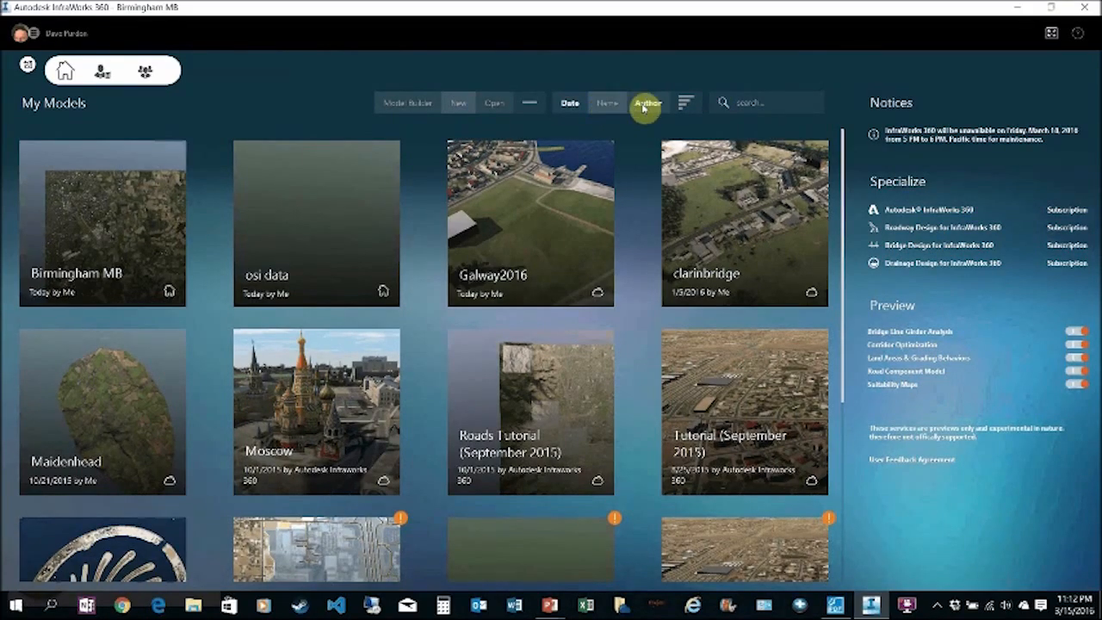
left_click(687, 103)
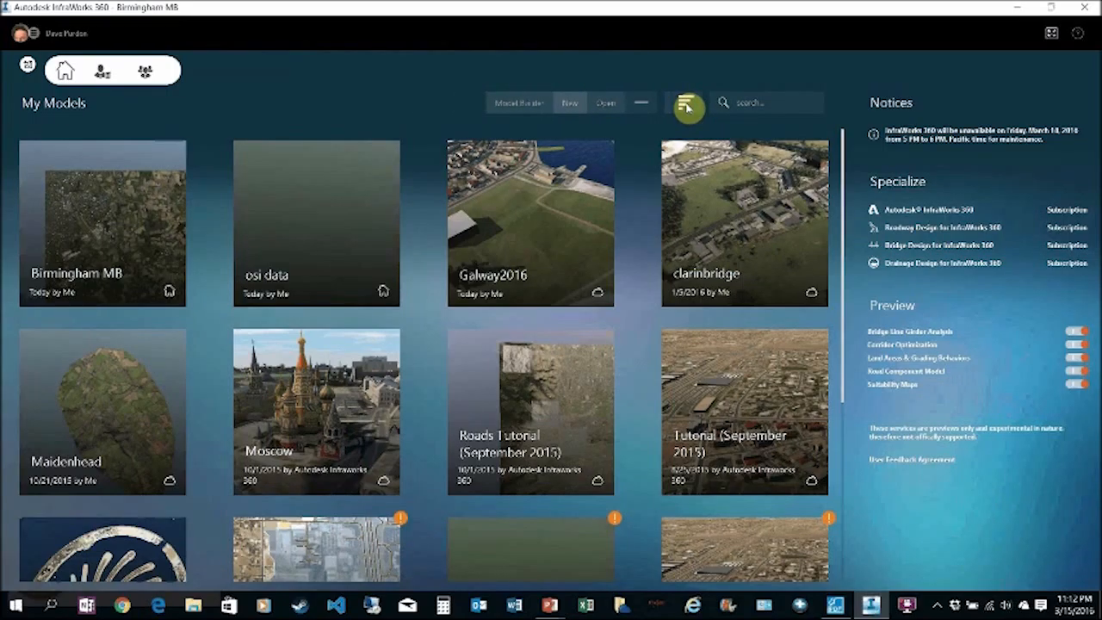
left_click(687, 104)
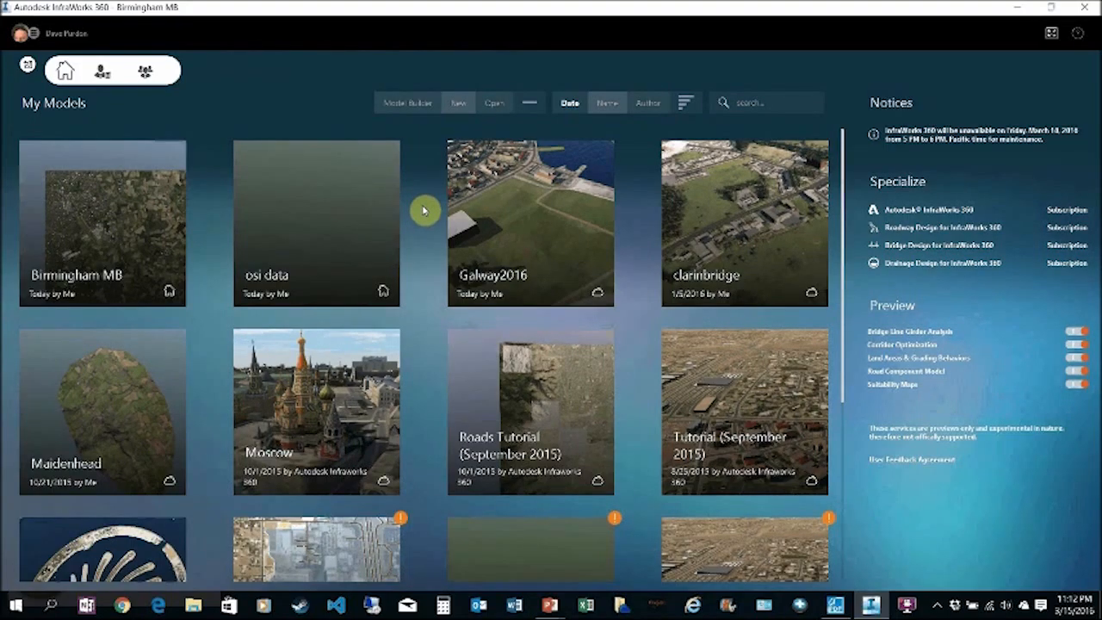
Open Model Builder and bring Ireland into view on its map.
left_click(406, 105)
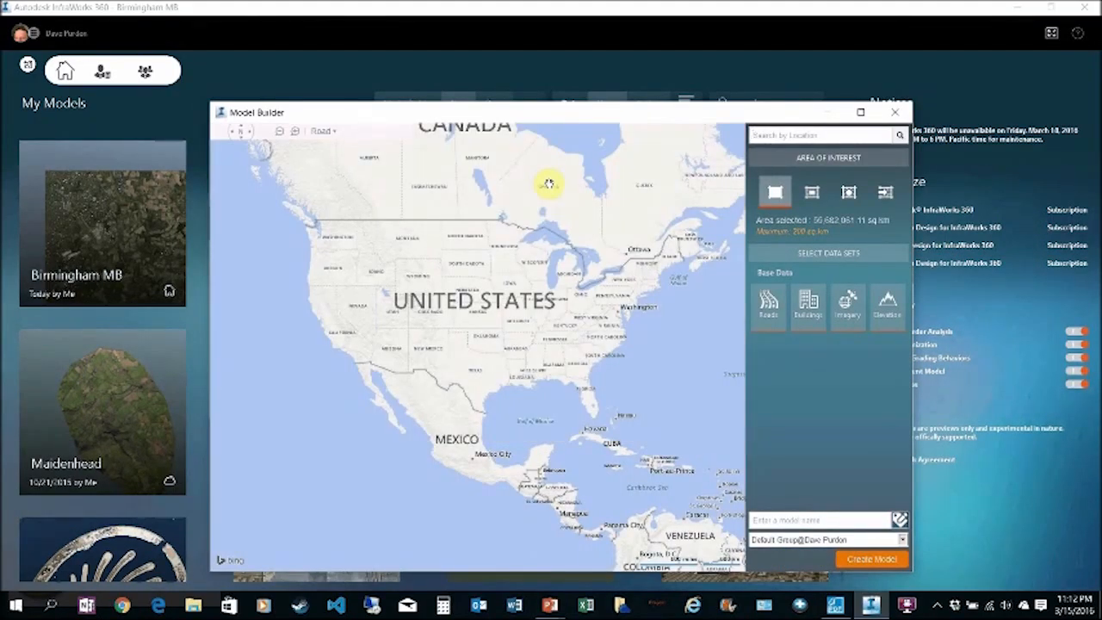
scroll(569, 331, "down", 5)
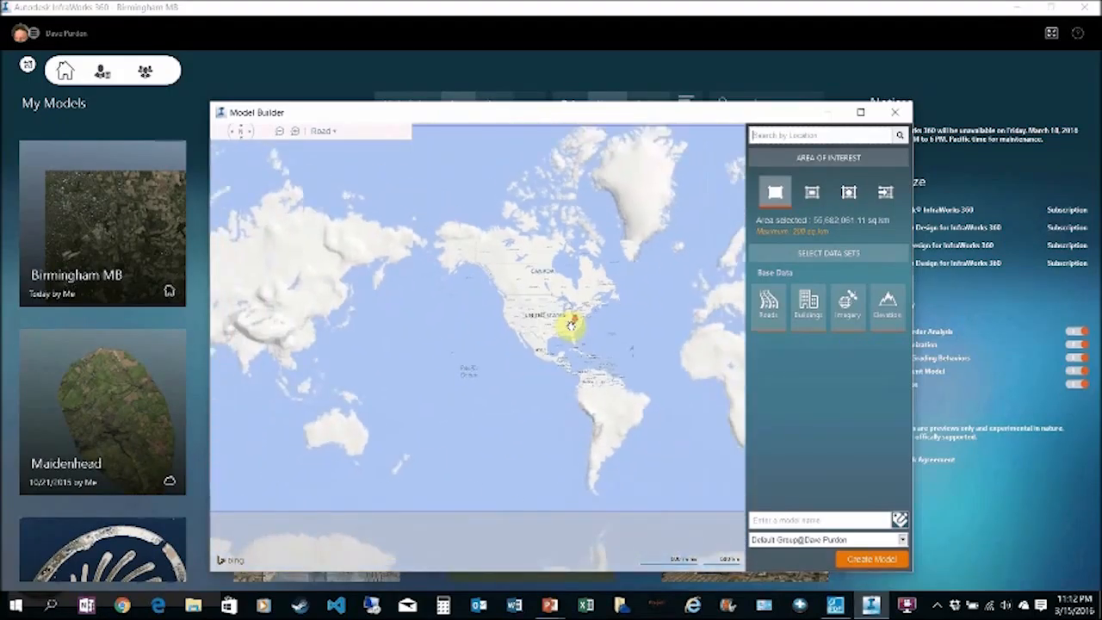
scroll(571, 325, "down", 1)
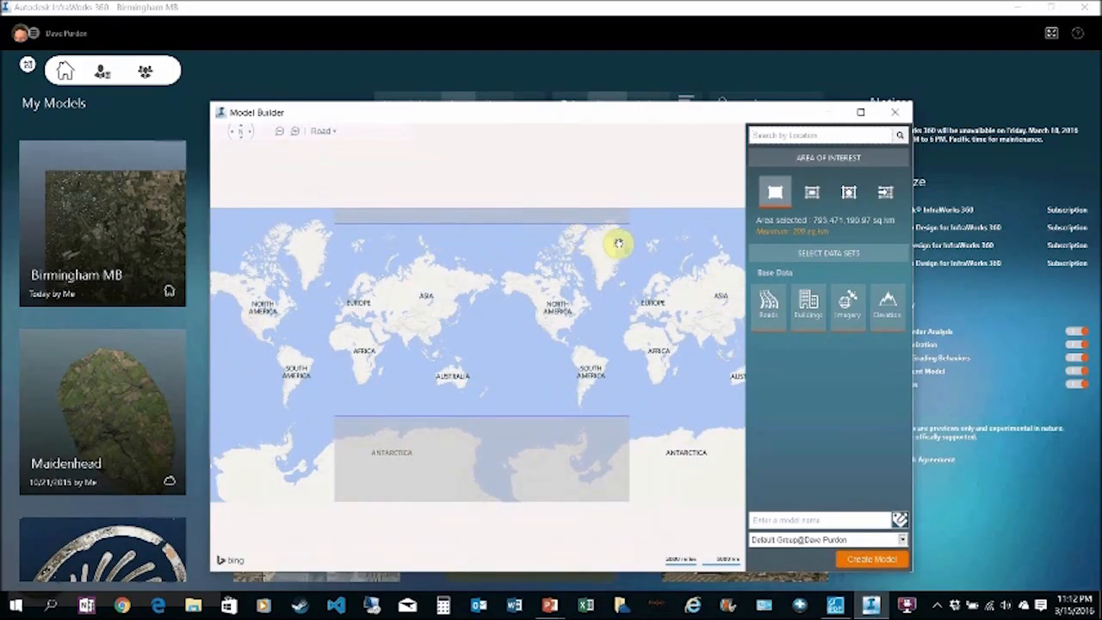
left_click_drag(628, 283, 580, 288)
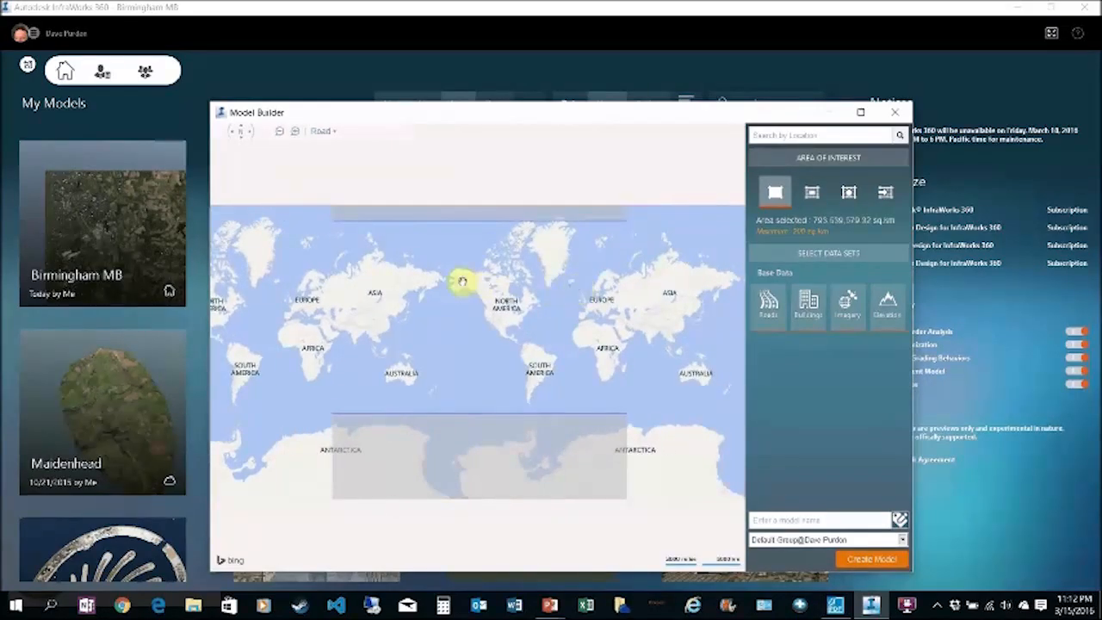
scroll(490, 261, "up", 5)
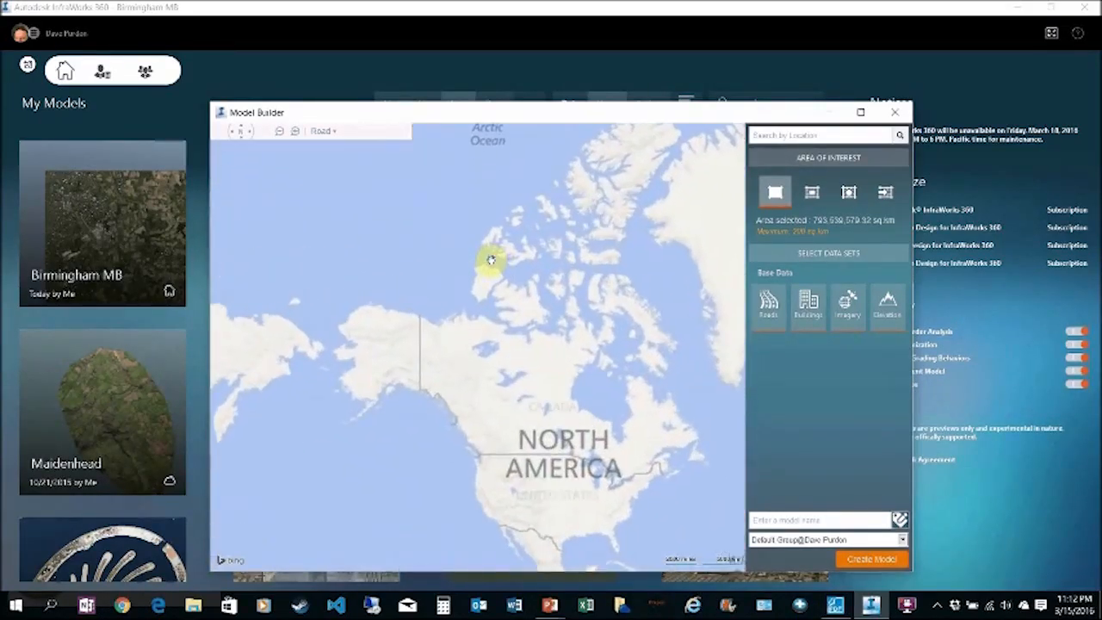
left_click_drag(514, 279, 337, 285)
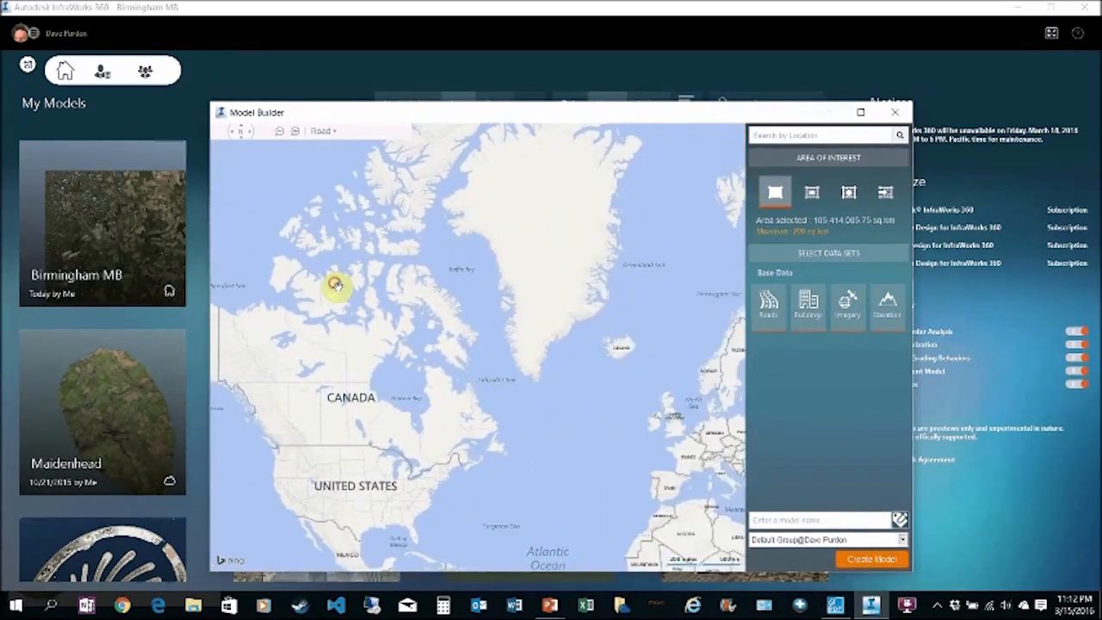
left_click_drag(524, 364, 497, 326)
scroll(376, 221, "down", 3)
left_click_drag(376, 222, 362, 284)
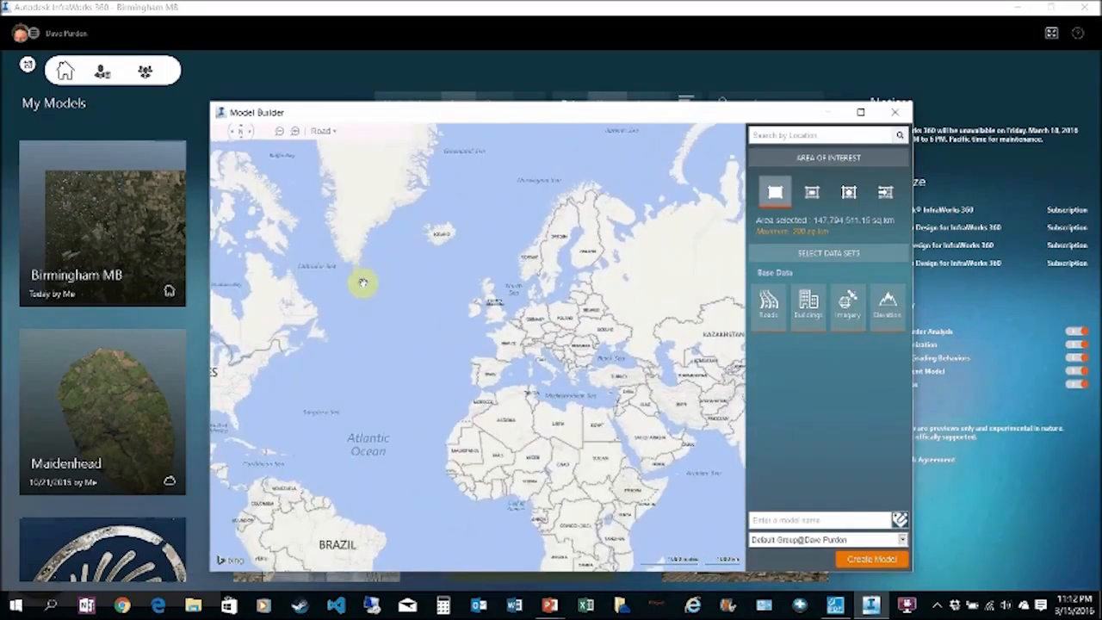
scroll(471, 345, "up", 2)
scroll(471, 345, "up", 4)
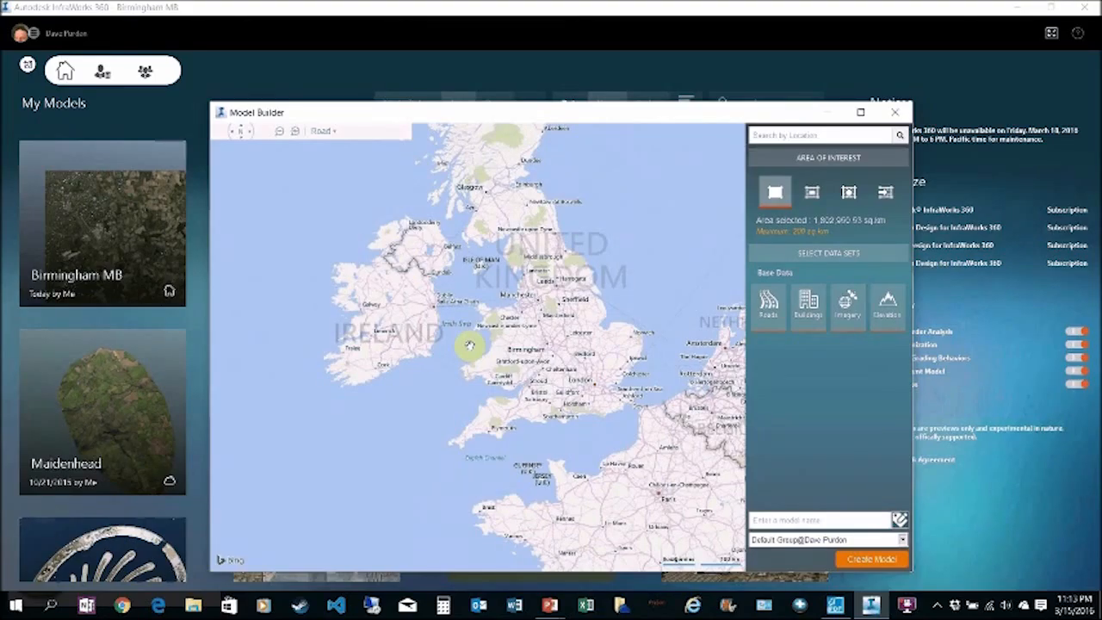
left_click_drag(399, 344, 440, 346)
scroll(483, 367, "up", 3)
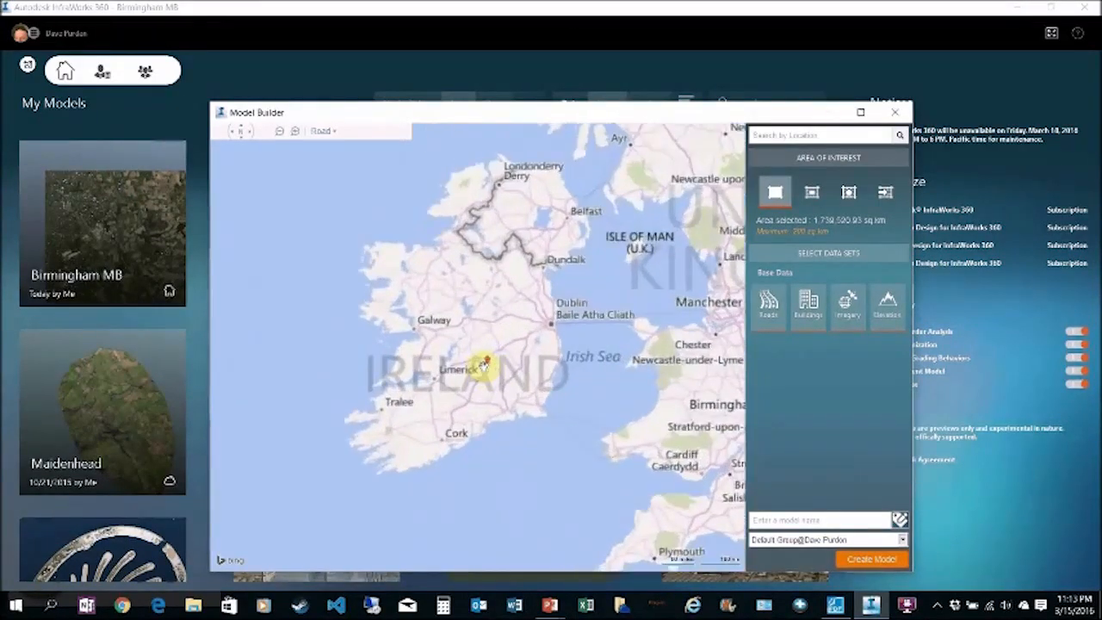
scroll(504, 372, "up", 2)
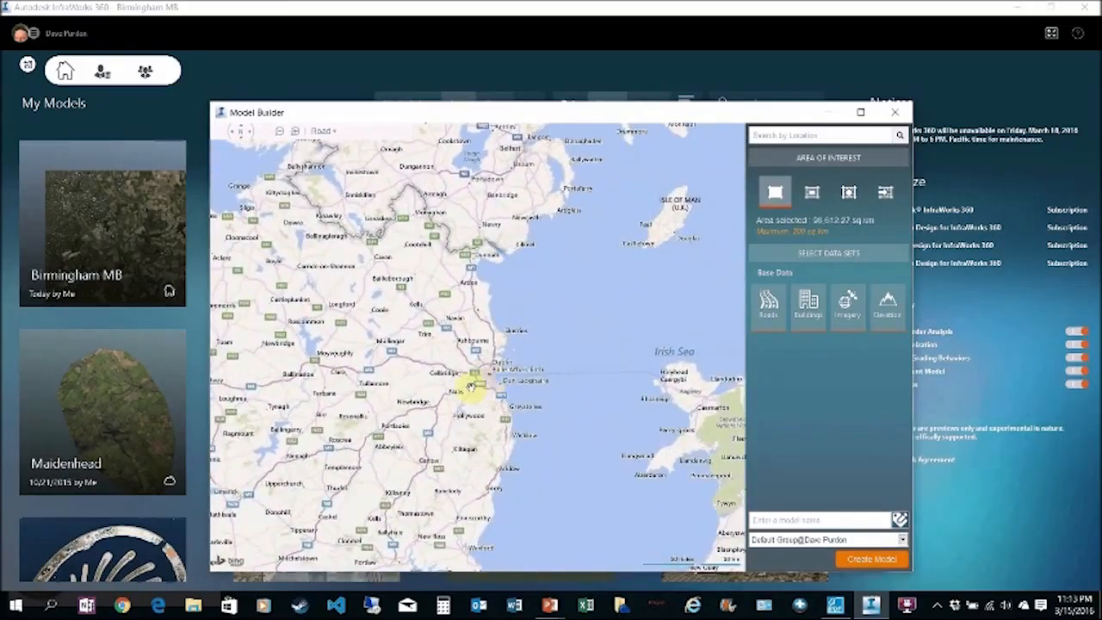
Examine the road map of Ireland, then Cork city centre down to the streets around South Terrace.
scroll(475, 387, "up", 4)
left_click_drag(581, 343, 735, 287)
scroll(358, 400, "down", 3)
left_click_drag(553, 283, 689, 249)
scroll(574, 268, "down", 3)
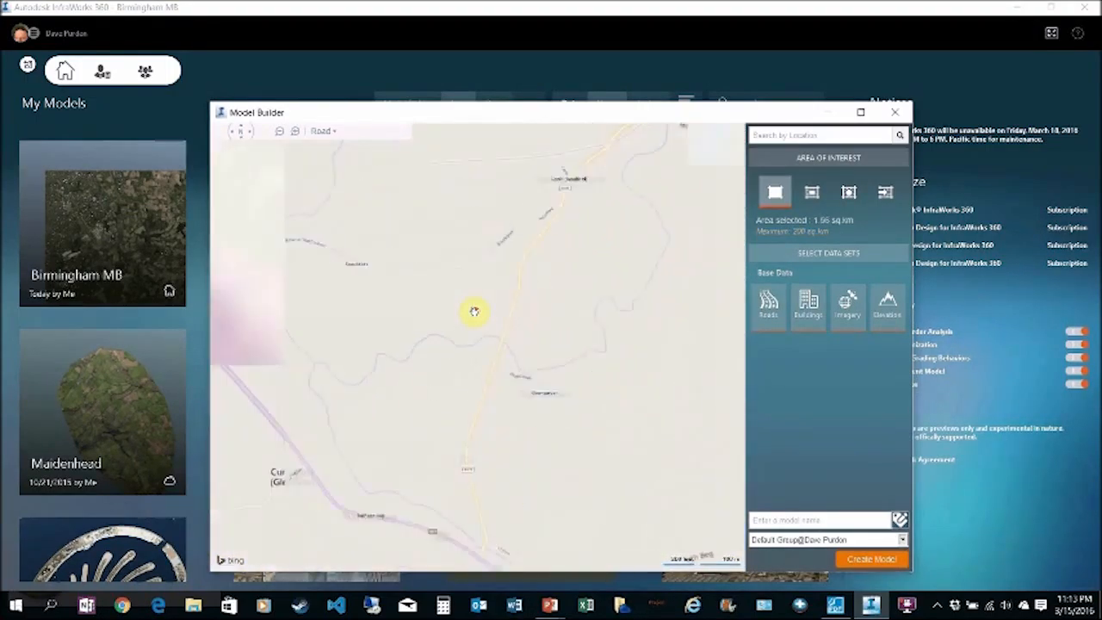
scroll(475, 312, "down", 3)
left_click_drag(526, 290, 547, 439)
scroll(522, 346, "down", 2)
left_click_drag(522, 346, 453, 337)
left_click_drag(595, 438, 556, 380)
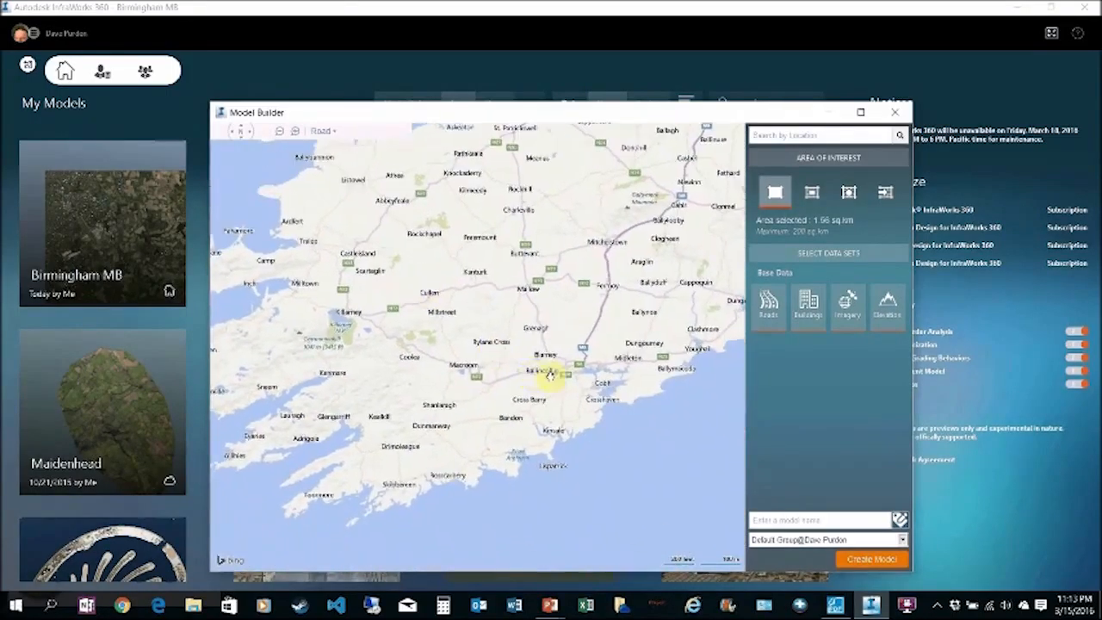
scroll(608, 372, "up", 1)
scroll(608, 371, "up", 3)
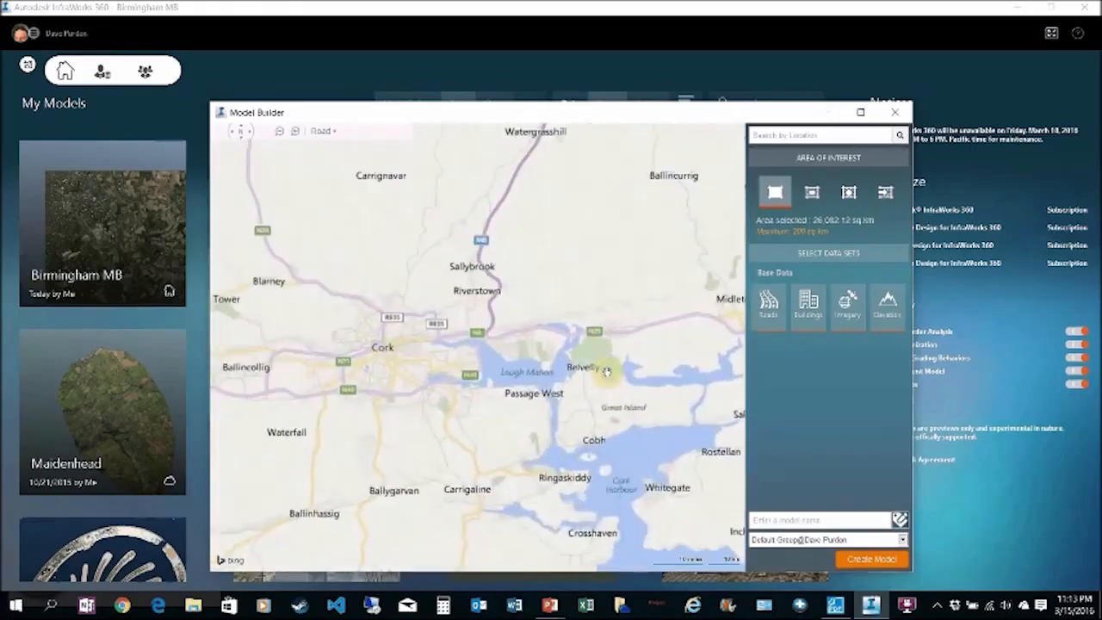
left_click_drag(402, 357, 499, 367)
scroll(465, 366, "up", 4)
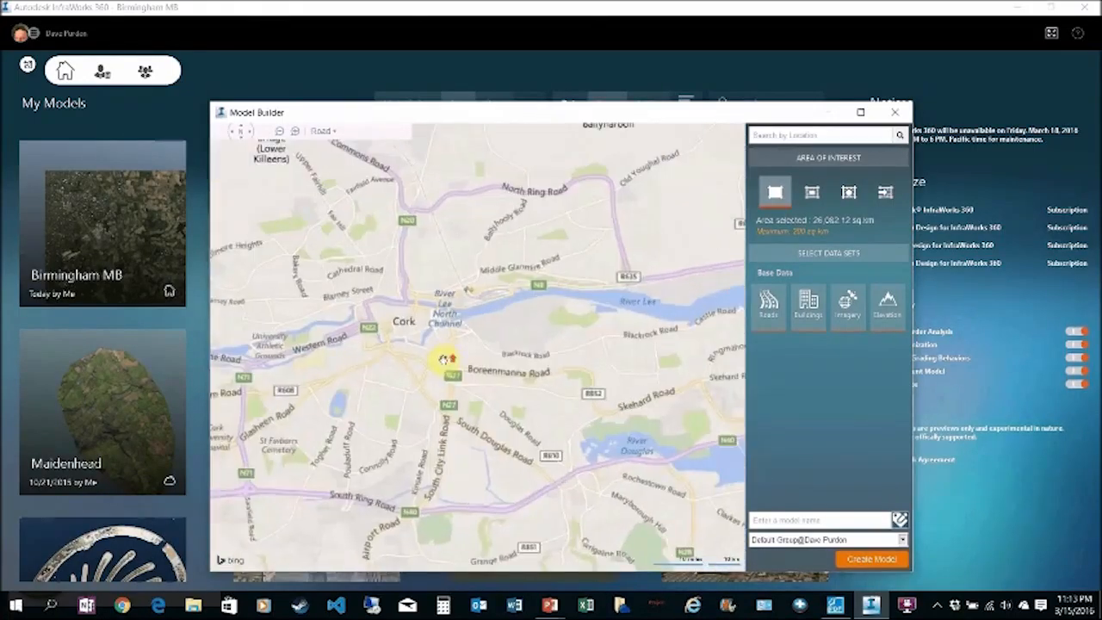
scroll(430, 353, "up", 3)
left_click_drag(443, 356, 511, 388)
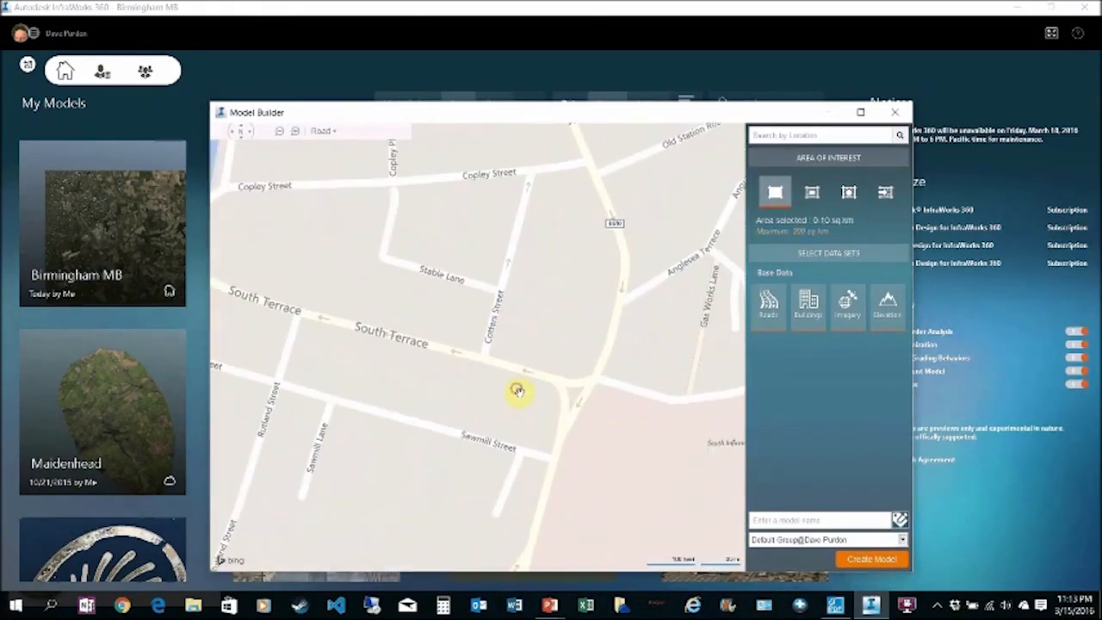
Switch the map style to Automatic and inspect Cork city centre from street map to close-up aerial imagery.
scroll(520, 392, "down", 3)
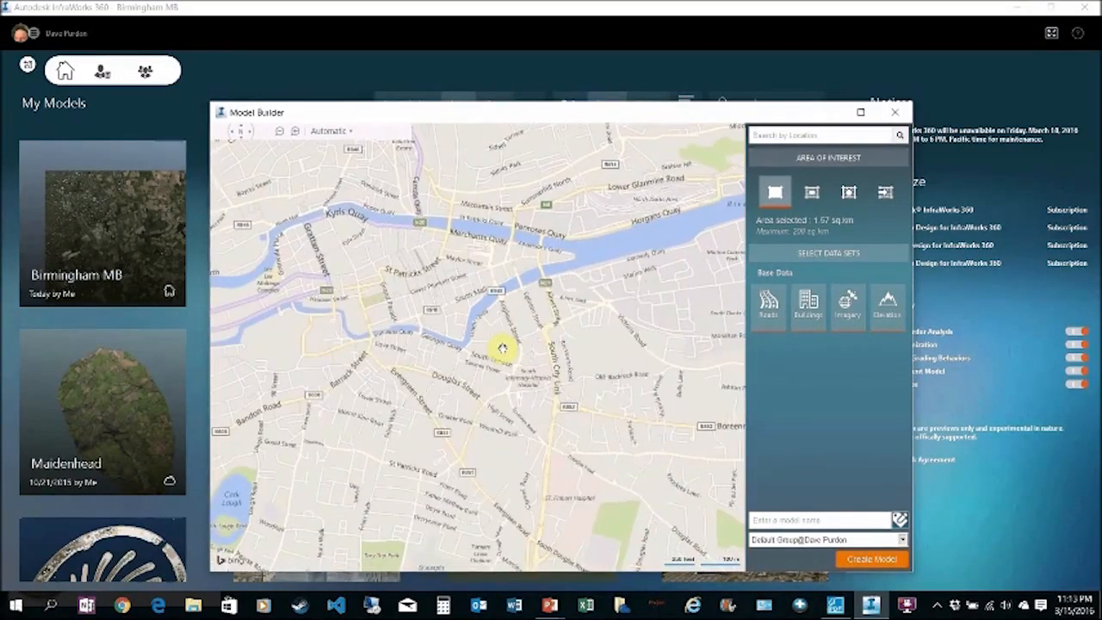
scroll(502, 347, "up", 2)
scroll(500, 351, "up", 3)
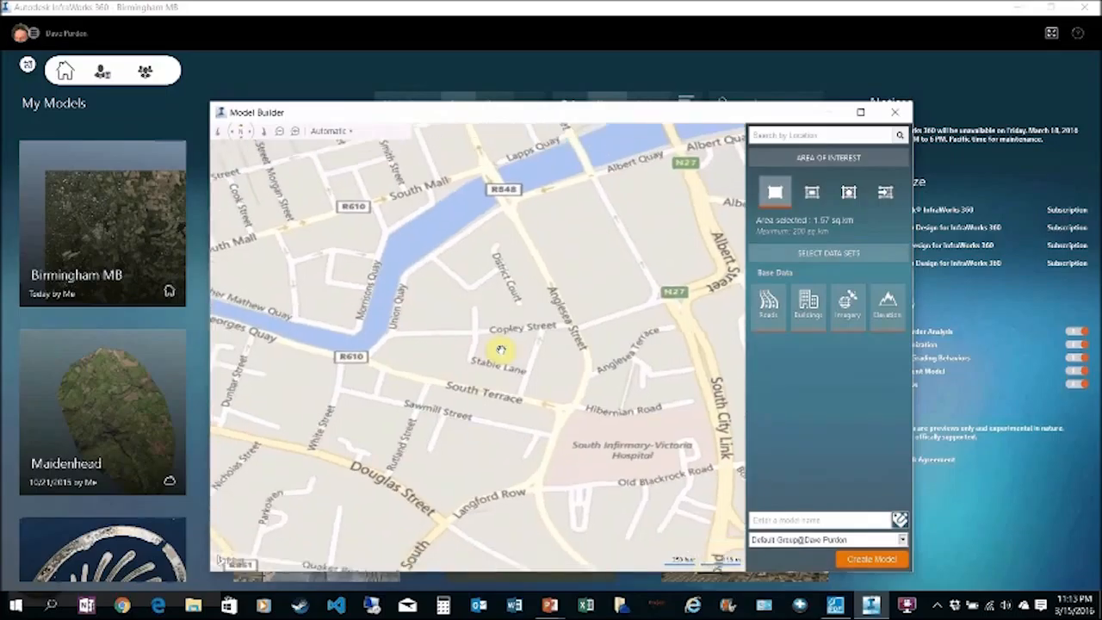
scroll(501, 350, "up", 3)
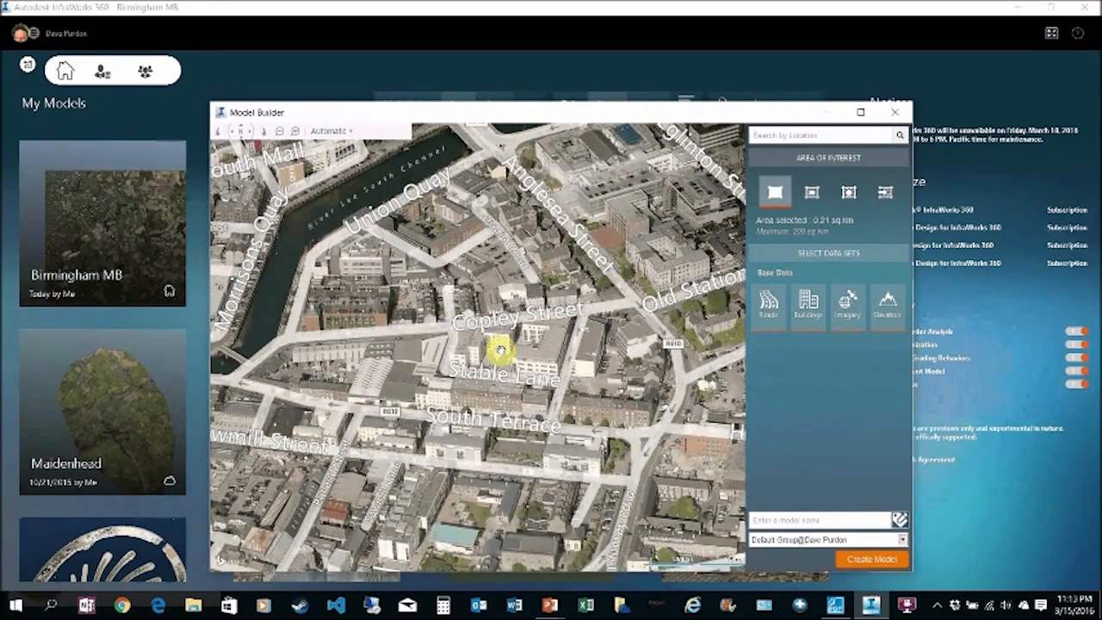
scroll(500, 350, "down", 5)
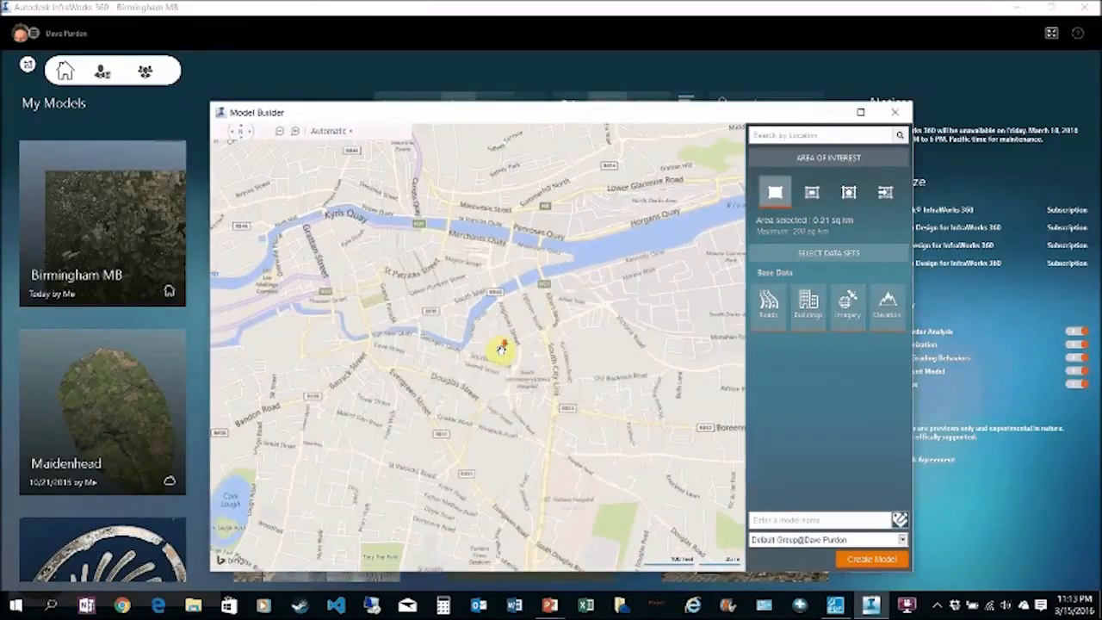
scroll(501, 350, "down", 3)
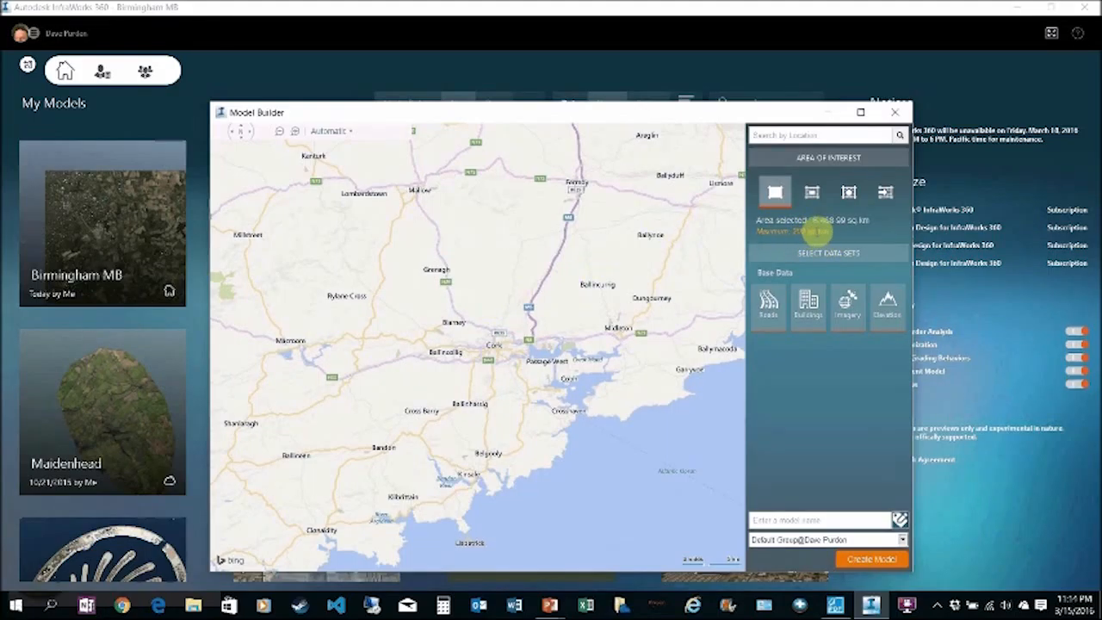
Bring Galway Harbour and the surrounding city streets into view as the map extent.
left_click_drag(485, 332, 561, 399)
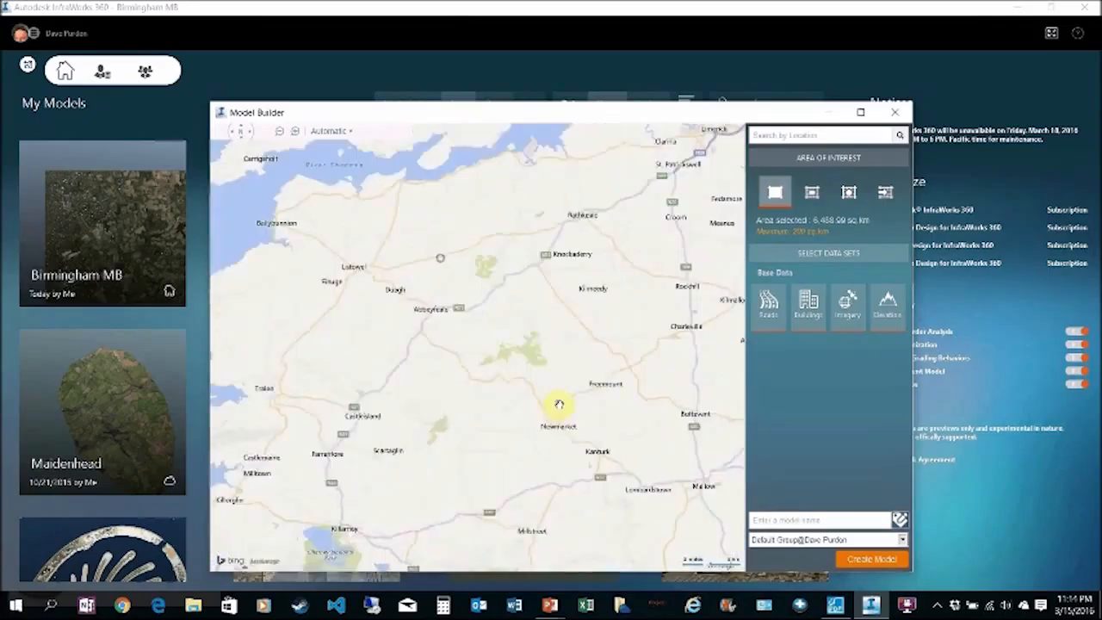
left_click_drag(425, 313, 231, 408)
left_click_drag(455, 337, 353, 451)
left_click_drag(445, 281, 422, 443)
left_click_drag(460, 336, 668, 439)
left_click_drag(453, 319, 525, 321)
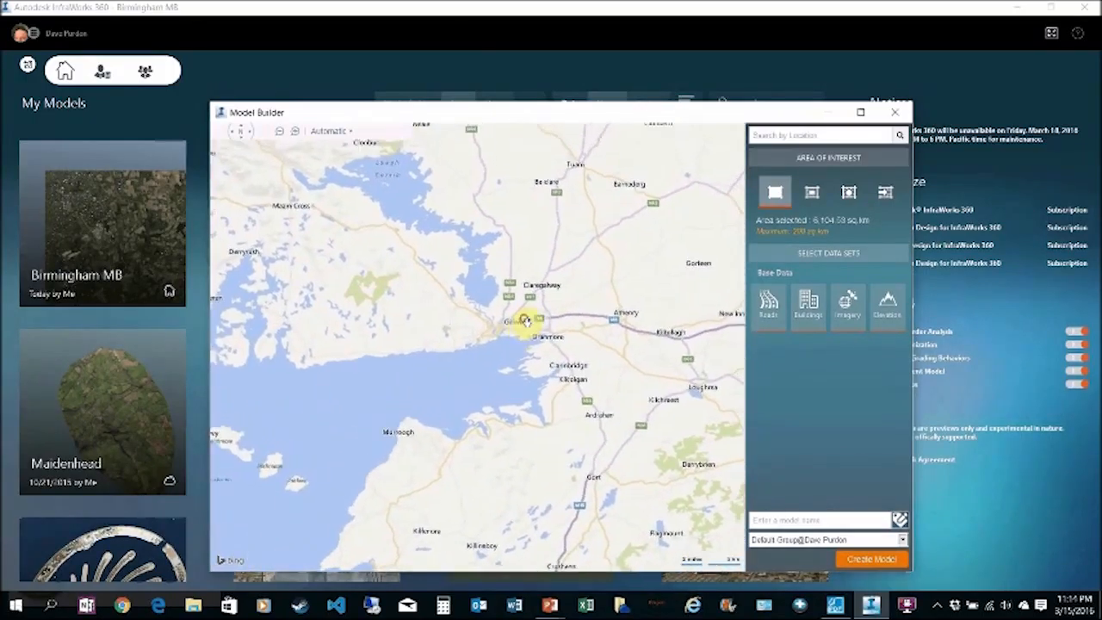
scroll(493, 345, "up", 4)
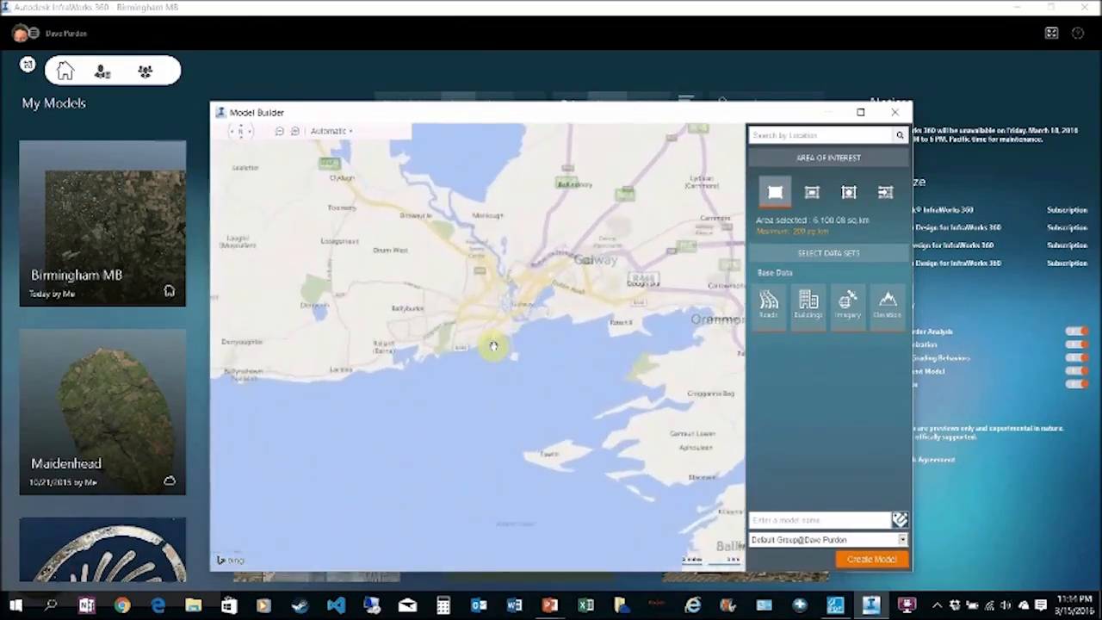
scroll(494, 345, "up", 3)
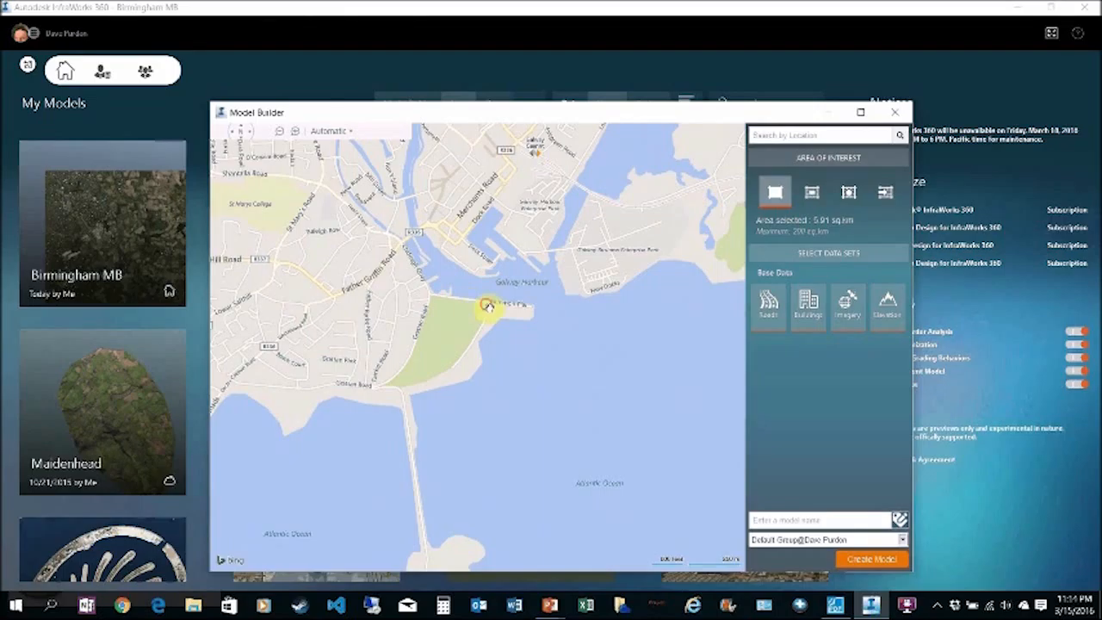
left_click_drag(488, 306, 535, 334)
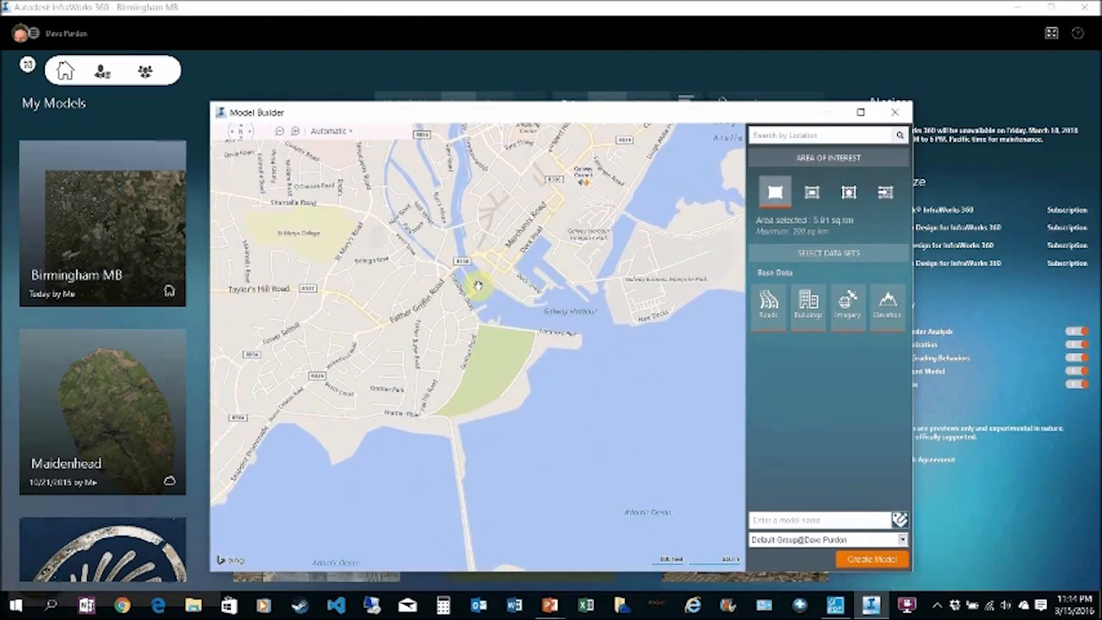
scroll(478, 286, "down", 2)
scroll(478, 287, "up", 2)
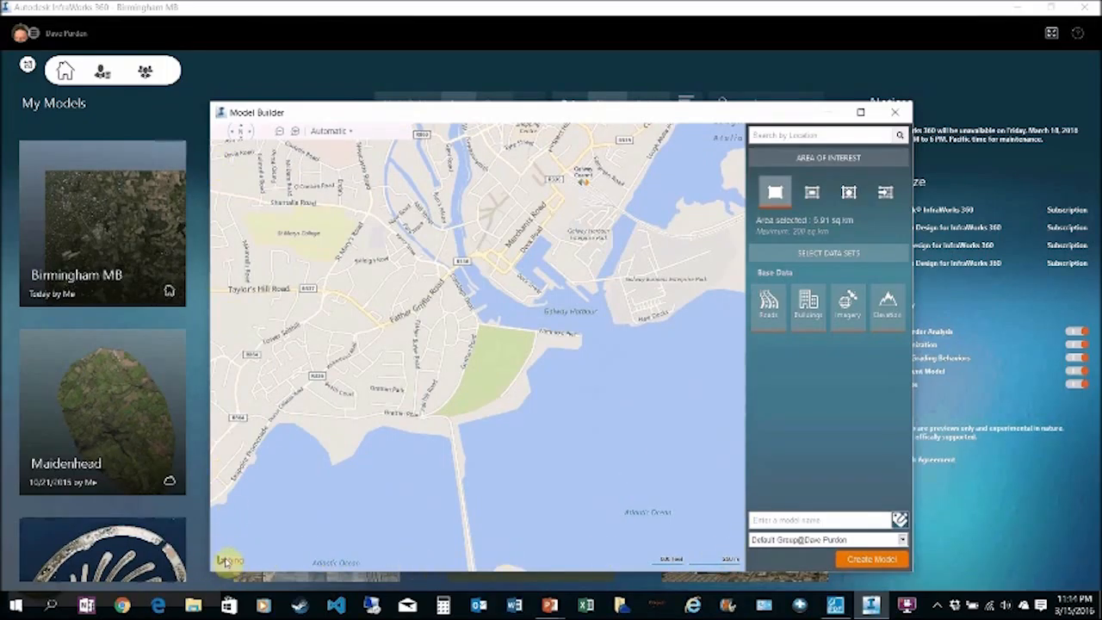
Draw a rectangular area of interest of about 2.83 sq km around Galway Harbour.
left_click(812, 194)
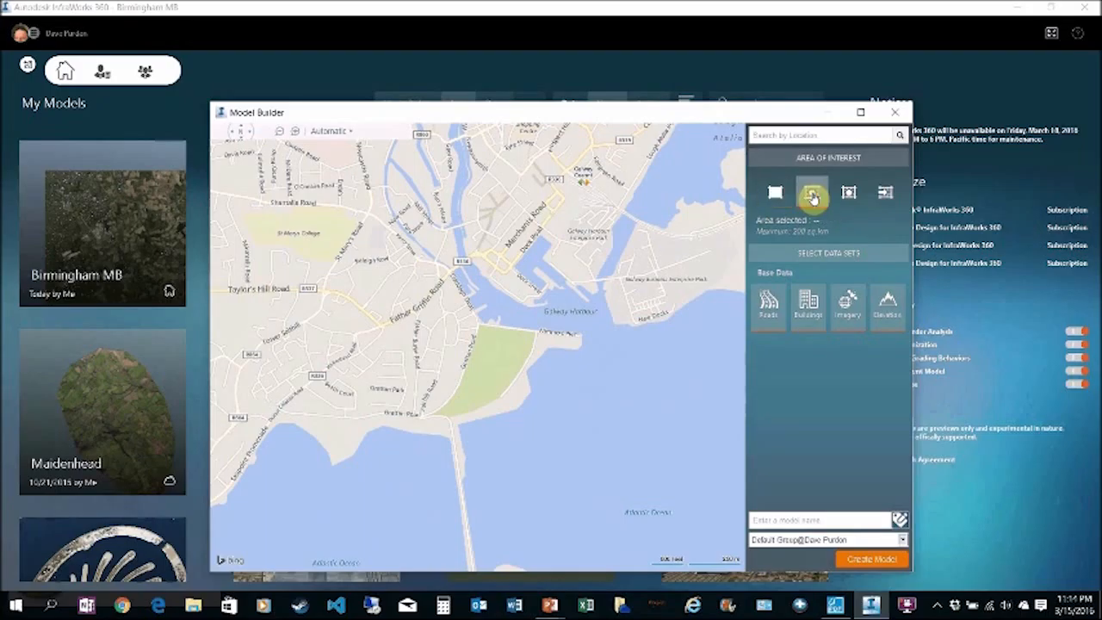
left_click_drag(299, 177, 668, 492)
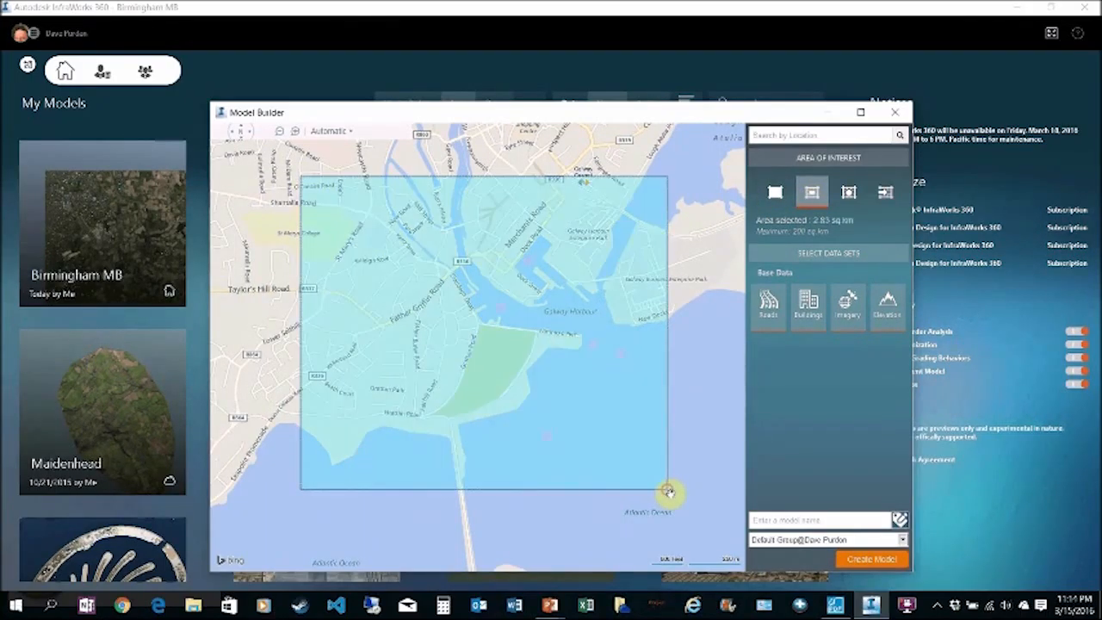
Draw a polygonal area of interest of about 0.71 sq km around Galway city centre, north of the harbour.
left_click(849, 193)
left_click(426, 299)
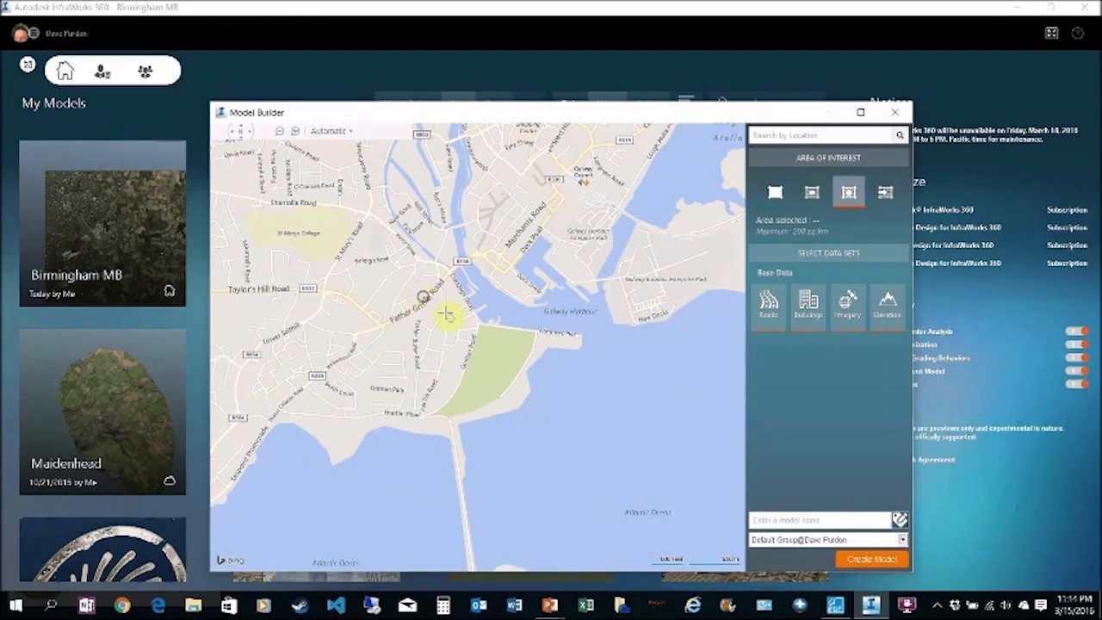
left_click(498, 325)
left_click(552, 301)
left_click(616, 157)
left_click(469, 155)
left_click(392, 185)
left_click(379, 214)
left_click(387, 255)
left_click(425, 300)
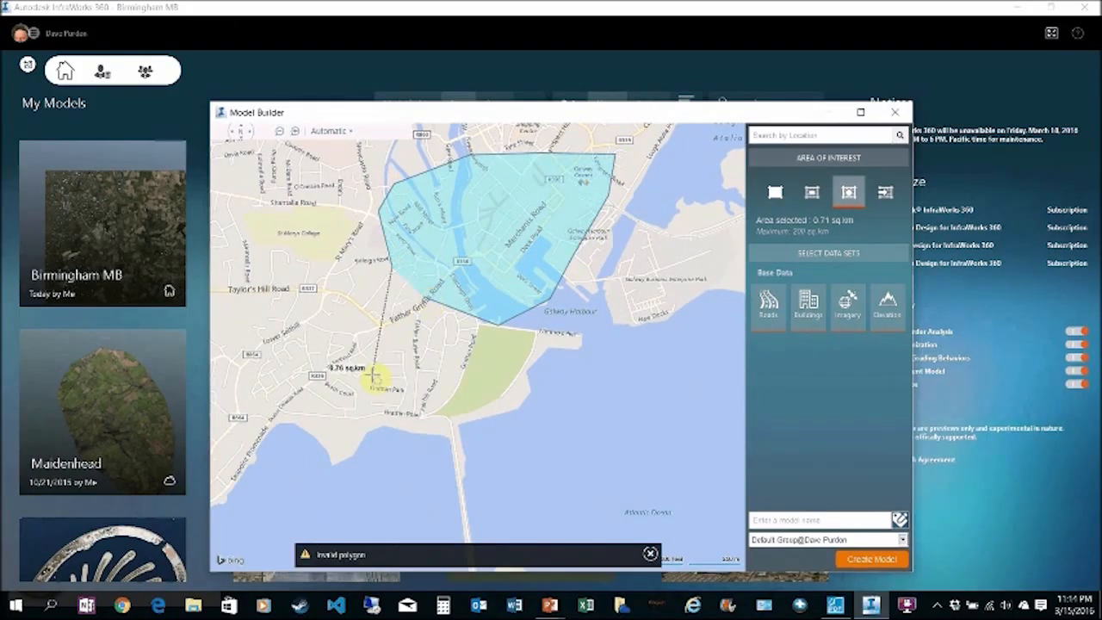
Draw a narrow polygonal area of interest following the main road corridor north of Galway, past Doughiska to Roscam.
scroll(372, 379, "down", 4)
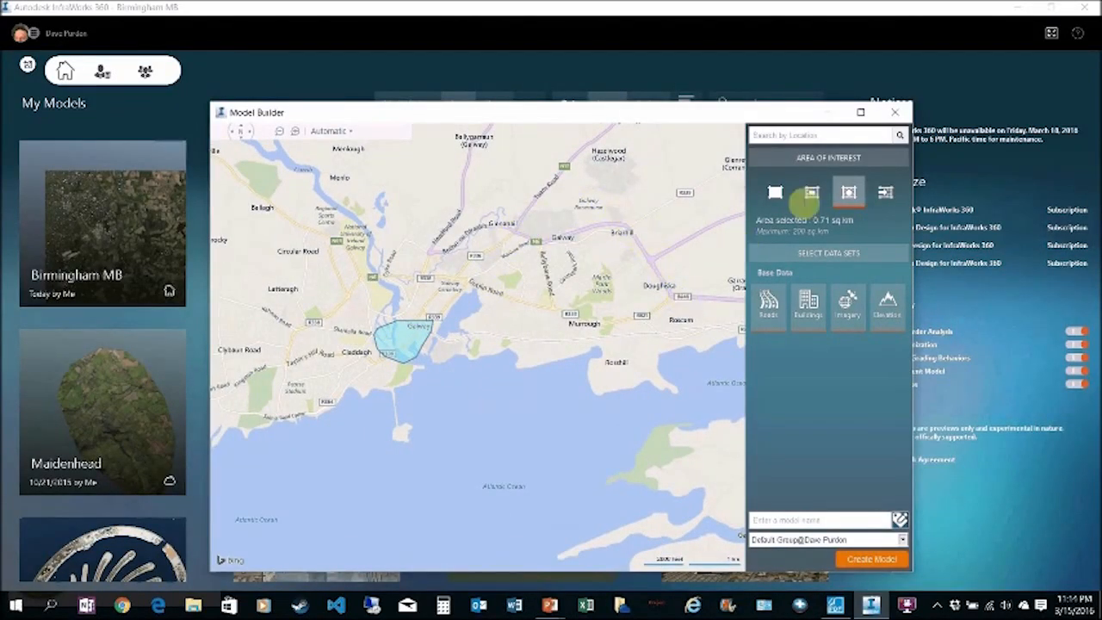
left_click(846, 192)
left_click(671, 316)
left_click(616, 241)
left_click(541, 255)
left_click(506, 246)
left_click(429, 263)
left_click(411, 257)
left_click(409, 234)
left_click(491, 215)
left_click(535, 214)
left_click(557, 222)
left_click(600, 216)
left_click(641, 215)
left_click(702, 311)
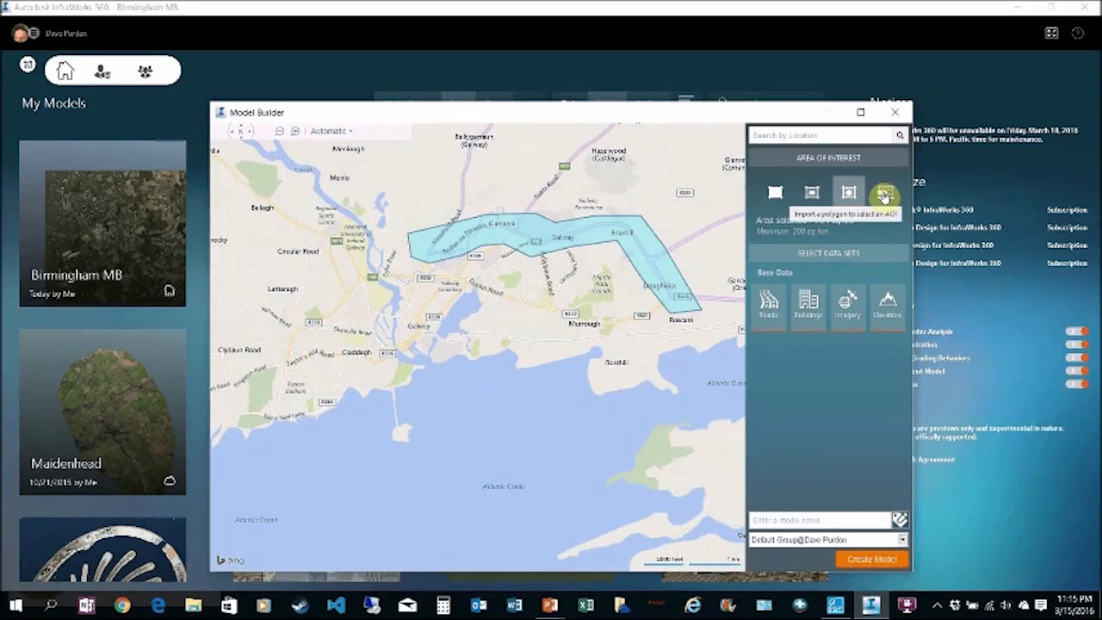
Set the area of interest back to the visible map extent around Galway.
left_click(776, 192)
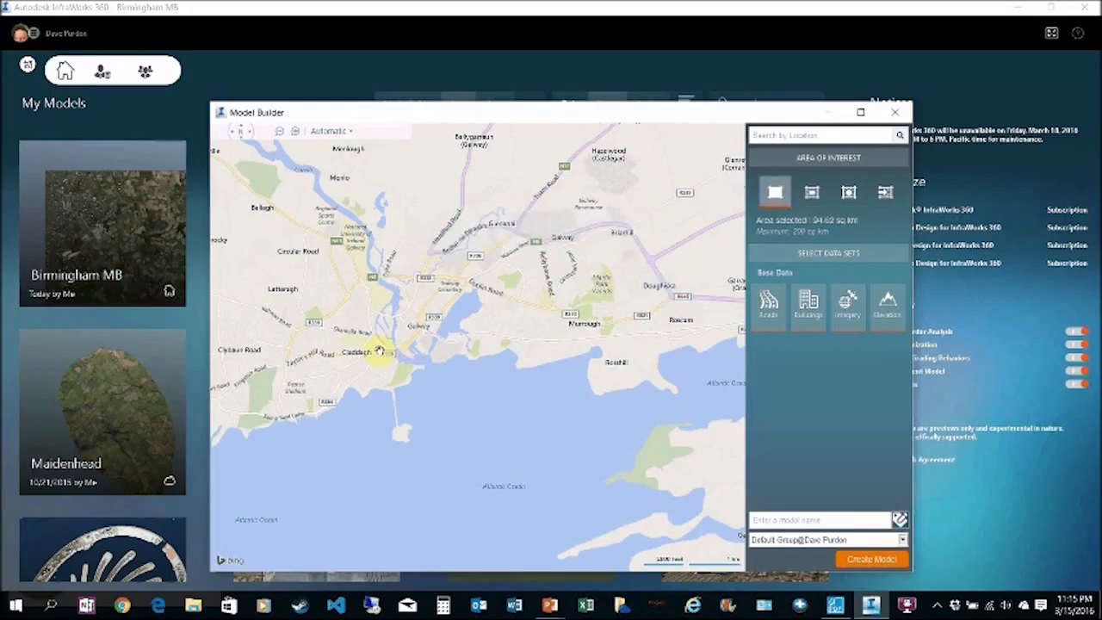
Create a model named Galway2016v2 from a closer map extent centred on Galway Harbour, and close Model Builder.
scroll(455, 340, "up", 5)
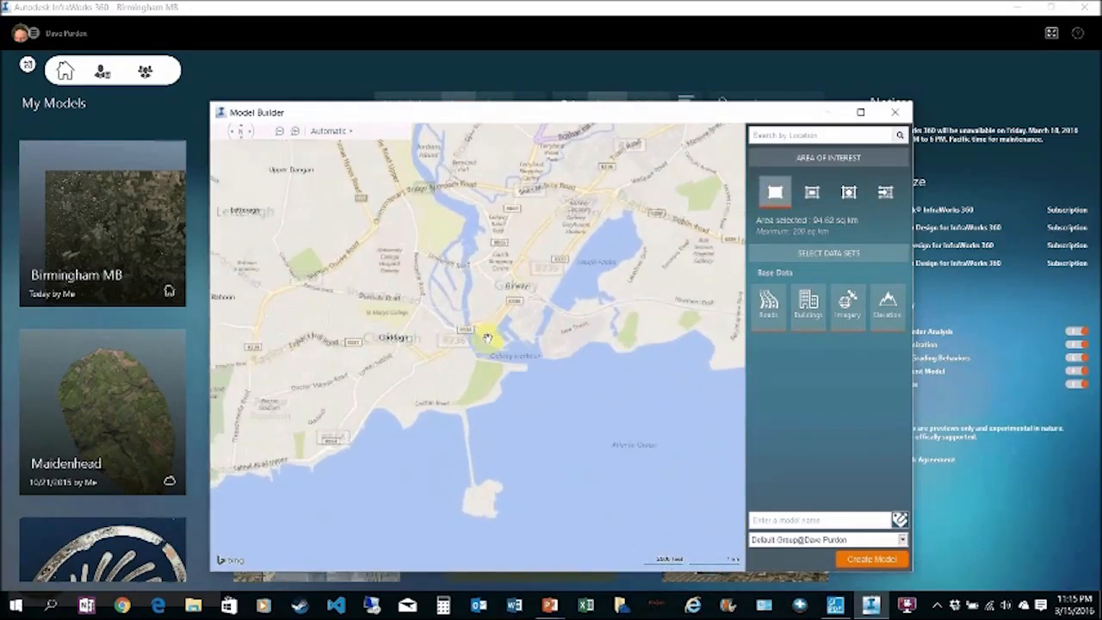
scroll(486, 327, "up", 5)
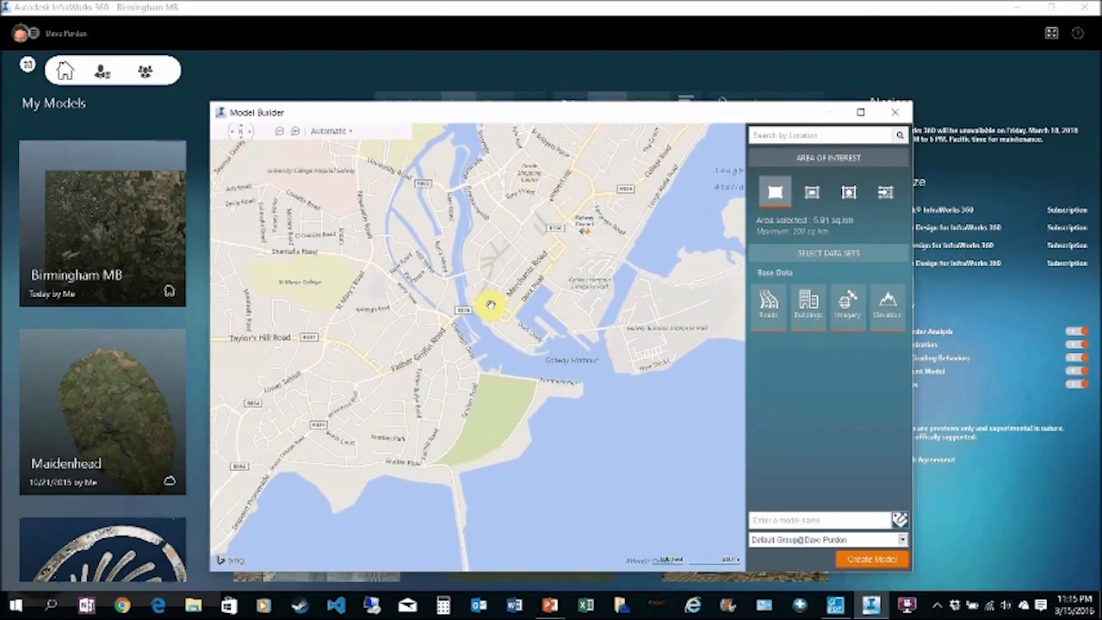
left_click_drag(485, 298, 502, 325)
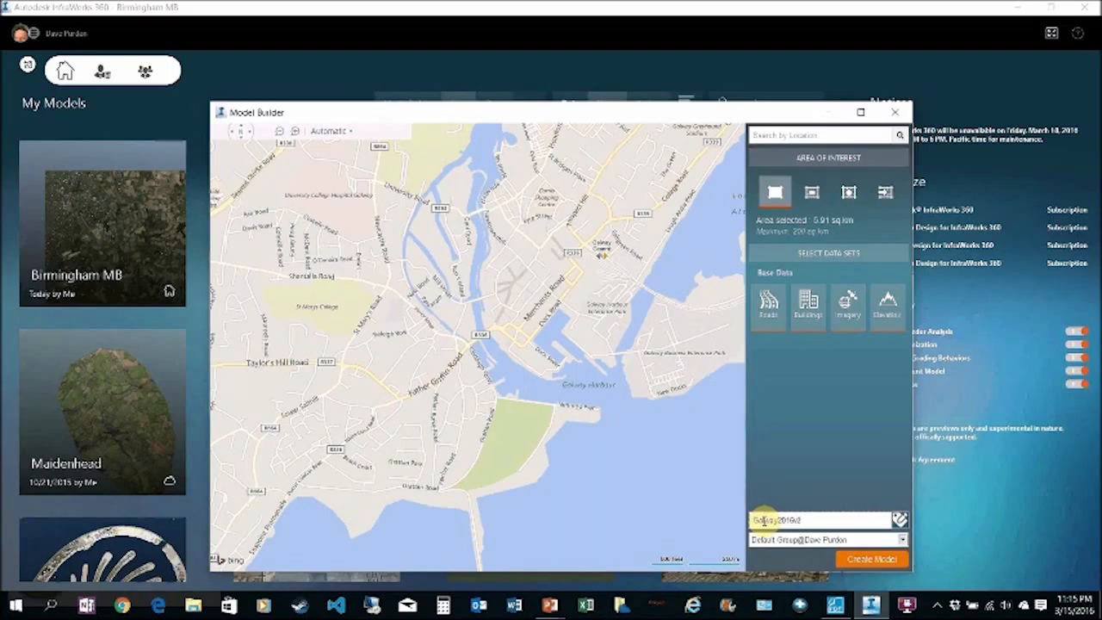
left_click(858, 559)
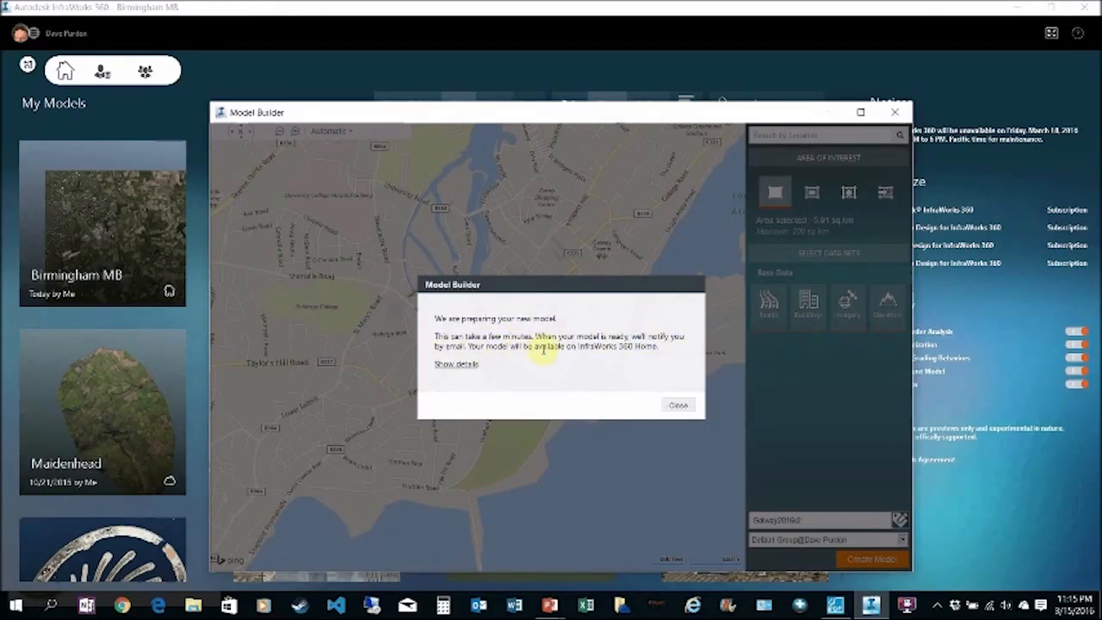
left_click(678, 407)
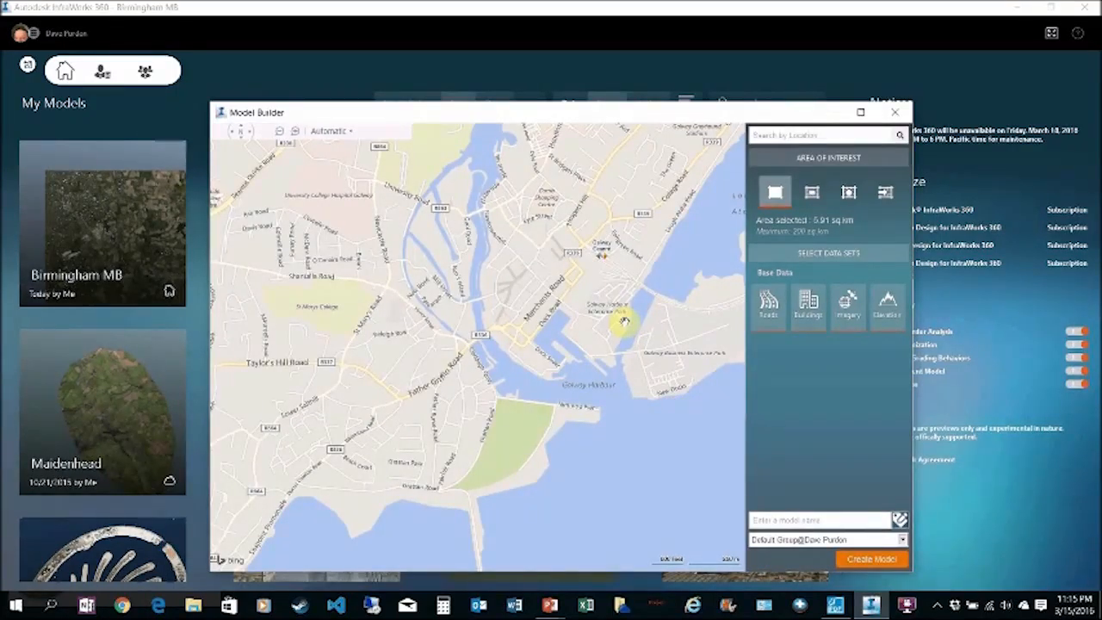
scroll(513, 315, "down", 4)
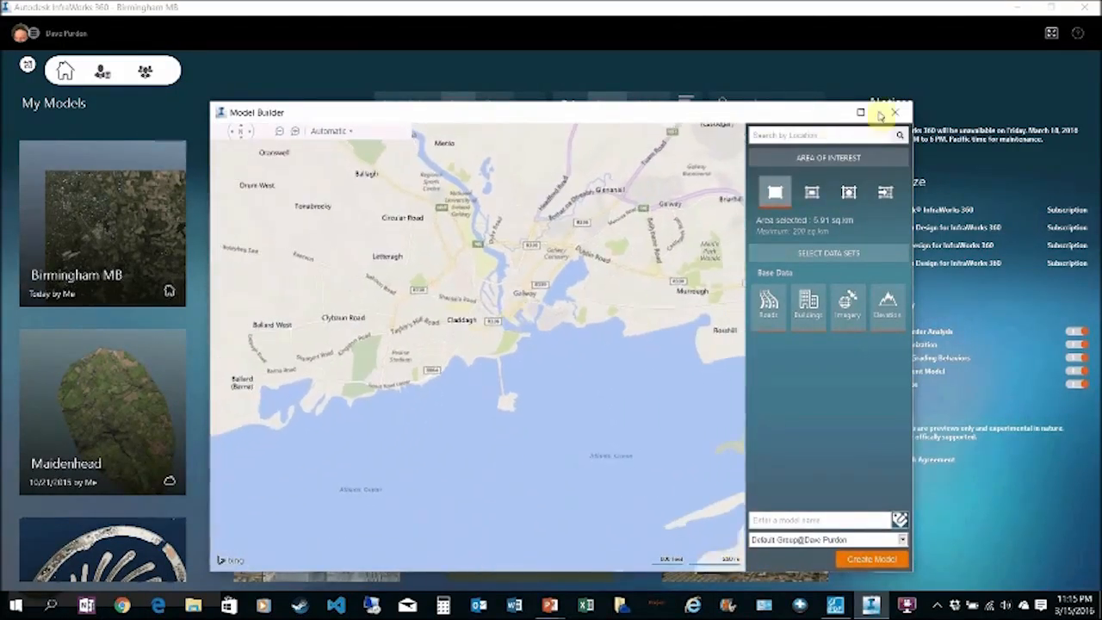
left_click(894, 115)
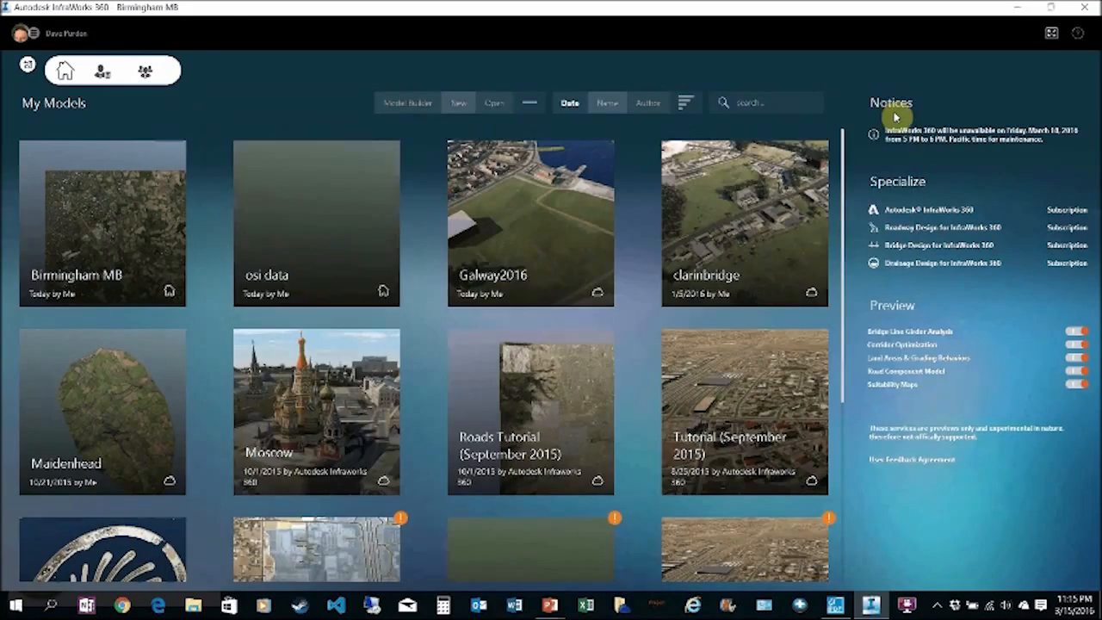
Look through My Models and open the Galway2016 model, returning to the home page if another model opens instead.
scroll(422, 362, "down", 5)
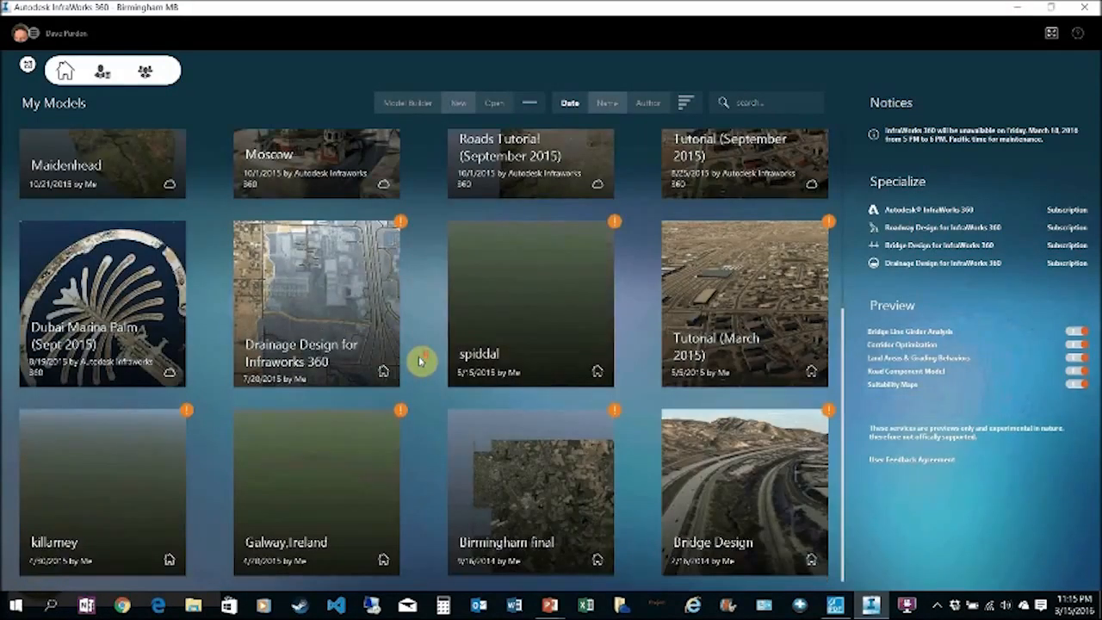
scroll(422, 362, "up", 3)
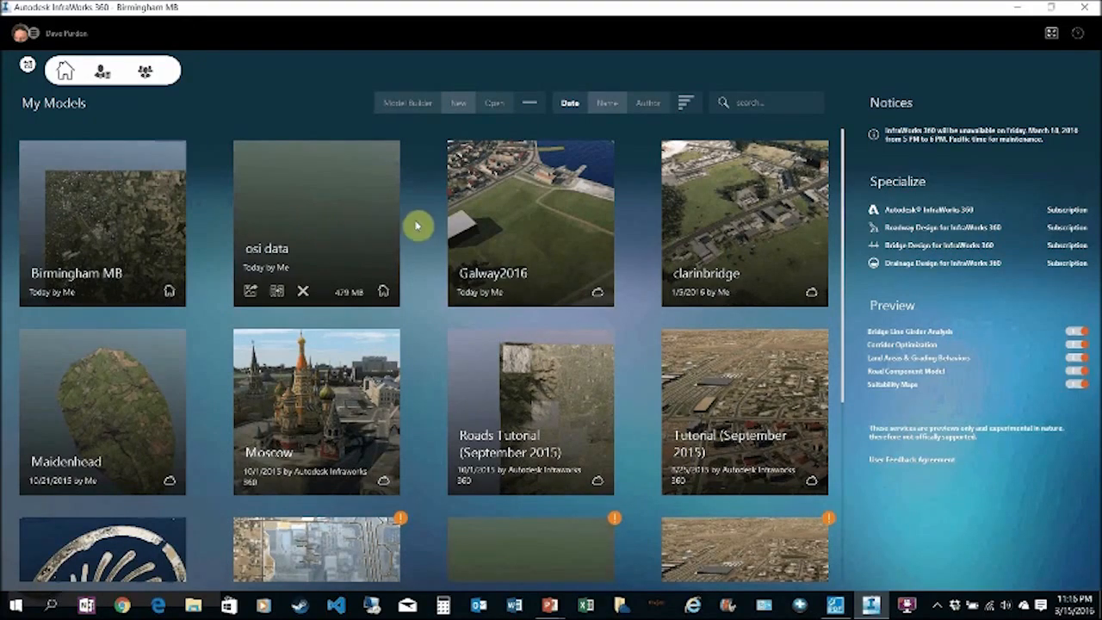
scroll(428, 222, "down", 3)
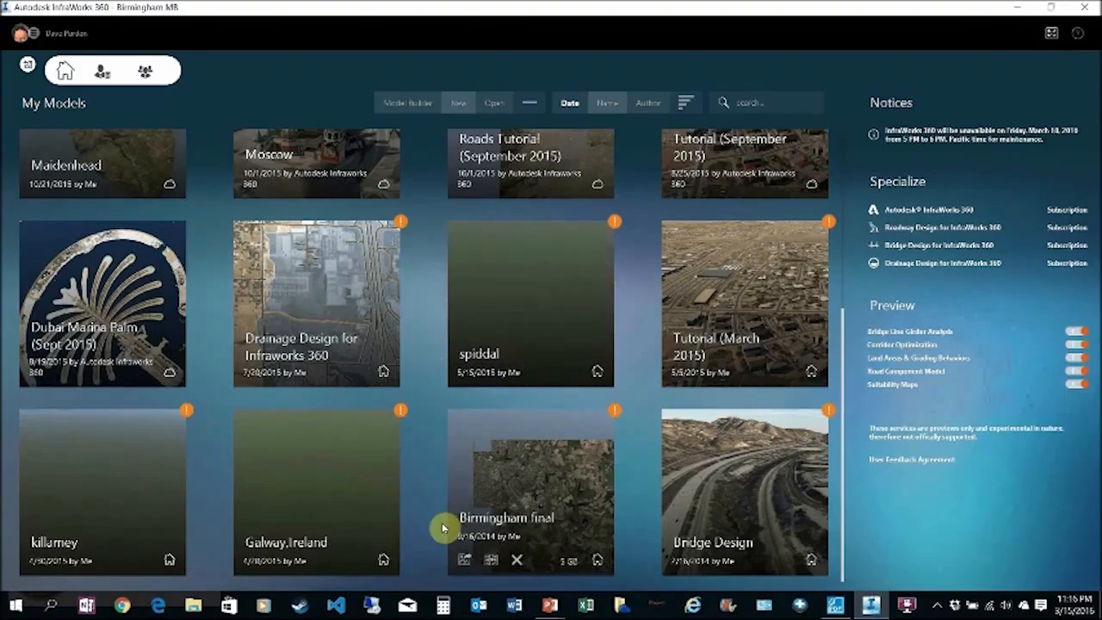
scroll(442, 523, "up", 3)
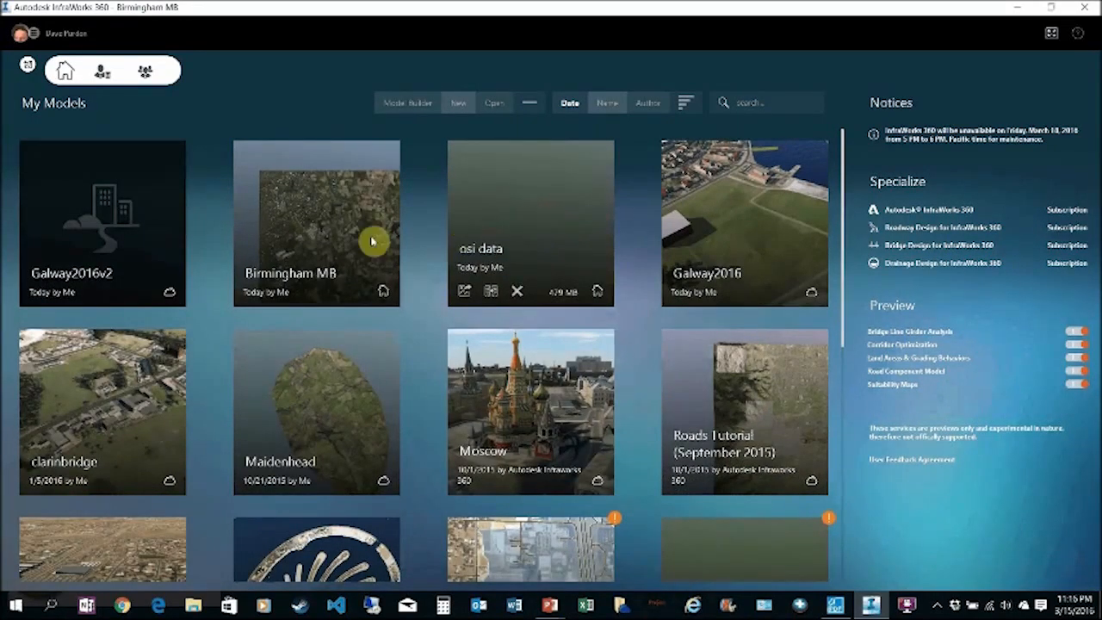
left_click(742, 240)
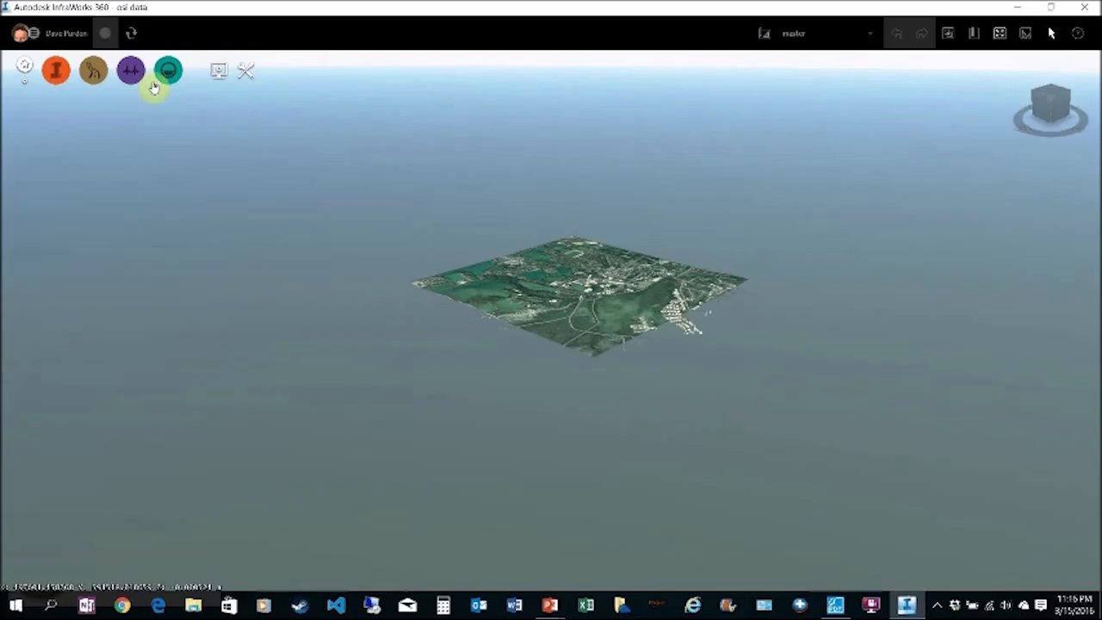
left_click(24, 66)
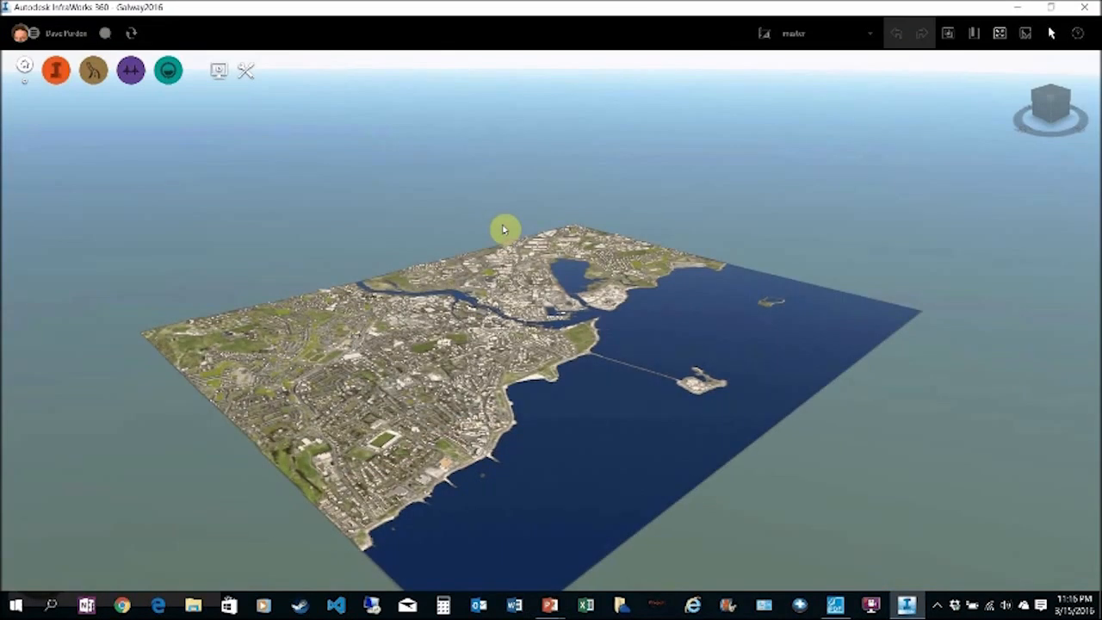
View the Galway2016 model from directly above, rotate the plan view so west faces up, and restore the home view.
left_click(1052, 95)
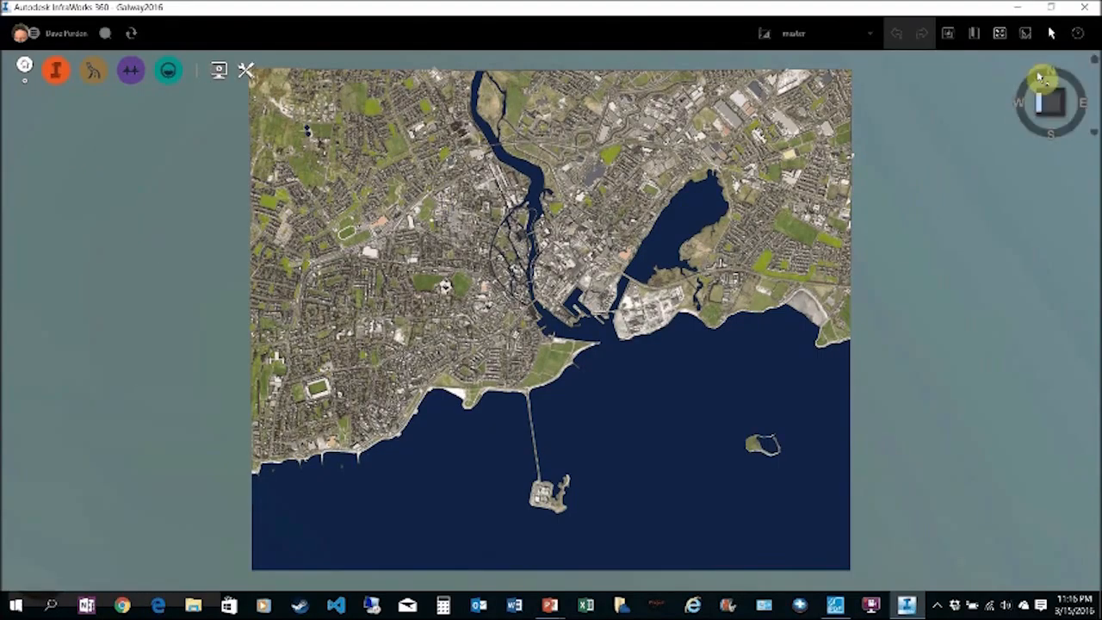
left_click_drag(1025, 121, 266, 138)
left_click_drag(1058, 114, 1052, 107)
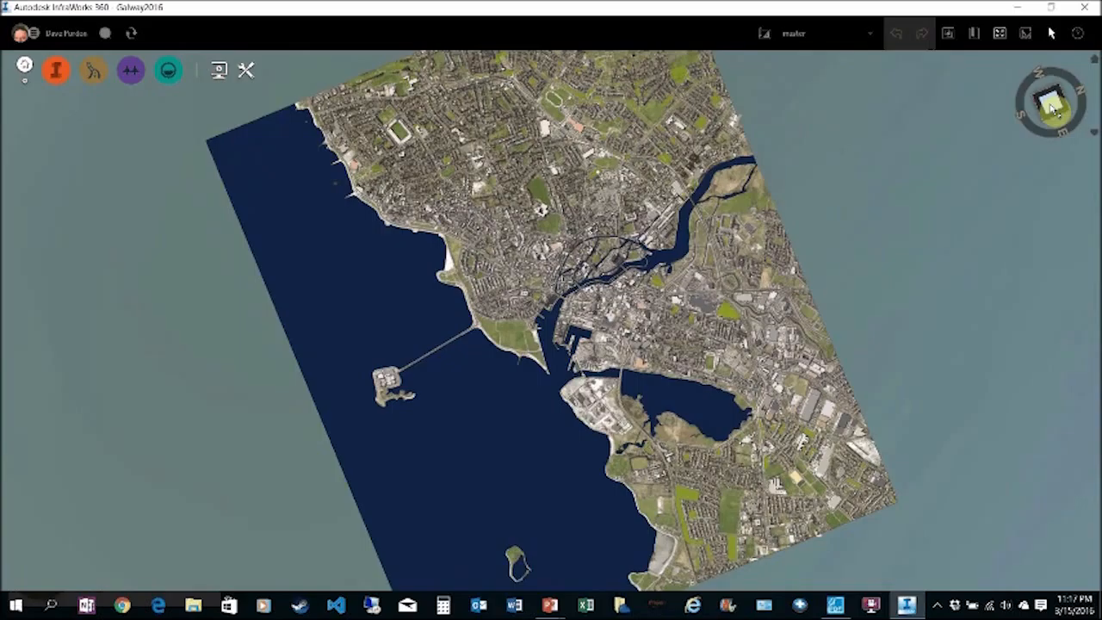
left_click(1052, 106)
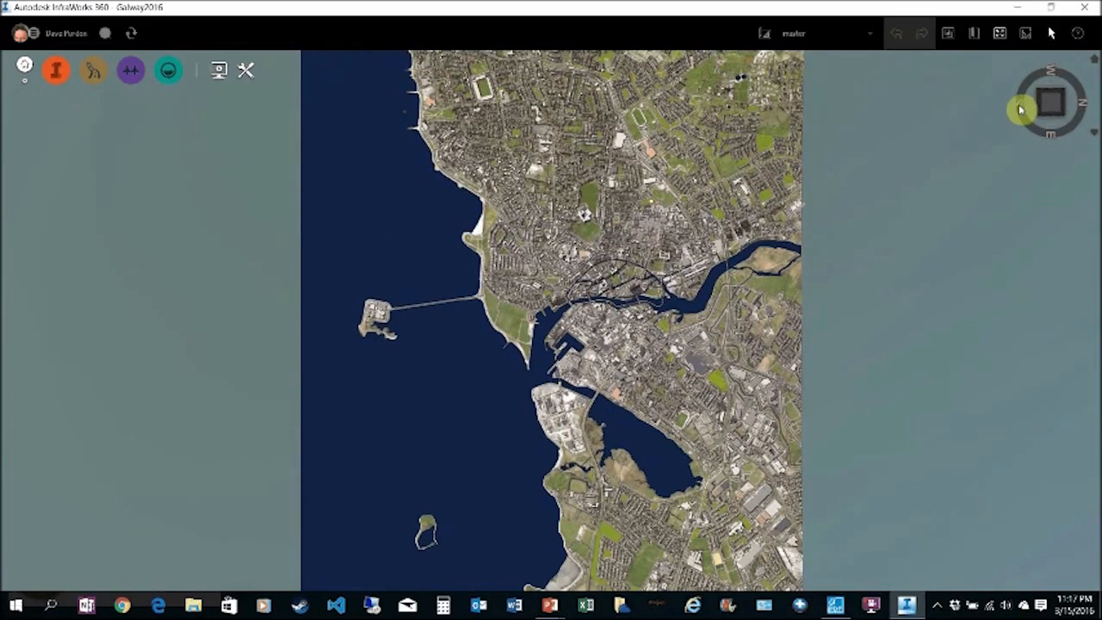
right_click(1057, 107)
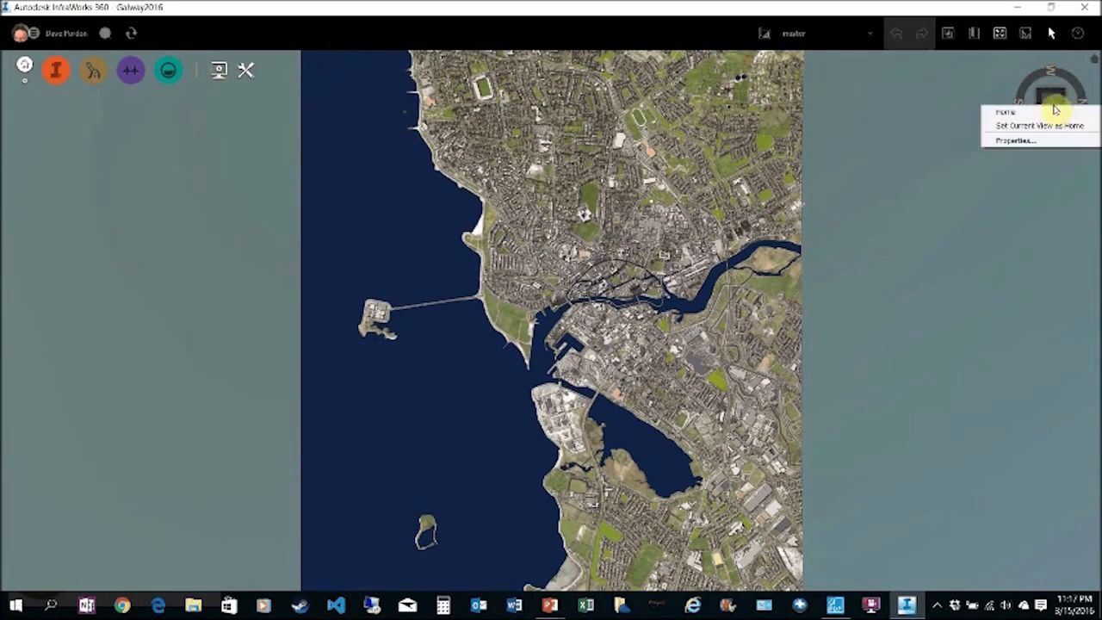
left_click(1000, 111)
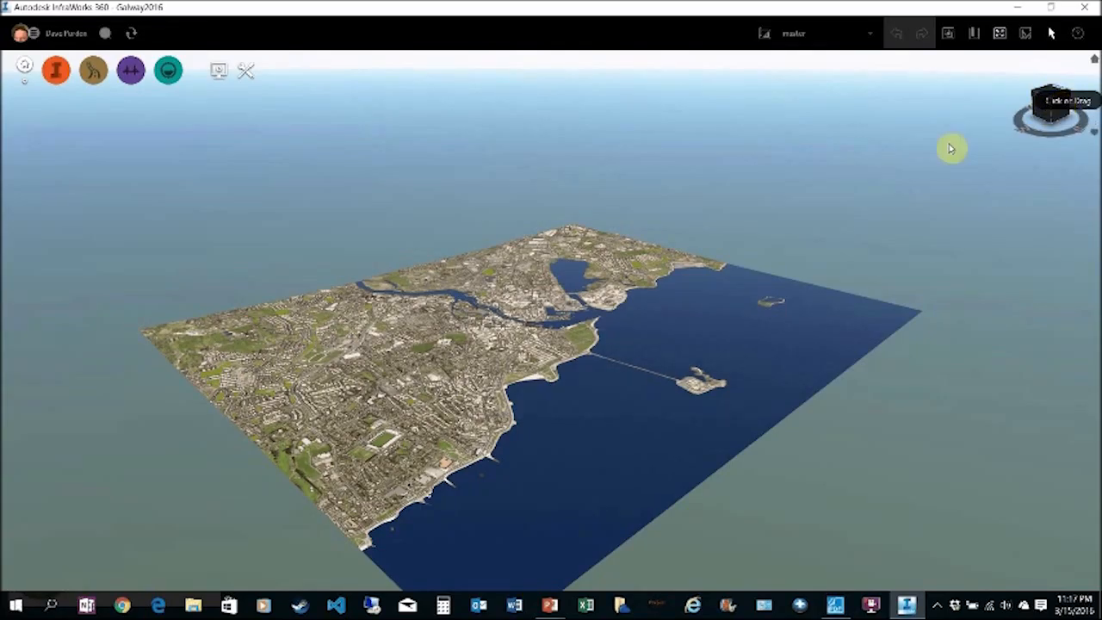
Examine the InfraWorks toolsets for managing, selecting, creating and analysing model content.
left_click(56, 78)
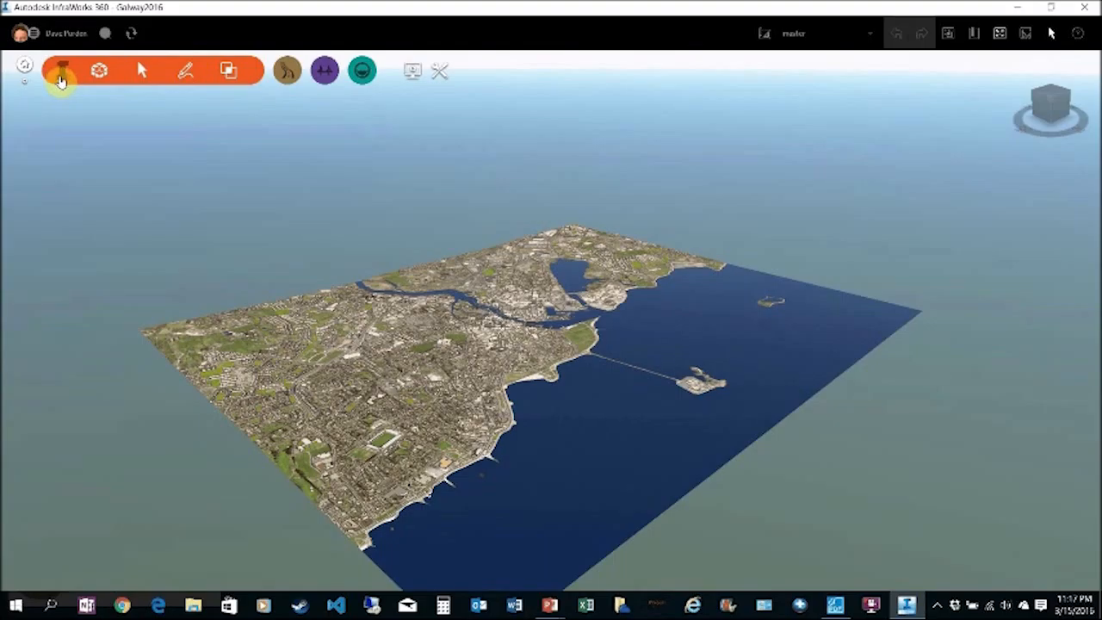
left_click(100, 76)
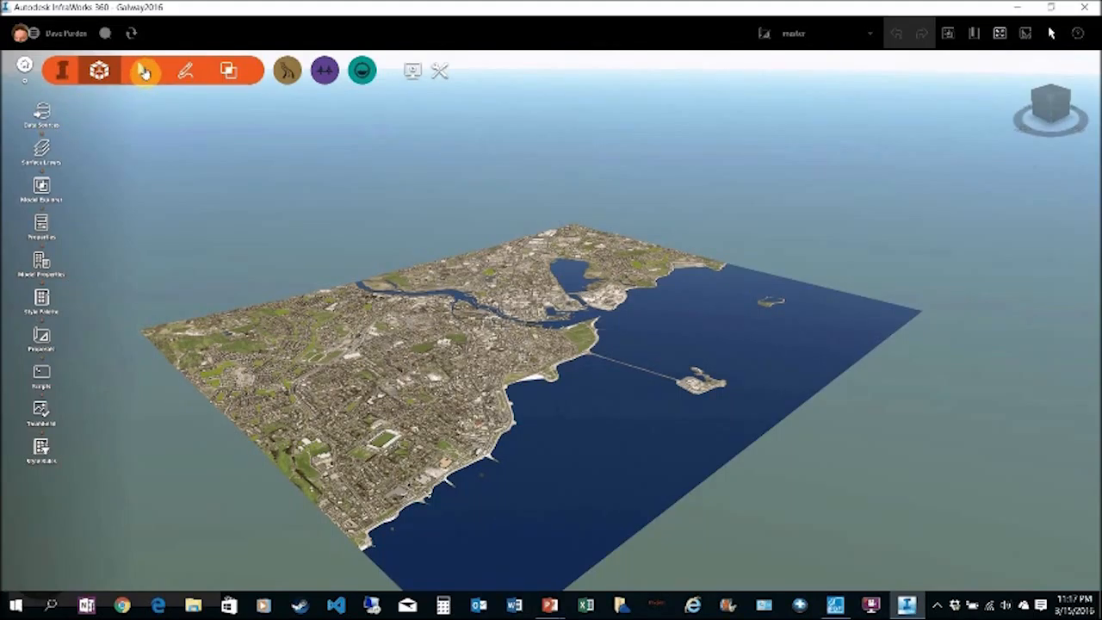
left_click(144, 72)
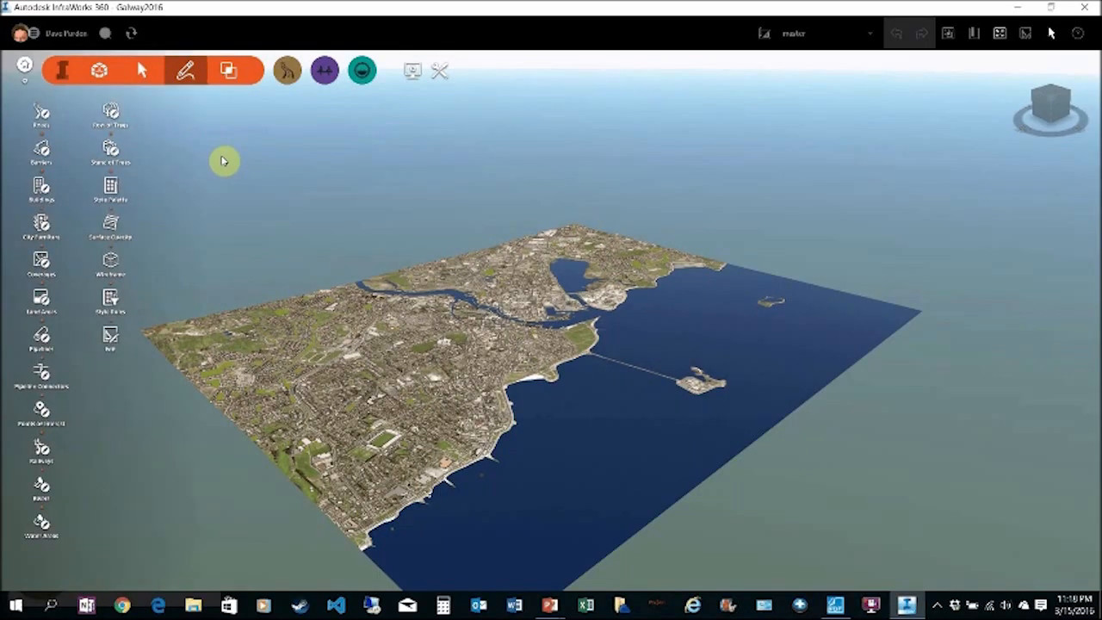
left_click(229, 73)
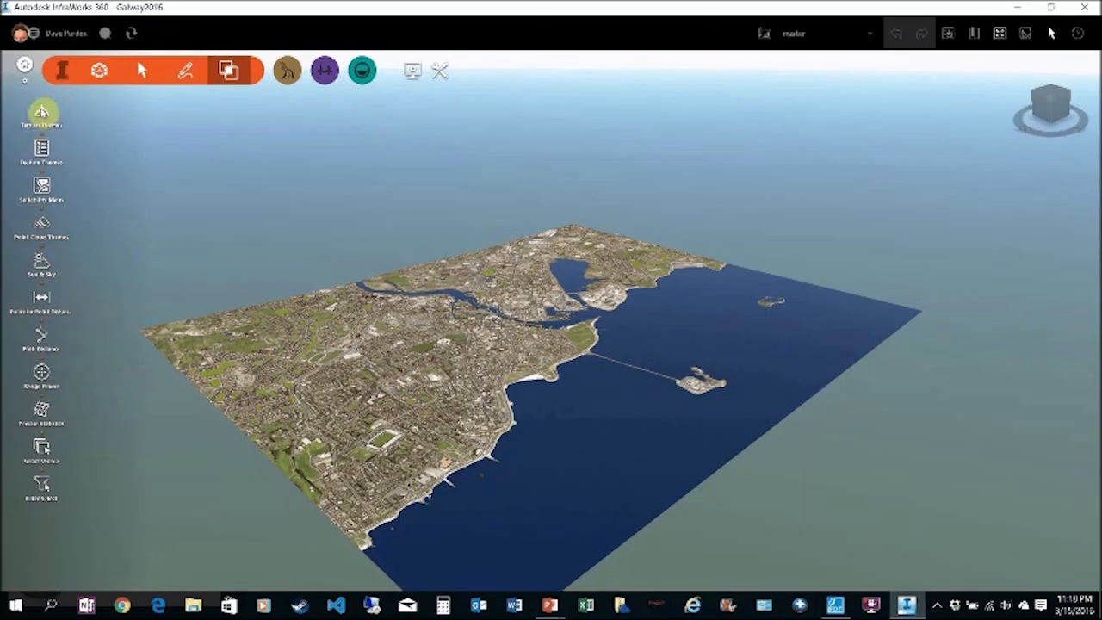
Open the model's Data Sources and examine the file formats available for adding a file data source.
left_click(98, 73)
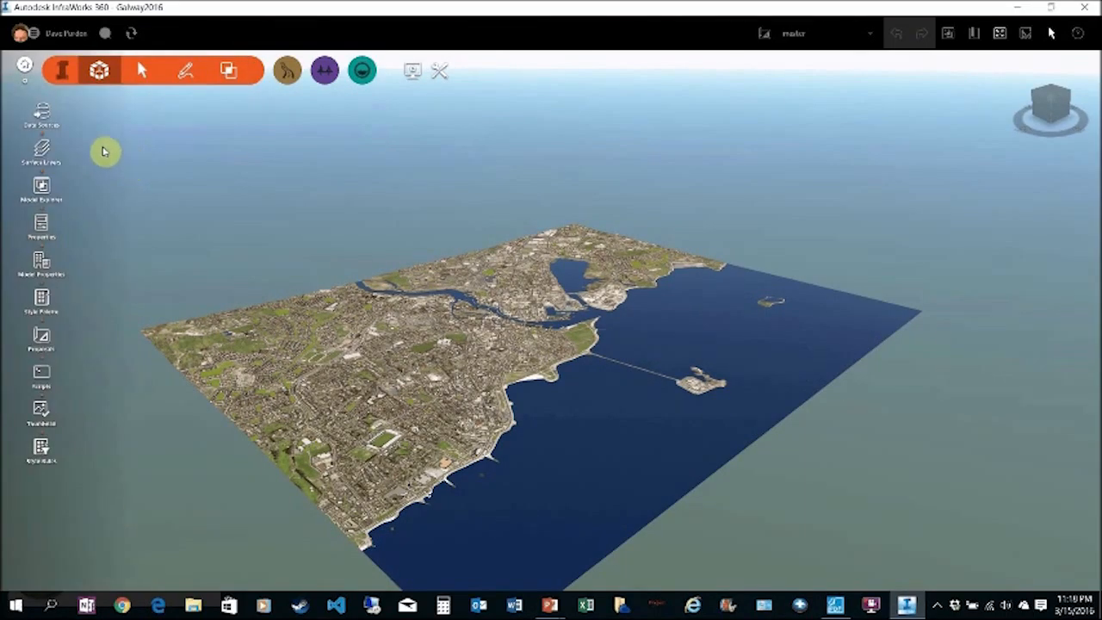
left_click(43, 118)
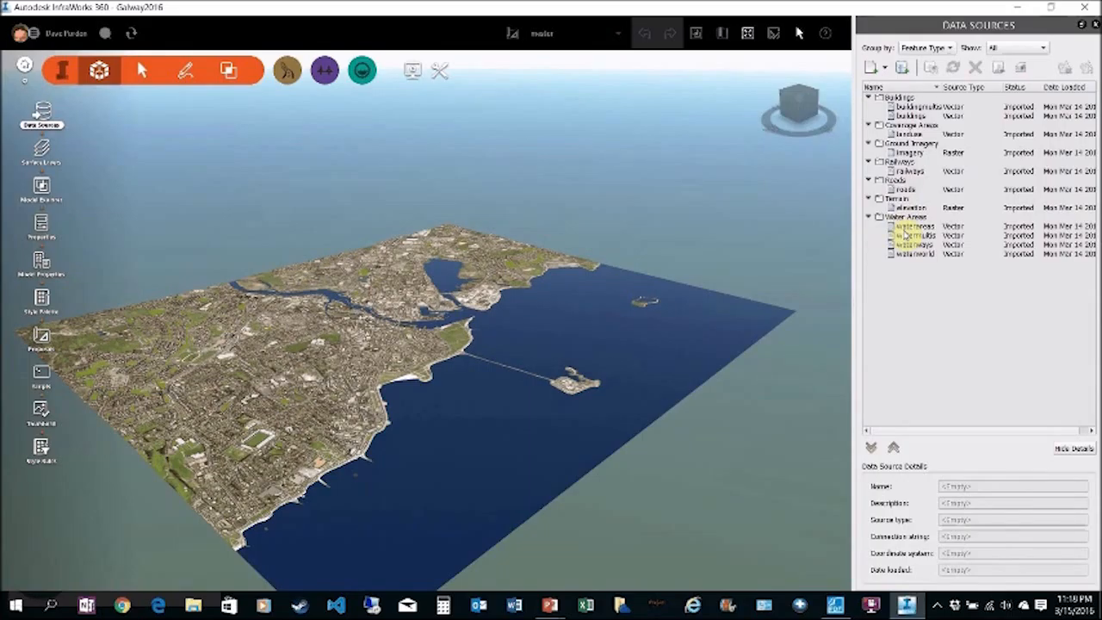
left_click(886, 69)
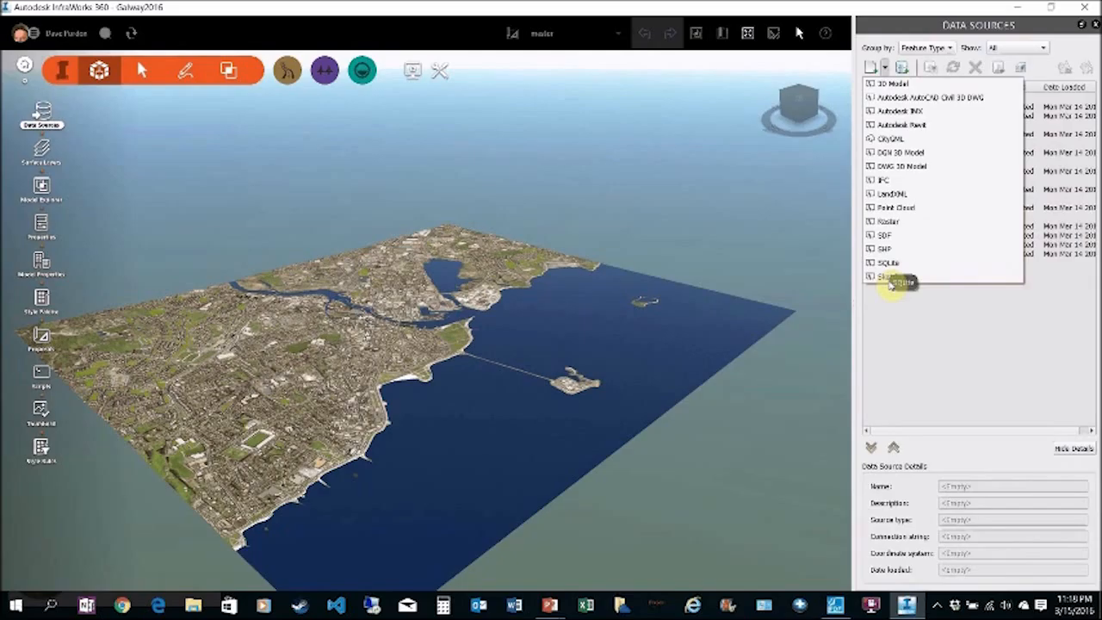
left_click(965, 320)
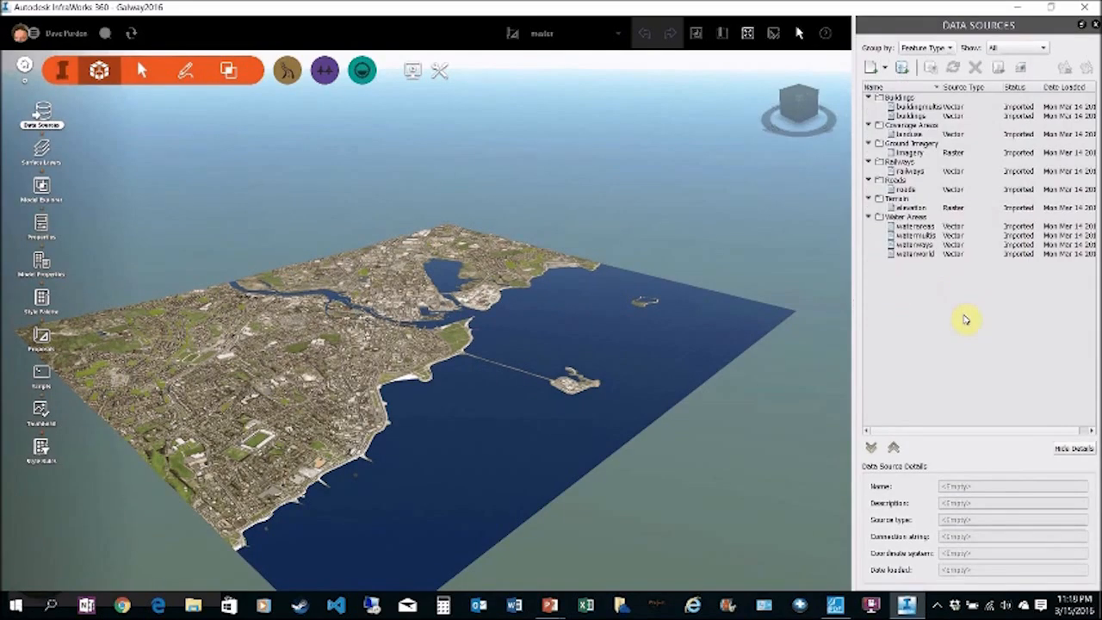
Examine the database connection types and the providers offered for a Generic connection, and close the dialog and Data Sources without connecting.
left_click(904, 72)
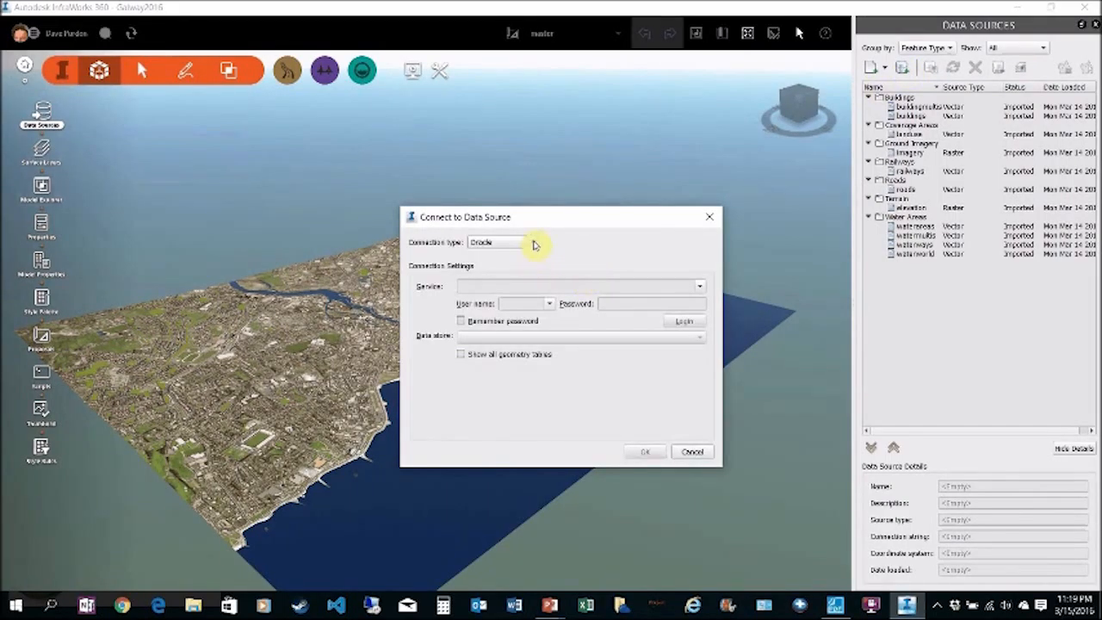
left_click(535, 245)
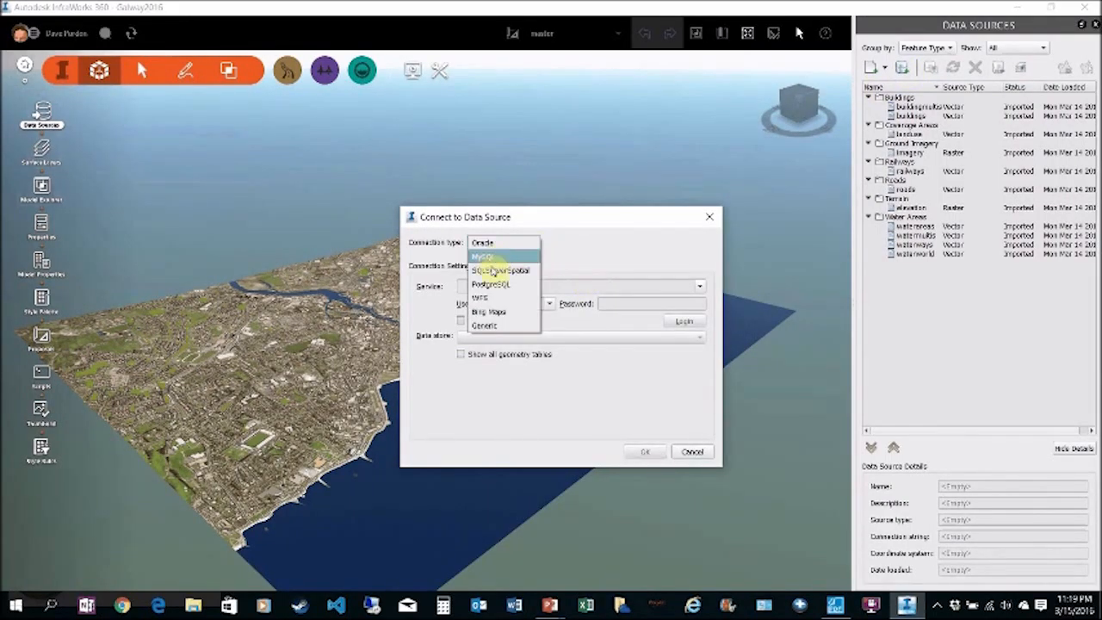
left_click(488, 327)
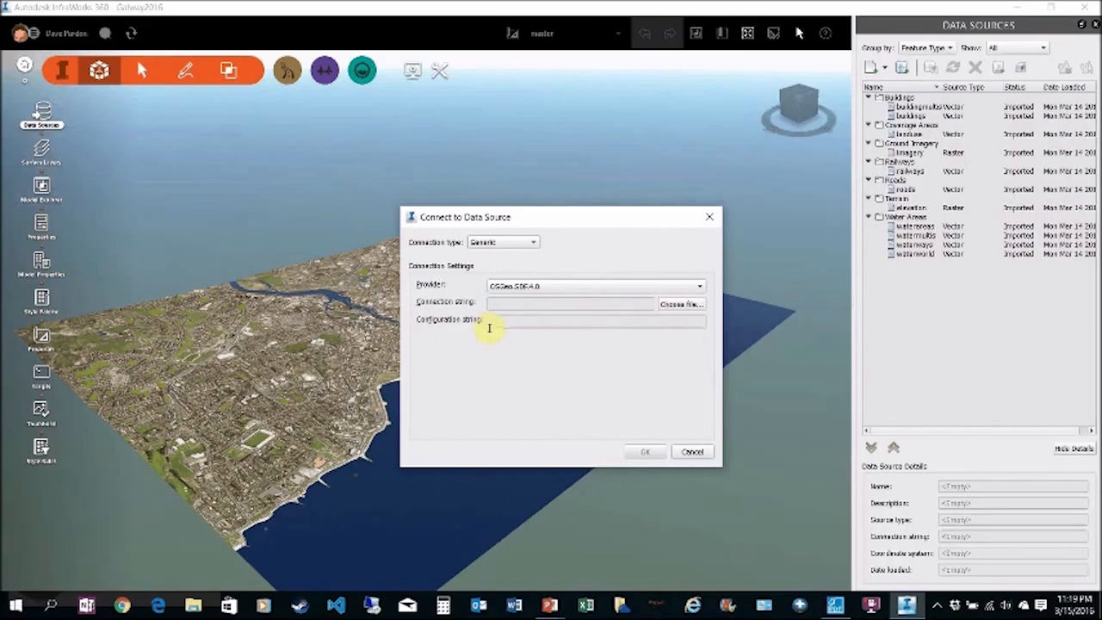
left_click(699, 292)
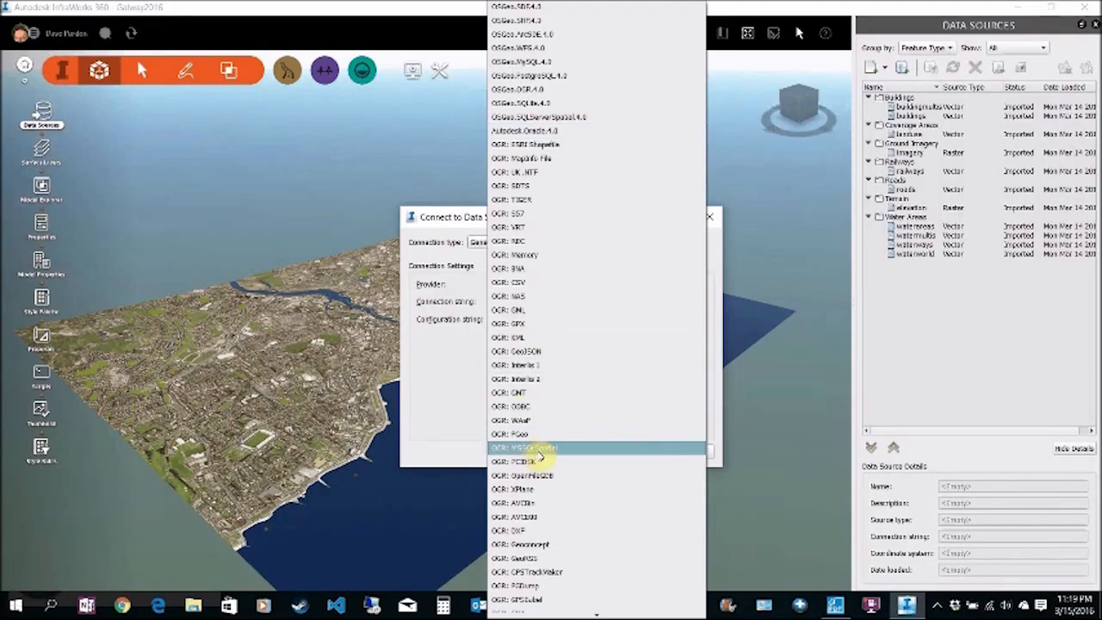
scroll(543, 454, "down", 6)
scroll(543, 455, "down", 2)
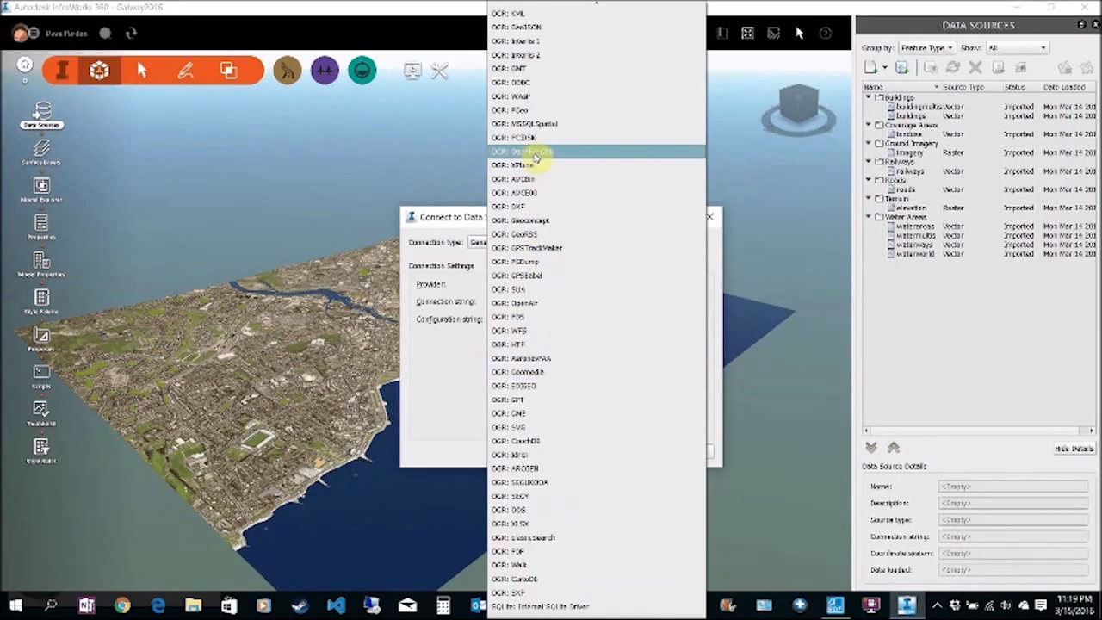
scroll(538, 155, "up", 8)
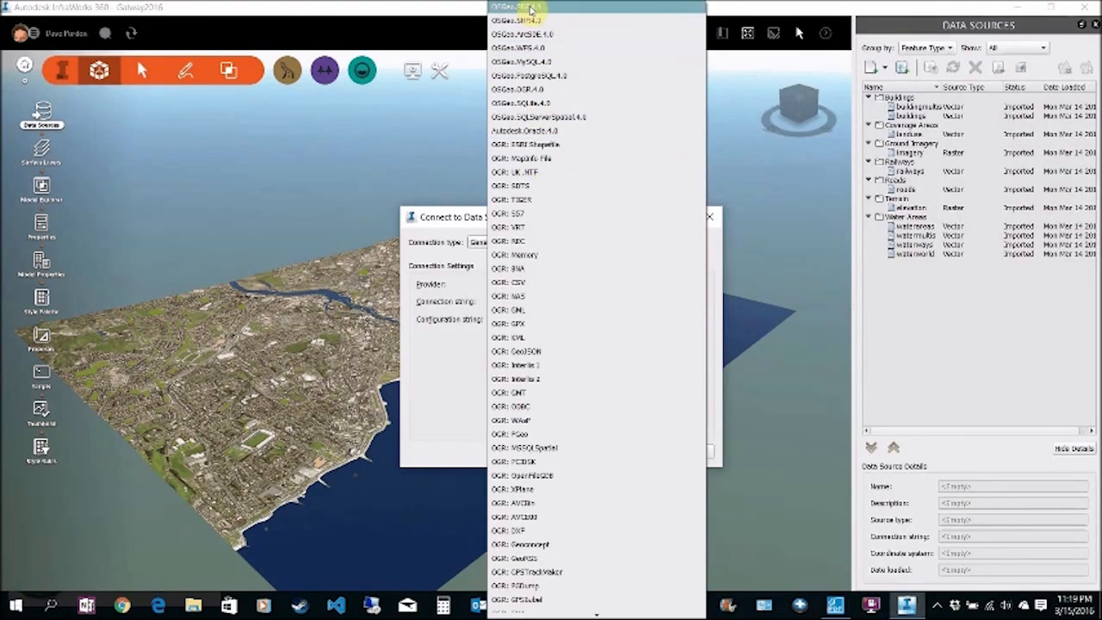
left_click(462, 217)
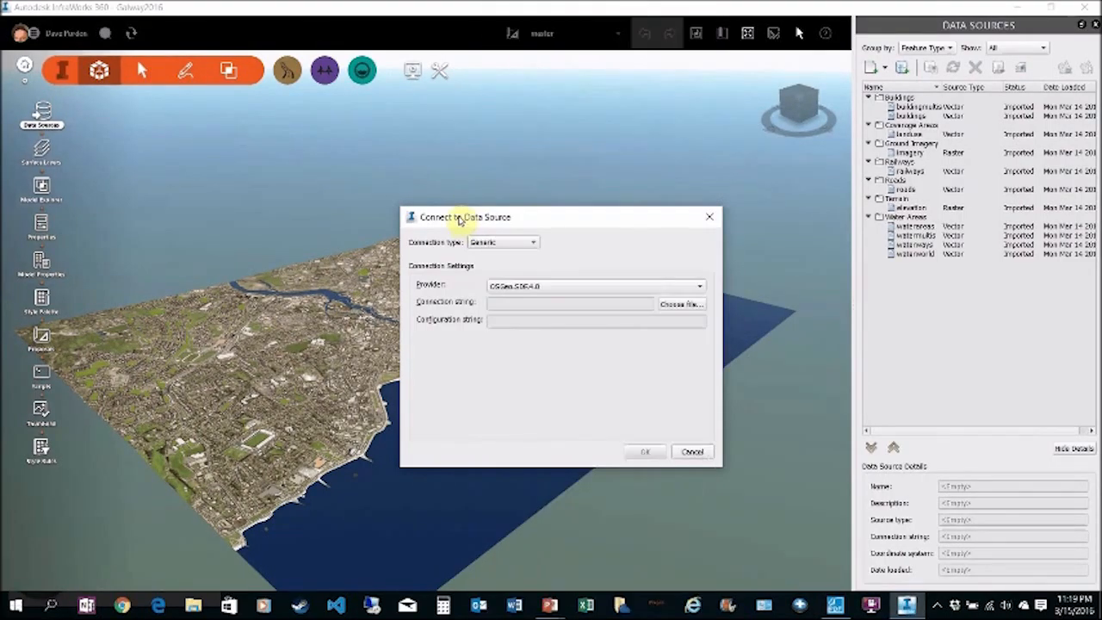
left_click(709, 220)
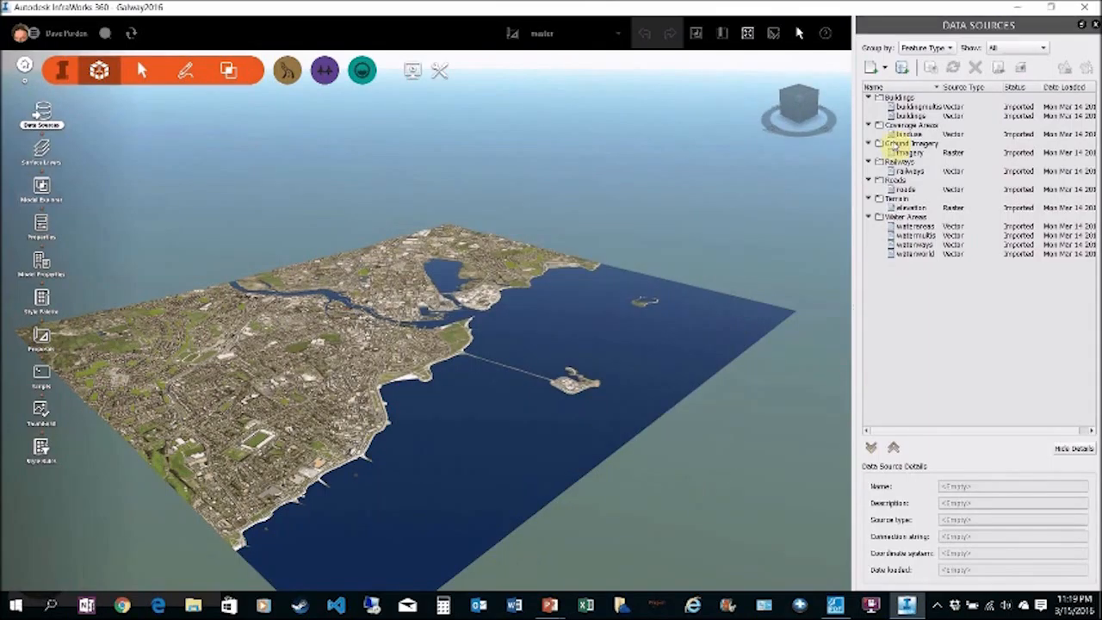
left_click(1096, 26)
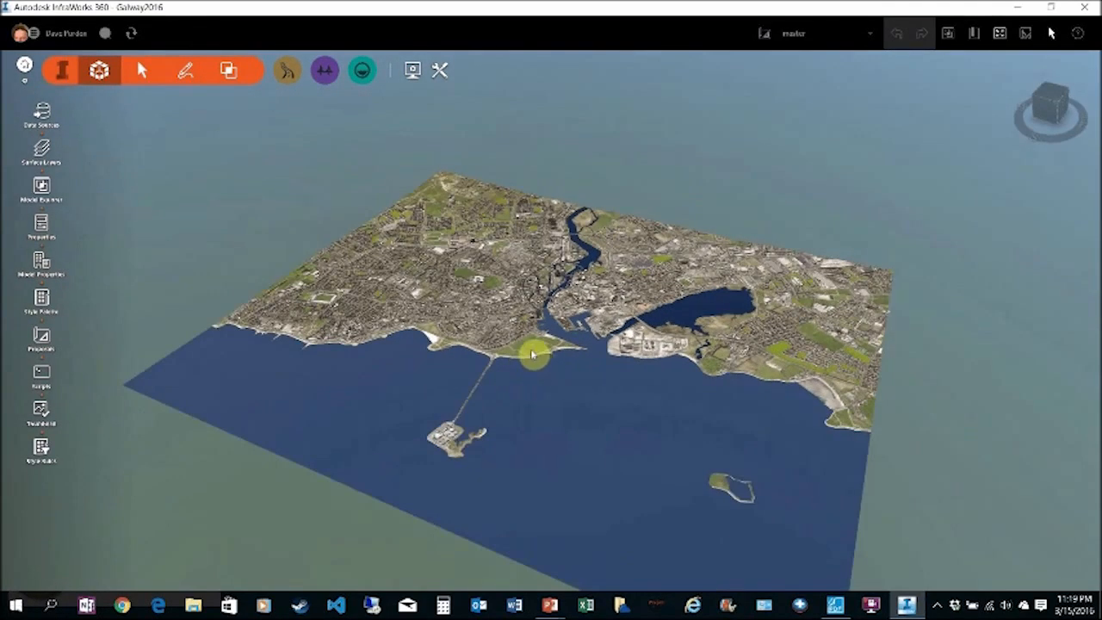
Examine the shoreline green and the harbour-side houses south of the city centre at close range.
scroll(534, 355, "up", 2)
scroll(534, 354, "up", 2)
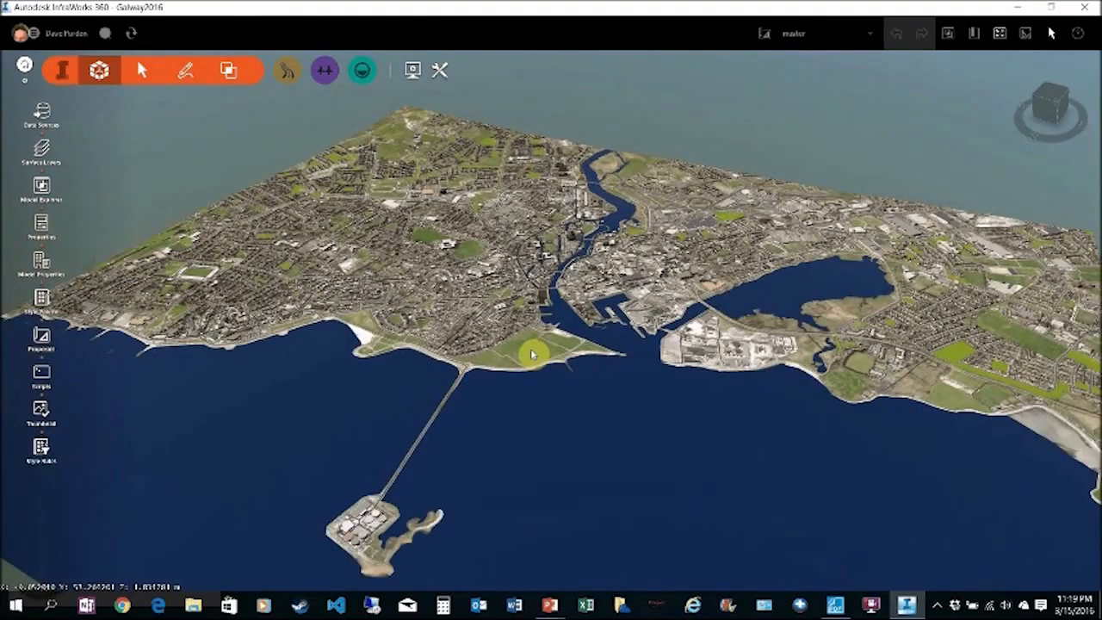
scroll(534, 354, "up", 1)
scroll(534, 355, "up", 1)
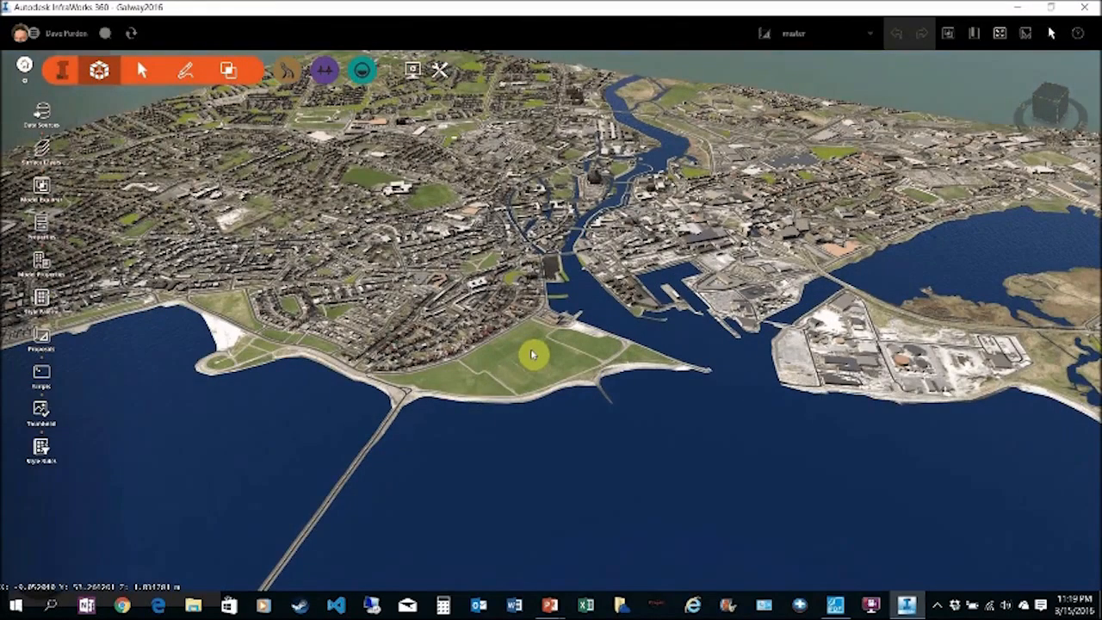
scroll(534, 355, "up", 1)
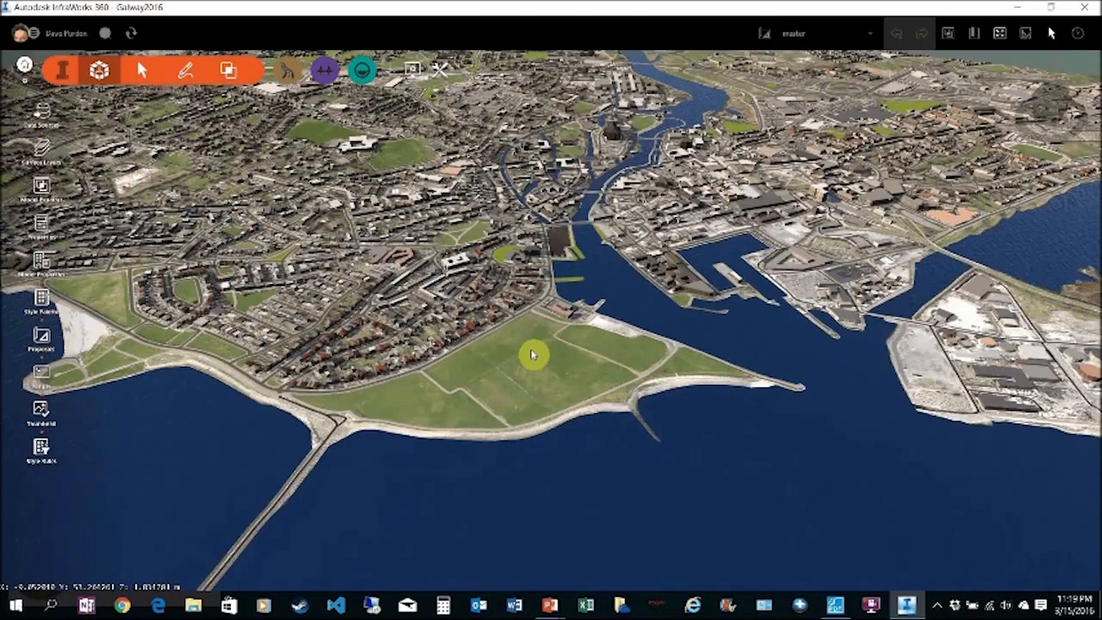
scroll(534, 354, "up", 1)
scroll(534, 355, "up", 2)
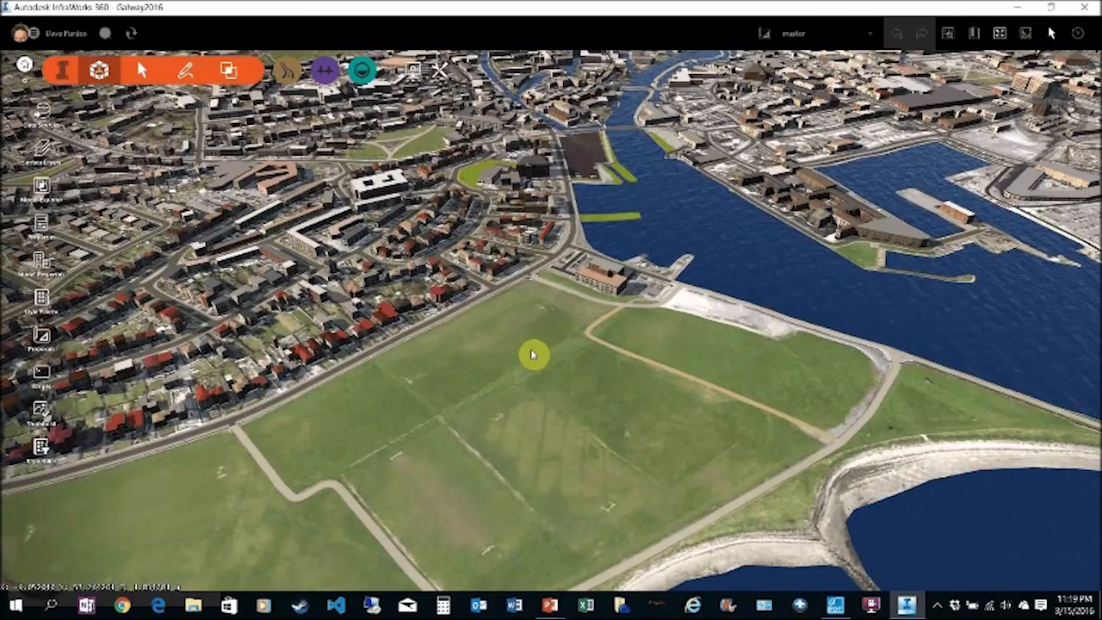
scroll(534, 355, "up", 1)
scroll(534, 355, "up", 1)
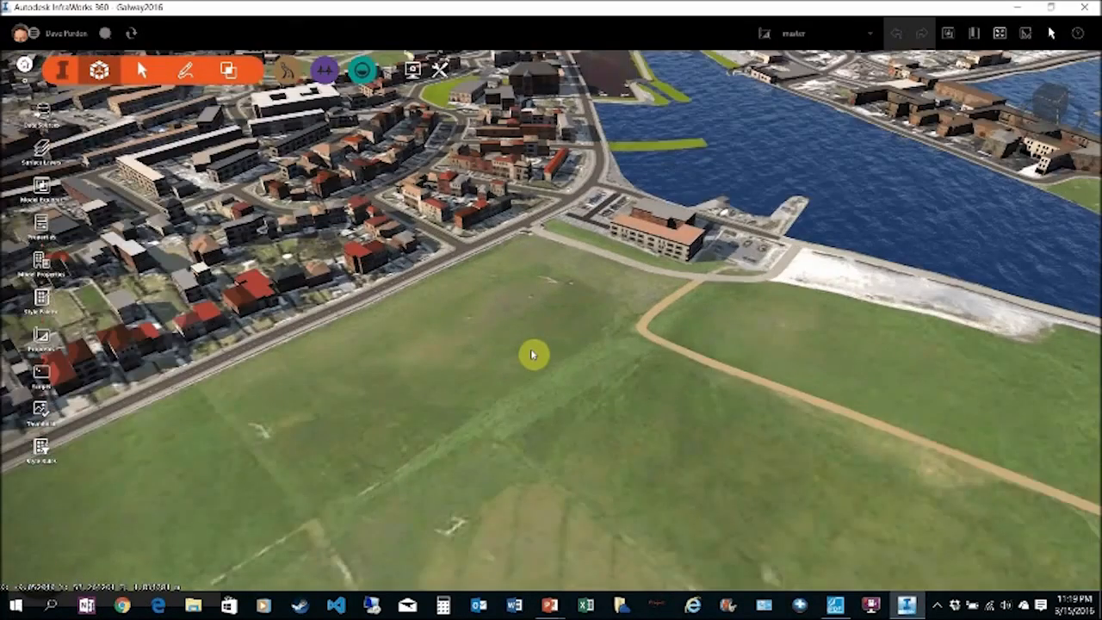
scroll(534, 355, "up", 2)
scroll(534, 355, "up", 1)
Explore the green from low and high angles, and show the source feature information for South Park Place.
scroll(534, 355, "down", 2)
left_click_drag(534, 355, 645, 312)
scroll(623, 345, "down", 2)
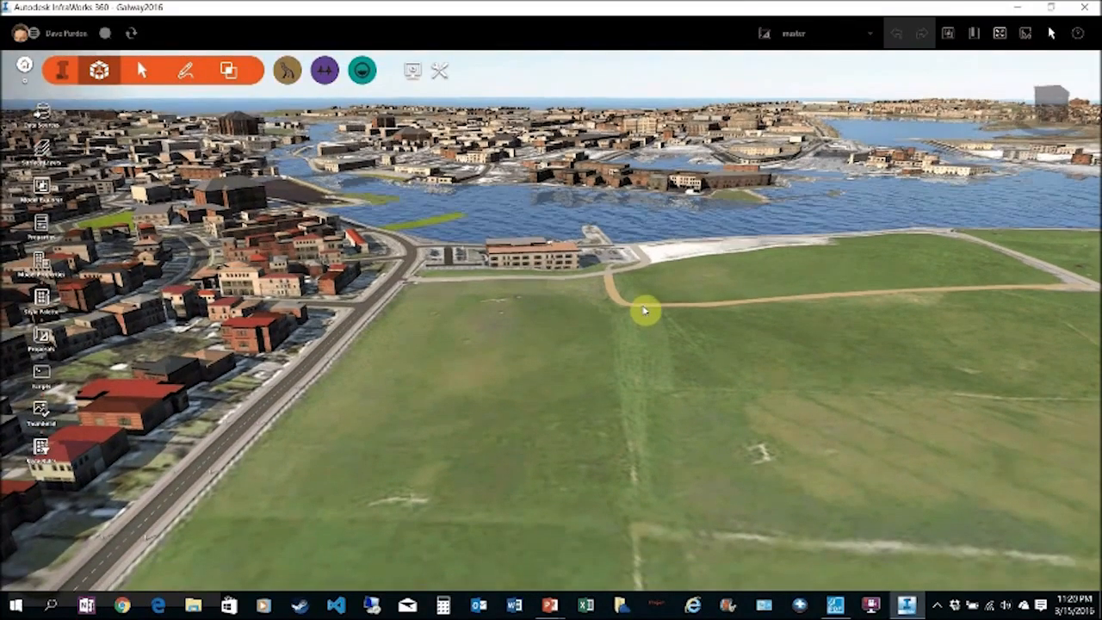
scroll(594, 344, "up", 2)
middle_click_drag(591, 344, 497, 230)
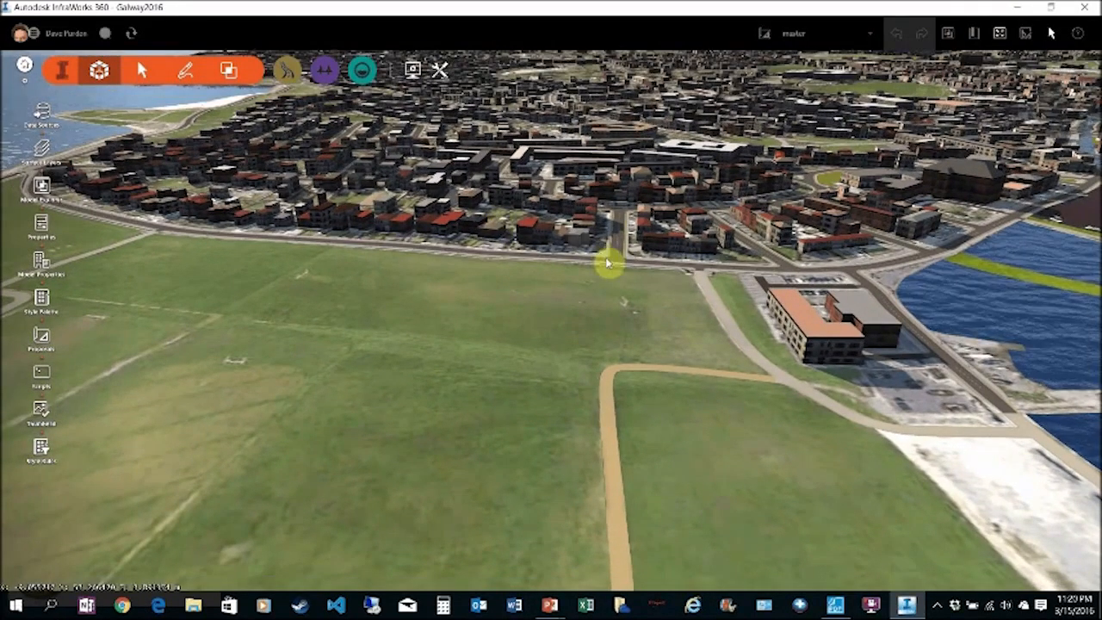
mouse_move(611, 265)
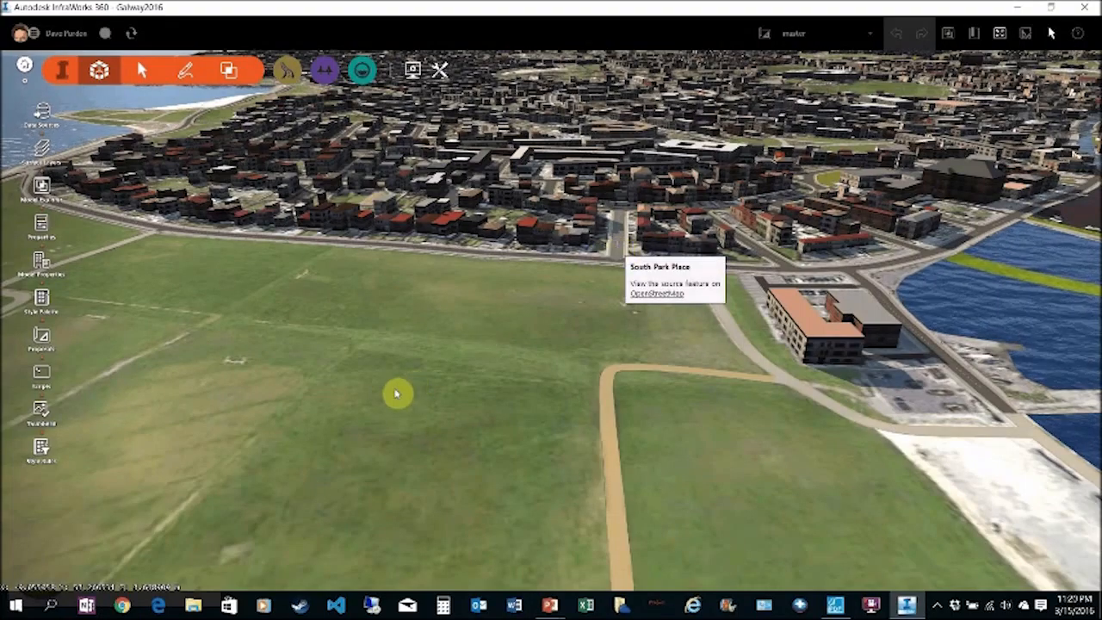
middle_click_drag(392, 393, 538, 334, "shift")
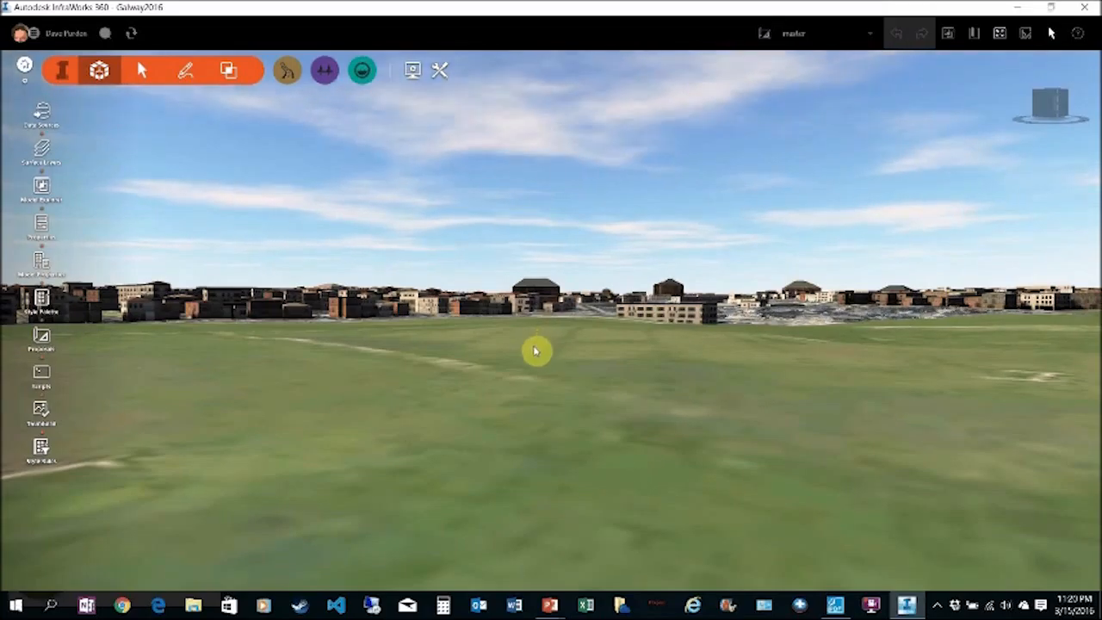
middle_click_drag(531, 365, 546, 327, "shift")
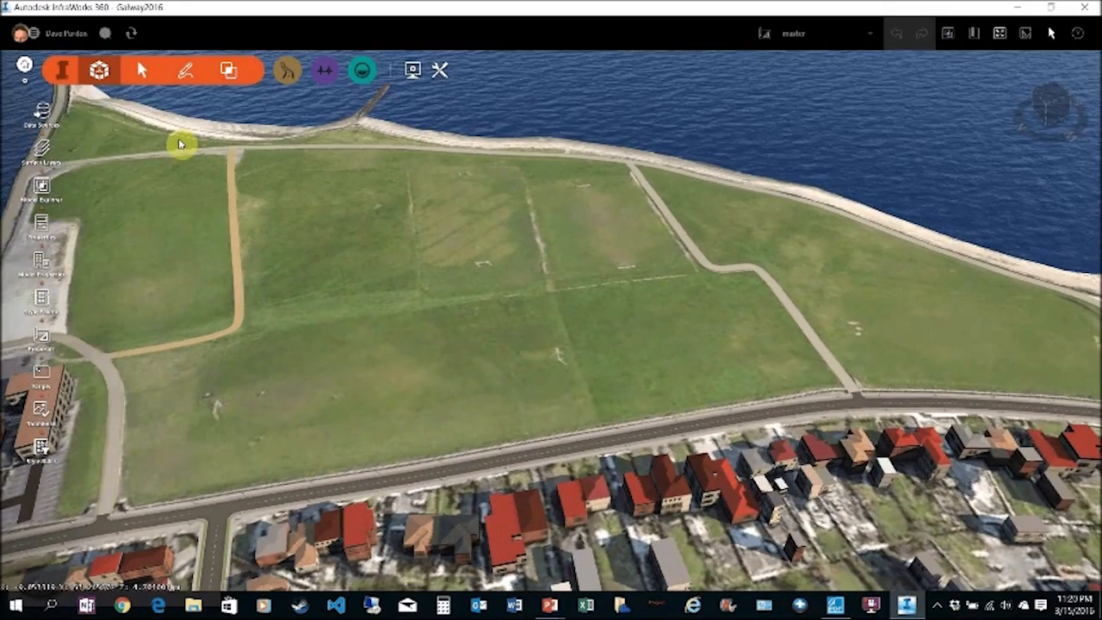
Draw a curved road about 351 m long in the Street w_Sidewalk style, from beside the residential street across the green to the waterfront.
left_click(185, 70)
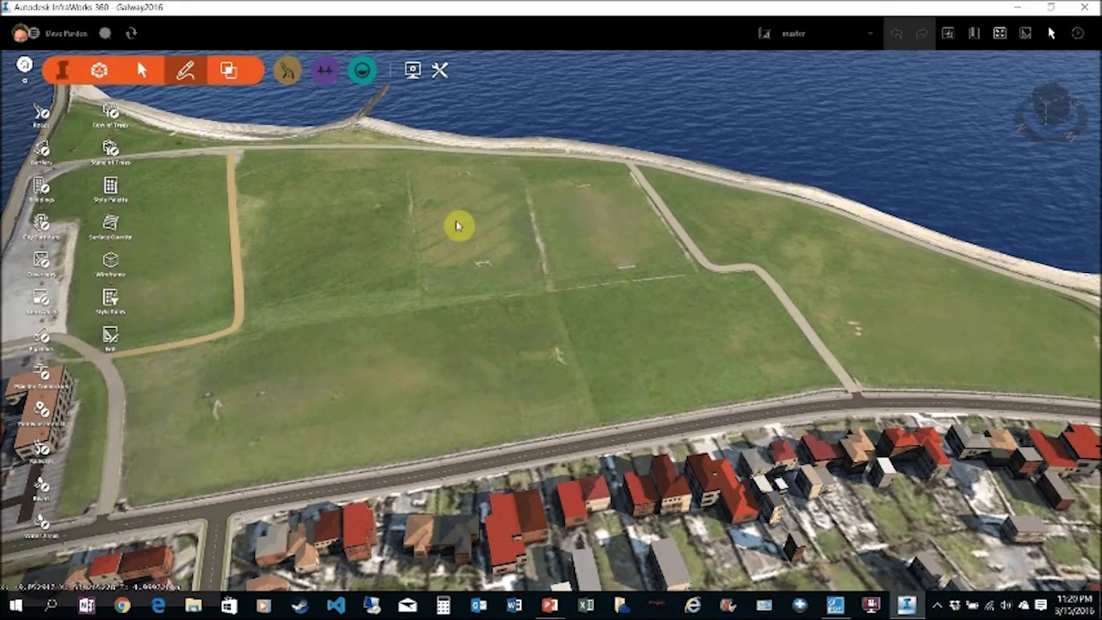
left_click(41, 119)
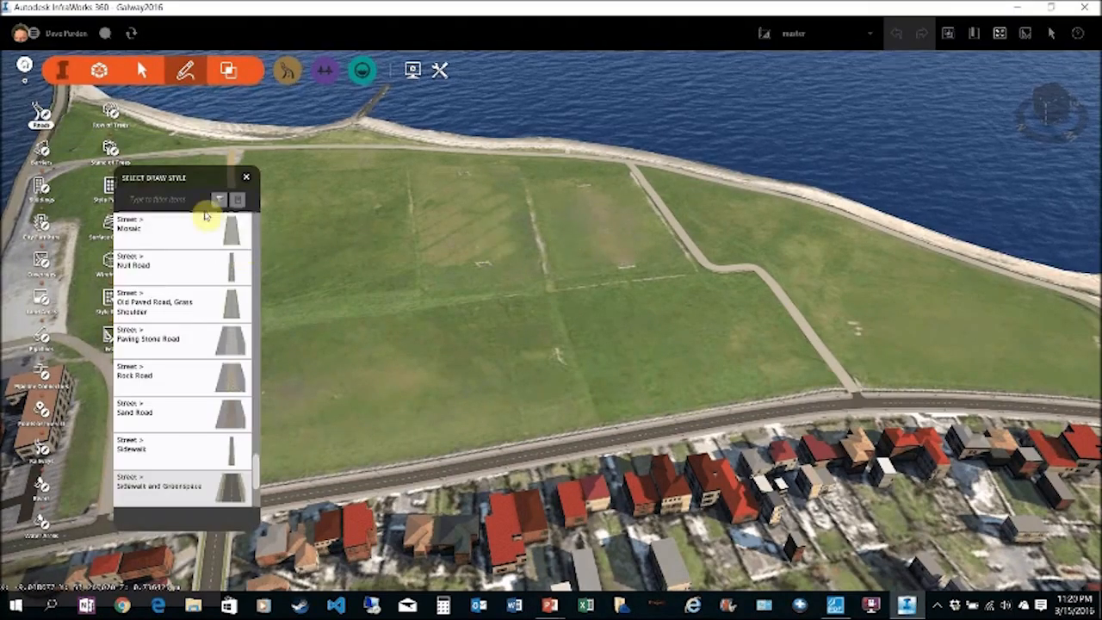
mouse_move(201, 184)
left_mouse_down()
mouse_move(738, 153)
mouse_move(848, 127)
left_mouse_up()
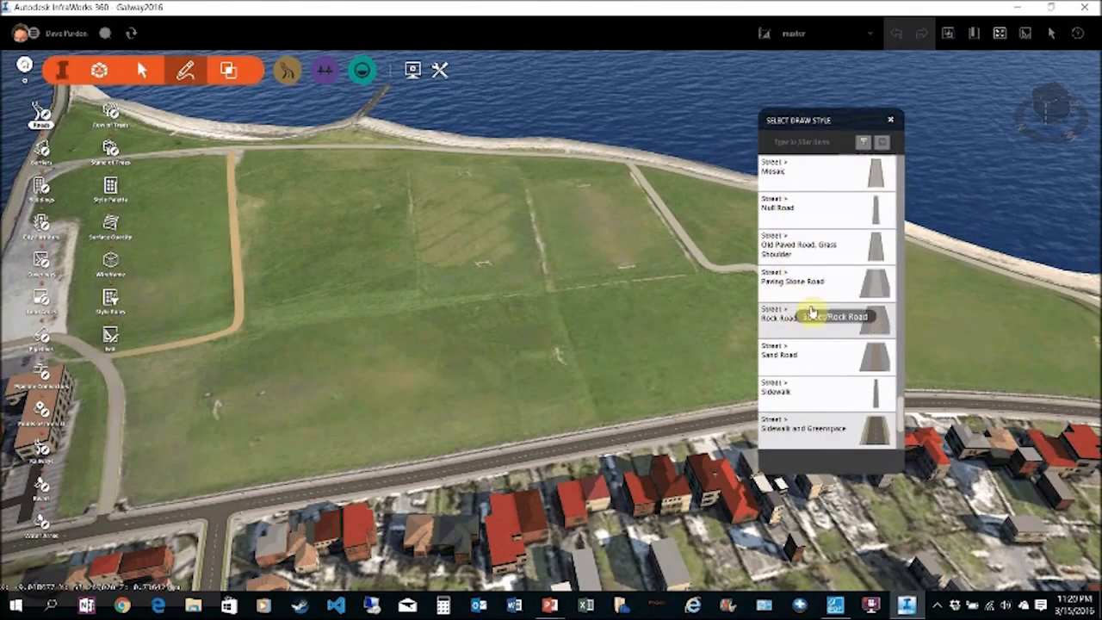
scroll(834, 300, "down", 3)
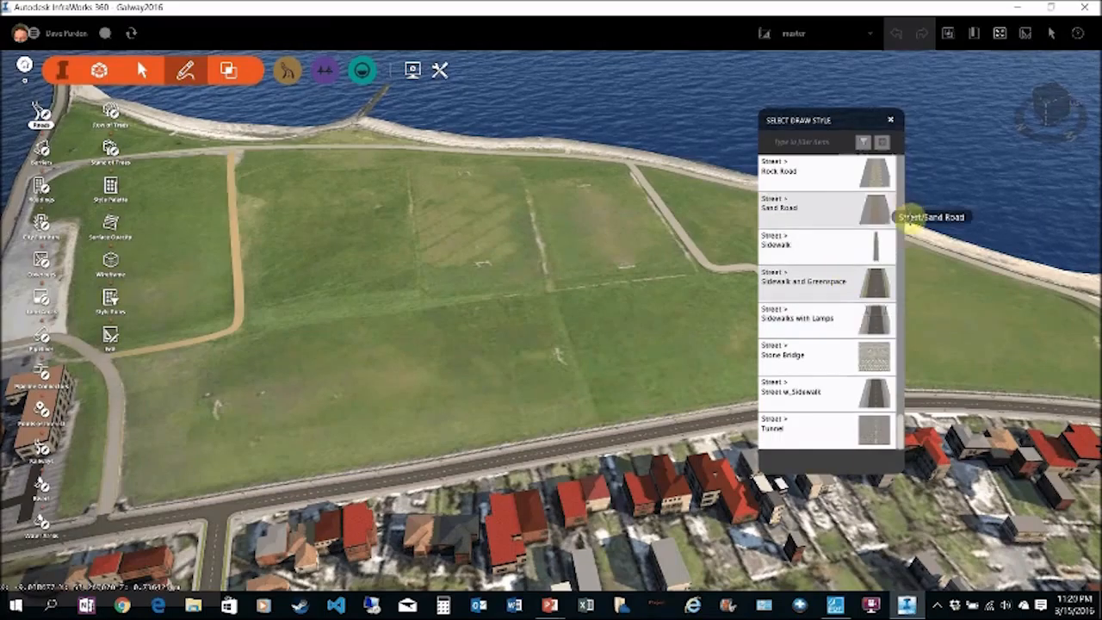
left_click(817, 401)
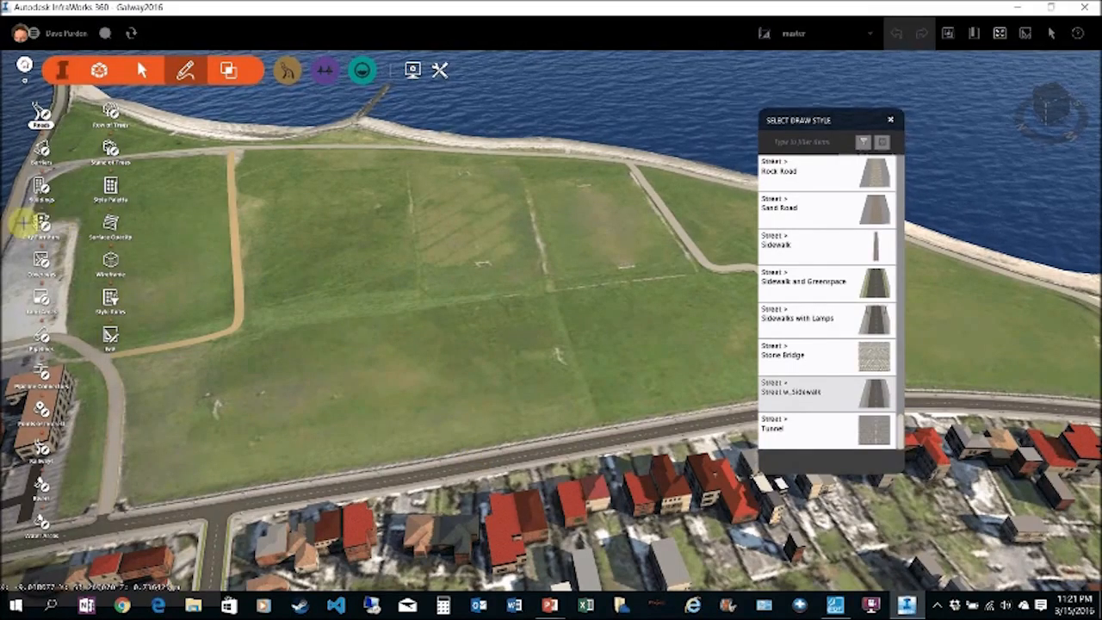
left_click(533, 427)
left_click(510, 295)
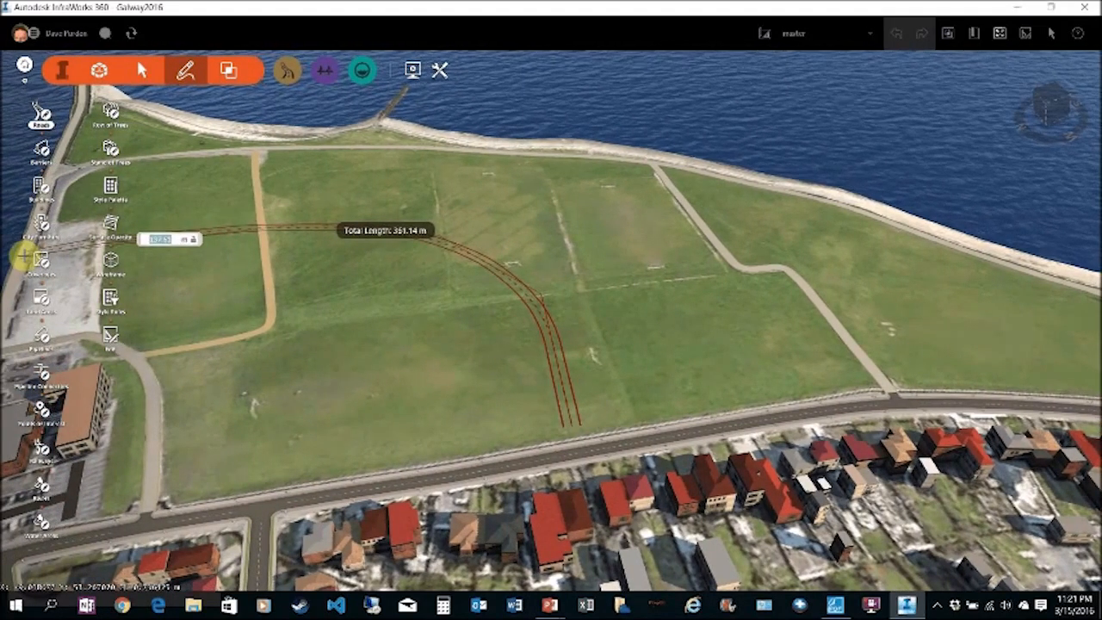
double_click(22, 256)
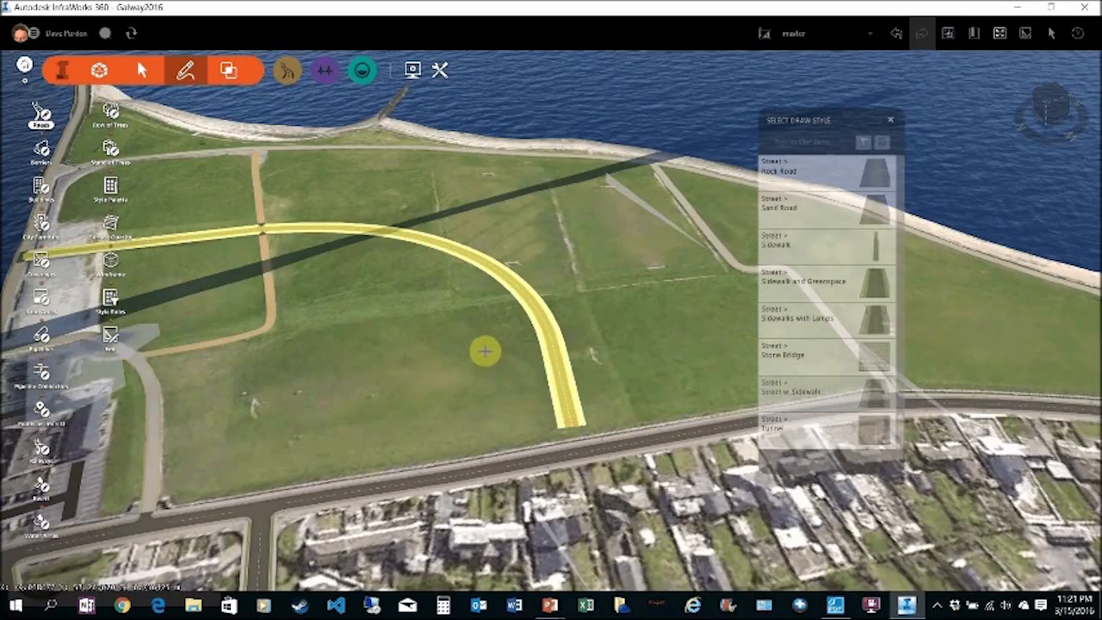
key("Escape")
Extend the new road's inland end point so that it connects to the existing residential street.
mouse_move(491, 356)
left_mouse_down()
mouse_move(268, 352)
mouse_move(396, 347)
left_mouse_up()
scroll(495, 335, "up", 10)
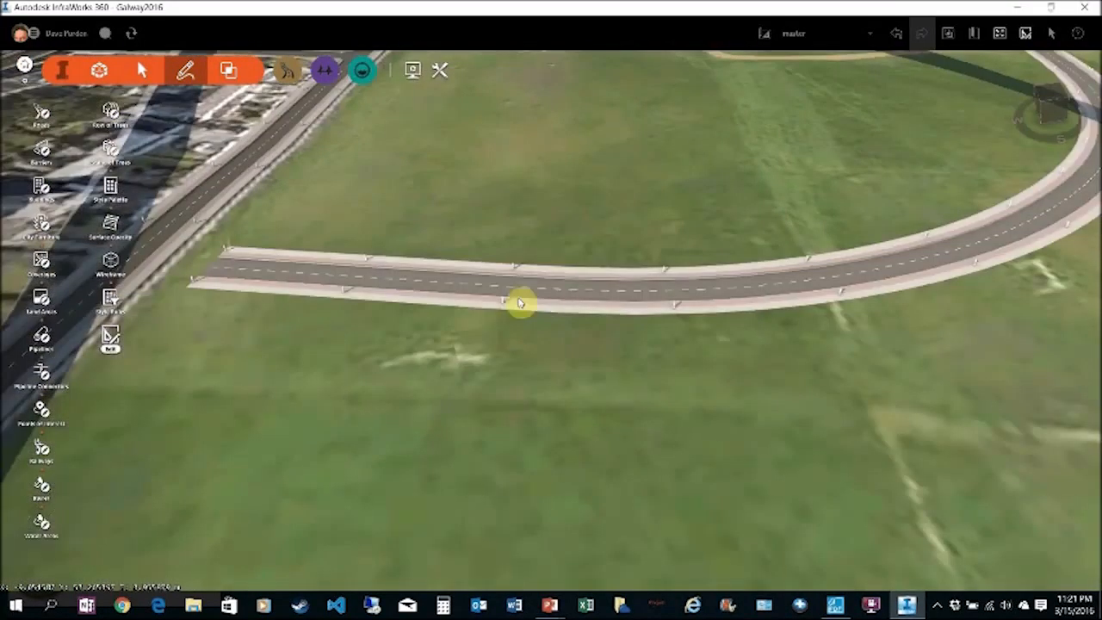
left_click(335, 272)
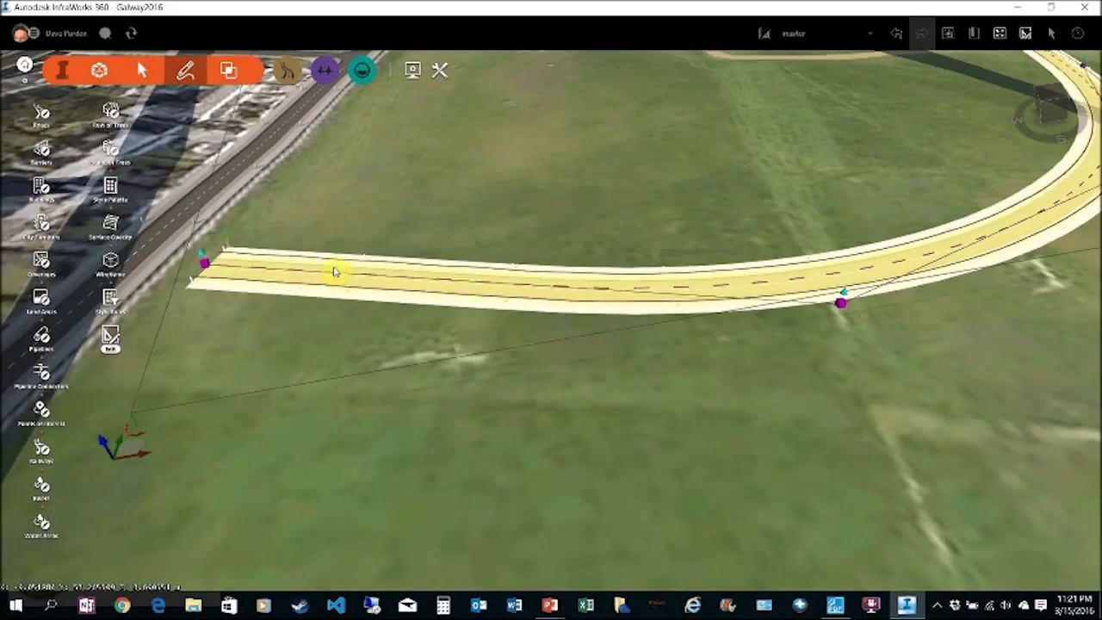
left_click(205, 262)
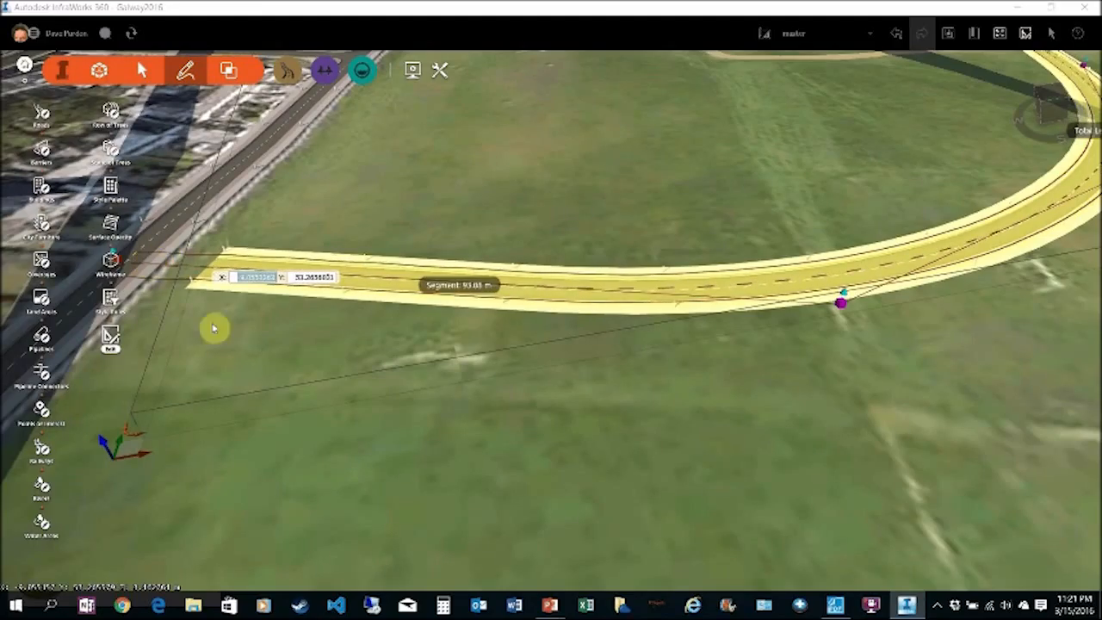
left_click(351, 373)
scroll(521, 372, "down", 1)
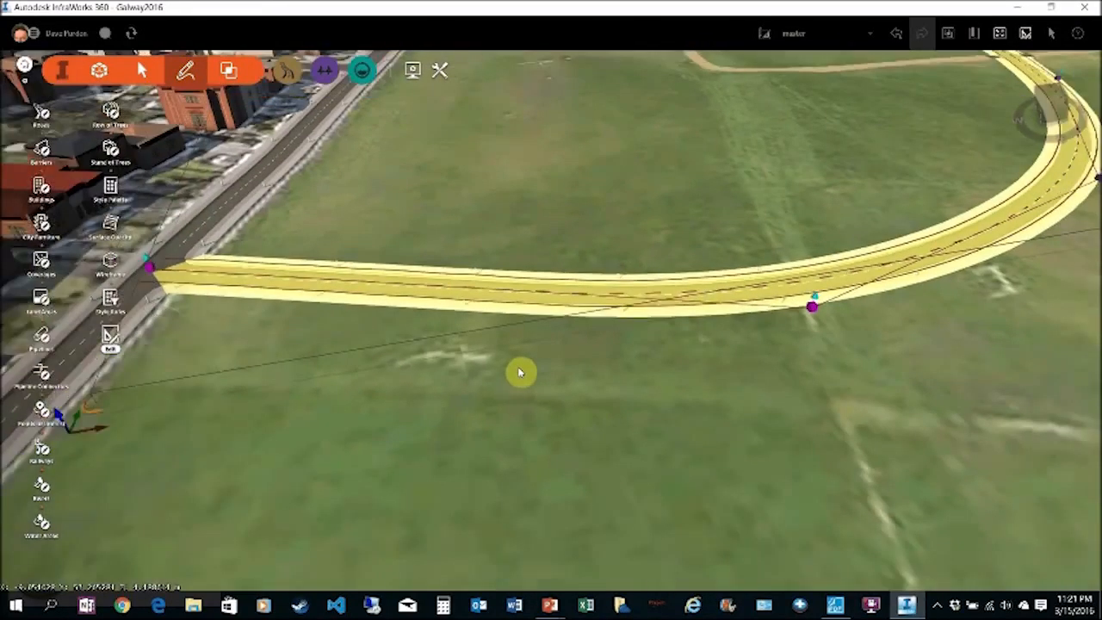
scroll(520, 372, "down", 8)
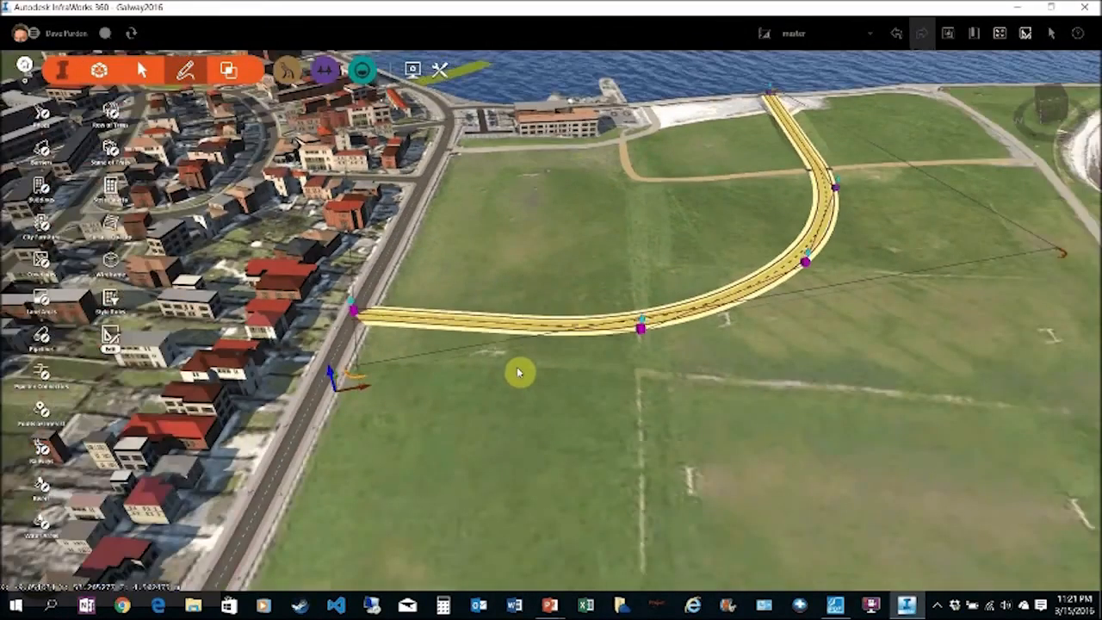
Adjust the elevation of the new road's waterfront end point beside the shoreline path.
middle_click_drag(519, 372, 887, 343)
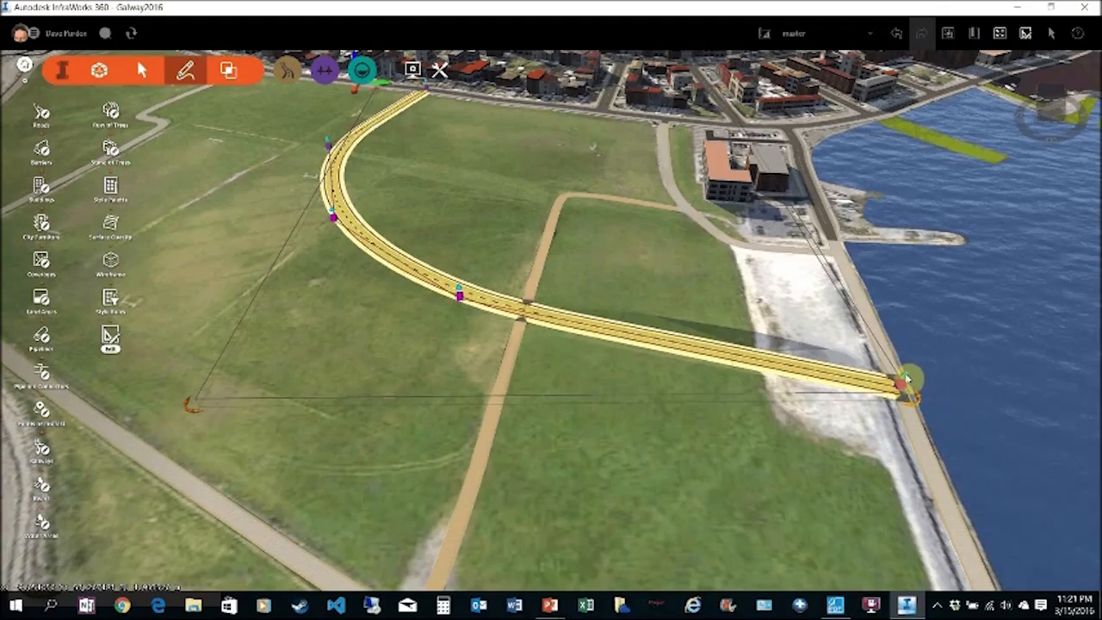
left_click(906, 379)
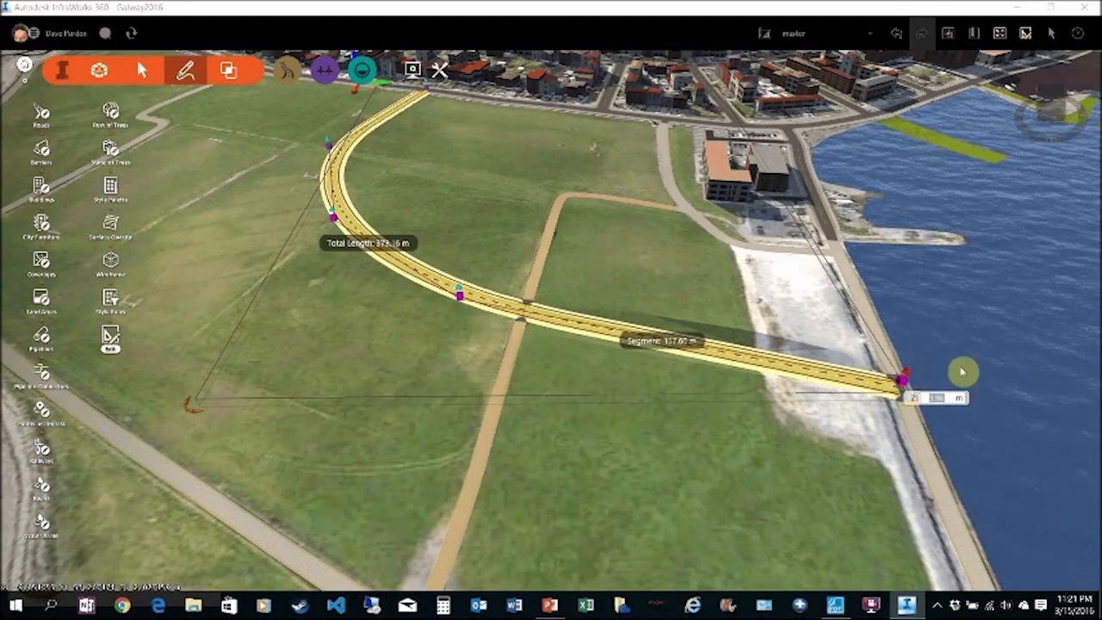
left_click(769, 370)
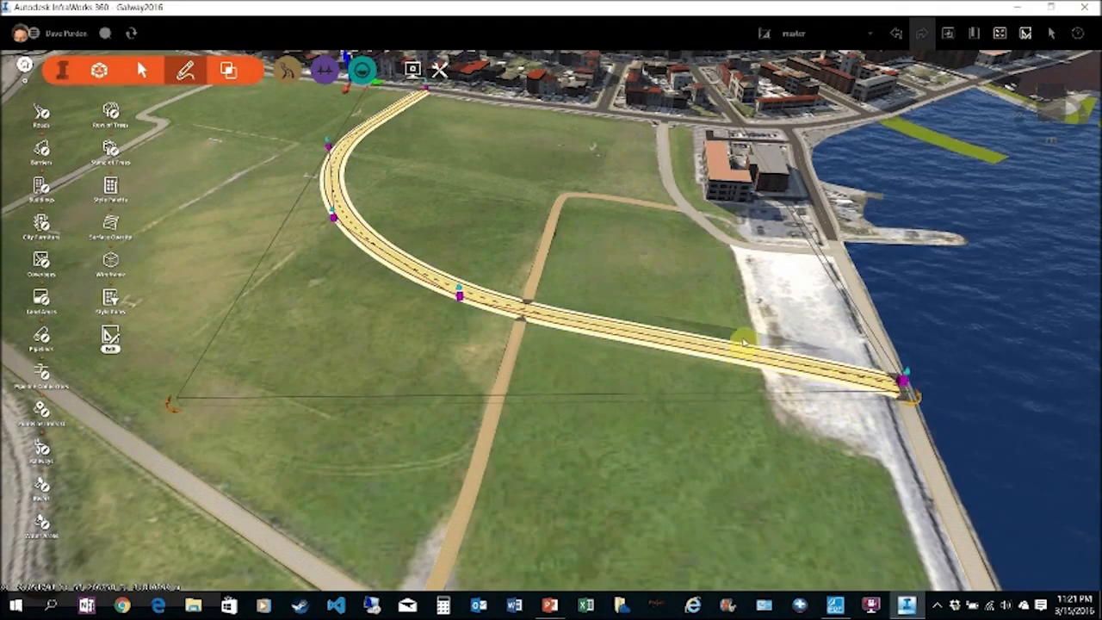
left_click(905, 377)
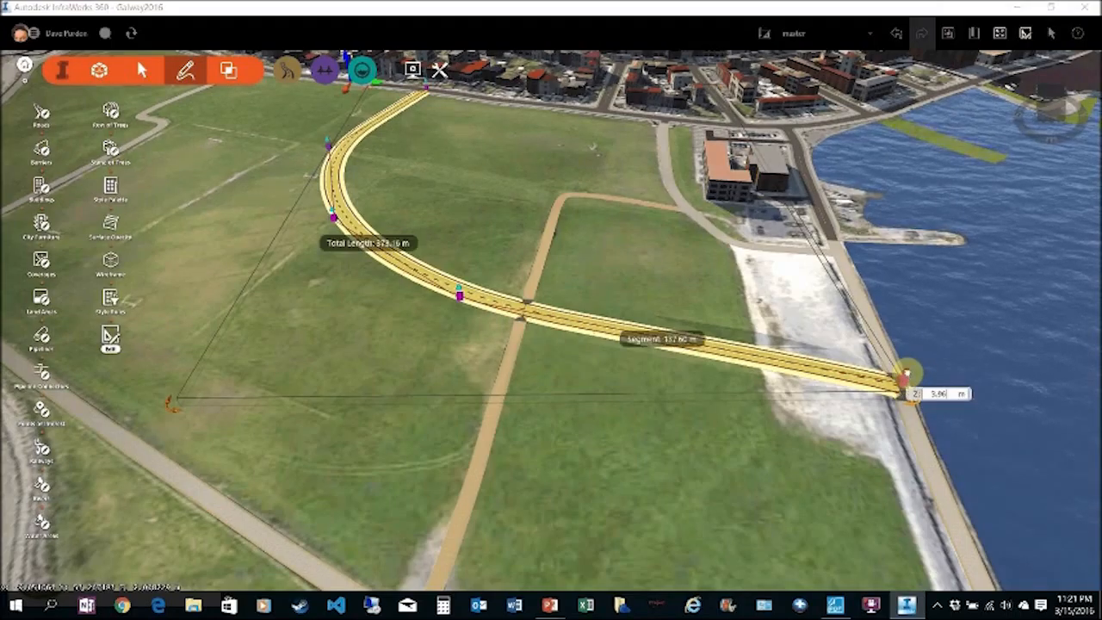
left_click(966, 374)
left_click_drag(900, 396, 904, 364)
left_click(899, 379)
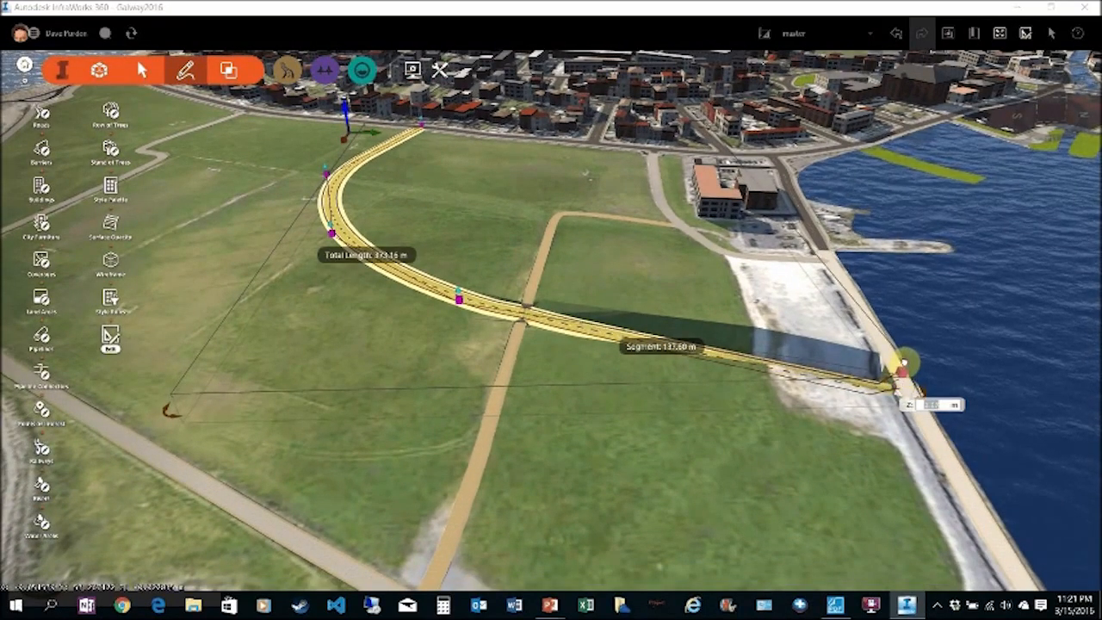
left_click(977, 345)
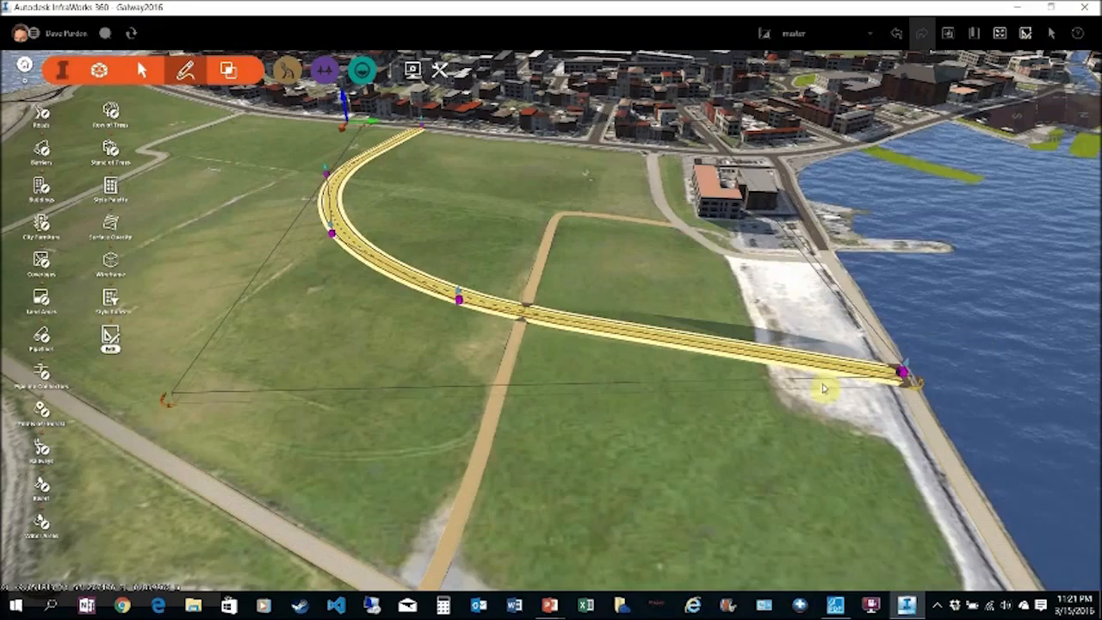
Reshape the road by moving its middle curve point outward towards the shore, for a total length of about 394 m.
left_click_drag(730, 426, 528, 562)
scroll(695, 335, "down", 5)
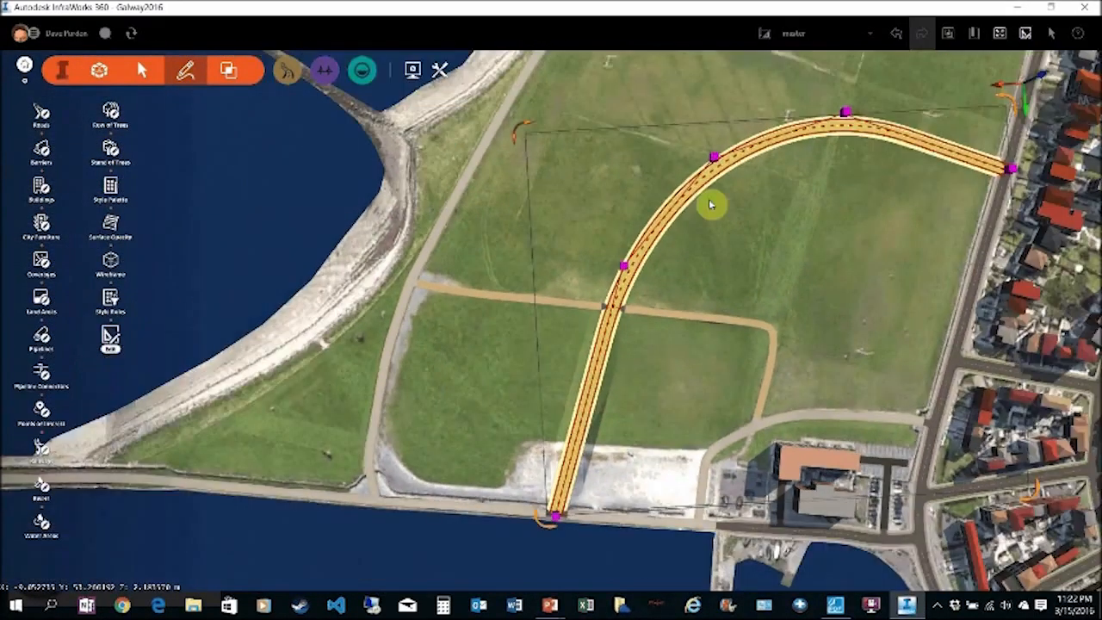
left_click_drag(714, 158, 659, 121)
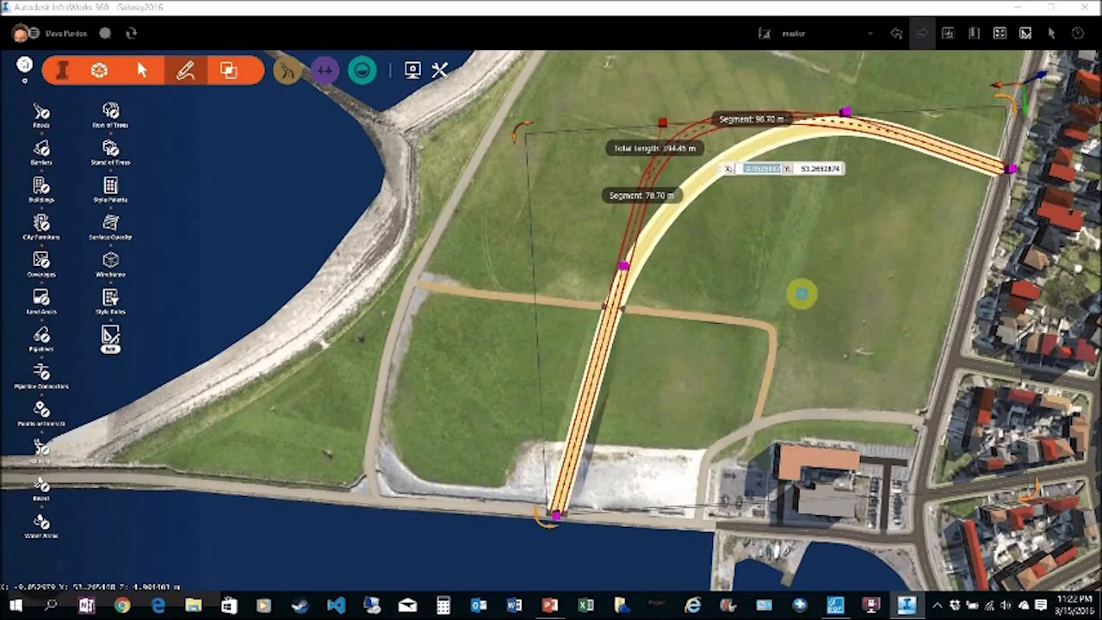
key("Escape")
Draw a straight road with sidewalks across the green so it crosses the curved road, and inspect the intersection.
left_click_drag(793, 282, 583, 359)
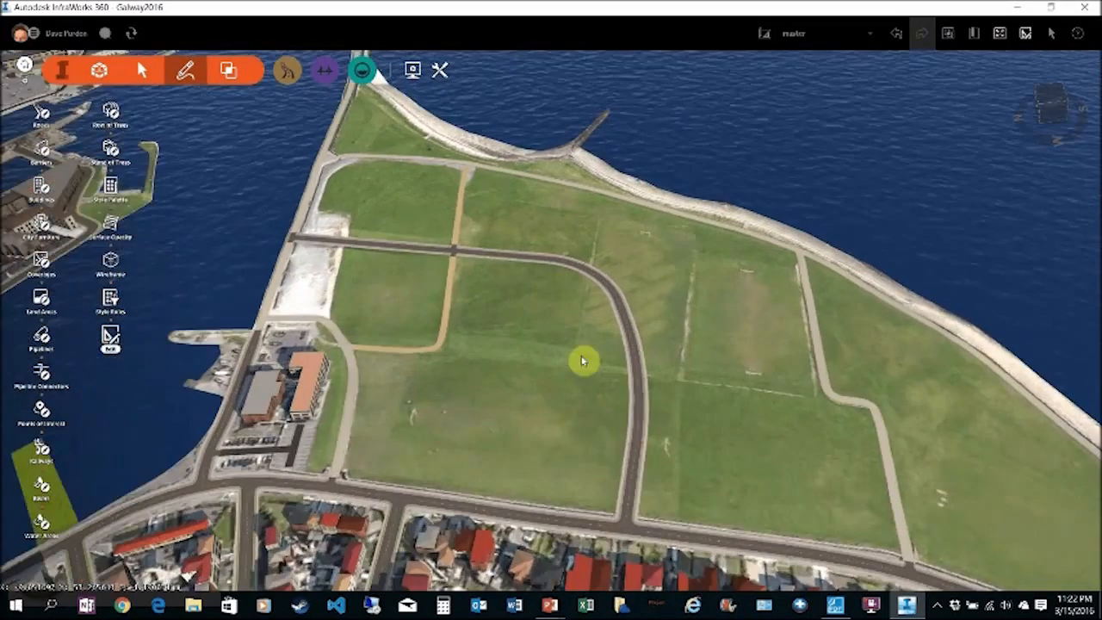
scroll(594, 353, "up", 3)
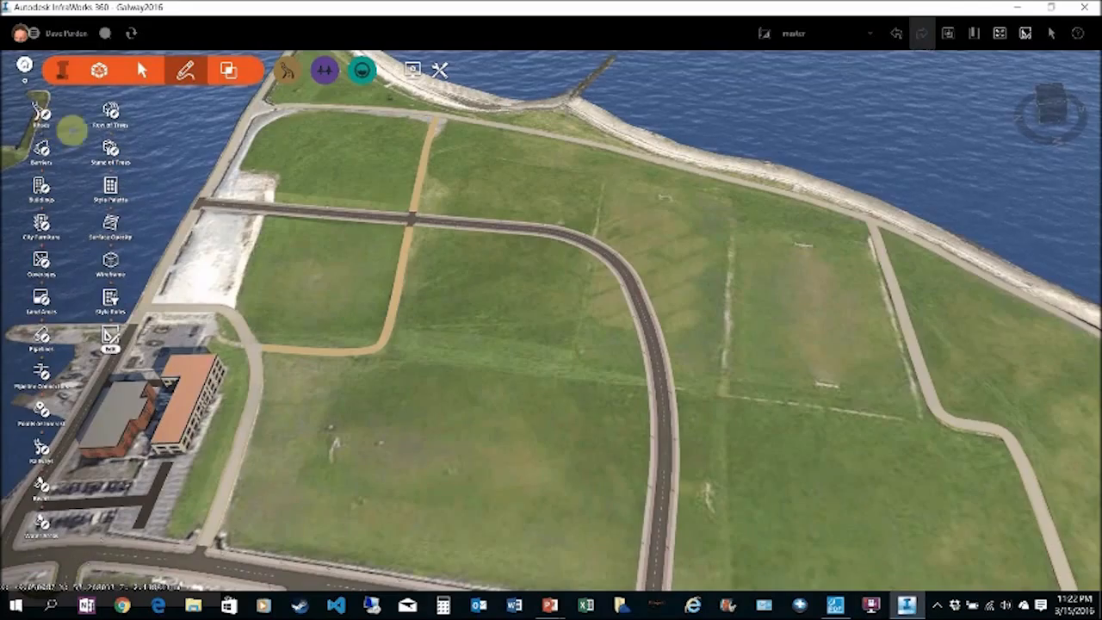
left_click(71, 127)
left_click(879, 405)
left_click(423, 406)
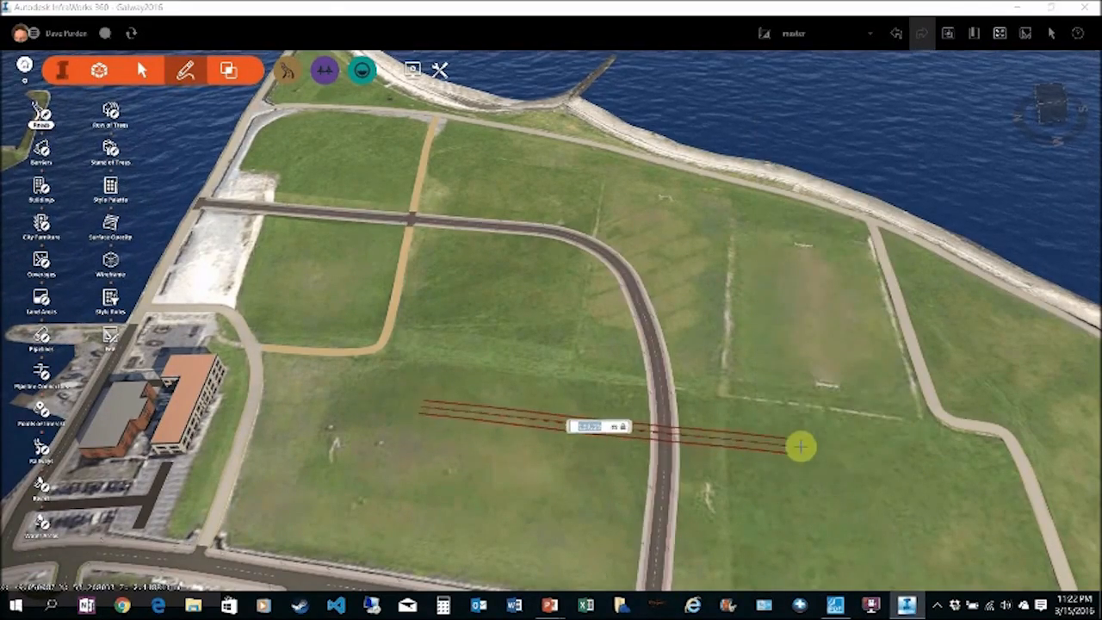
double_click(874, 459)
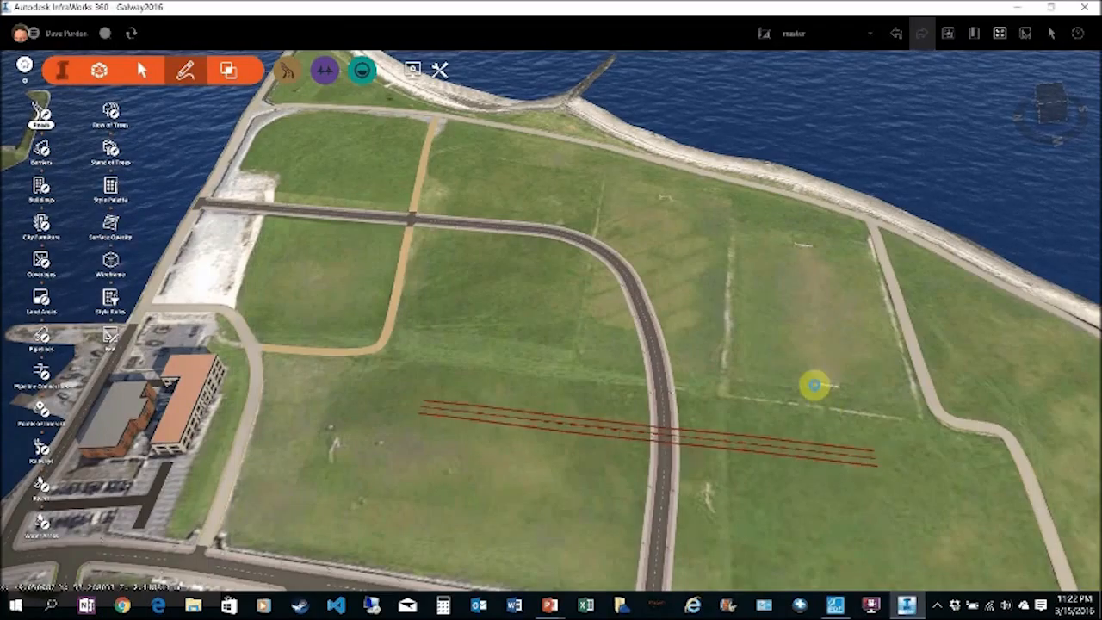
left_click(711, 409)
middle_click_drag(731, 484, 546, 442, "shift")
scroll(544, 440, "up", 5)
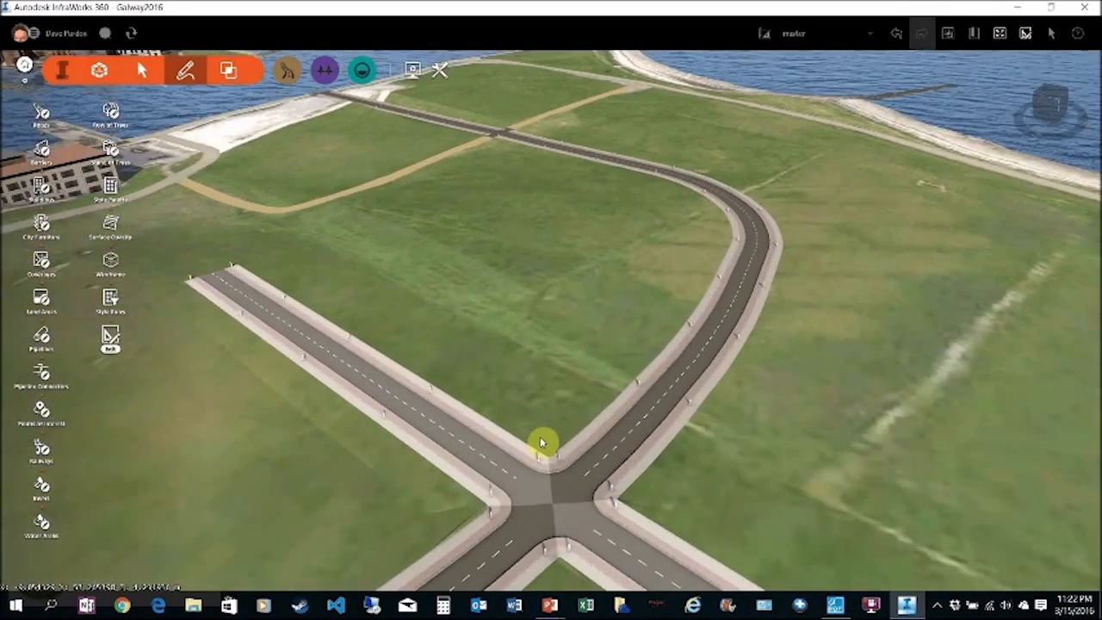
Delete the straight road that crosses the curved road on the green.
scroll(541, 442, "down", 6)
middle_click_drag(546, 445, 664, 505, "shift")
left_click(655, 458)
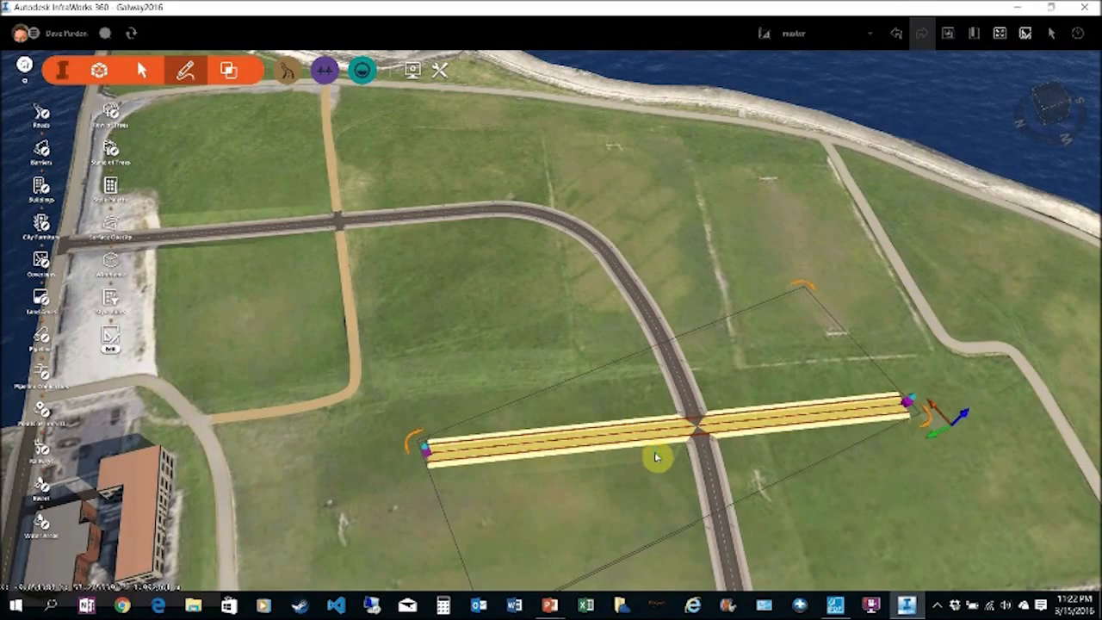
key("Delete")
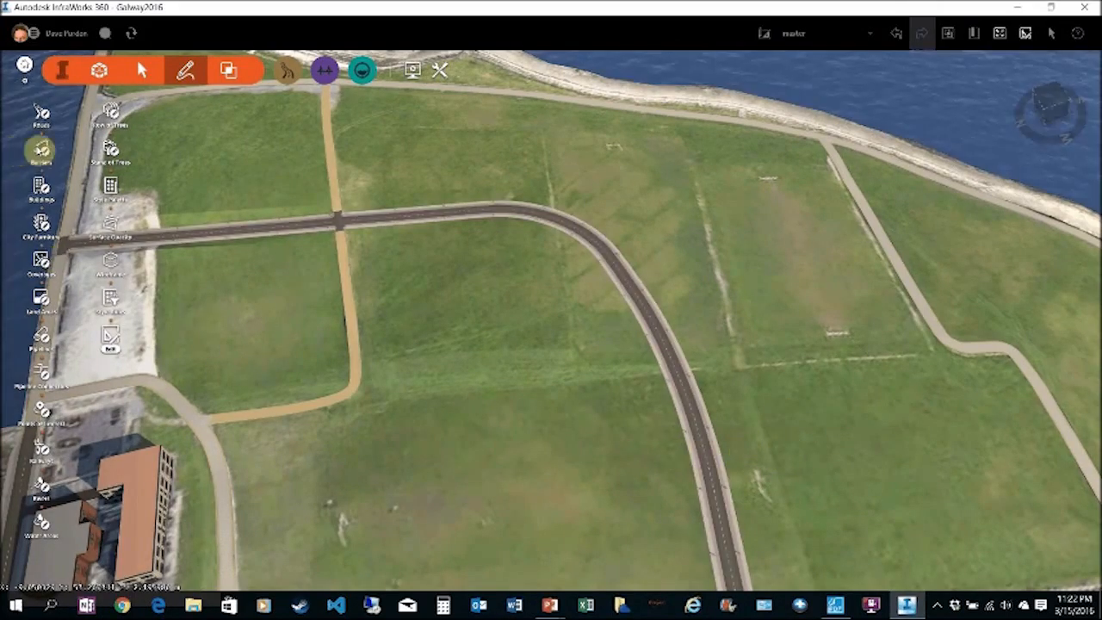
Start a new building, browse the facade styles and choose the Facade > Brick > Adrenazon style.
left_click(41, 191)
scroll(875, 323, "down", 5)
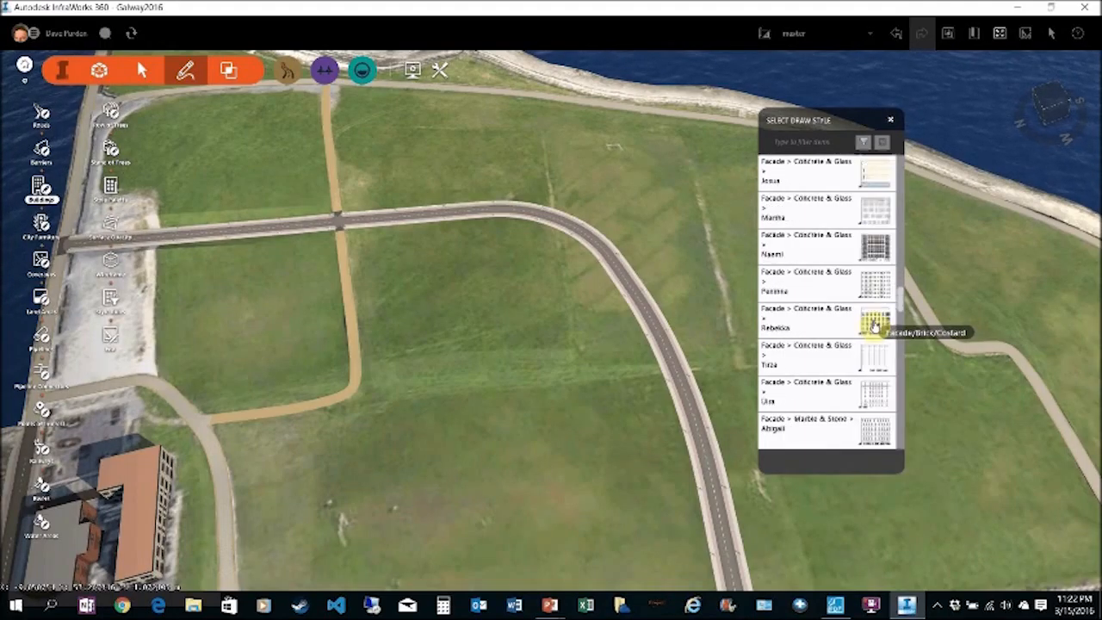
scroll(875, 326, "down", 6)
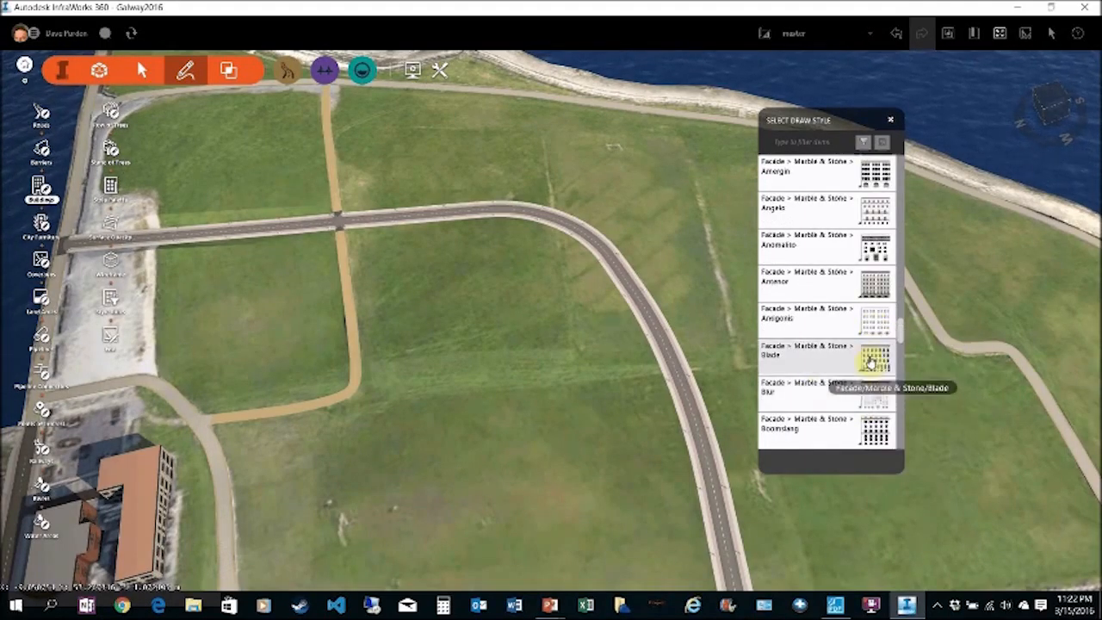
mouse_move(902, 329)
left_mouse_down()
mouse_move(903, 439)
mouse_move(888, 171)
mouse_move(871, 147)
left_mouse_up()
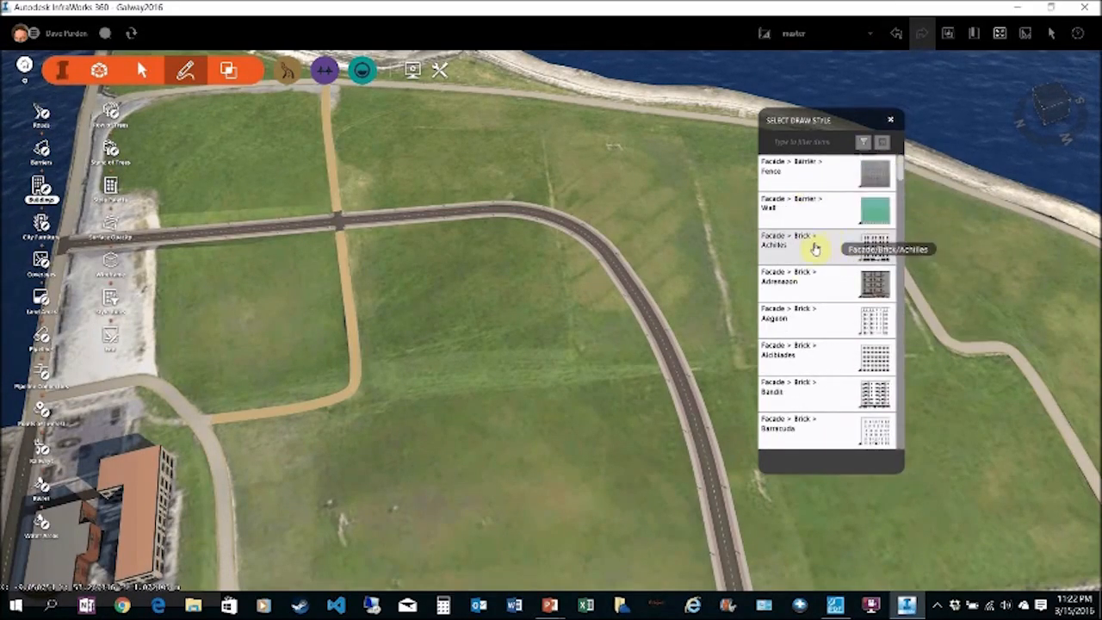
left_click(831, 286)
Draw a four-cornered building footprint of about 2,460 m² on the green inside the curved road.
left_click(421, 398)
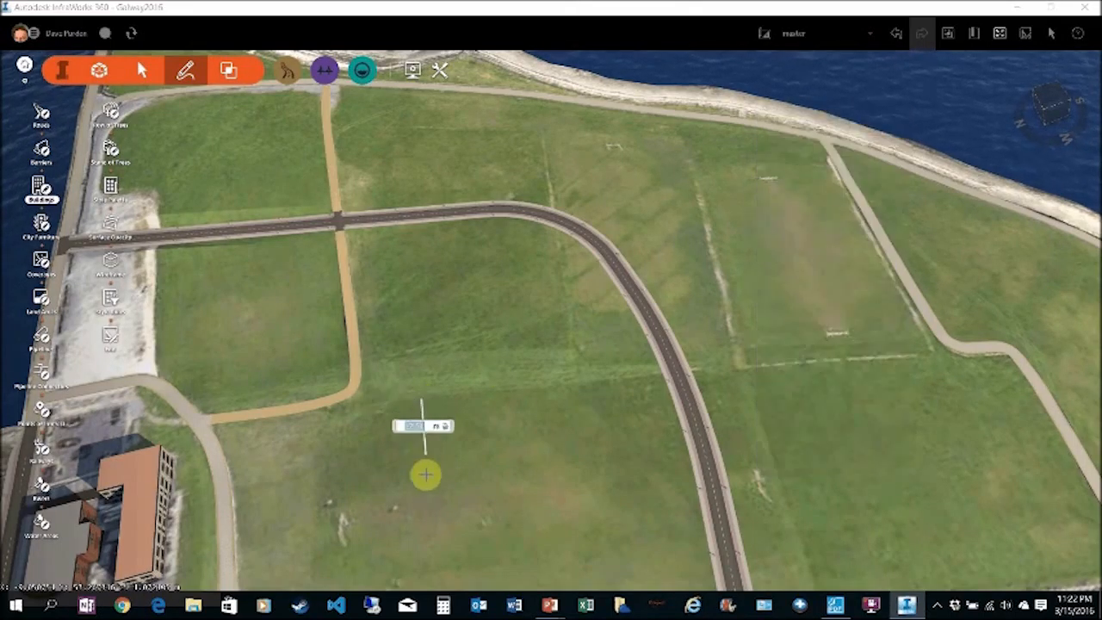
left_click(425, 528)
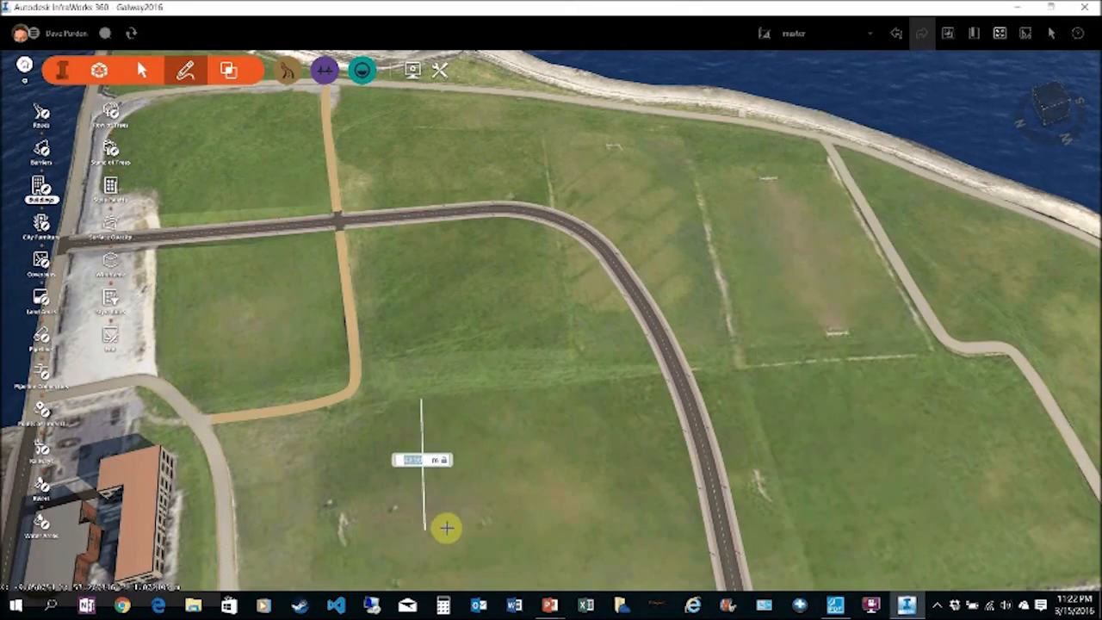
left_click(578, 524)
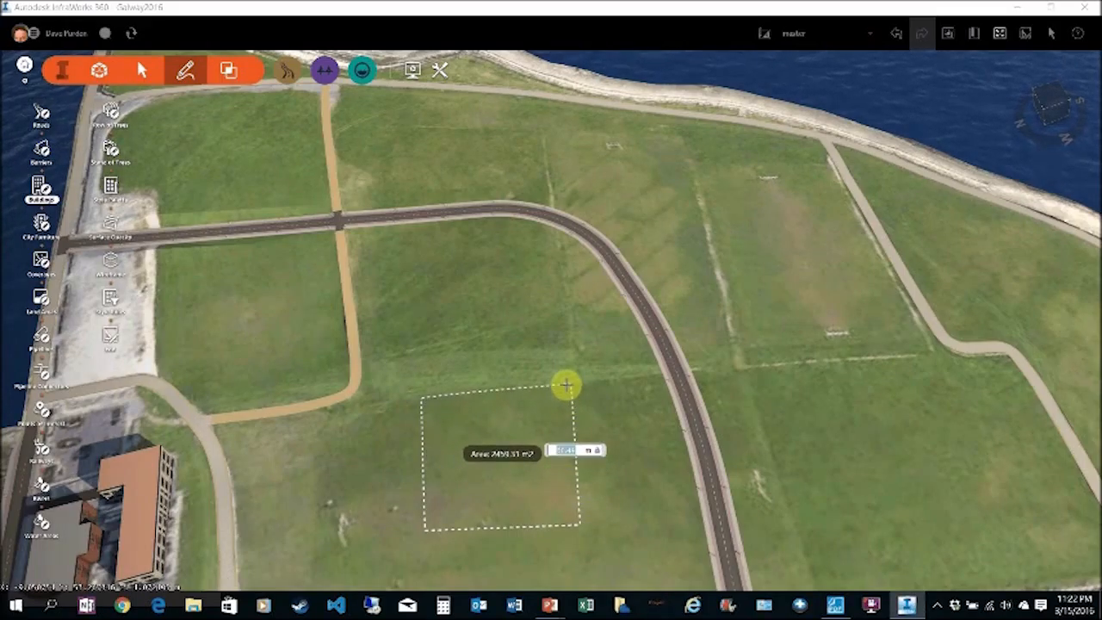
double_click(568, 392)
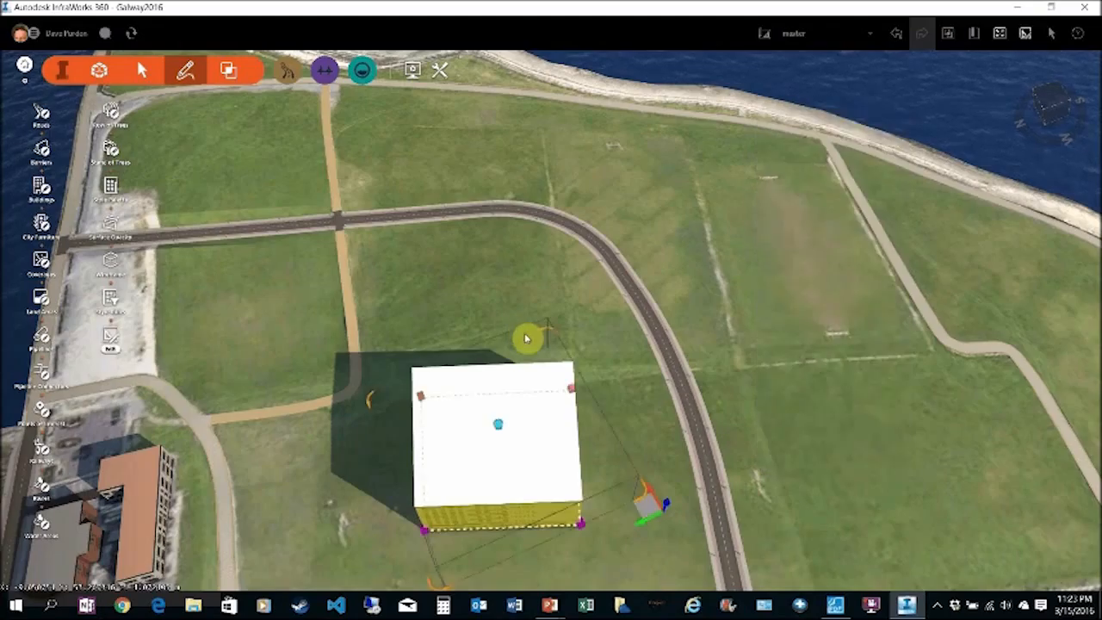
Set the new building's height to 35 m.
middle_click_drag(480, 322, 431, 249)
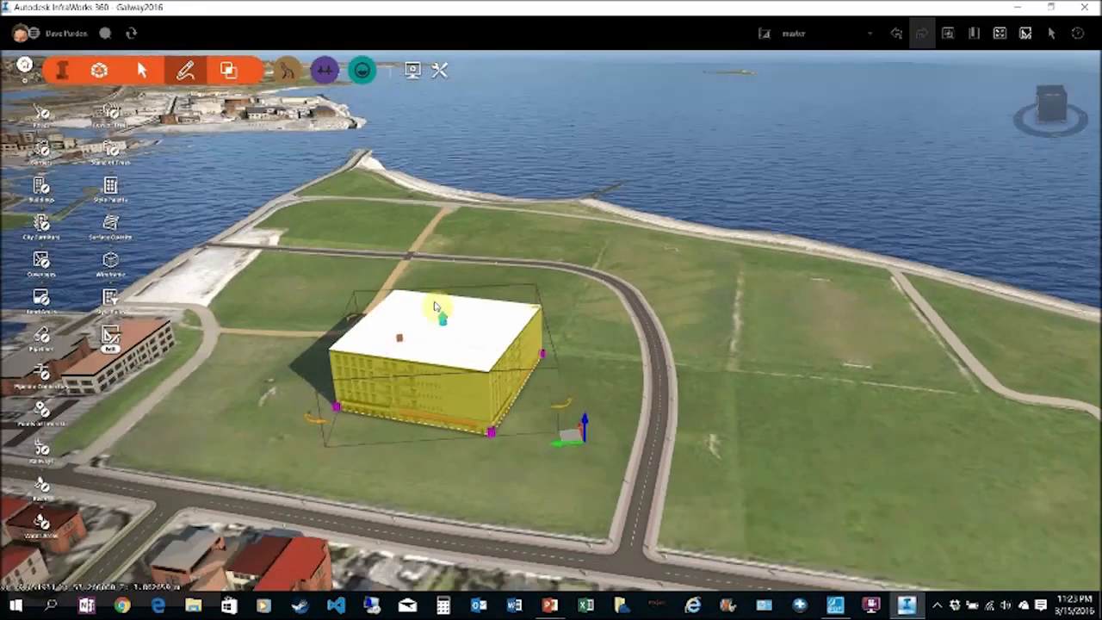
mouse_move(442, 320)
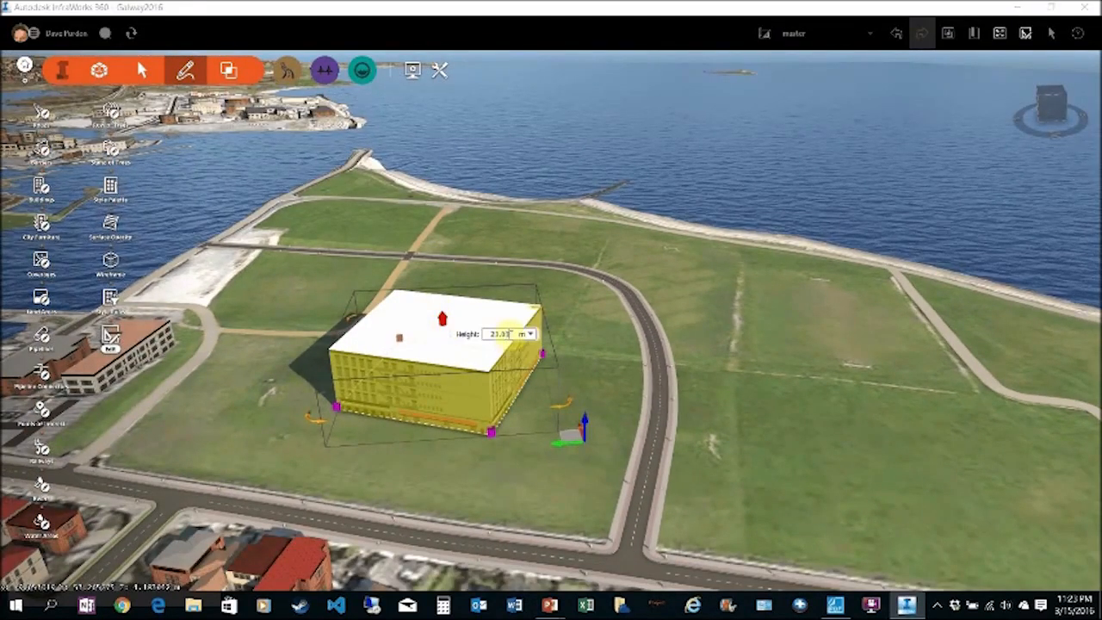
left_click_drag(512, 335, 469, 335)
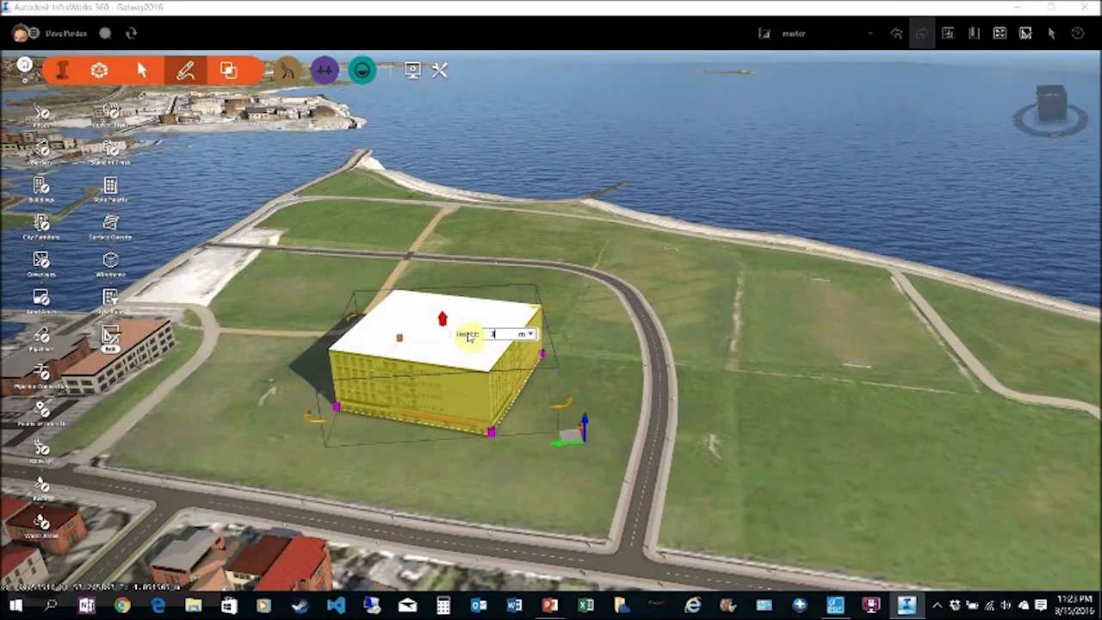
type("35")
key("Return")
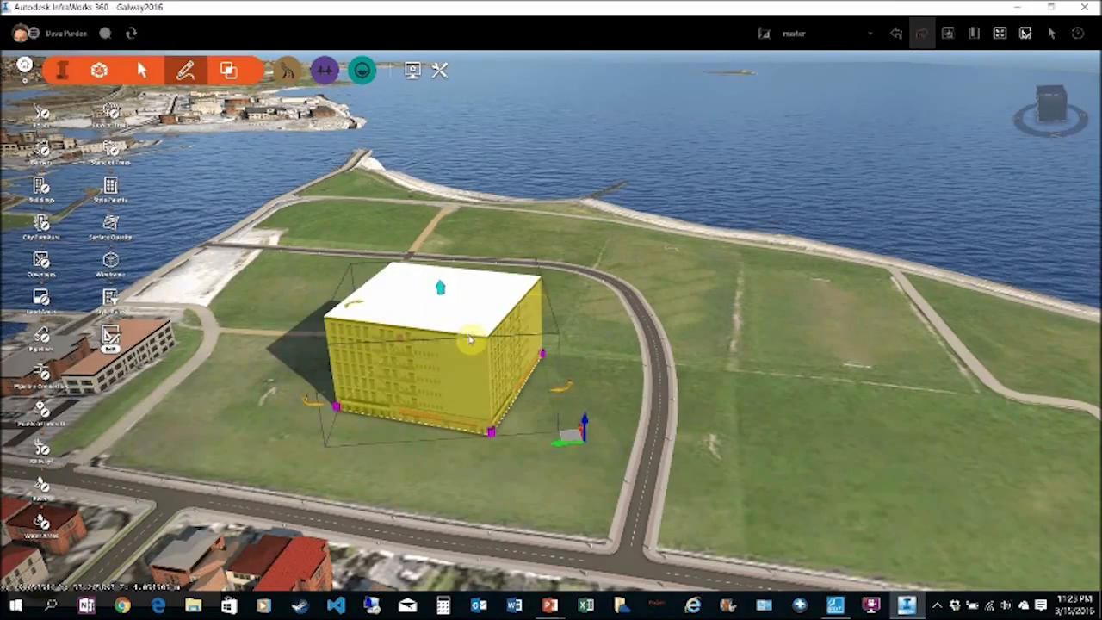
Move the building across the curved road onto the green on its outer side and deselect it.
left_click_drag(542, 480, 586, 507)
left_click_drag(664, 468, 876, 313)
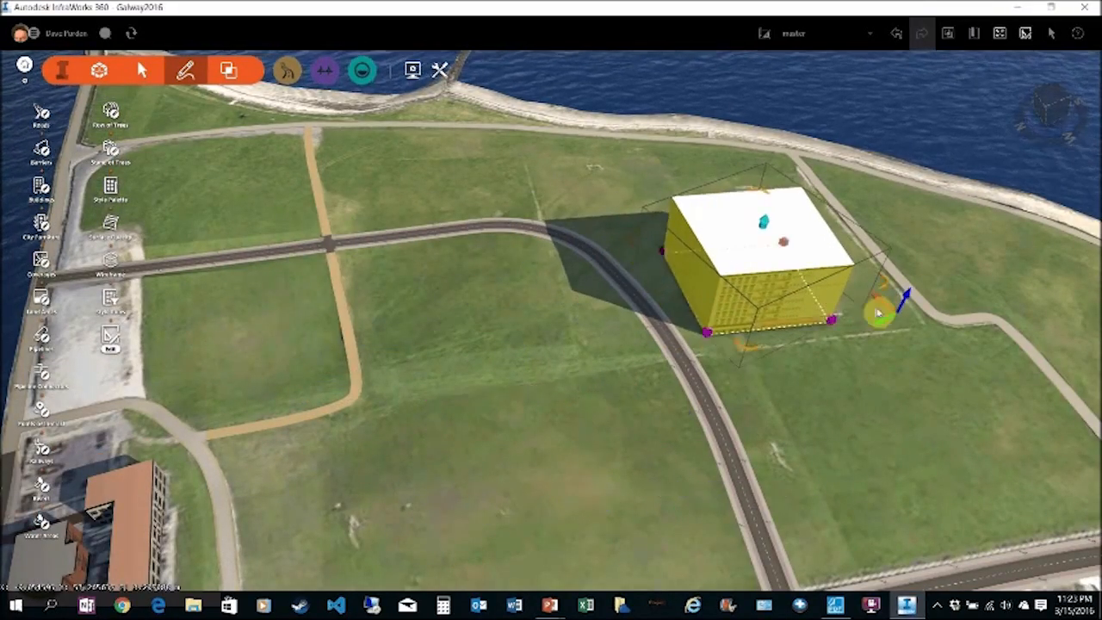
left_click(581, 441)
Draw a four-cornered Restricted Area coverage of about 8,585 m² between the footpath, the shoreline path and the curved road.
middle_click_drag(599, 442, 652, 394)
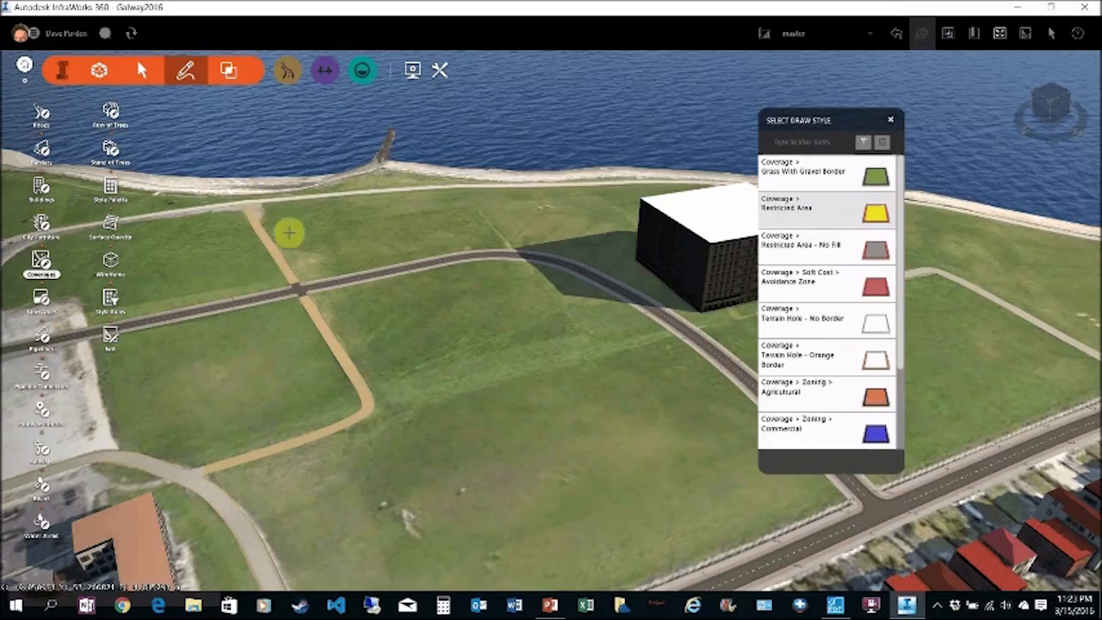
left_click(257, 212)
left_click(301, 281)
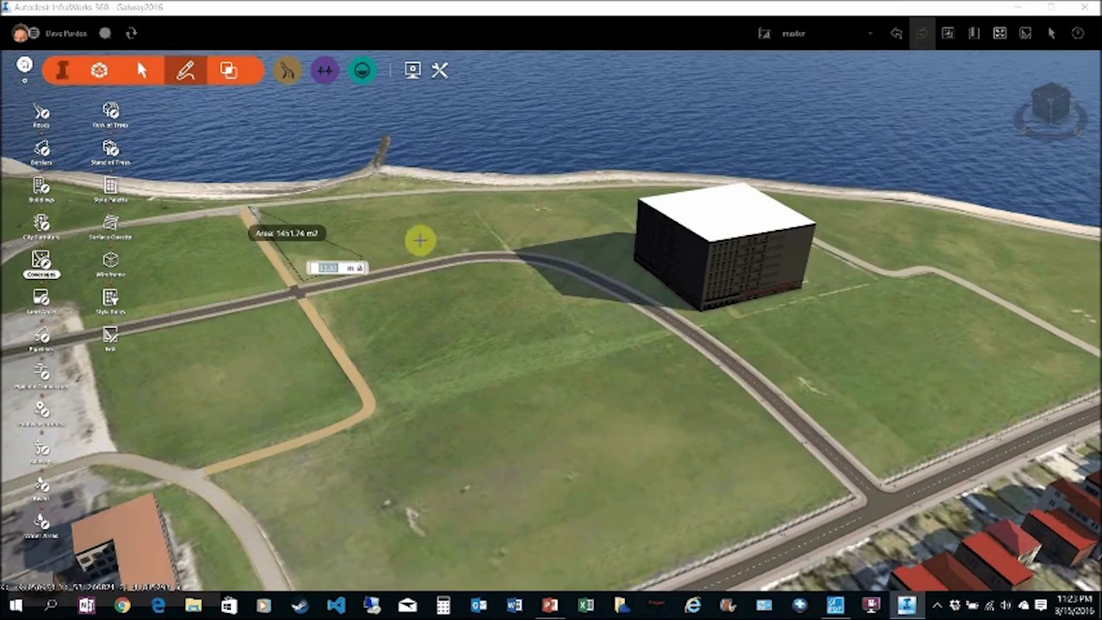
left_click(512, 248)
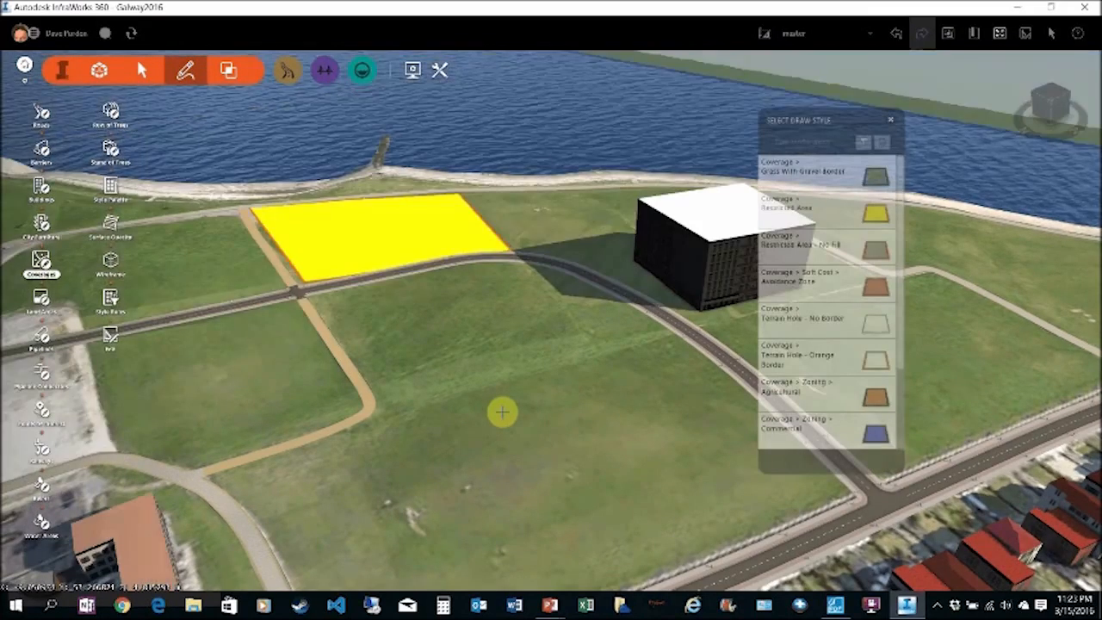
key("Escape")
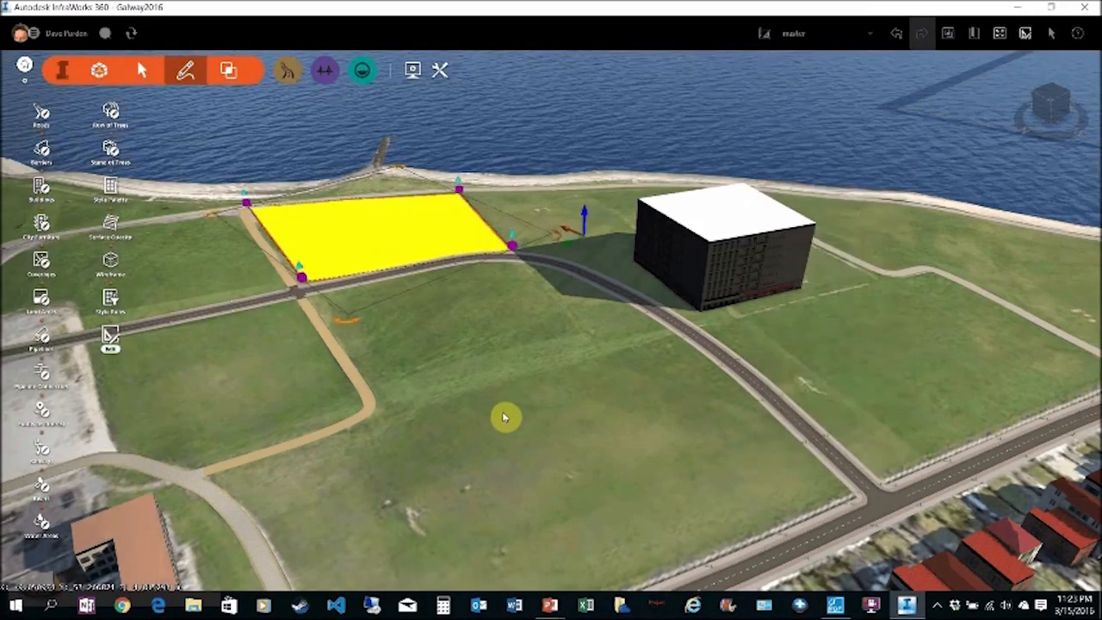
Adjust the elevation of the Restricted Area coverage, including its seaward corner on the building side.
mouse_move(583, 214)
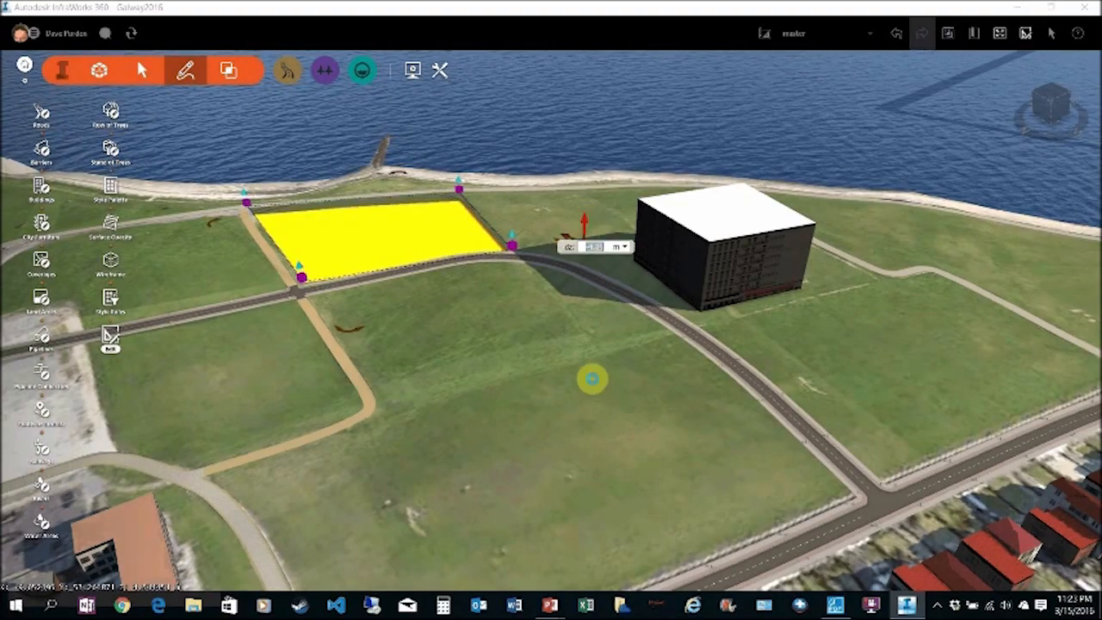
left_click(590, 379)
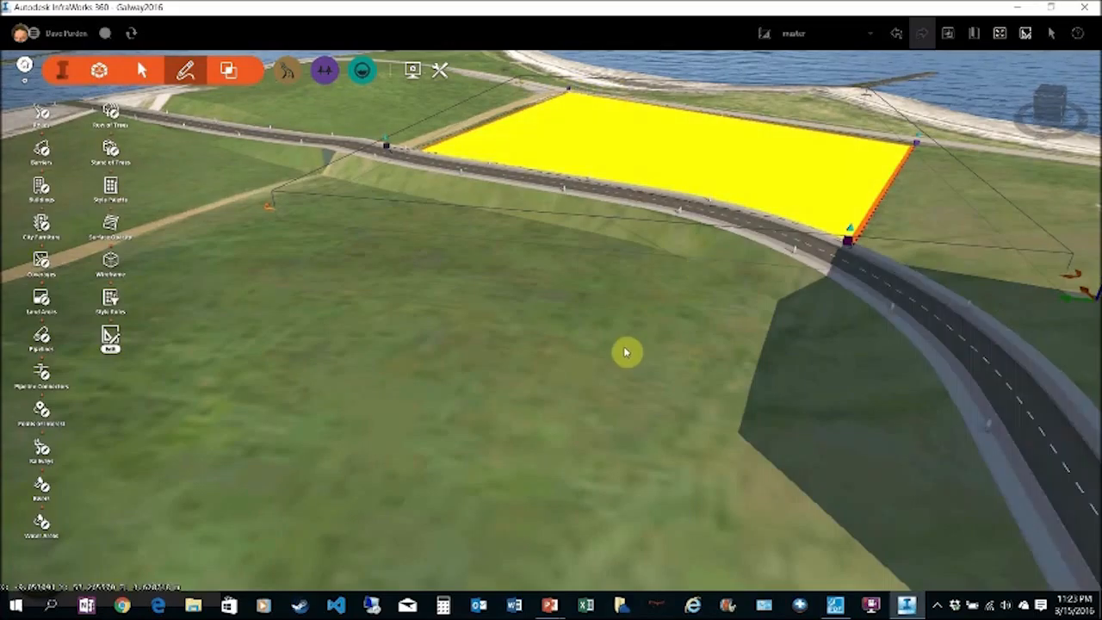
scroll(626, 352, "down", 4)
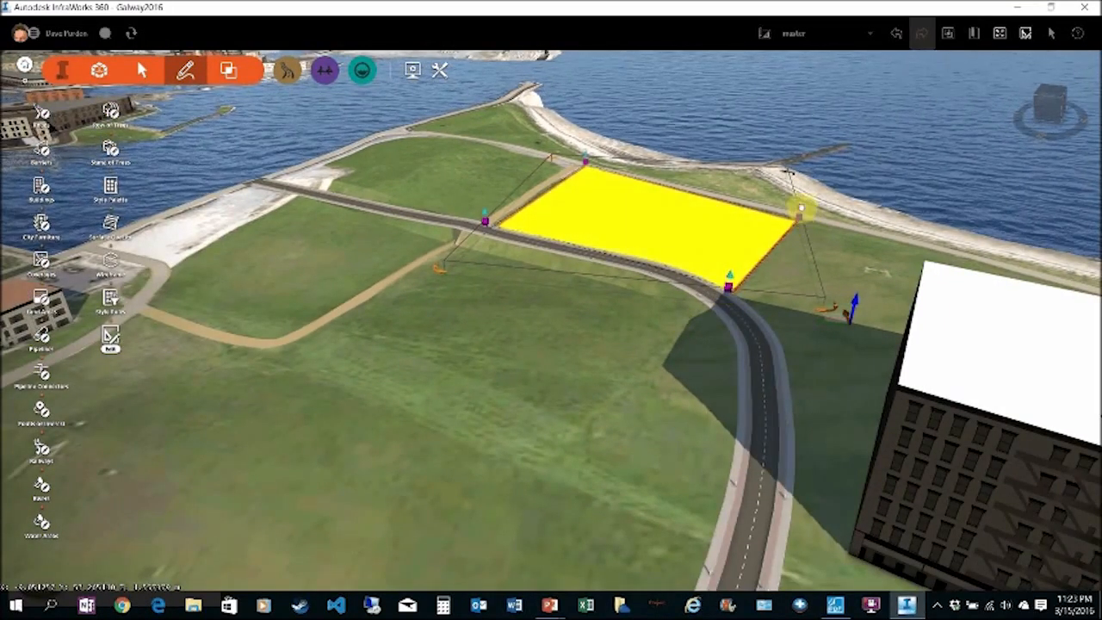
left_click_drag(801, 207, 802, 194)
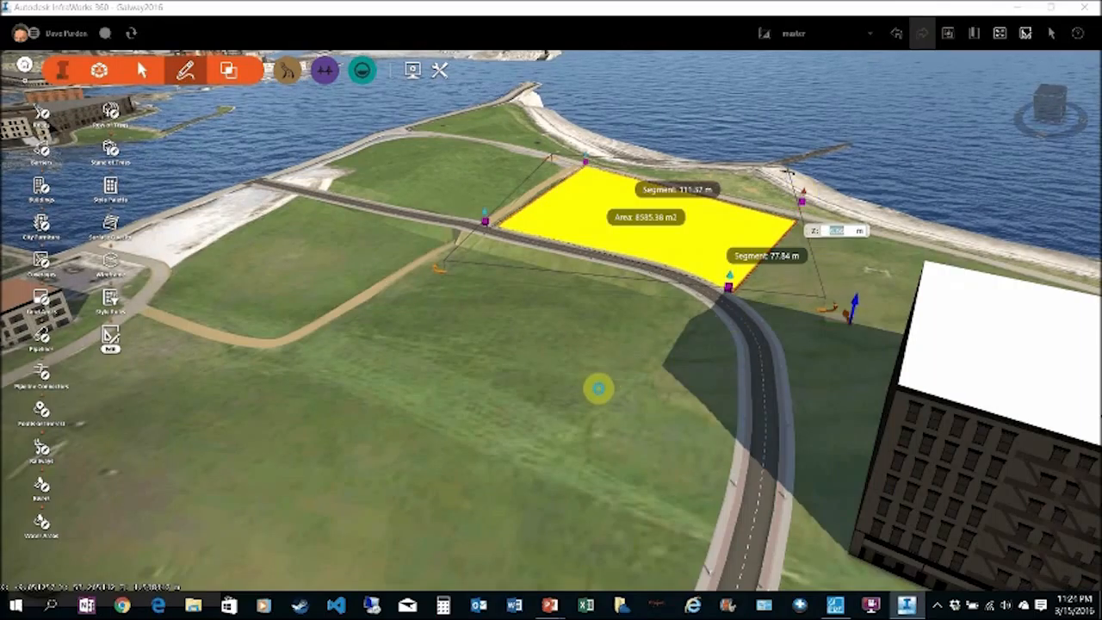
left_click(599, 390)
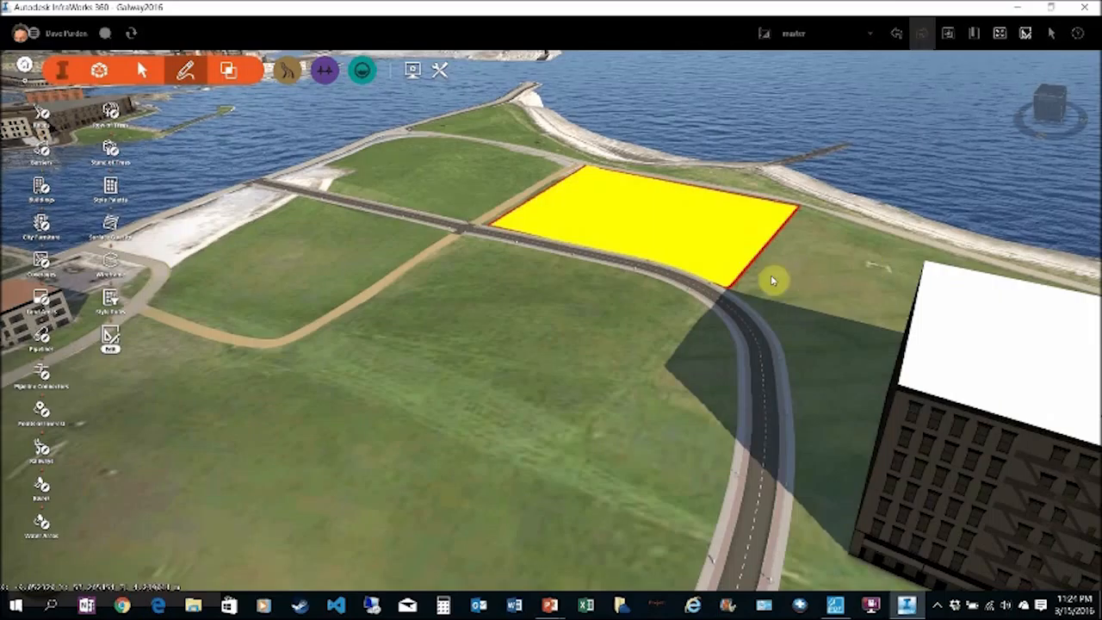
Start a new land area, browse the material styles and choose Material > Land Cover > Manicured Grass.
left_click_drag(538, 394, 681, 419)
scroll(637, 450, "down", 3)
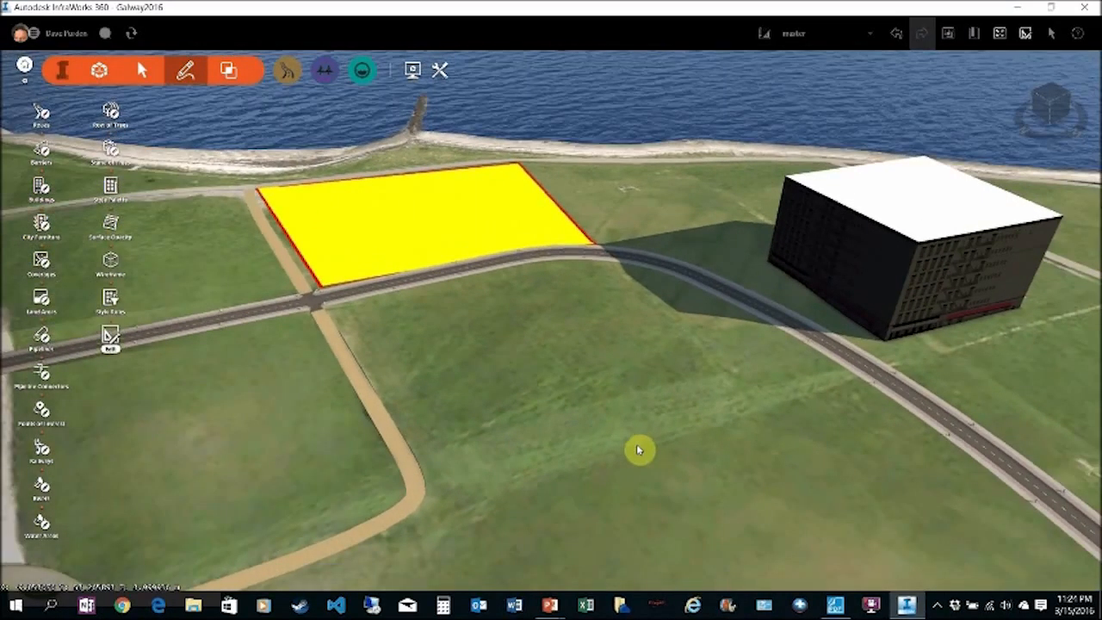
left_click(41, 303)
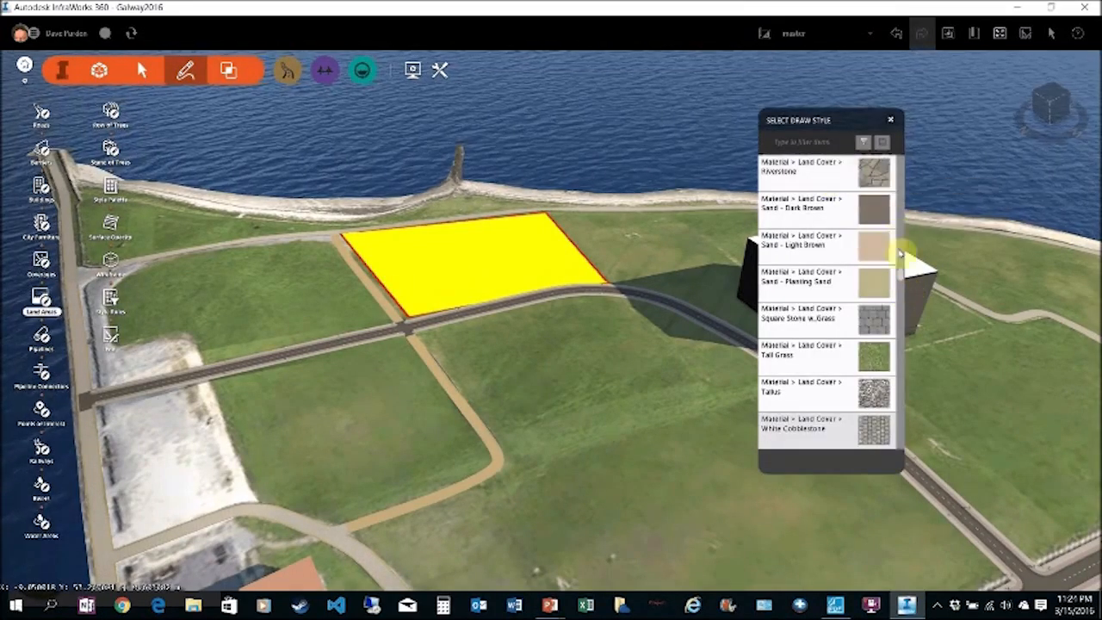
scroll(900, 345, "down", 10)
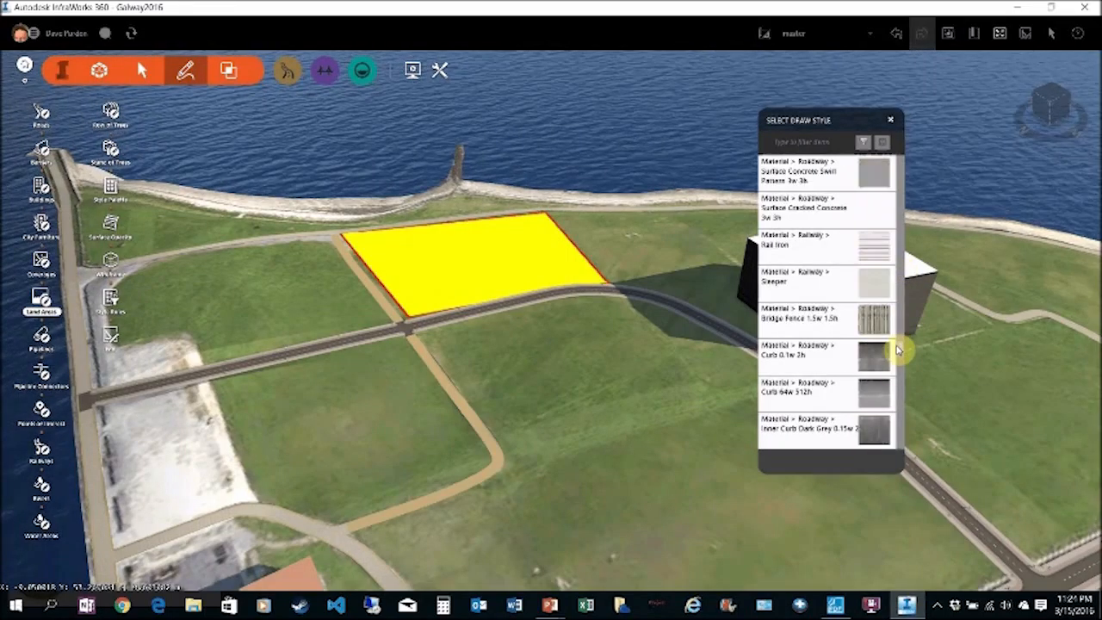
scroll(899, 344, "down", 6)
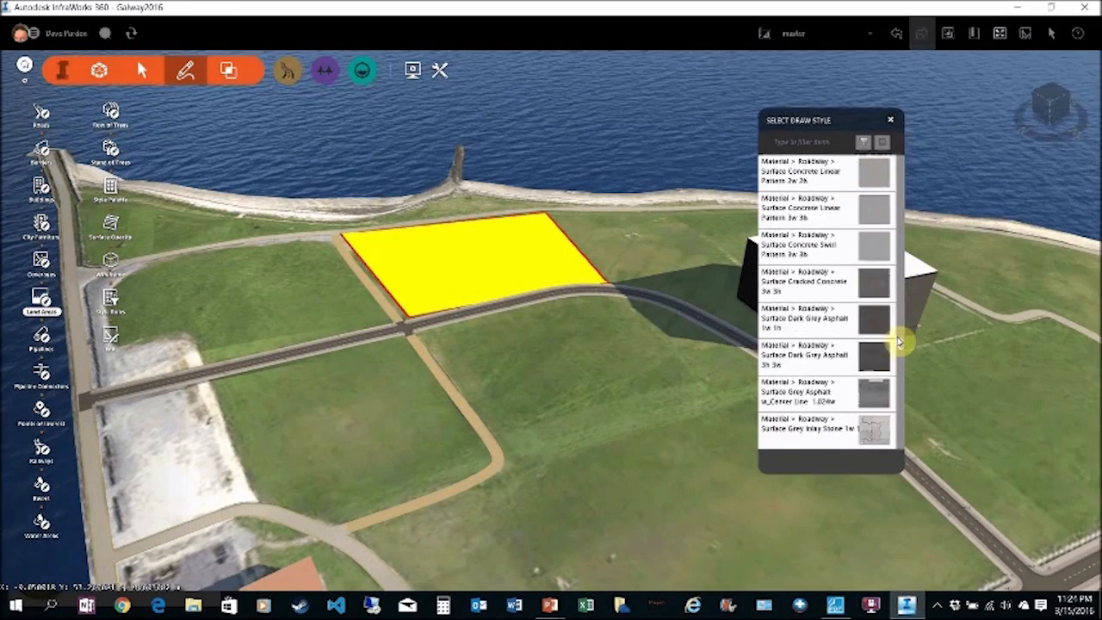
mouse_move(898, 315)
left_mouse_down()
mouse_move(904, 252)
mouse_move(905, 273)
left_mouse_up()
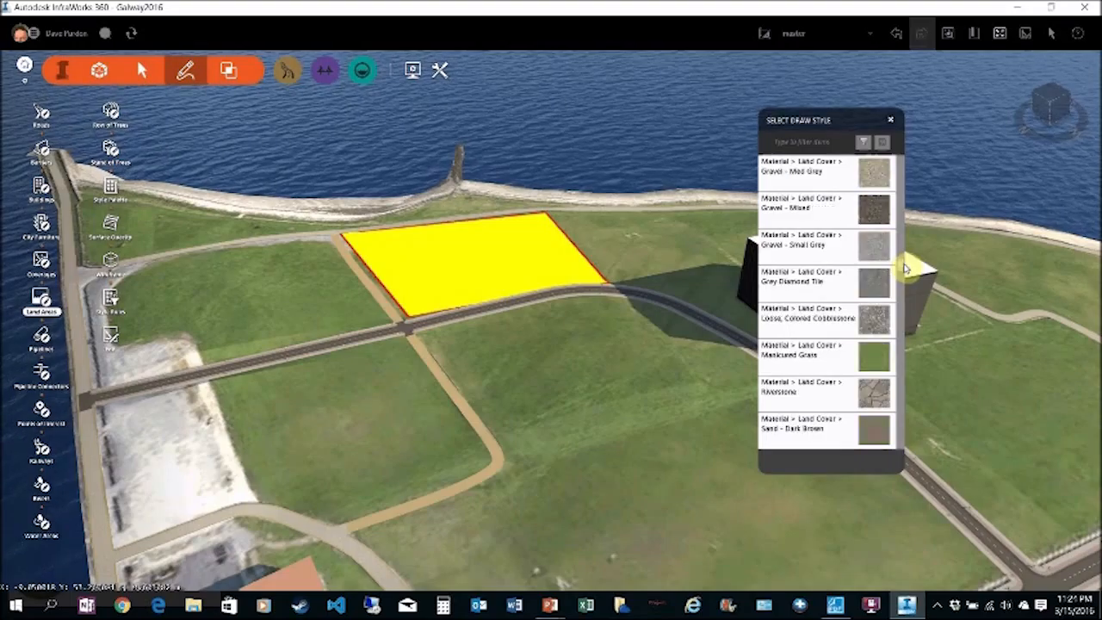
left_click(870, 362)
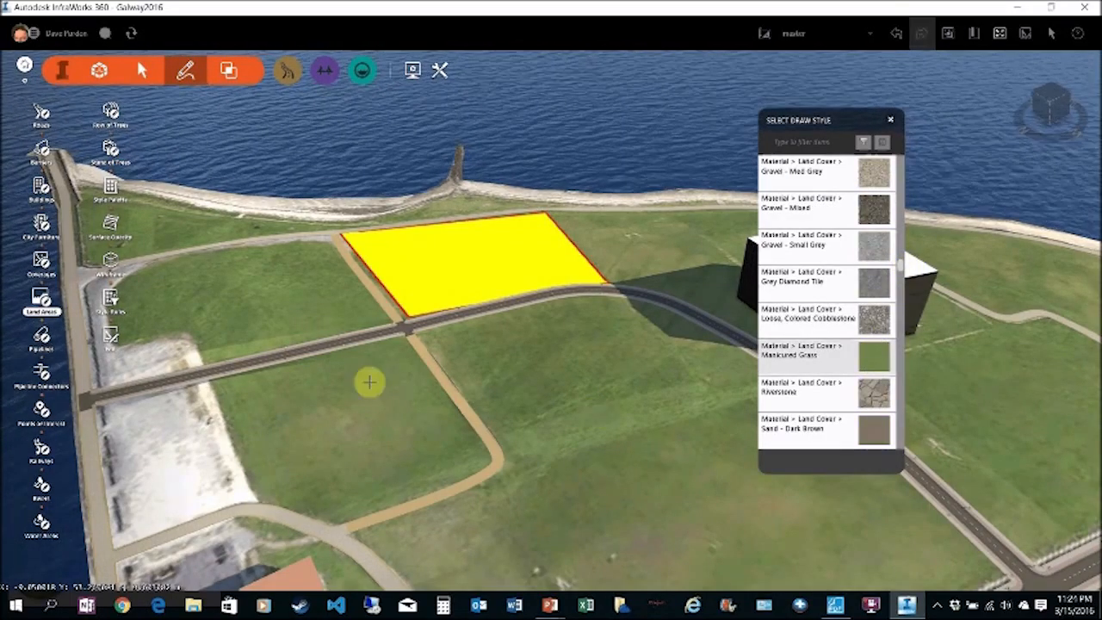
Draw a four-cornered manicured grass area between the bare ground, the road and the footpath, and view it up close.
left_click(213, 388)
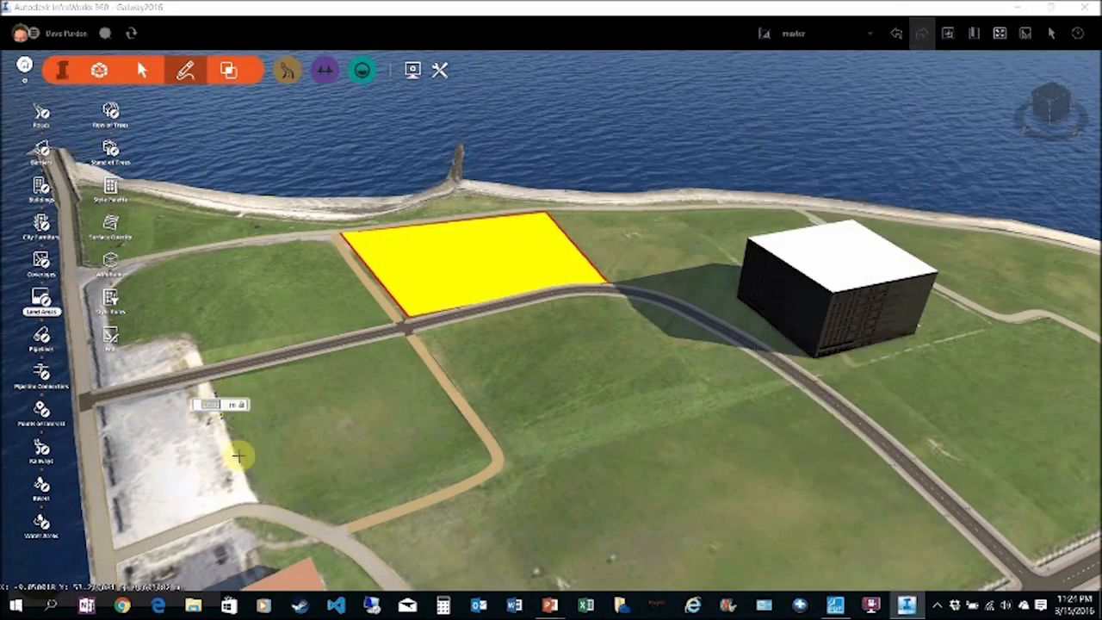
left_click(255, 498)
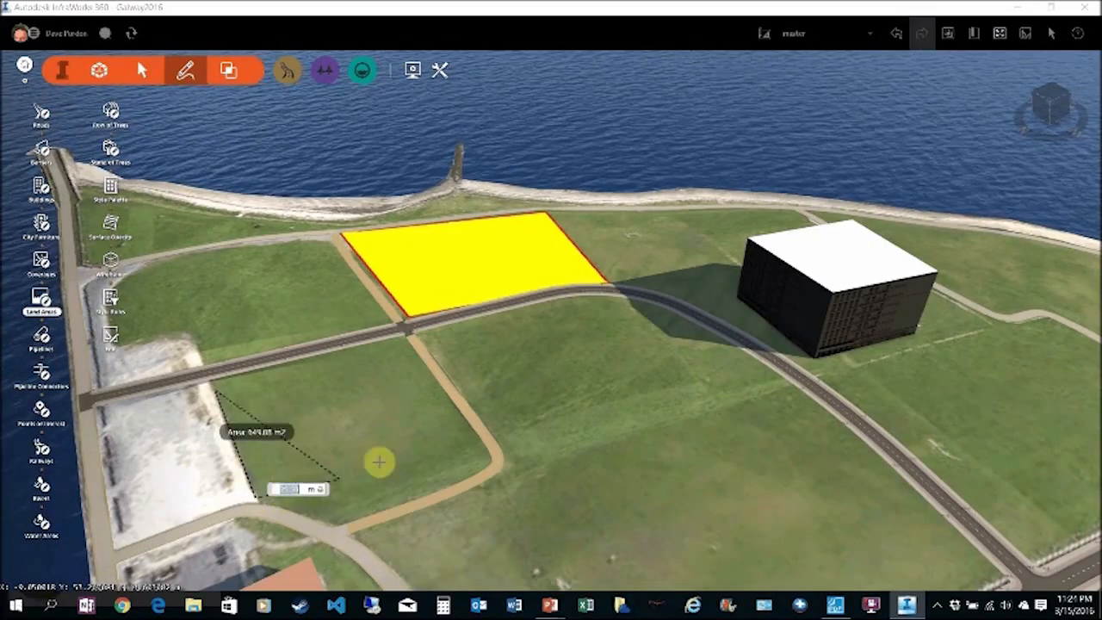
left_click(482, 443)
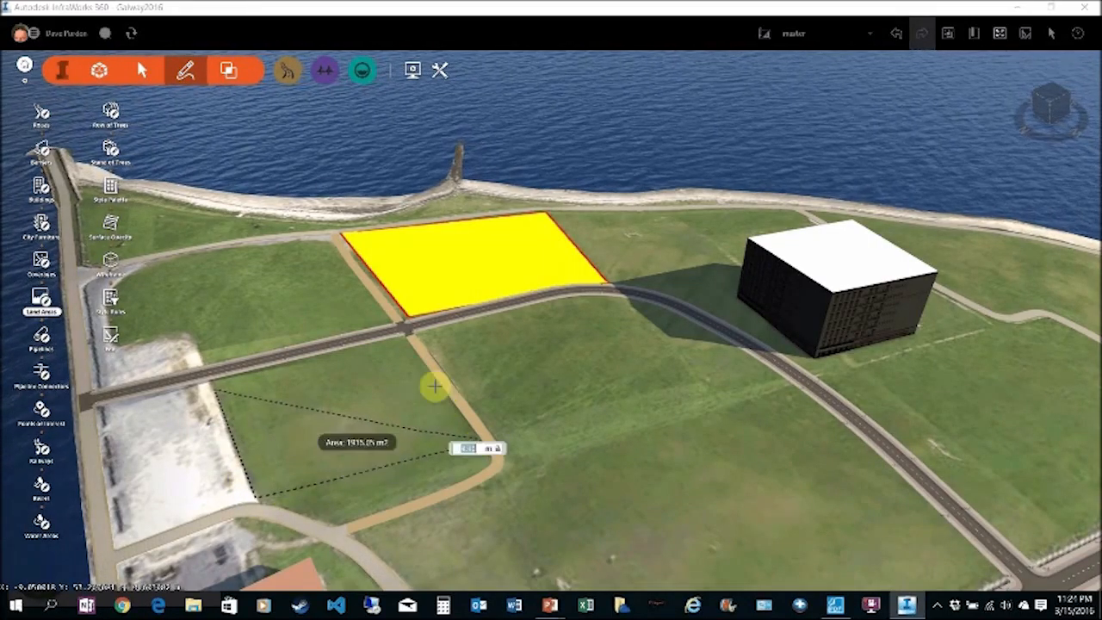
left_click(407, 343)
double_click(457, 491)
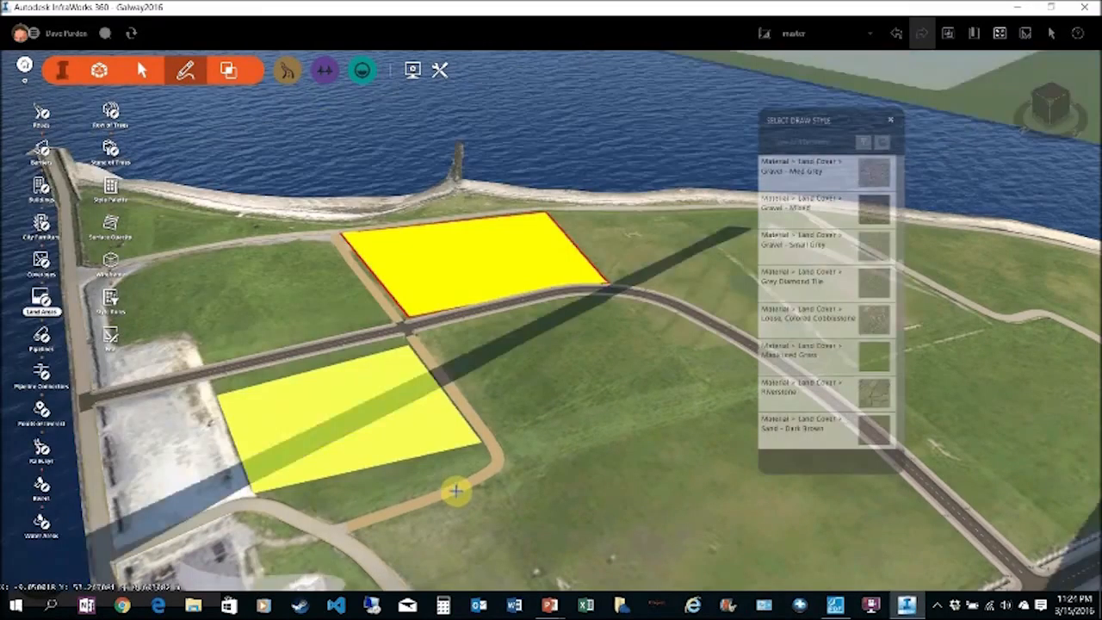
left_click(342, 397)
left_click(566, 386)
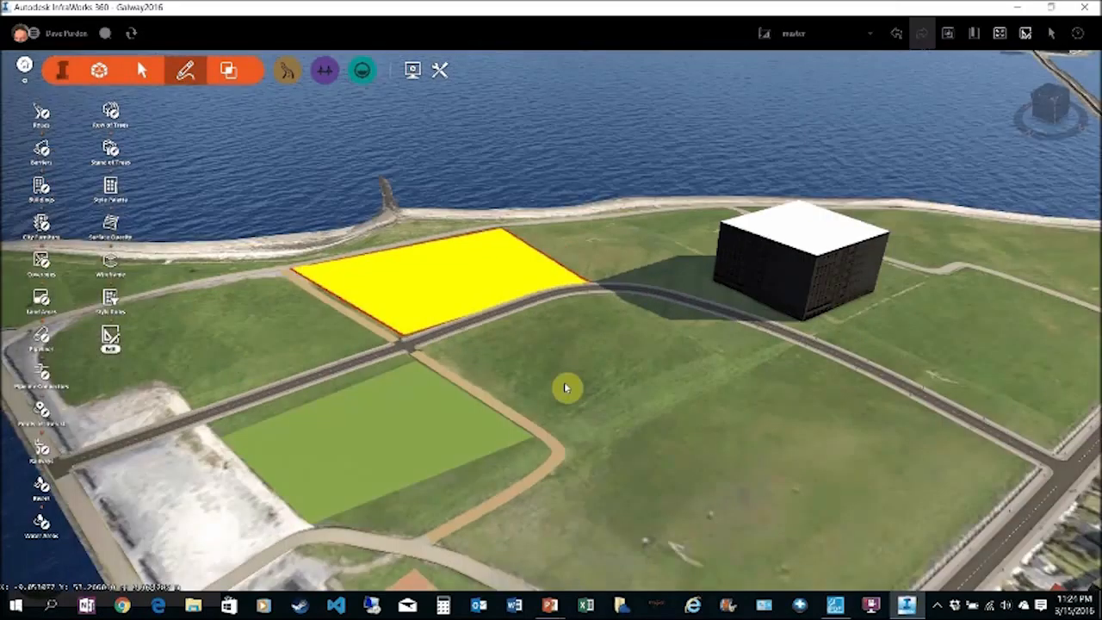
scroll(399, 438, "up", 3)
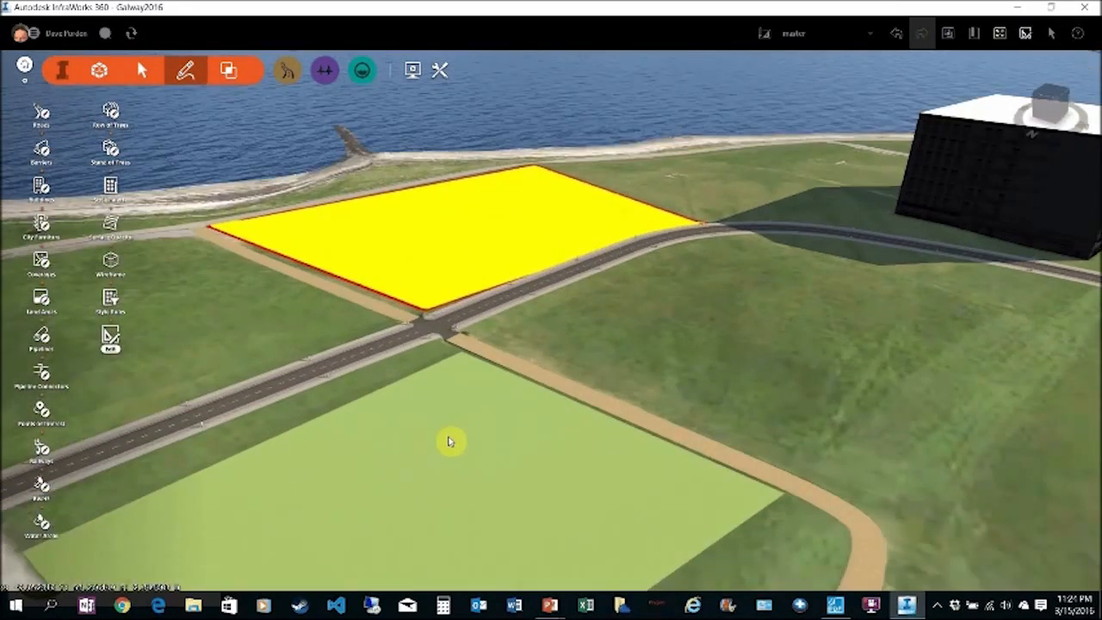
Apply the Stone Cut, Grass Fill grading style from the style palette to the manicured grass area.
middle_click_drag(617, 322, 662, 298)
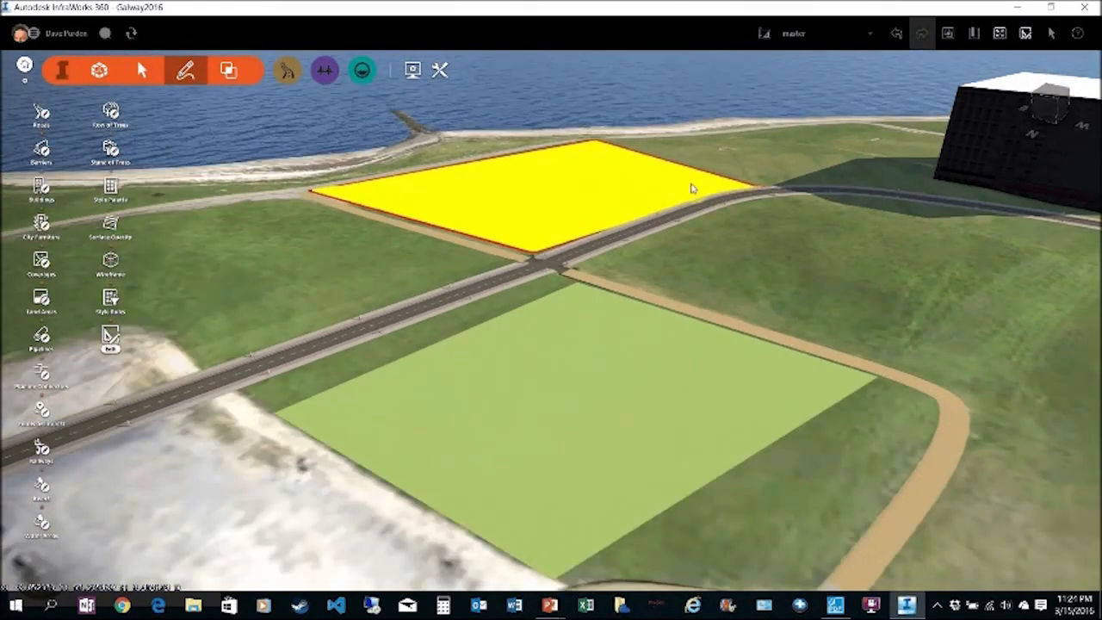
left_click(581, 412)
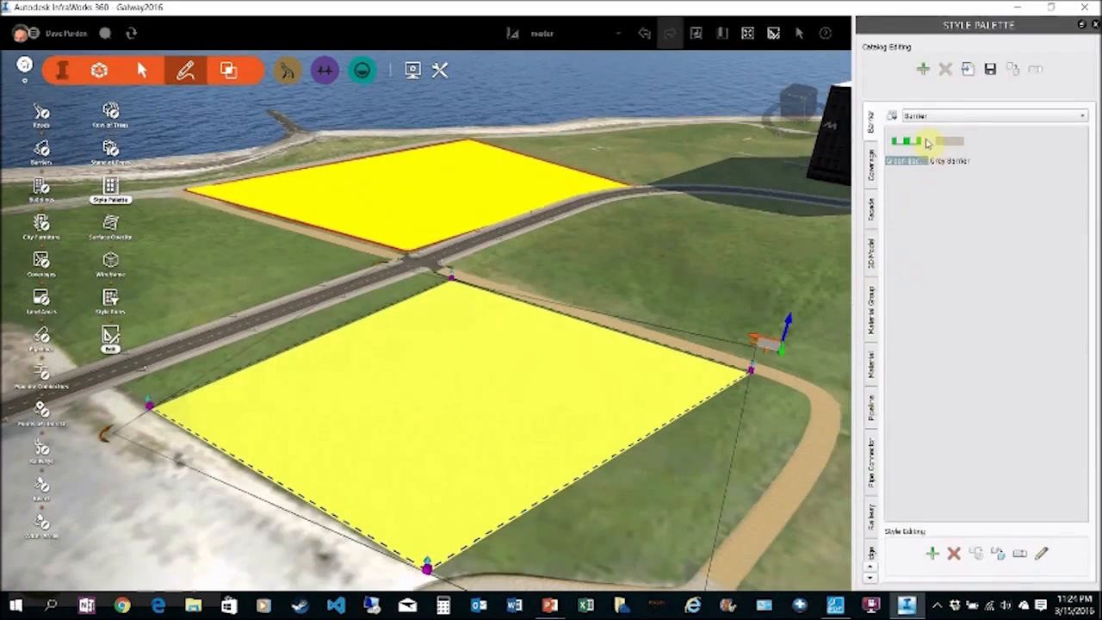
left_click(872, 165)
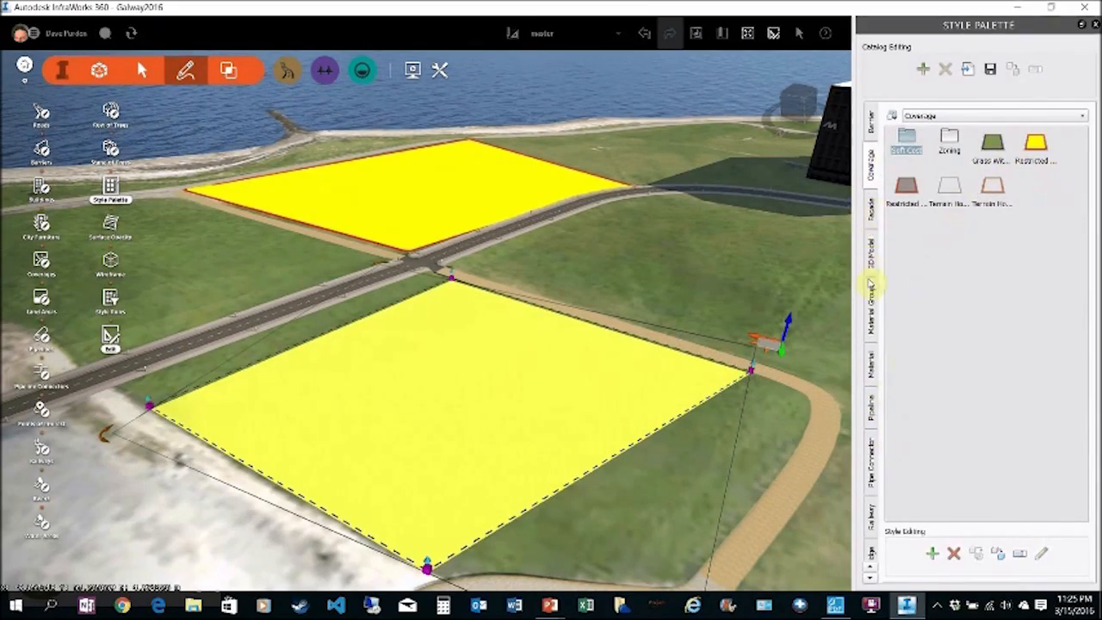
scroll(871, 345, "down", 5)
left_click(871, 539)
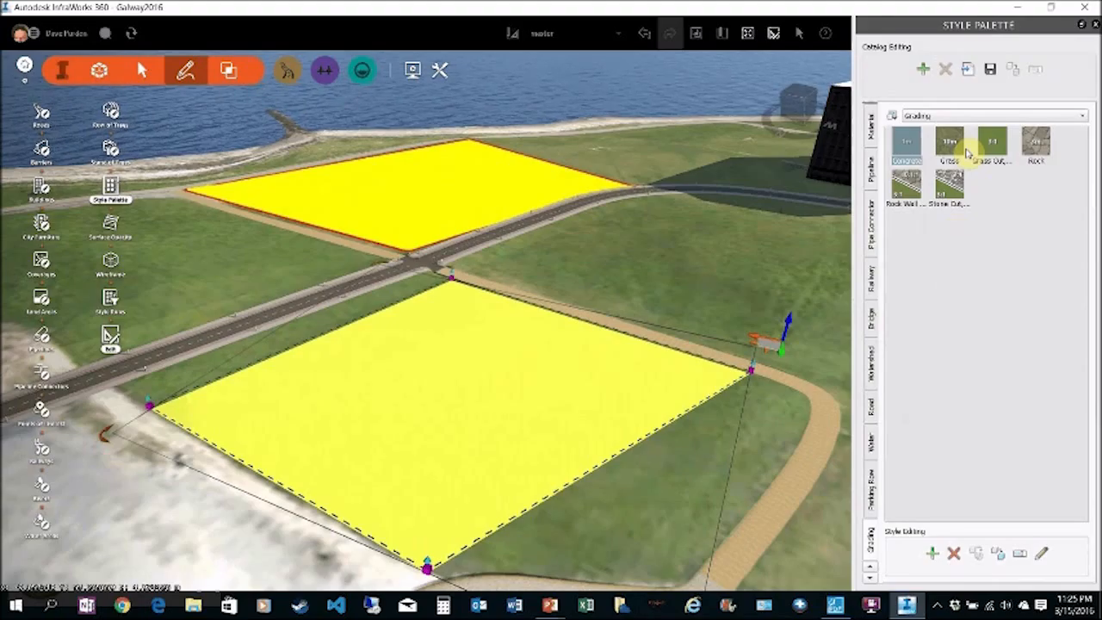
left_click_drag(951, 190, 500, 419)
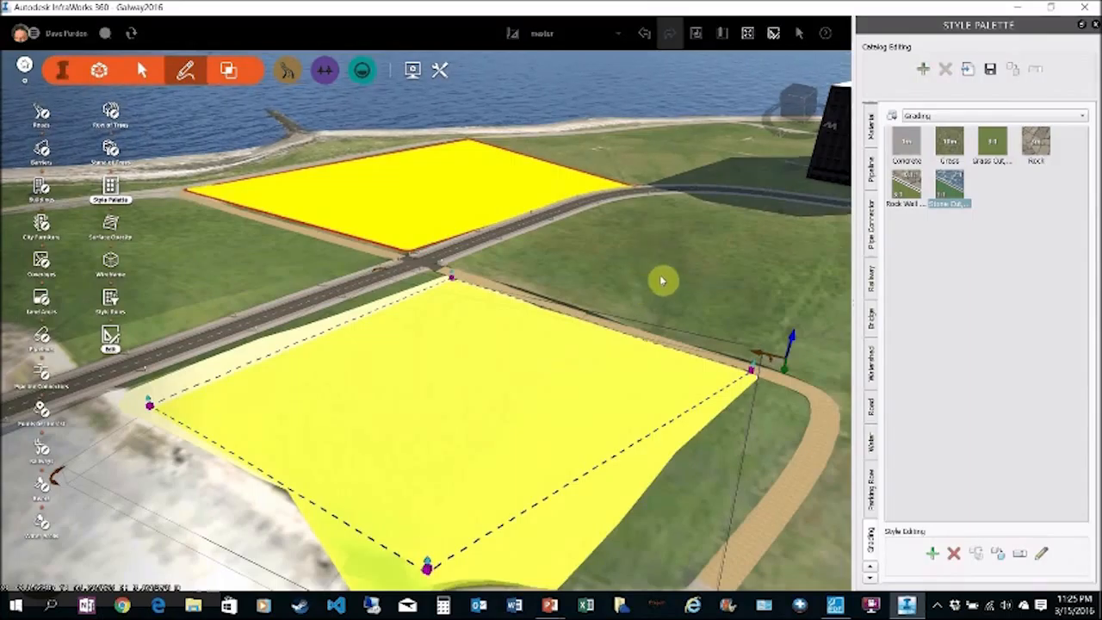
Lower the manicured grass area below the surrounding terrain and inspect the graded slopes along its edges.
left_click(660, 277)
left_click_drag(710, 457, 512, 433)
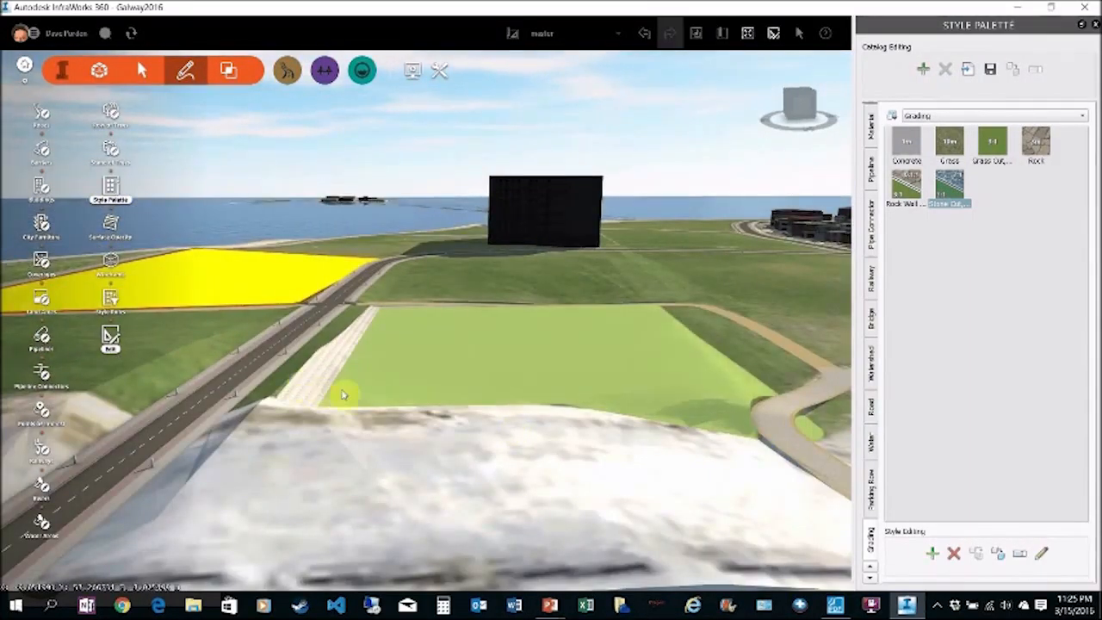
left_click(554, 370)
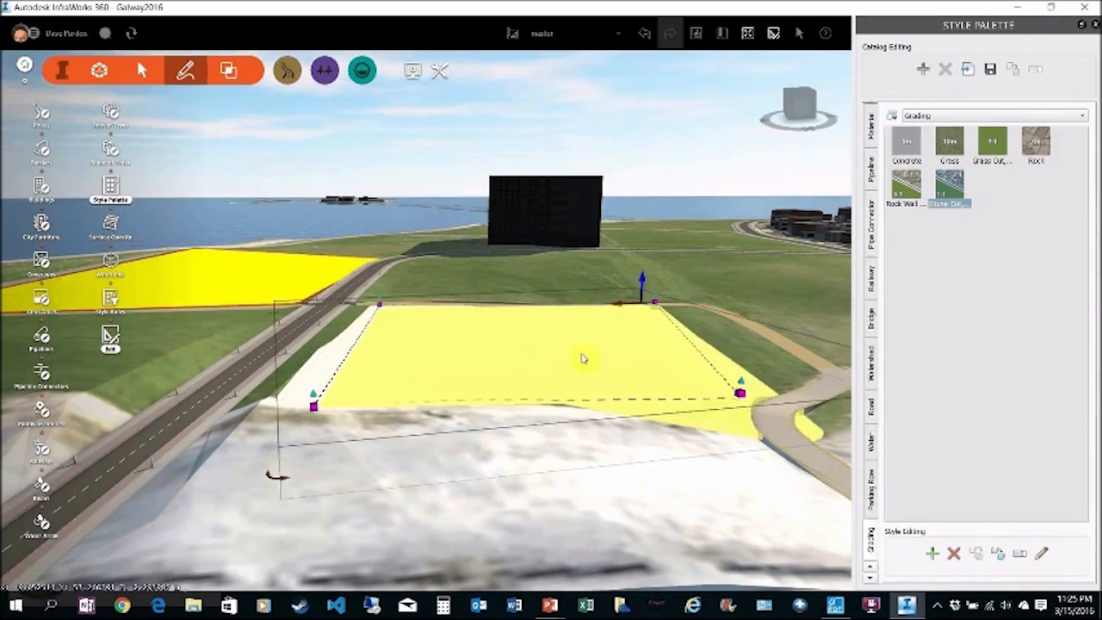
mouse_move(646, 278)
left_click_drag(645, 278, 645, 293)
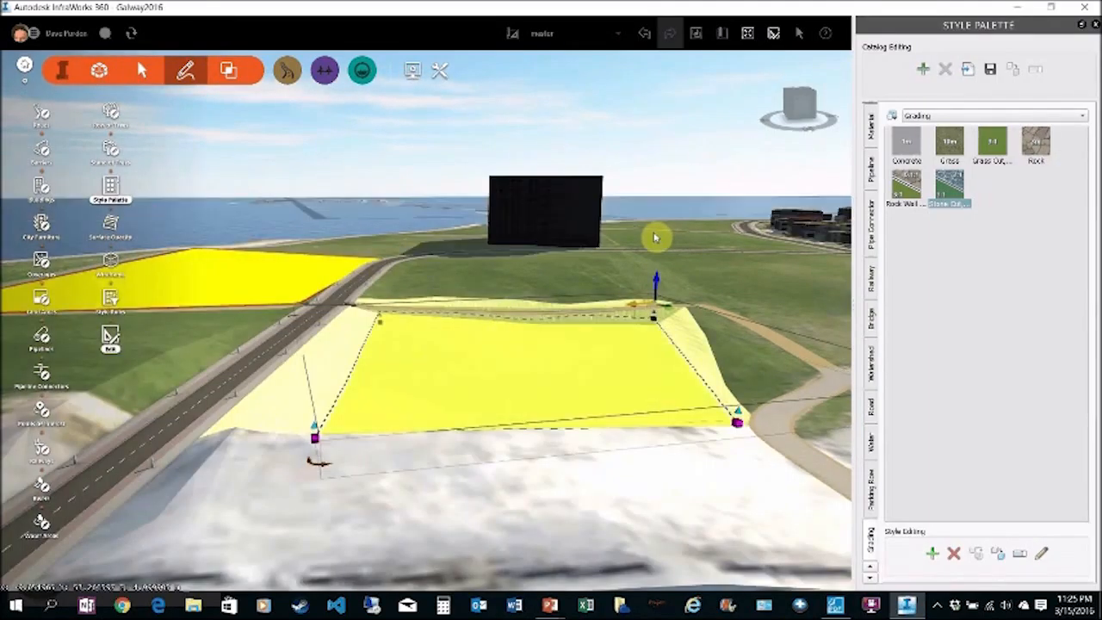
left_click(727, 346)
middle_click_drag(614, 382, 397, 412)
left_click_drag(397, 411, 494, 403)
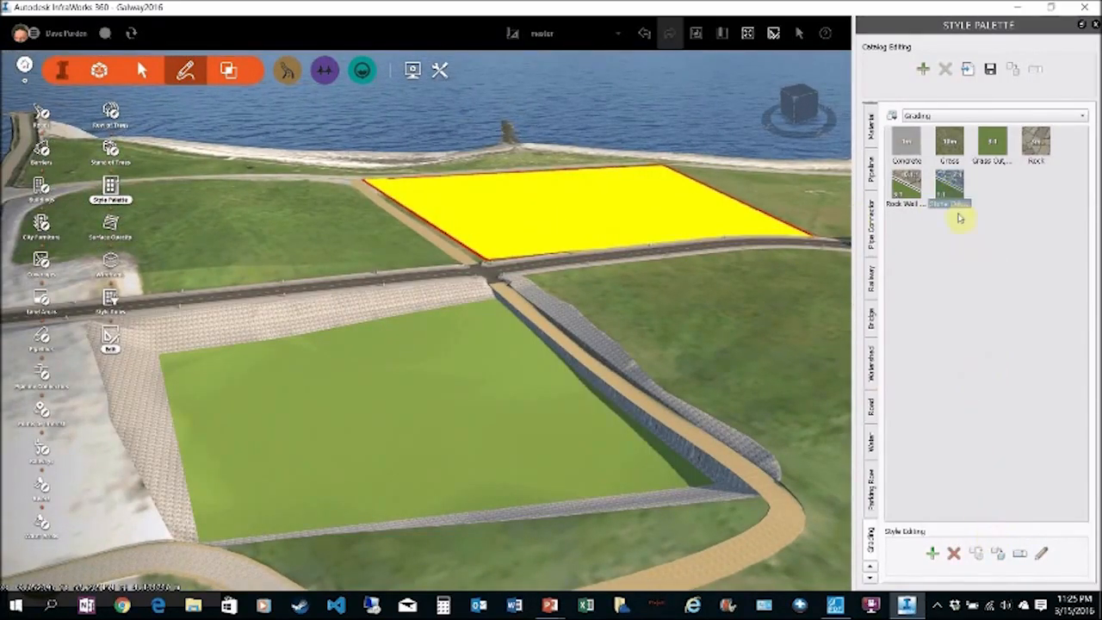
Duplicate the Stone Cut, Grass Fill grading style, view the copy's configuration, and close the style palette.
left_click(999, 557)
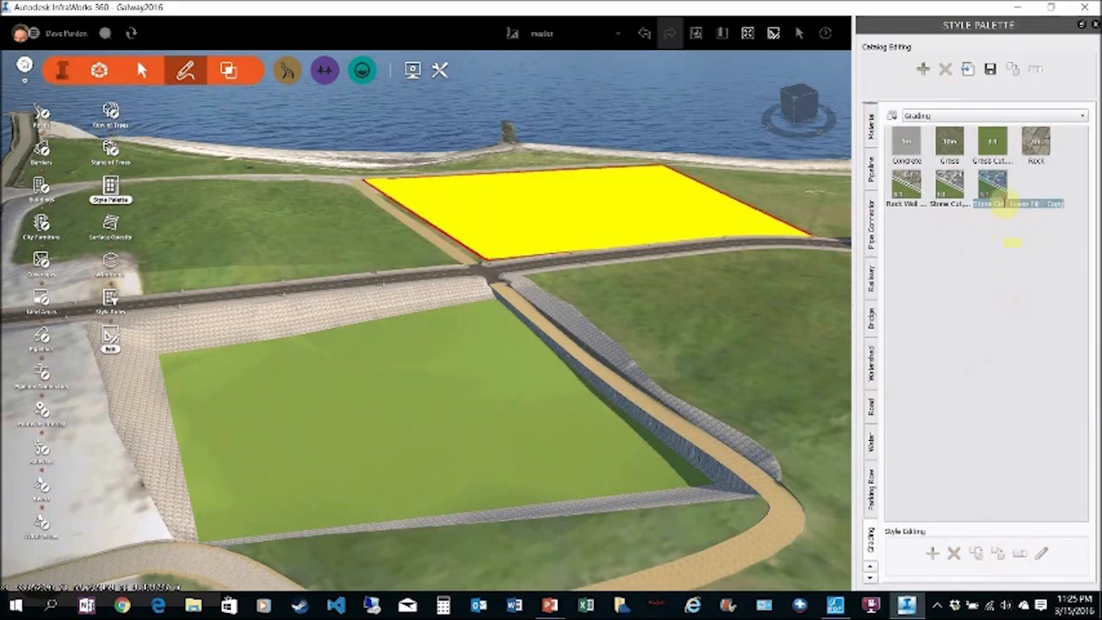
left_click(1040, 187)
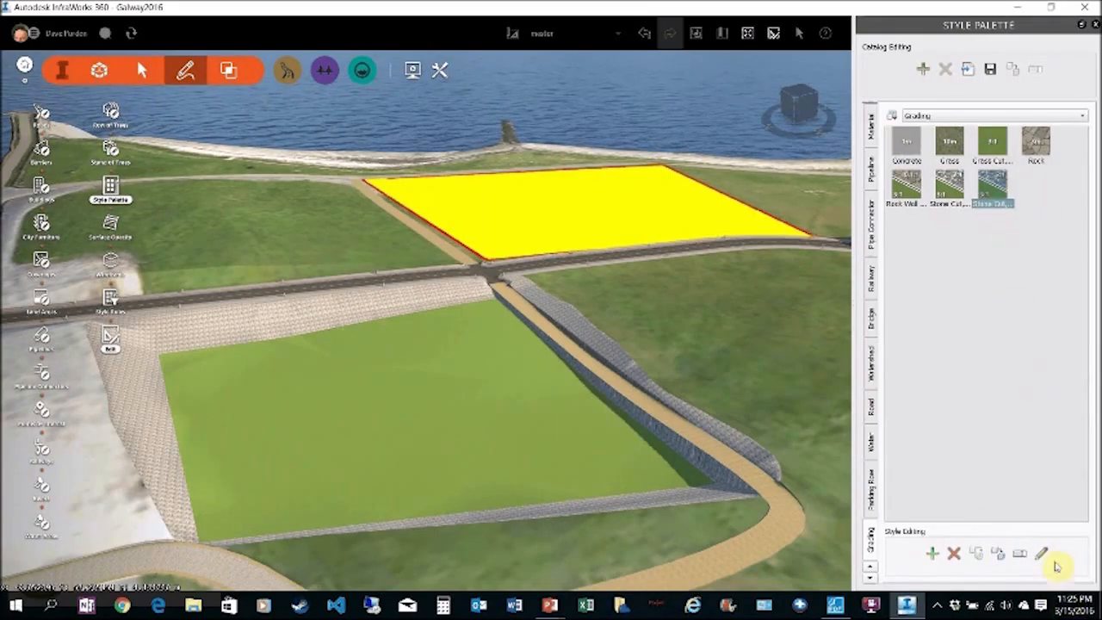
left_click(1042, 557)
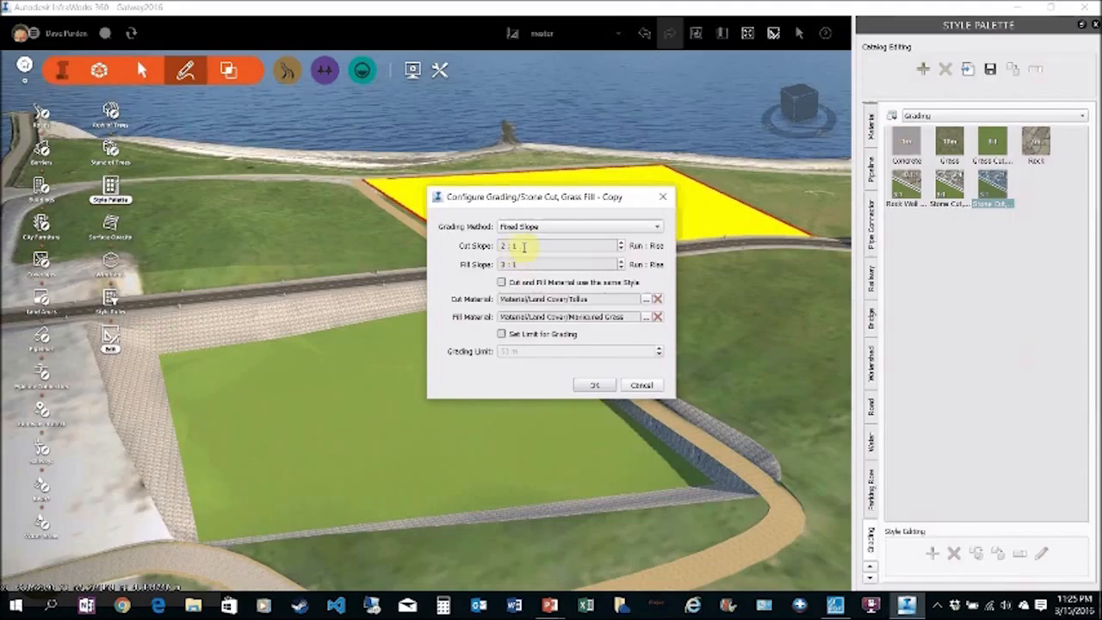
left_click(664, 198)
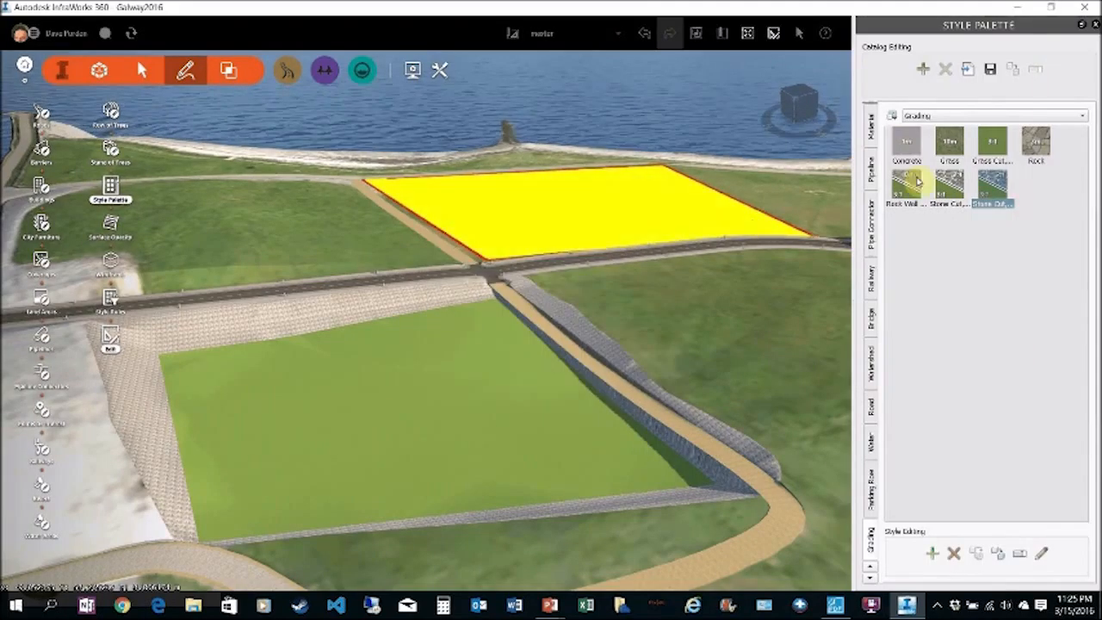
left_click(1097, 26)
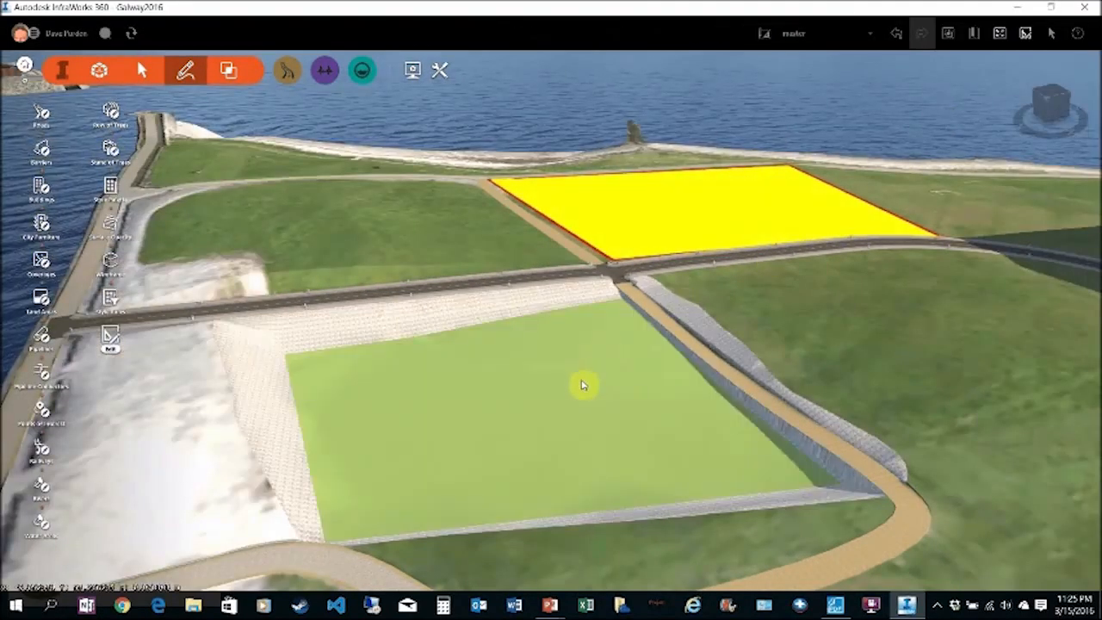
Delete the graded manicured grass area between the road and the footpath.
scroll(583, 384, "down", 4)
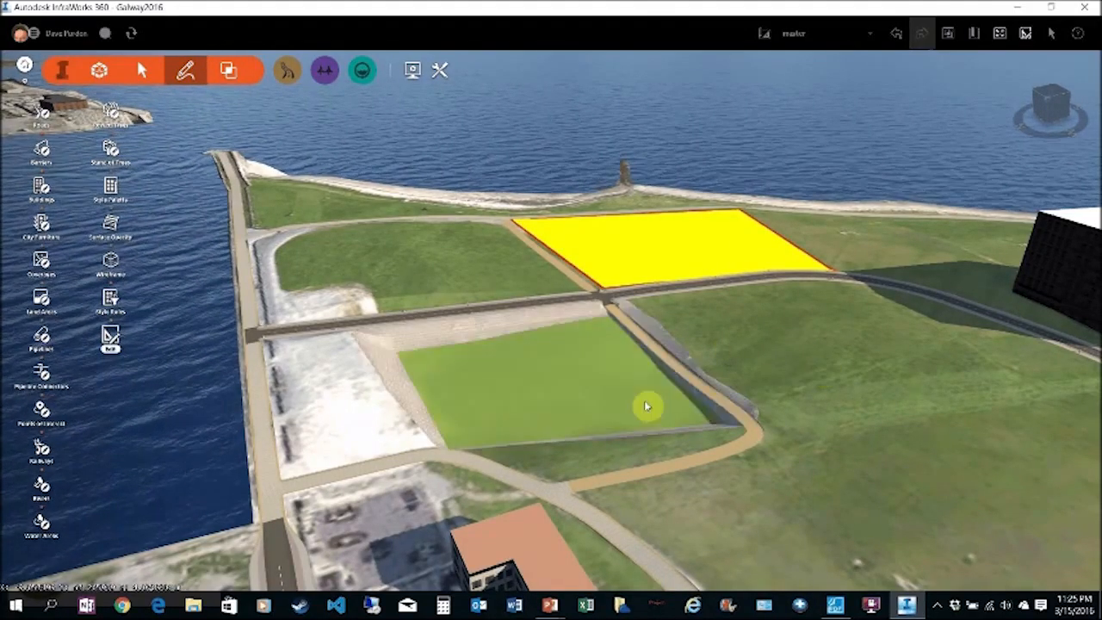
left_click(613, 408)
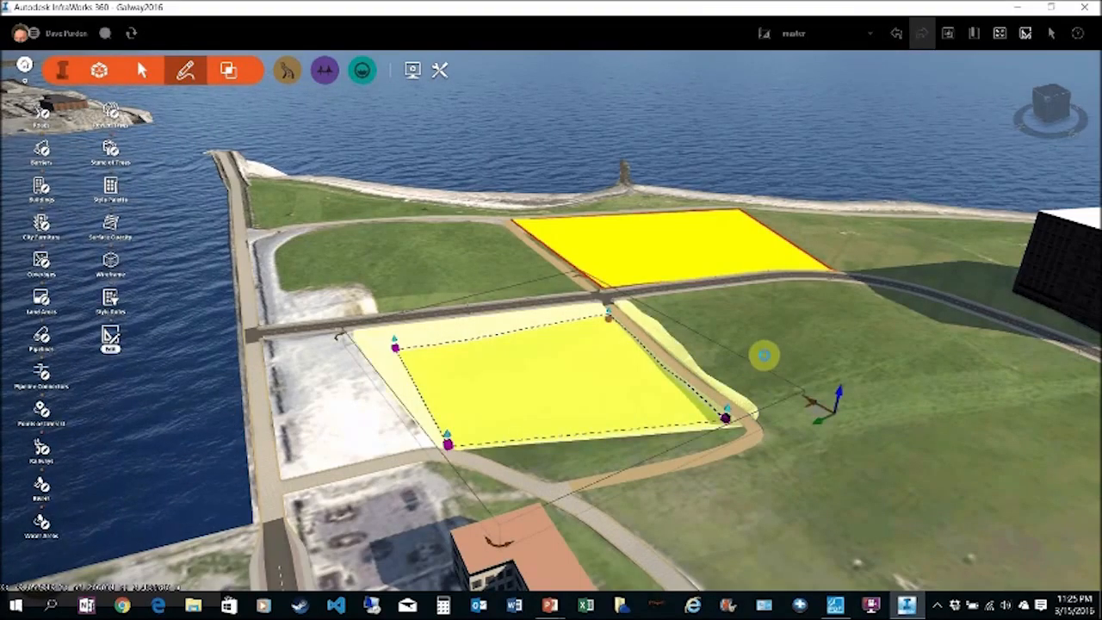
left_click(755, 354)
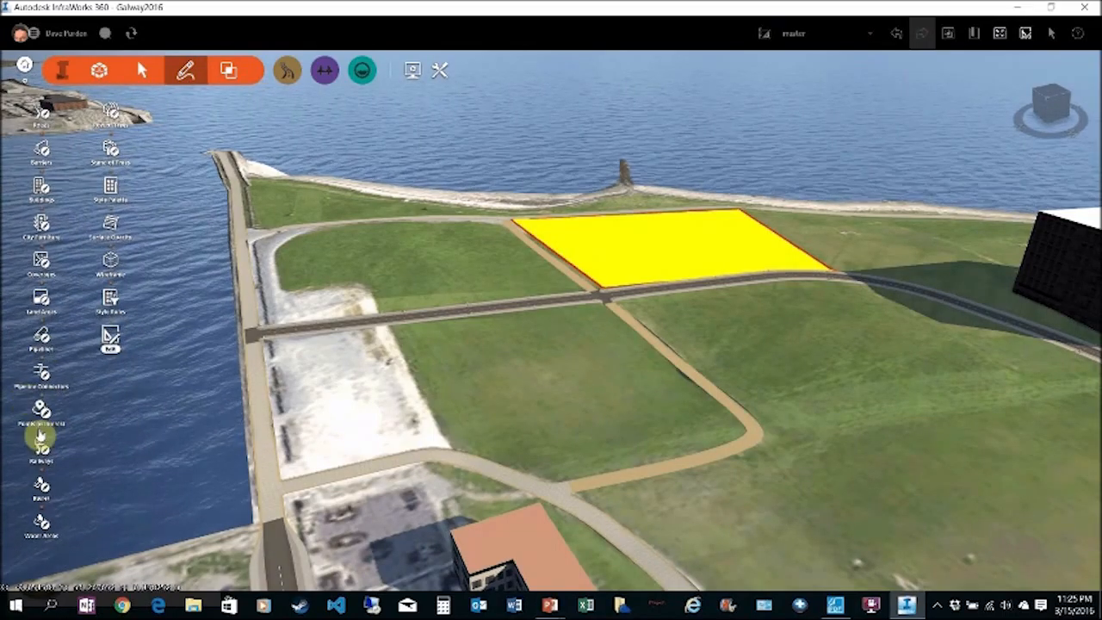
Draw a straight two-point railway in the Railway > Railway style across the open field between the footpath and the curved road.
left_click(42, 457)
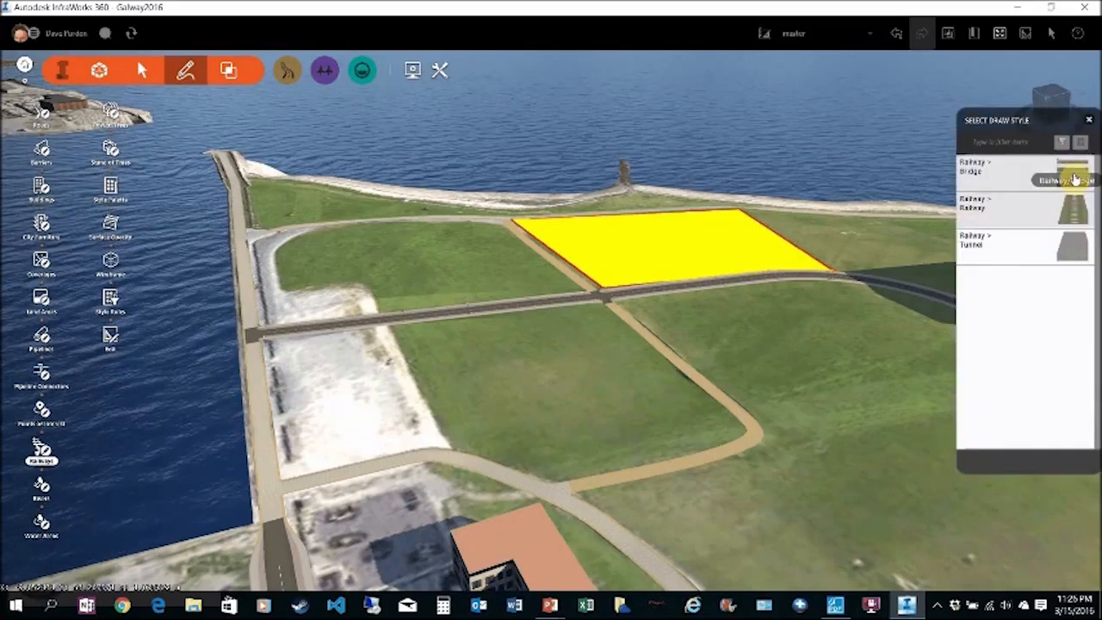
left_click(1073, 210)
middle_click_drag(583, 387, 233, 462)
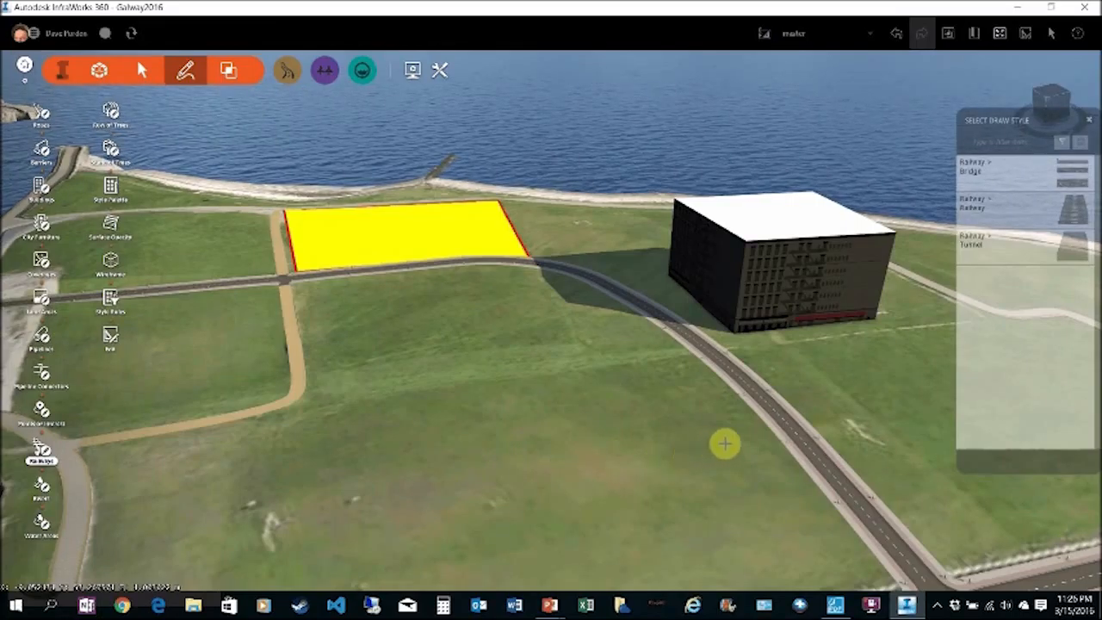
left_click(554, 443)
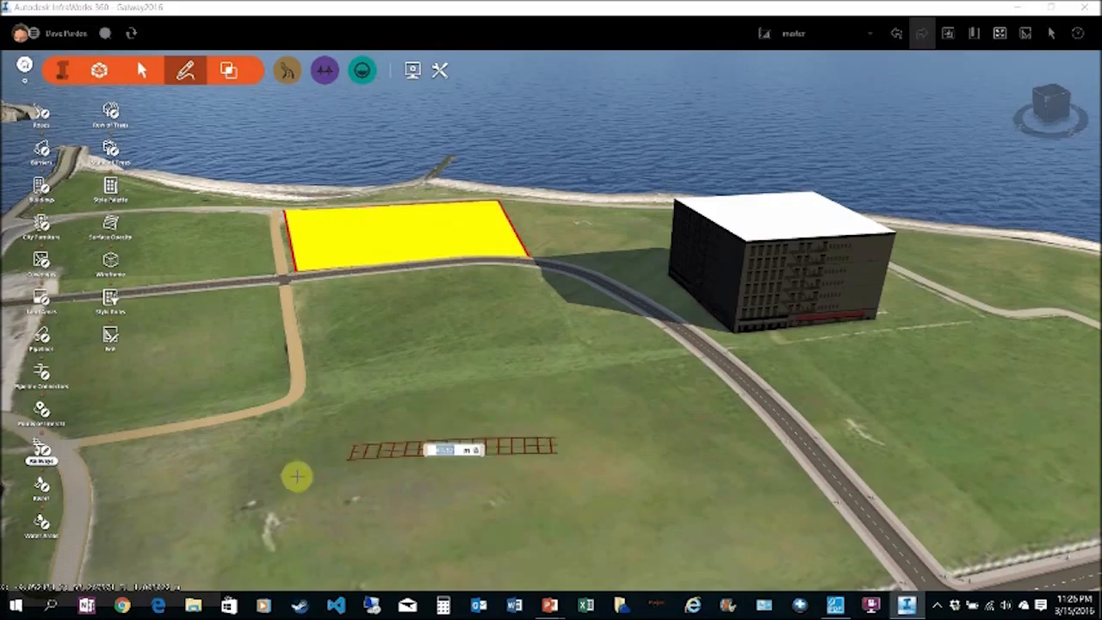
double_click(129, 535)
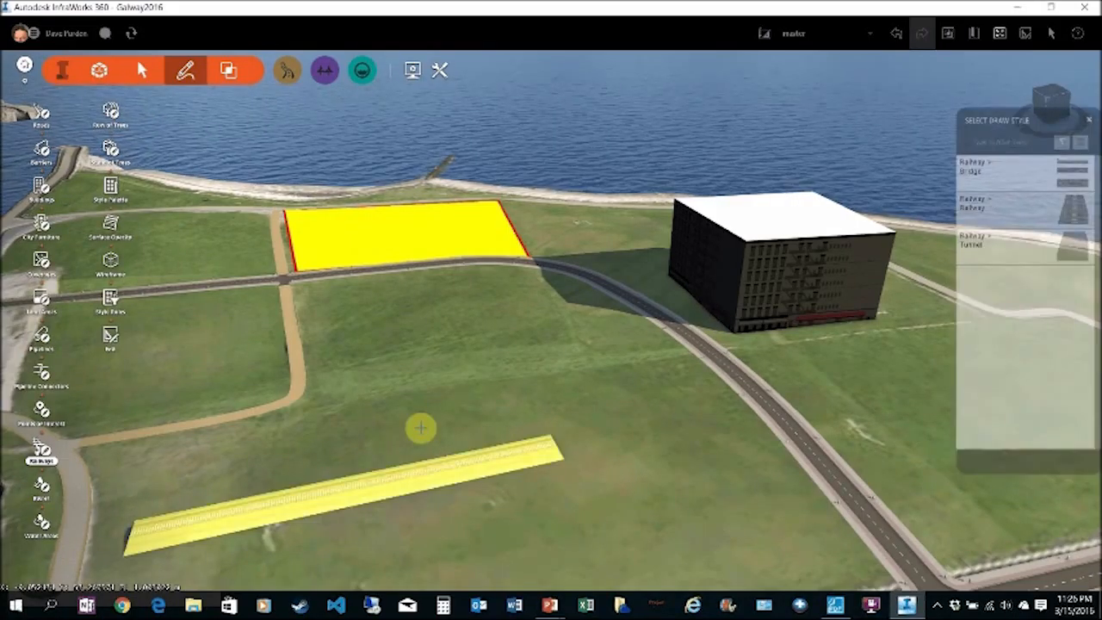
left_click(478, 429)
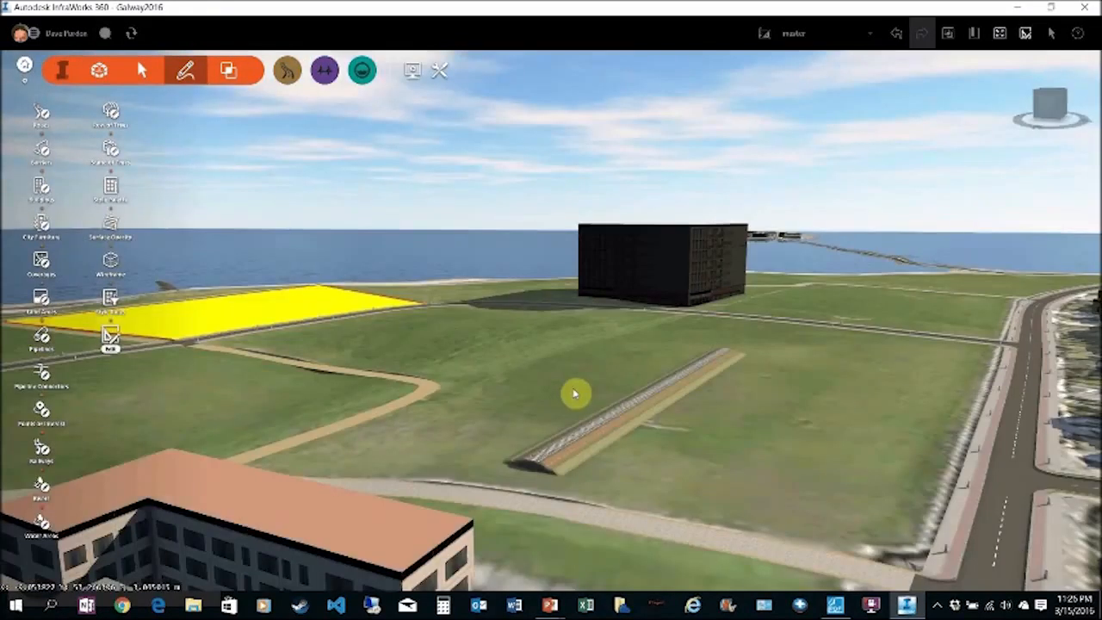
Inspect the railway in the open field up close and delete it.
scroll(577, 392, "up", 3)
scroll(599, 430, "down", 3)
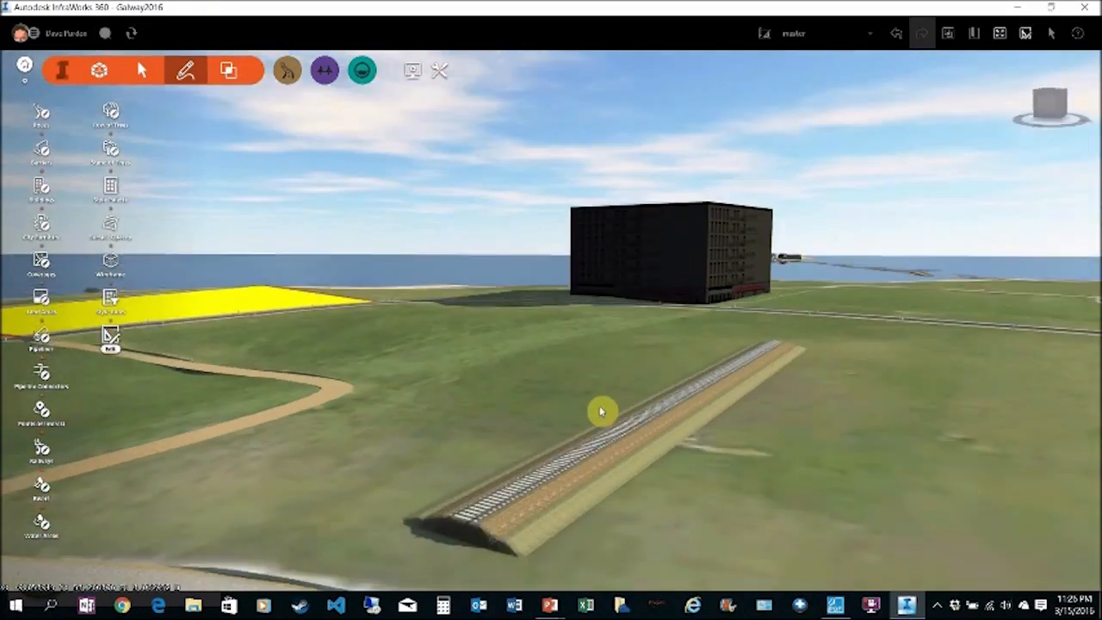
left_click(646, 438)
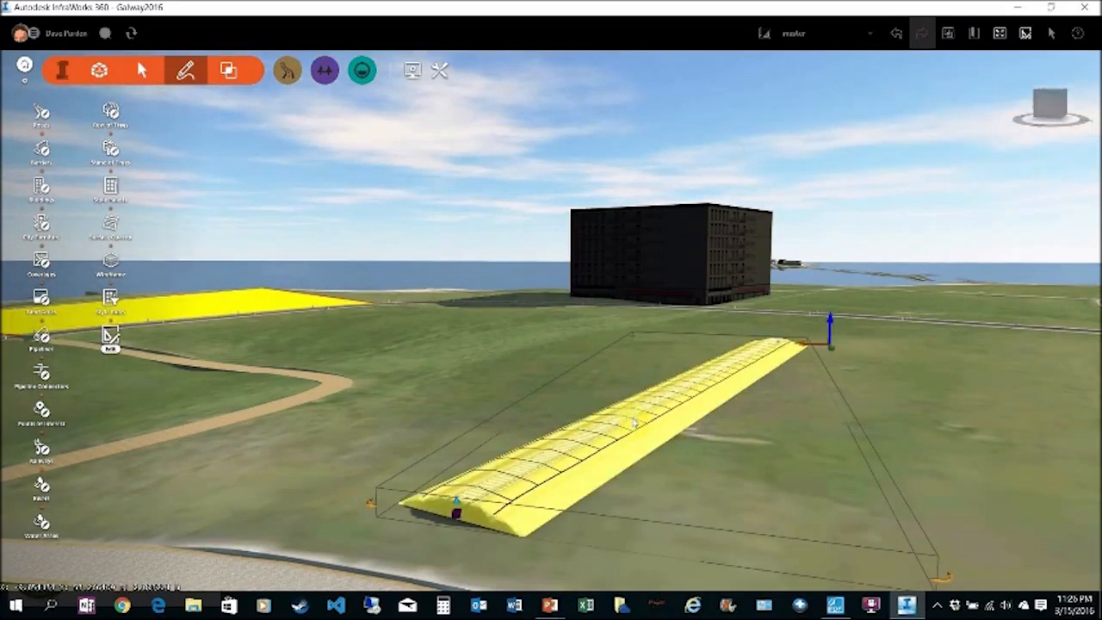
key("Delete")
Draw a five-point water area of about 4,815 m² in the open field beside the curved road.
middle_click_drag(635, 443, 529, 479)
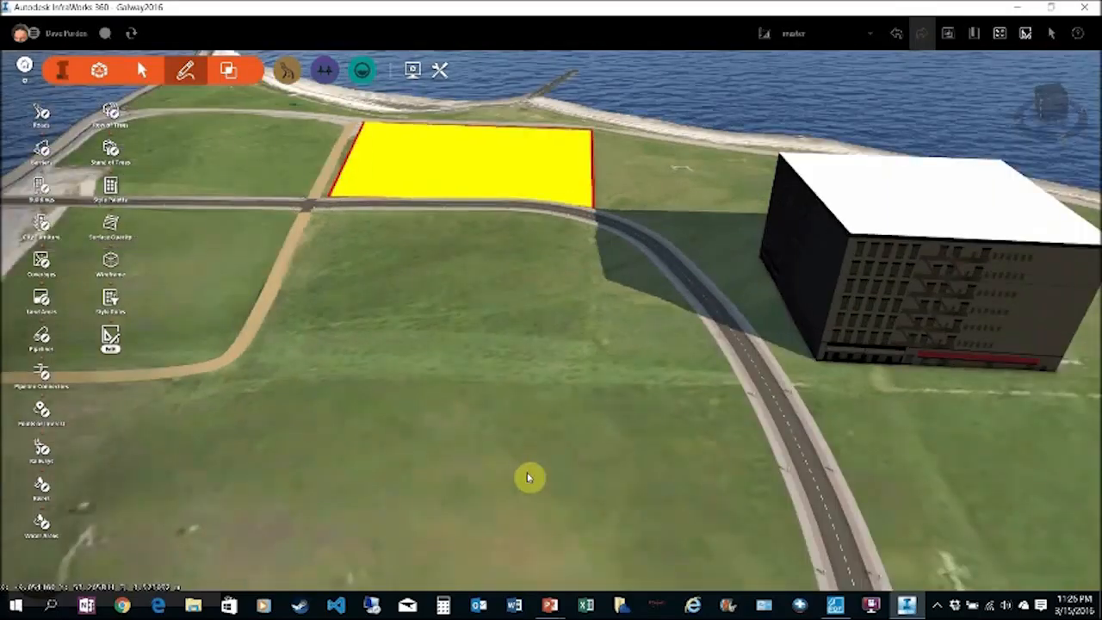
scroll(529, 479, "down", 2)
scroll(529, 479, "down", 2)
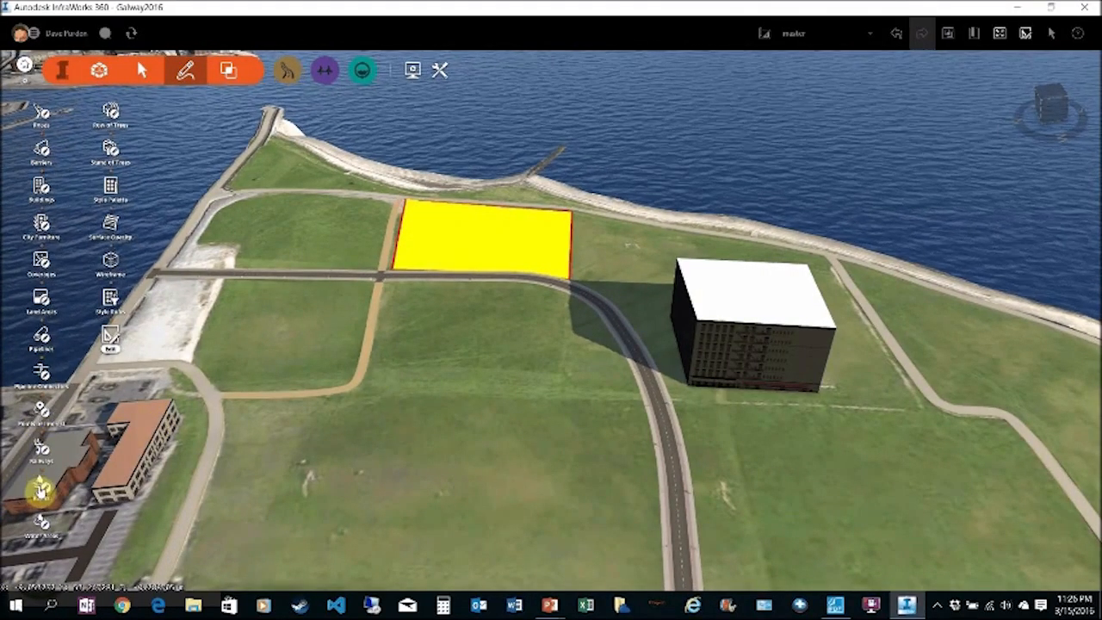
left_click(41, 522)
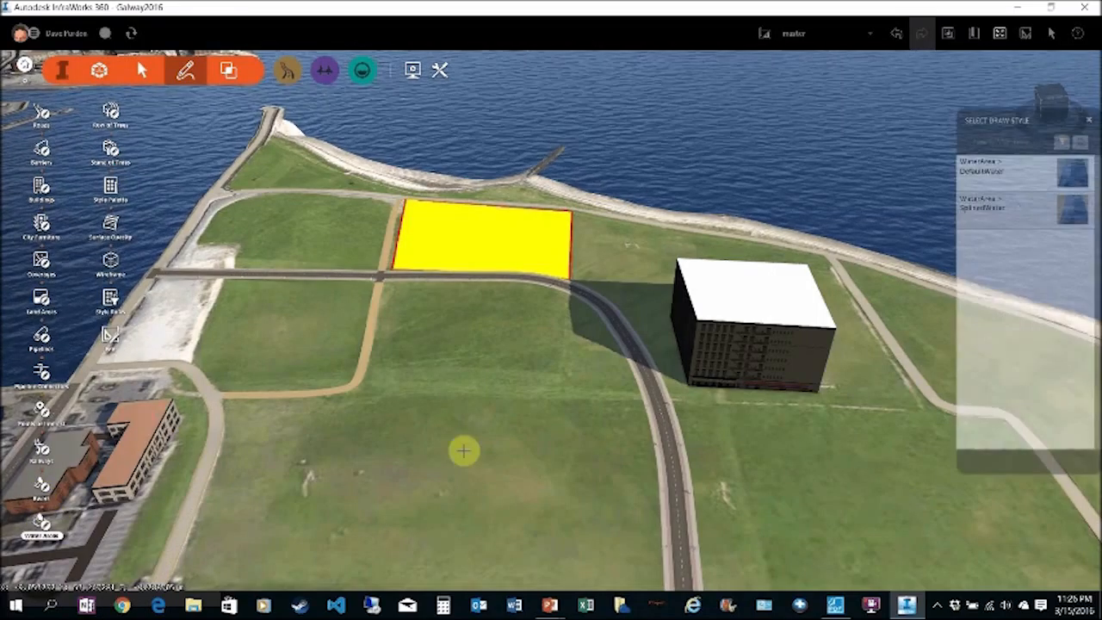
left_click(428, 372)
left_click(333, 468)
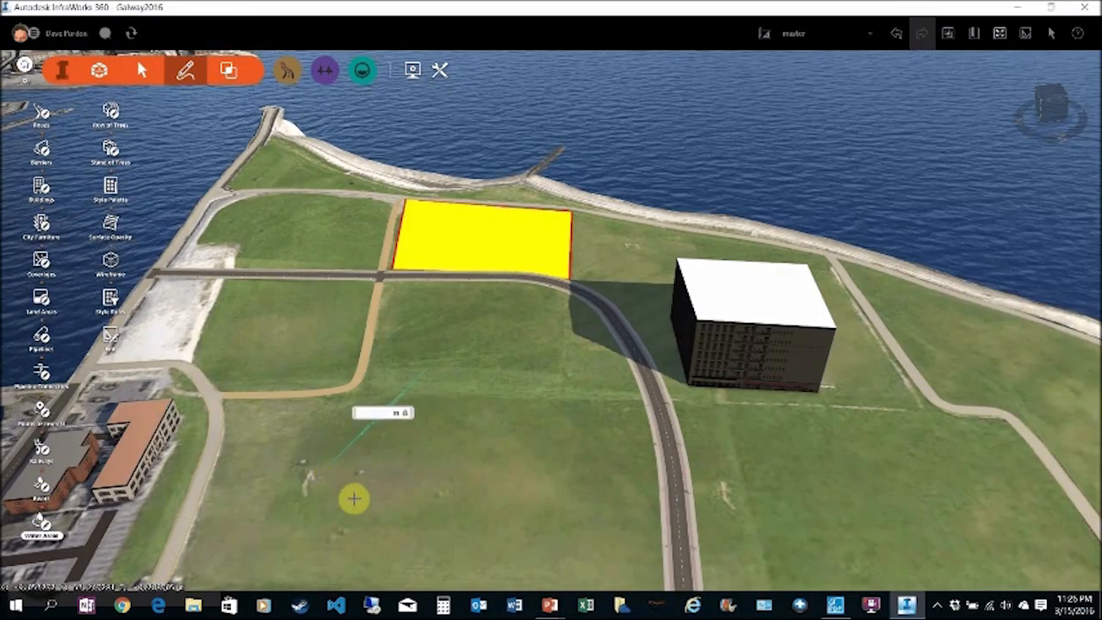
left_click(431, 529)
left_click(599, 534)
left_click(593, 384)
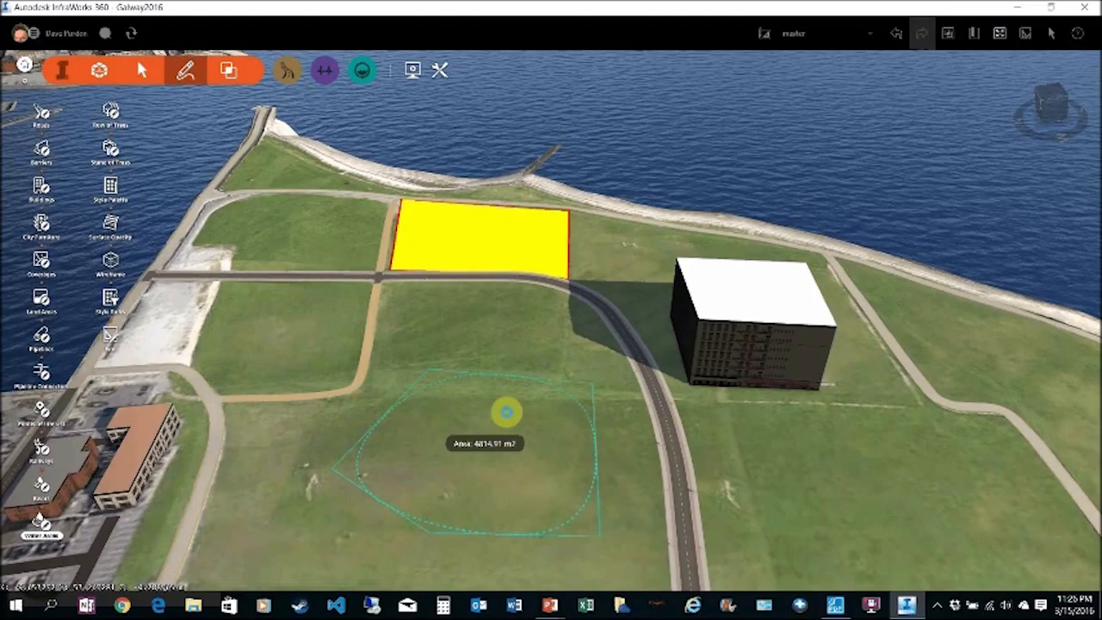
double_click(507, 413)
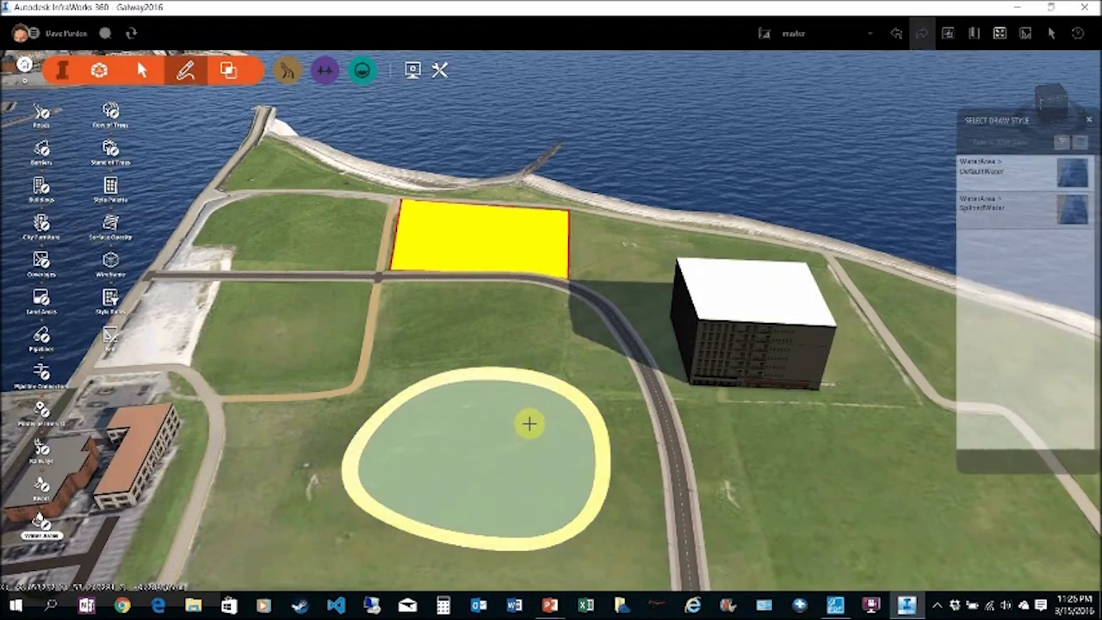
Lower the water area slightly below the surrounding ground.
left_click_drag(530, 429, 520, 397)
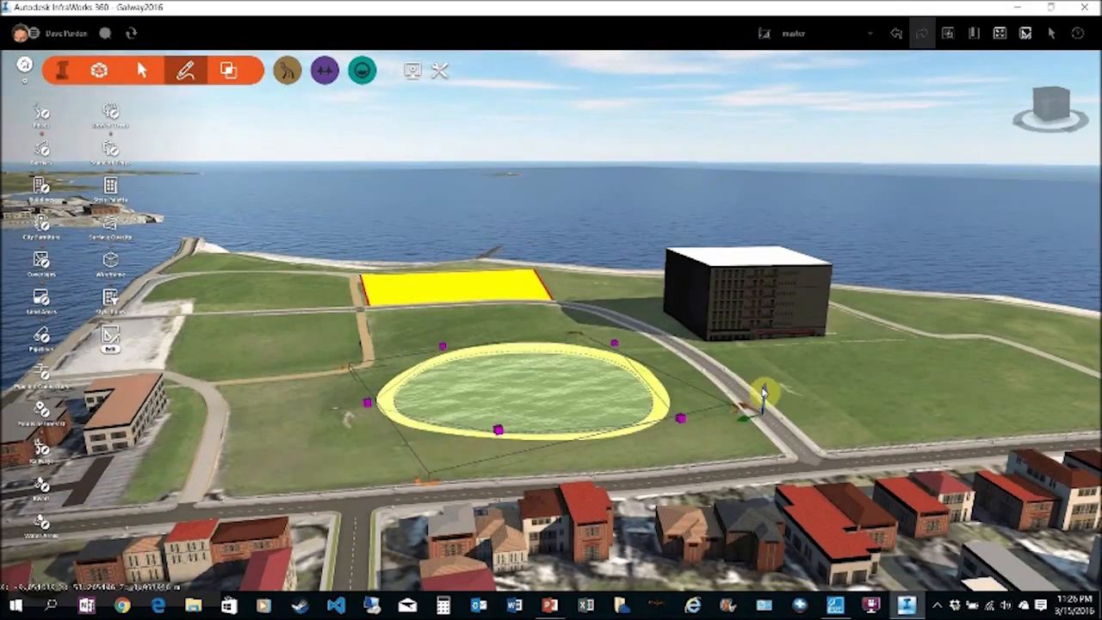
mouse_move(767, 395)
left_click_drag(768, 395, 765, 403)
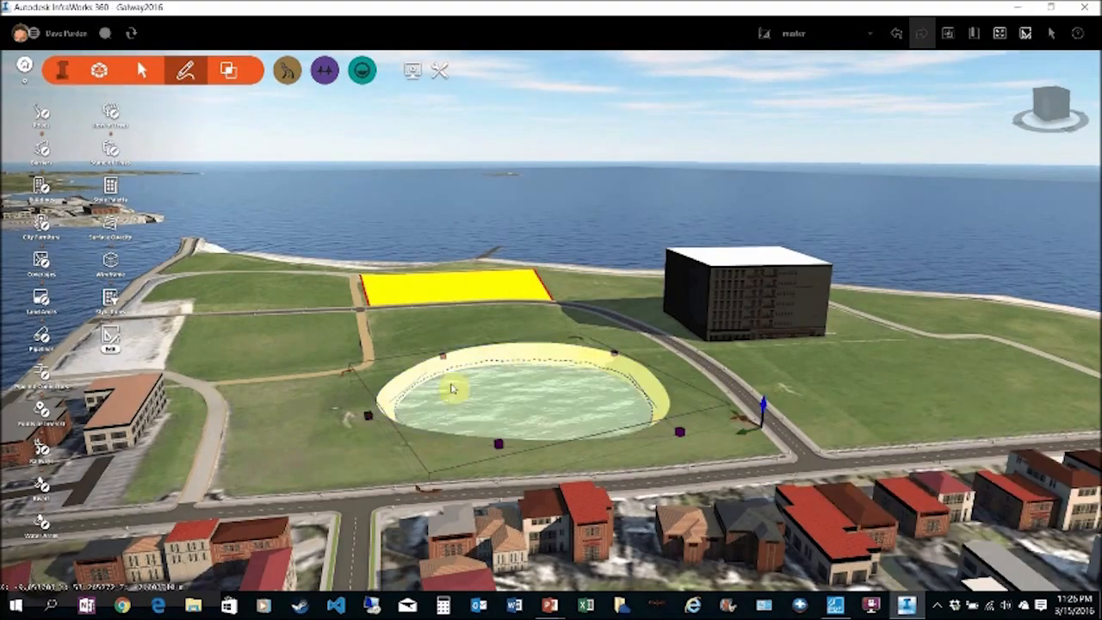
Pull the water area's corner near the road junction inward to reduce it to about 3,404 m², and delete the water area.
left_click_drag(677, 432, 574, 398)
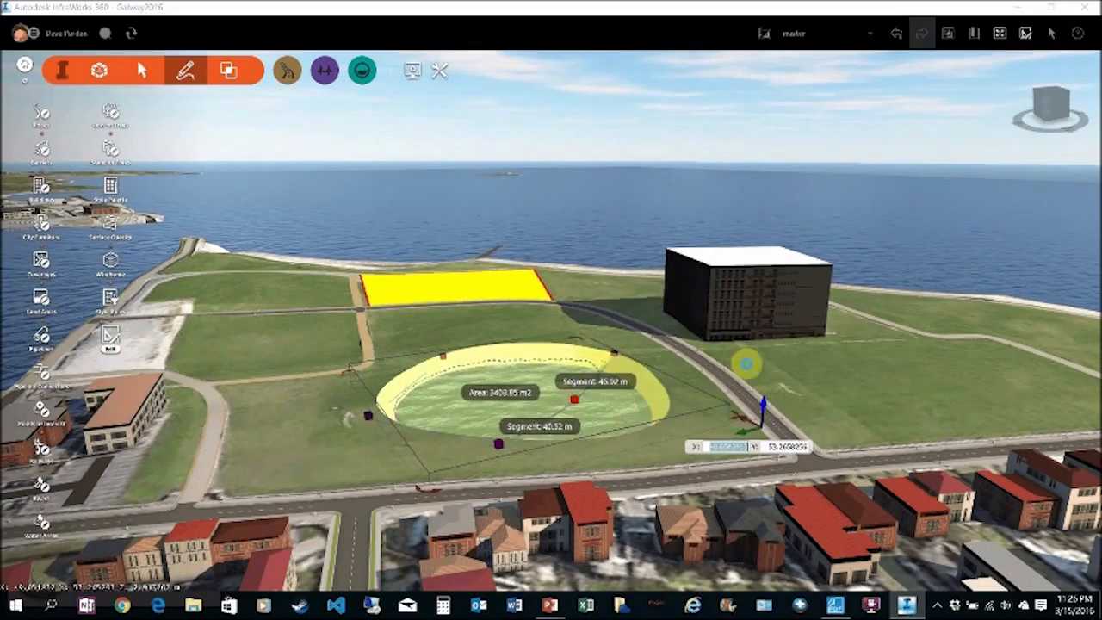
left_click(633, 441)
left_click(589, 398)
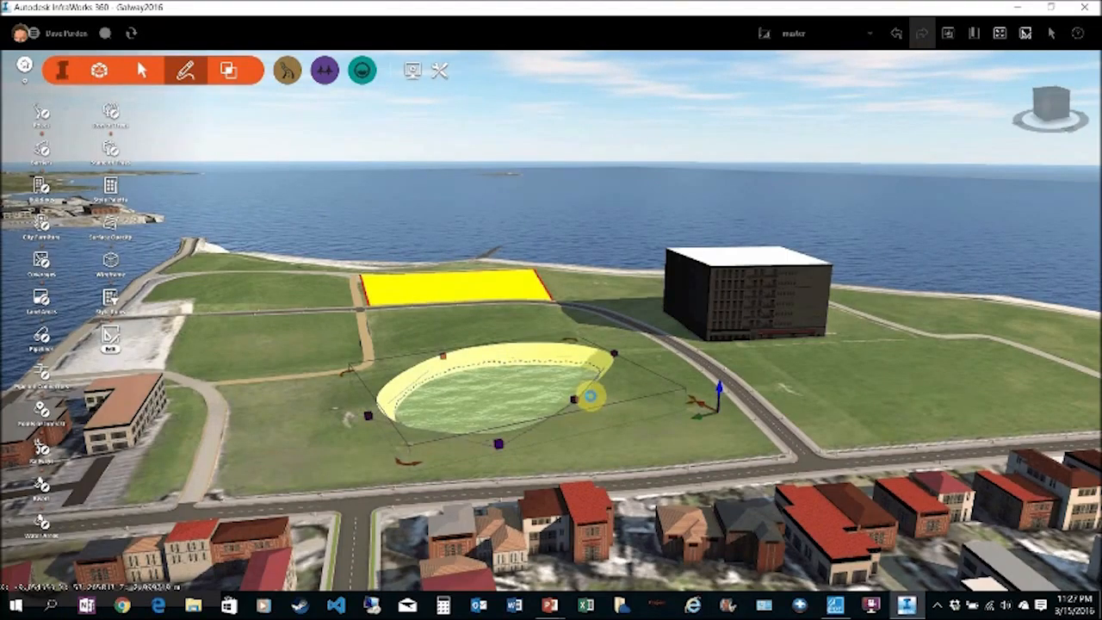
key("Delete")
Move the large building across the field into the corner where the curved road meets the main street.
middle_click_drag(553, 400, 583, 388, "shift")
left_click(583, 389)
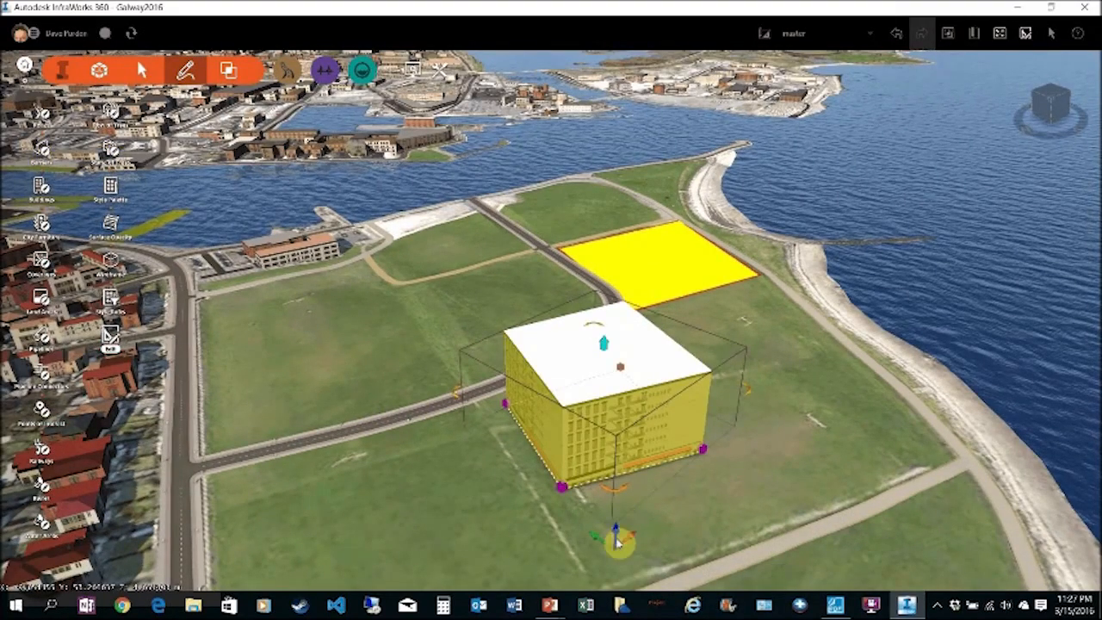
left_click_drag(617, 541, 217, 486)
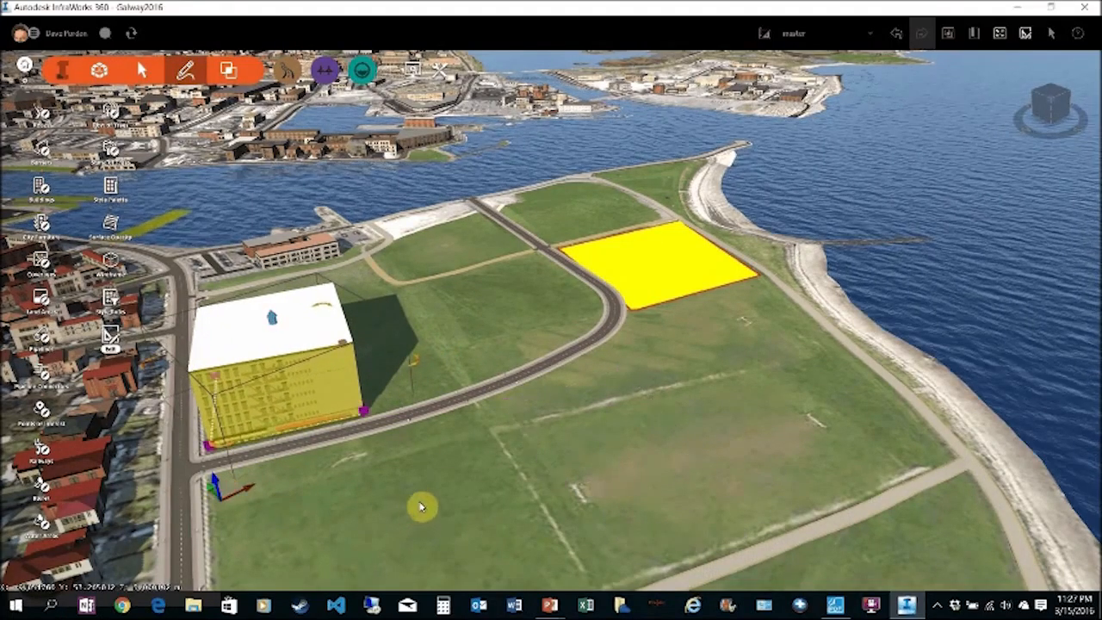
left_click(435, 470)
Examine the moved building from several angles, including from street level between the houses.
left_click_drag(457, 477, 544, 463)
middle_click_drag(543, 463, 643, 333)
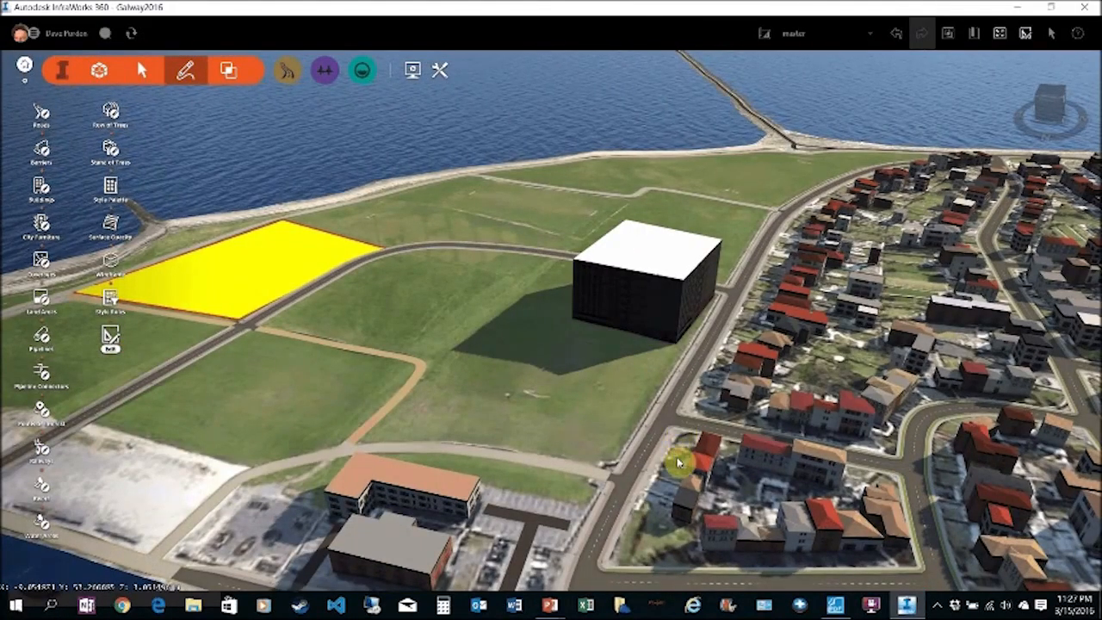
scroll(679, 463, "up", 10)
left_click_drag(620, 343, 622, 257)
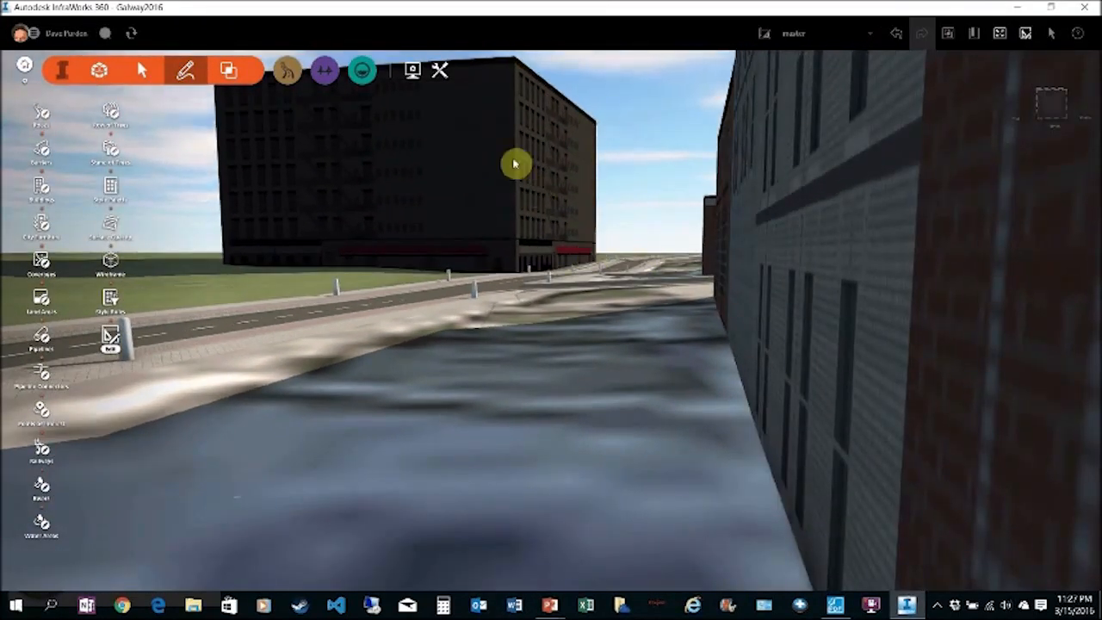
scroll(475, 411, "down", 5)
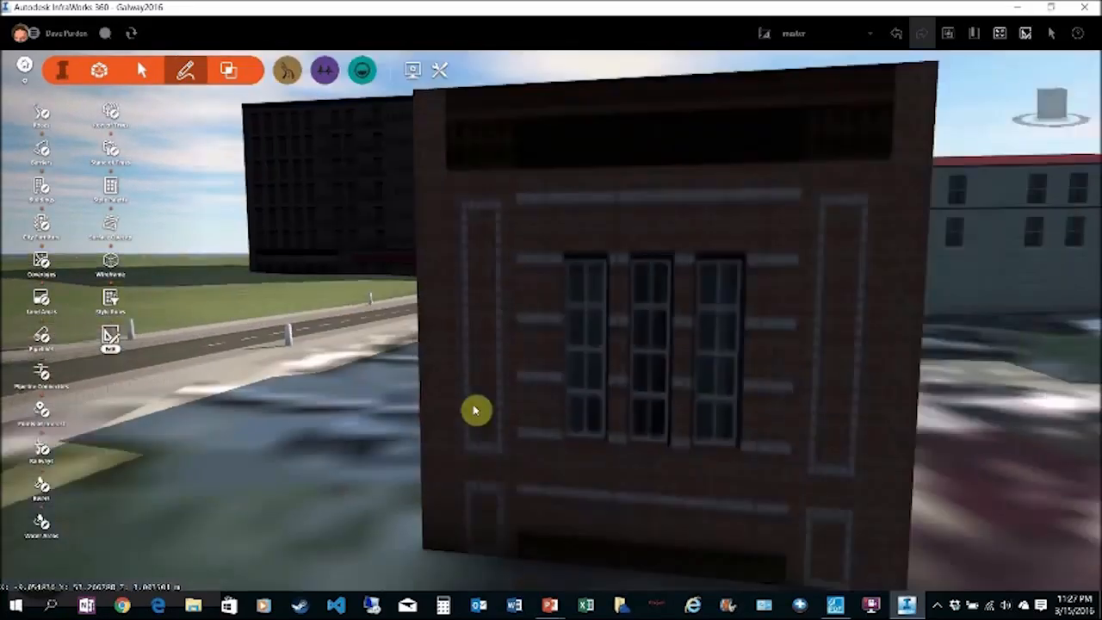
left_click_drag(446, 425, 454, 491)
scroll(454, 491, "down", 8)
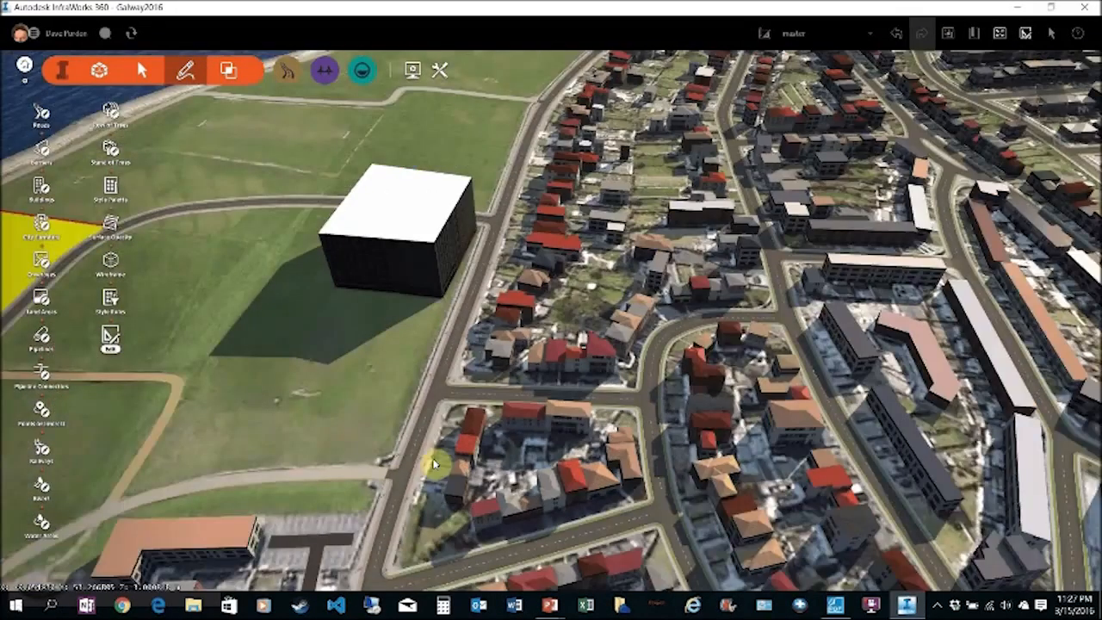
Draw a row of Walking Man - Casual Suit figures along the field-side edge of the main street.
scroll(433, 463, "down", 2)
middle_click_drag(534, 387, 752, 319)
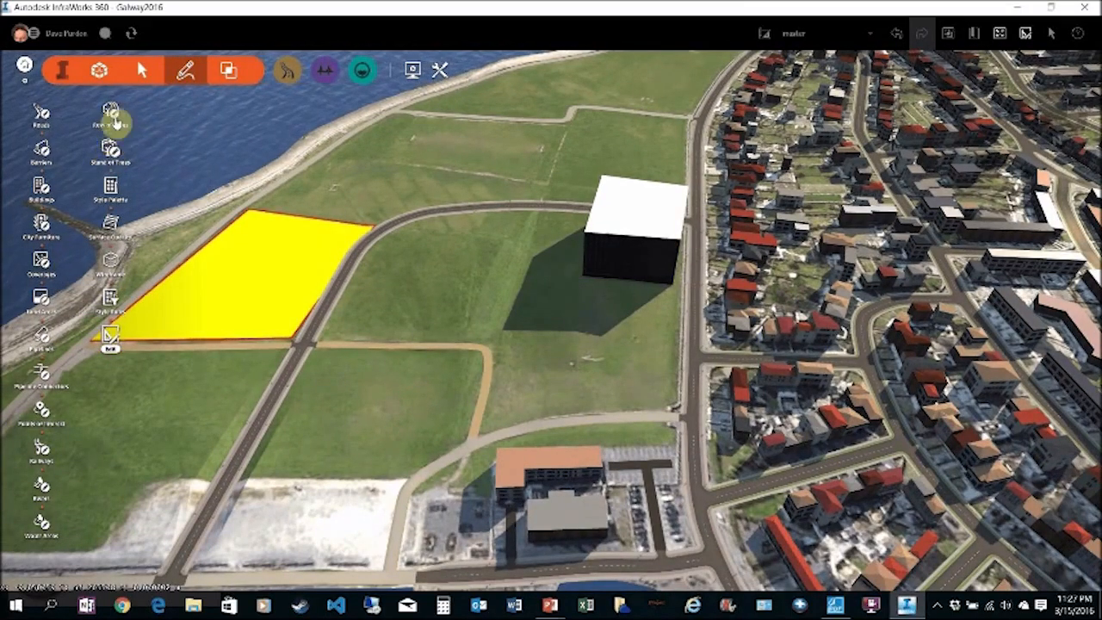
left_click(686, 122)
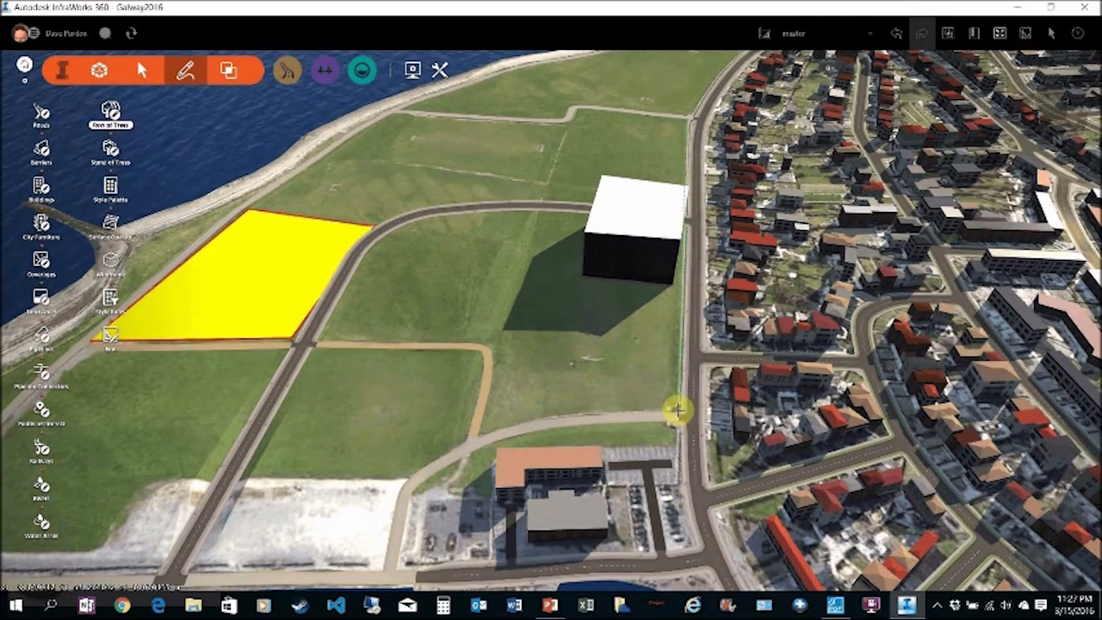
double_click(678, 410)
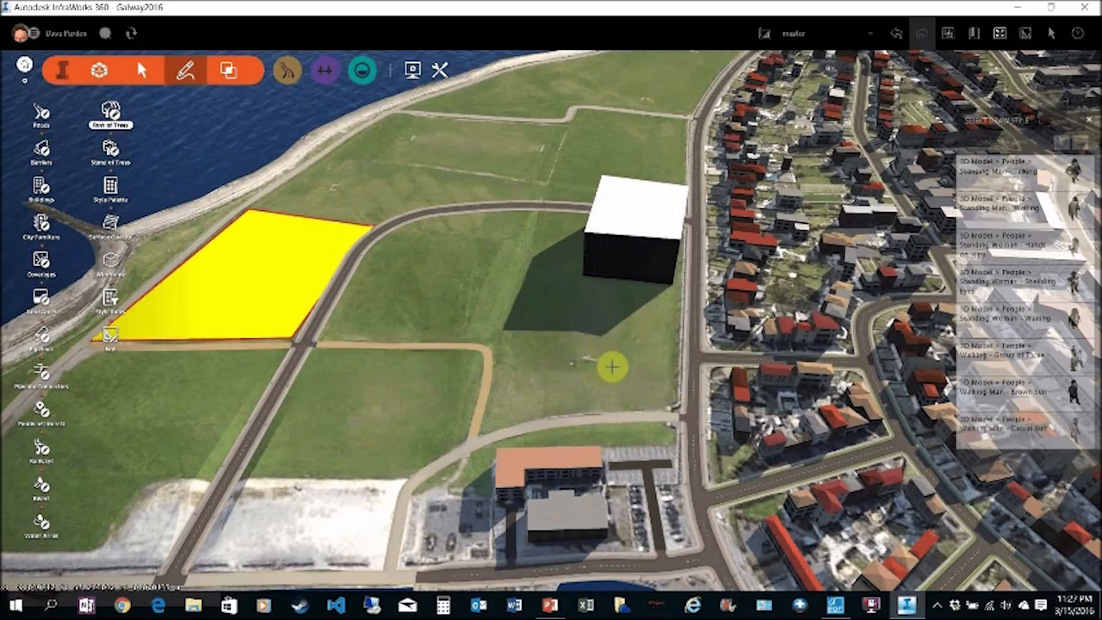
left_click_drag(623, 367, 422, 269)
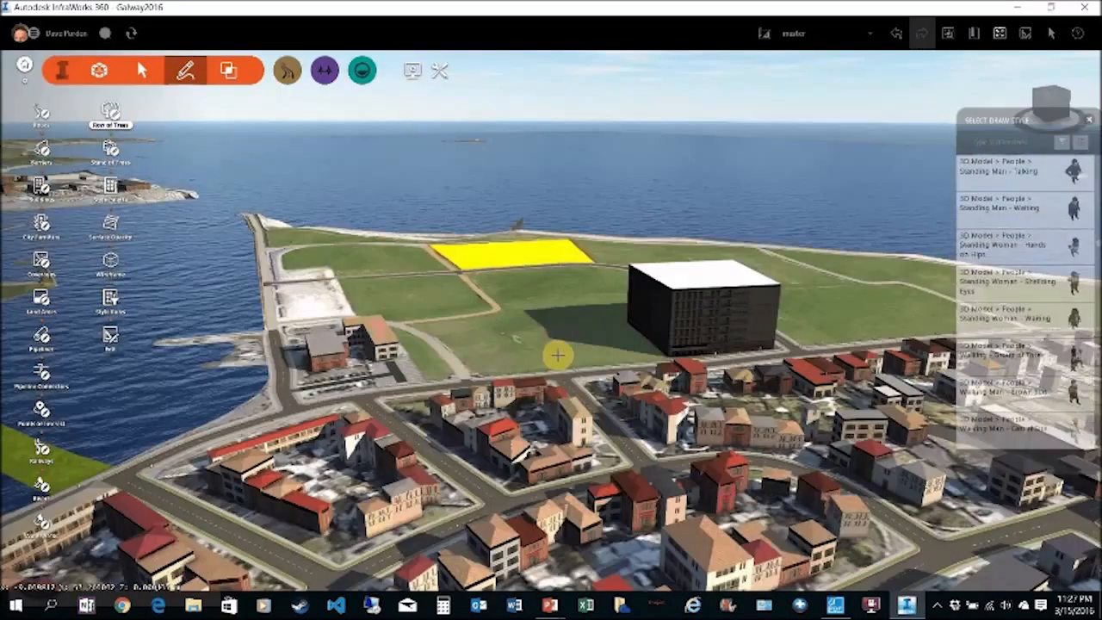
scroll(564, 358, "up", 2)
scroll(575, 363, "up", 3)
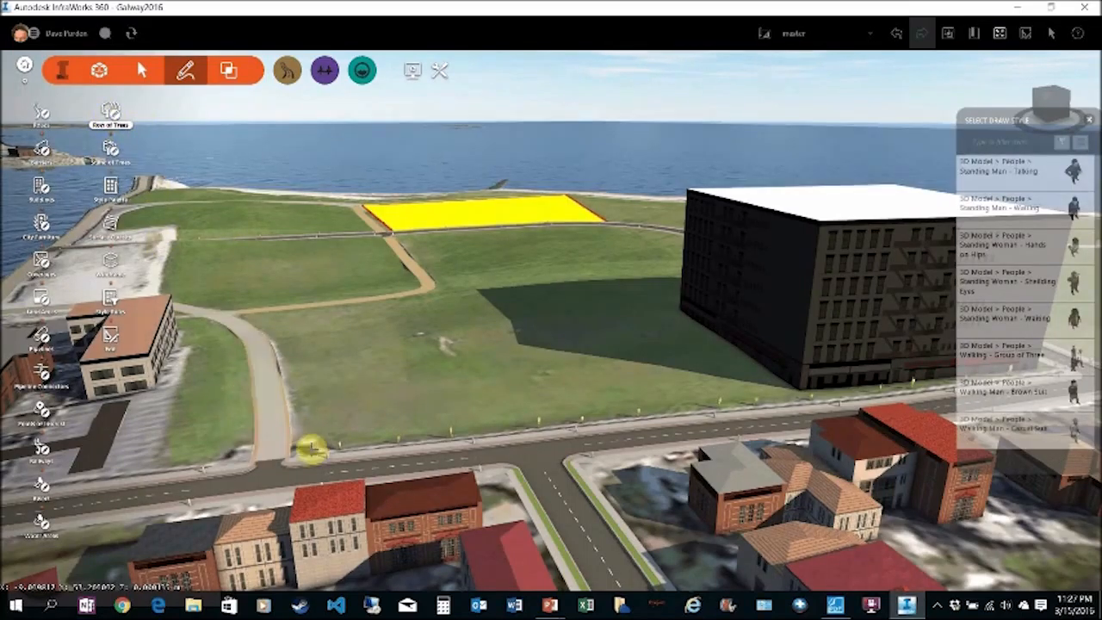
Draw a row of T16-V05 Dark Green trees along the main street from the footpath junction past the large building.
left_click(307, 449)
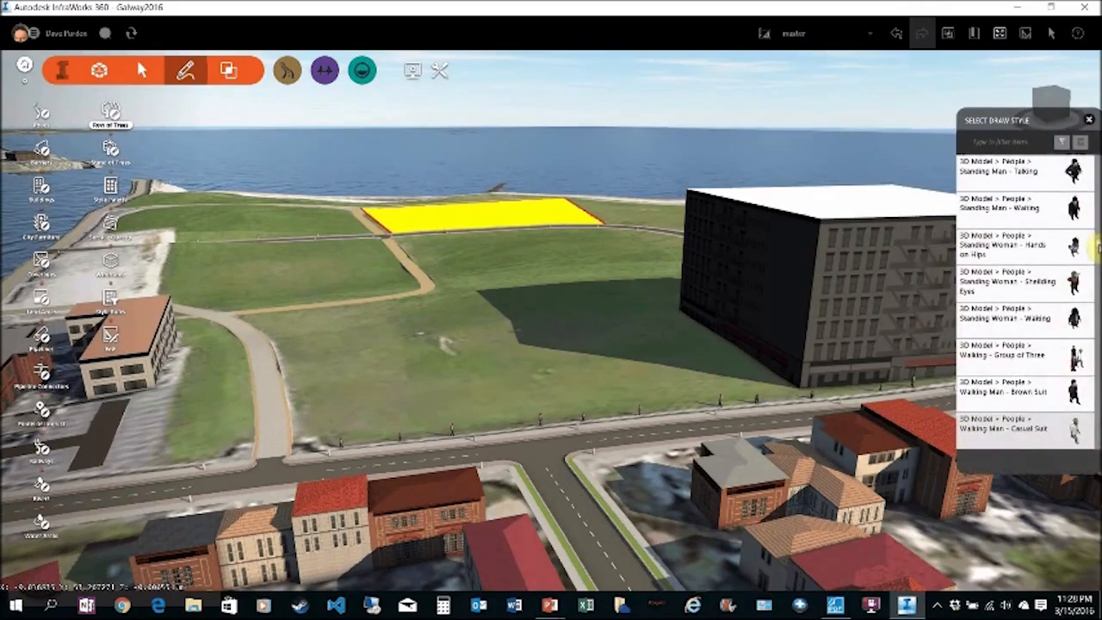
left_click_drag(1095, 179, 1097, 356)
scroll(1078, 336, "down", 5)
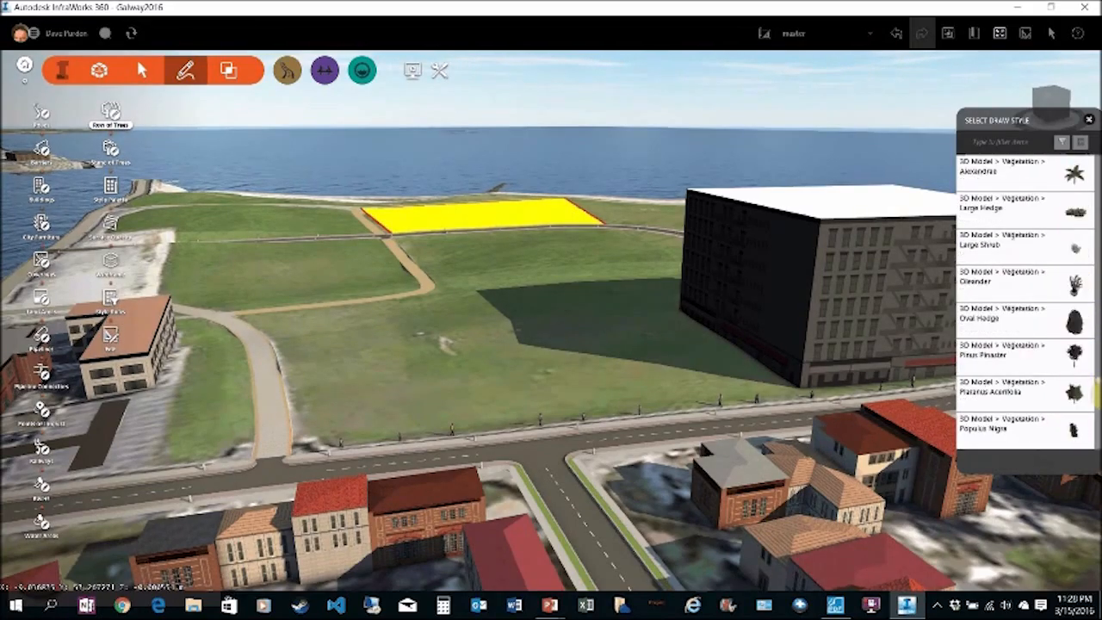
left_click(1077, 332)
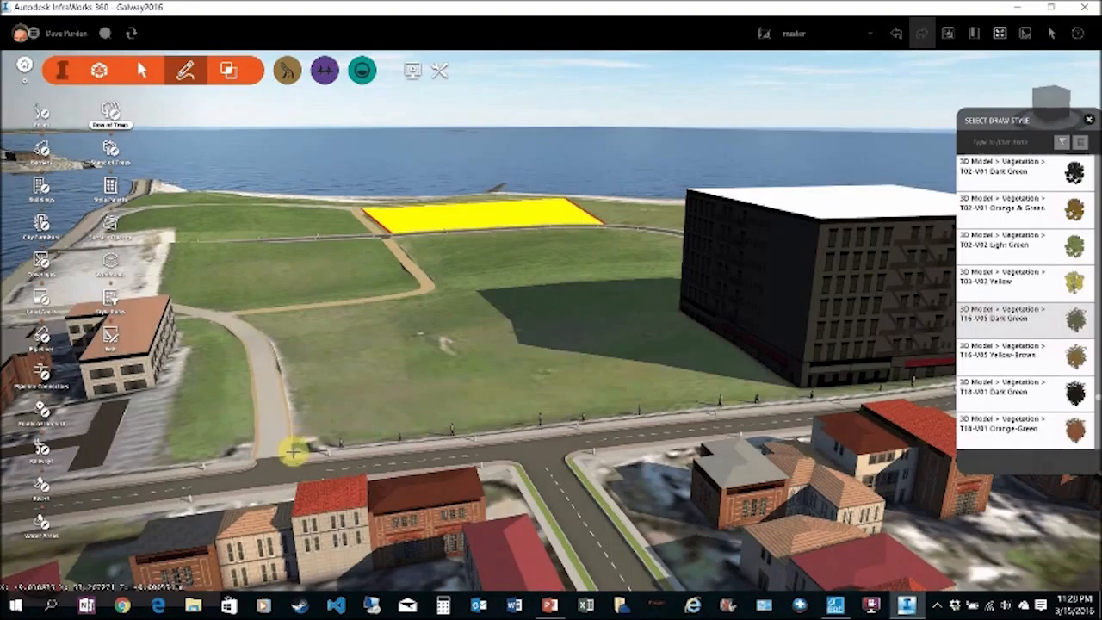
left_click(292, 448)
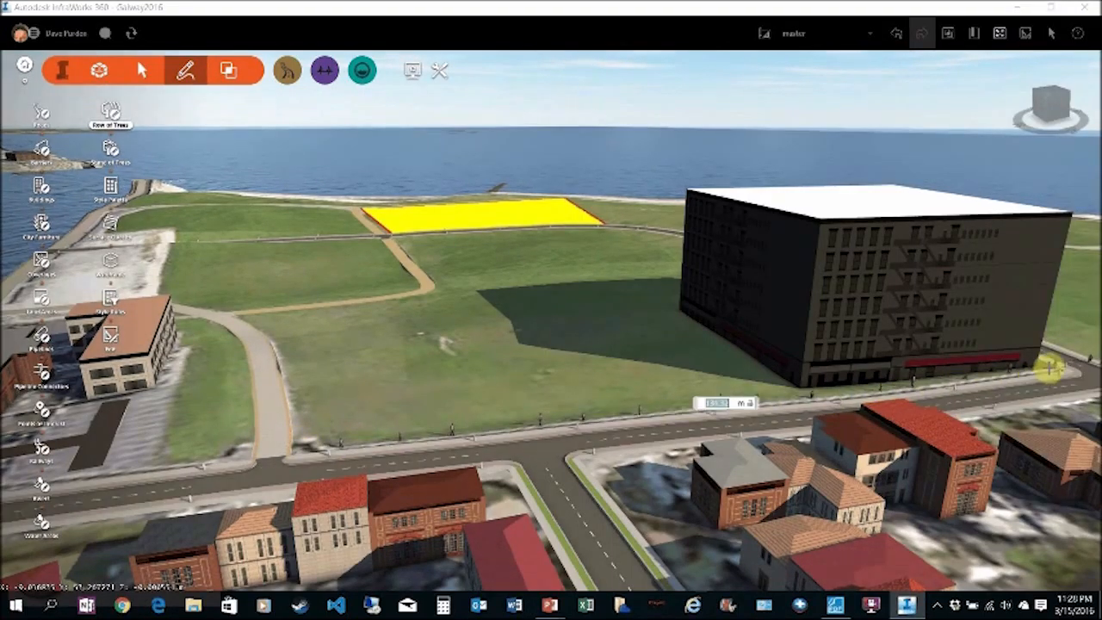
double_click(631, 363)
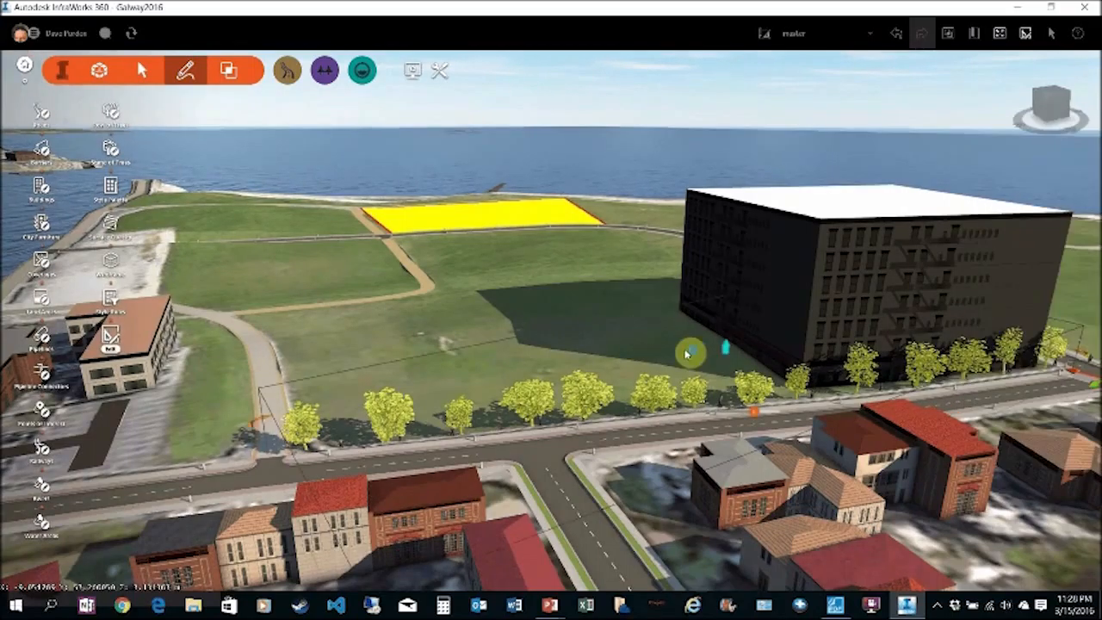
Make the trees in the street-side row taller and check them from street level.
left_click(729, 346)
left_click_drag(728, 346, 729, 316)
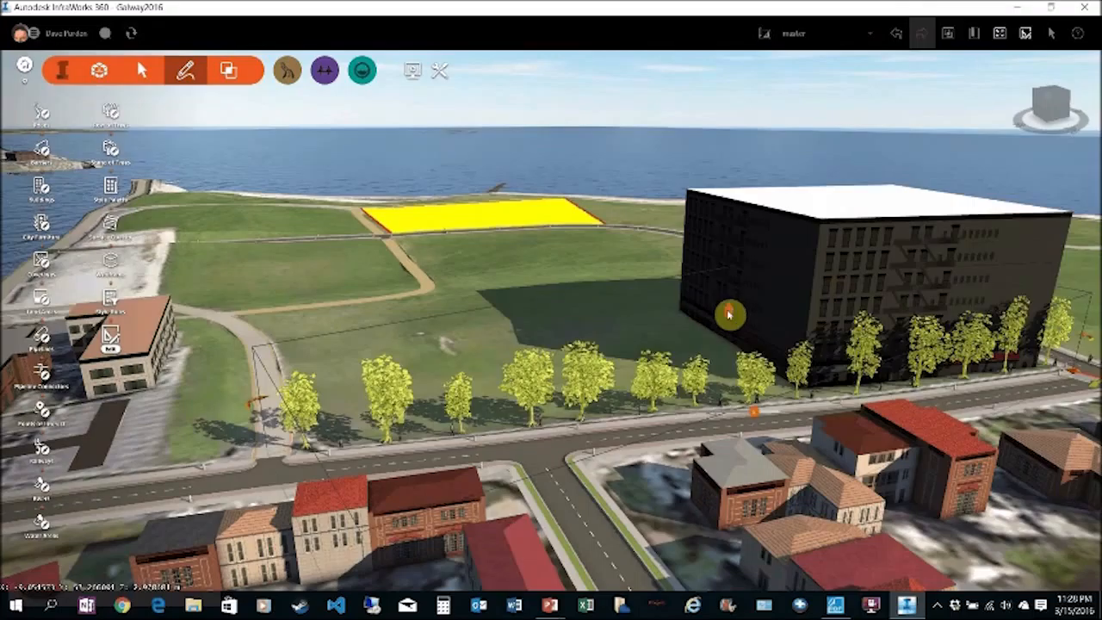
middle_click_drag(500, 315, 571, 264)
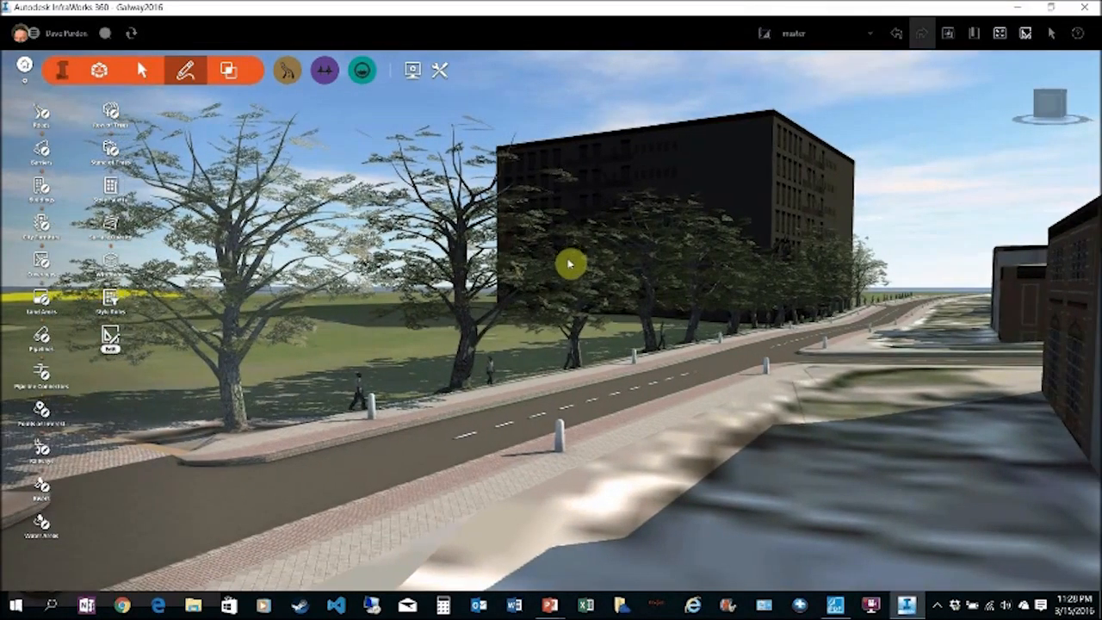
scroll(569, 270, "down", 5)
left_click_drag(548, 296, 518, 320)
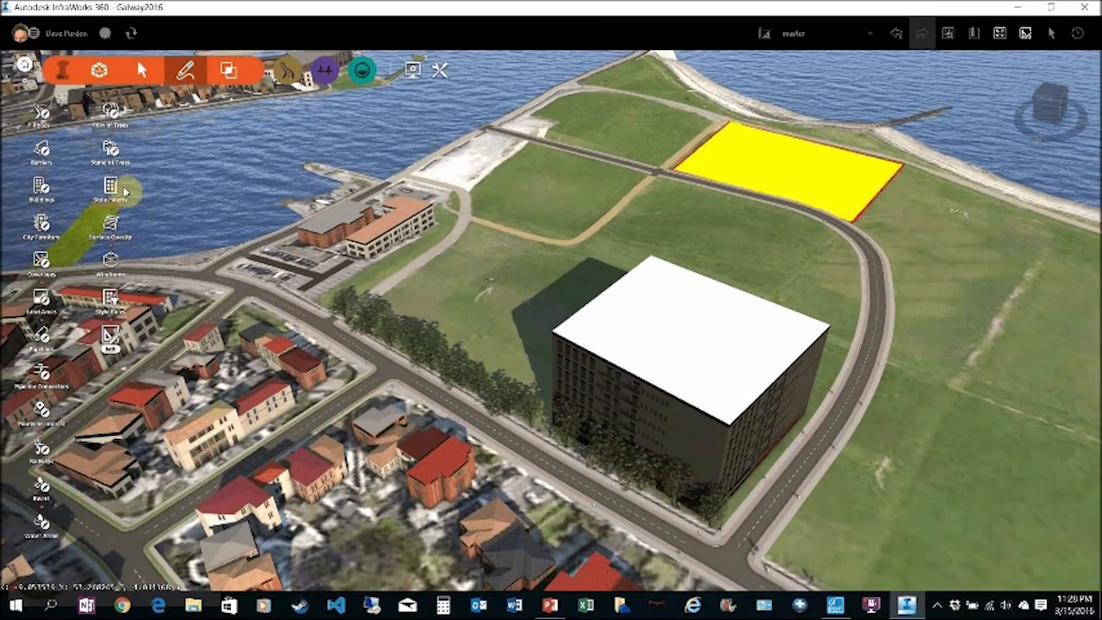
Turn on the semi-transparent ground surface and turn it off again.
left_click(110, 226)
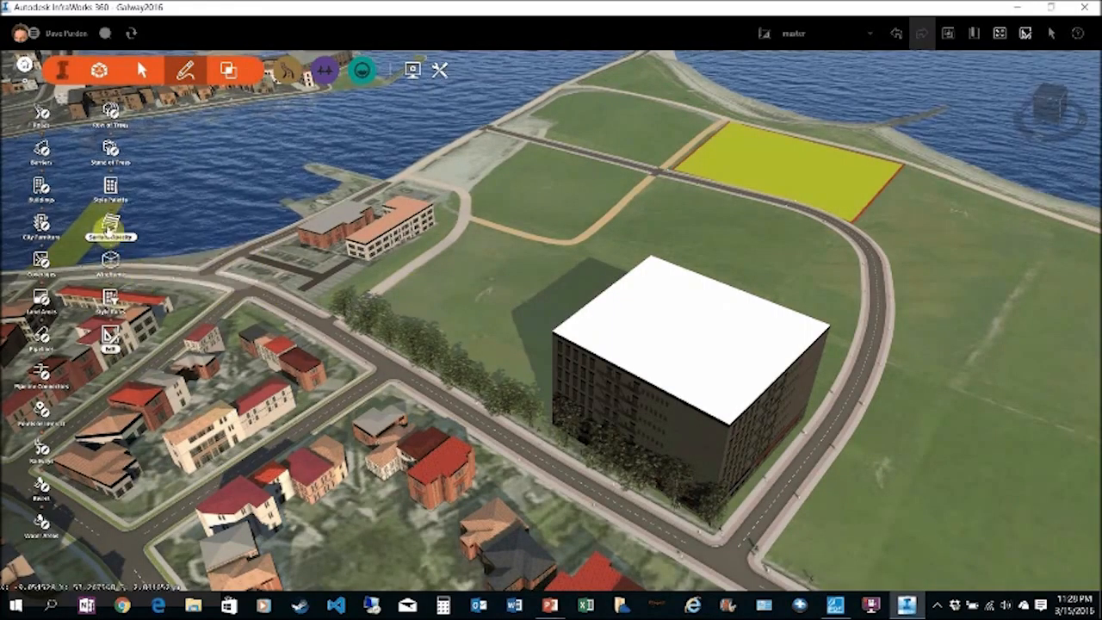
left_click(109, 228)
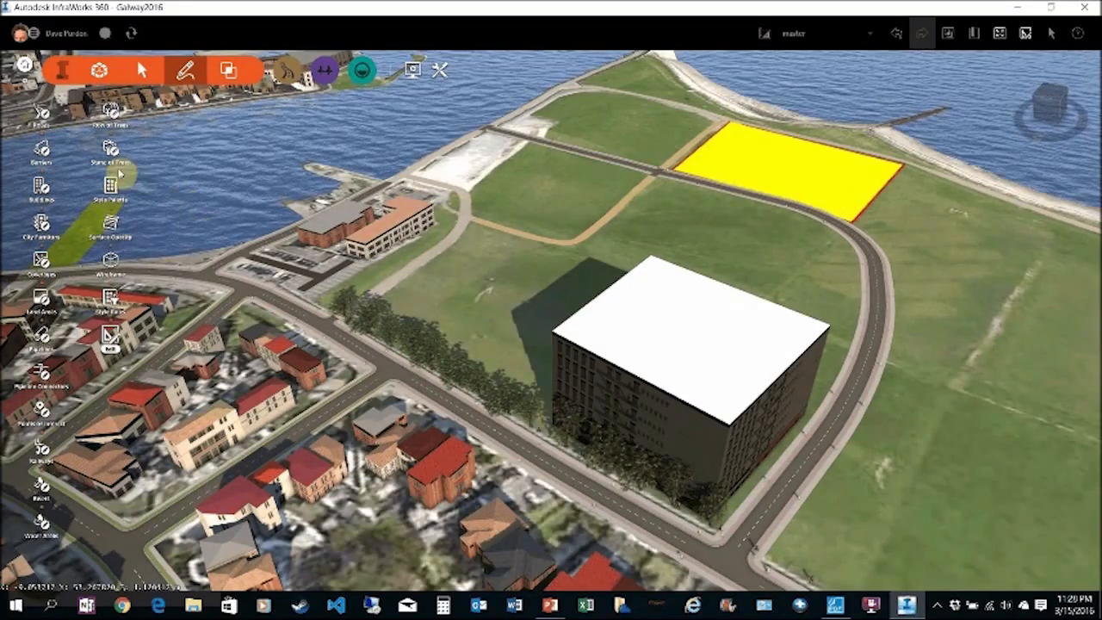
Review the style rules for coverage areas and close the rules.
left_click(110, 297)
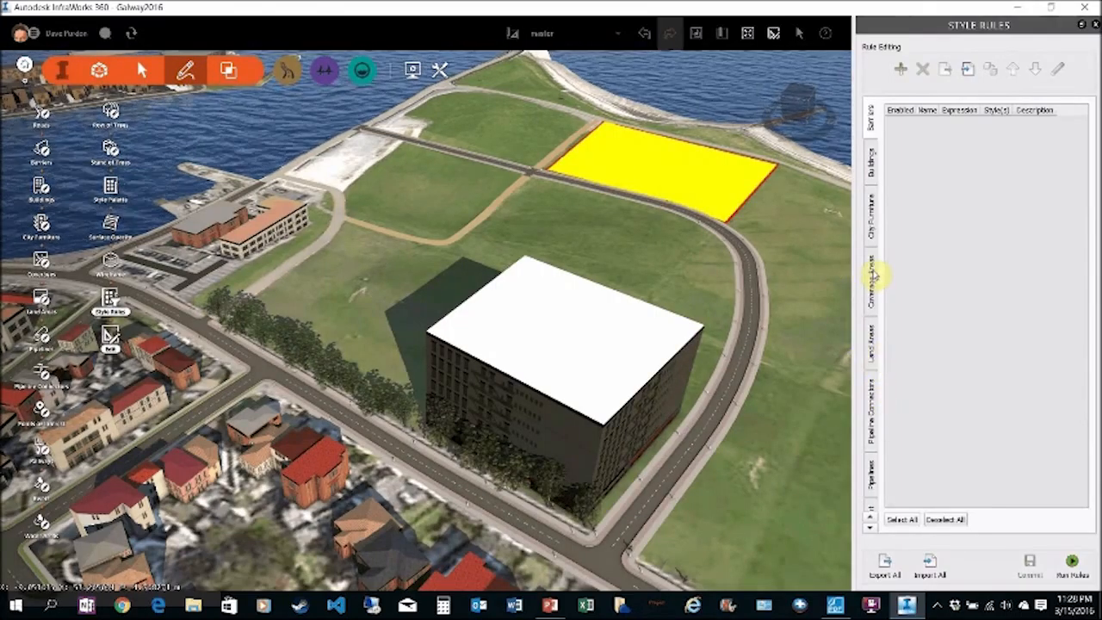
left_click(871, 276)
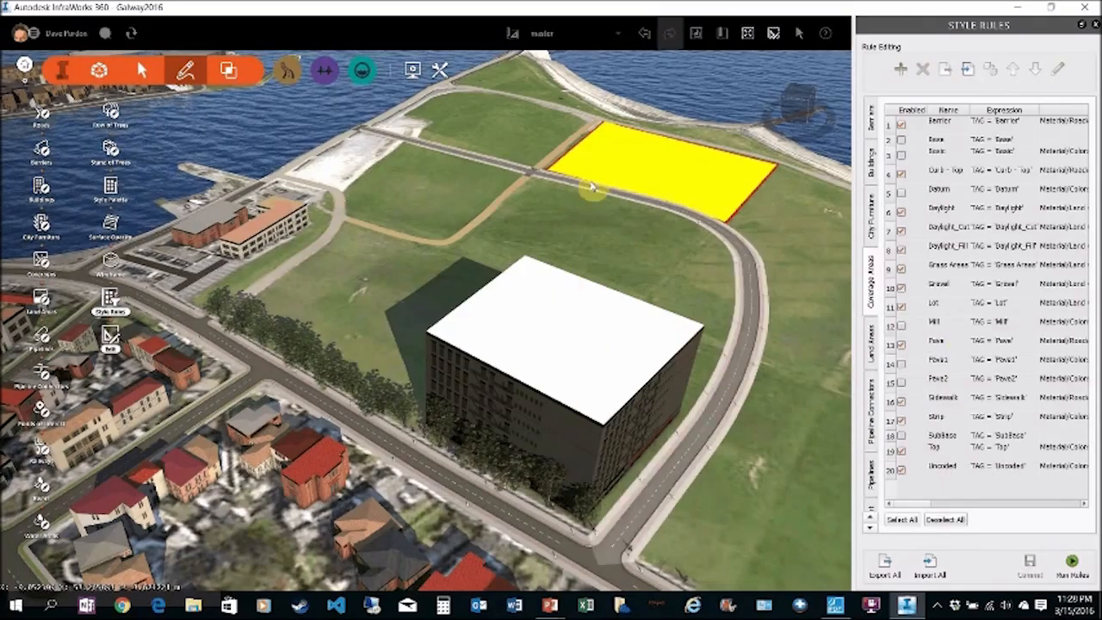
middle_click_drag(481, 241, 592, 239)
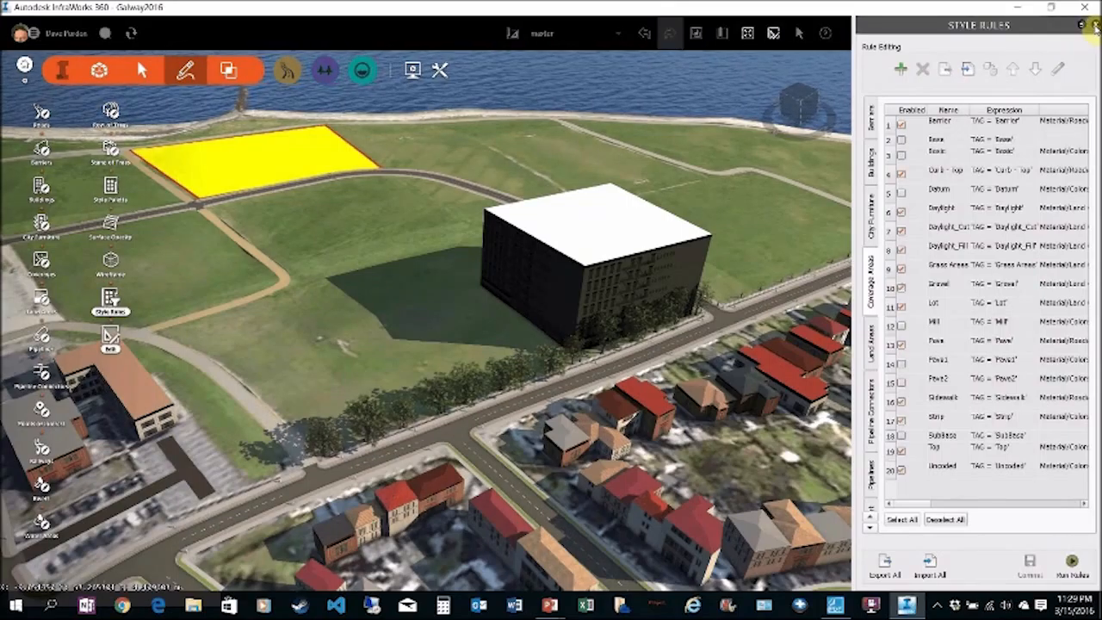
left_click(1094, 27)
Add a new proposal named "roads" to the model.
middle_click_drag(534, 332, 505, 355)
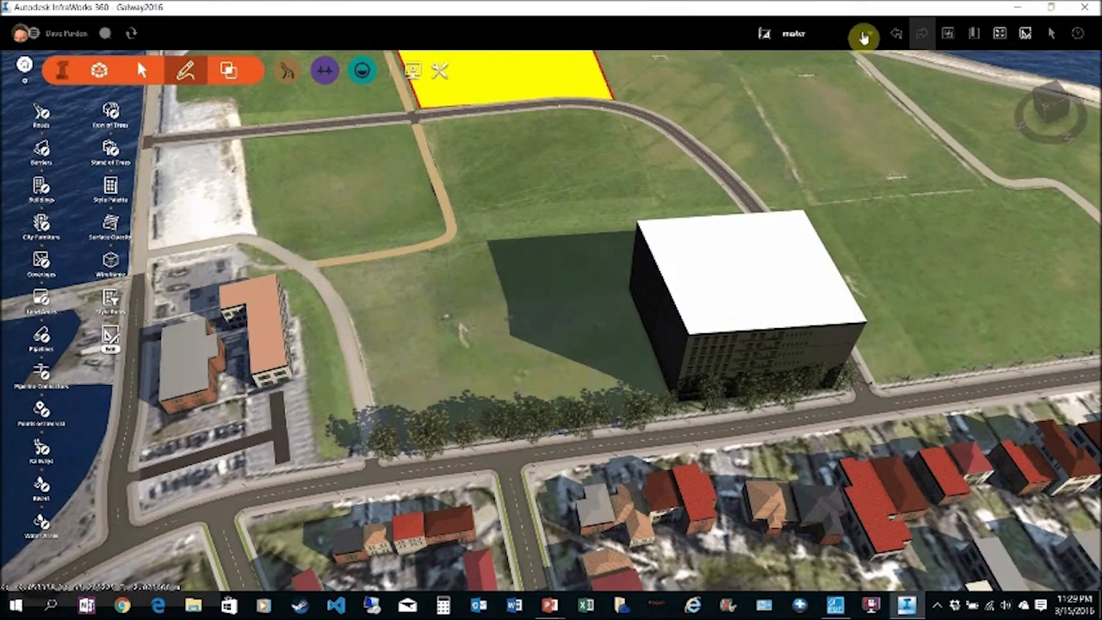
left_click(870, 34)
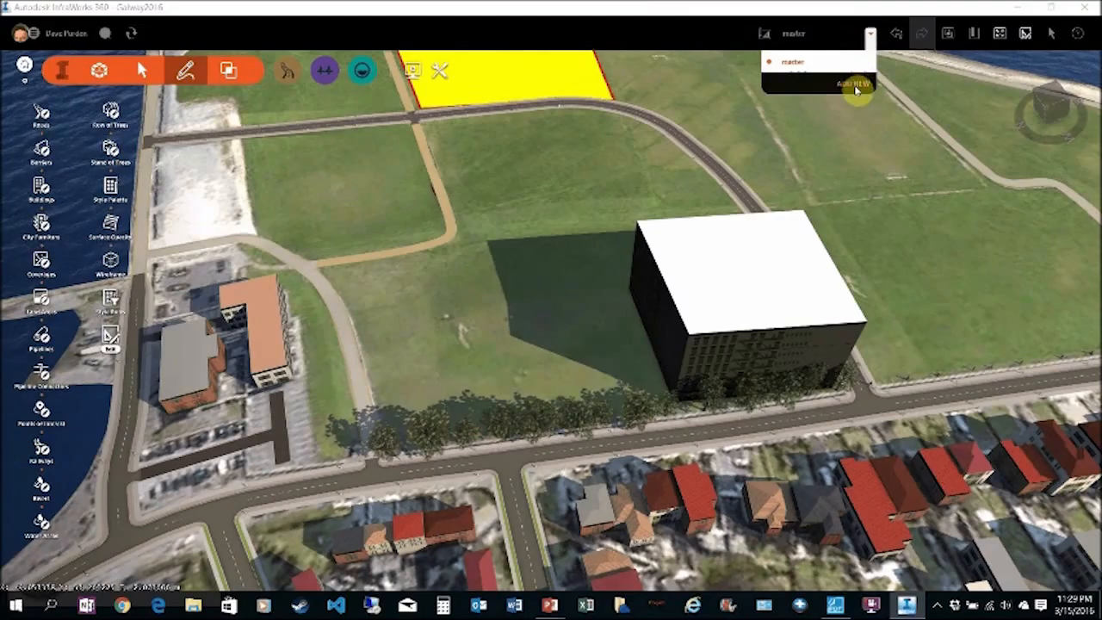
left_click(856, 83)
left_click(491, 300)
type("roads")
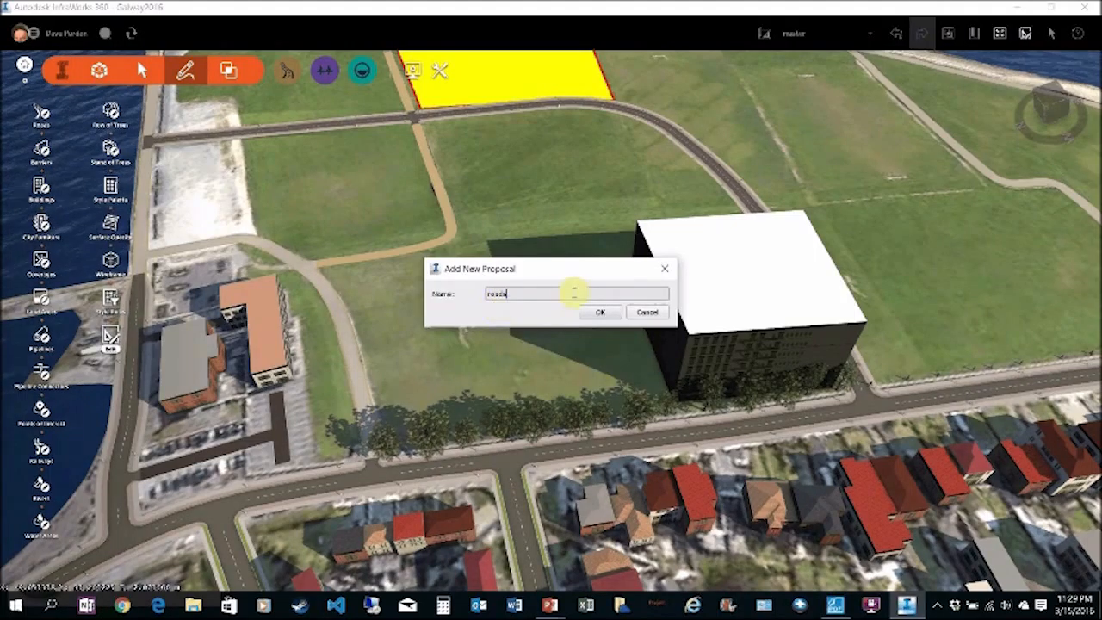
left_click(599, 311)
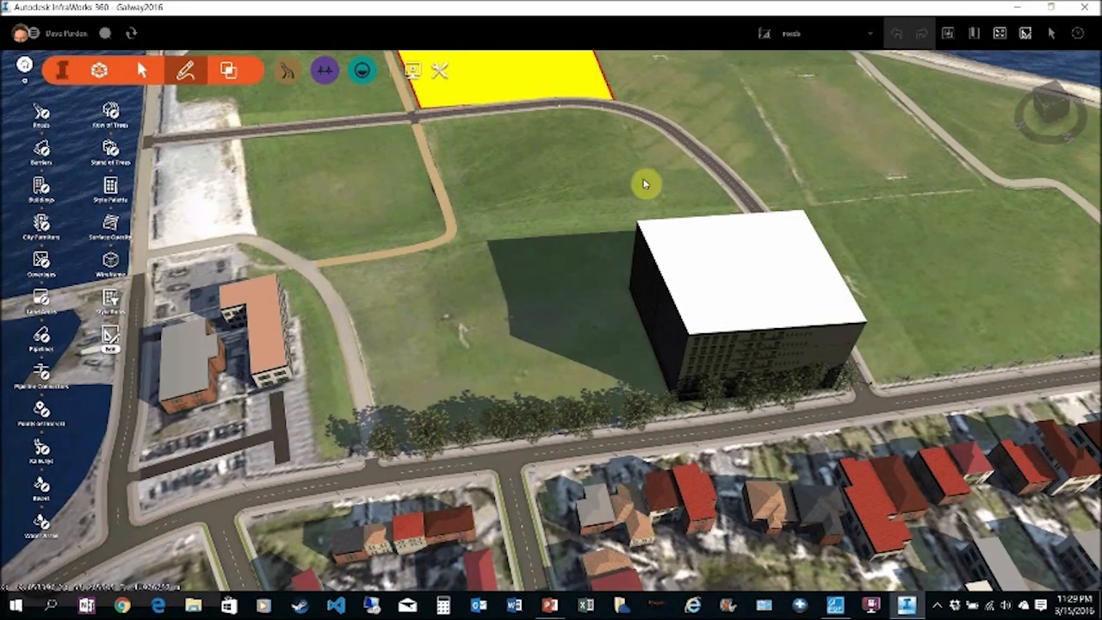
Delete the large building and the curved road from the roads proposal.
scroll(638, 215, "up", 2)
left_click(711, 287)
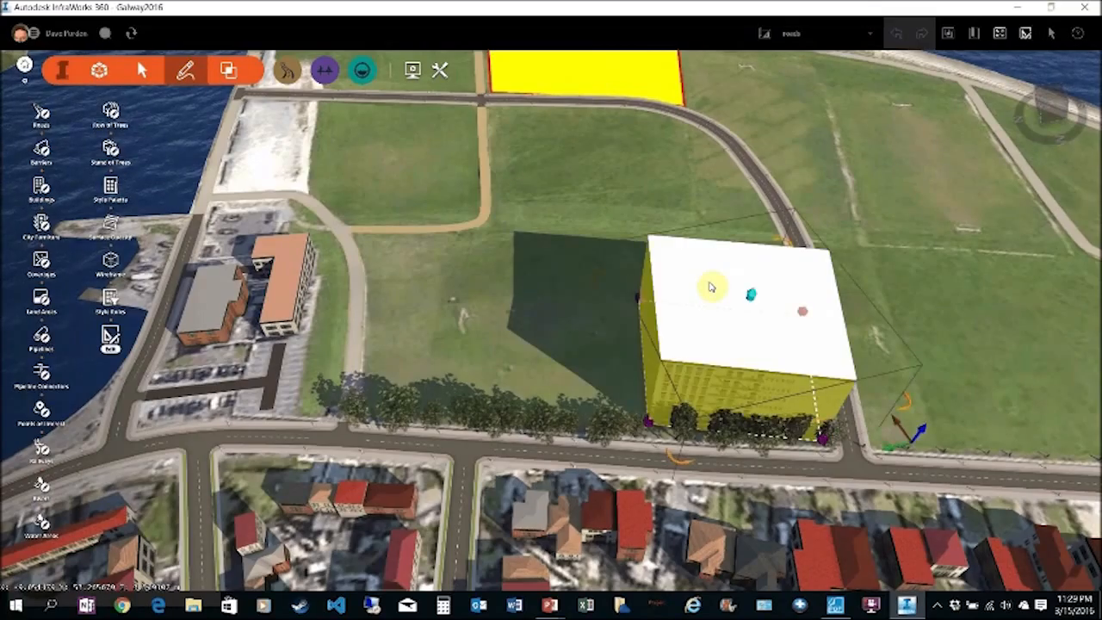
key("Delete")
left_click(807, 273)
key("Delete")
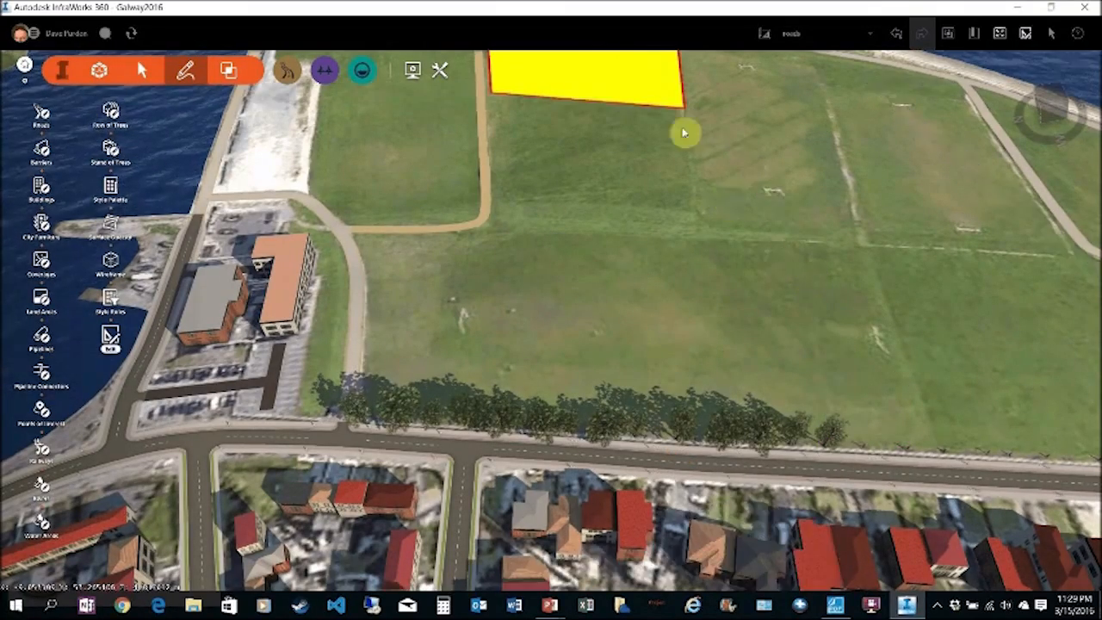
Delete the yellow area in the field and the row of trees along the street.
left_click(652, 102)
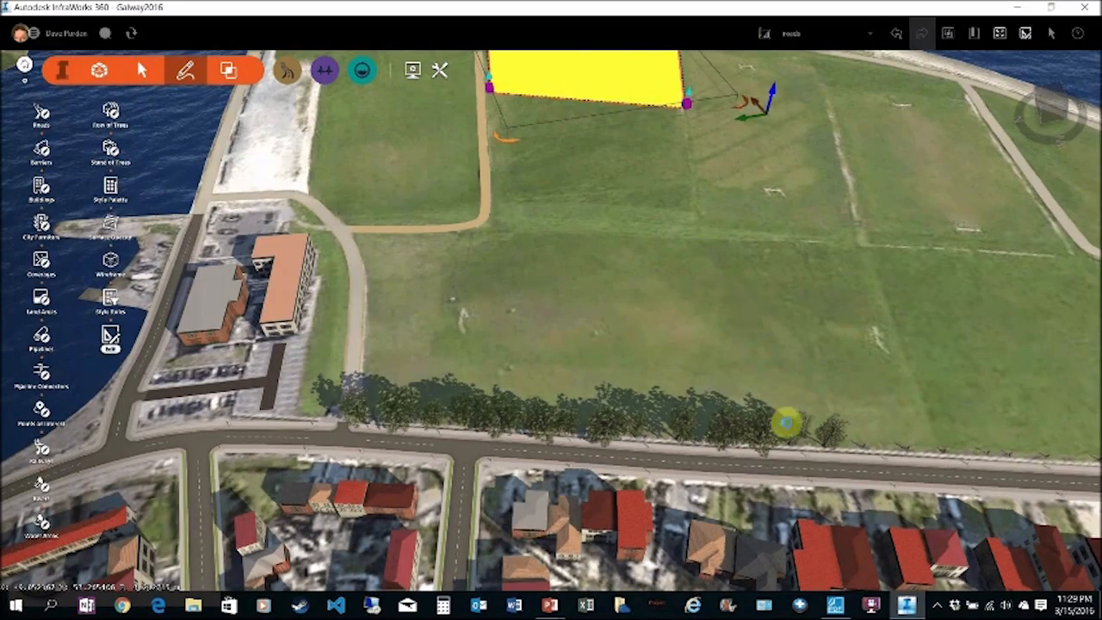
left_click_drag(751, 357, 765, 428)
double_click(765, 427)
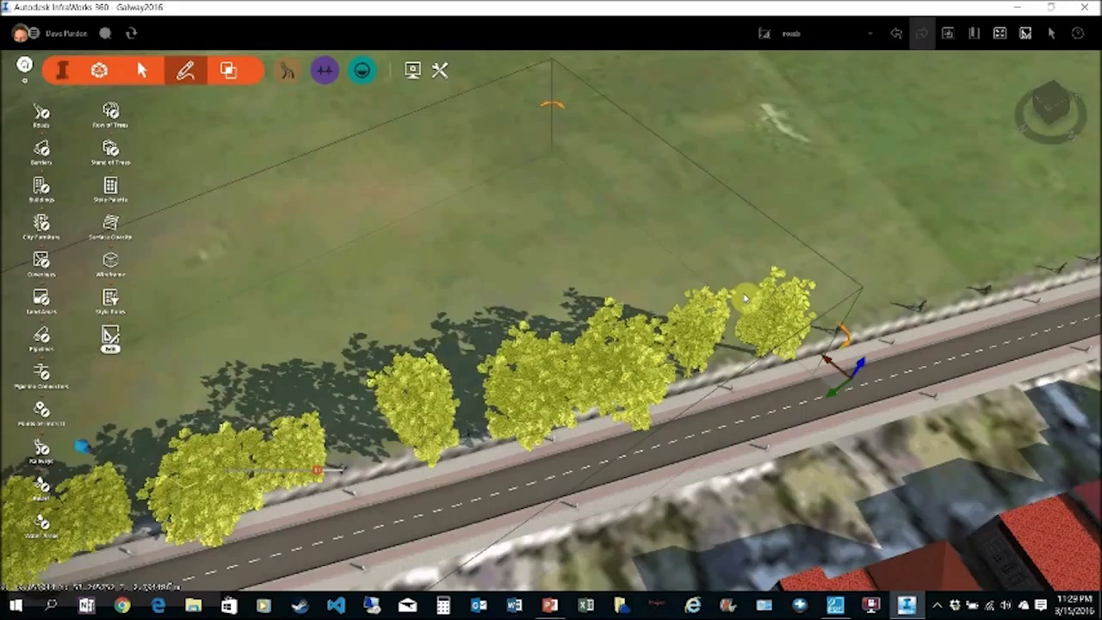
scroll(742, 291, "down", 5)
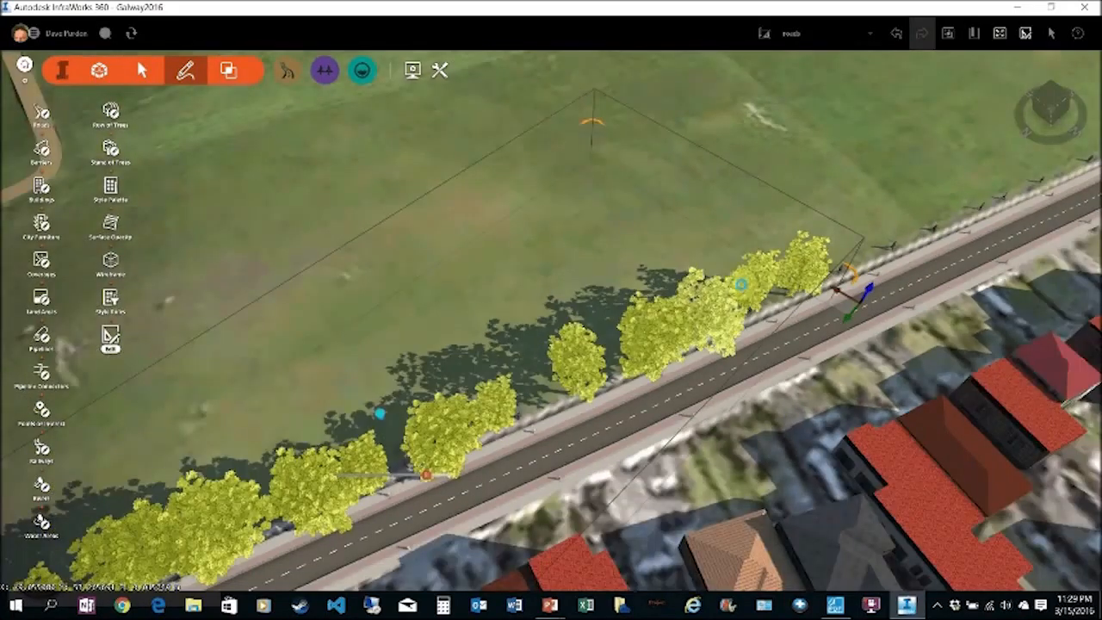
left_click(740, 288)
scroll(745, 290, "down", 6)
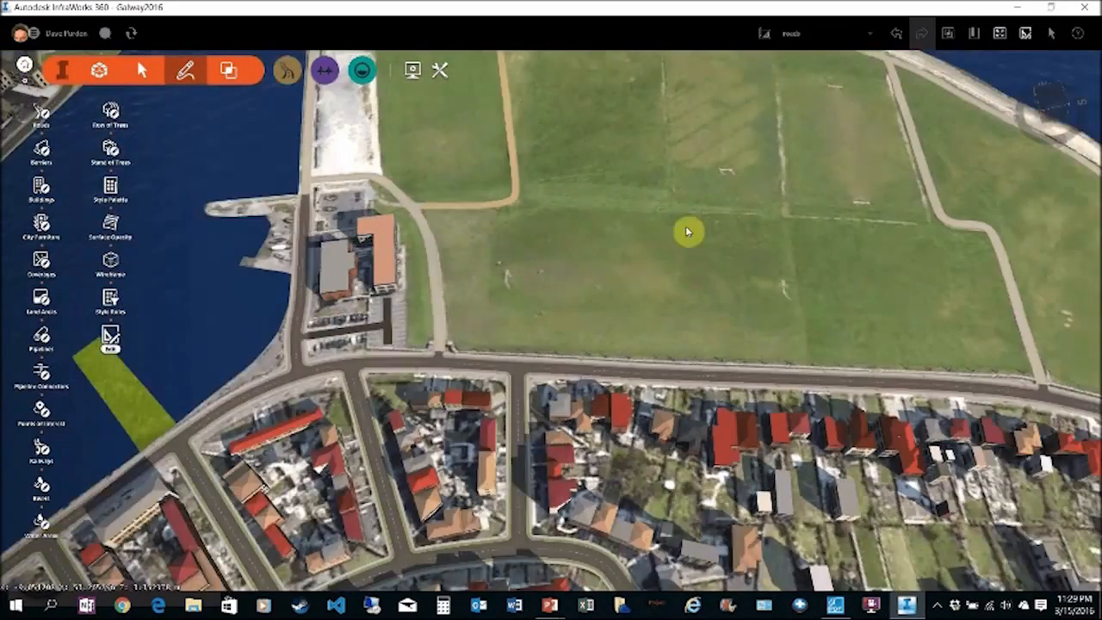
Switch the model to the master proposal to compare its design, and return to the roads proposal.
left_click_drag(689, 230, 674, 354)
left_click(871, 37)
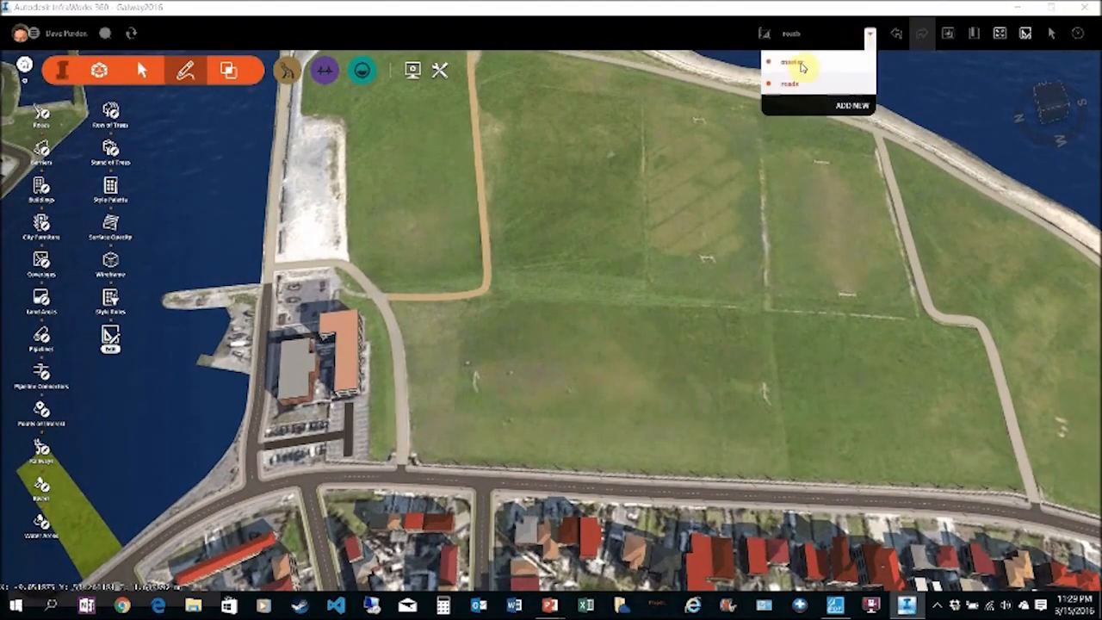
left_click(797, 64)
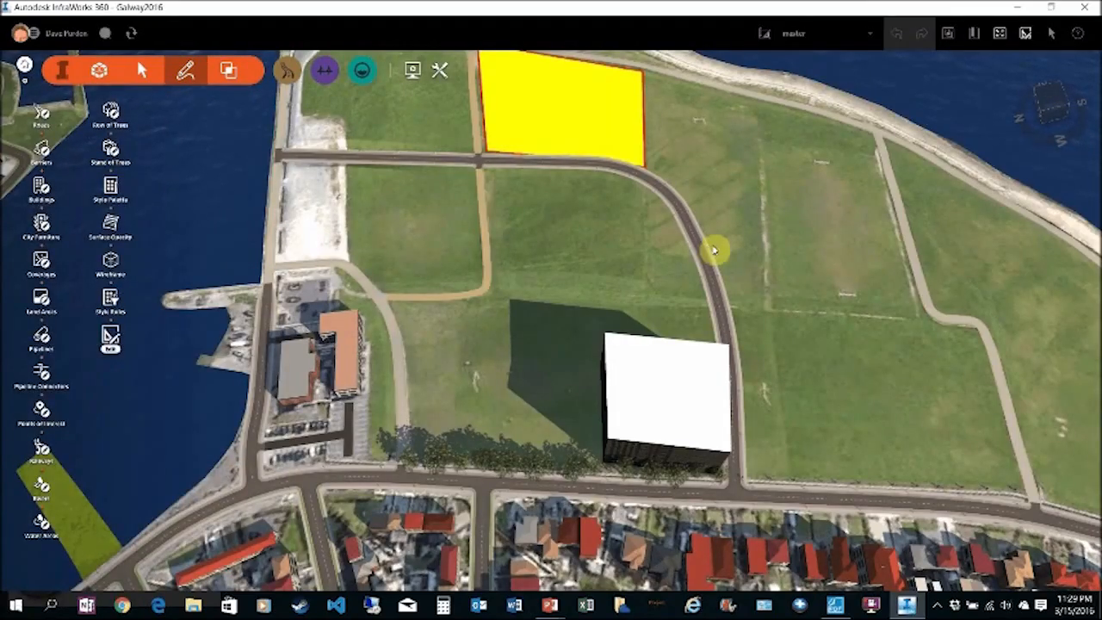
left_click(870, 37)
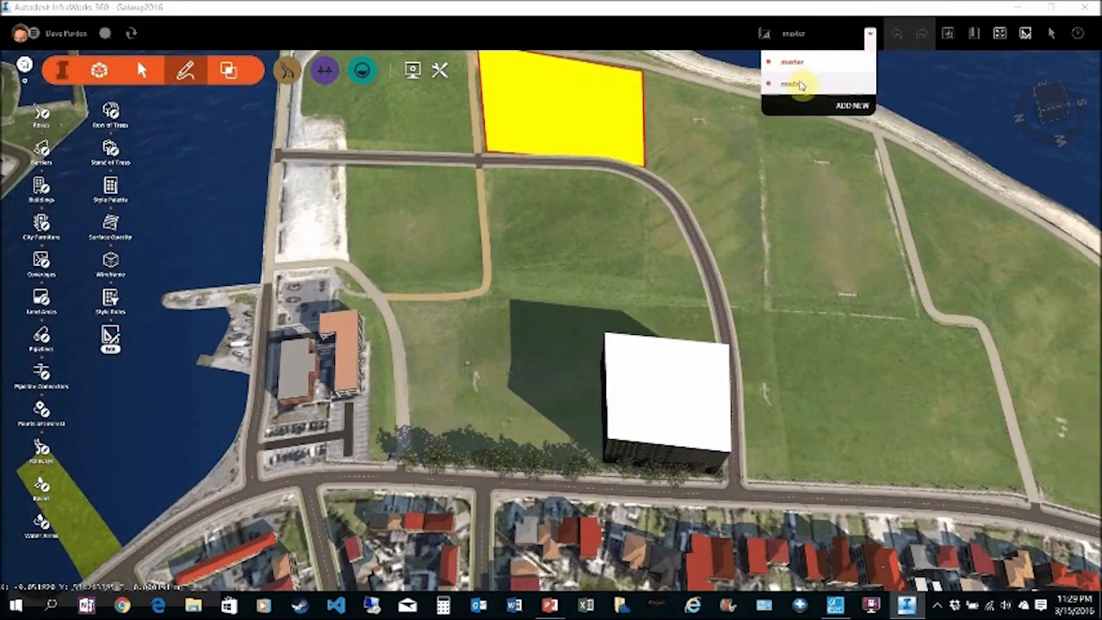
left_click(791, 64)
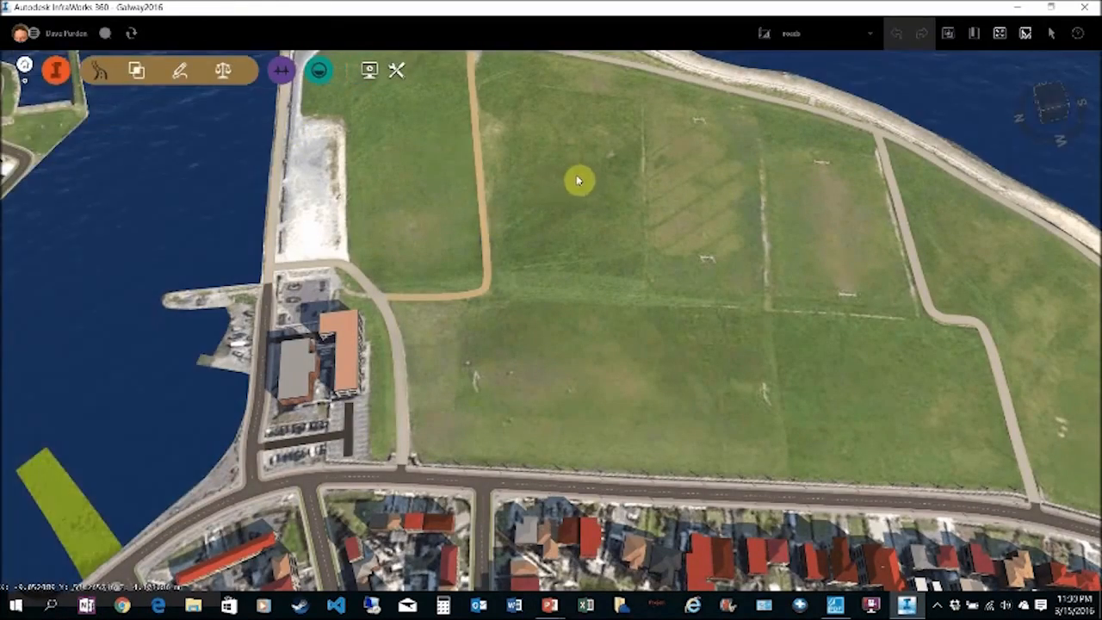
Look through the roadway tool sets for analysing, designing and reviewing roads.
left_click(137, 73)
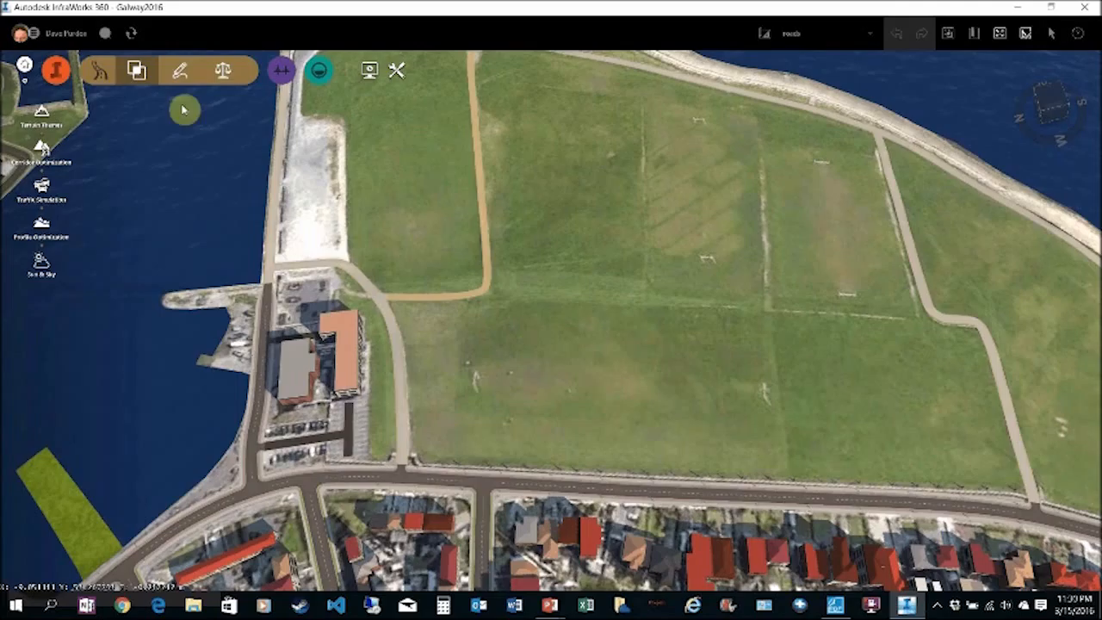
left_click(180, 74)
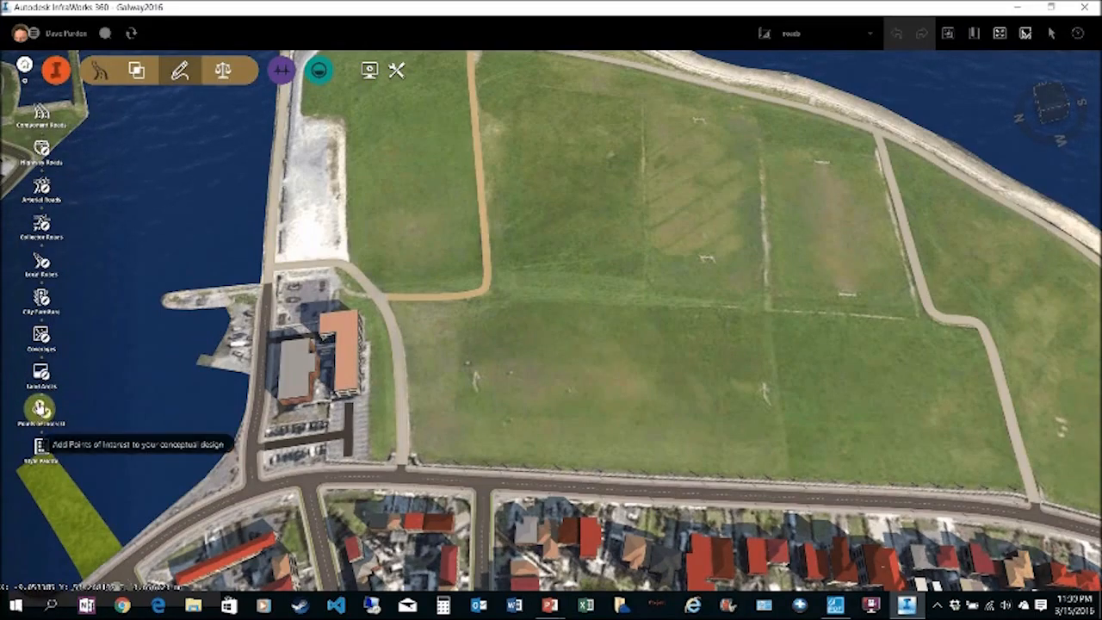
left_click(223, 72)
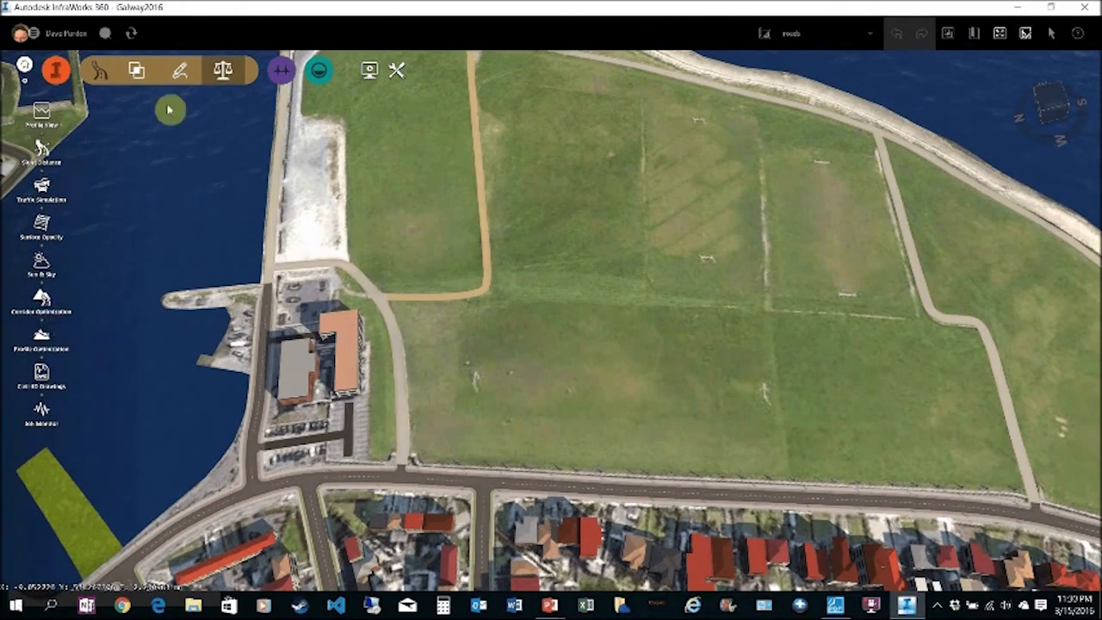
left_click(180, 73)
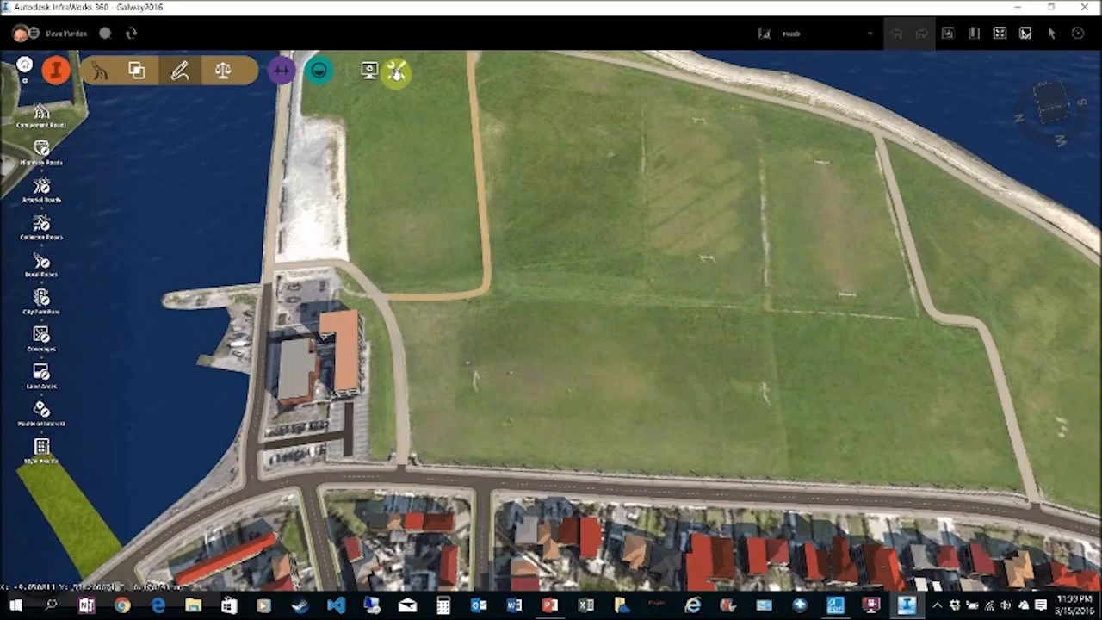
Open the model properties and set the user coordinate system to ITM.
left_click(396, 72)
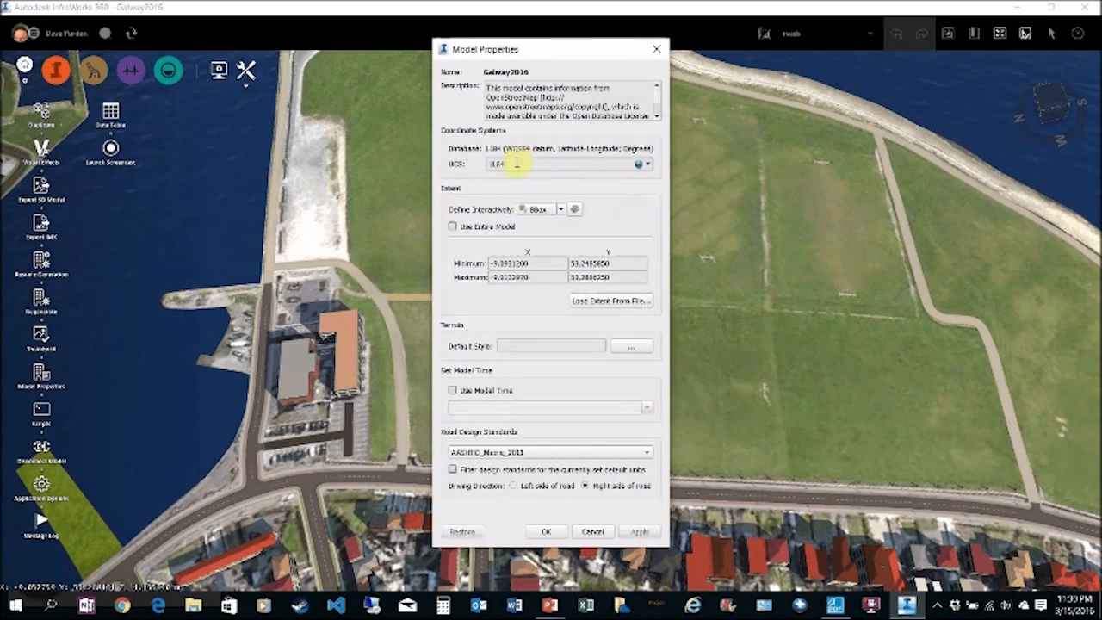
left_click(647, 164)
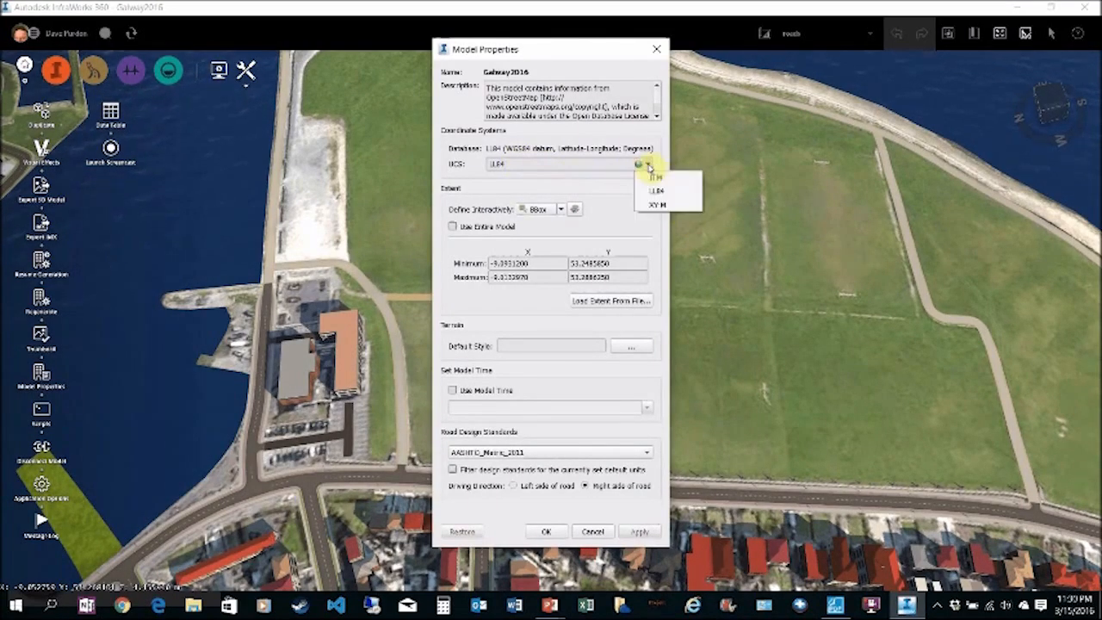
left_click(657, 179)
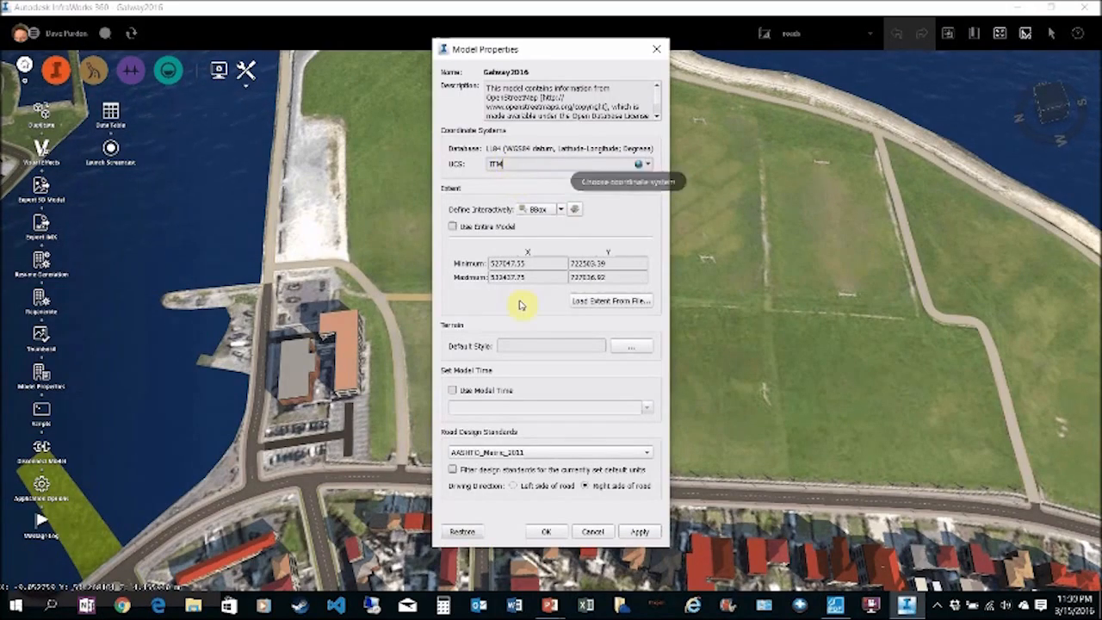
Set the road design standards to DMRB_Metric with driving on the left side of the road, and apply the model properties.
left_click(541, 459)
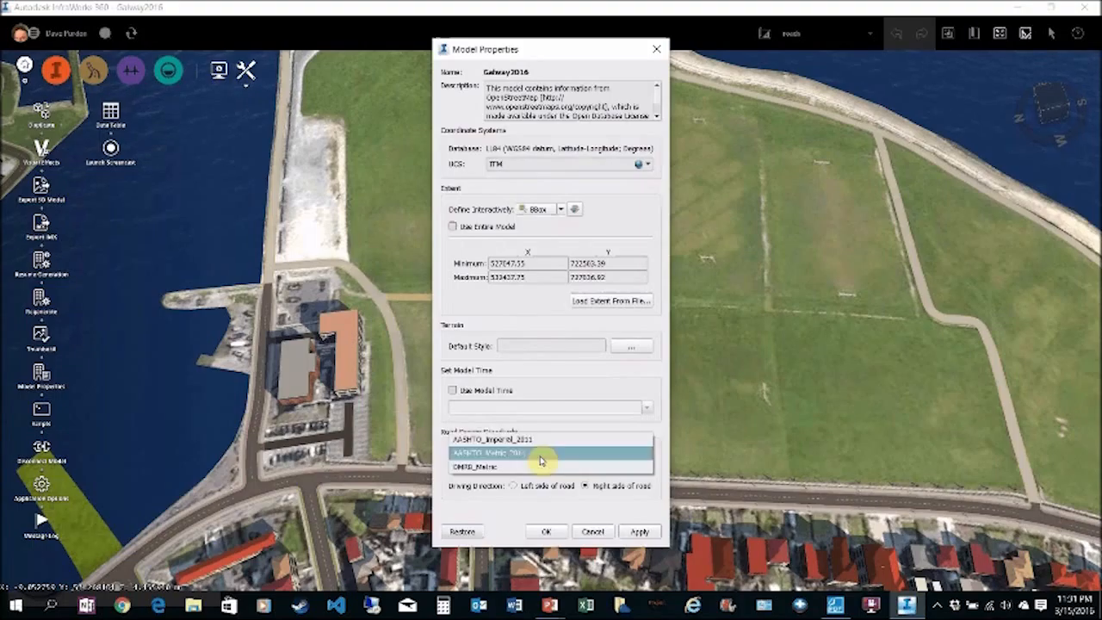
left_click(470, 467)
left_click(516, 487)
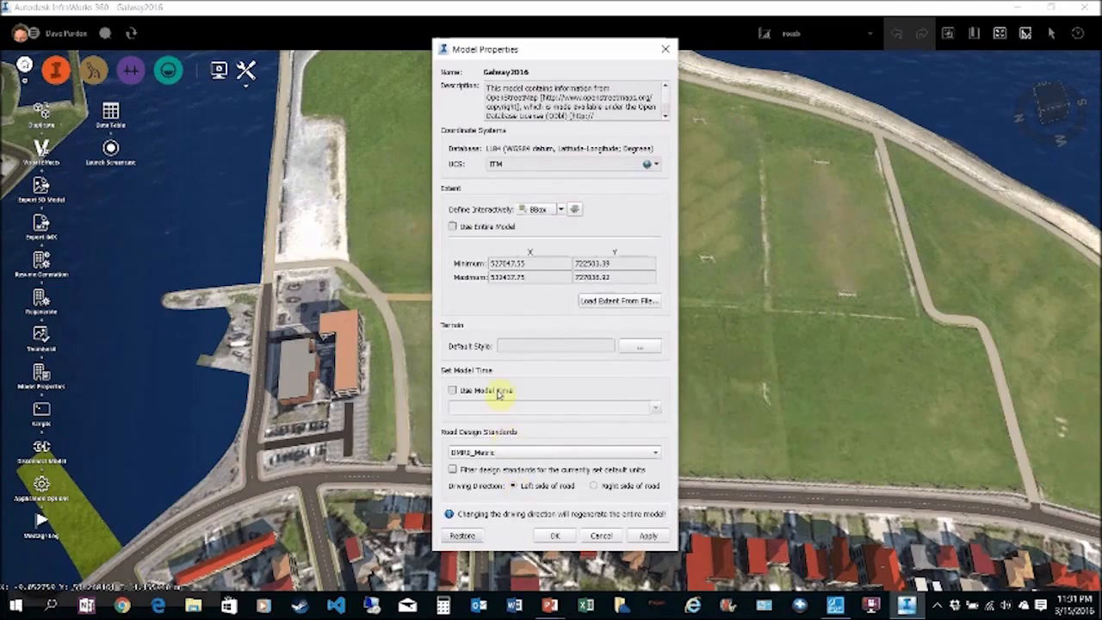
left_click(646, 537)
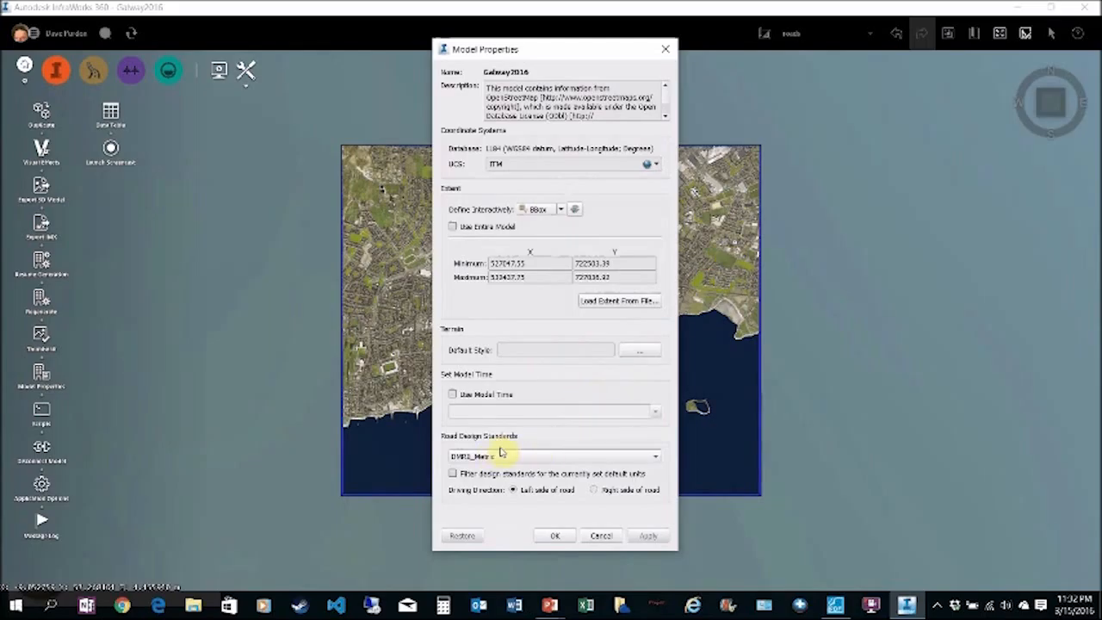
left_click(567, 539)
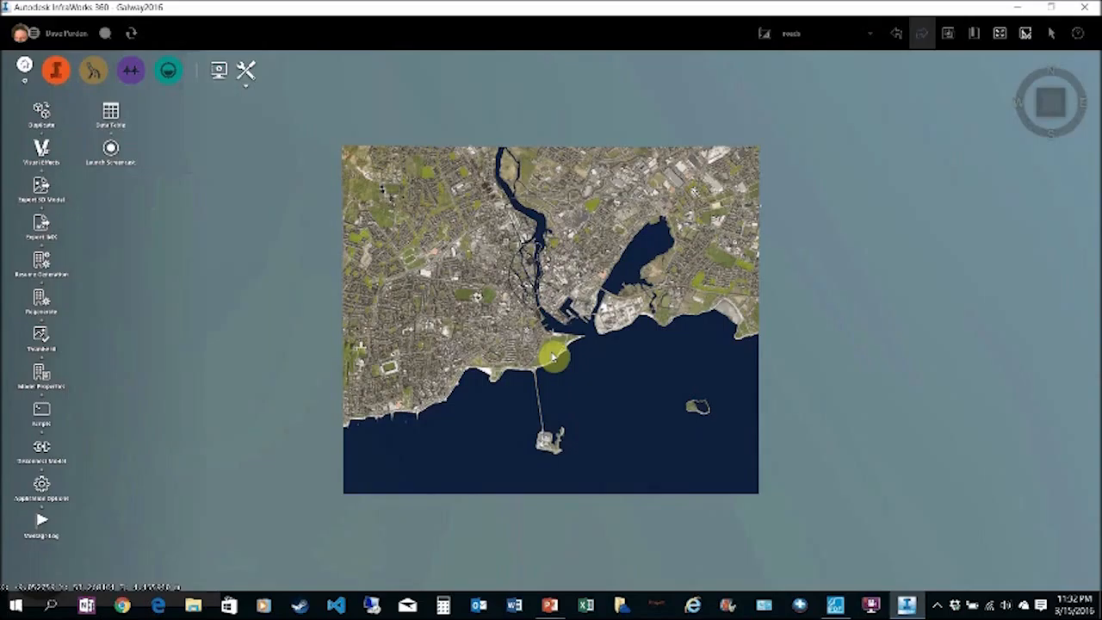
Start a new local road on the open coastal field using the Street > Interstate > Street 2 Lane style.
scroll(554, 357, "up", 1)
scroll(553, 356, "up", 5)
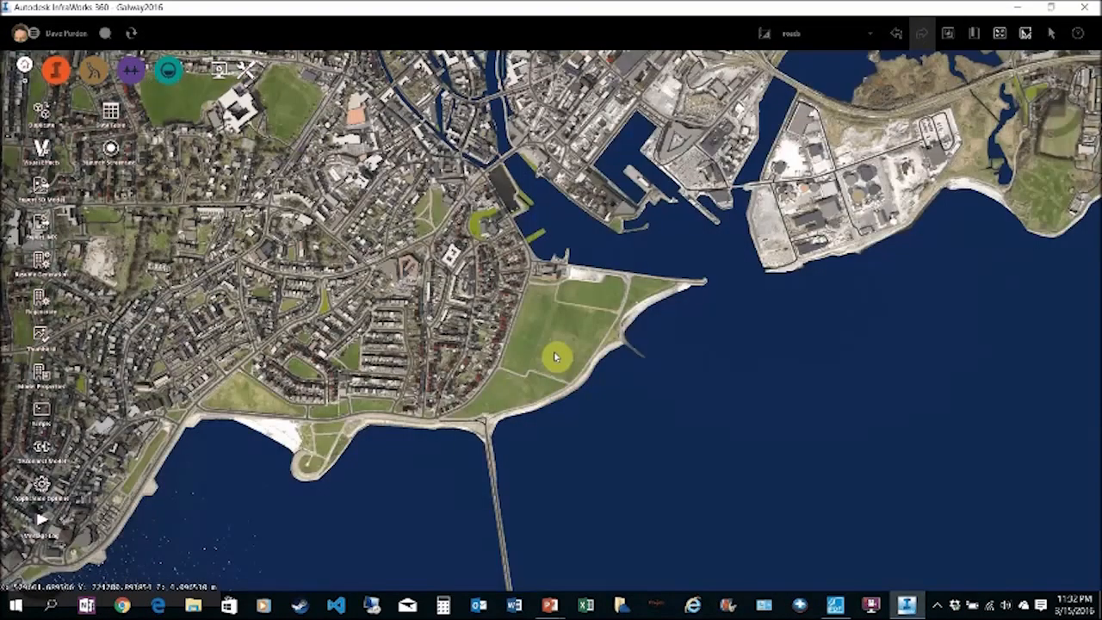
scroll(556, 358, "up", 3)
scroll(556, 357, "up", 5)
left_click_drag(557, 358, 127, 86)
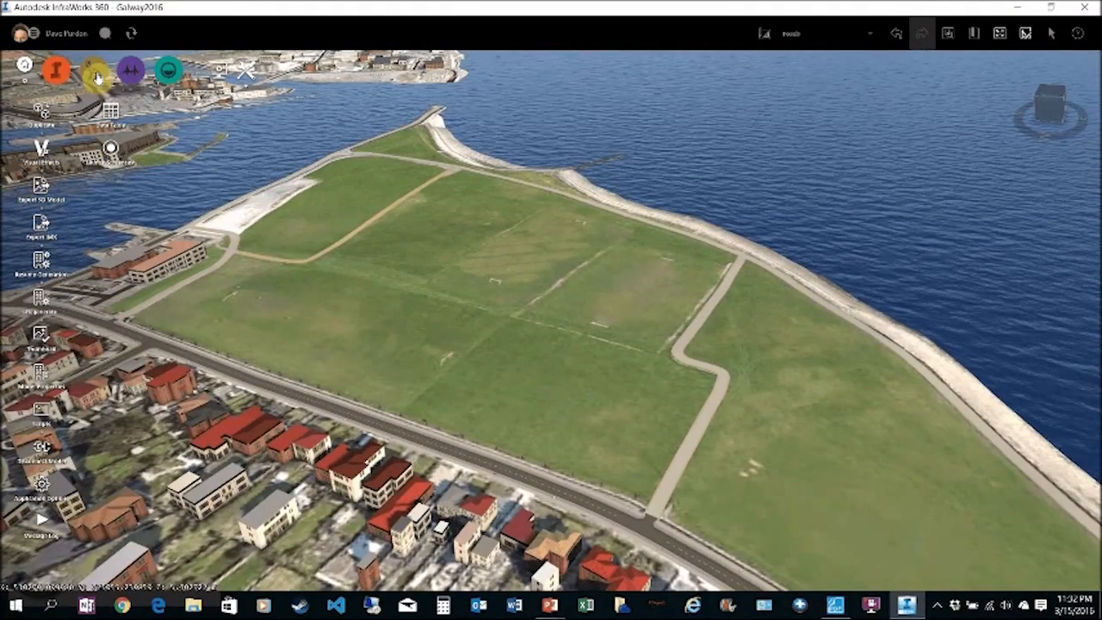
left_click(93, 70)
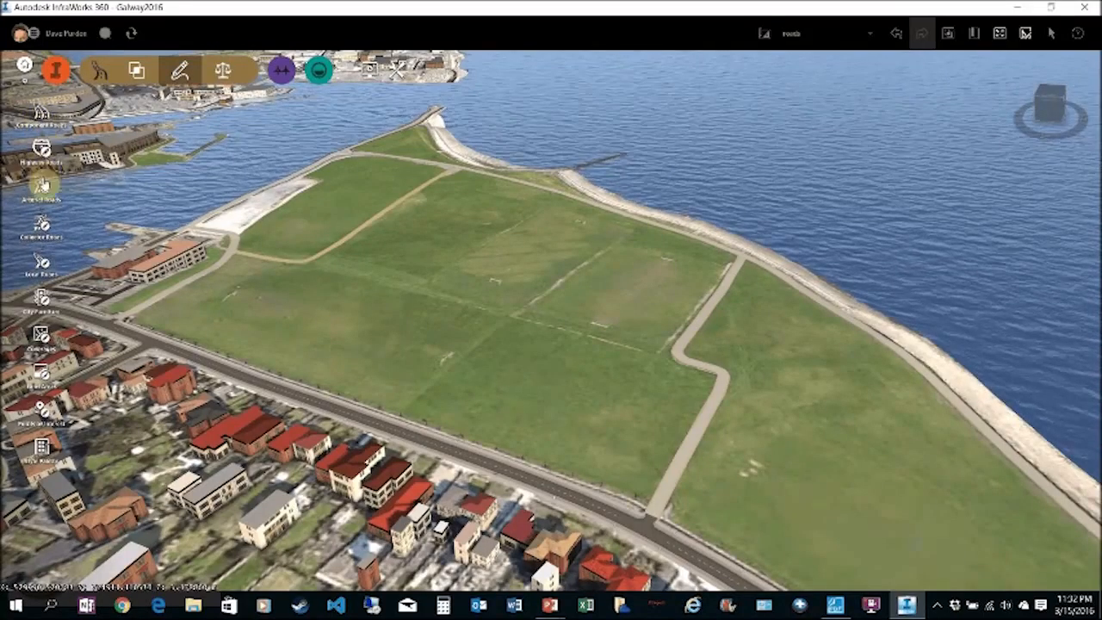
left_click(41, 267)
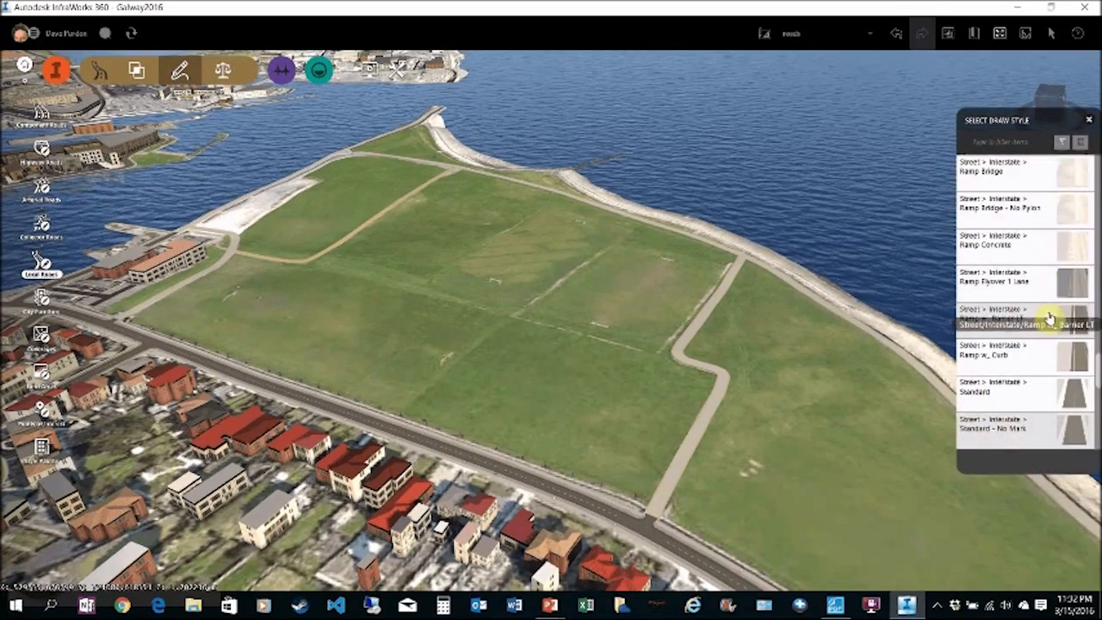
scroll(1049, 319, "down", 3)
scroll(1049, 319, "up", 3)
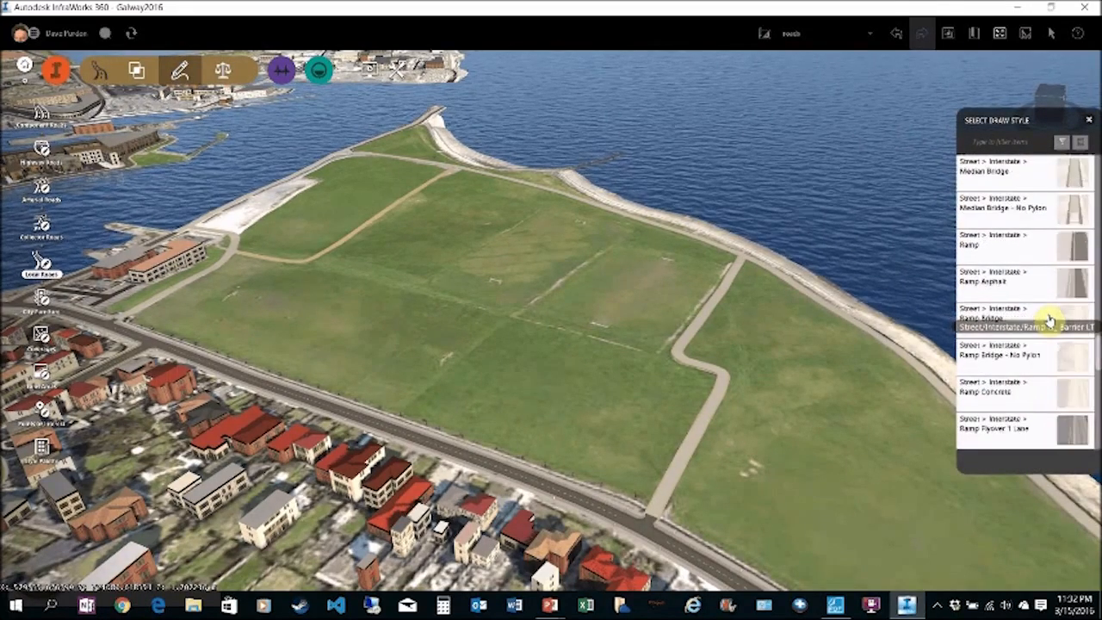
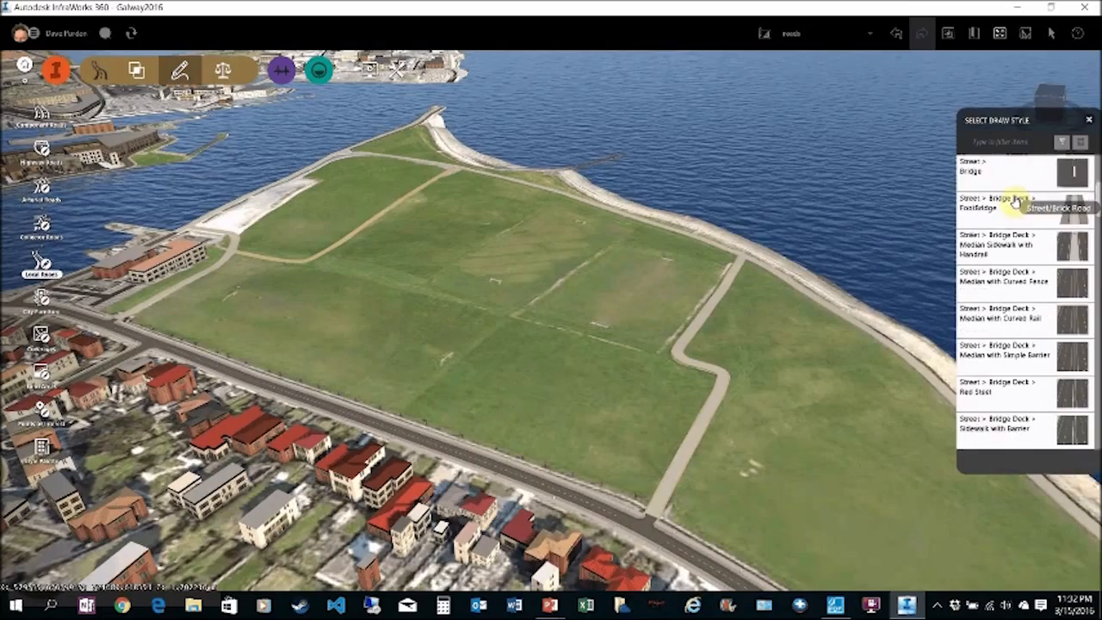
scroll(1016, 203, "down", 5)
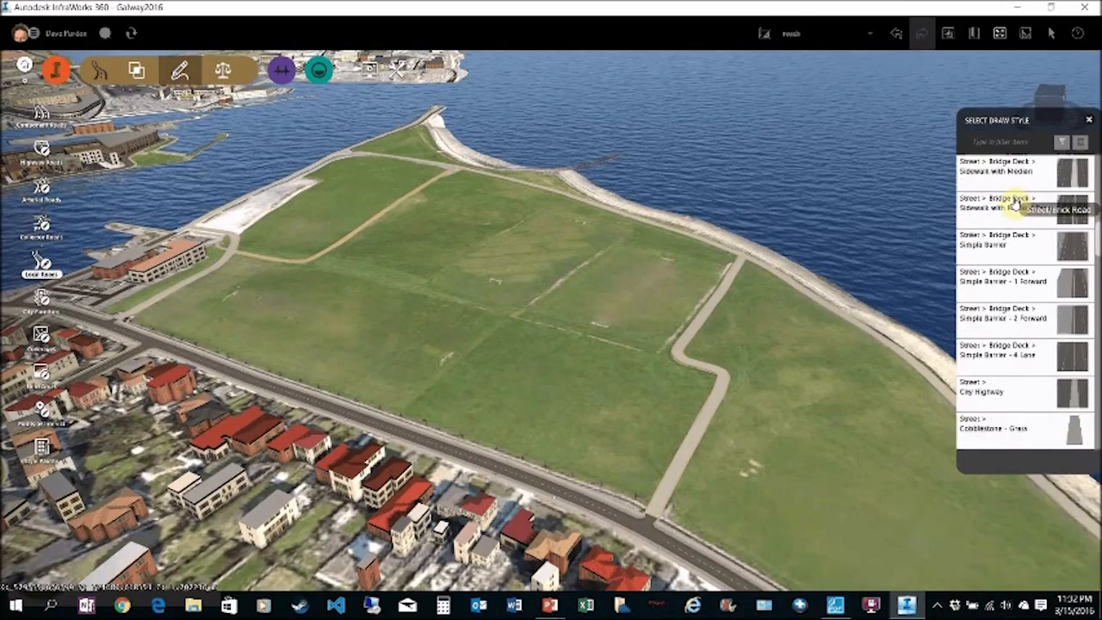
scroll(1017, 202, "down", 5)
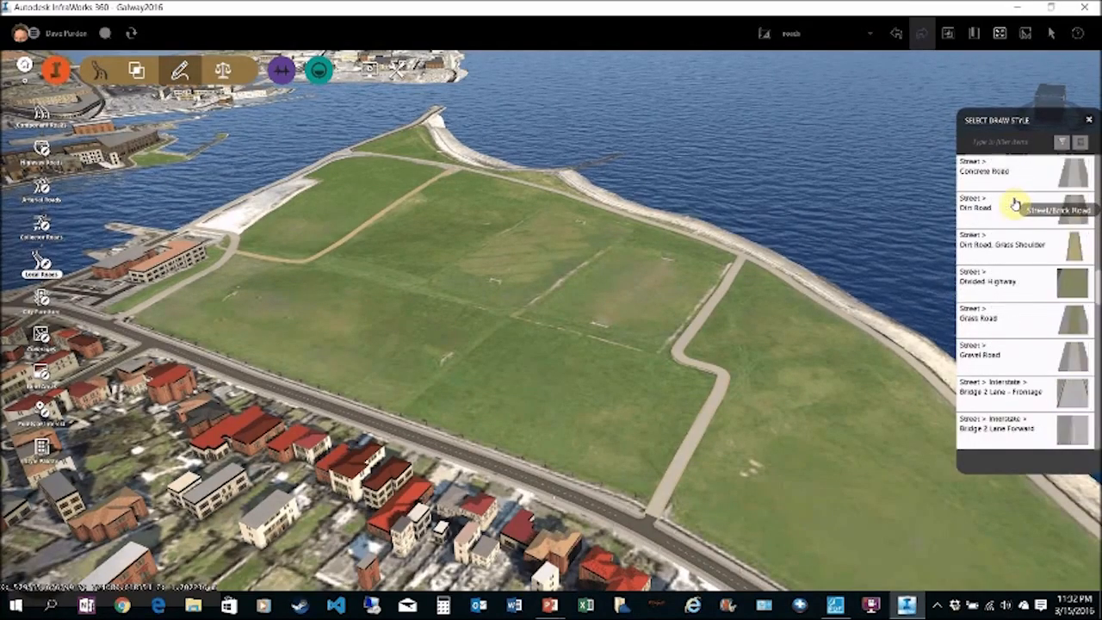
scroll(1016, 203, "down", 1)
scroll(1005, 327, "down", 1)
scroll(1005, 325, "down", 9)
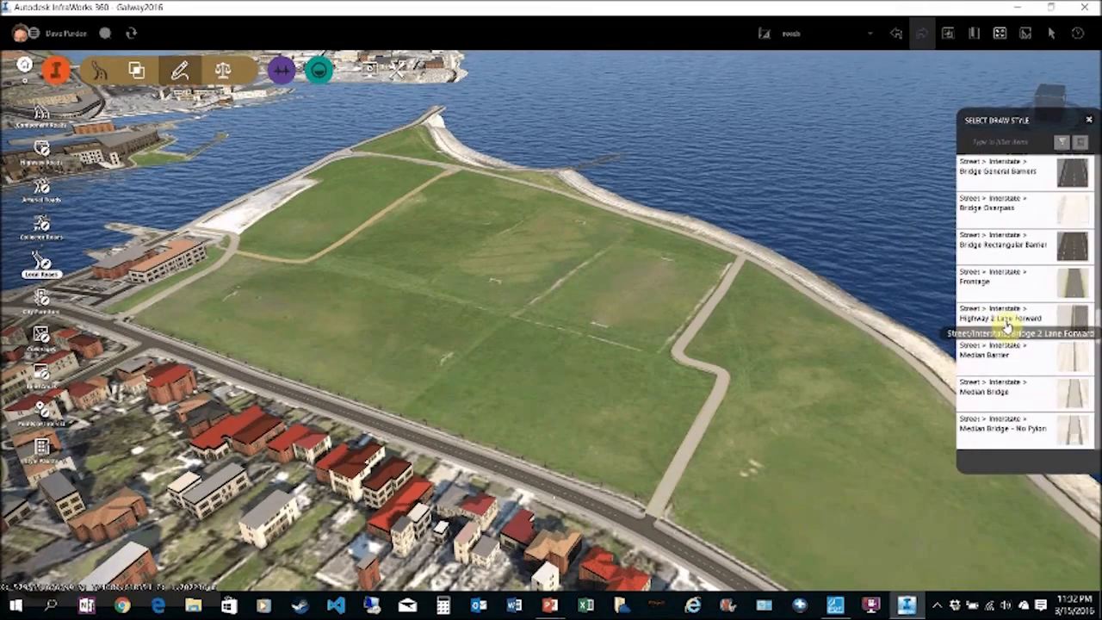
scroll(1008, 325, "down", 8)
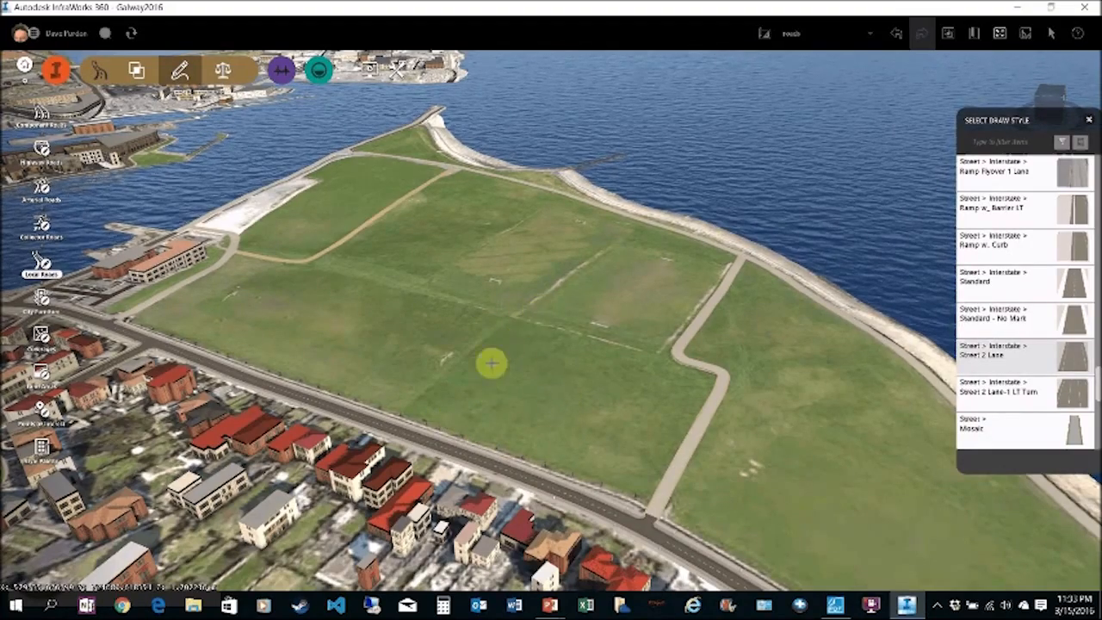
Draw a curved local road about 263 m long across the field, from beside the main street towards the tan path.
left_click(474, 422)
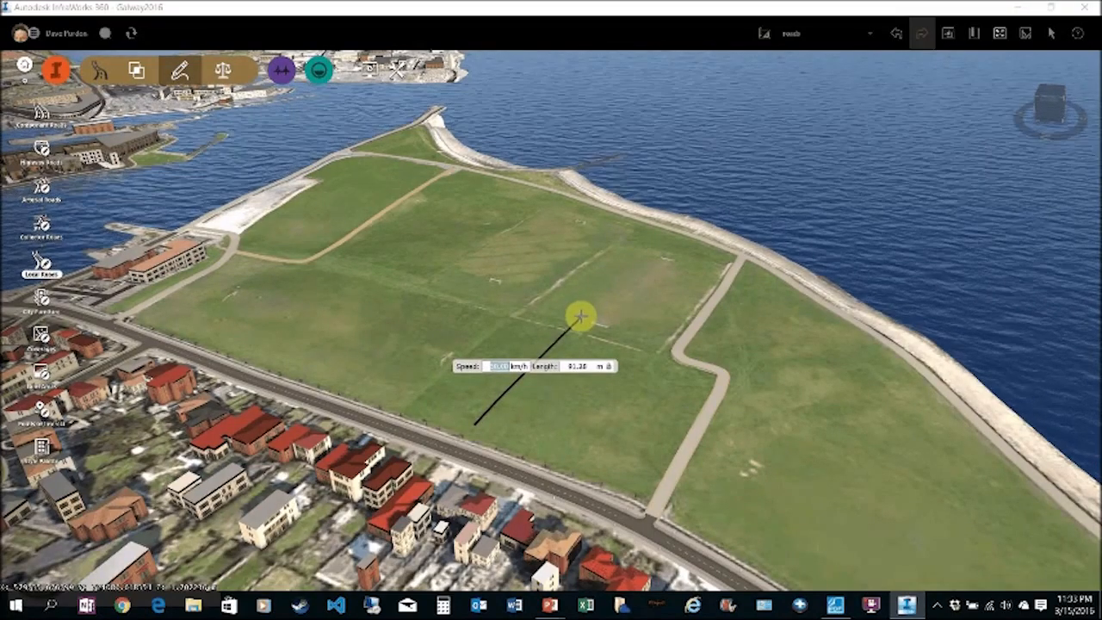
left_click(560, 334)
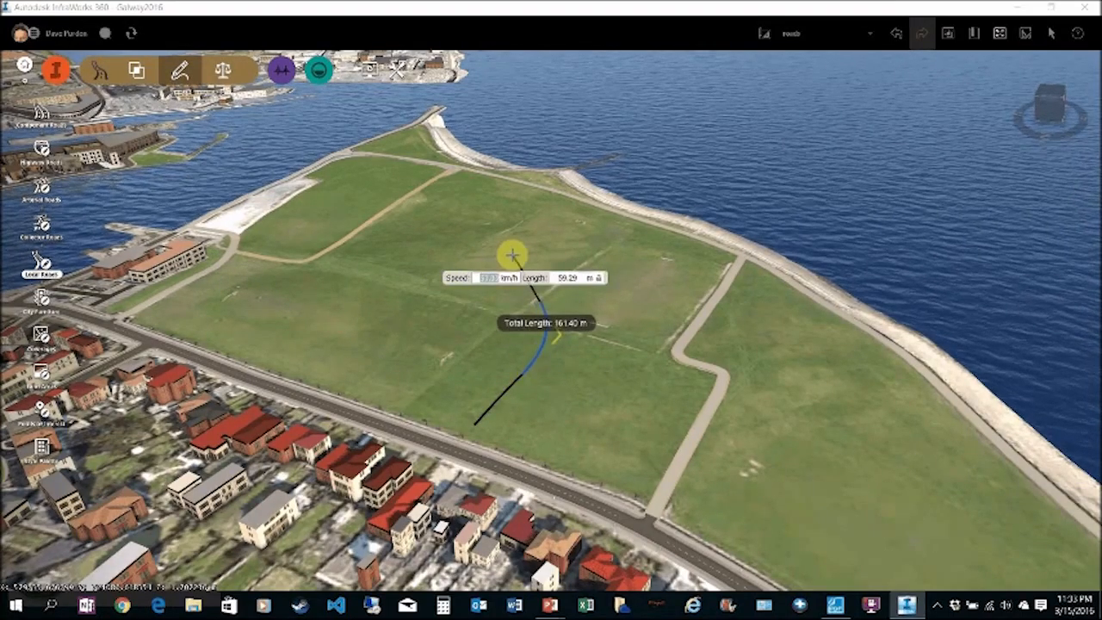
left_click(513, 255)
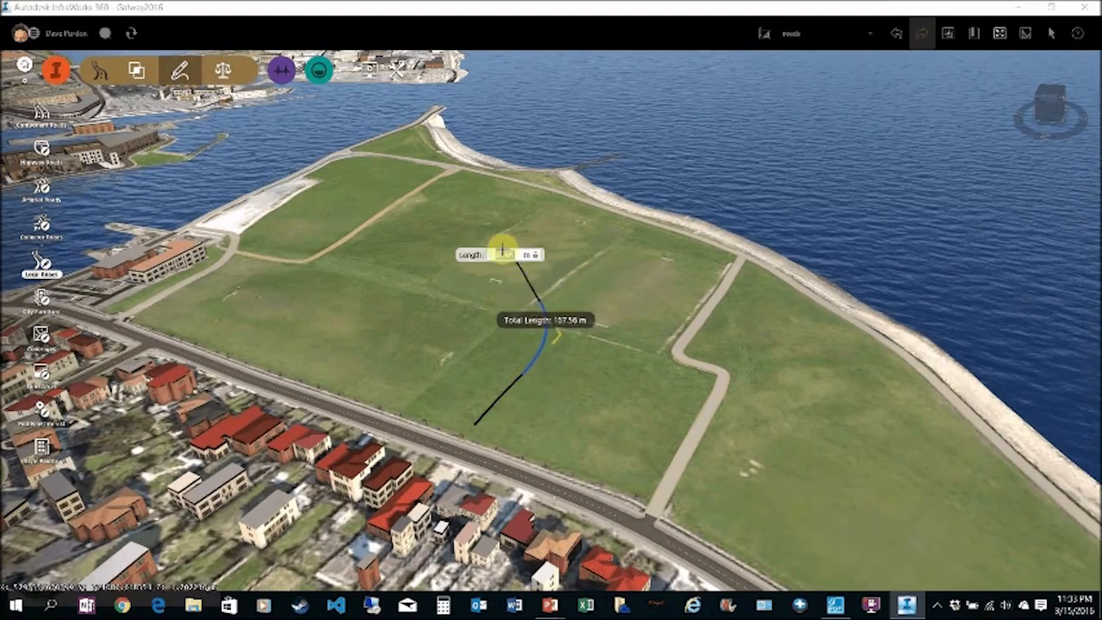
left_click(392, 218)
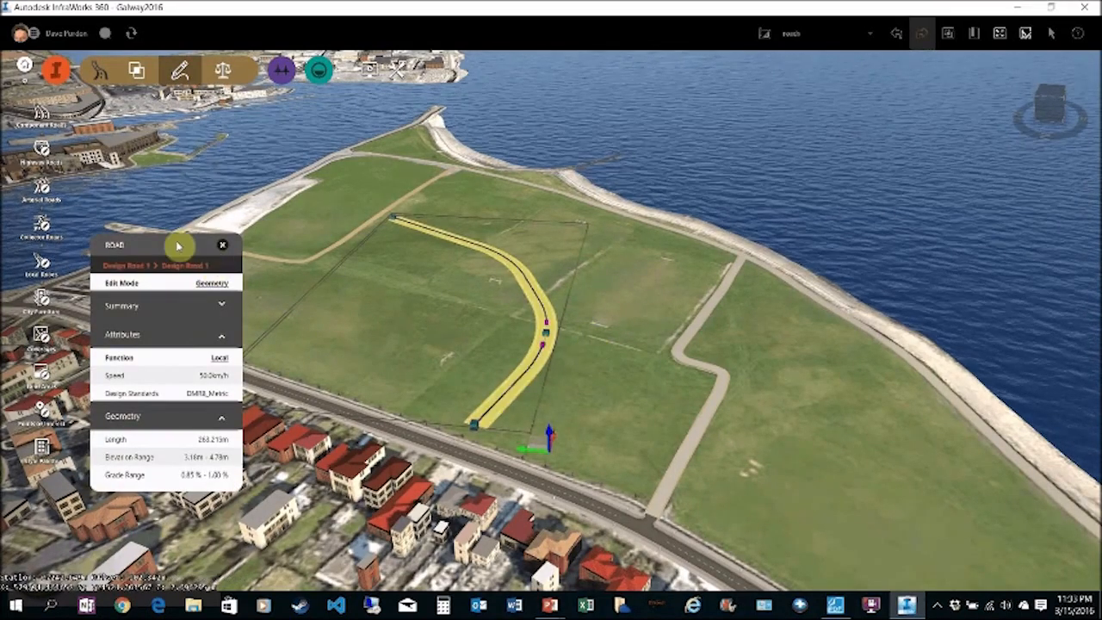
left_click_drag(178, 246, 823, 141)
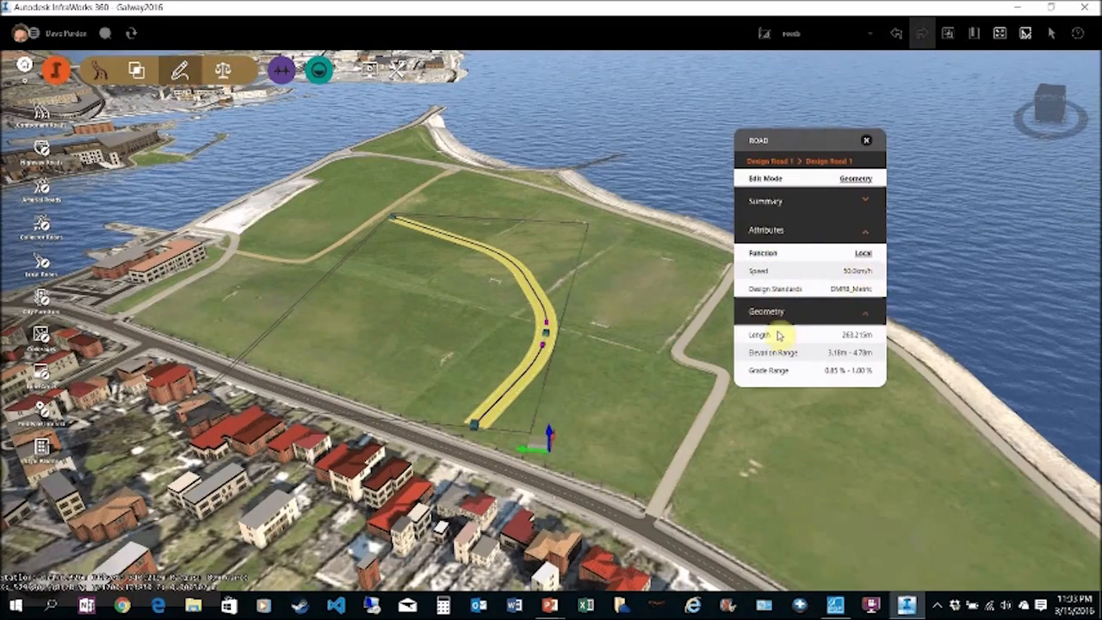
Change the new local road's edit mode to Roadside Grading and set its grading method to Fixed Slope.
middle_click_drag(574, 377, 522, 371, "shift")
scroll(523, 370, "up", 3)
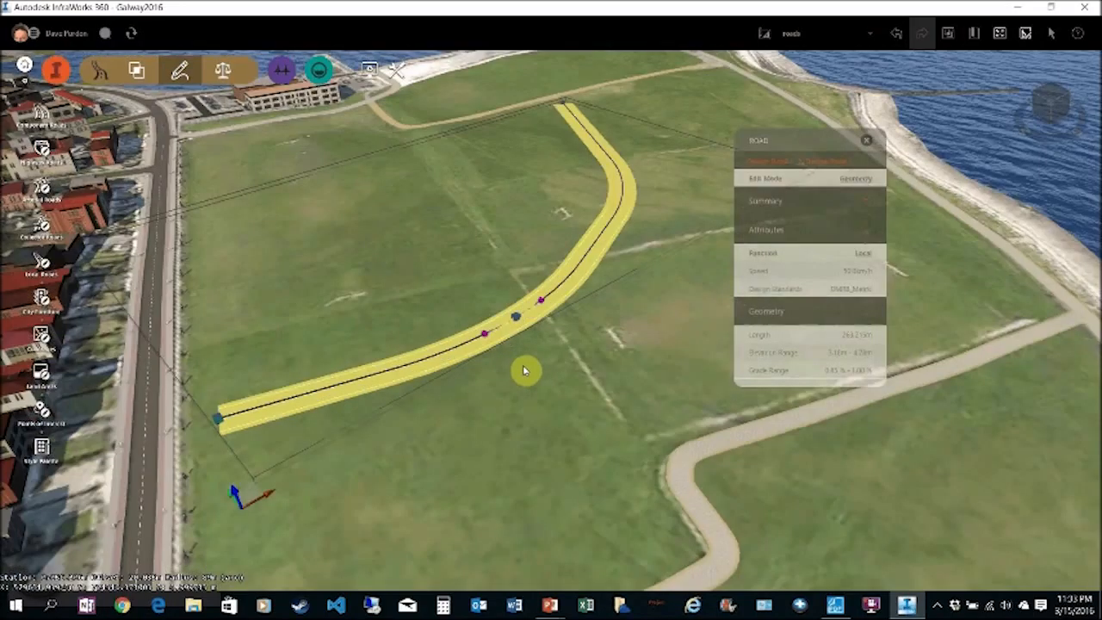
scroll(539, 375, "up", 3)
key("Escape")
middle_click_drag(574, 384, 608, 419, "shift")
left_click(606, 411)
scroll(640, 355, "down", 3)
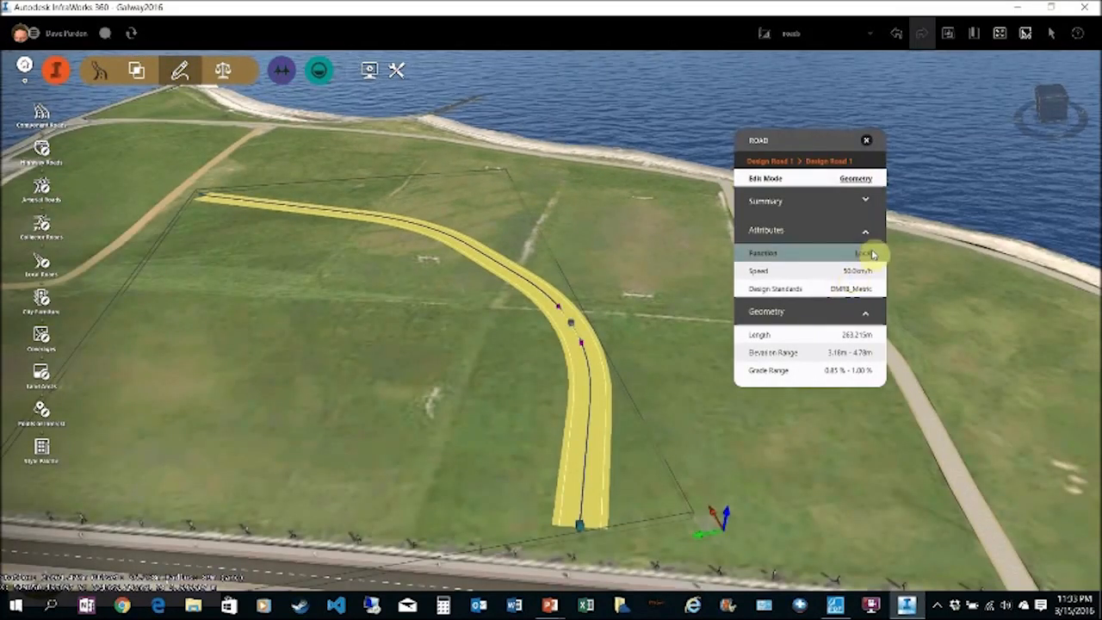
left_click(857, 179)
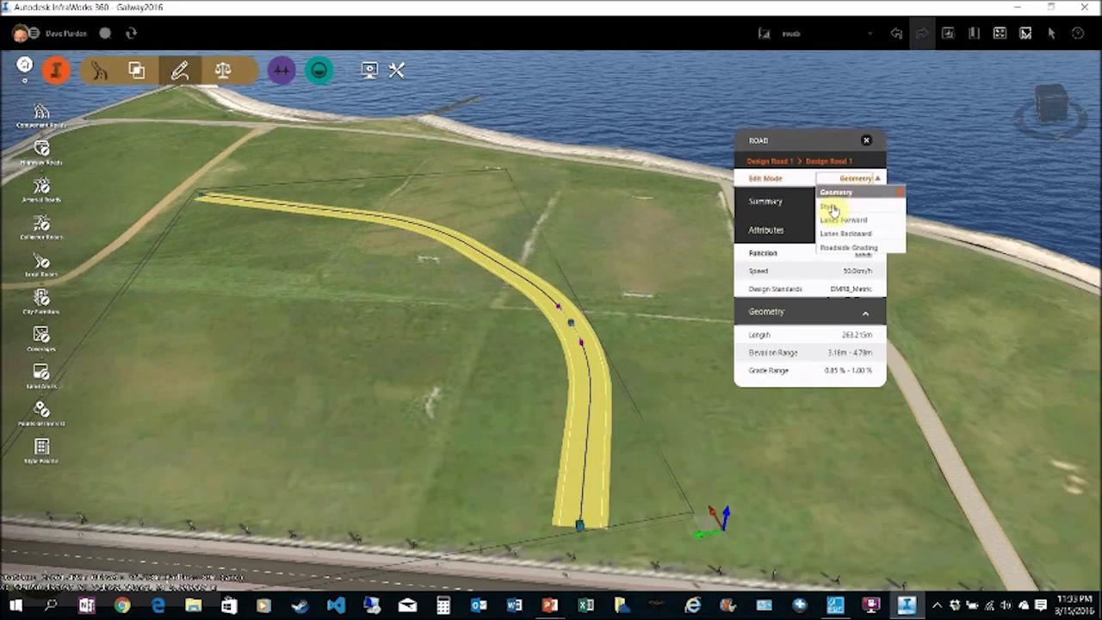
left_click(848, 248)
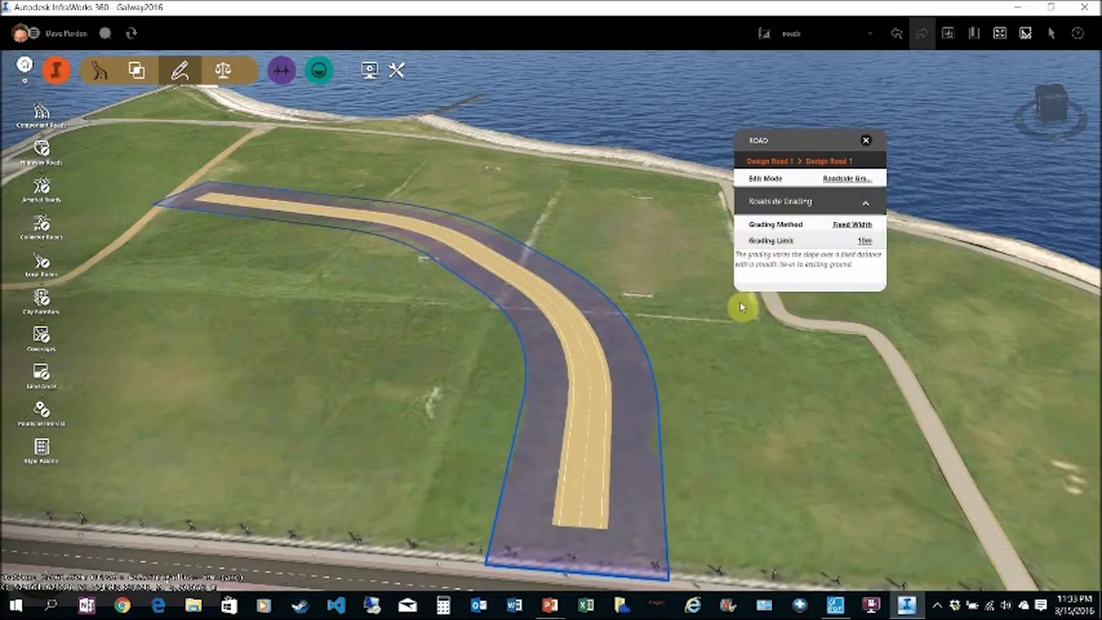
left_click(851, 225)
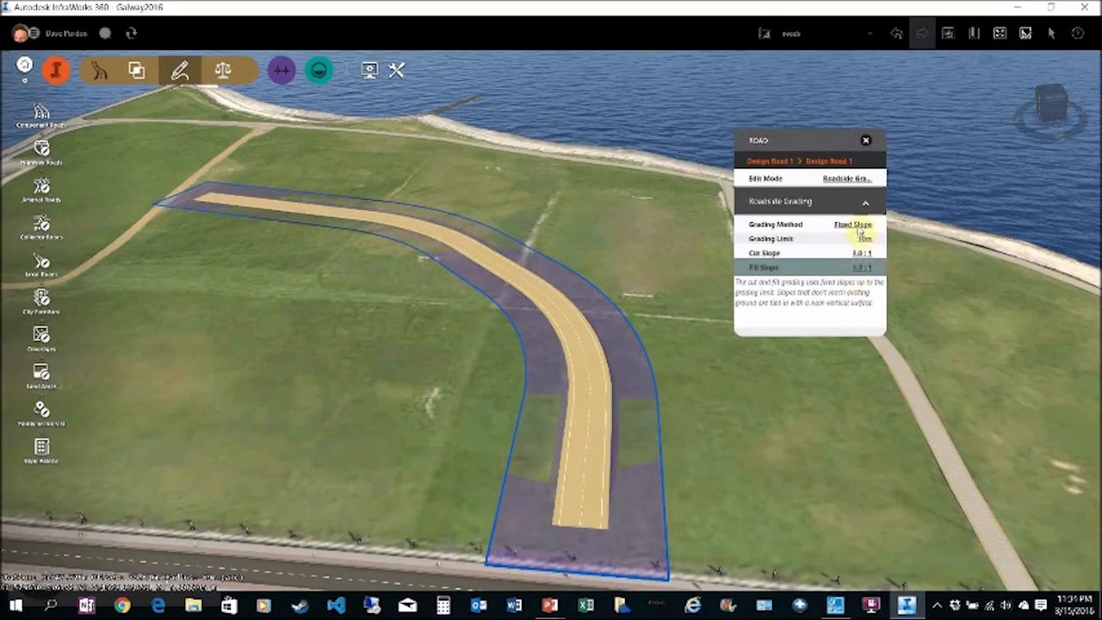
Set the local road's roadside grading method to Fixed Width and return its edit mode to Geometry.
left_click(857, 226)
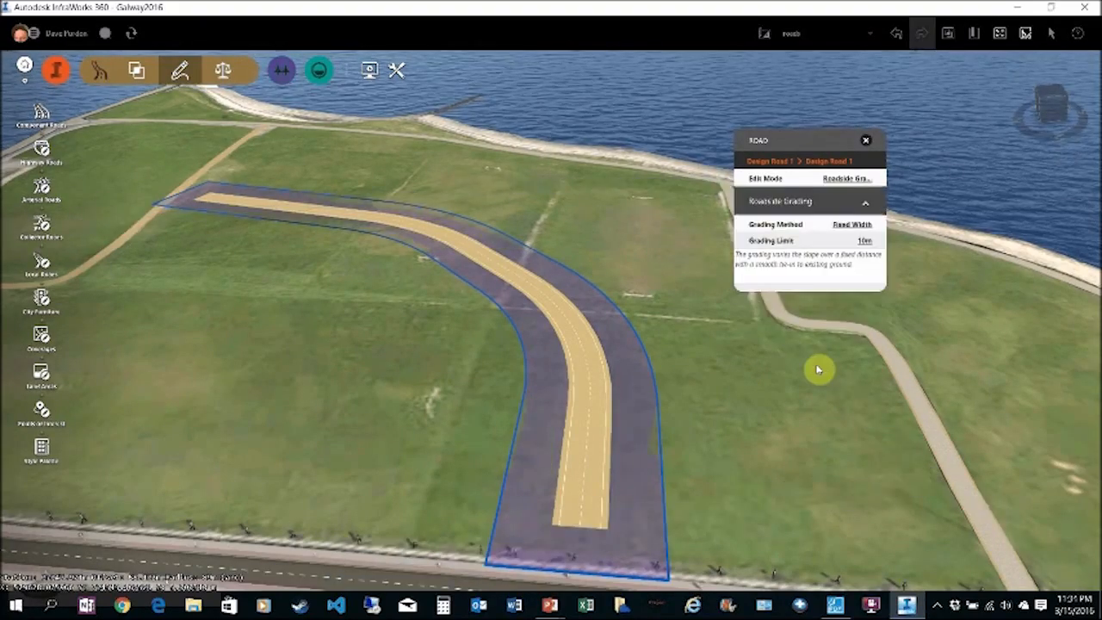
left_click(851, 179)
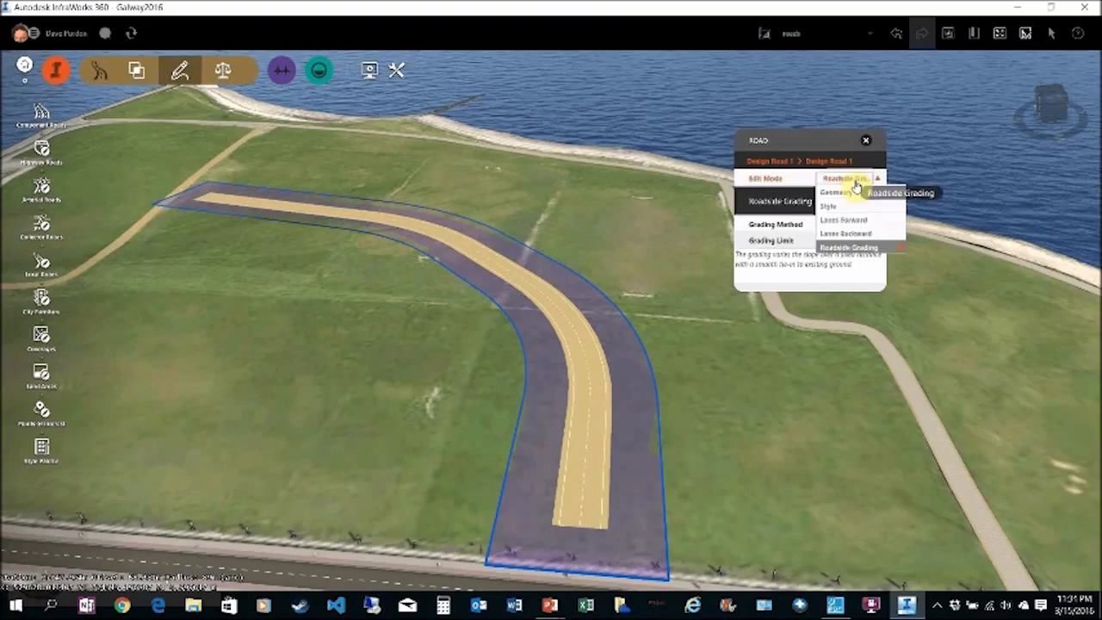
left_click(840, 193)
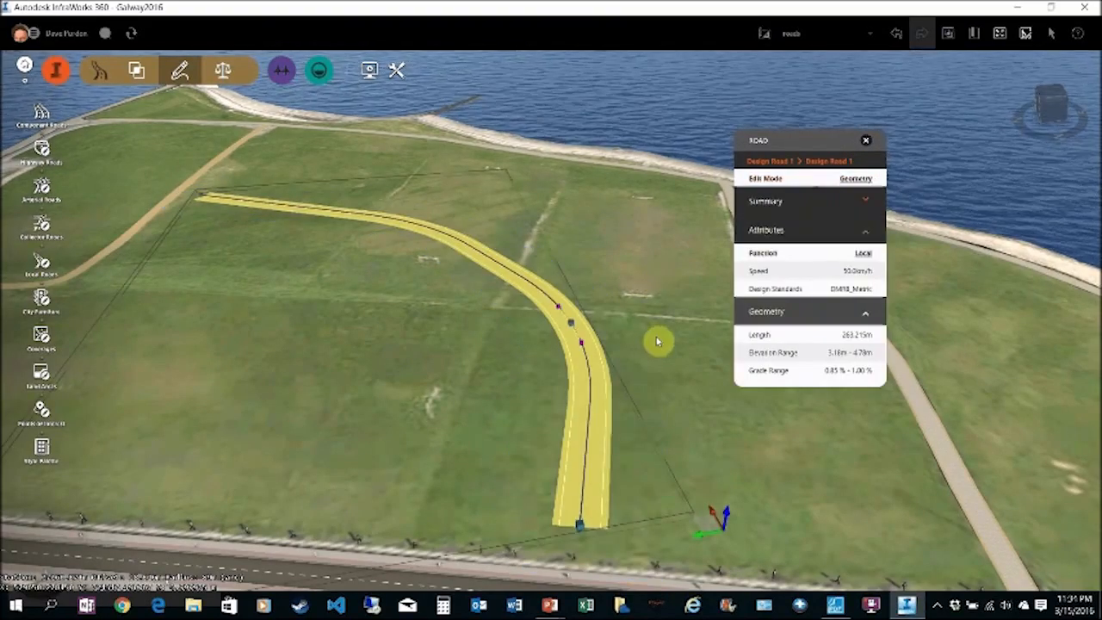
scroll(637, 355, "up", 3)
left_click_drag(619, 358, 615, 371)
key("Escape")
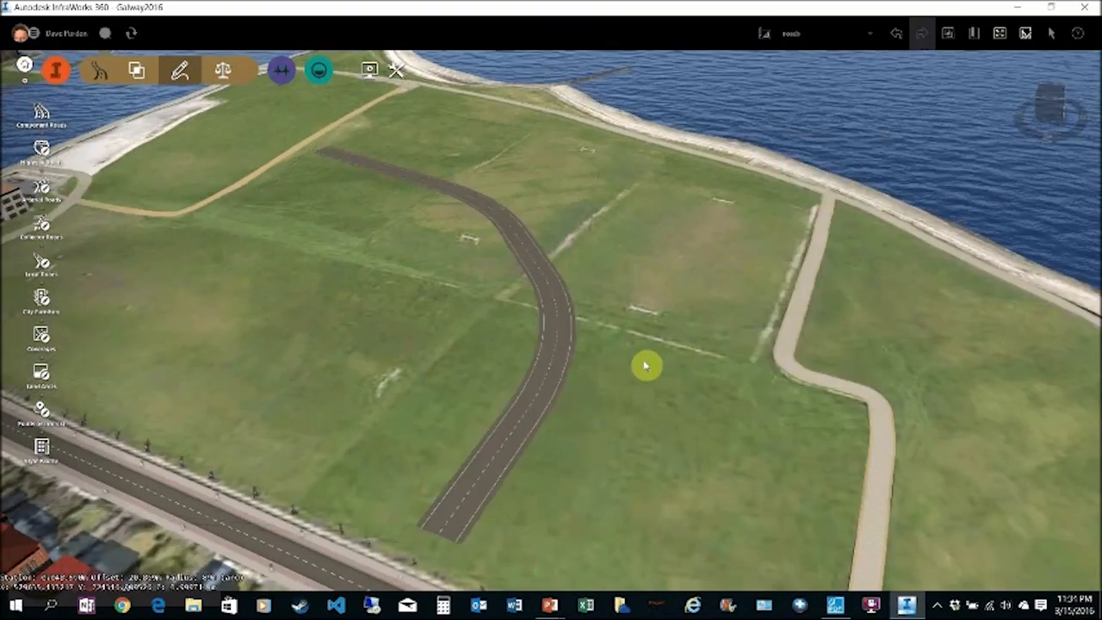
Select the curved local road again and show its profile view.
left_click(532, 430)
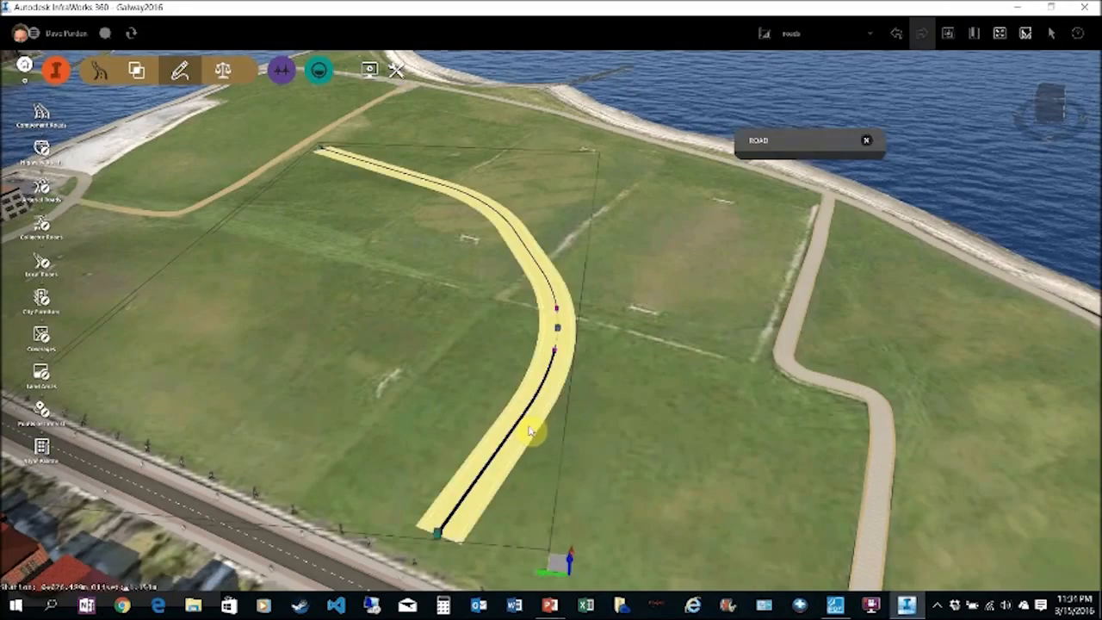
right_click(552, 389)
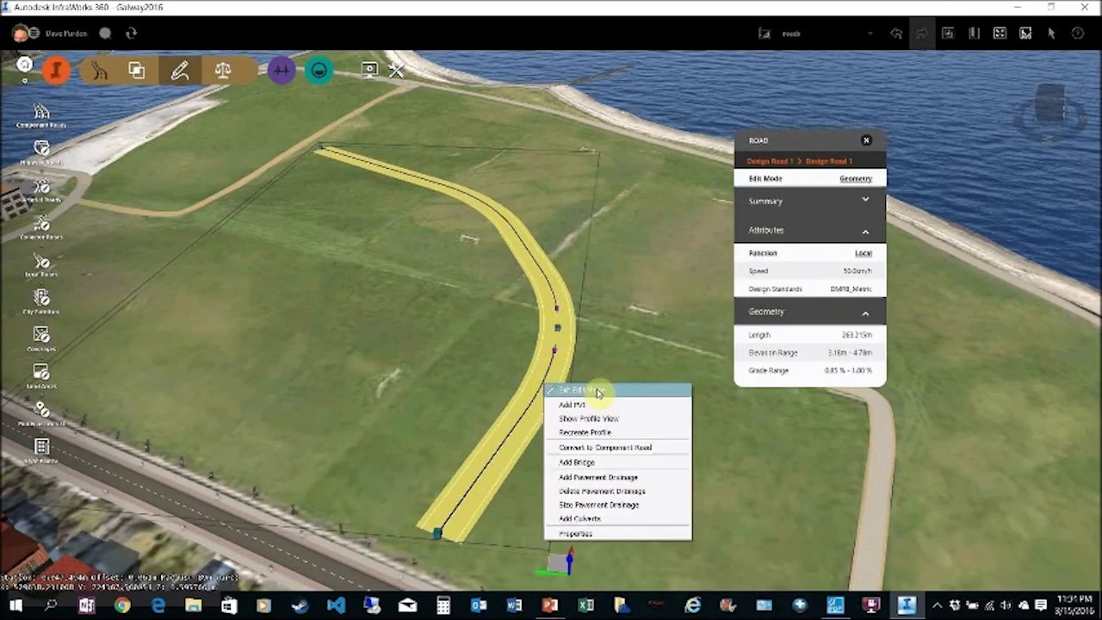
left_click(599, 421)
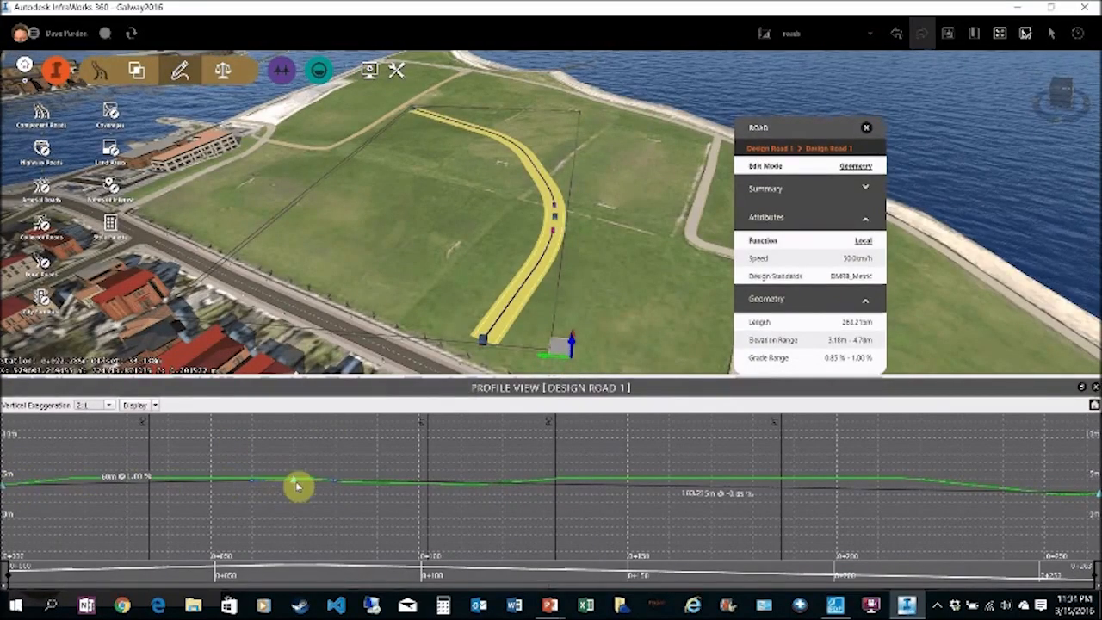
Move the intermediate PVI in the road's profile to about station 0+195, at an elevation of about 5.85 m.
left_click_drag(297, 487, 298, 439)
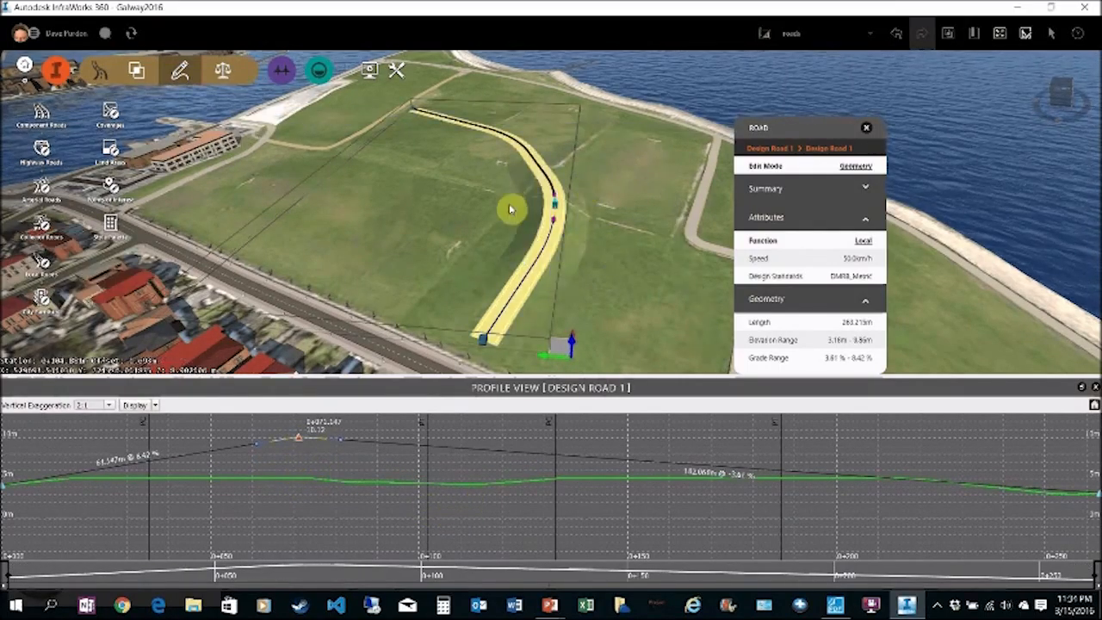
left_click_drag(605, 245, 504, 220)
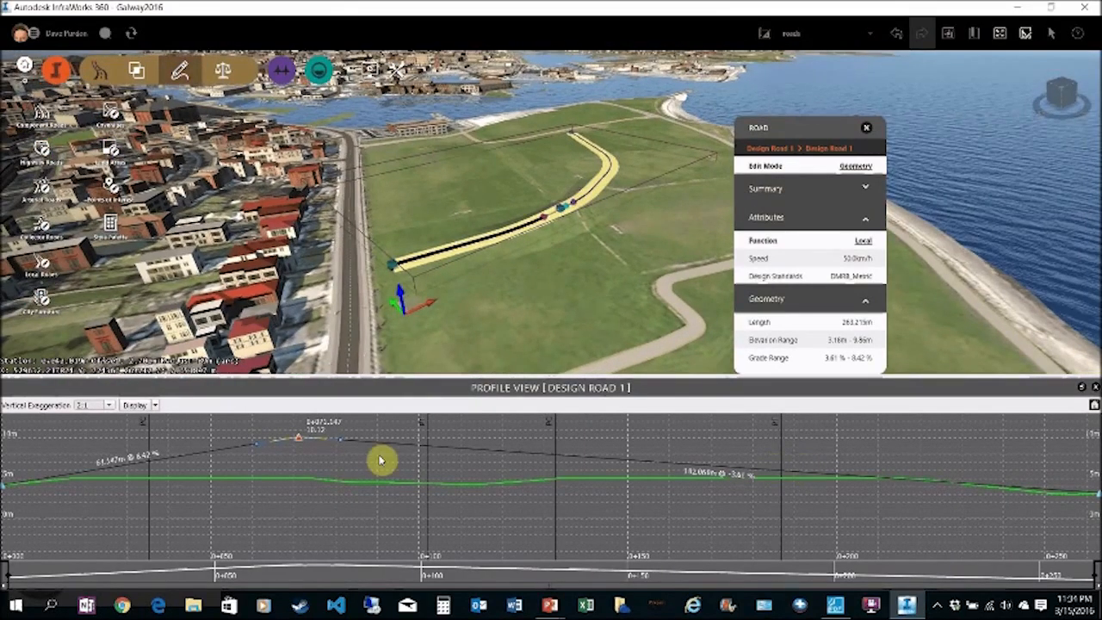
left_click_drag(382, 461, 816, 472)
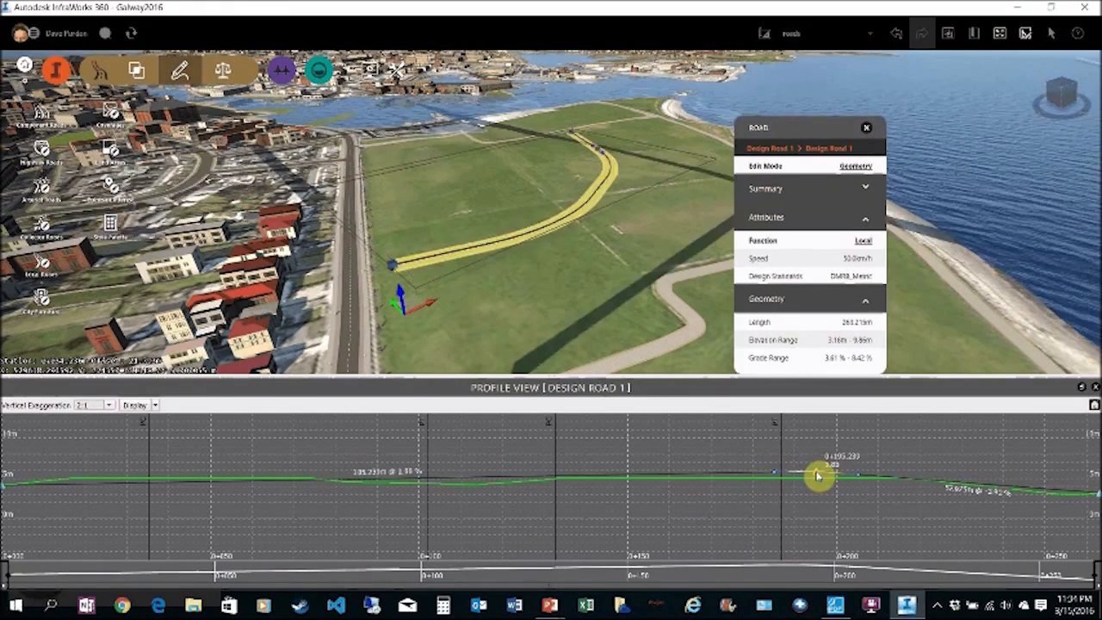
Add a second PVI to the road's profile and raise it to about 5.6 m elevation near station 0+053.
right_click(267, 484)
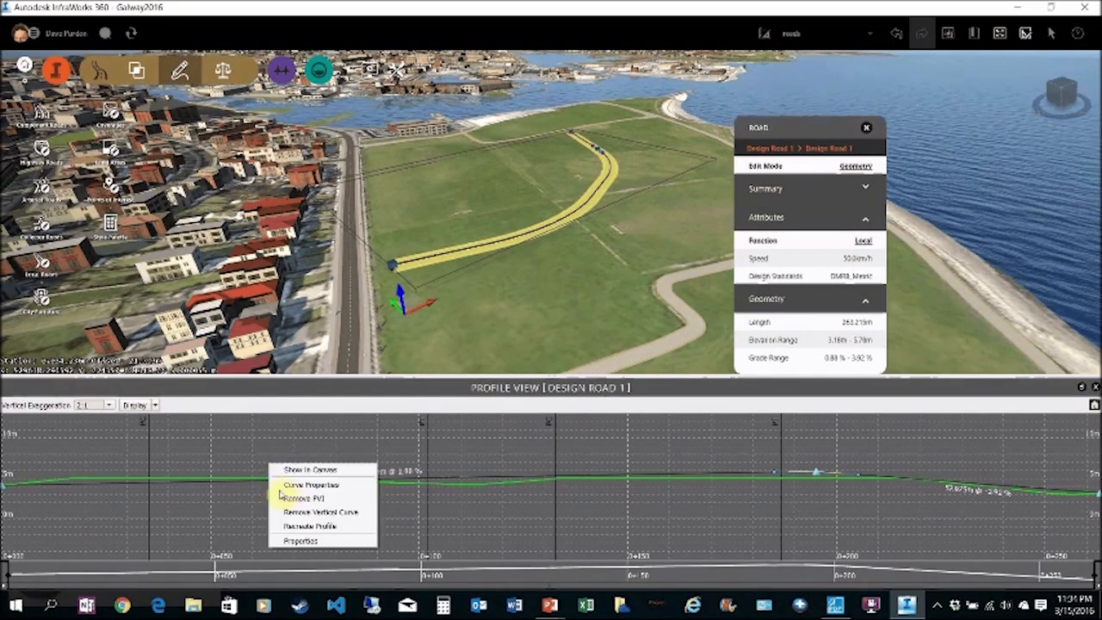
left_click(231, 484)
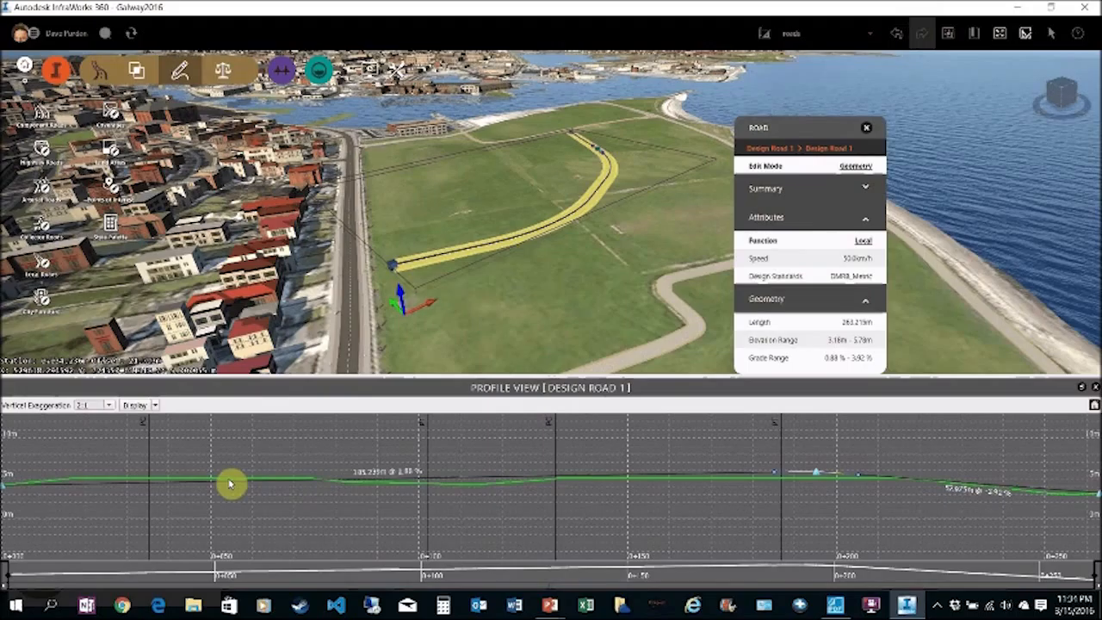
right_click(231, 485)
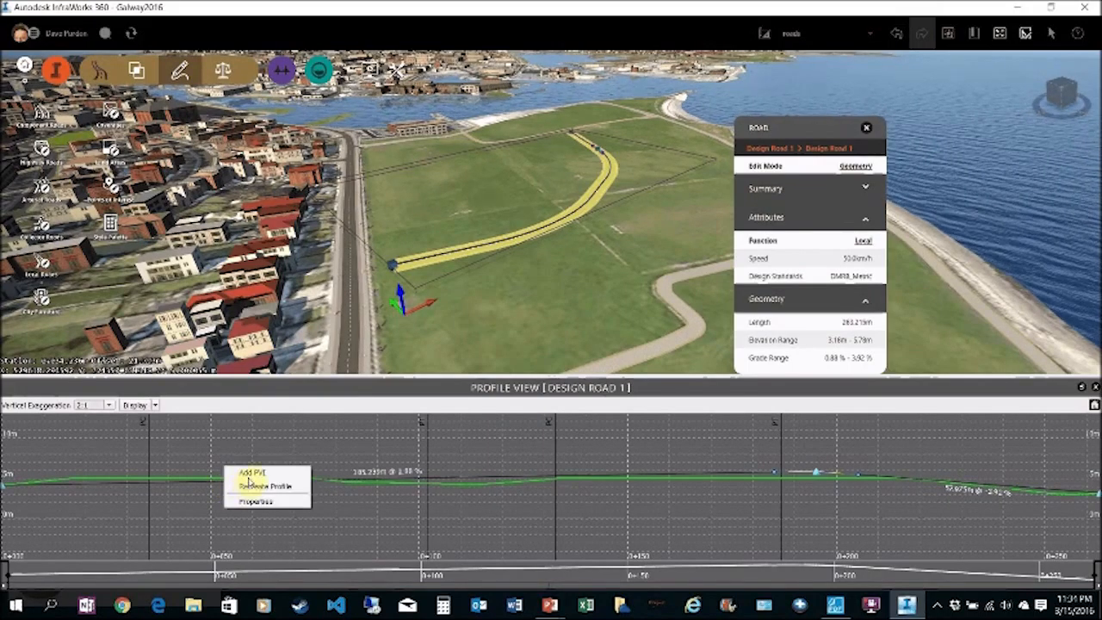
left_click(251, 473)
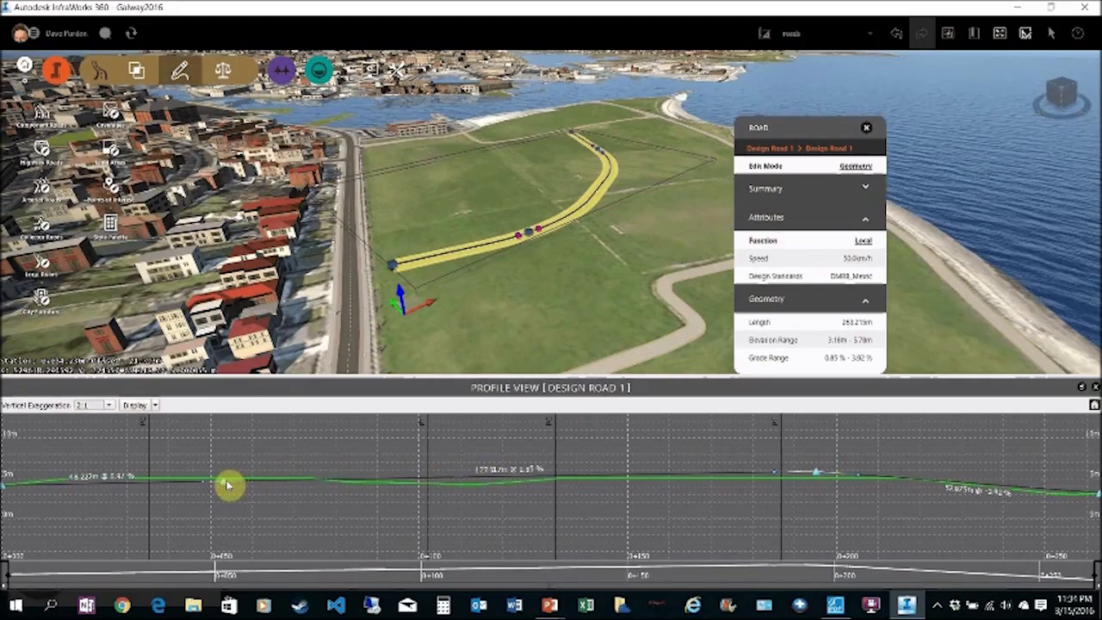
left_click_drag(228, 485, 223, 479)
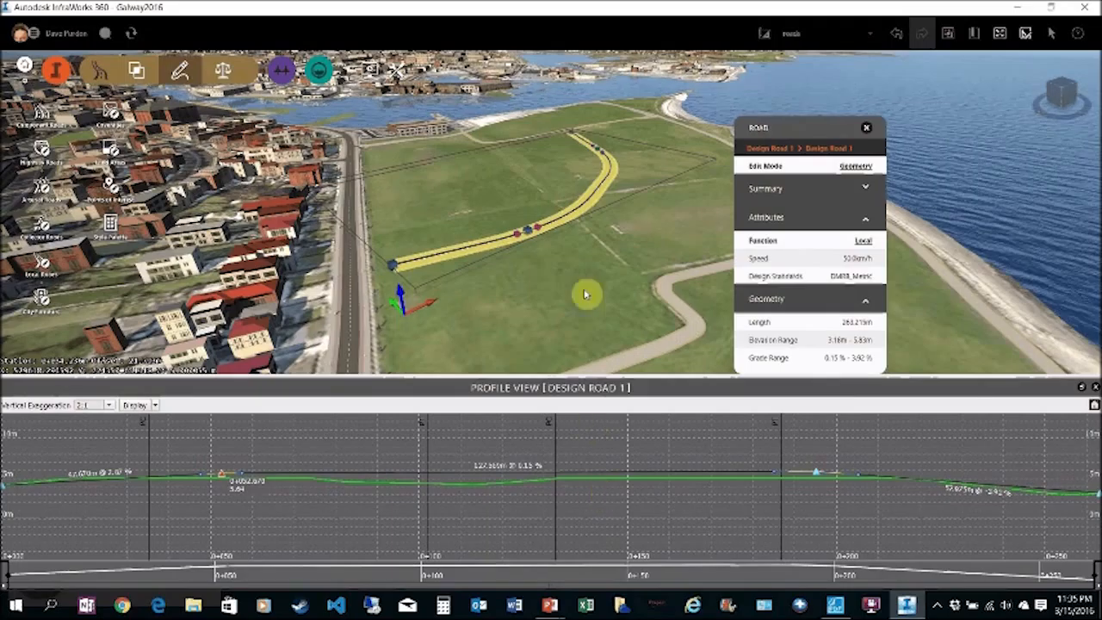
Close the road's profile view and deselect the curved local road.
right_click(818, 474)
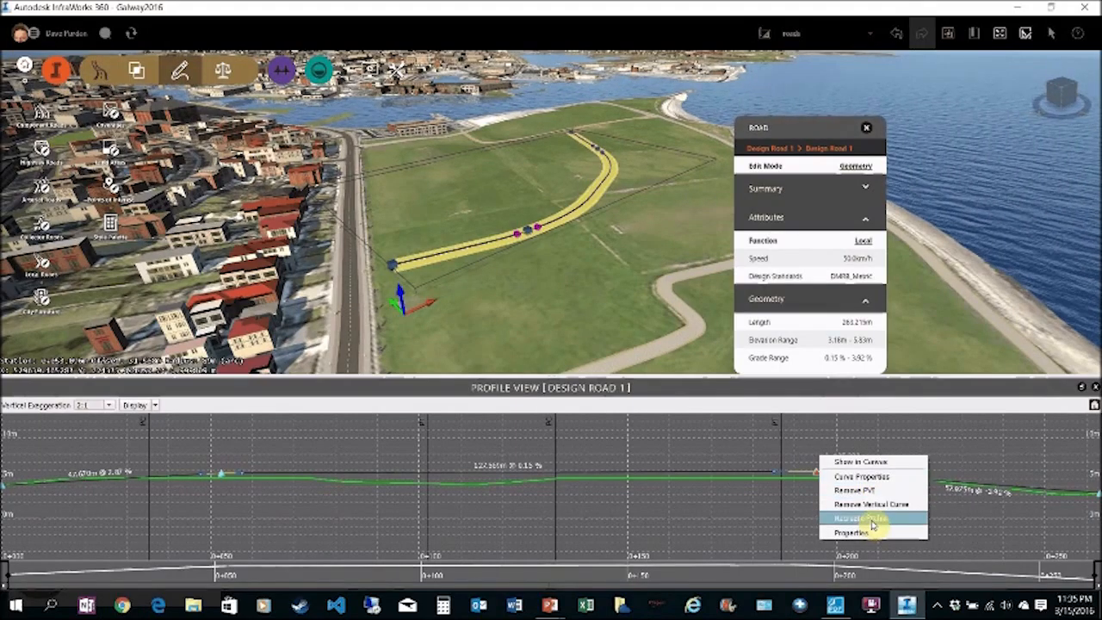
left_click_drag(916, 394, 1087, 390)
left_click_drag(1019, 397, 906, 401)
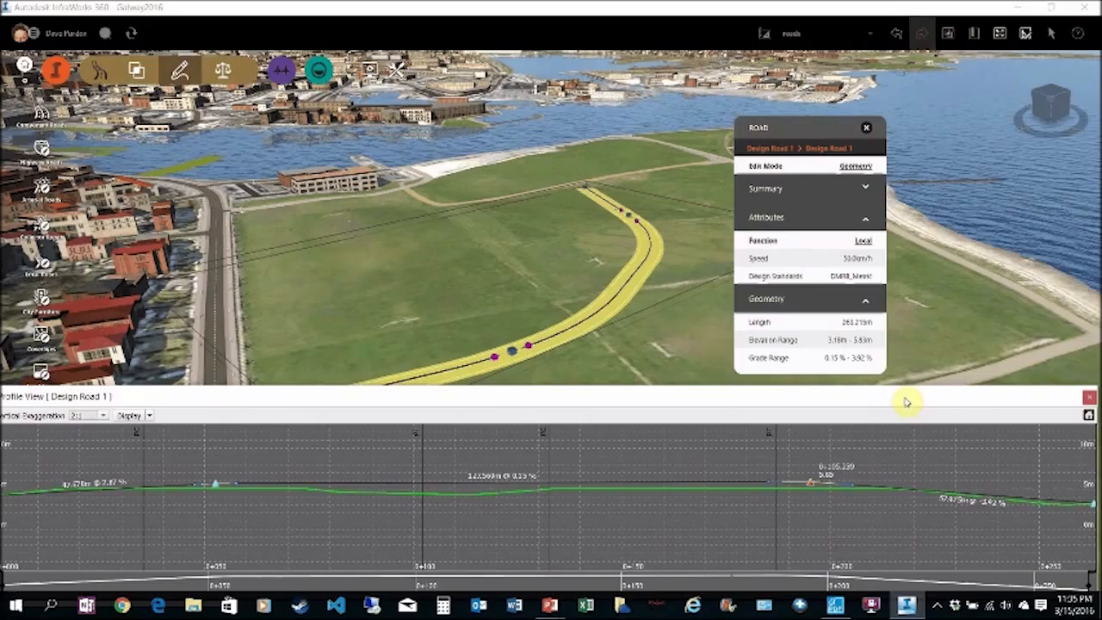
left_click(1088, 398)
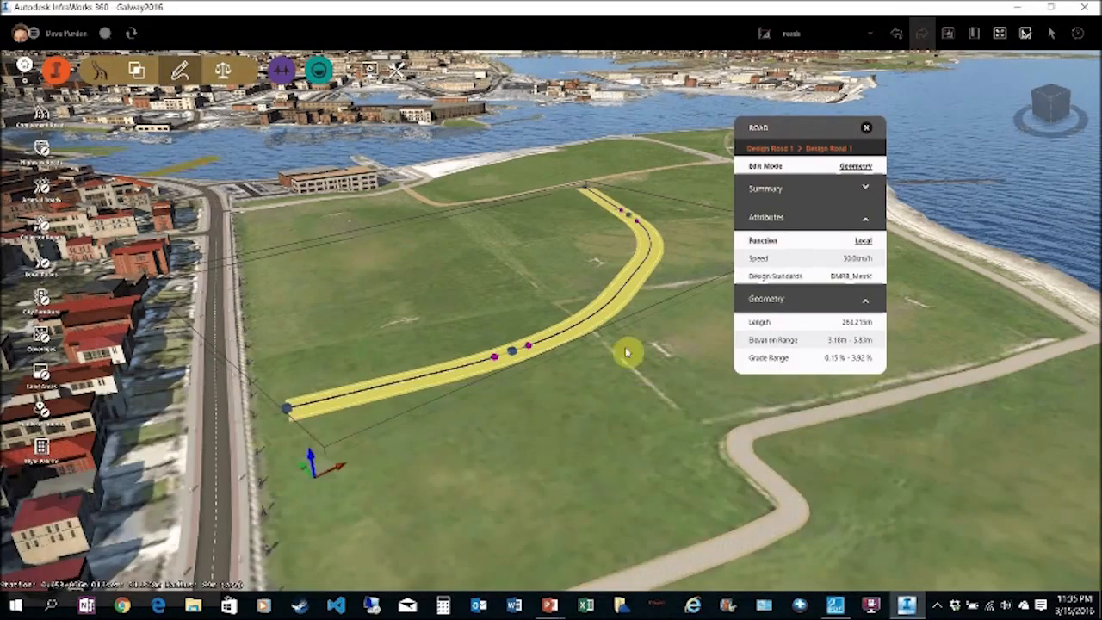
scroll(681, 419, "up", 3)
scroll(680, 428, "up", 3)
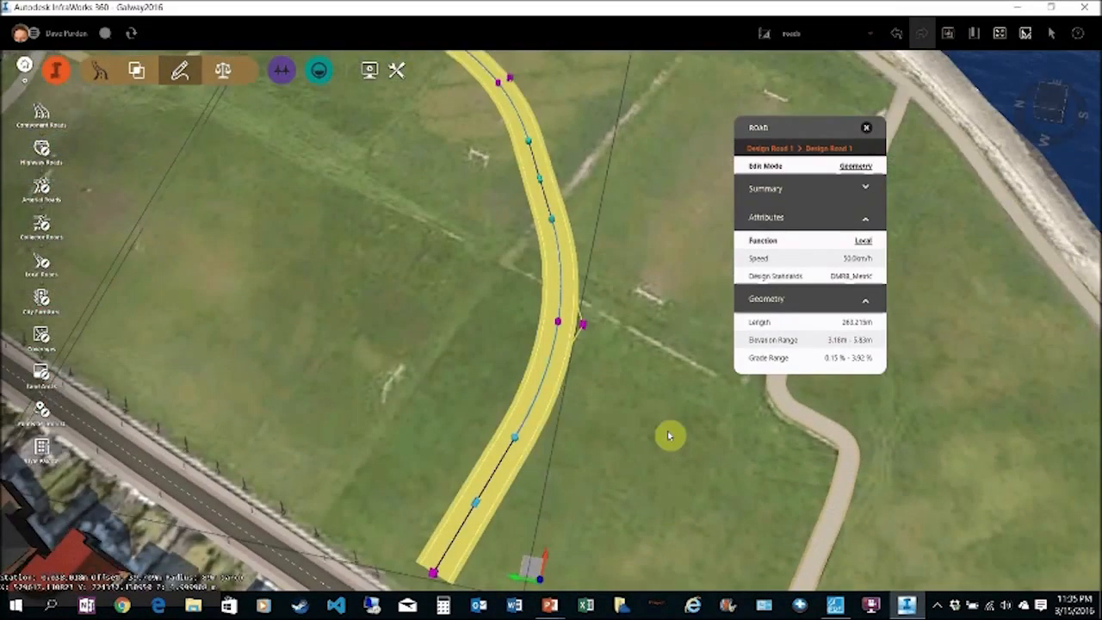
key("Escape")
scroll(428, 344, "down", 4)
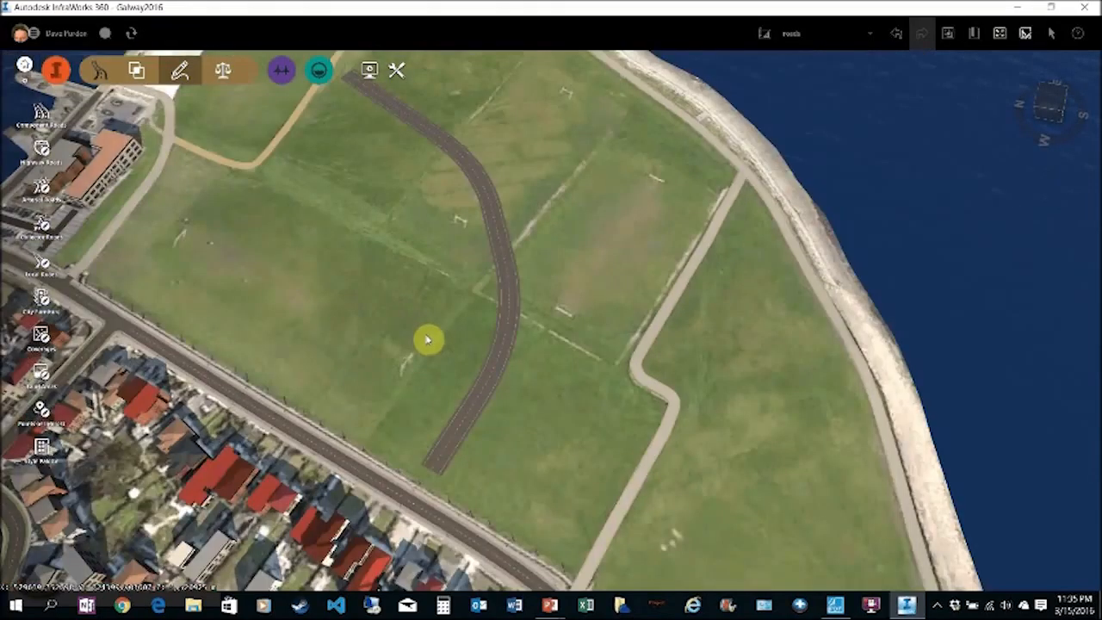
Draw a straight local road about 187 m long across the curved road so that they form an intersection.
scroll(295, 273, "up", 1)
scroll(295, 273, "up", 1)
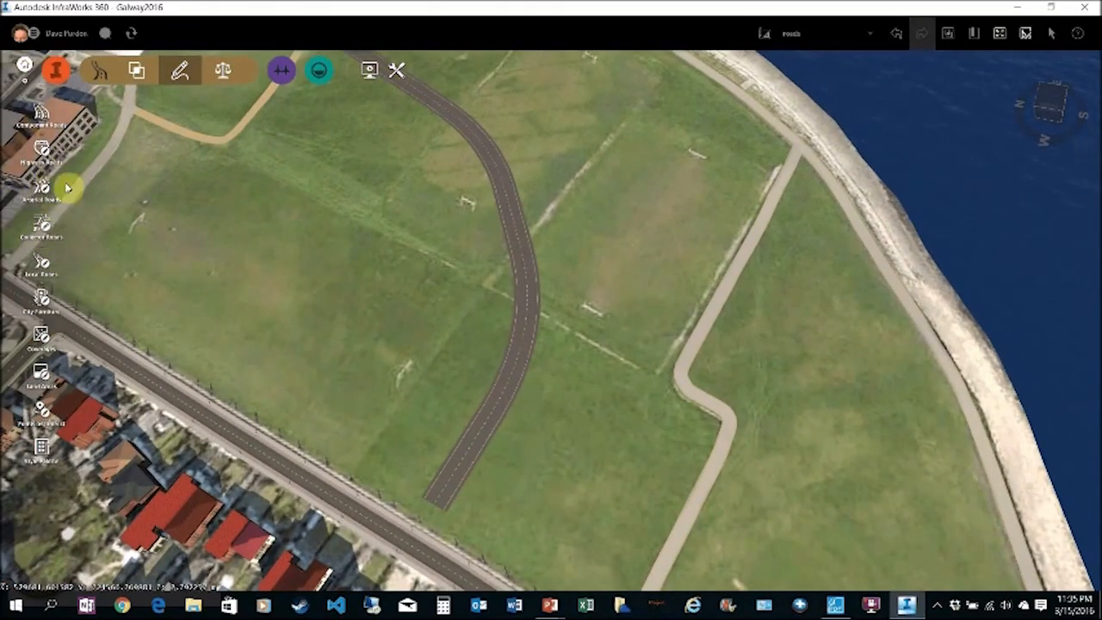
left_click(41, 262)
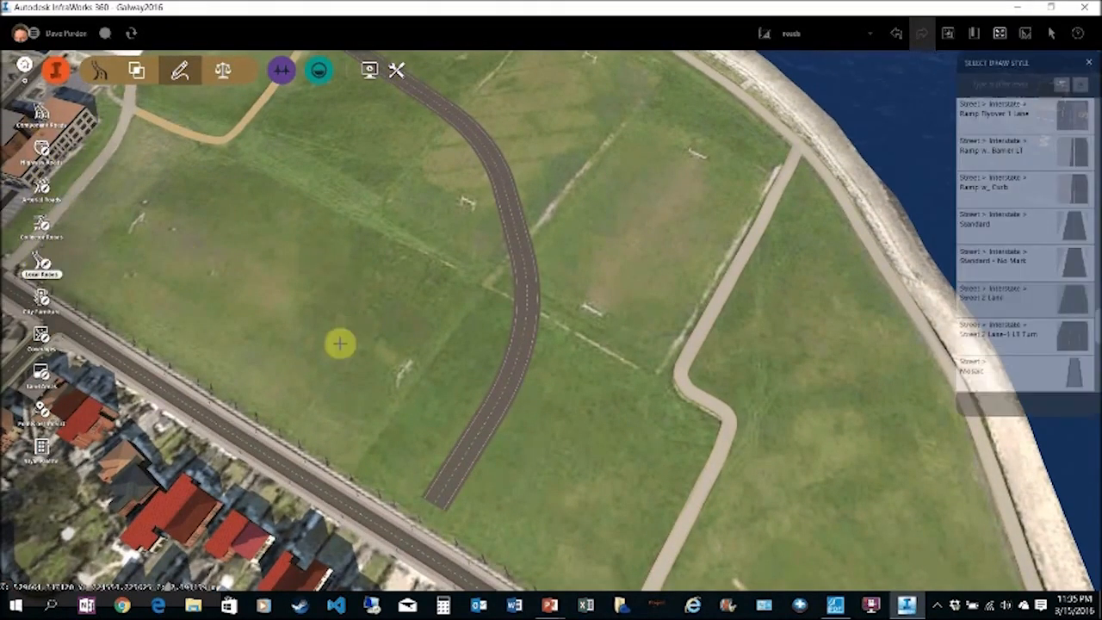
left_click(251, 273)
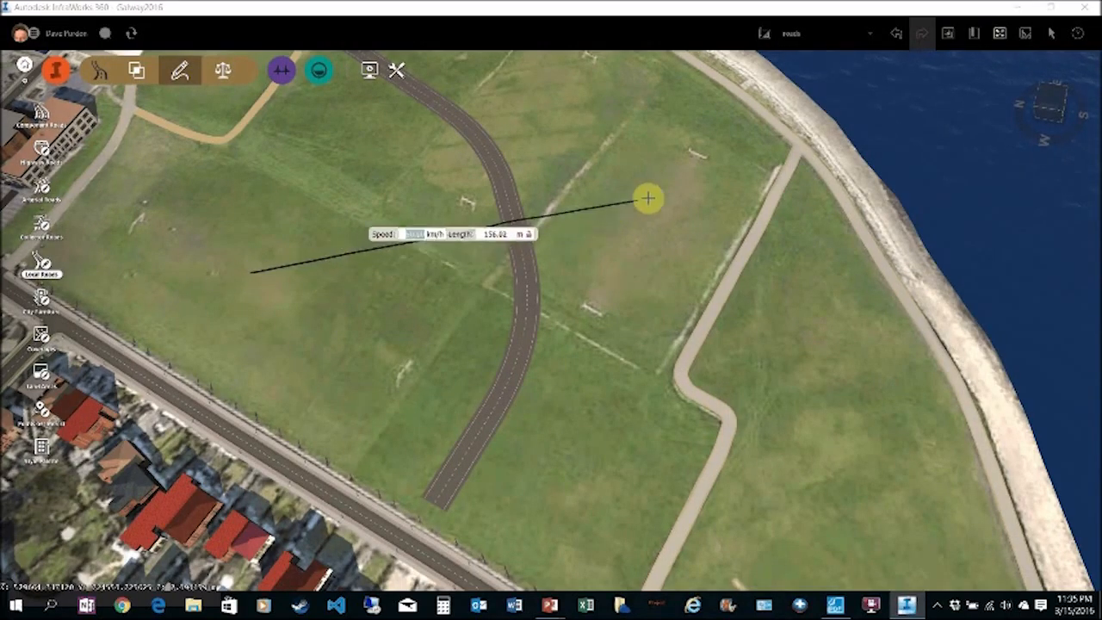
double_click(709, 182)
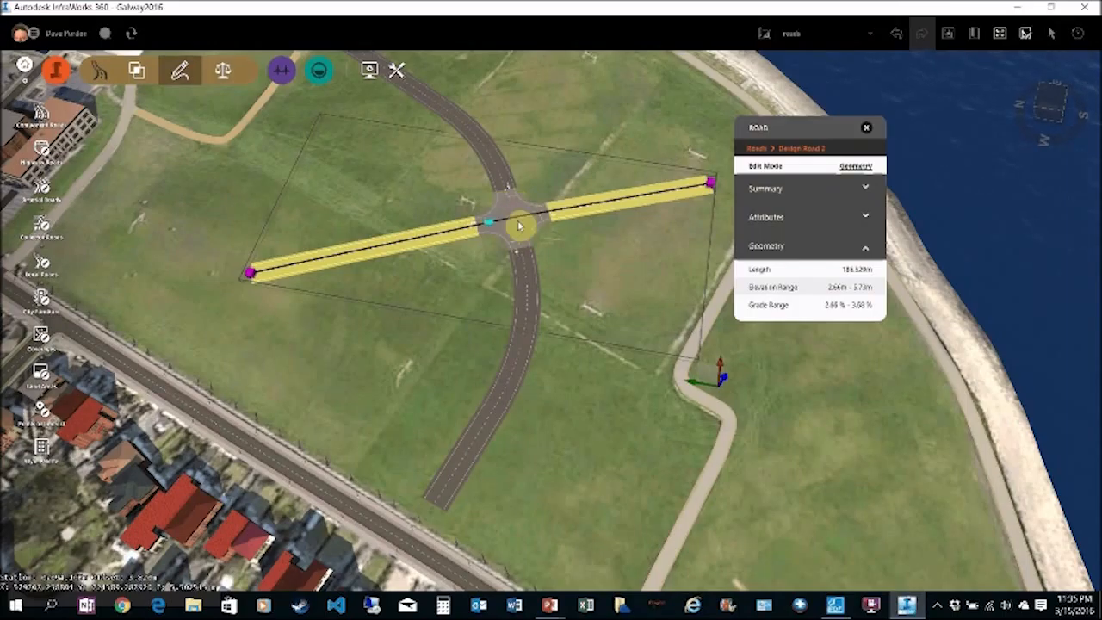
left_click(613, 285)
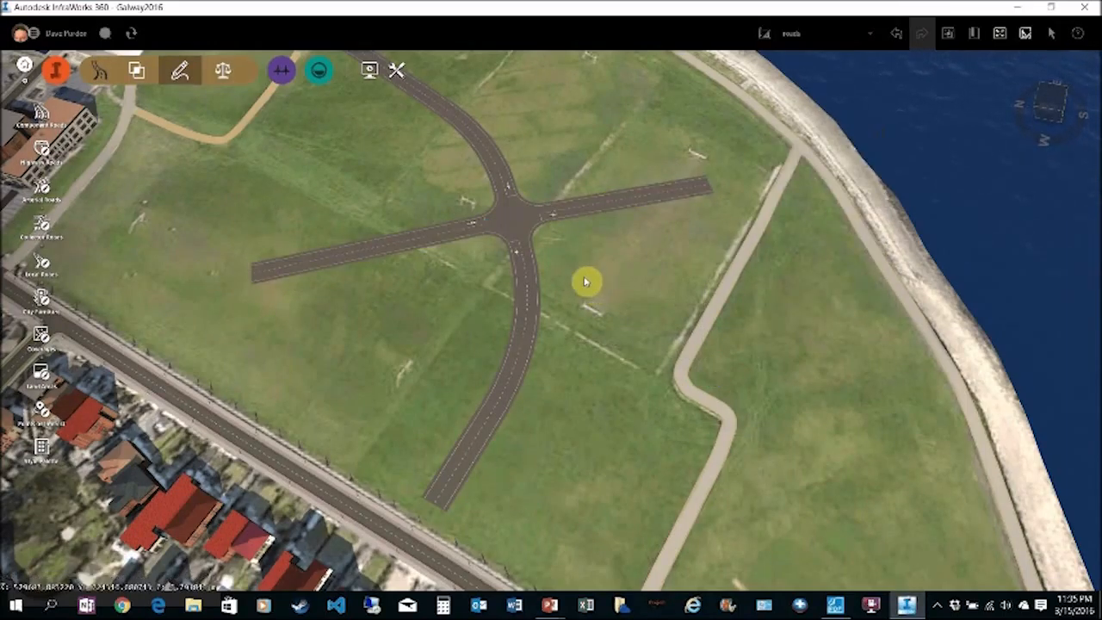
Try the crossroads as a roundabout, open the list of roundabout standards, and change it back to a regular intersection.
scroll(586, 282, "up", 5)
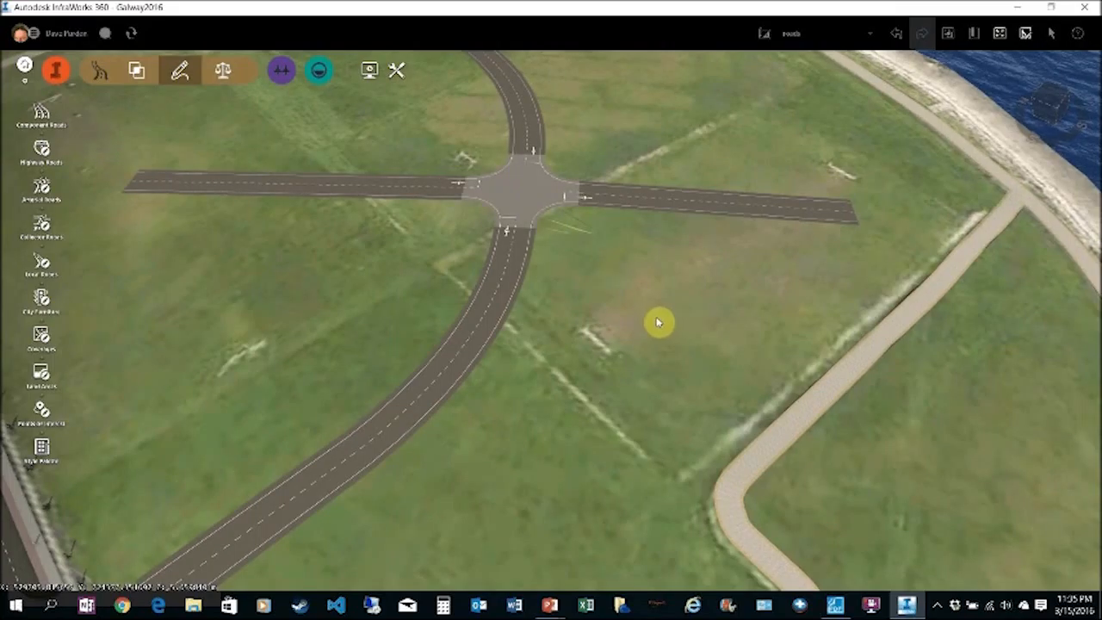
left_click_drag(227, 115, 904, 135)
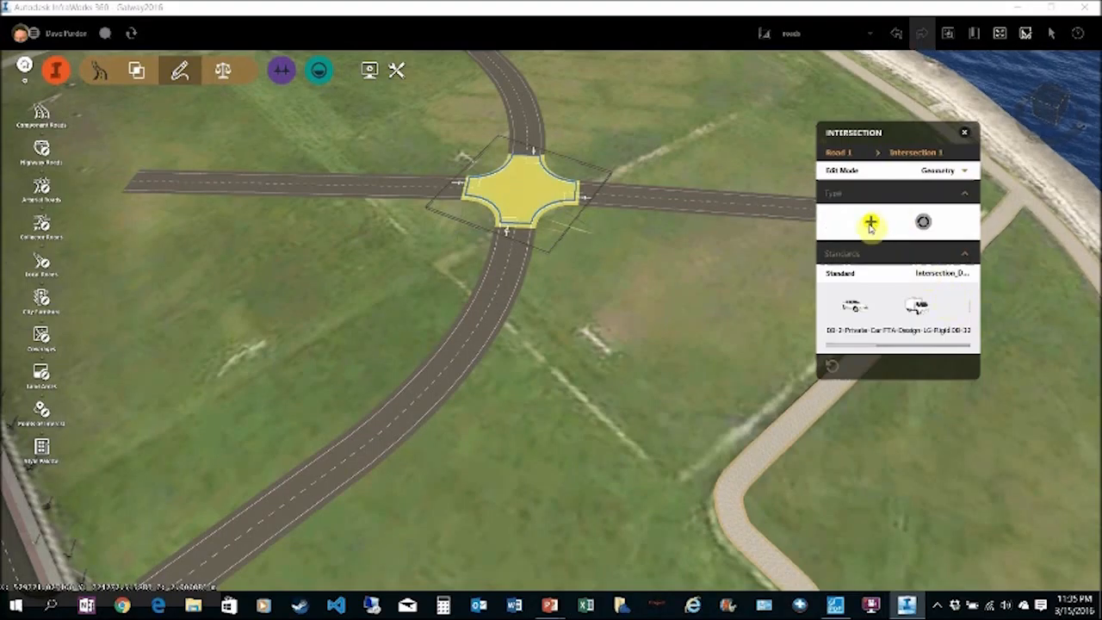
left_click(924, 224)
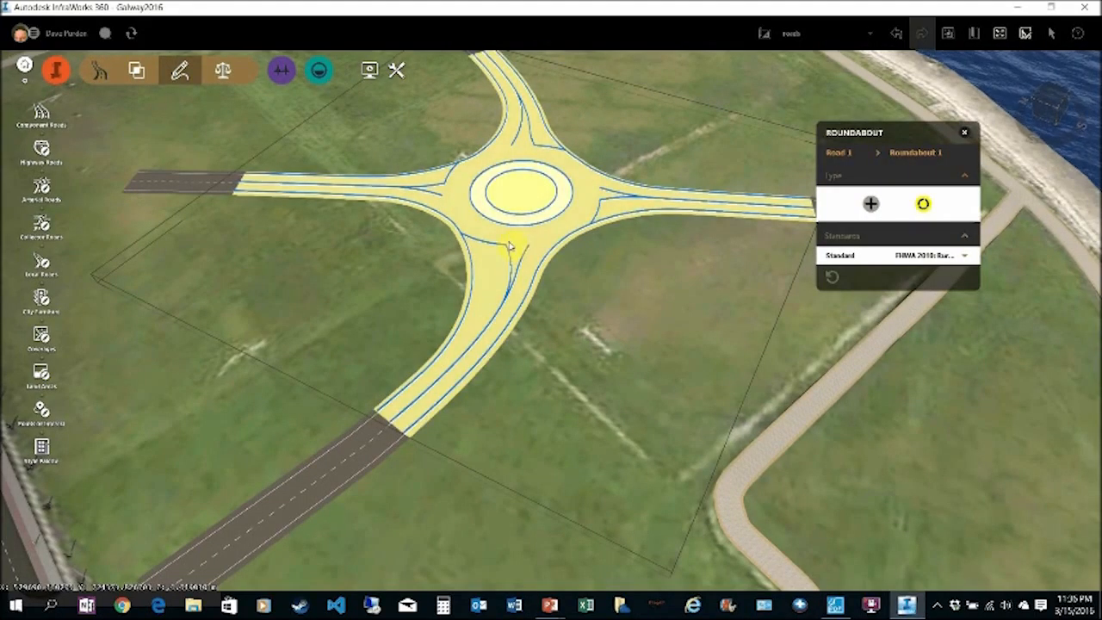
left_click(965, 255)
mouse_move(962, 291)
left_mouse_down()
mouse_move(972, 295)
mouse_move(974, 369)
mouse_move(972, 284)
left_mouse_up()
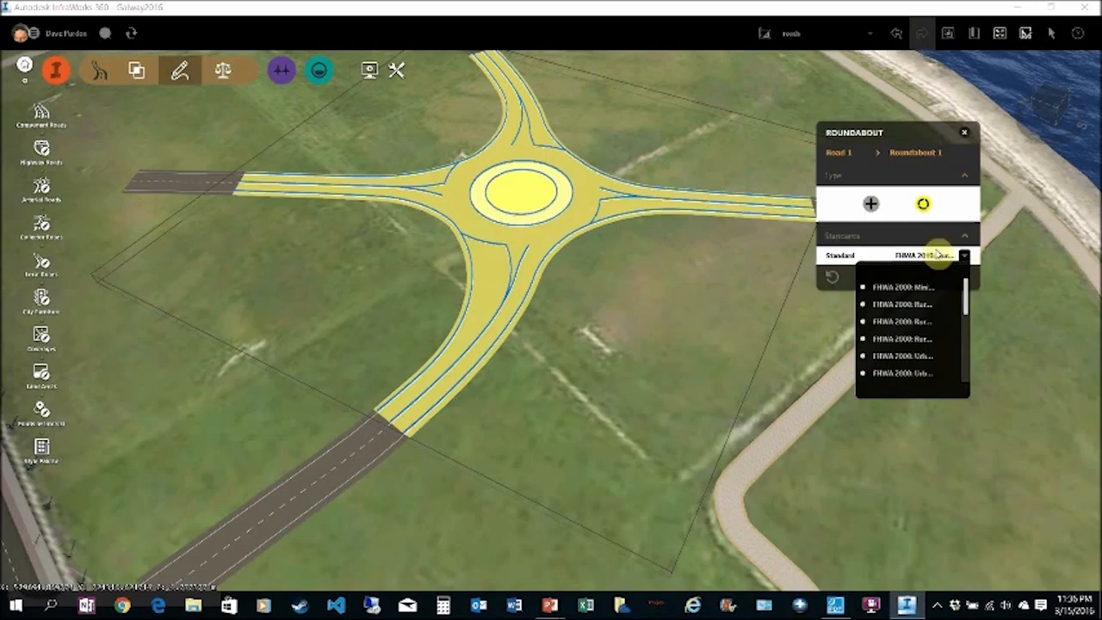
left_click(872, 207)
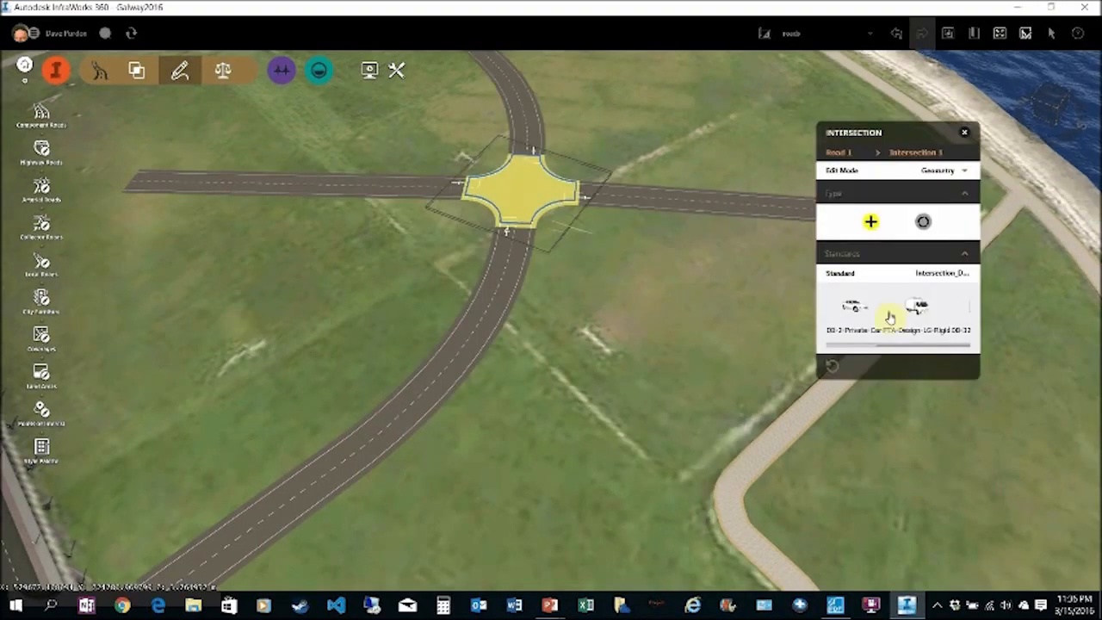
Try FTA-Design-LG-Rigid as the intersection's design vehicle, switch to FTA-Design-HG-Rigid, and keep the edit mode on Geometry.
left_click(918, 310)
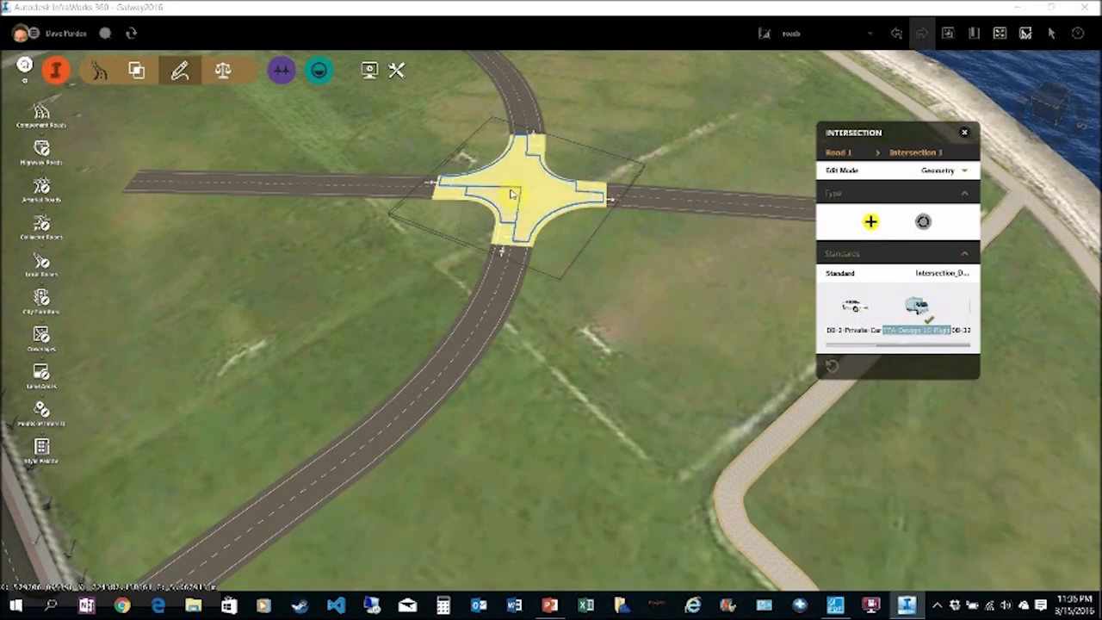
left_click(859, 349)
left_click_drag(905, 348, 918, 345)
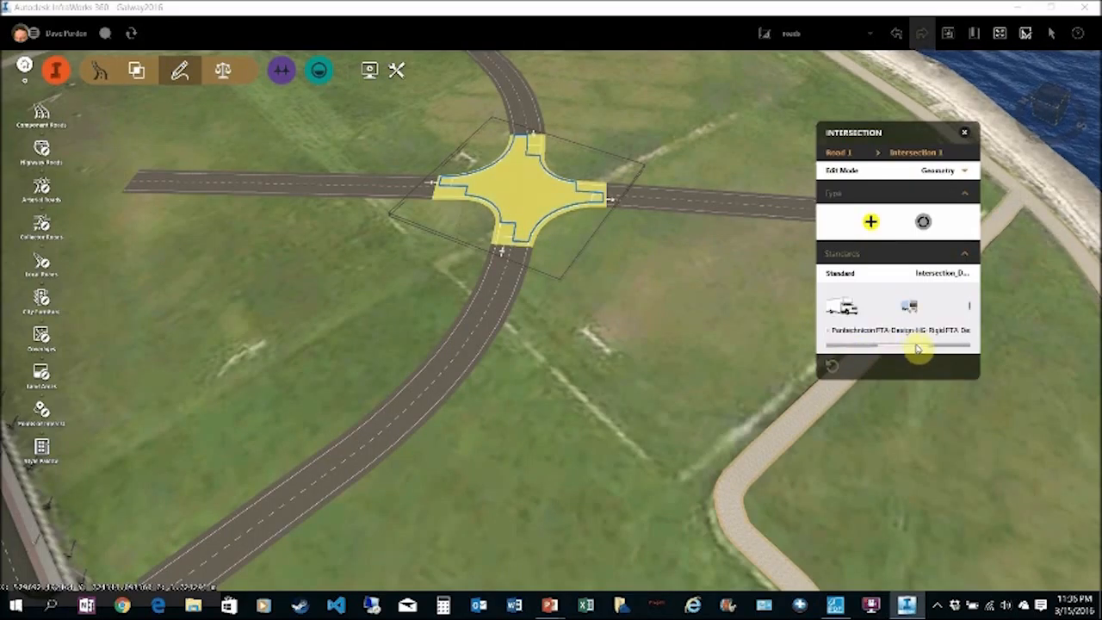
left_click(911, 308)
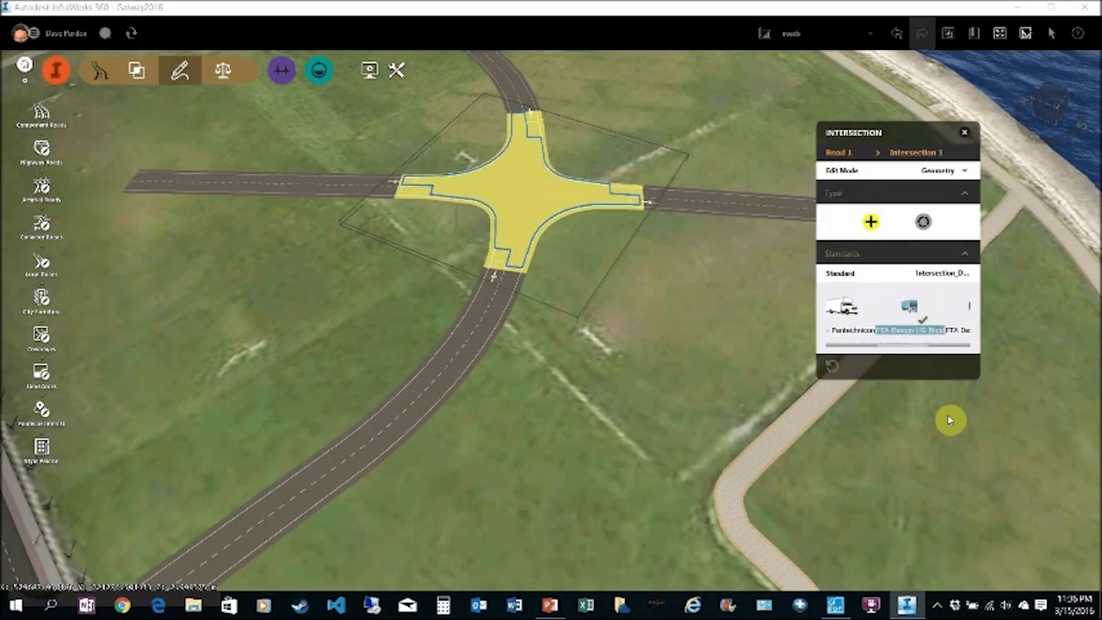
left_click(966, 172)
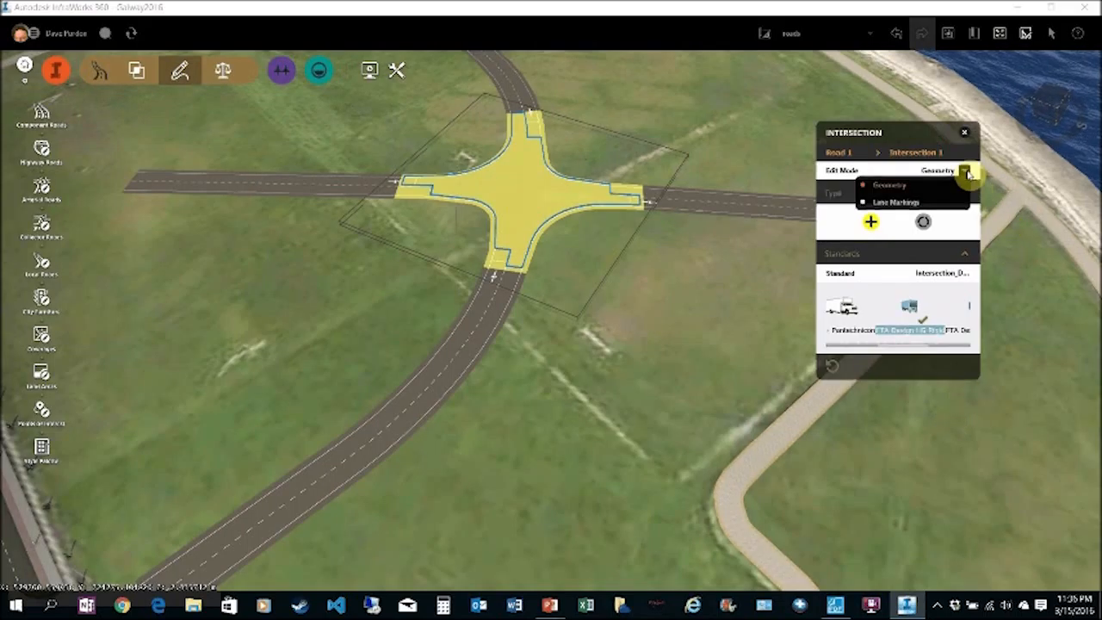
left_click(901, 186)
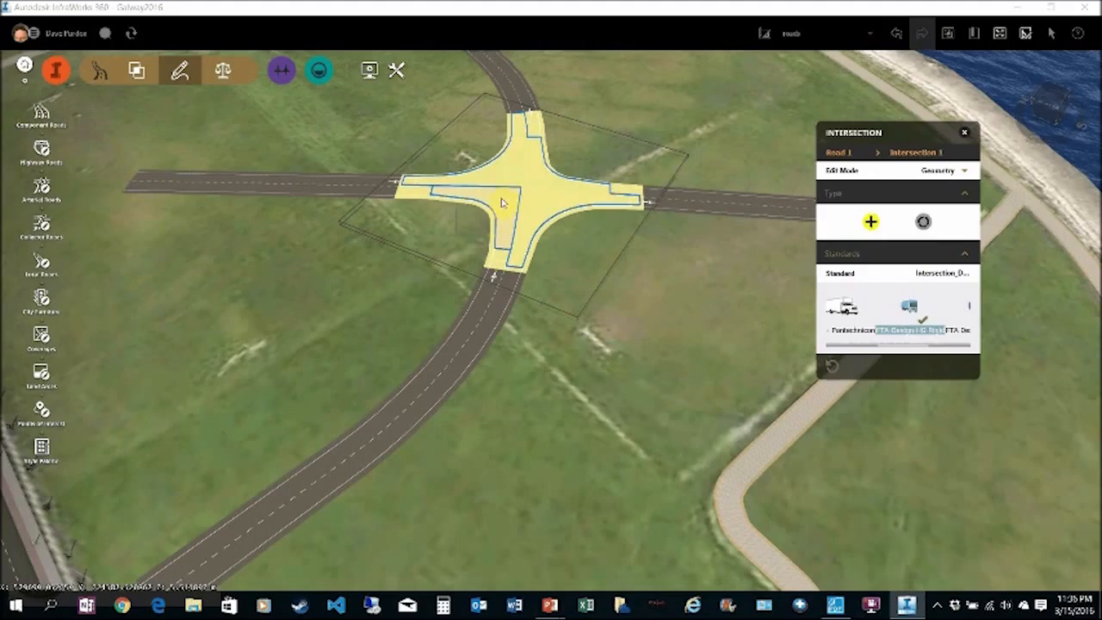
Enlarge the curb return between the nearer curved leg and the longer straight leg to about 28 m radius, and enlarge the diagonally opposite curb return.
left_click(505, 226)
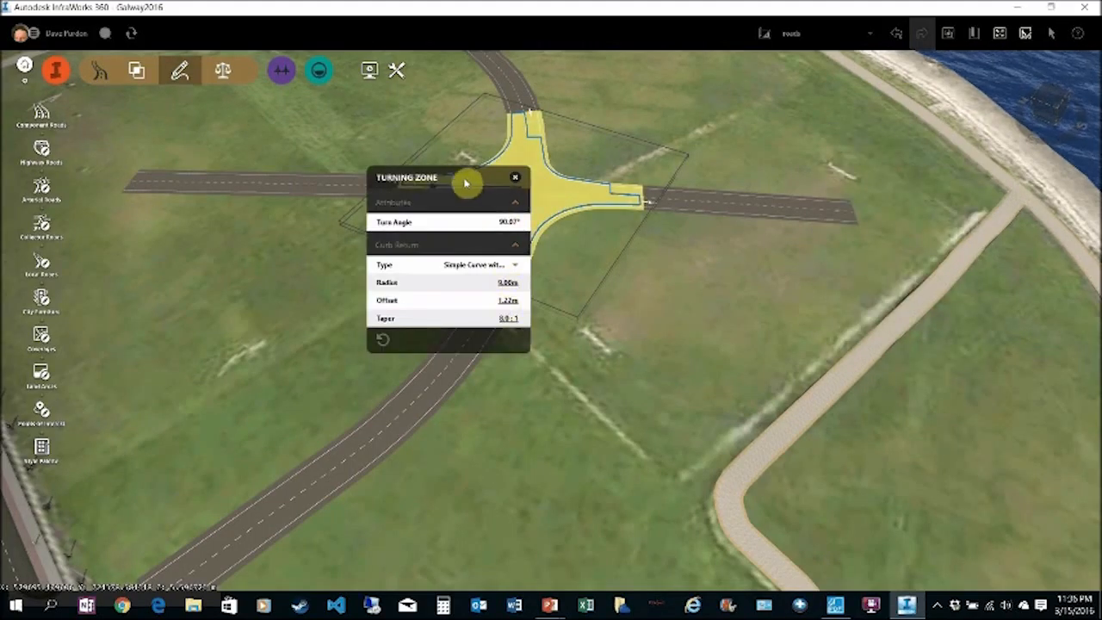
left_click_drag(529, 209, 822, 216)
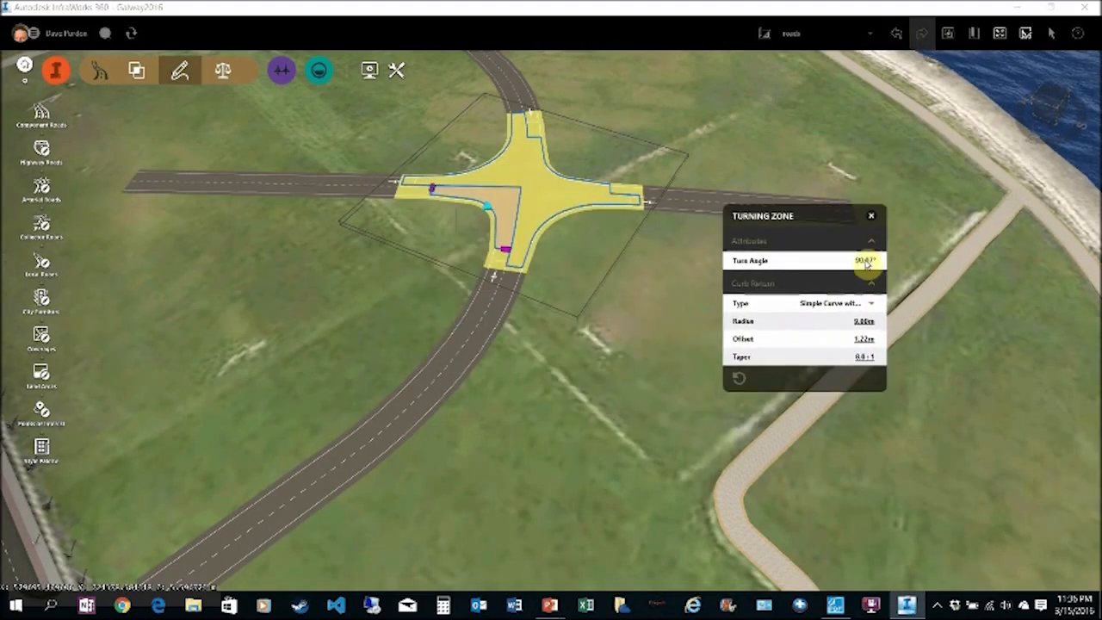
left_click(873, 305)
left_click(872, 305)
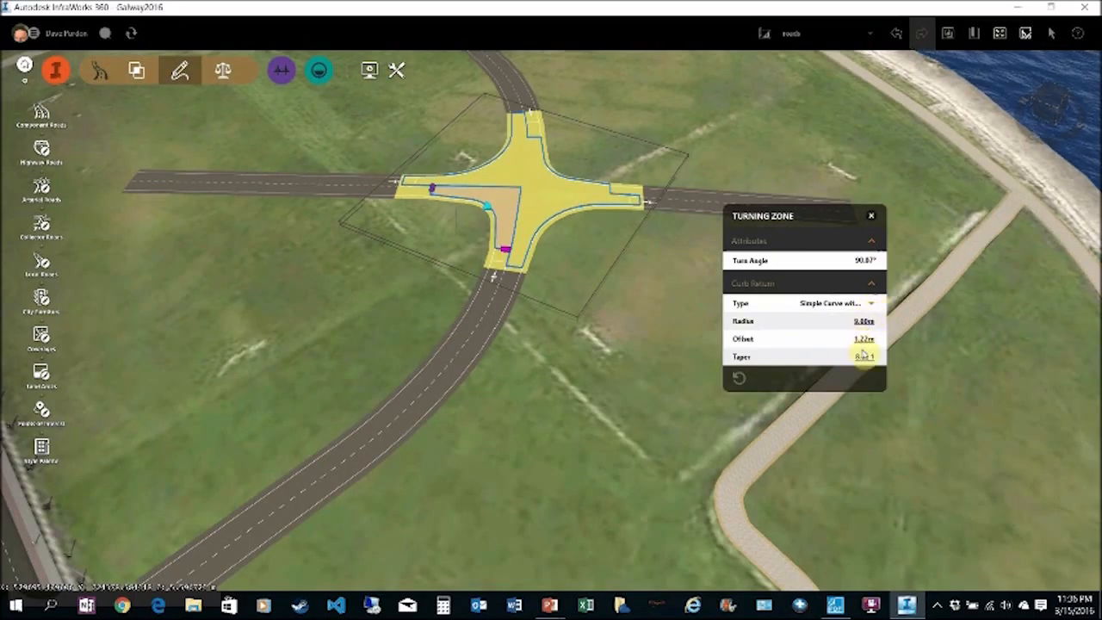
left_click(486, 208)
left_click_drag(480, 216, 468, 221)
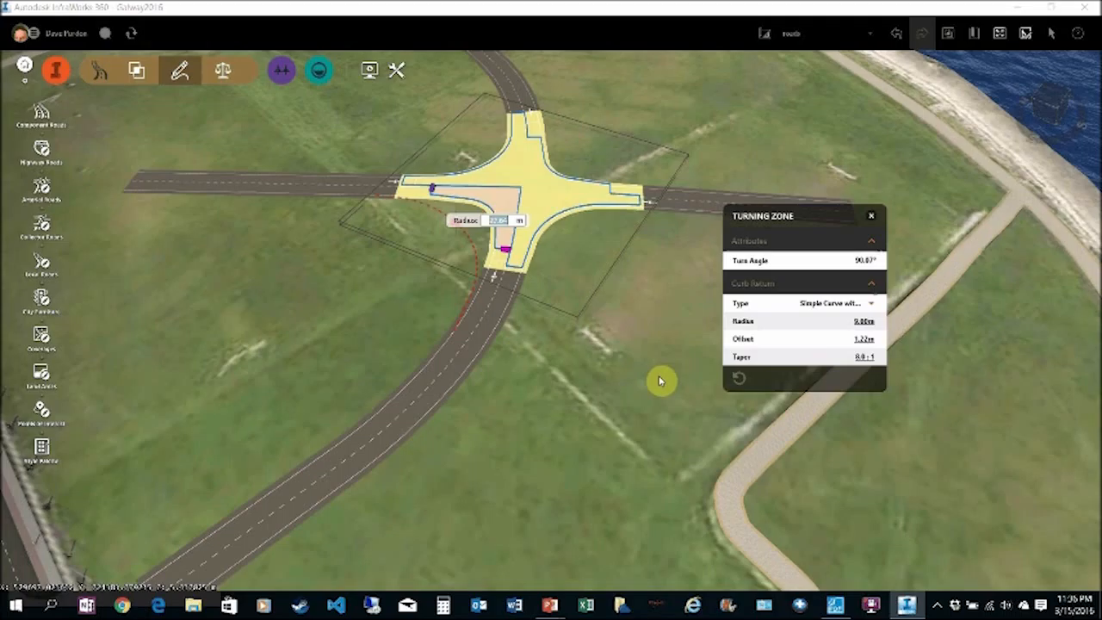
key("Return")
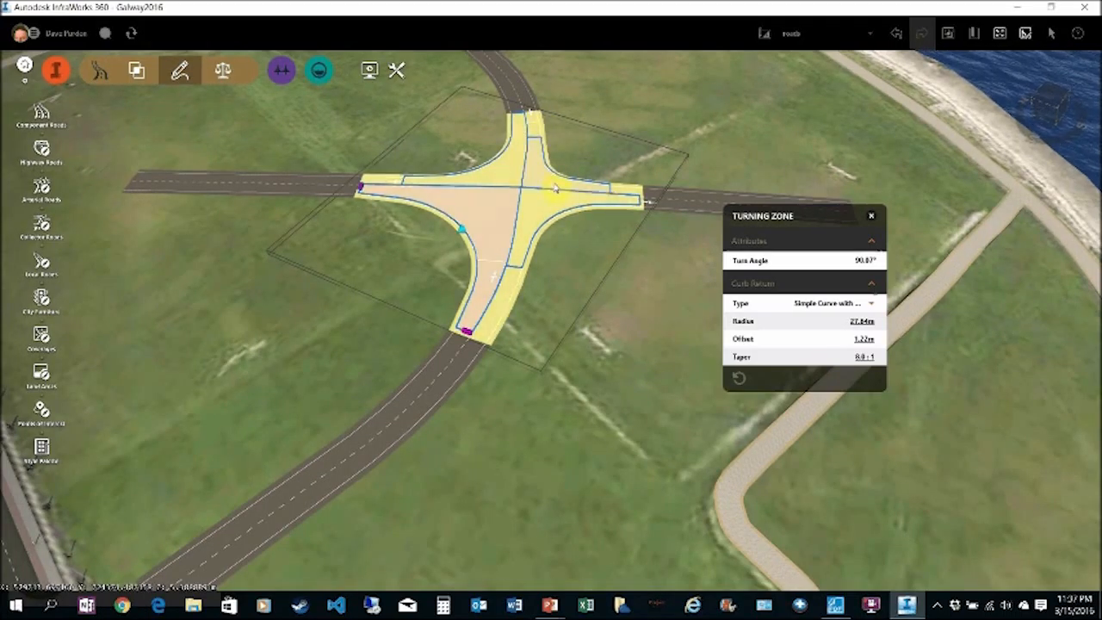
left_click(555, 188)
left_click_drag(560, 172, 591, 151)
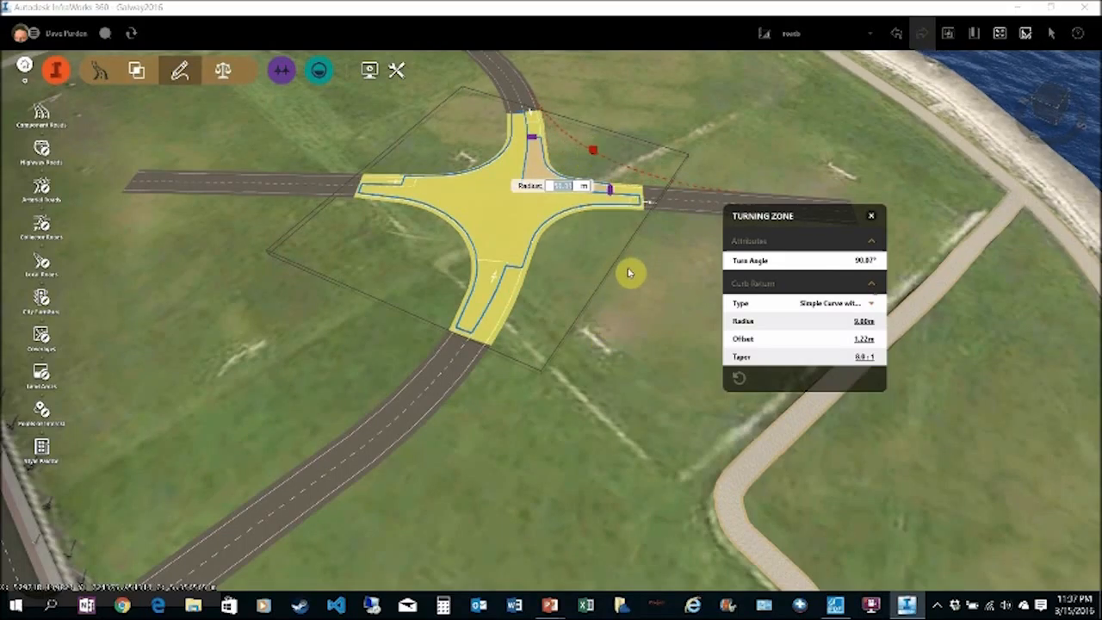
Add tapered turn lanes on both legs of the 27.84 m turning zone, about 14 m long on the curved road, and reselect the intersection.
left_click(484, 298)
left_click_drag(466, 330, 370, 428)
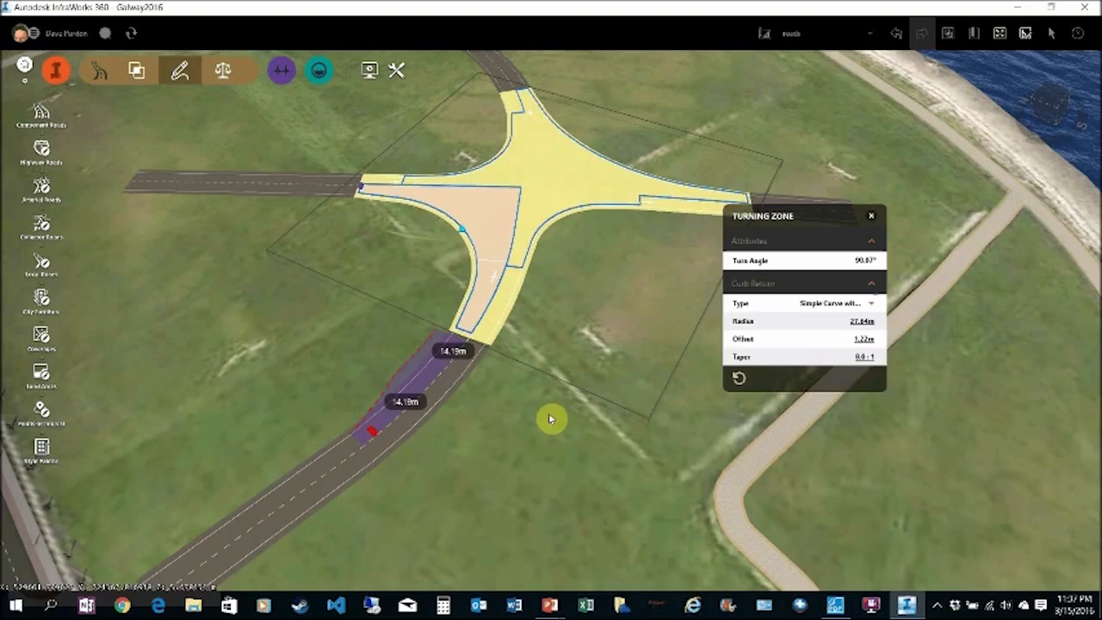
left_click_drag(324, 188, 211, 185)
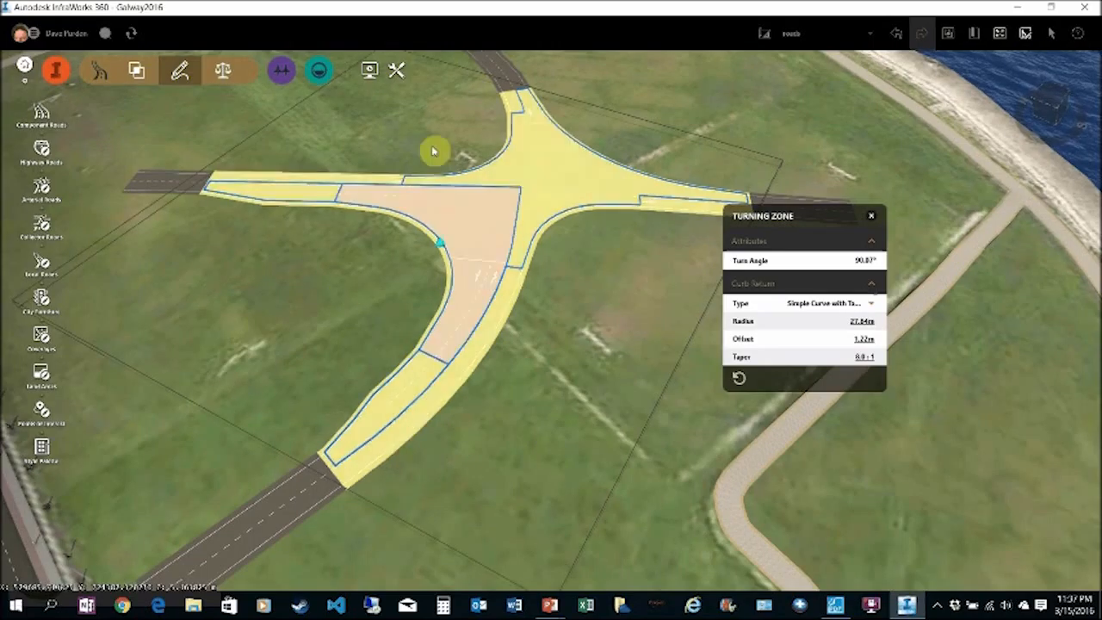
left_click(646, 300)
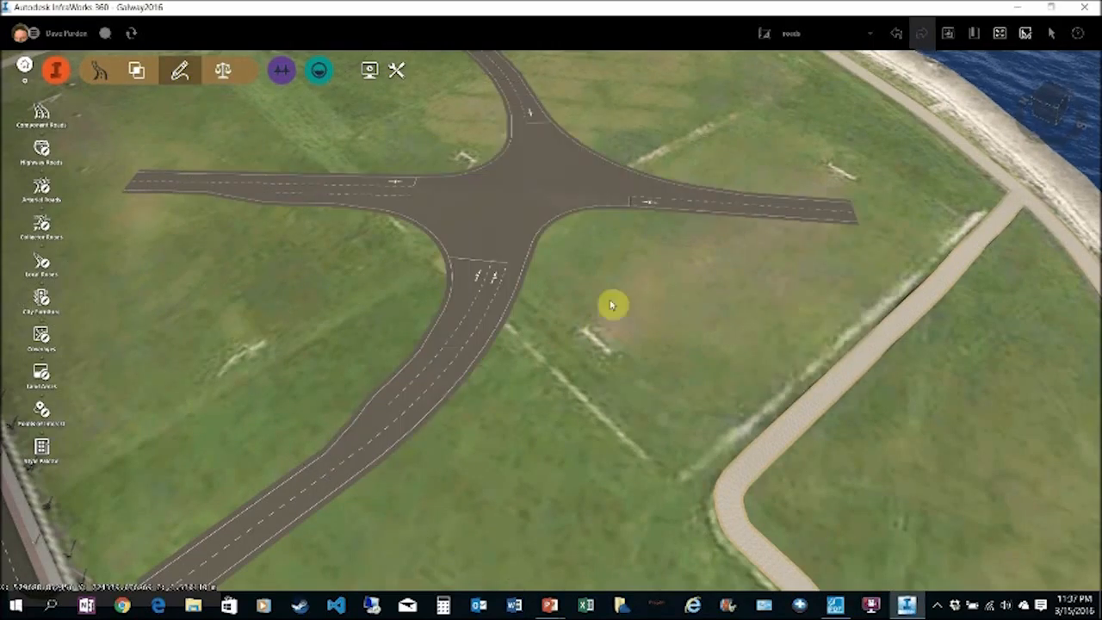
left_click(527, 198)
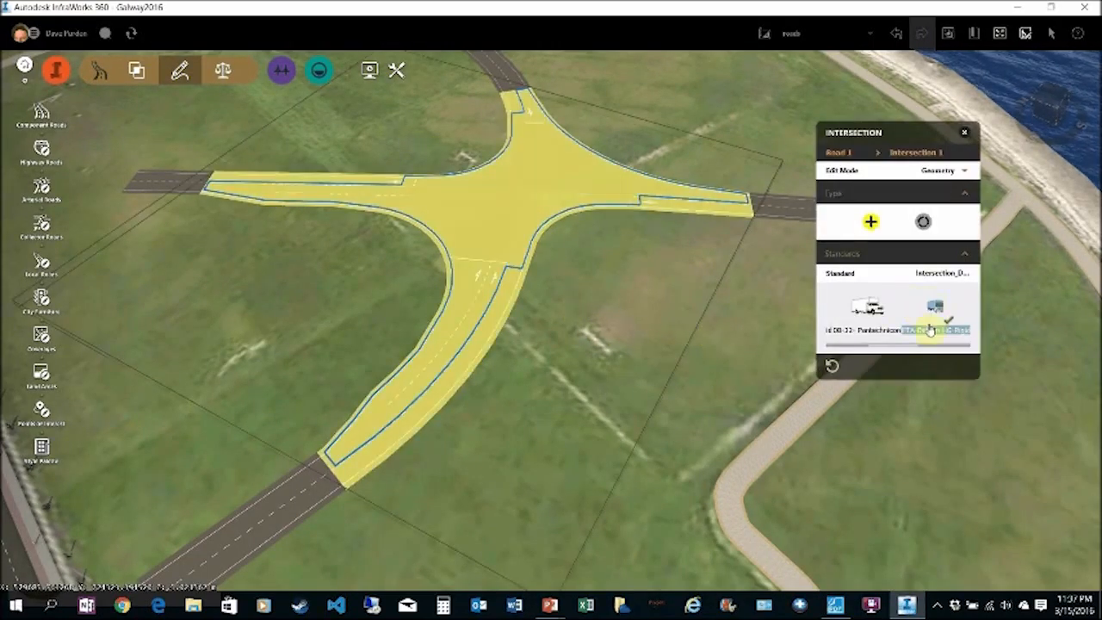
Browse the intersection's available design vehicles, and deselect the intersection.
left_click_drag(897, 349, 840, 347)
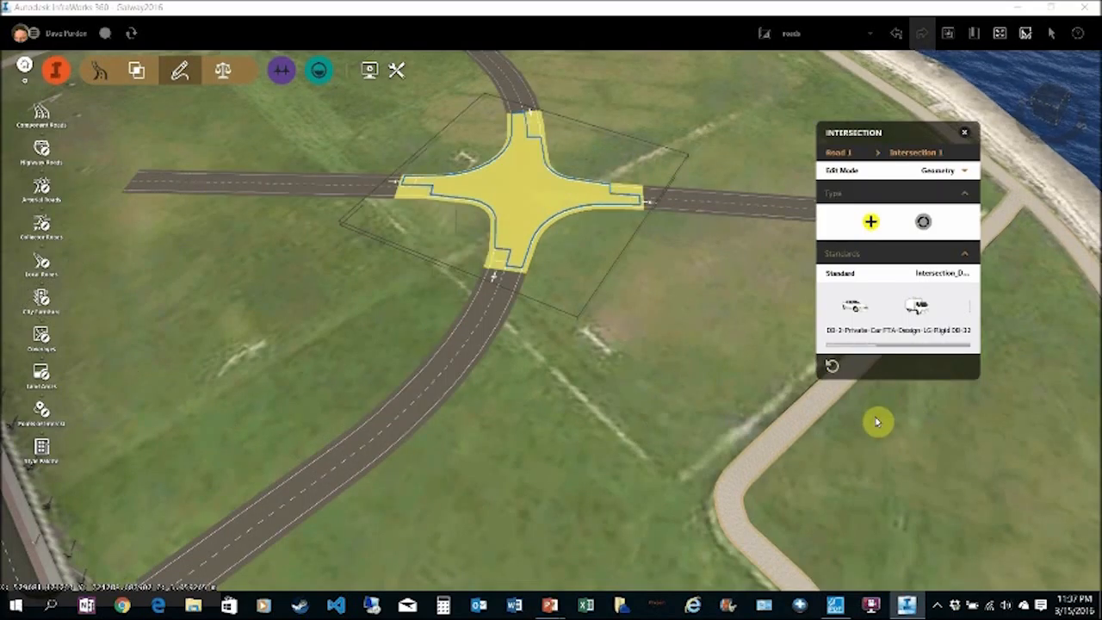
left_click(698, 296)
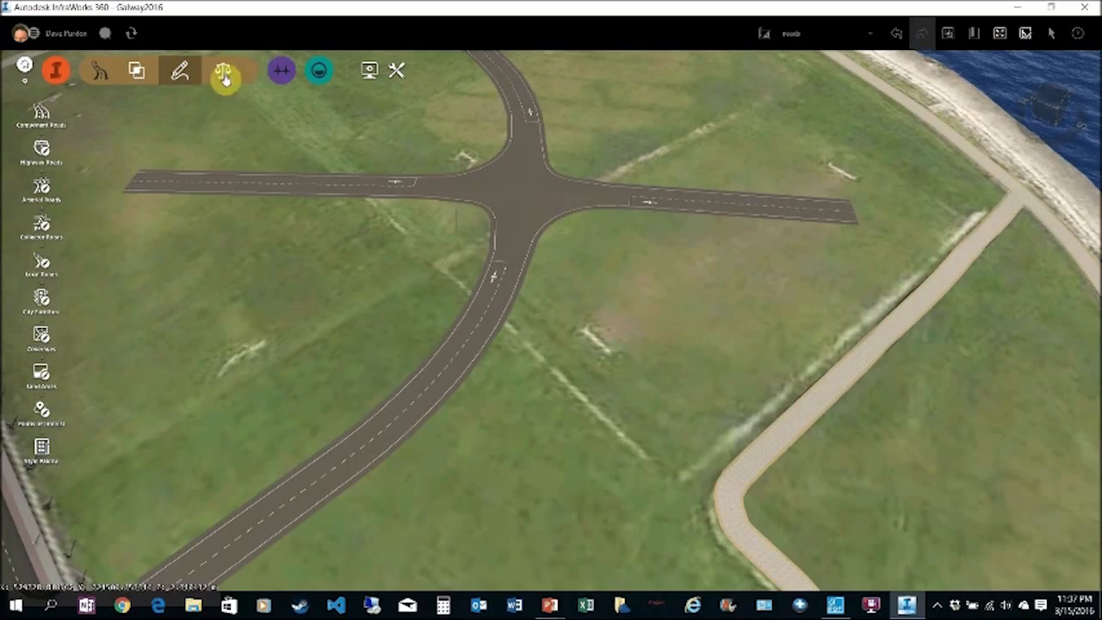
left_click(138, 71)
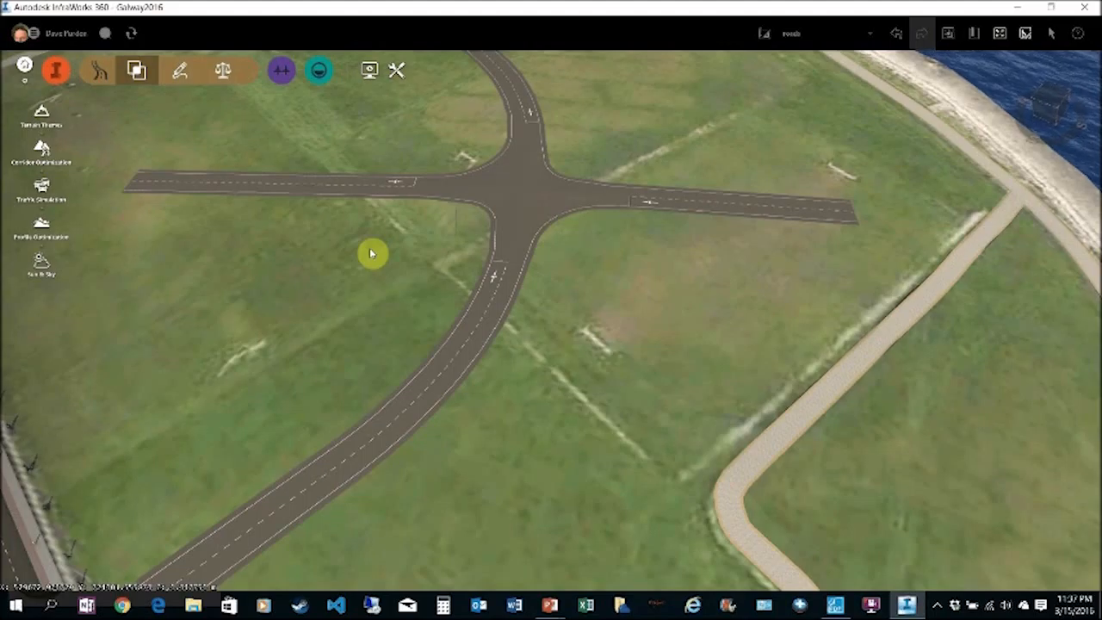
left_click(223, 72)
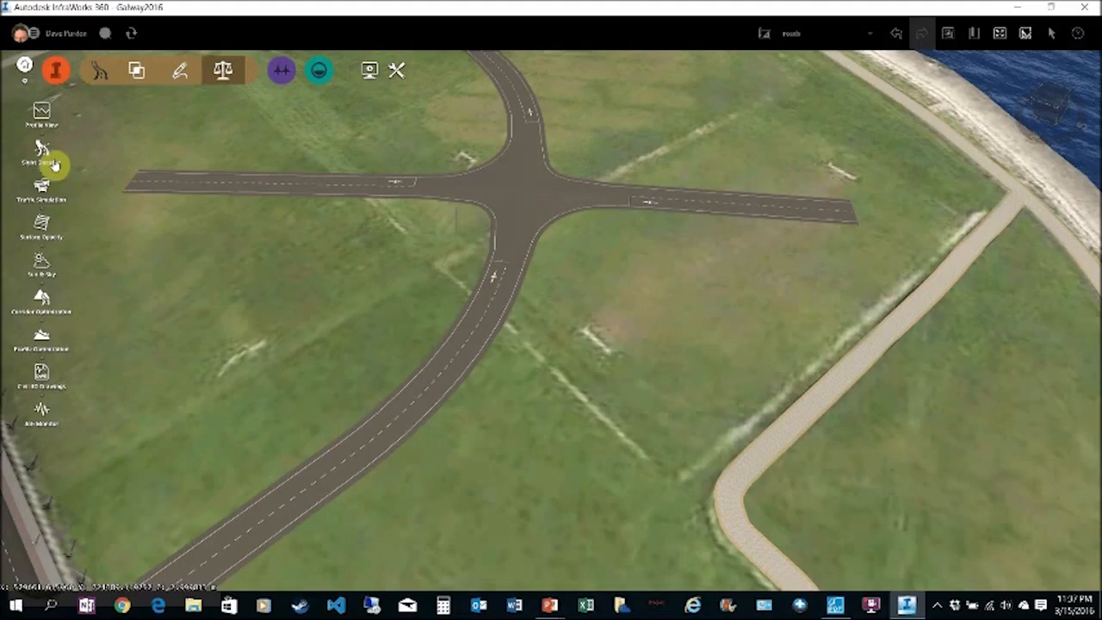
left_click(41, 154)
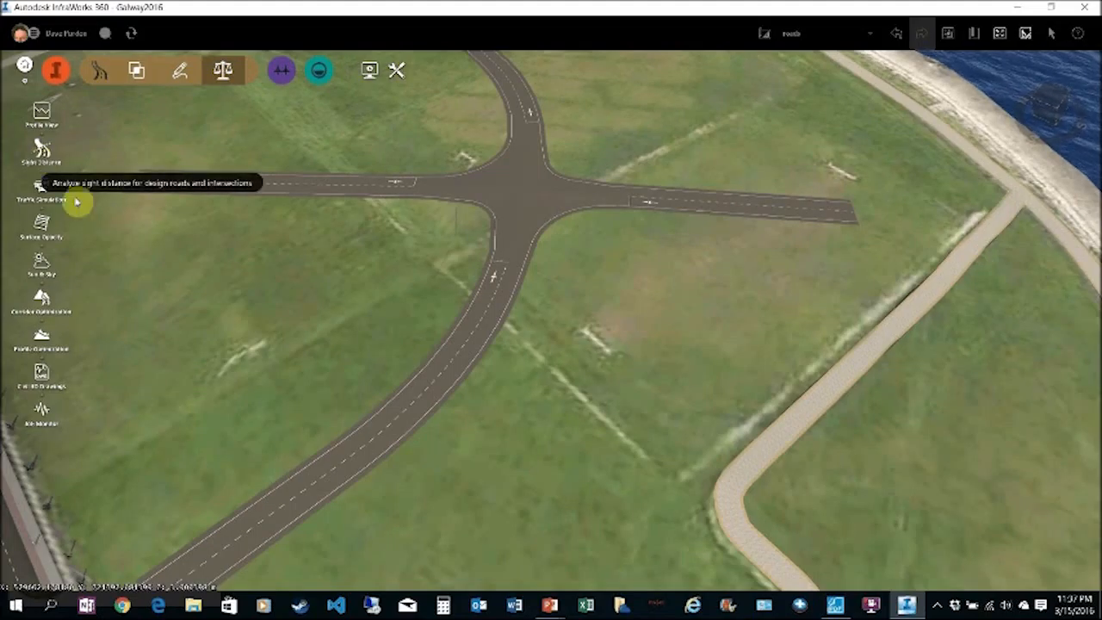
Delete the straight road crossing the curved road, and undo the deletion.
left_click(463, 346)
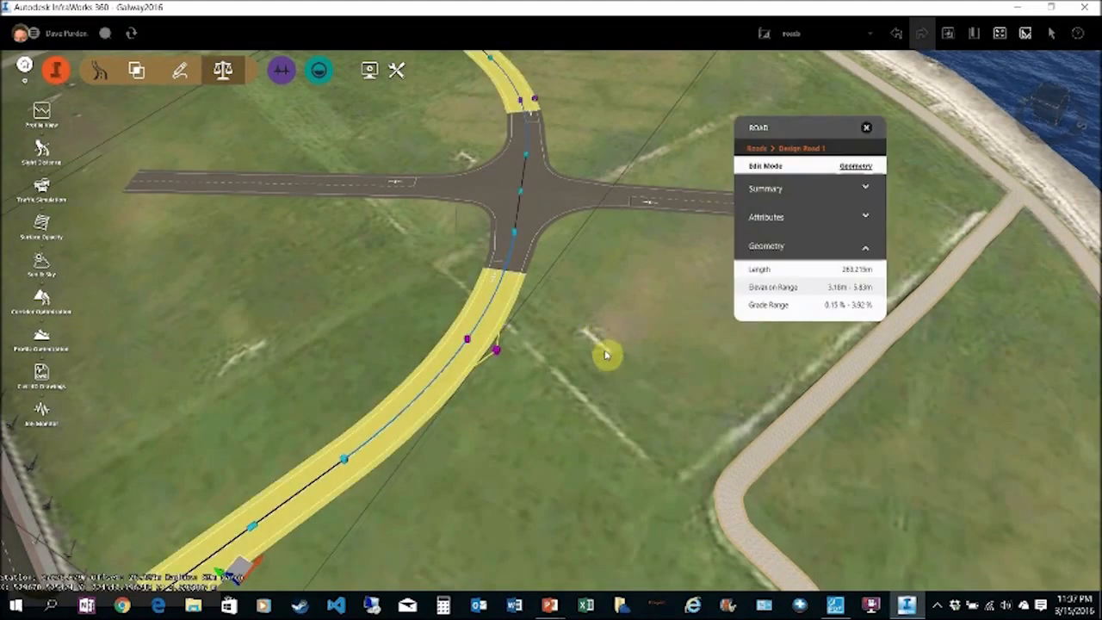
left_click(669, 202)
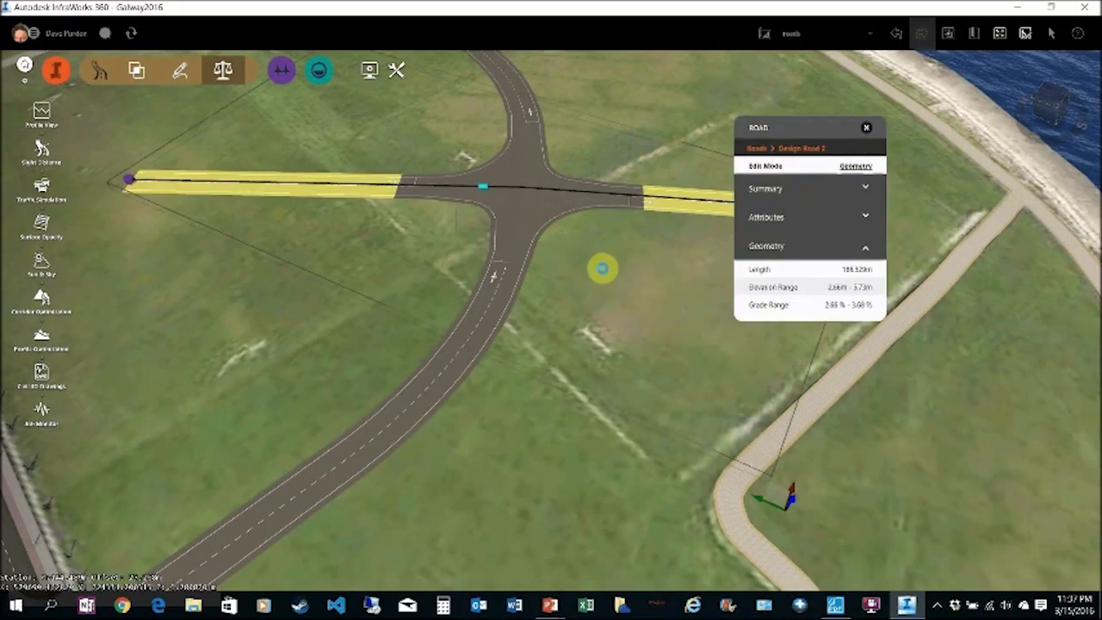
key("Delete")
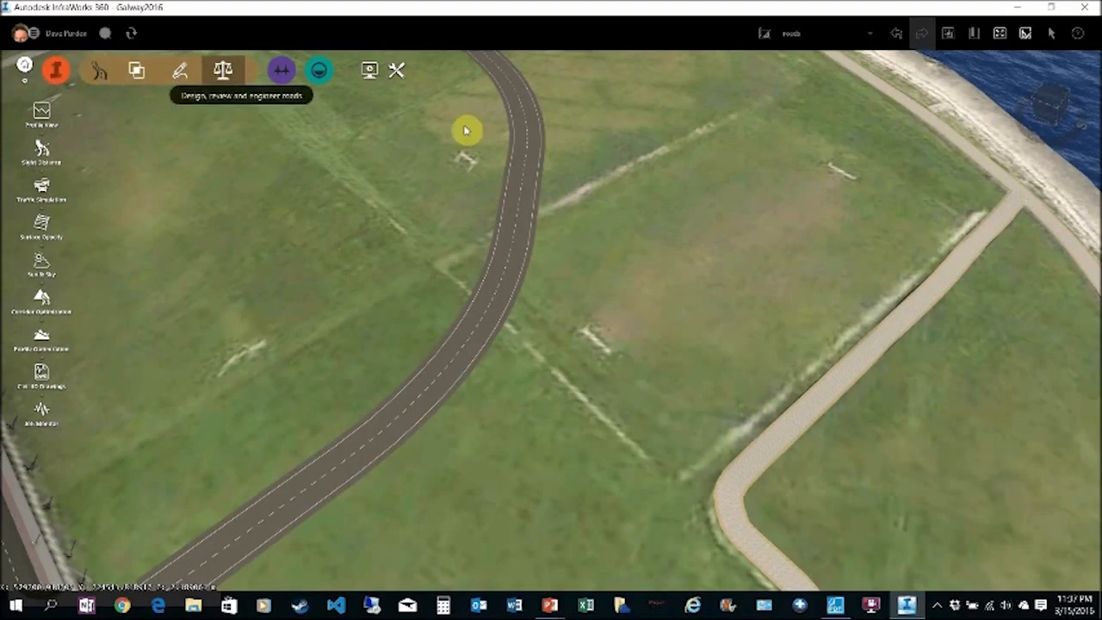
left_click(898, 36)
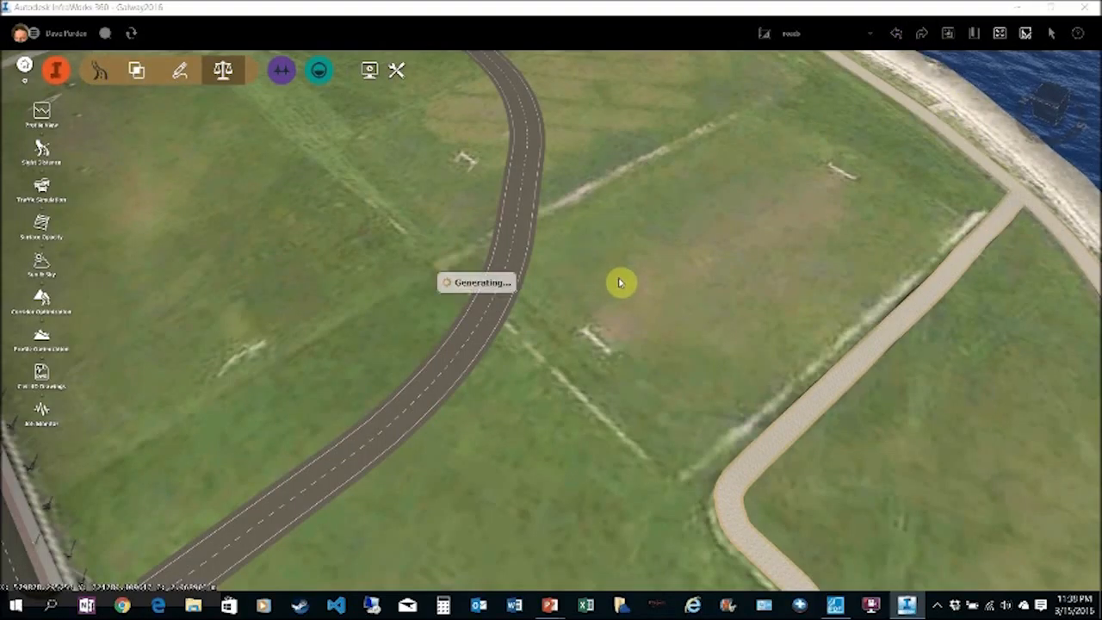
Draw a four-sided building footprint of about 394 m² in the corner between the straight and curved roads, beside the intersection.
left_click(56, 71)
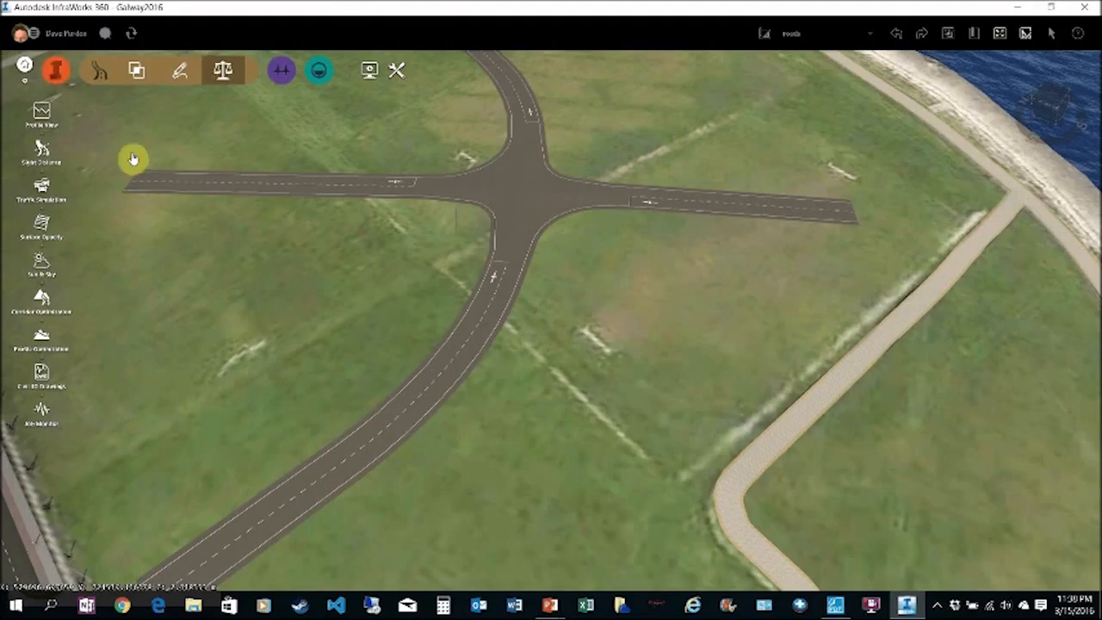
left_click(40, 183)
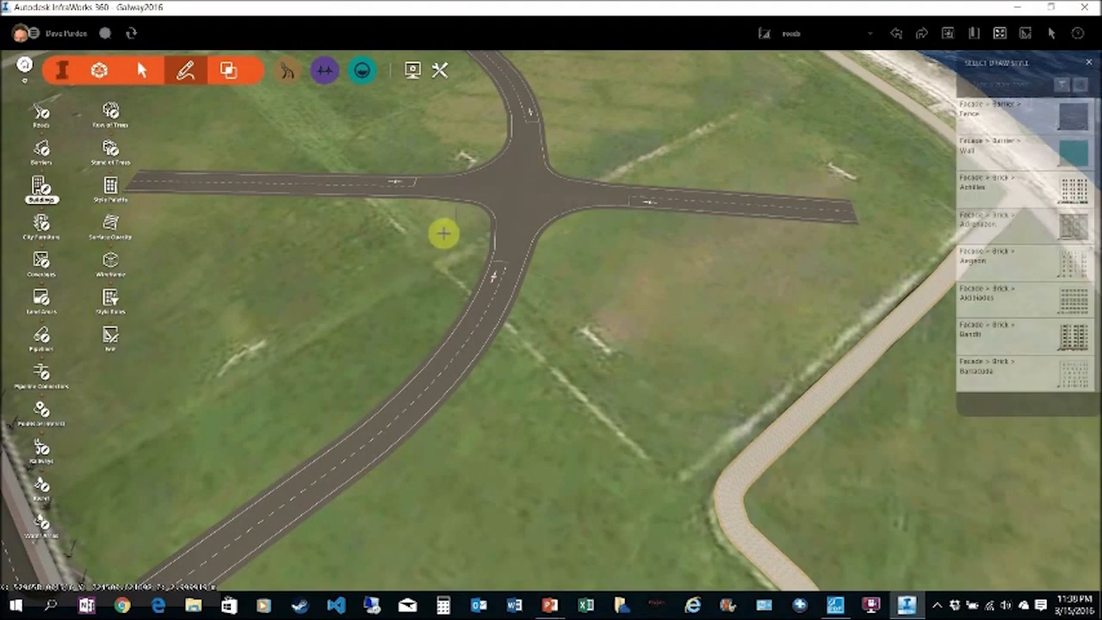
left_click(369, 218)
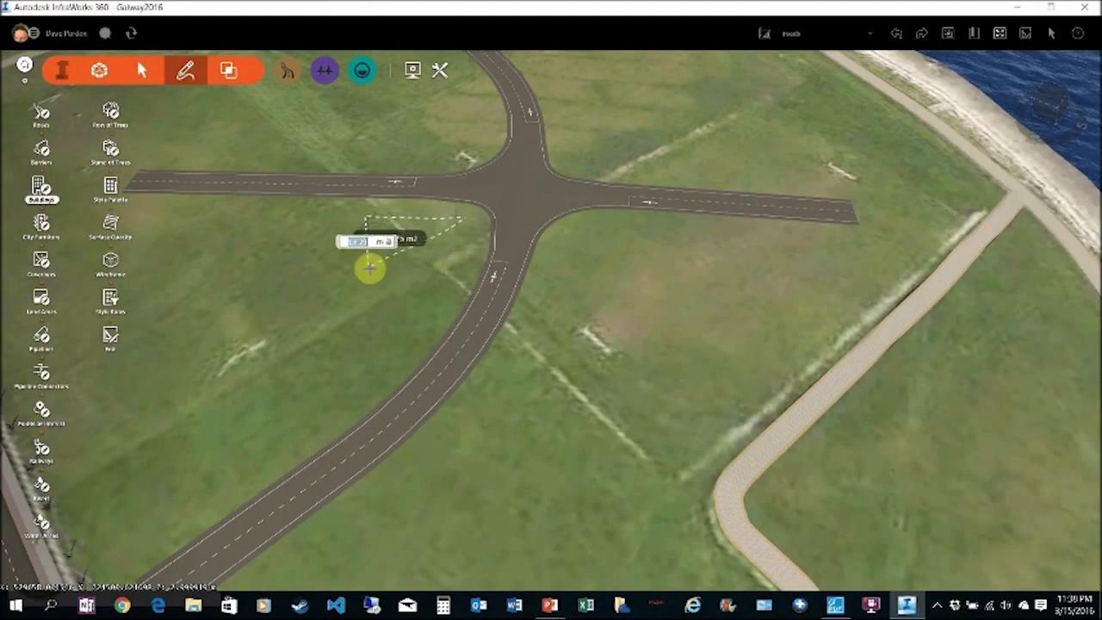
left_click(370, 269)
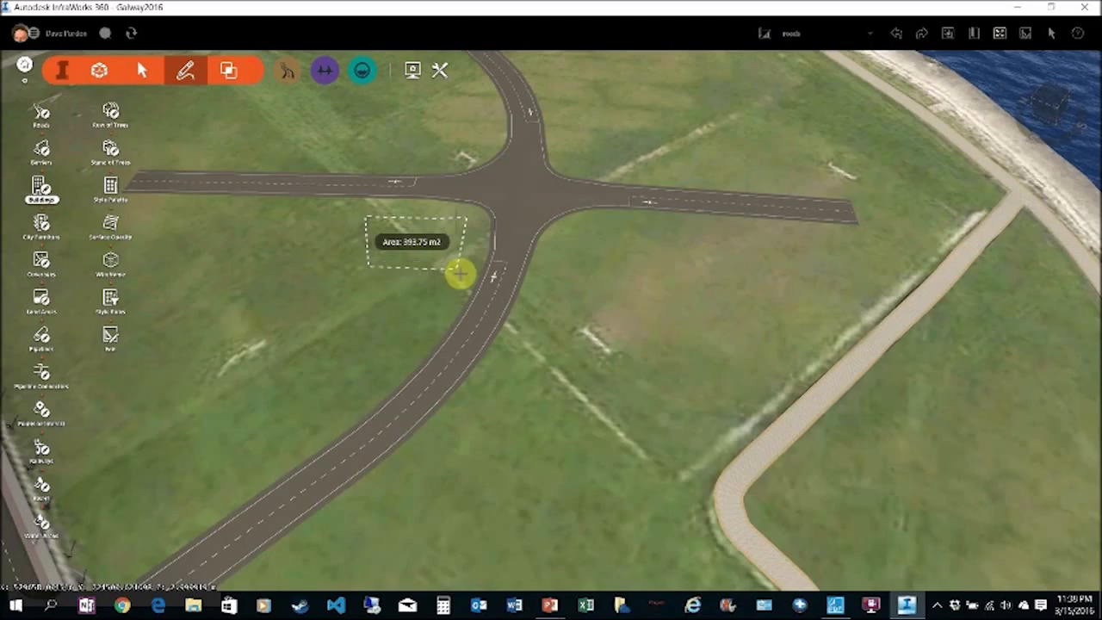
double_click(460, 273)
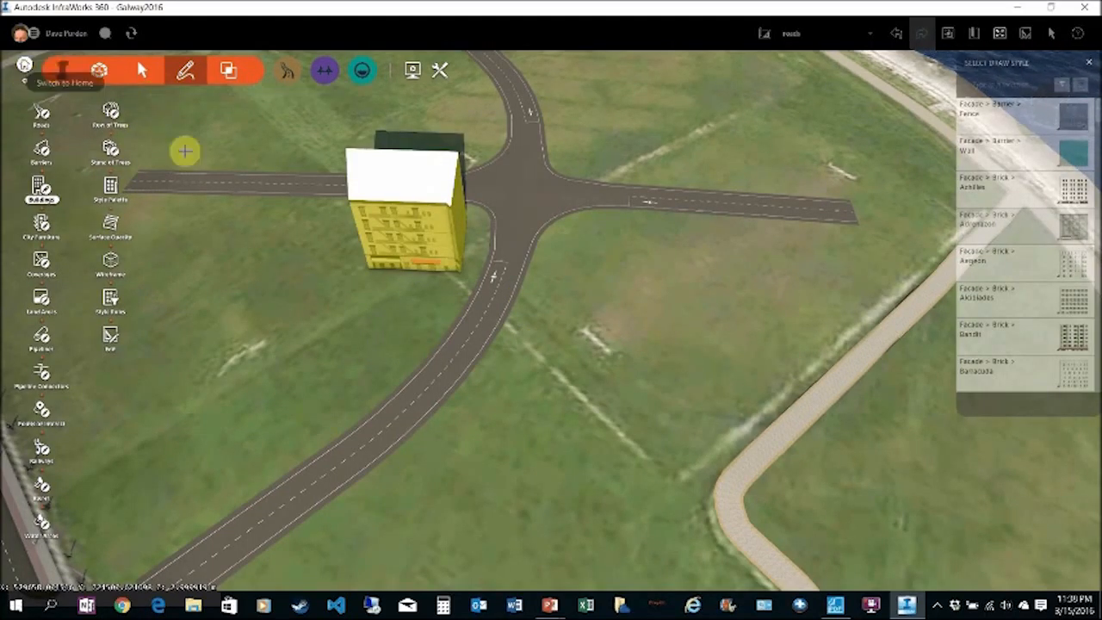
key("Escape")
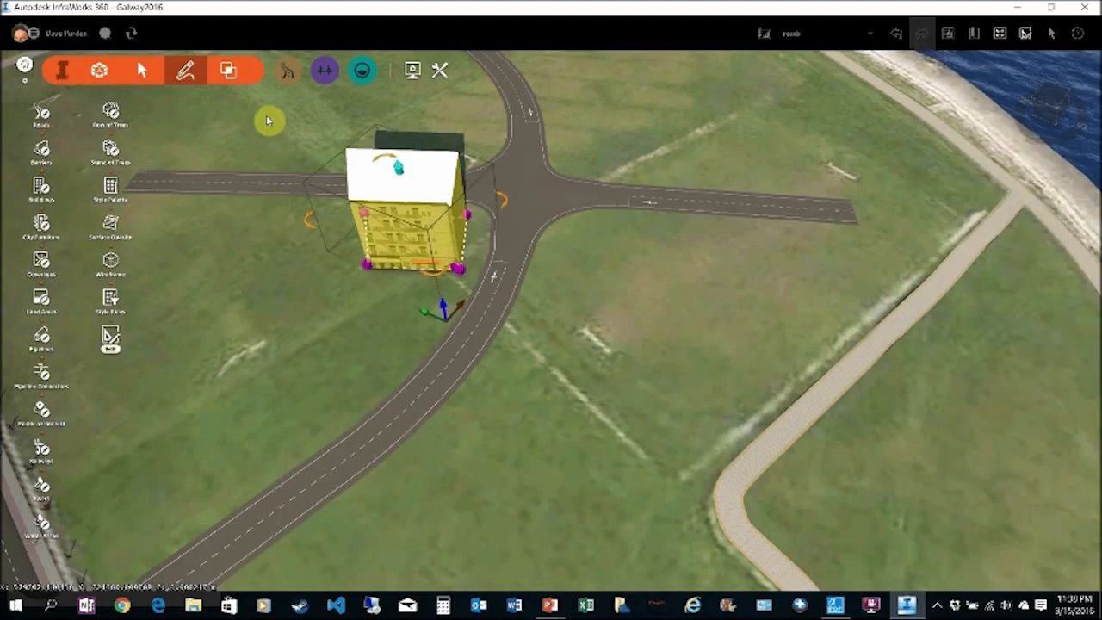
Analyze Stopping Sight Distance on the curved road with direction Forward, Lane - (1) and Road Decorations as obstructions.
left_click(288, 76)
left_click(222, 76)
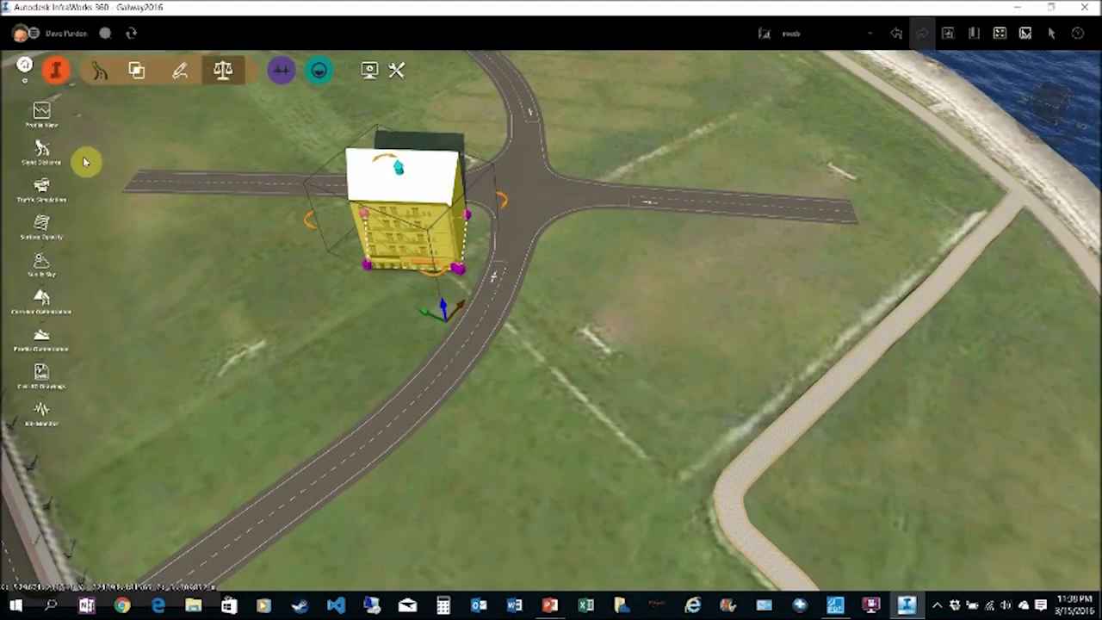
left_click(42, 153)
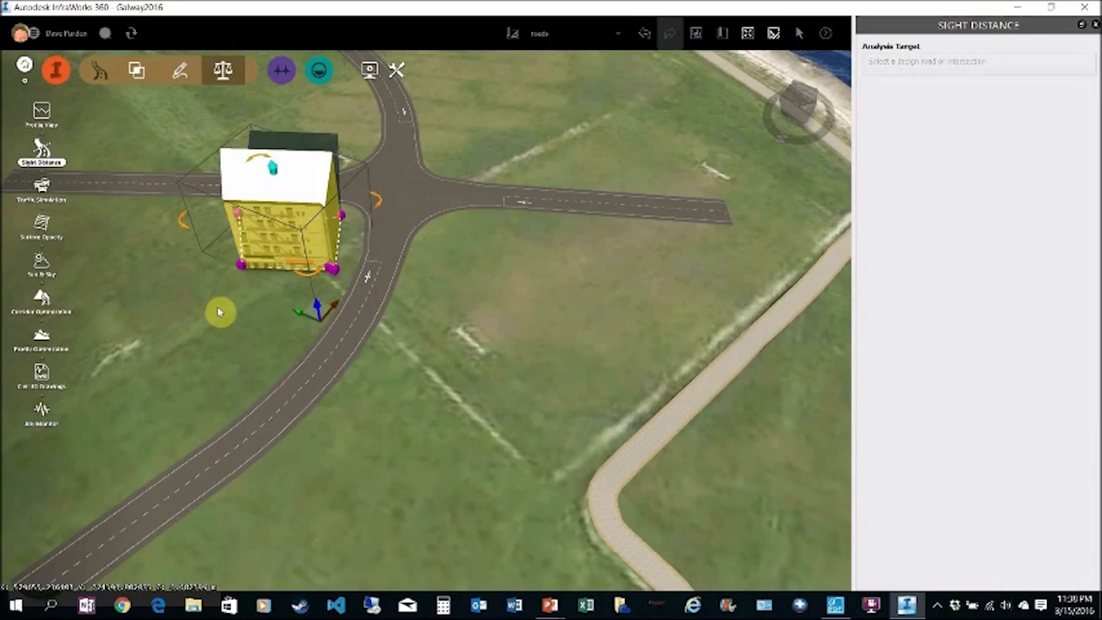
left_click(362, 373)
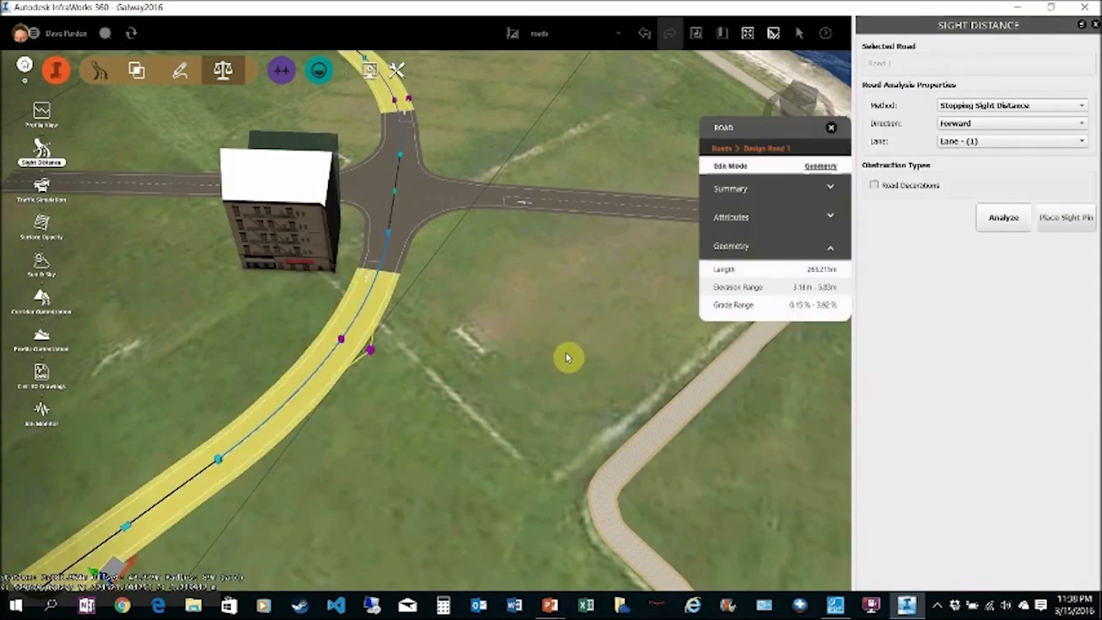
left_click(1001, 107)
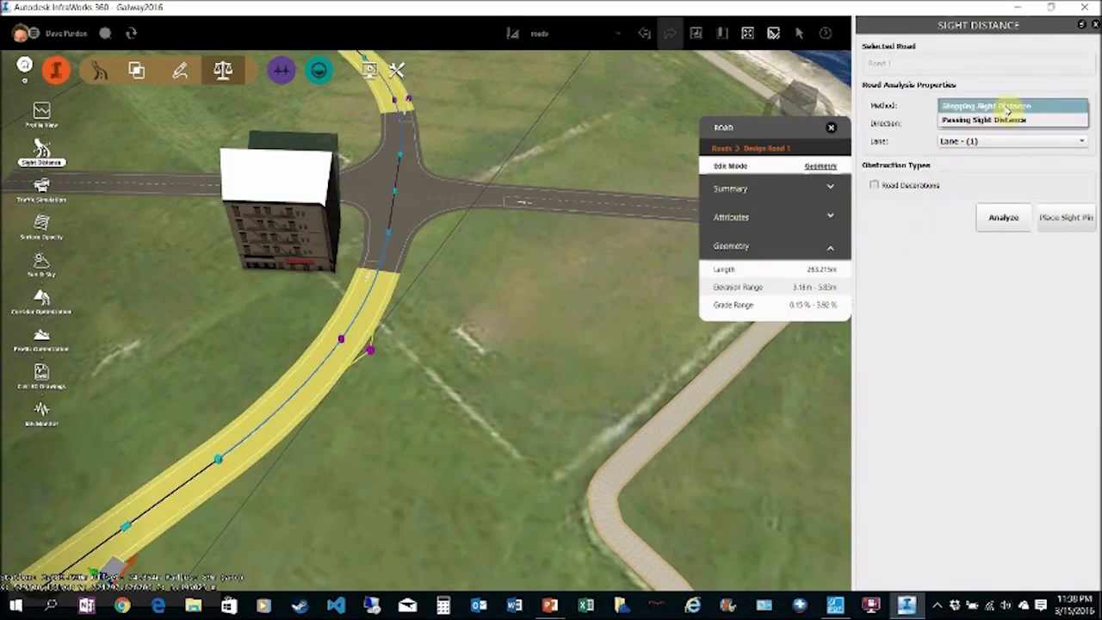
left_click(1003, 106)
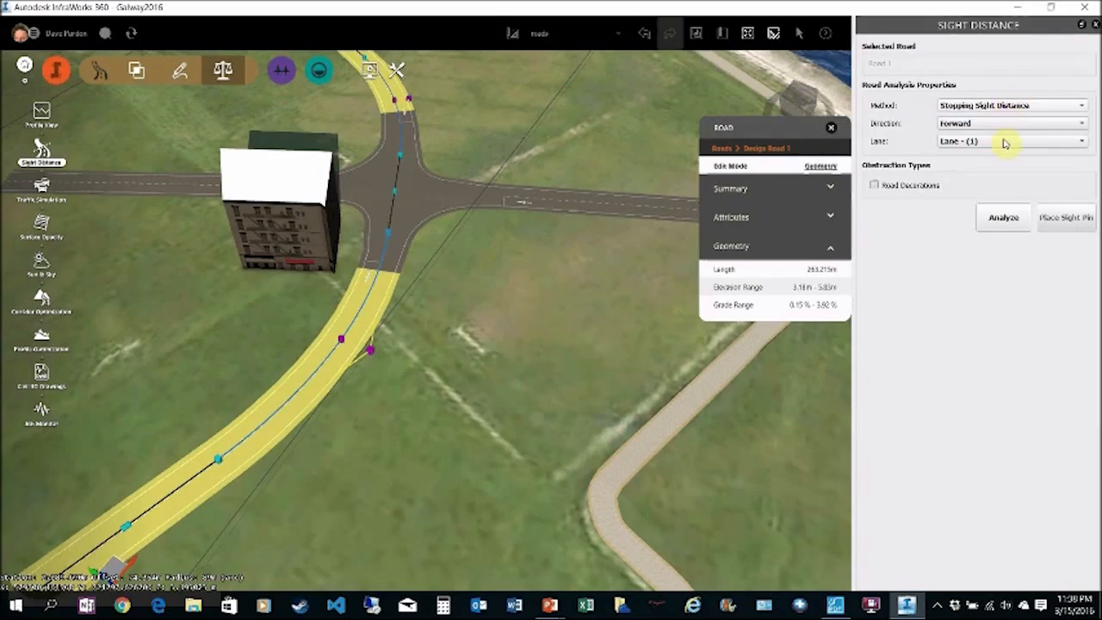
left_click(1005, 143)
left_click(1005, 144)
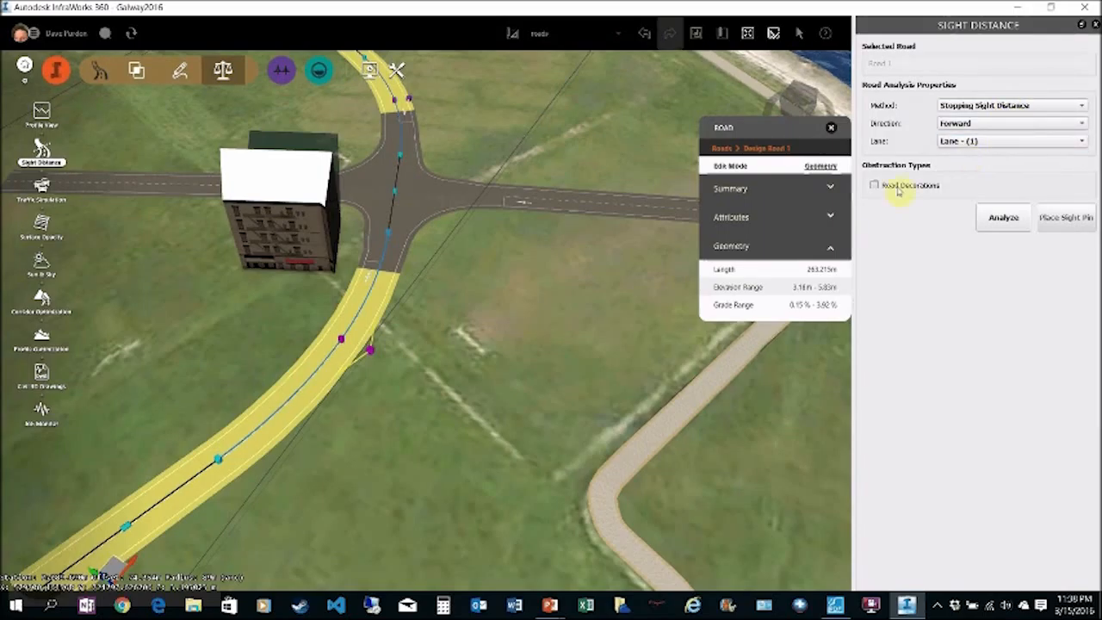
left_click(1005, 219)
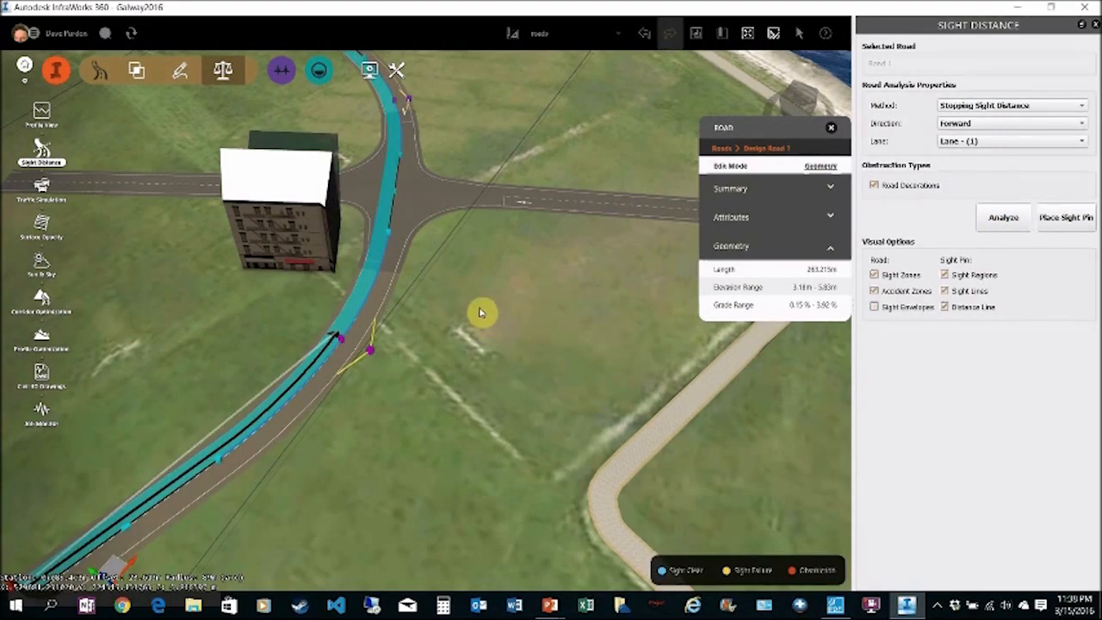
Rerun the curved road's stopping sight distance analysis with the direction set to Backward.
left_click(1001, 125)
left_click(987, 143)
left_click(1006, 218)
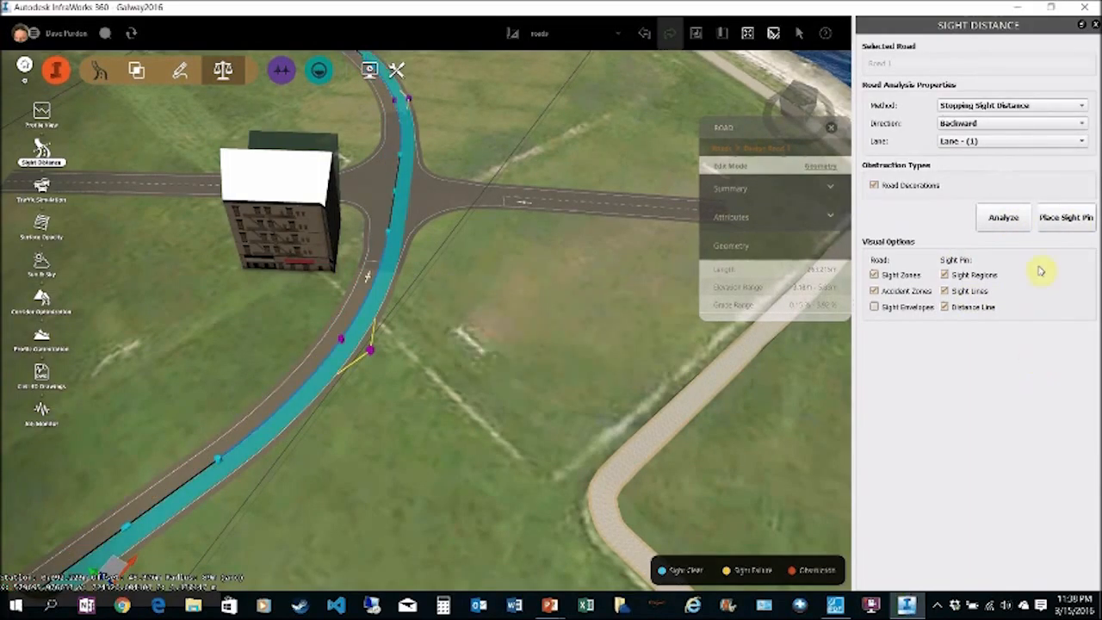
Set the analysis direction to Forward and place a sight pin on the curved road near the intersection.
left_click(997, 125)
left_click(976, 110)
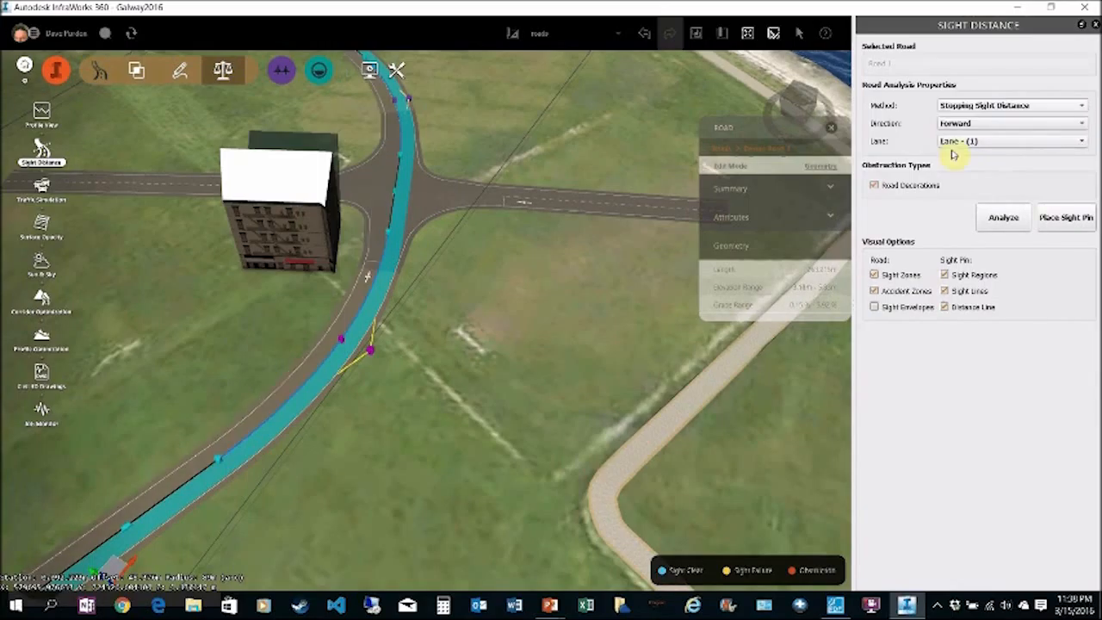
left_click(1063, 219)
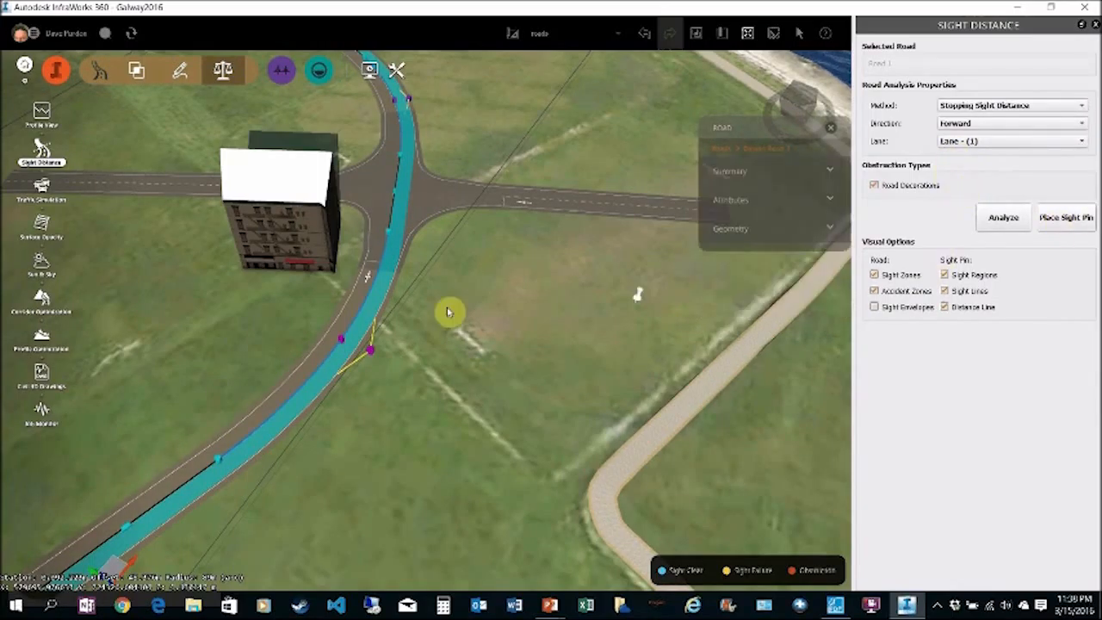
left_click(354, 299)
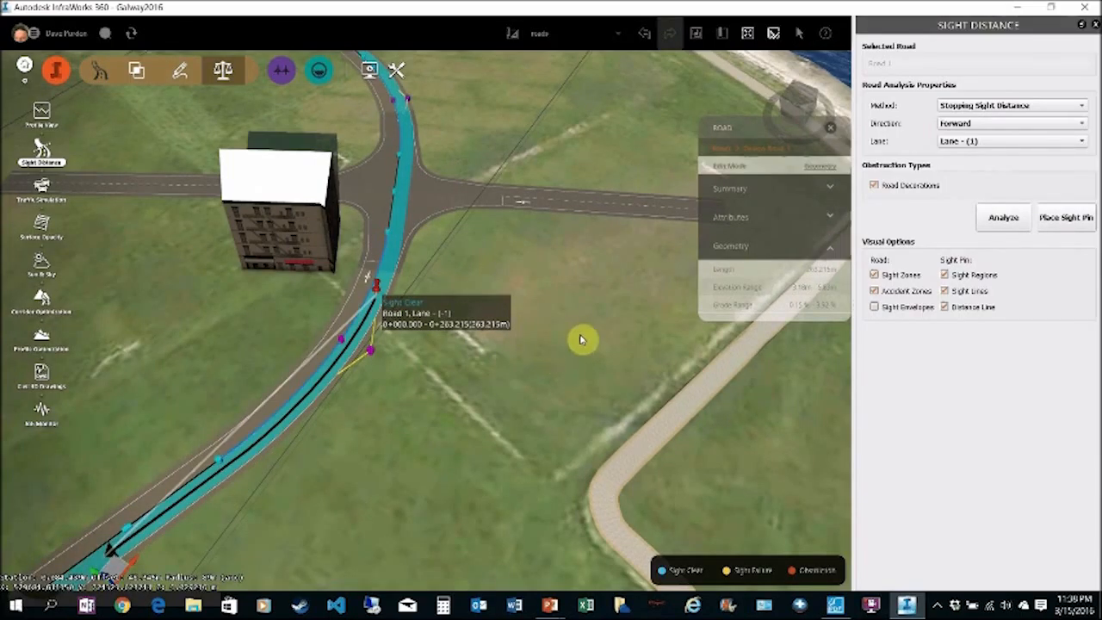
Change the method to Passing Sight Distance and analyze the curved road in the Forward direction.
left_click(993, 108)
left_click(993, 120)
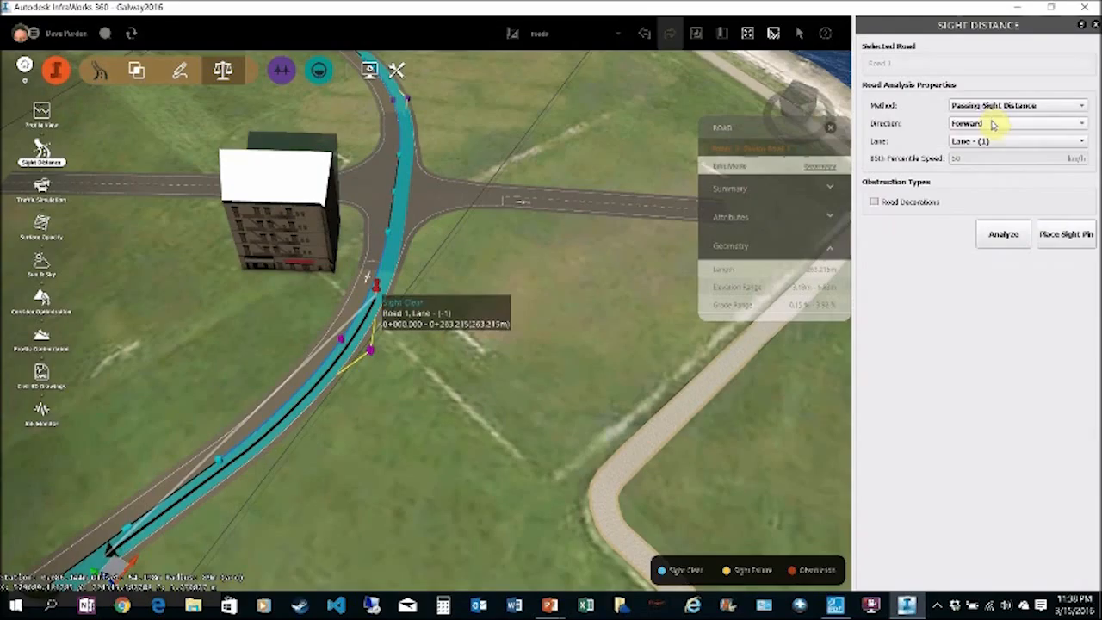
left_click(1009, 241)
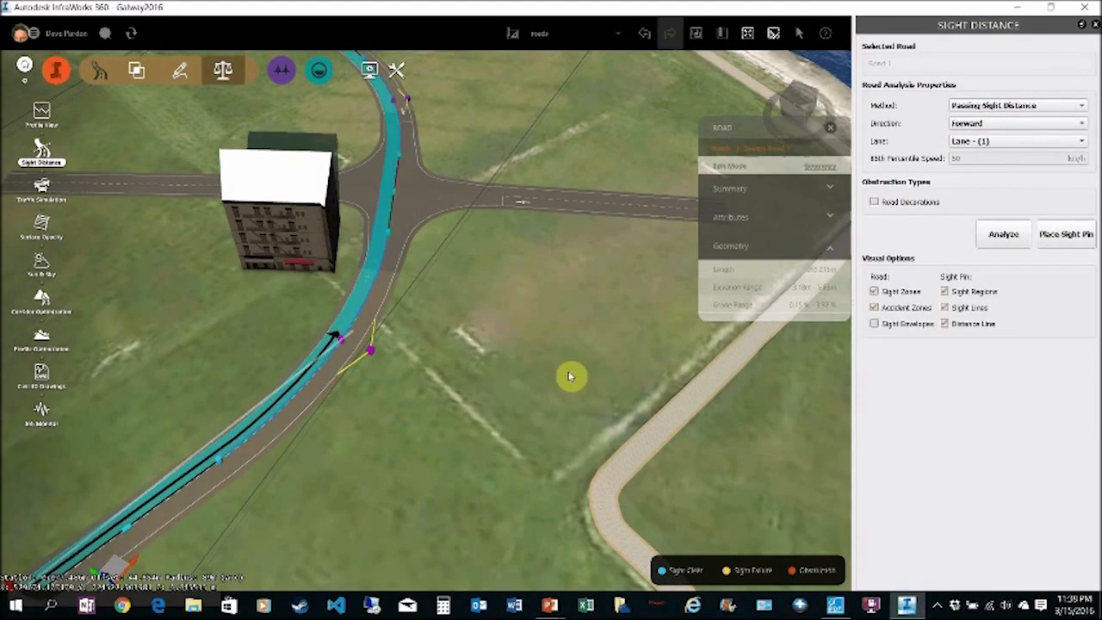
Select the intersection and analyze its sight distance for approach Forward on Road 1, No Control and Left Turn.
left_click(482, 205)
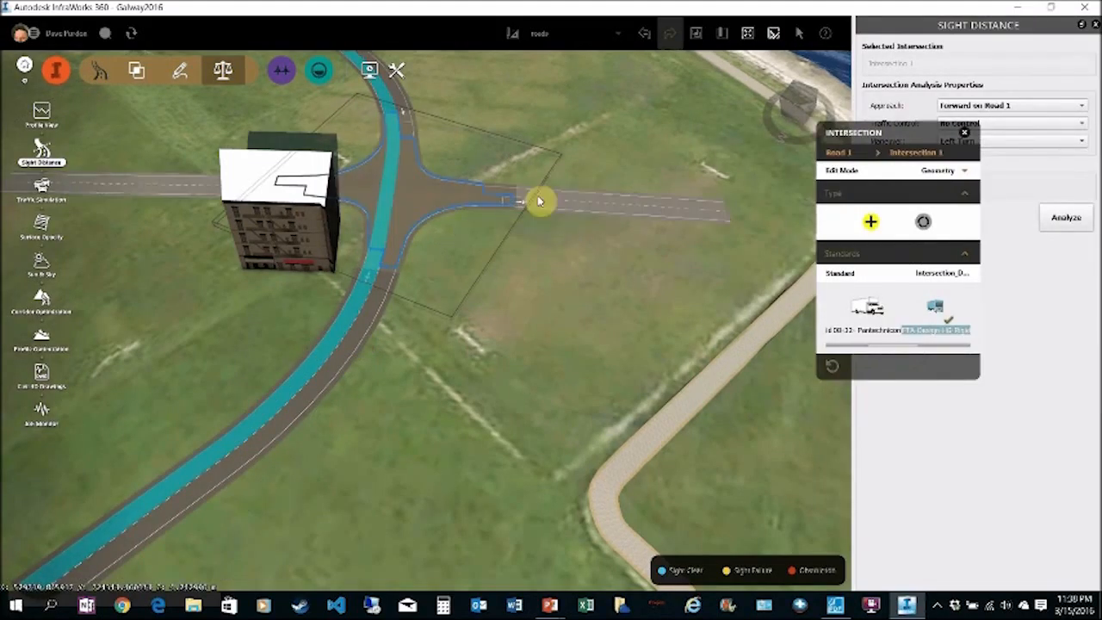
left_click(419, 210)
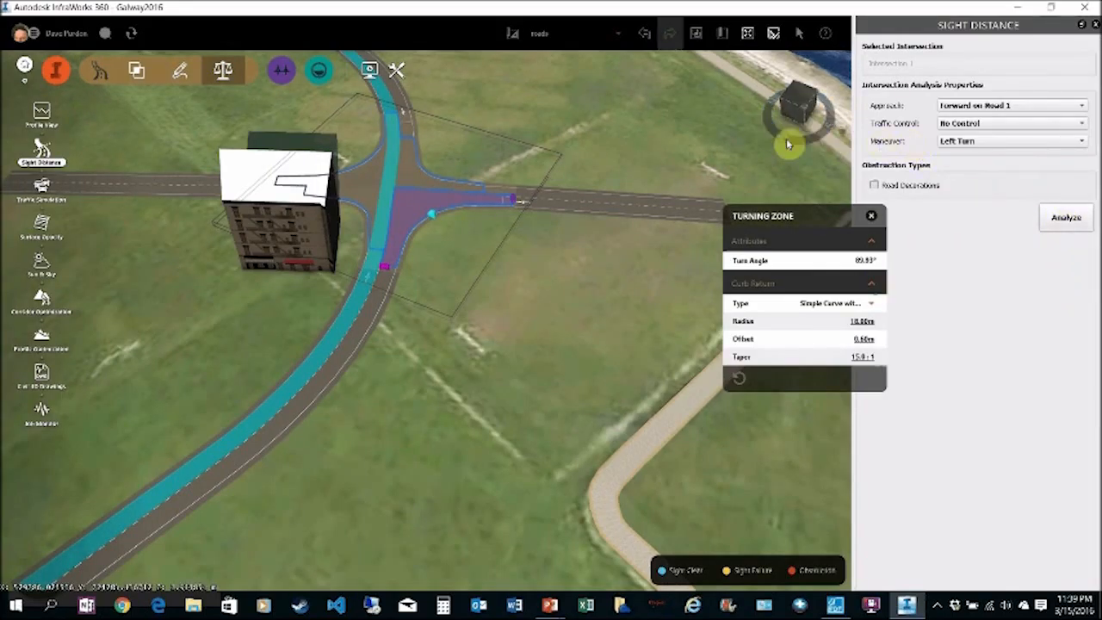
left_click(372, 235)
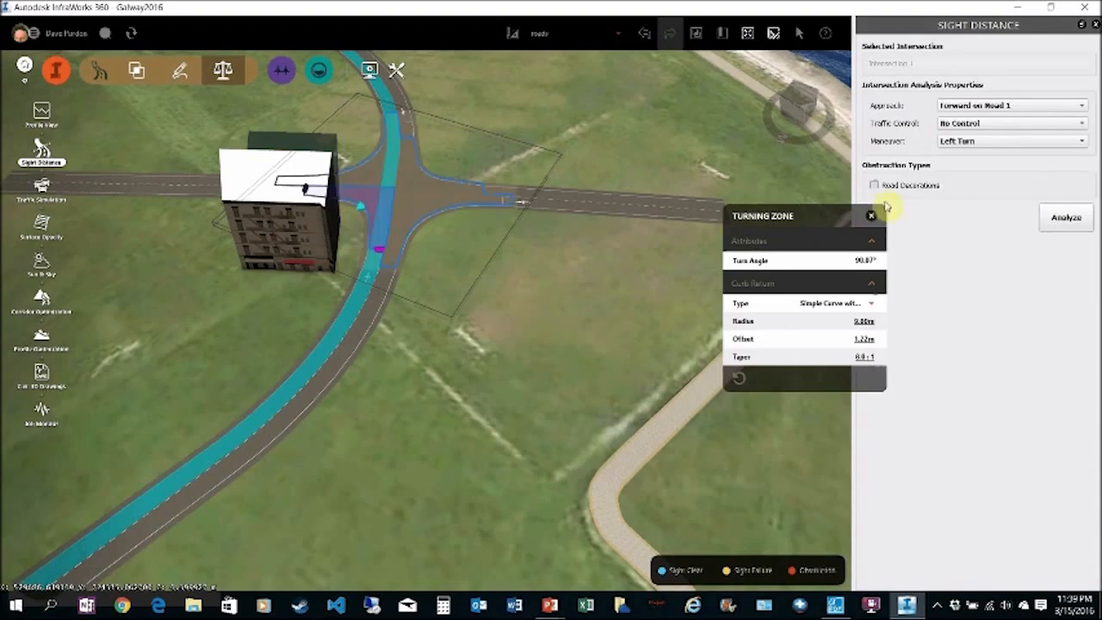
left_click(1067, 220)
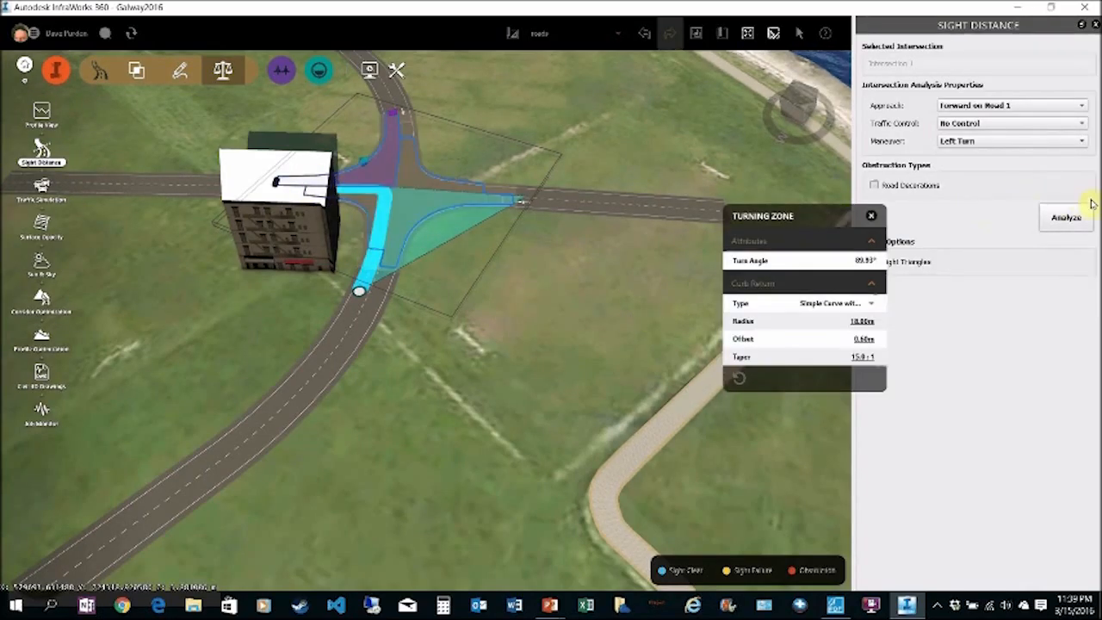
Rerun the intersection's left-turn sight distance analysis, selecting the turning zone on the far side opposite the building.
left_click(1070, 221)
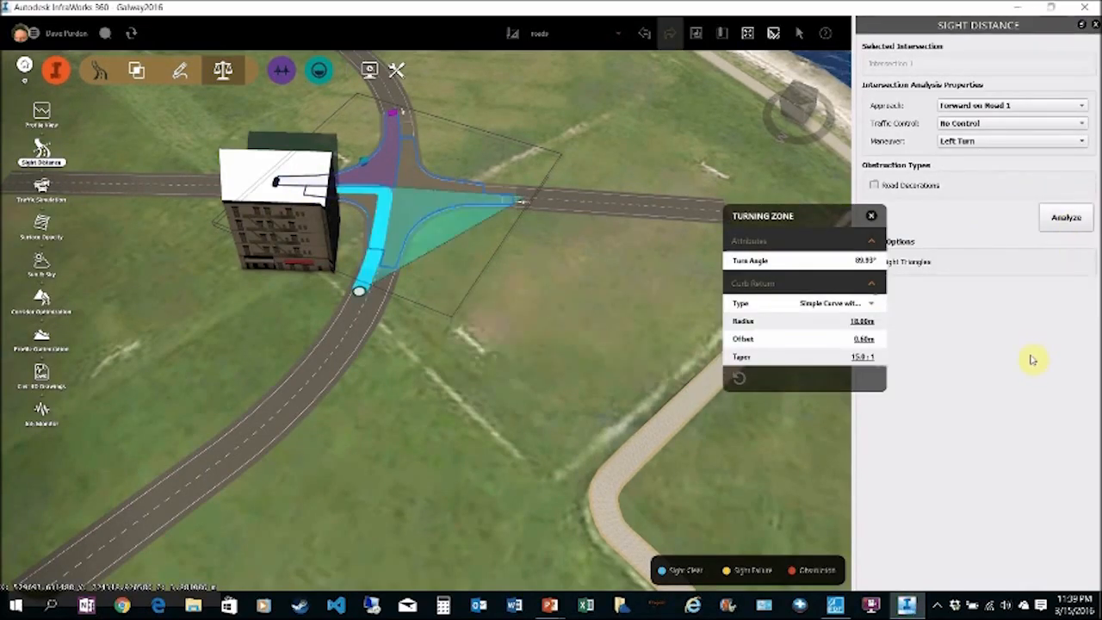
left_click(421, 177)
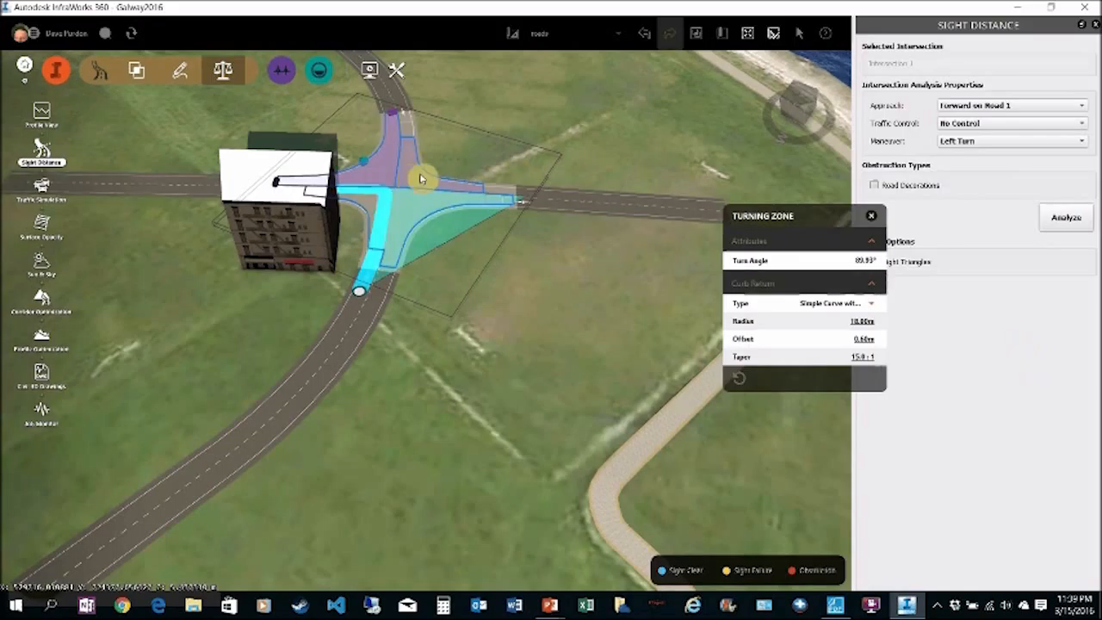
left_click(1052, 218)
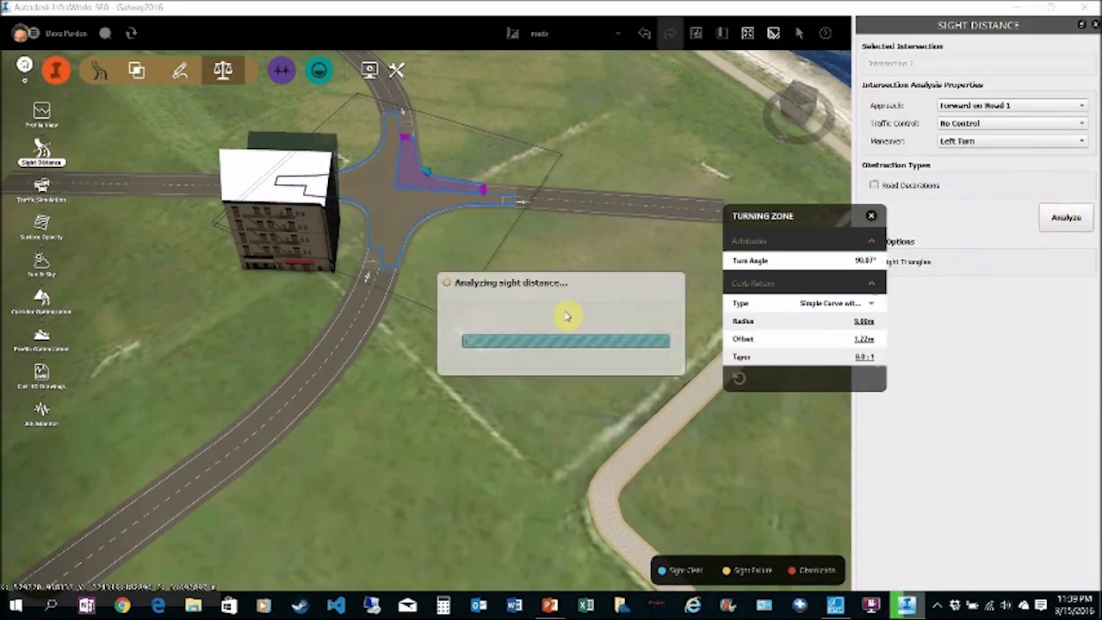
Select the turning zone on the building's side of the intersection and rerun the left-turn sight distance analysis.
left_click(367, 172)
left_click(450, 185)
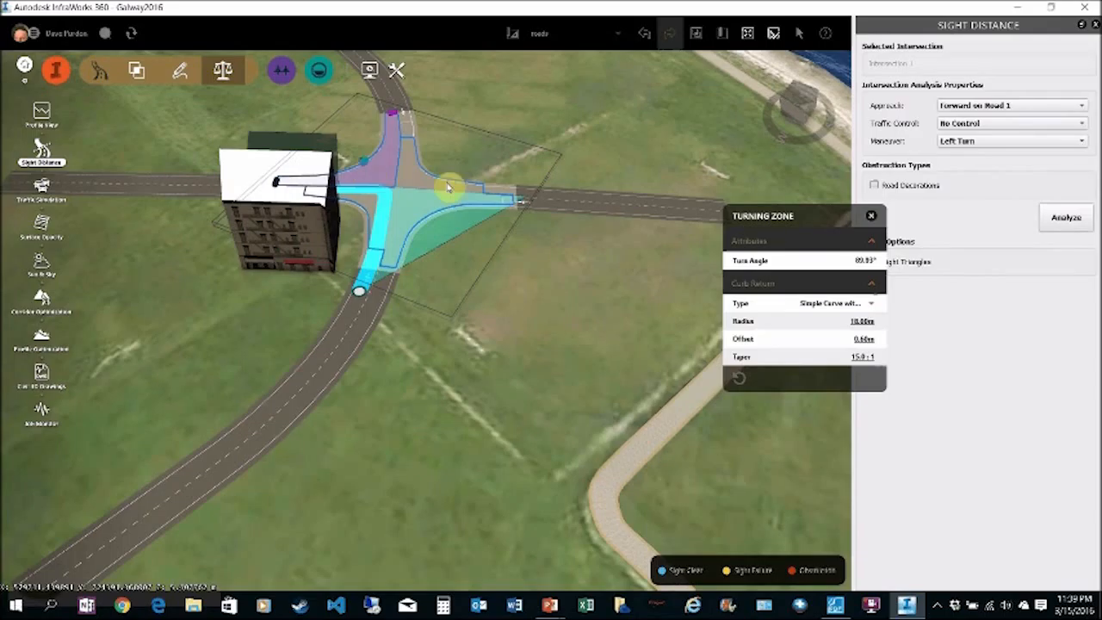
left_click(1066, 218)
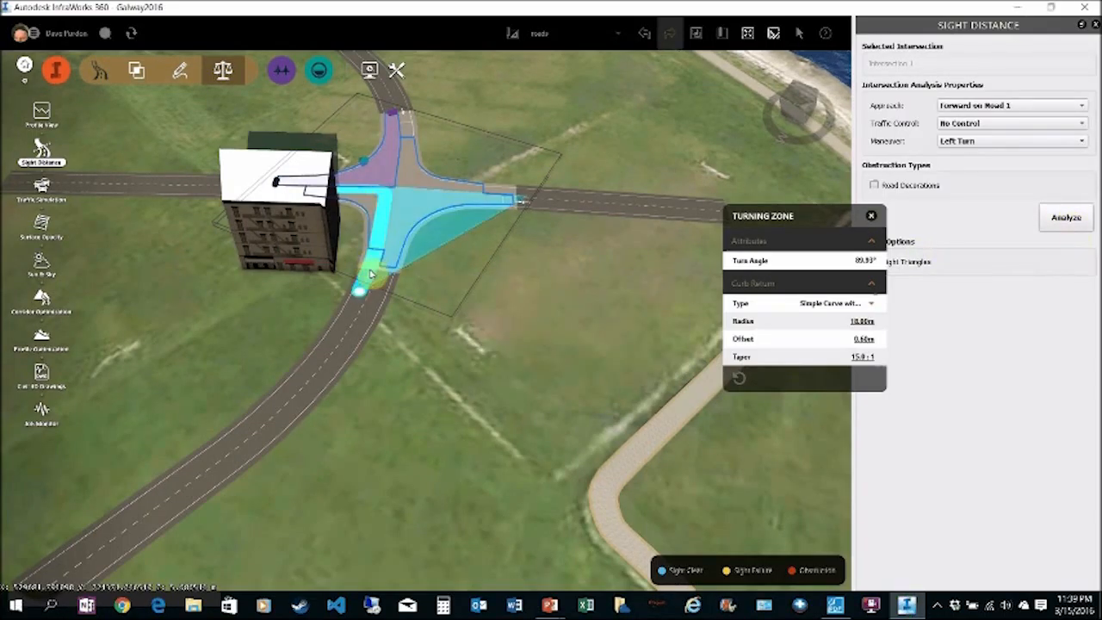
left_click(560, 295)
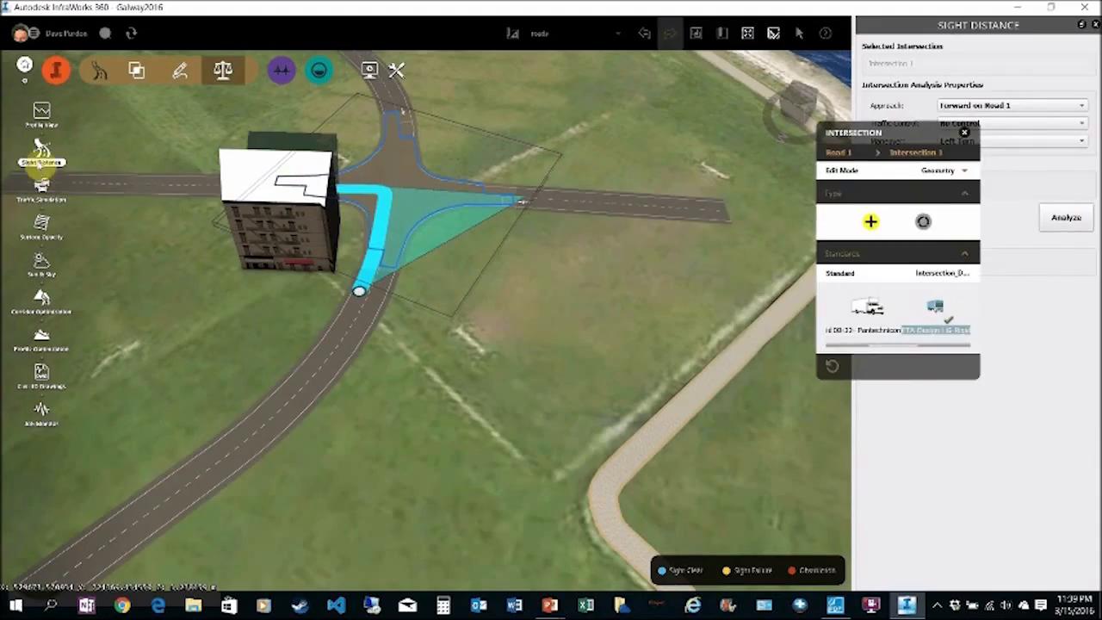
Draw a second building inside the sight triangle, at the intersection corner across the road from the existing building.
left_click(58, 74)
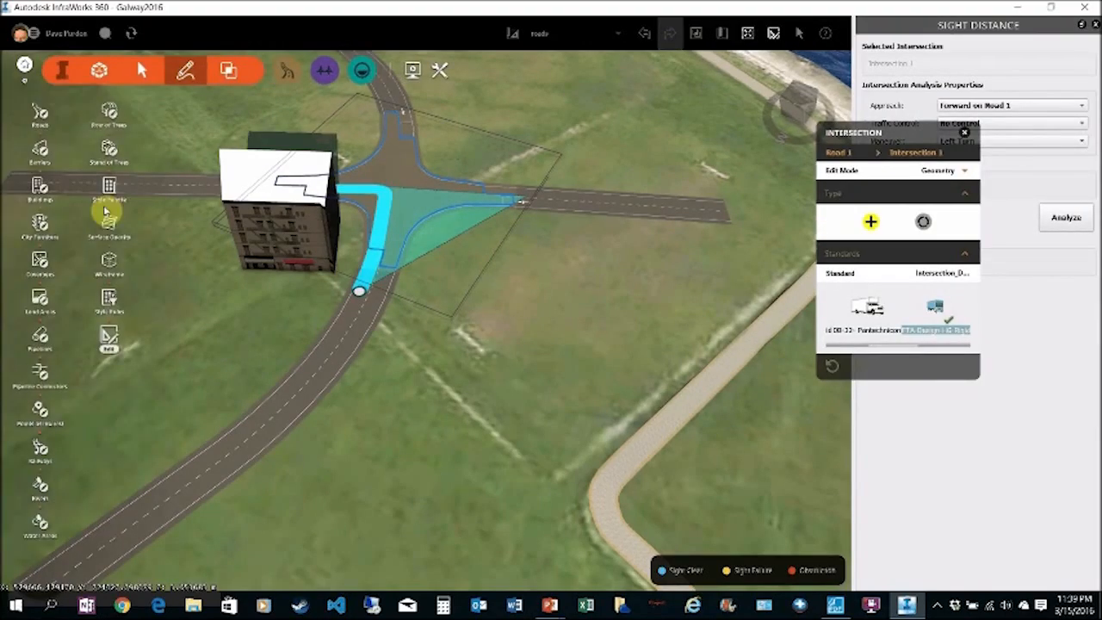
left_click(41, 187)
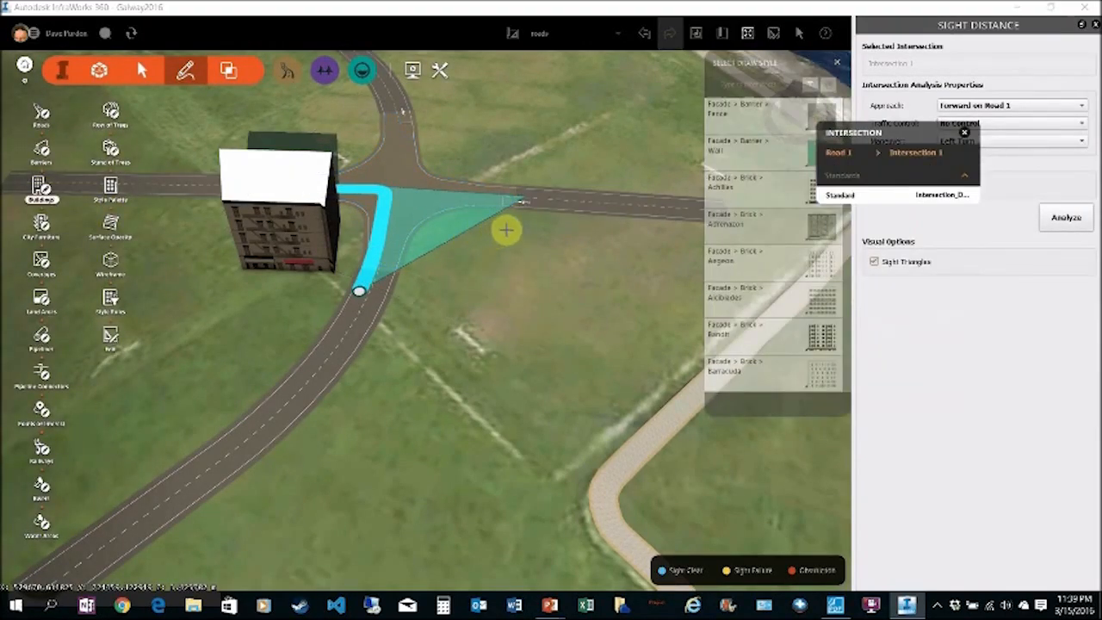
left_click(506, 230)
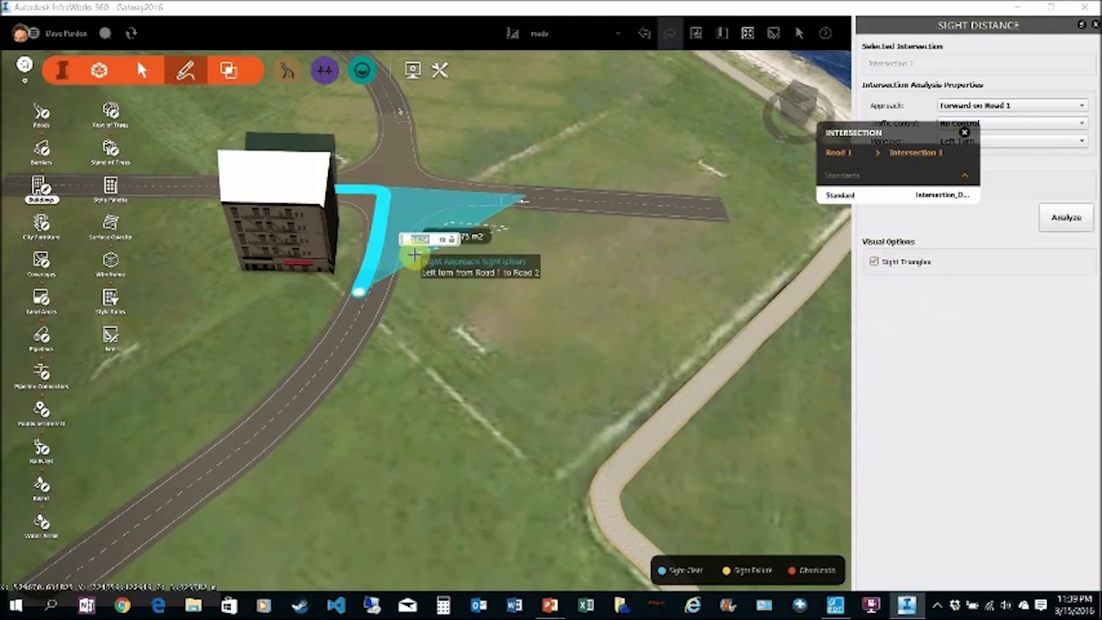
left_click(410, 290)
double_click(513, 297)
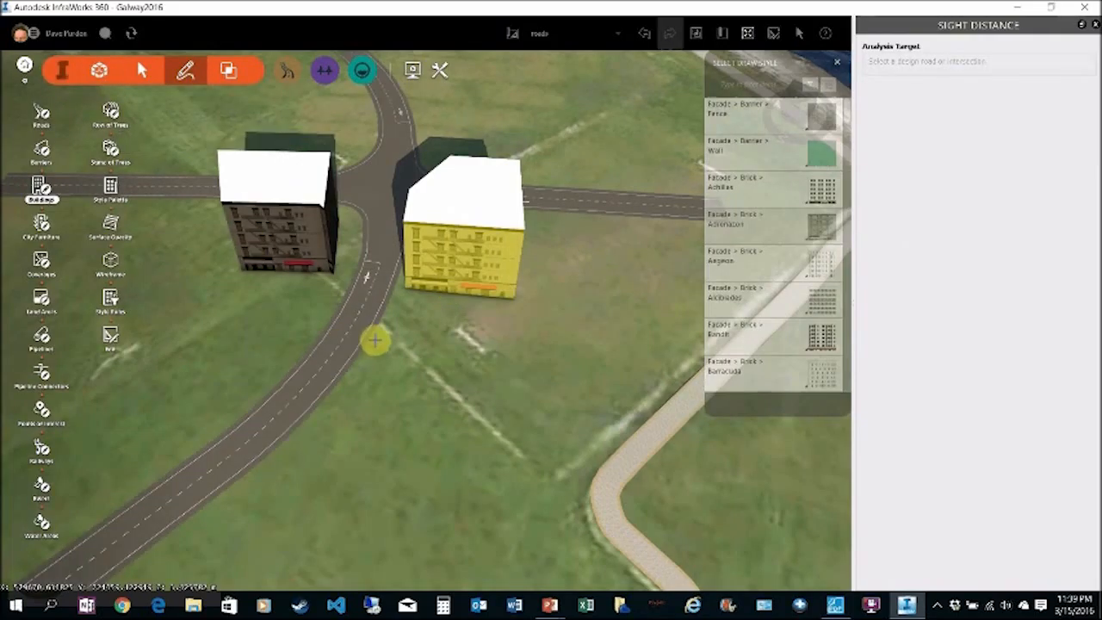
Reselect the intersection, rerun its left-turn sight distance analysis with the second building in place, and close the analysis.
left_click(362, 285)
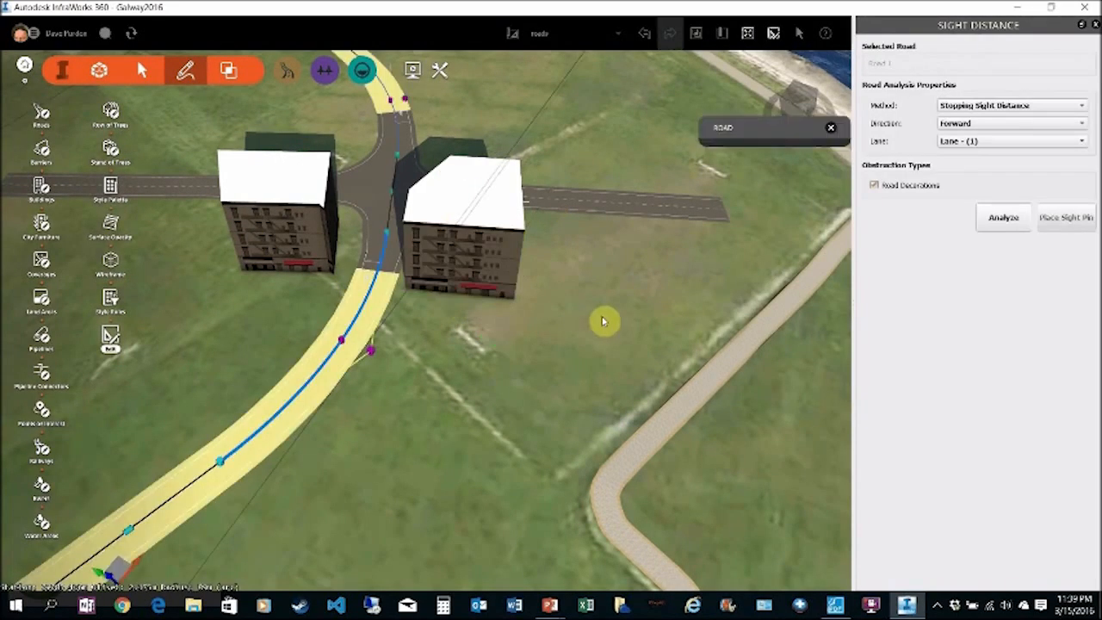
left_click(383, 258)
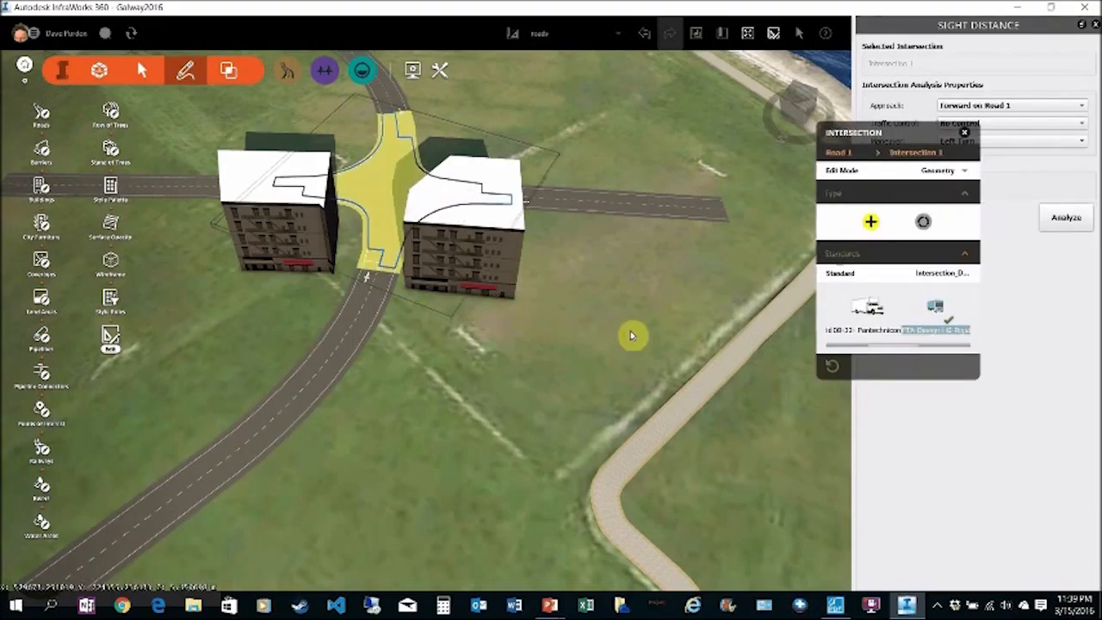
left_click(1068, 220)
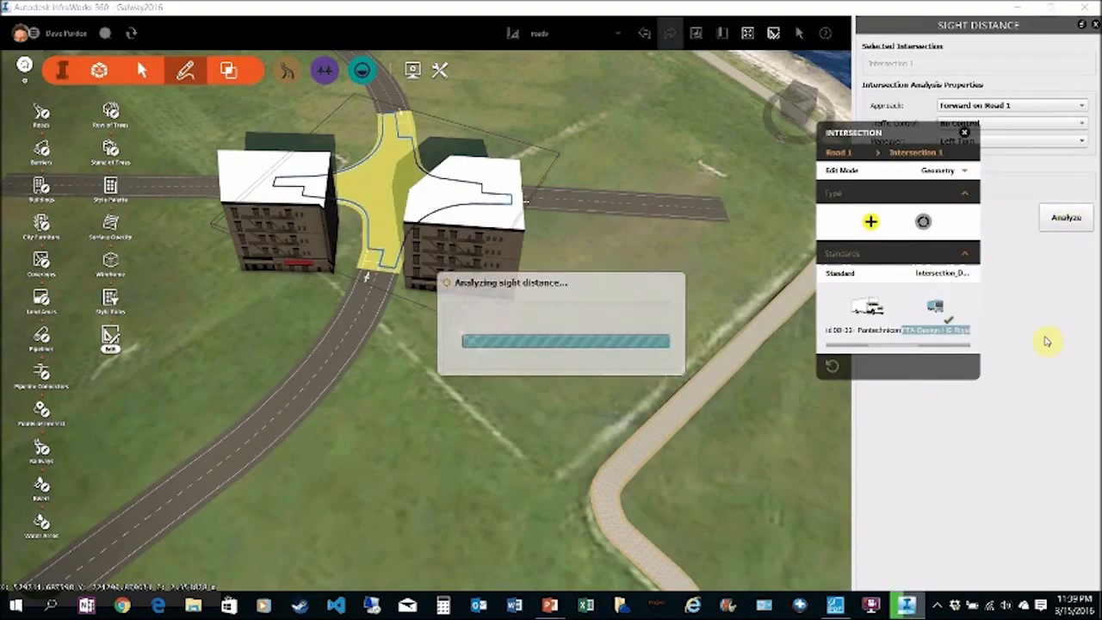
middle_click_drag(650, 284, 780, 280)
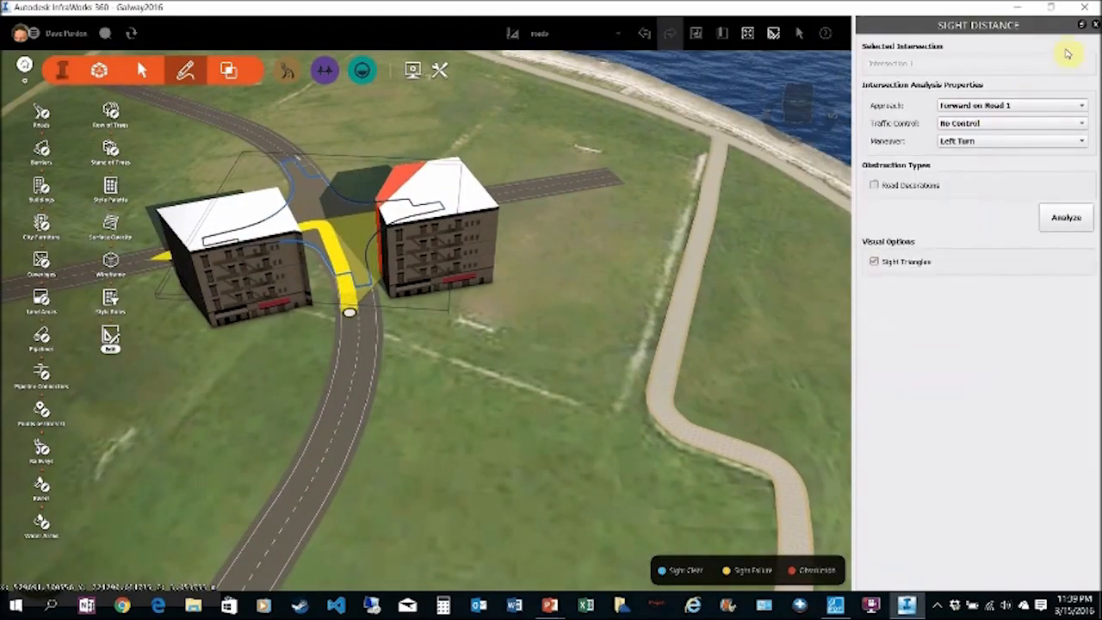
left_click(1095, 25)
Deselect the intersection and add a new proposal named bridge.
middle_click_drag(632, 354, 696, 428)
scroll(660, 411, "down", 4)
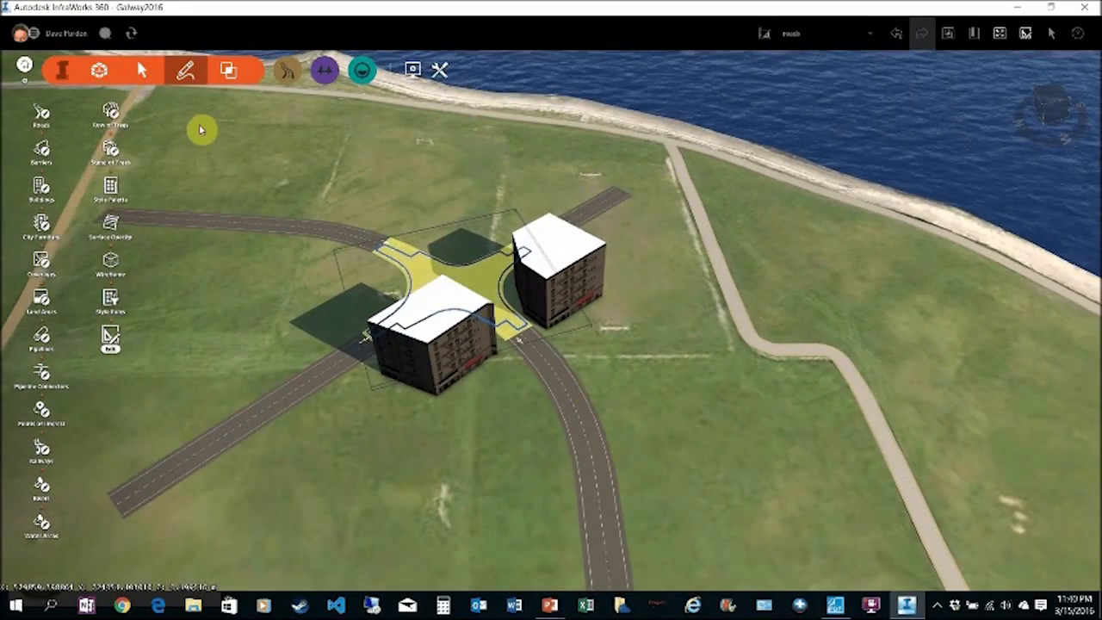
left_click(287, 70)
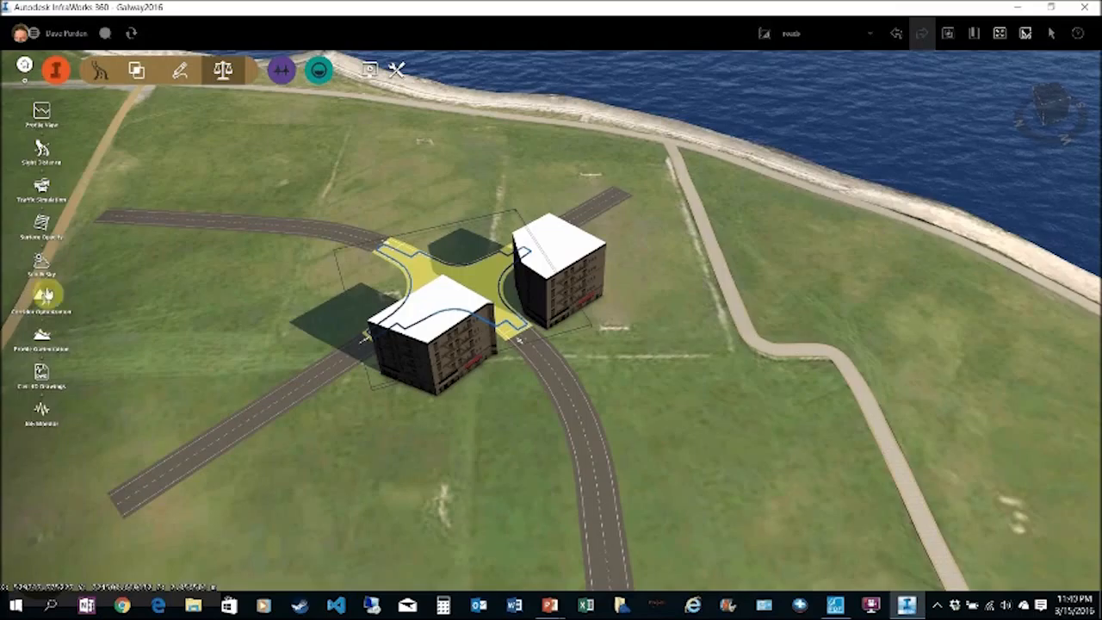
left_click(209, 296)
middle_click_drag(270, 275, 907, 67)
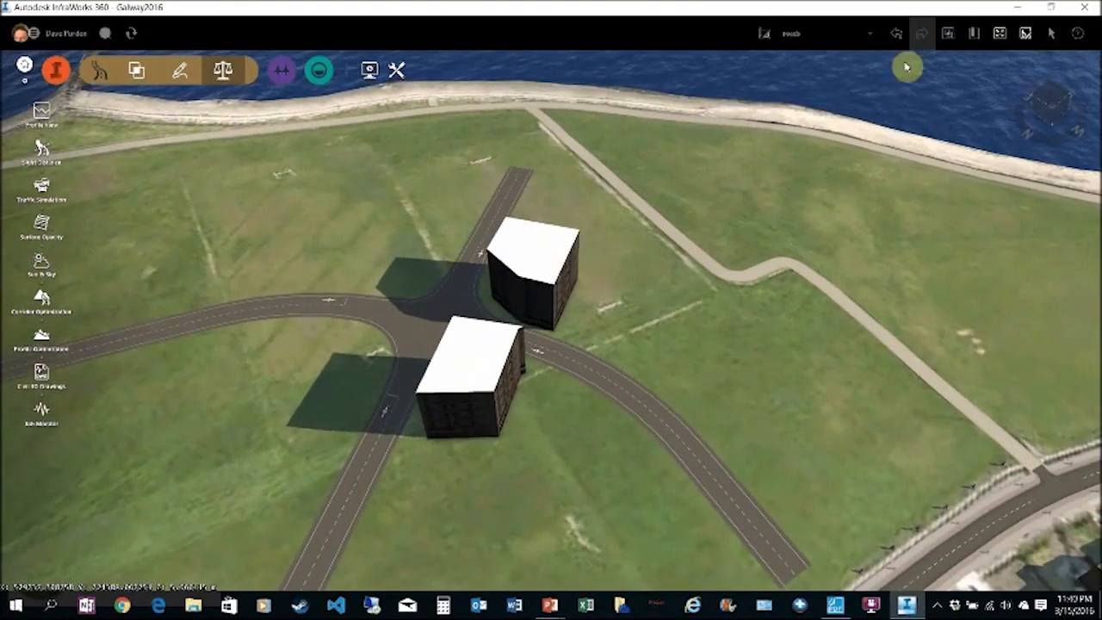
left_click(872, 36)
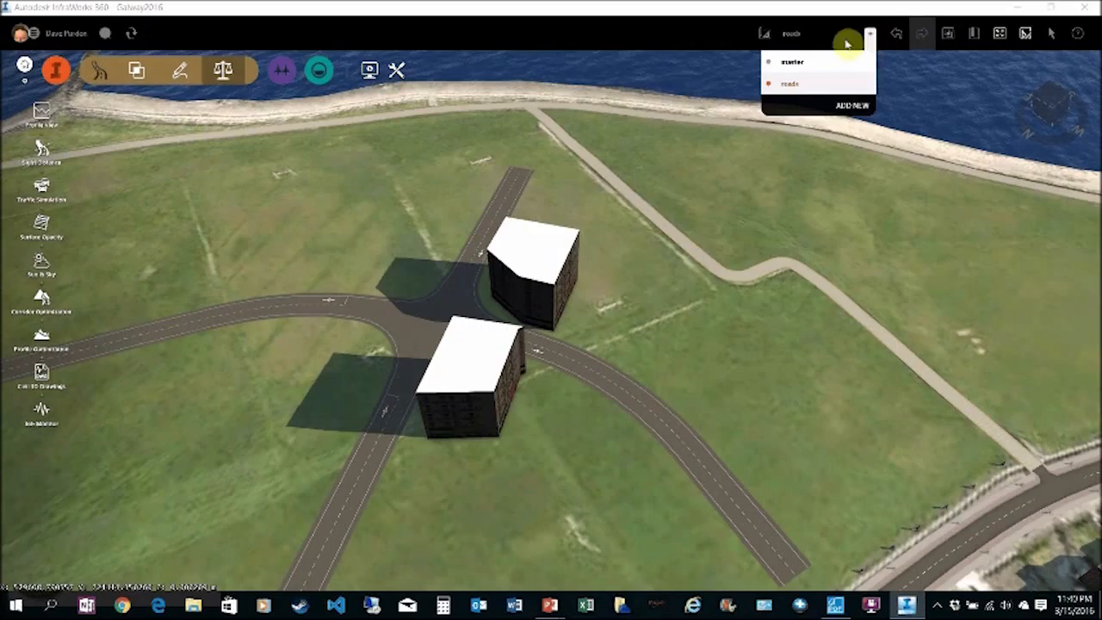
left_click(851, 108)
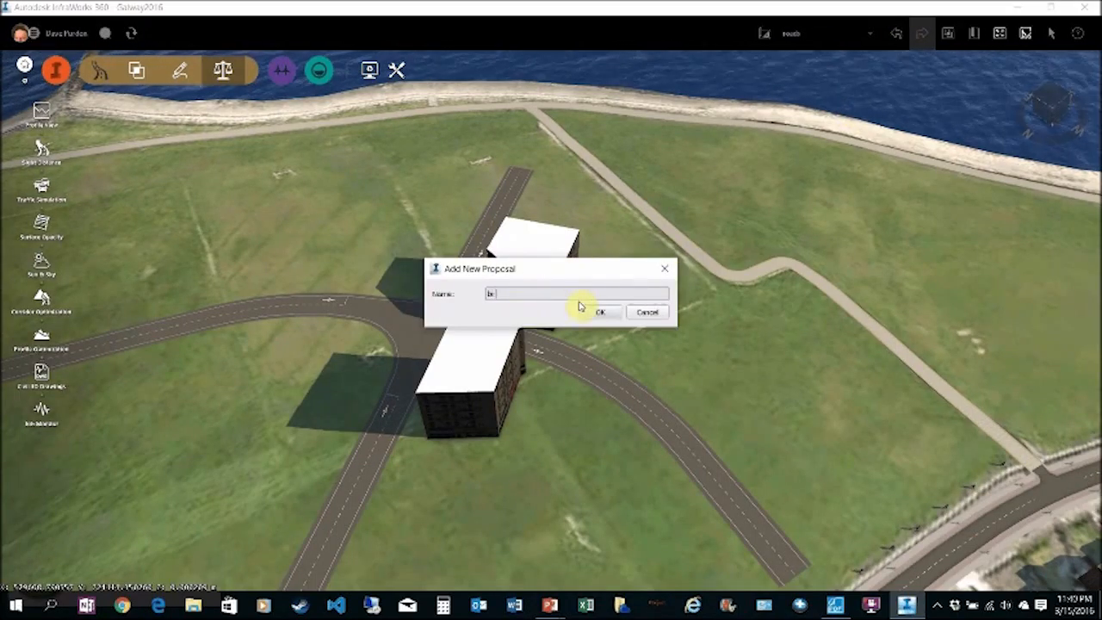
type("bridge")
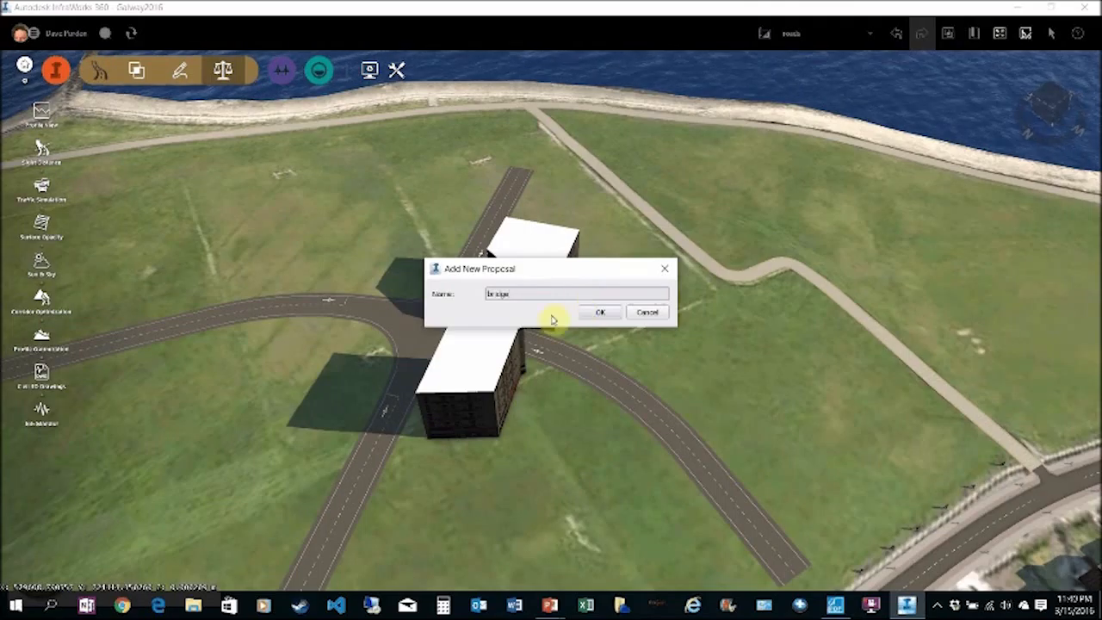
left_click(600, 313)
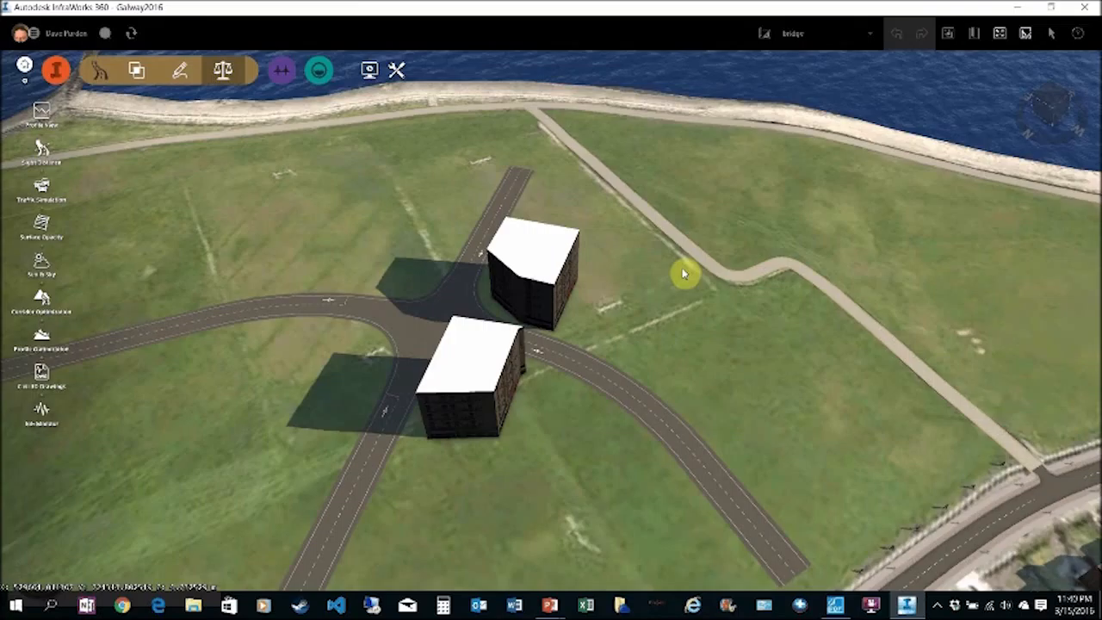
Draw a road about 465 m long from the green headland past the pier's tip and across the water to the opposite harbour shore.
scroll(681, 330, "up", 5)
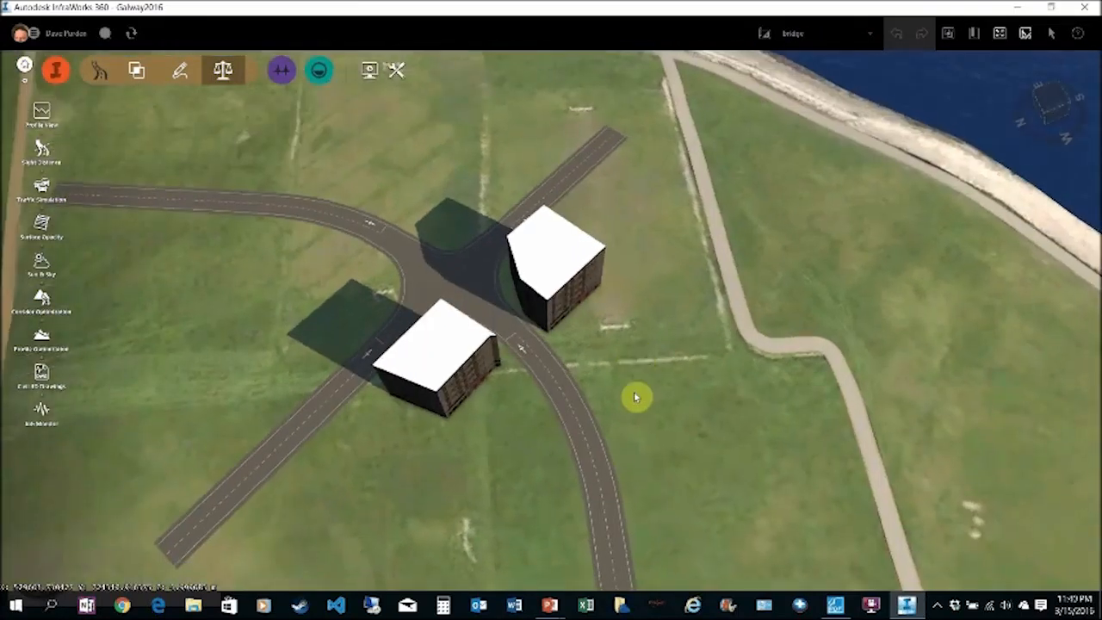
scroll(642, 383, "down", 8)
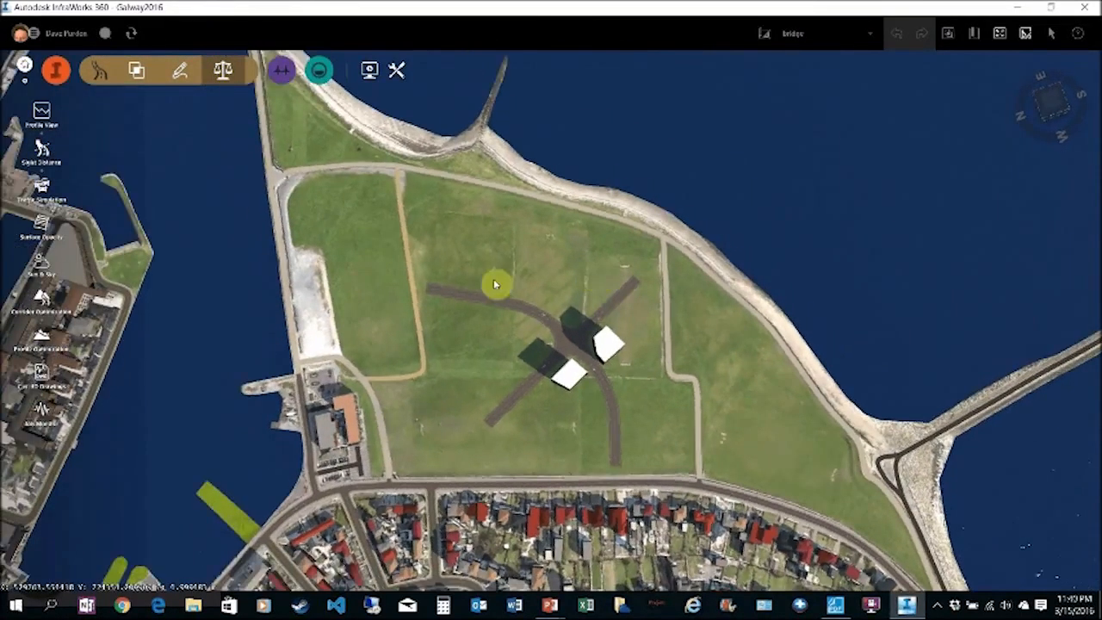
left_click_drag(495, 284, 382, 244)
middle_click_drag(509, 279, 168, 316)
middle_click_drag(348, 290, 163, 304)
scroll(191, 301, "down", 1)
scroll(216, 296, "down", 1)
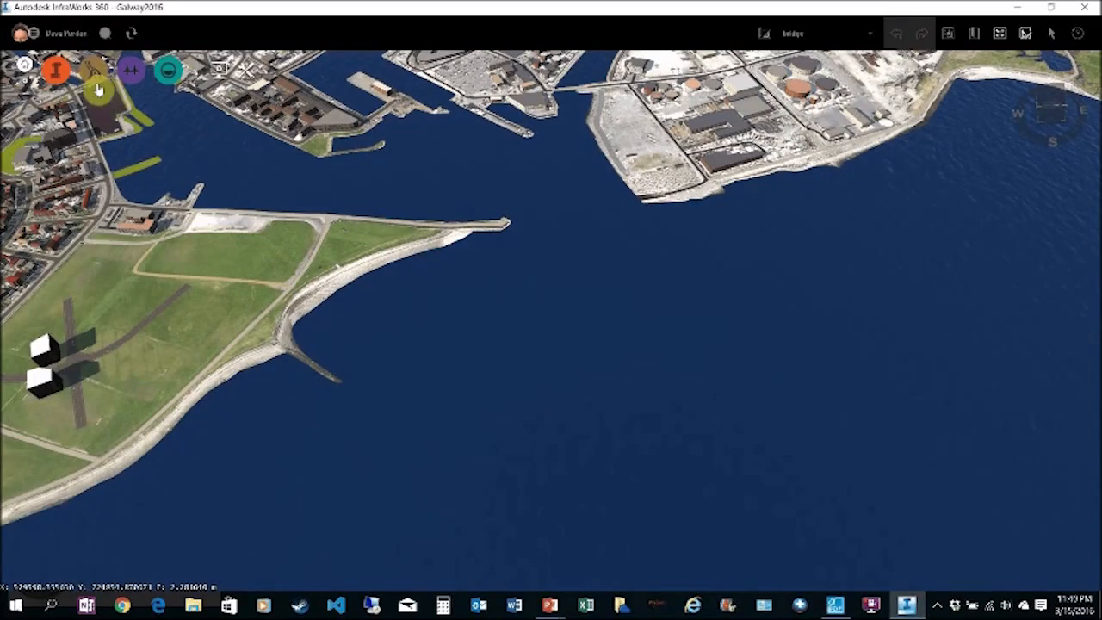
mouse_move(98, 90)
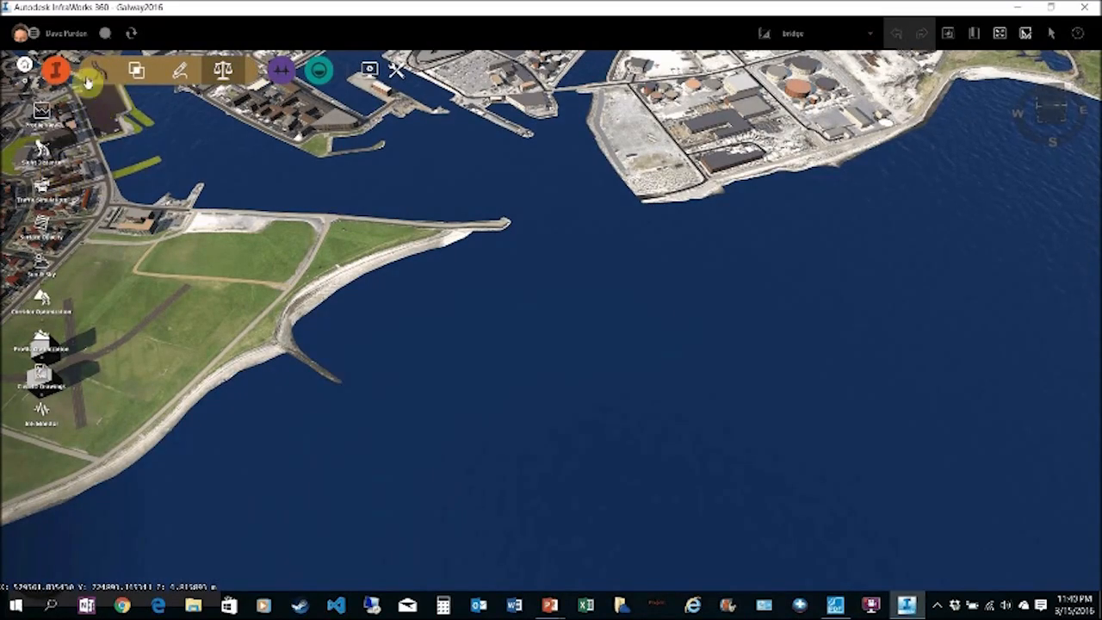
mouse_move(56, 76)
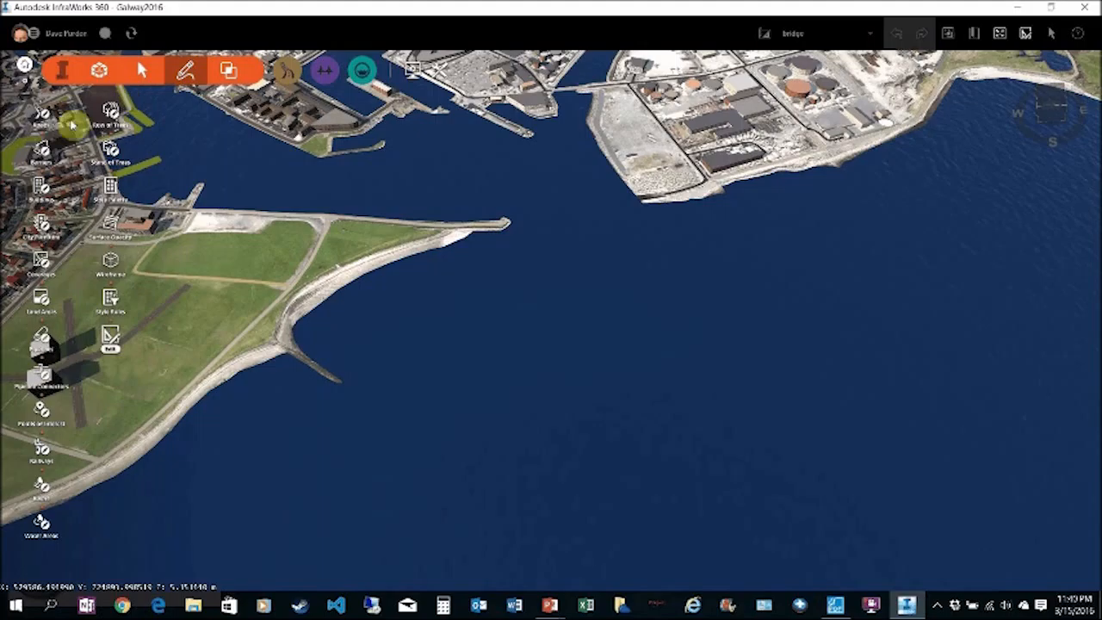
left_click(41, 114)
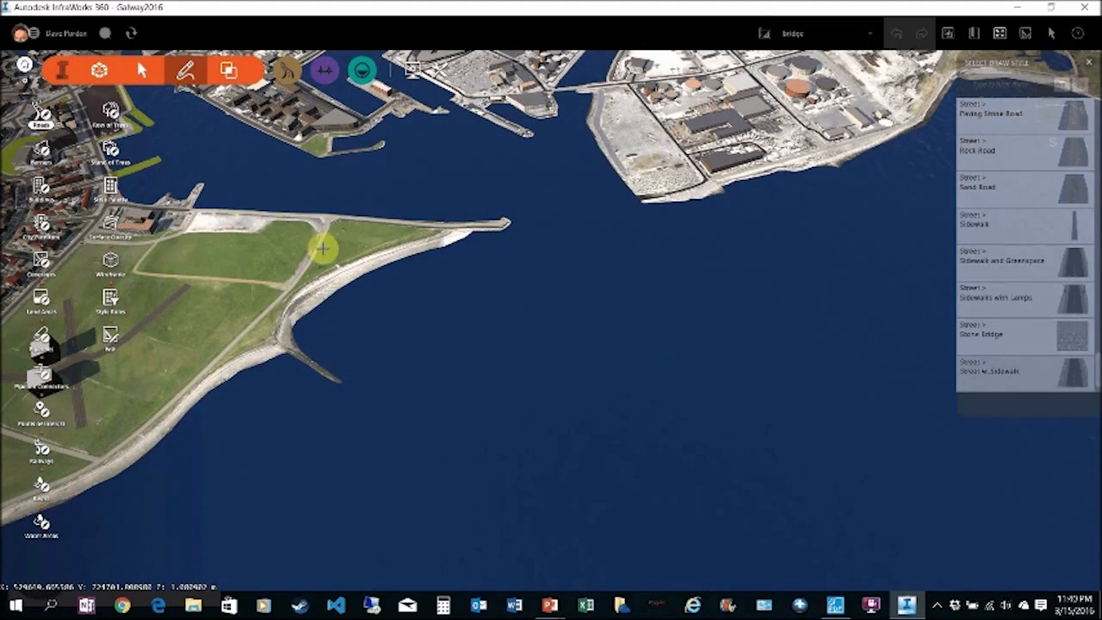
left_click(327, 248)
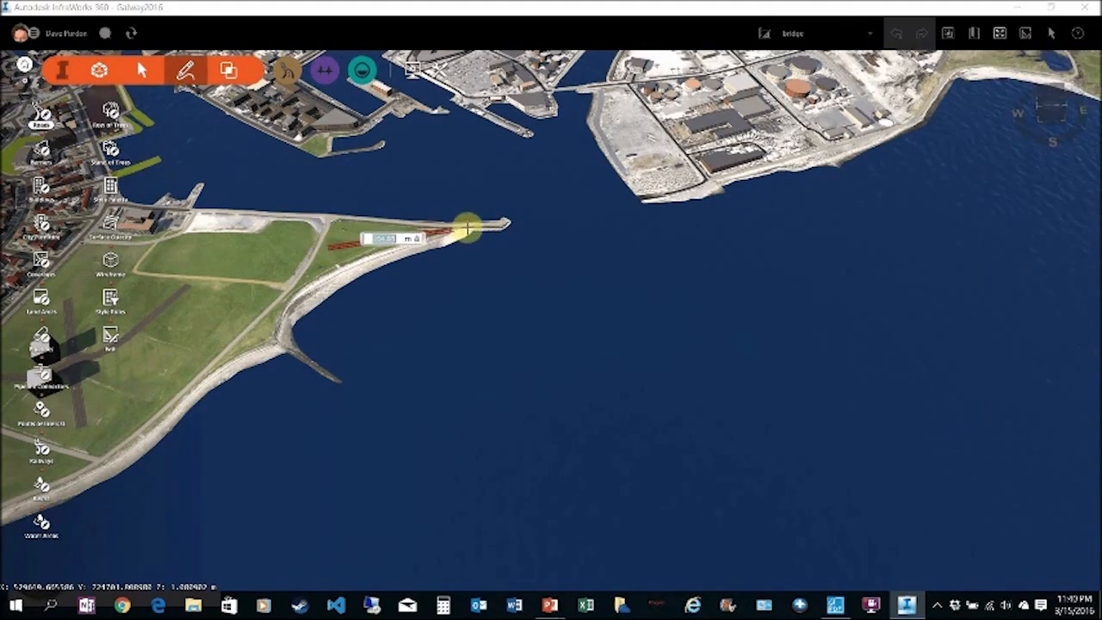
left_click(504, 223)
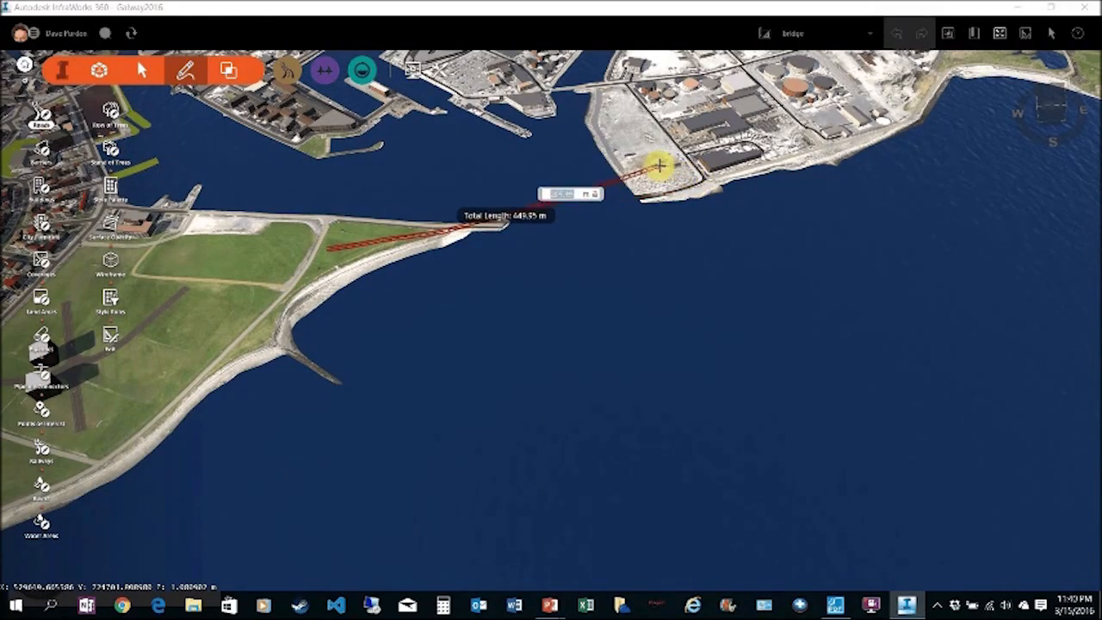
double_click(671, 161)
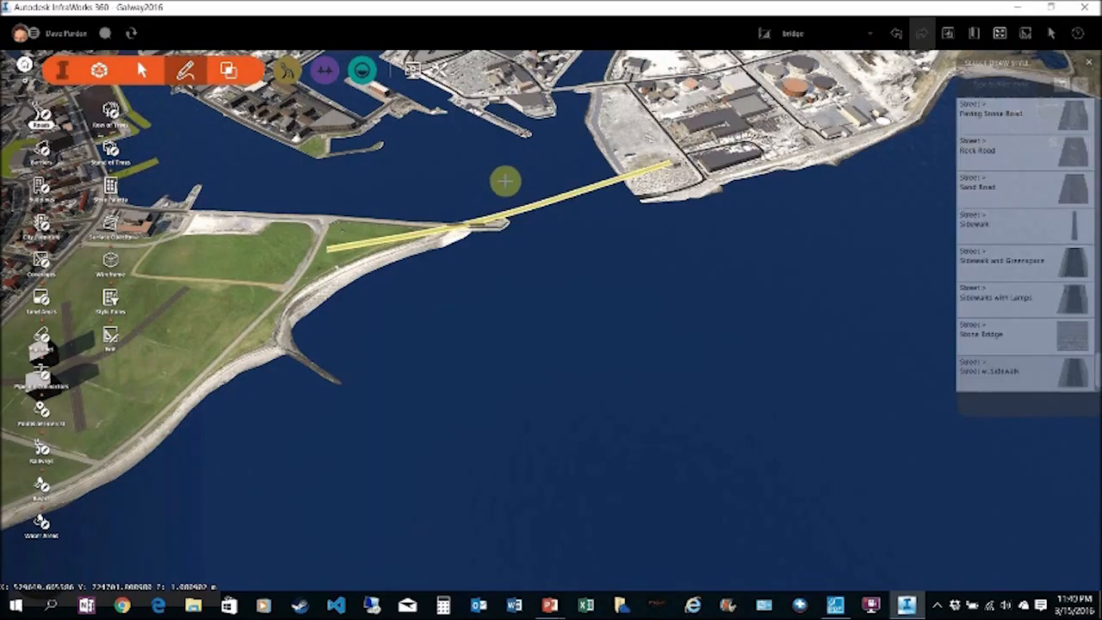
scroll(568, 191, "up", 3)
scroll(560, 199, "up", 3)
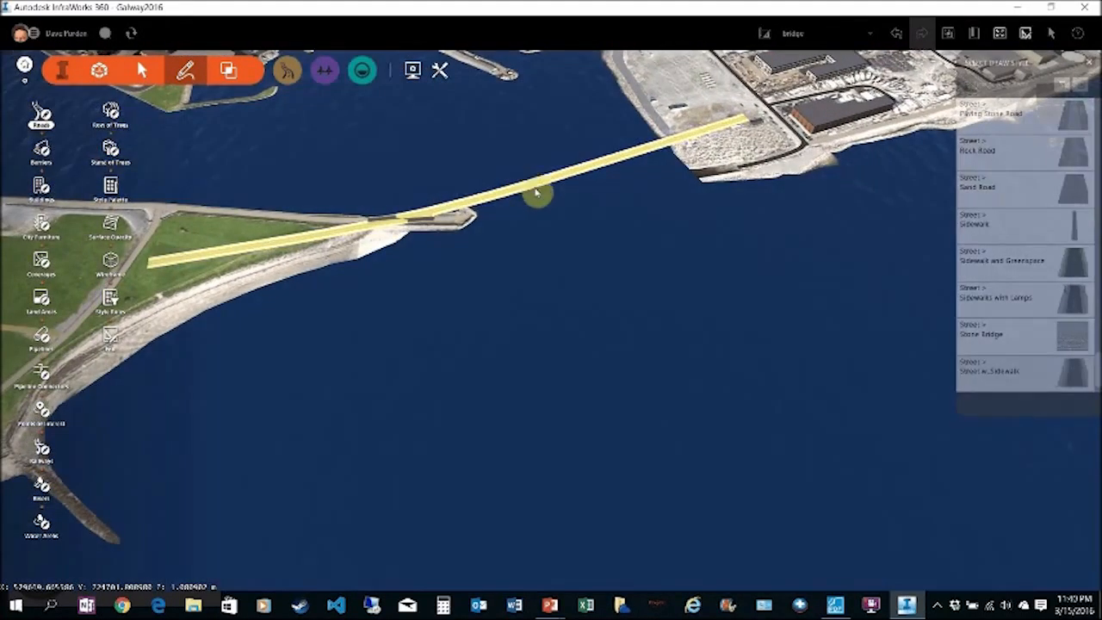
left_click(536, 189)
Convert the new road across the water to a design road and move its properties clear of the bridge area.
scroll(538, 186, "up", 3)
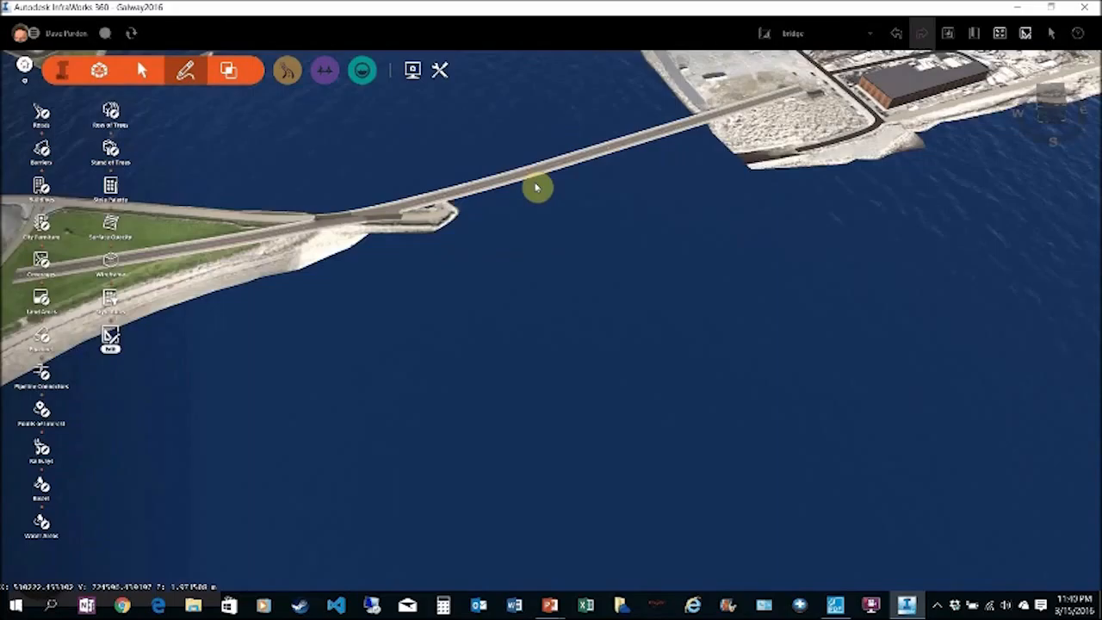
left_click_drag(541, 187, 552, 217)
left_click(172, 254)
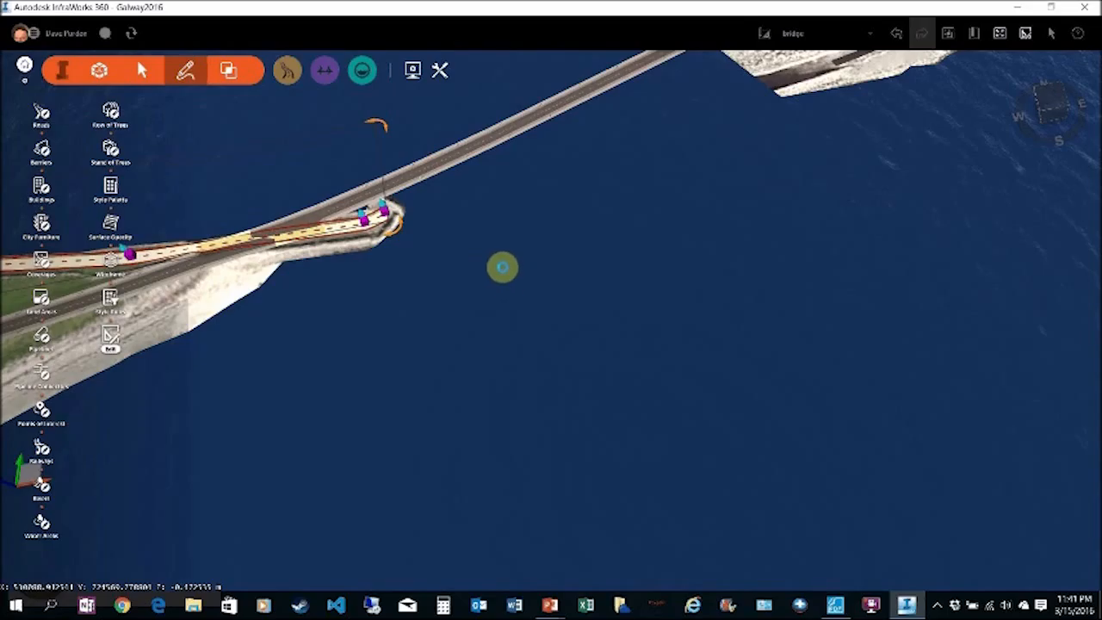
left_click(503, 268)
middle_click_drag(504, 273, 610, 219)
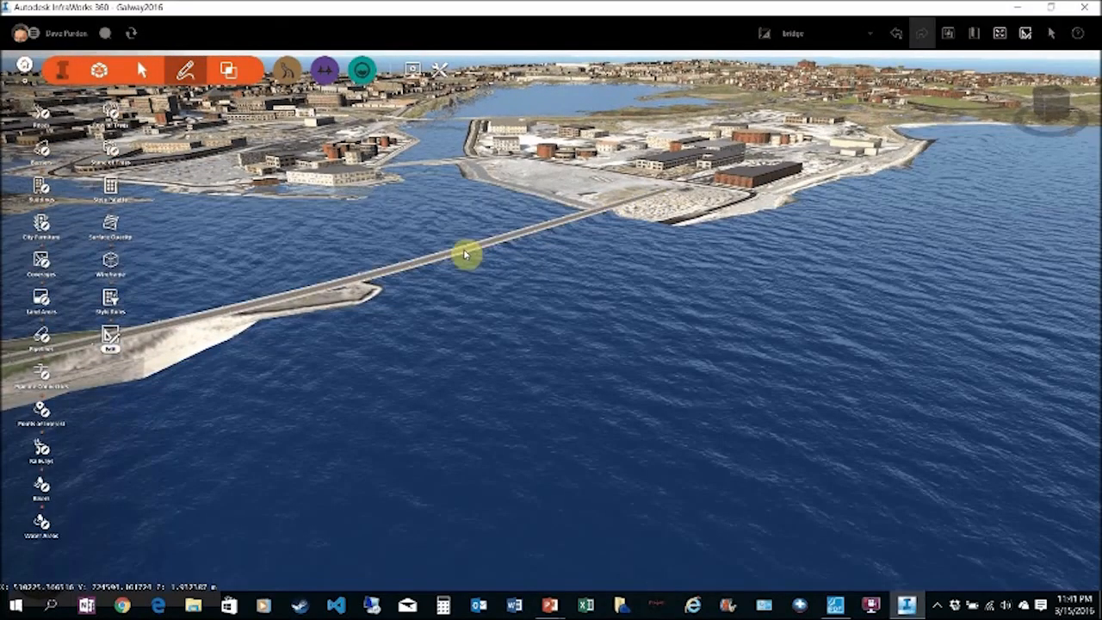
left_click(464, 251)
right_click(464, 251)
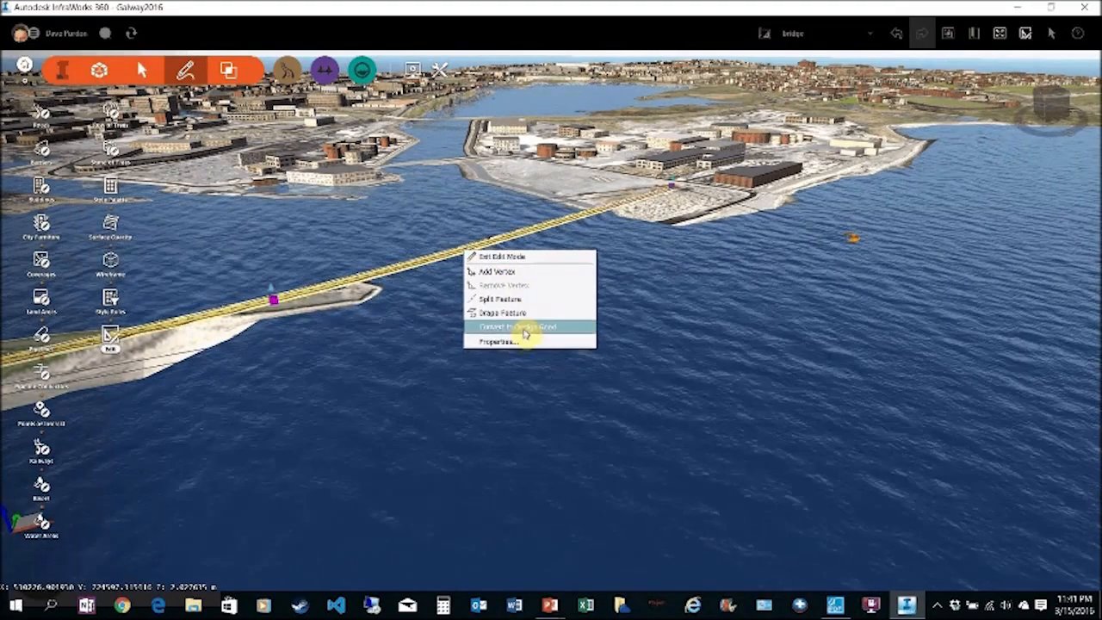
left_click(657, 345)
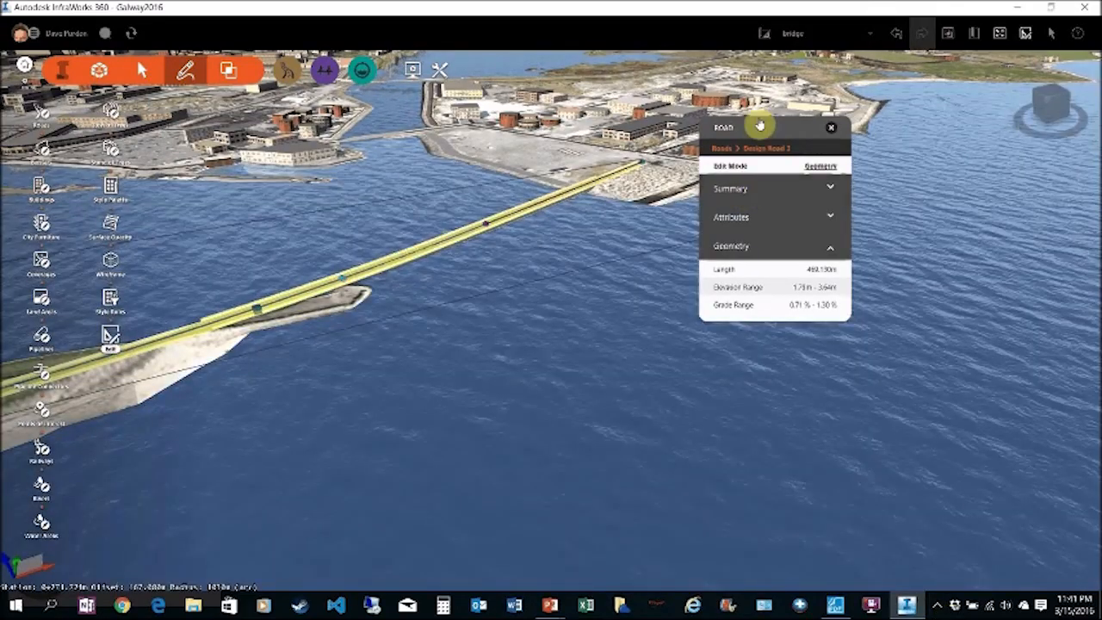
left_click_drag(760, 127, 943, 195)
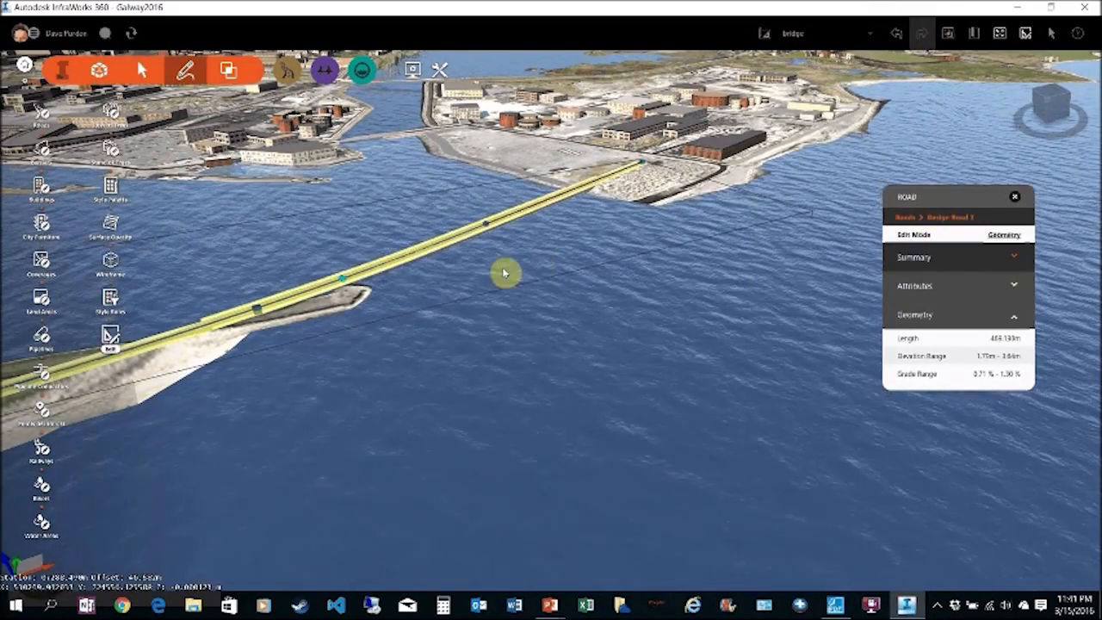
scroll(450, 273, "up", 5)
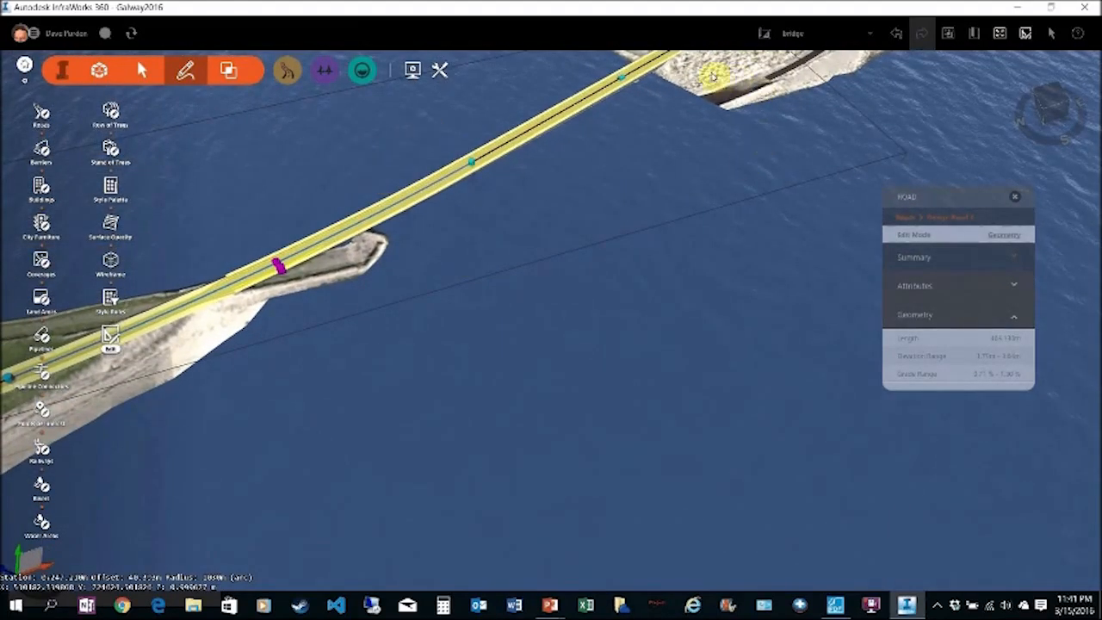
Add a steel plate girder bridge about 223 m long on the design road, from the headland across the water to the opposite shore.
left_click(612, 155)
left_click_drag(628, 195, 724, 436)
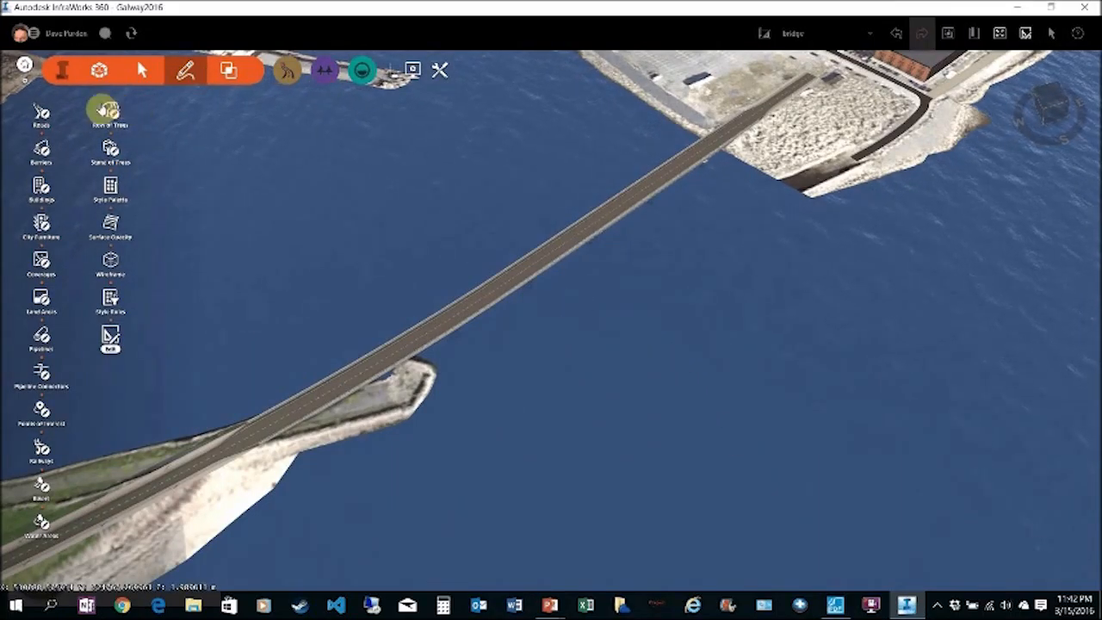
left_click(324, 70)
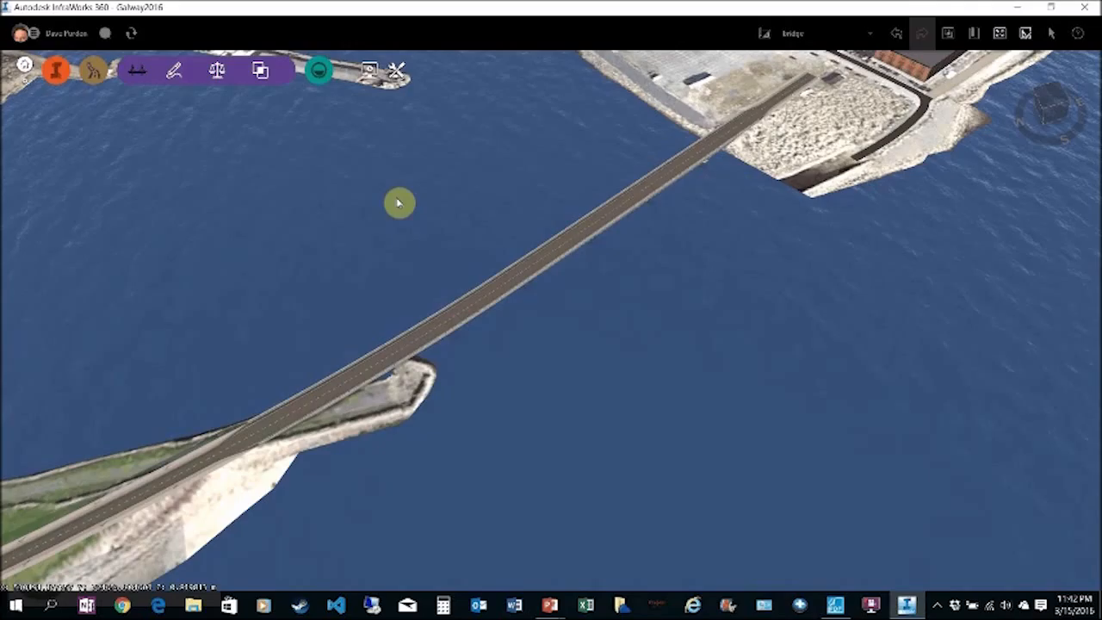
left_click(174, 70)
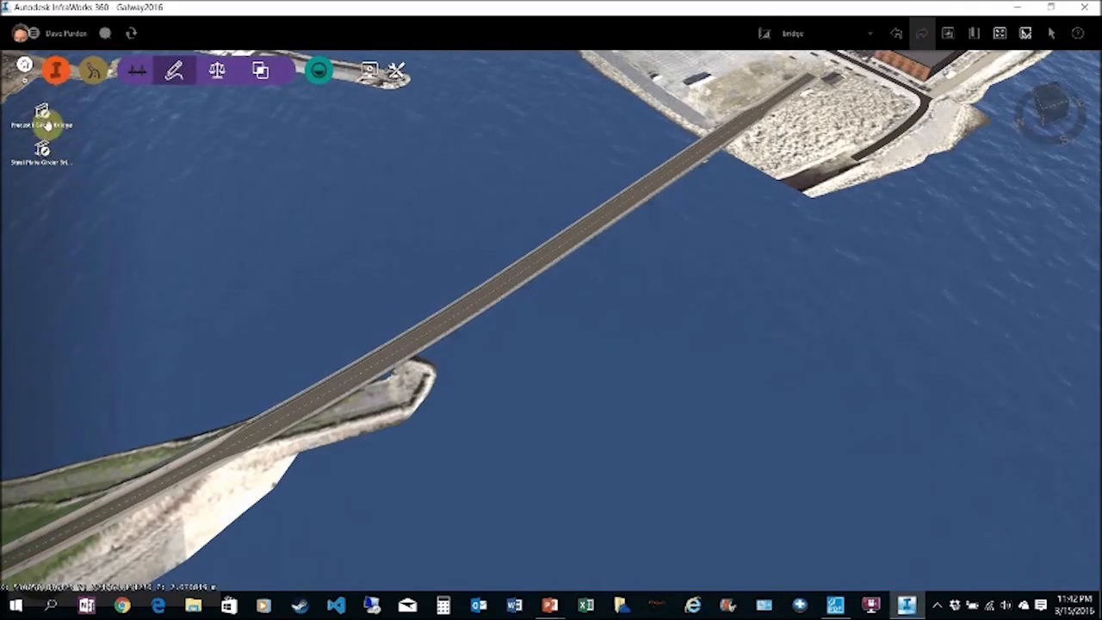
left_click(44, 153)
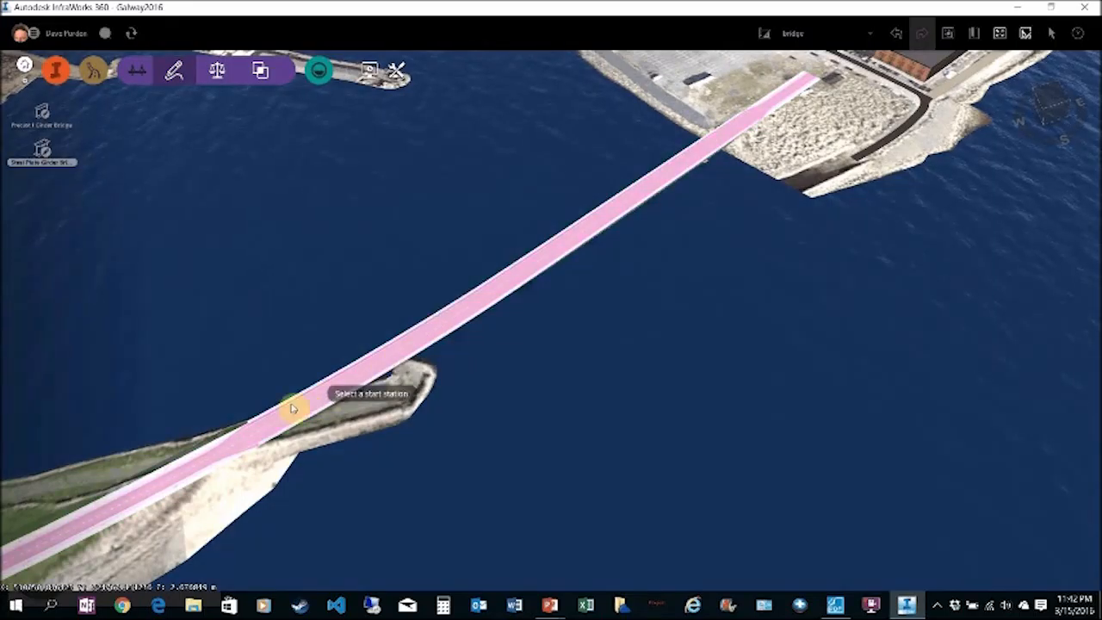
left_click(228, 452)
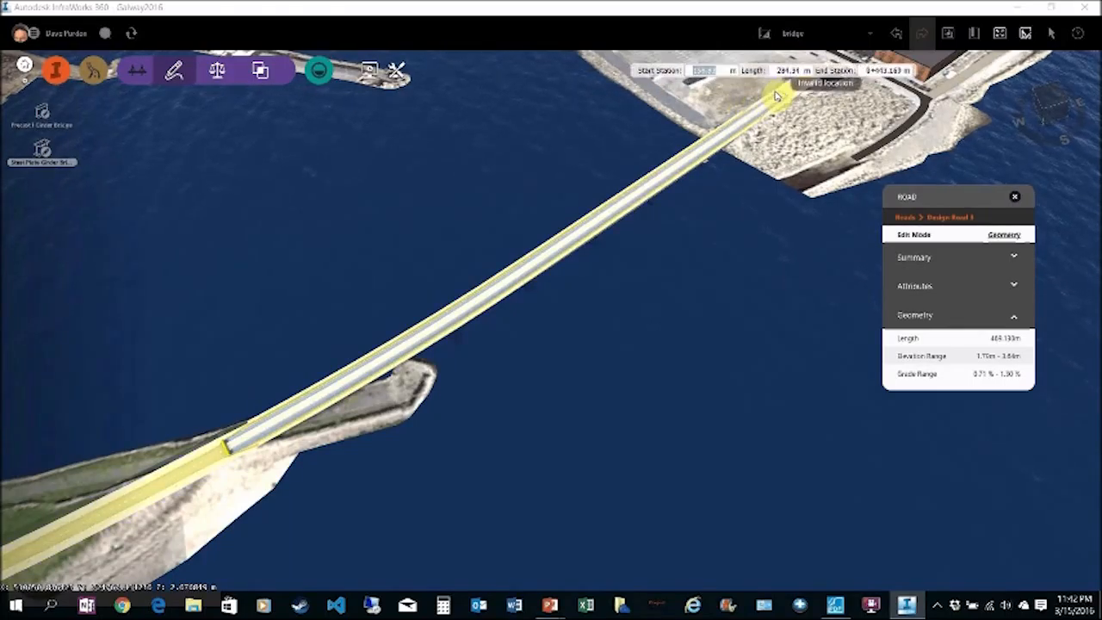
scroll(783, 93, "up", 5)
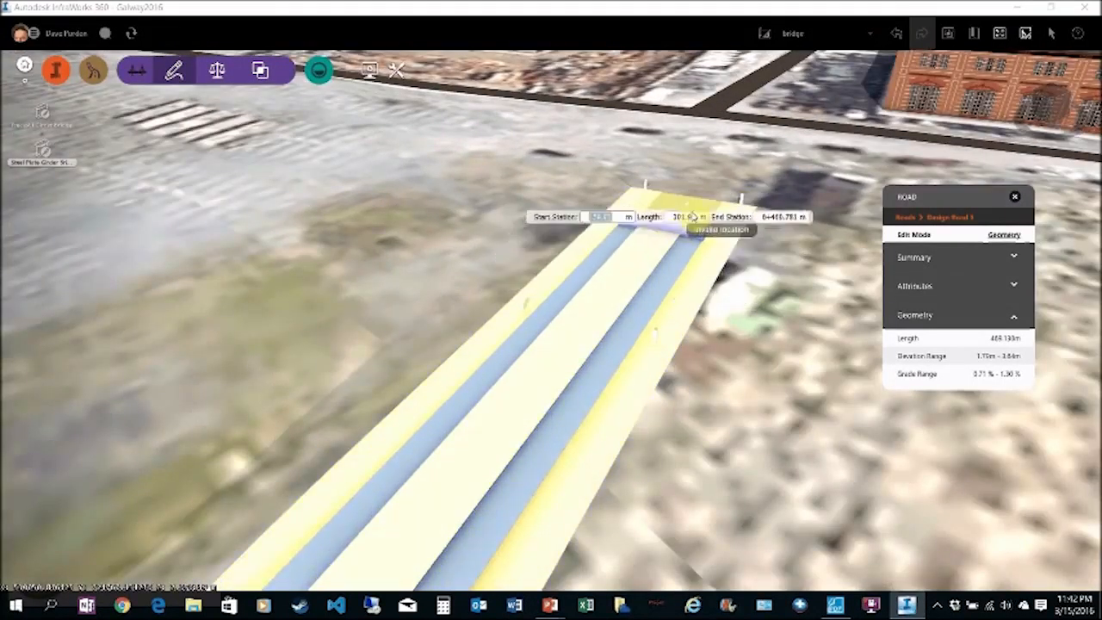
scroll(529, 413, "up", 5)
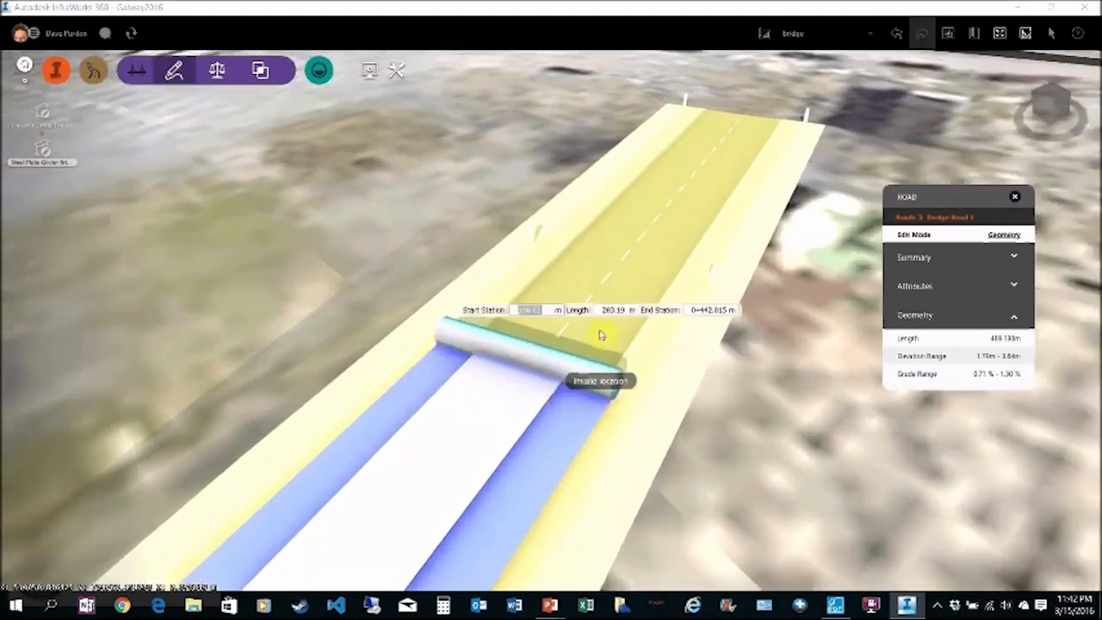
scroll(603, 333, "down", 5)
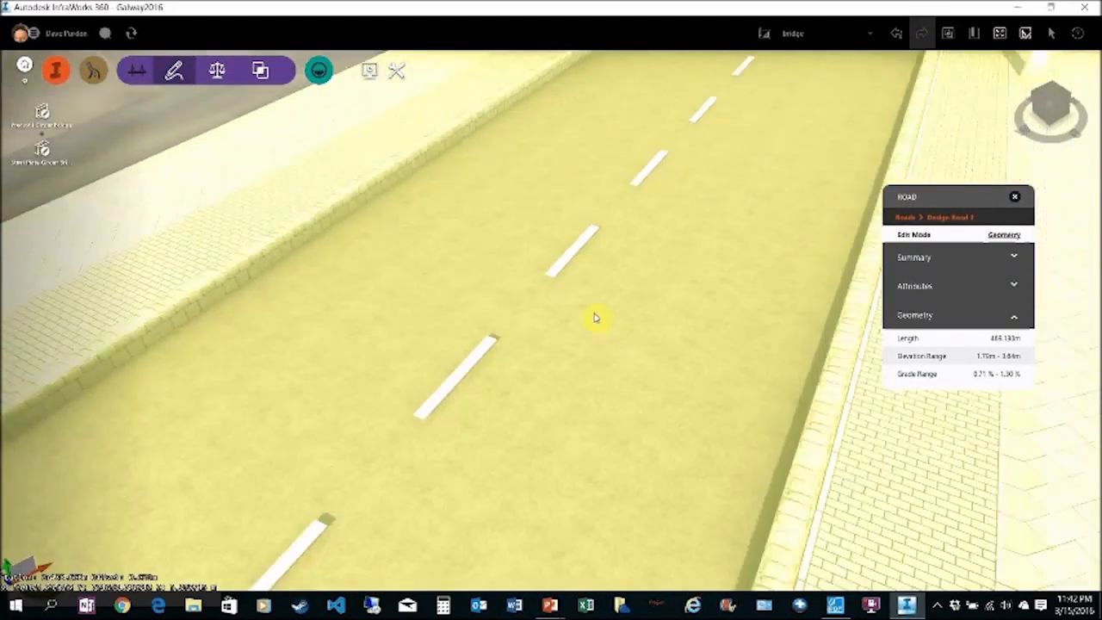
Select the new bridge over the water and examine its properties and full extent between the two shores.
scroll(594, 317, "down", 6)
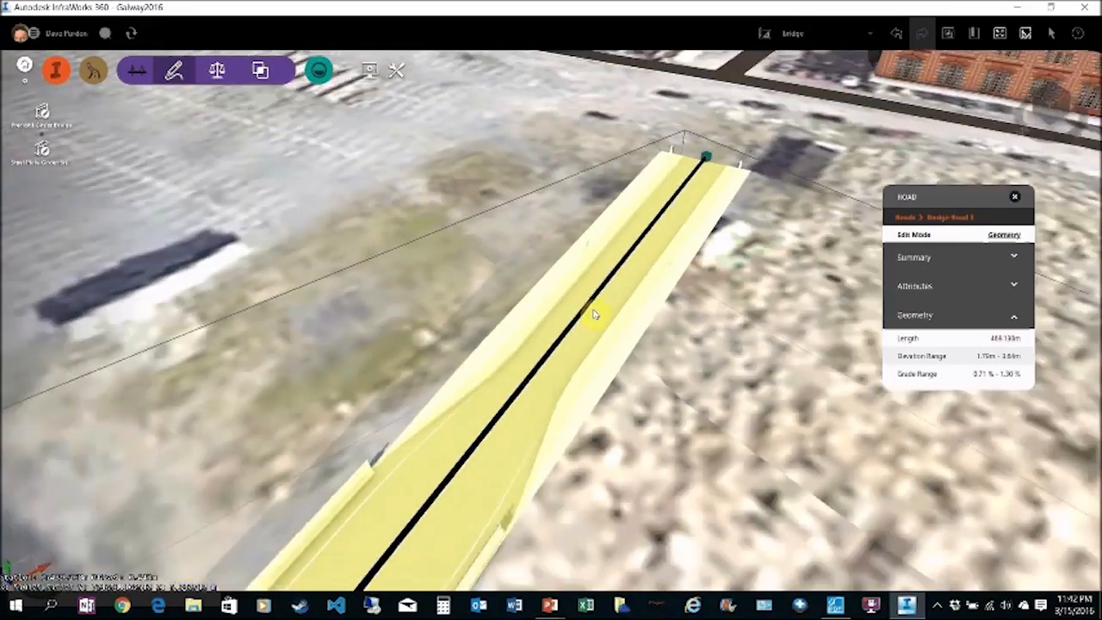
scroll(594, 315, "down", 6)
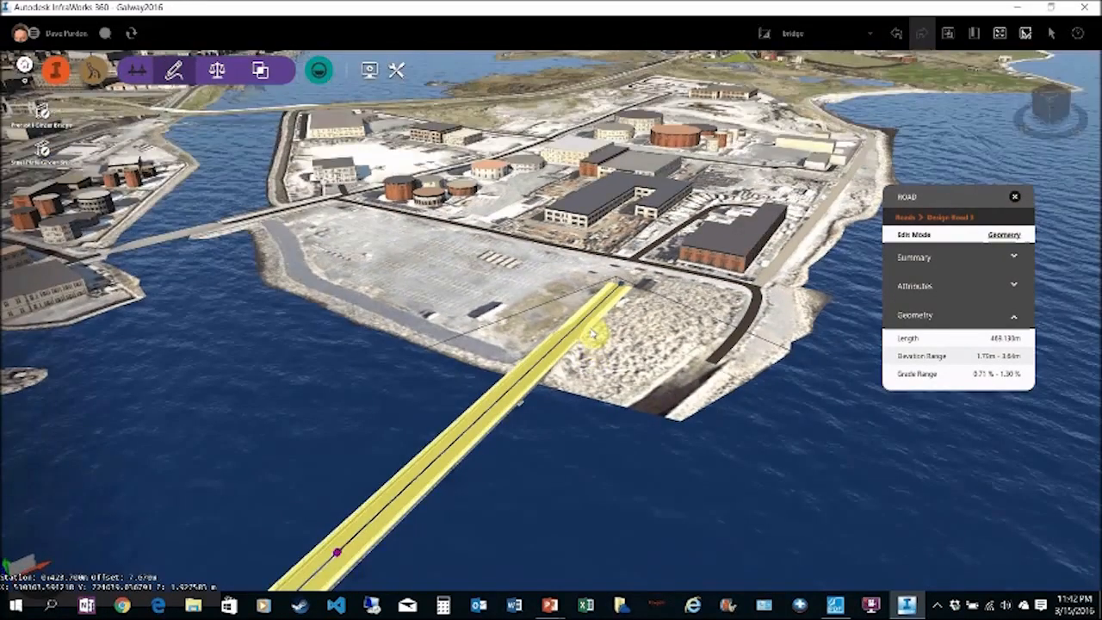
middle_click_drag(592, 334, 607, 300, "shift")
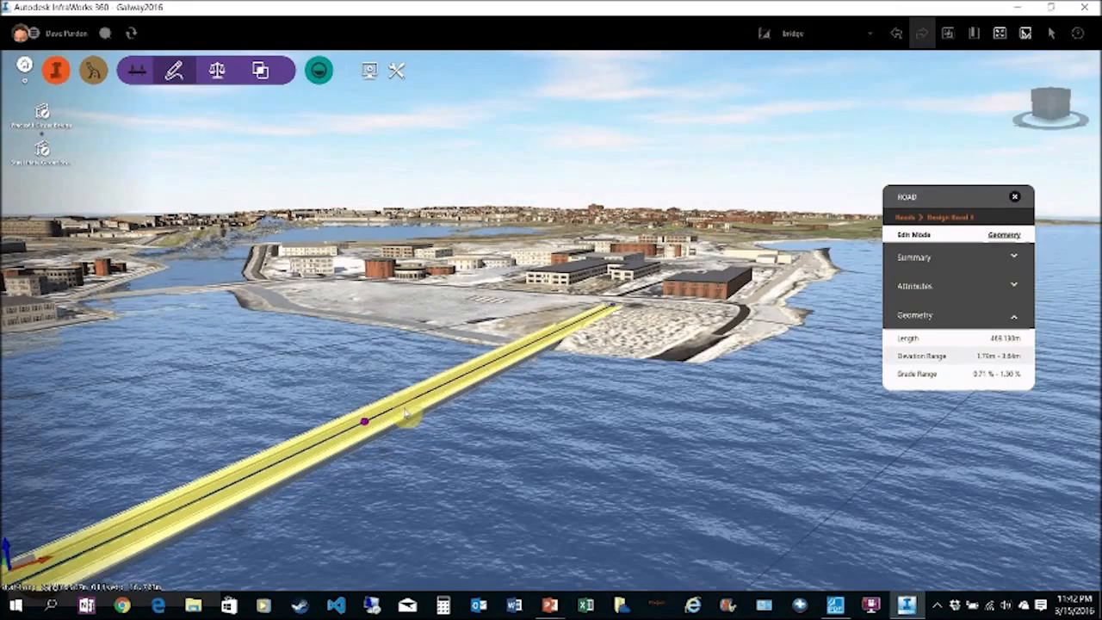
left_click(405, 414)
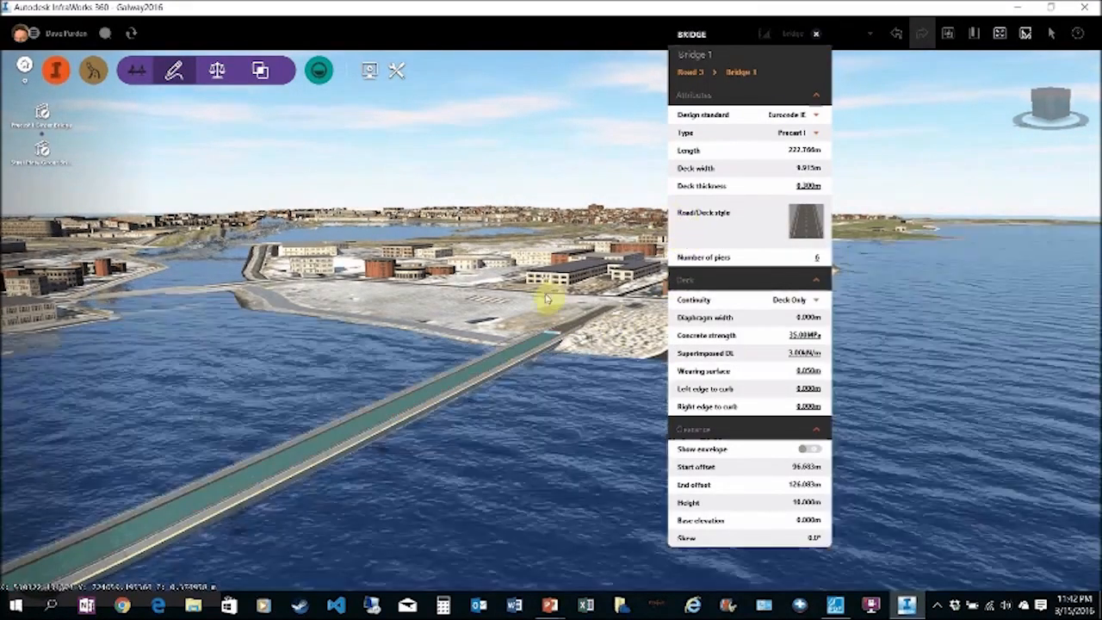
scroll(545, 298, "down", 4)
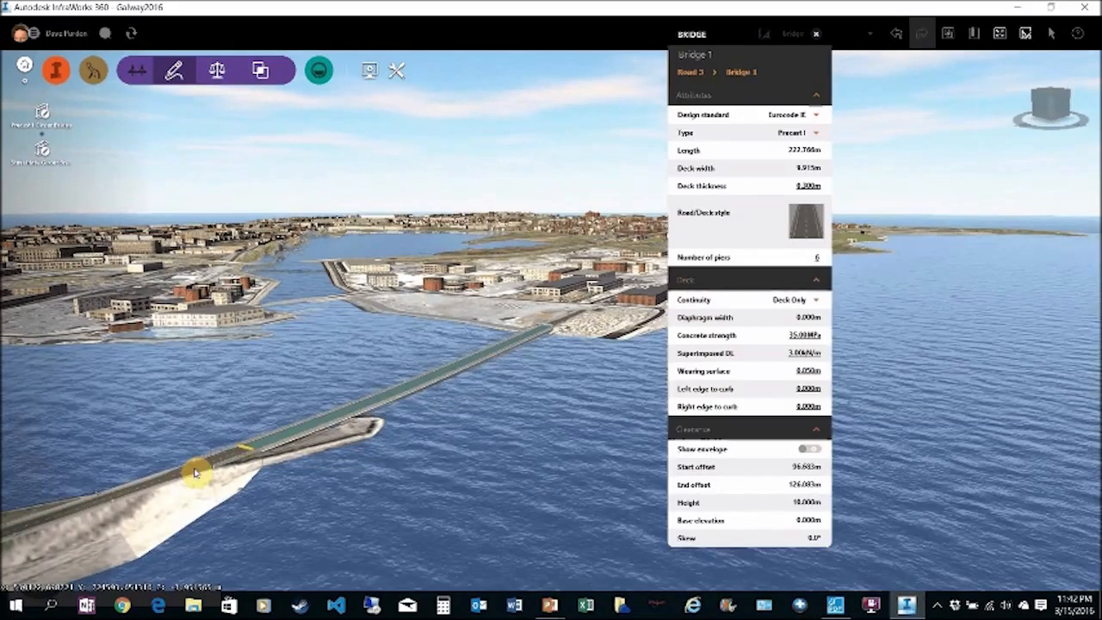
Show the design road's profile view and raise the middle PVI to about 5.74 m elevation near station 0+190.
key("Escape")
left_click(196, 472)
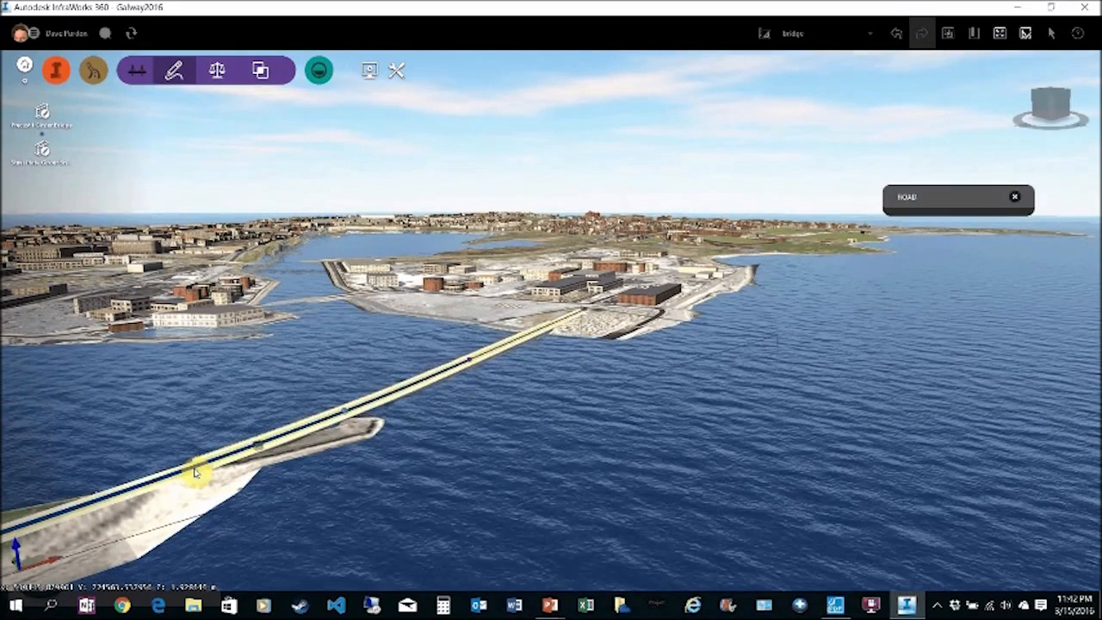
right_click(196, 472)
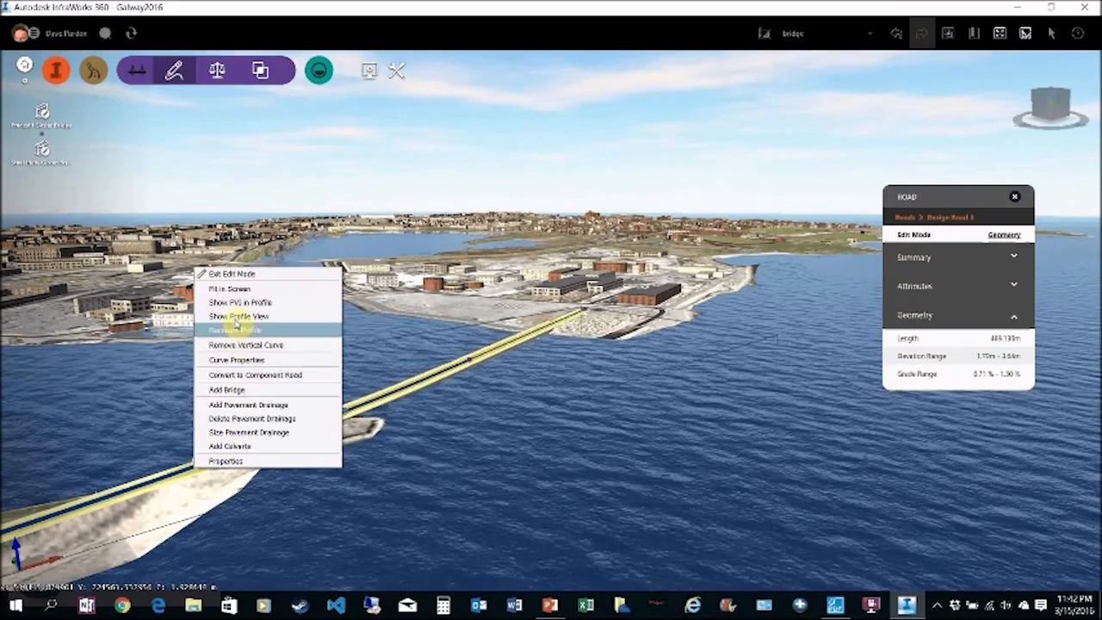
left_click(240, 316)
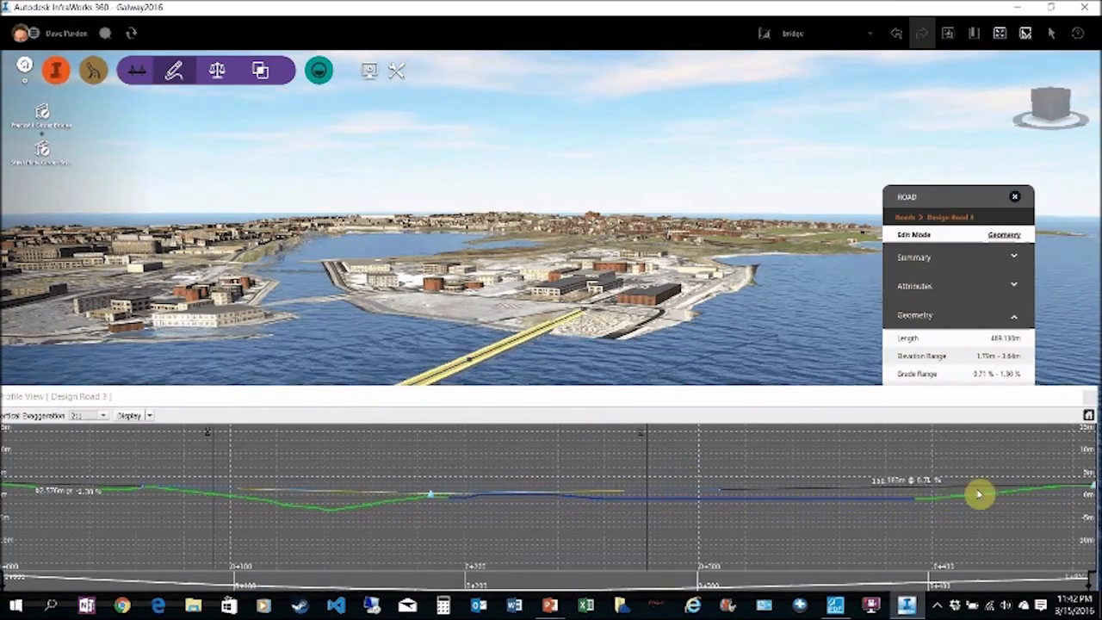
left_click_drag(432, 497, 446, 476)
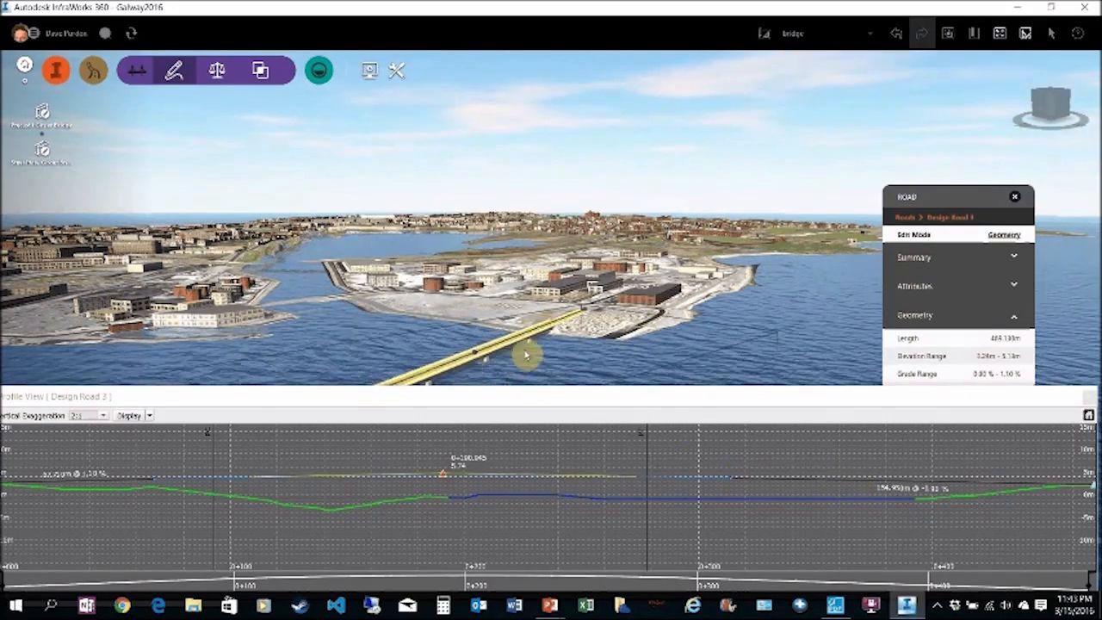
Add a PVI between the middle PVI and the road's end, set to about station 0+348 and 4.98 m elevation, and close the profile.
right_click(851, 483)
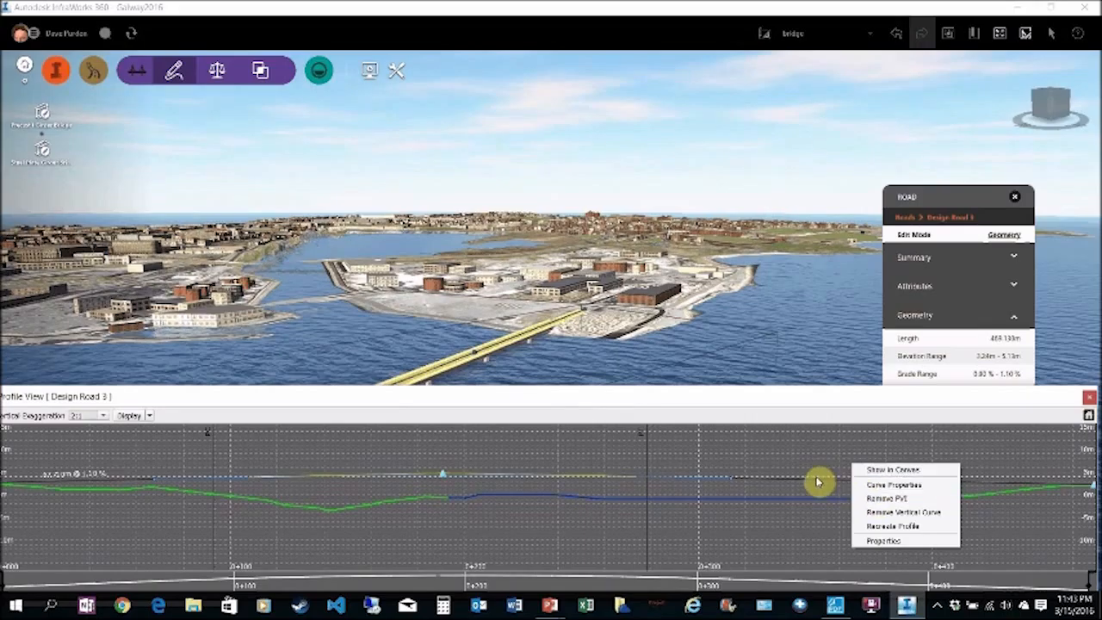
left_click(819, 482)
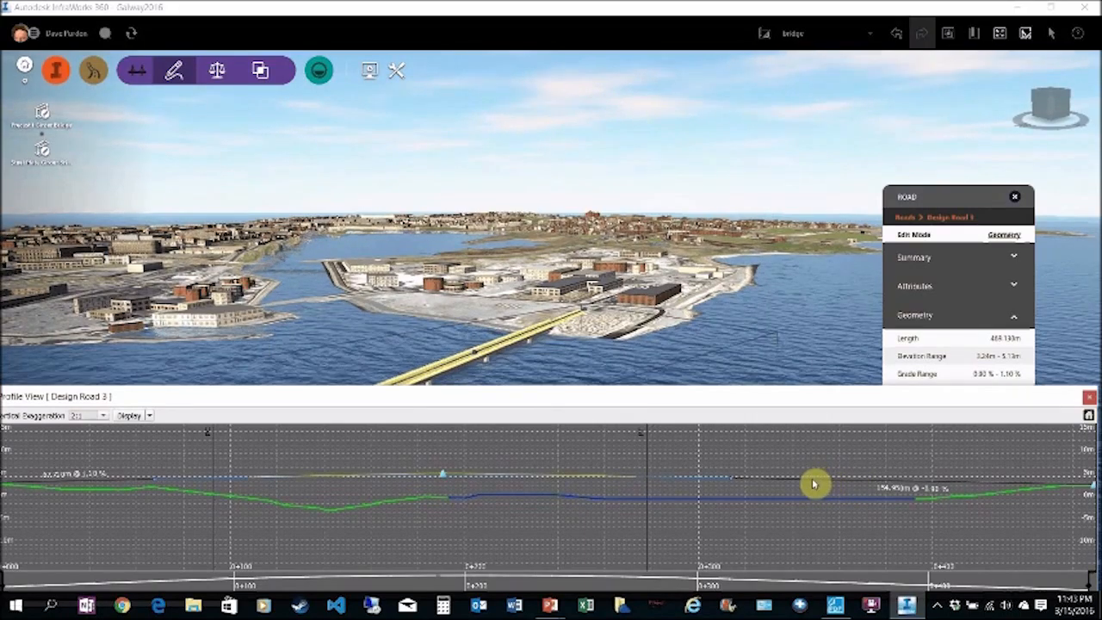
right_click(814, 485)
left_click(877, 478)
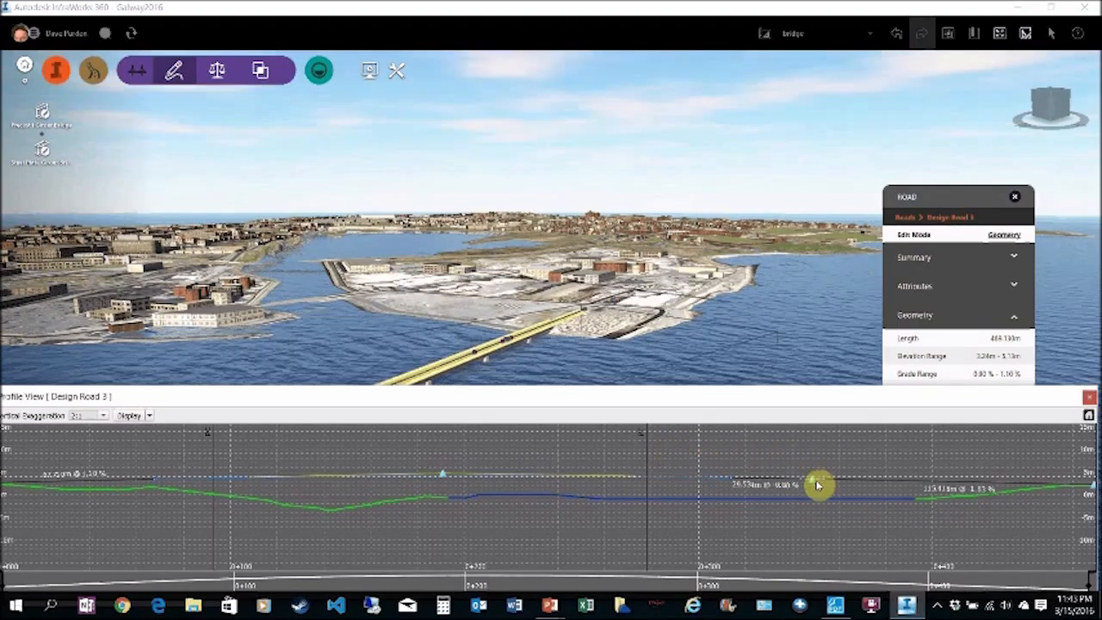
left_click_drag(813, 484, 813, 482)
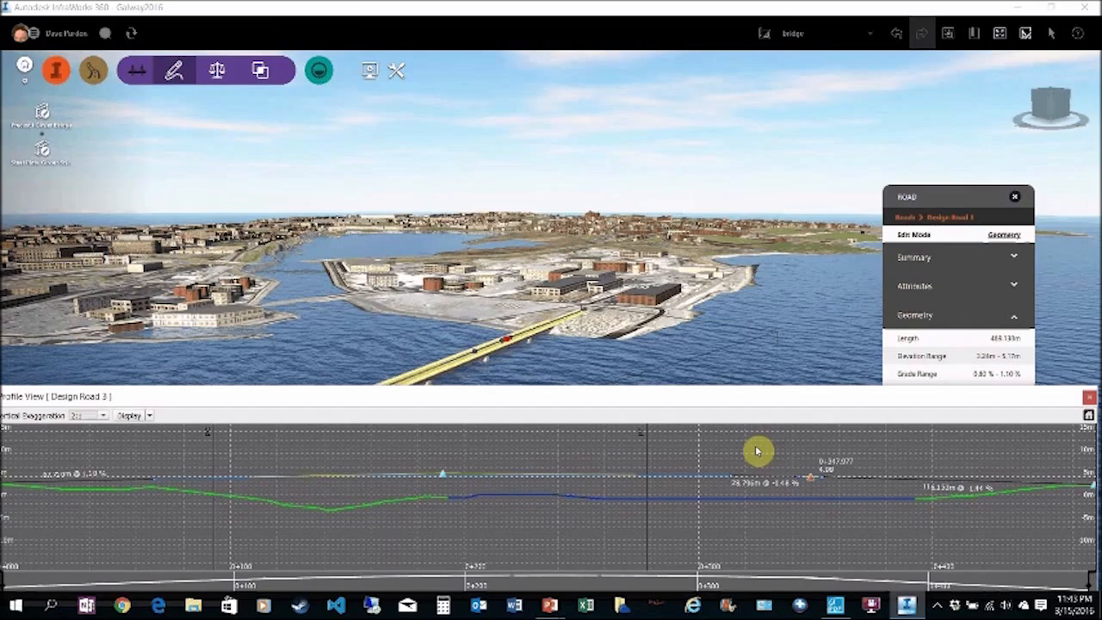
left_click(1090, 400)
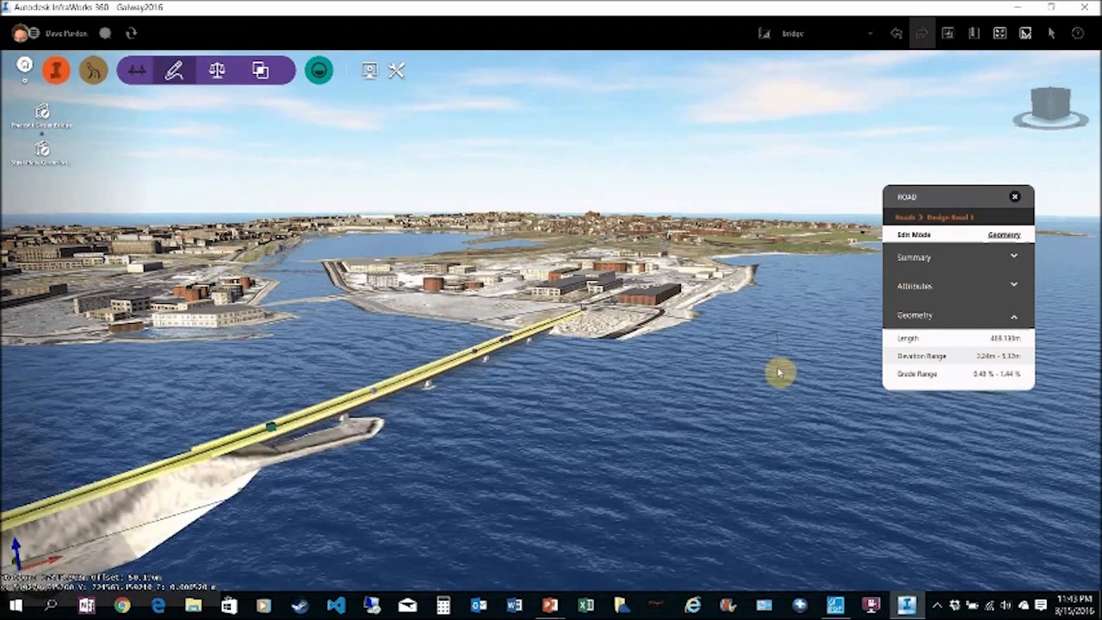
Deselect the design road, inspect the raised deck and select the bridge to open its properties.
scroll(438, 392, "up", 4)
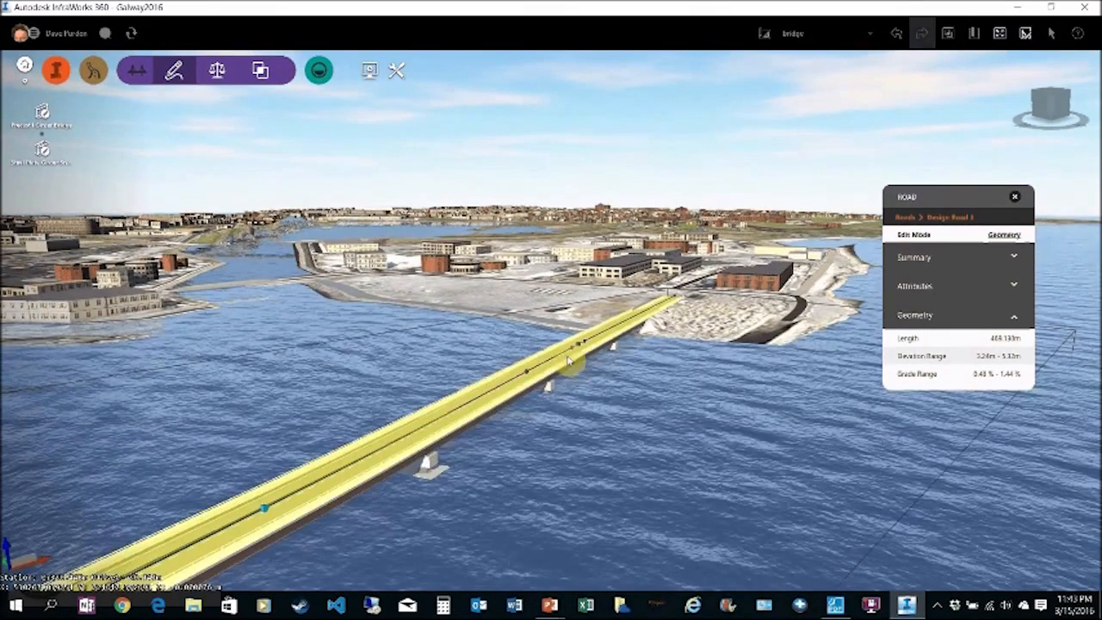
left_click(711, 320)
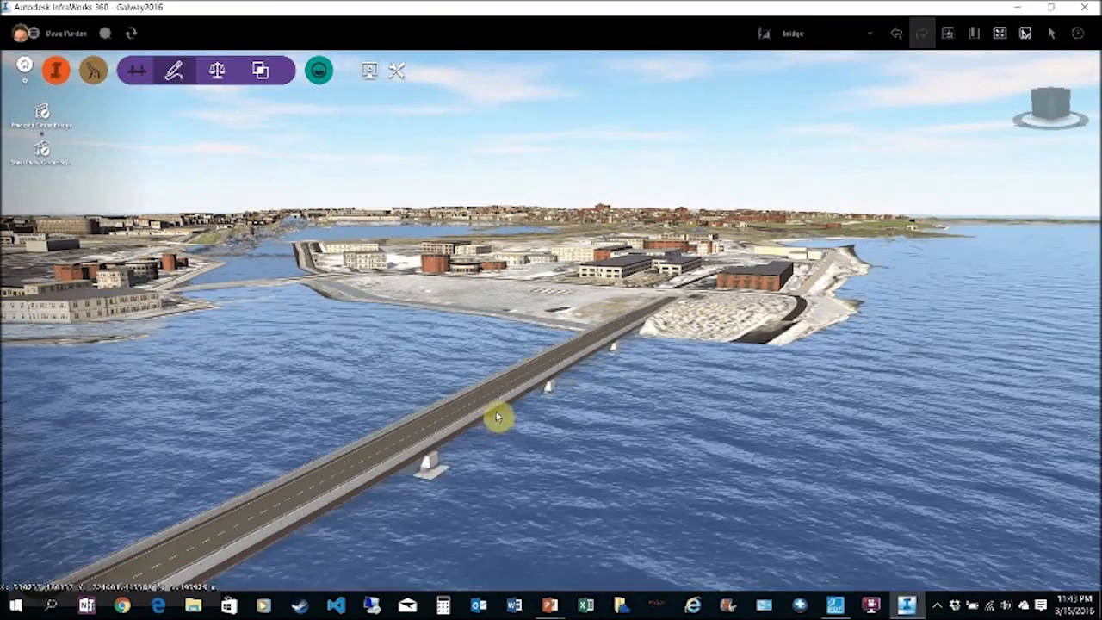
left_click_drag(497, 417, 520, 475)
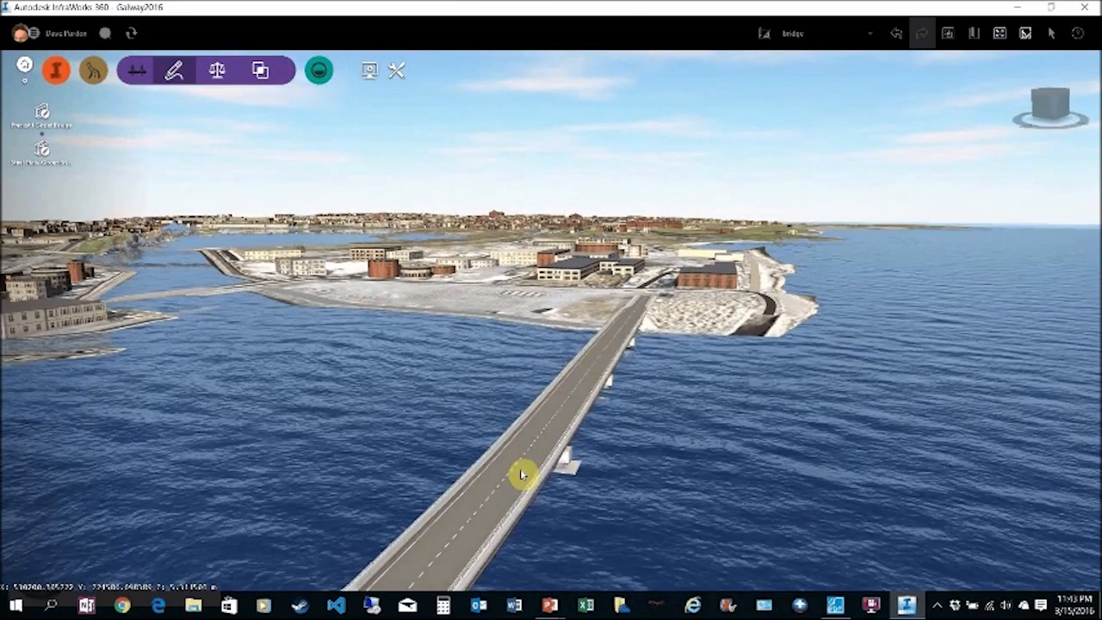
left_click(520, 474)
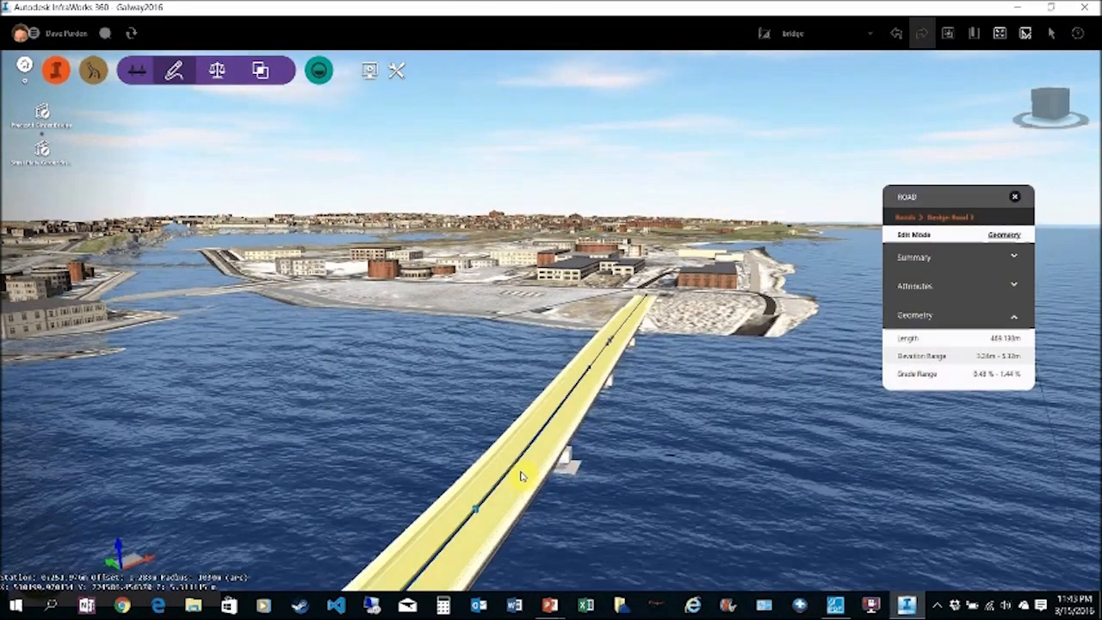
left_click(529, 471)
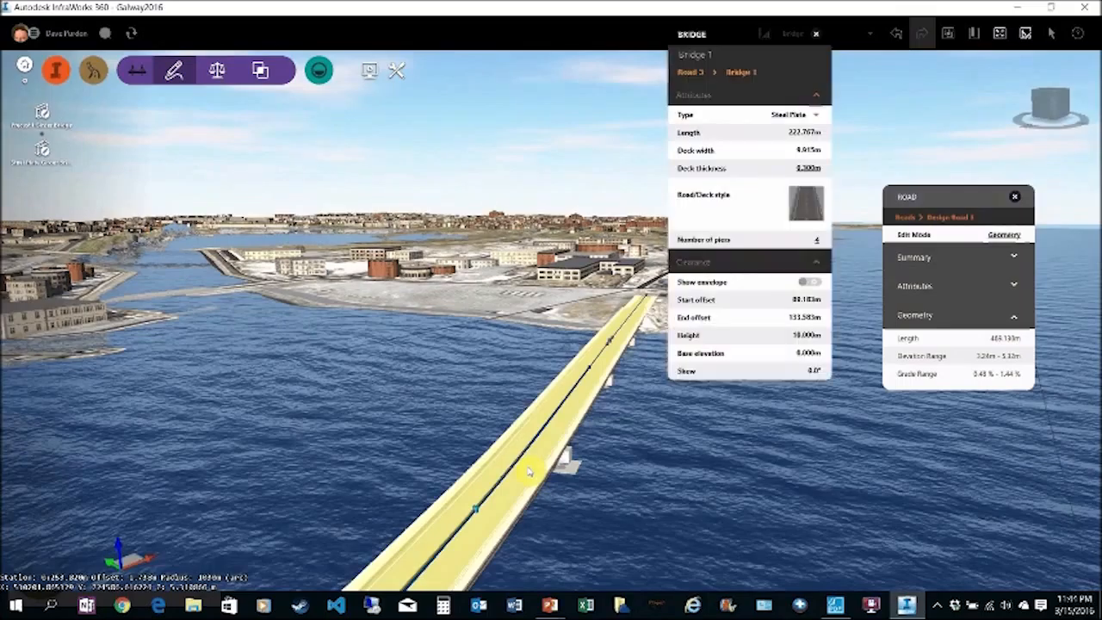
Show the bridge's clearance envelope and raise the deck to clear it.
left_click(772, 64)
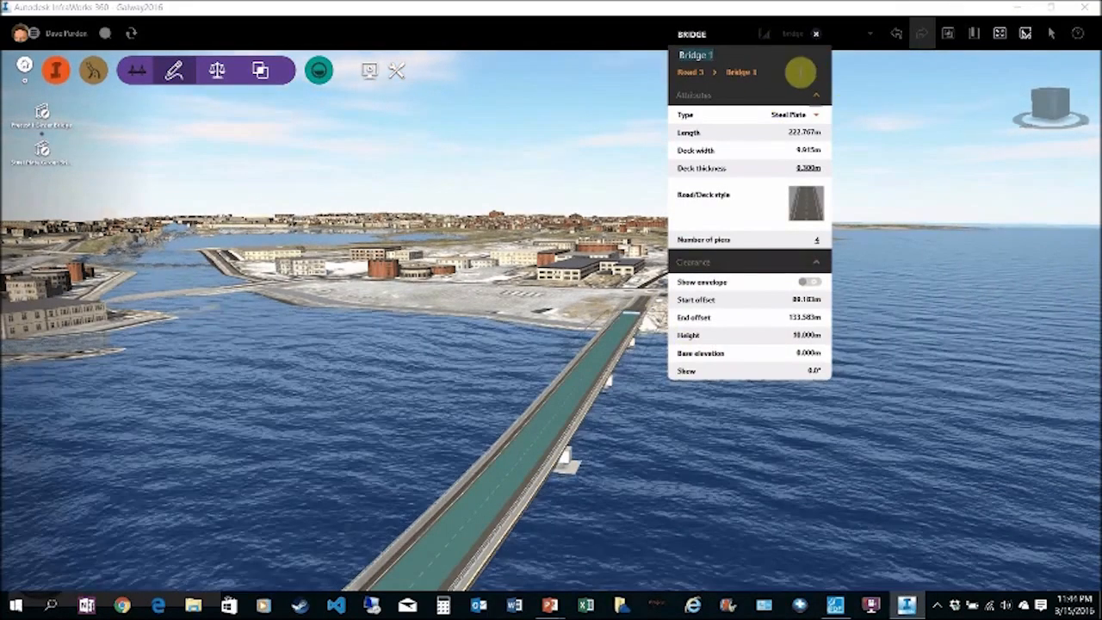
left_click_drag(742, 44, 844, 154)
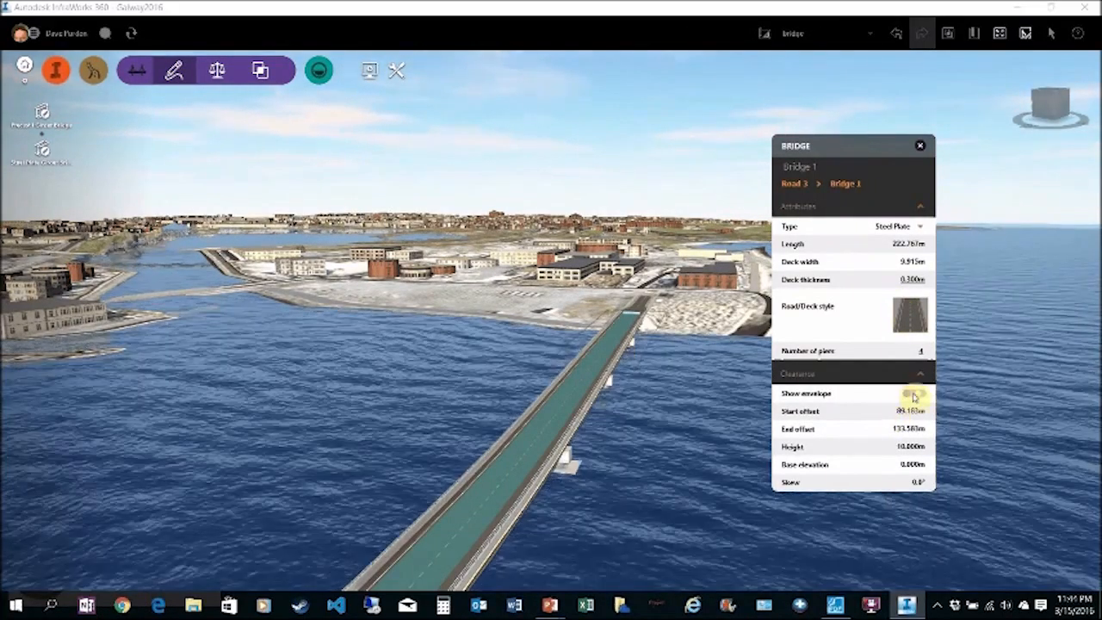
left_click(917, 394)
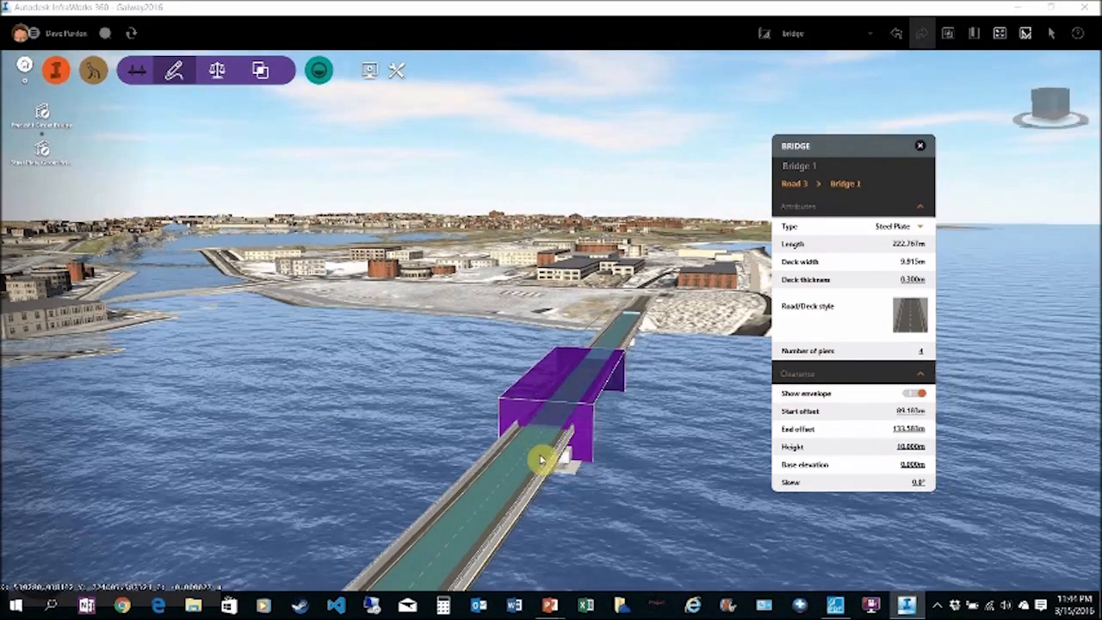
right_click(544, 465)
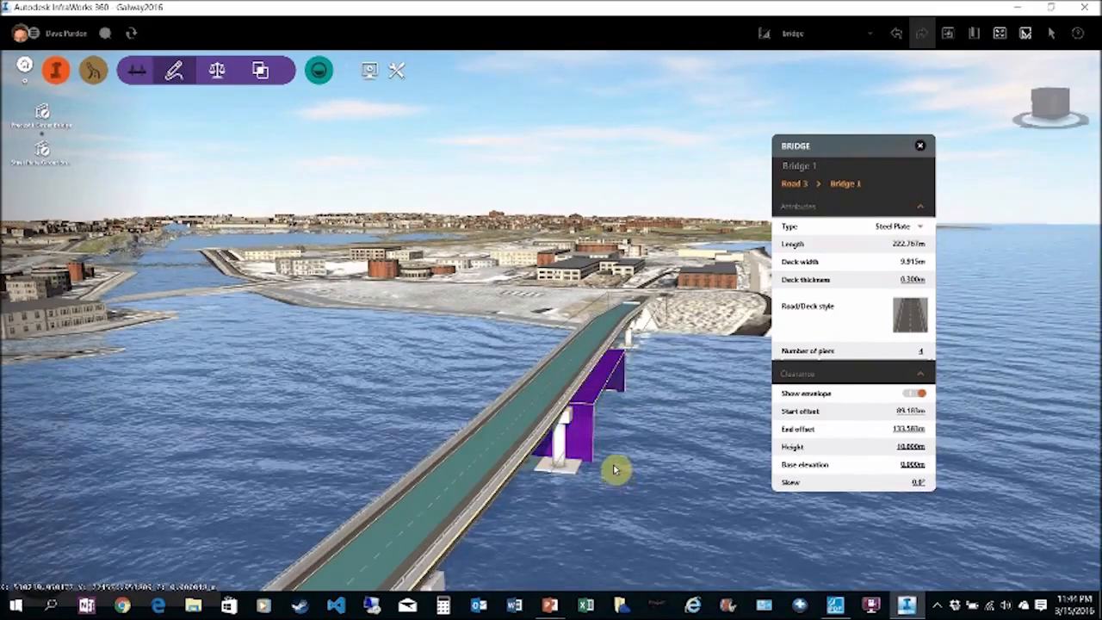
Select the bridge pier nearest the near shore and replace its legacy component with Standard Pier 3.
mouse_move(615, 469)
left_mouse_down()
mouse_move(654, 457)
mouse_move(529, 376)
left_mouse_up()
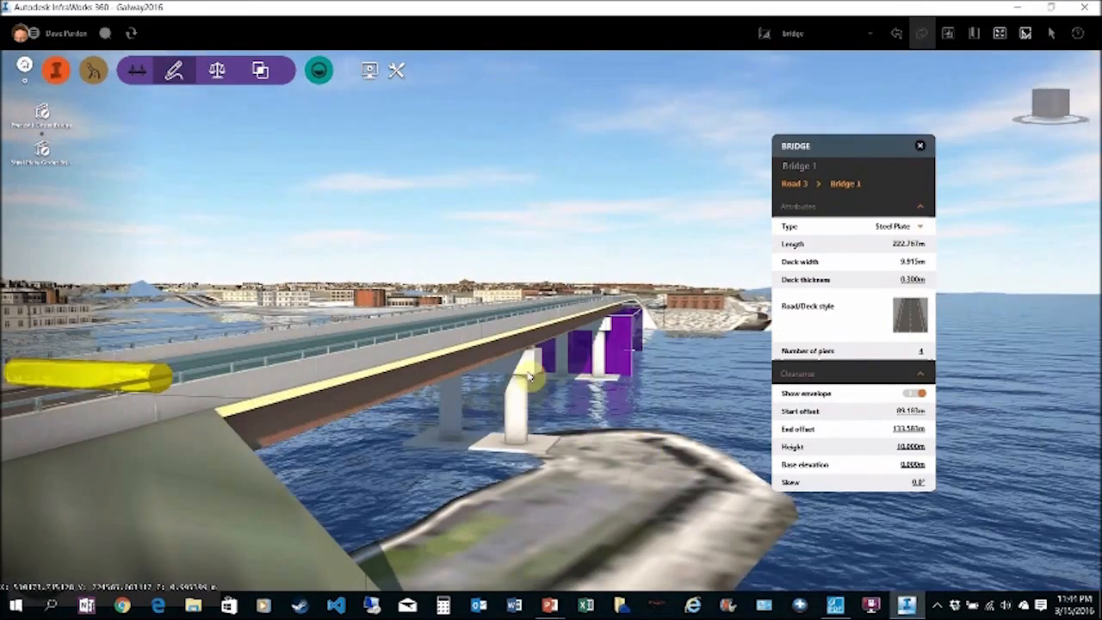
left_click(529, 376)
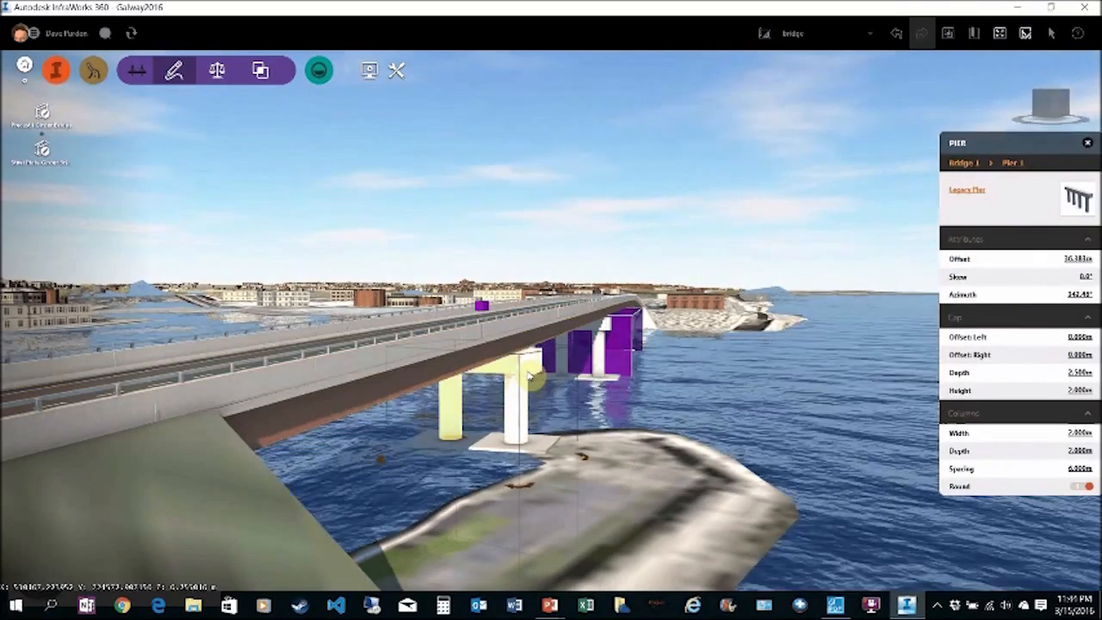
left_click(1018, 211)
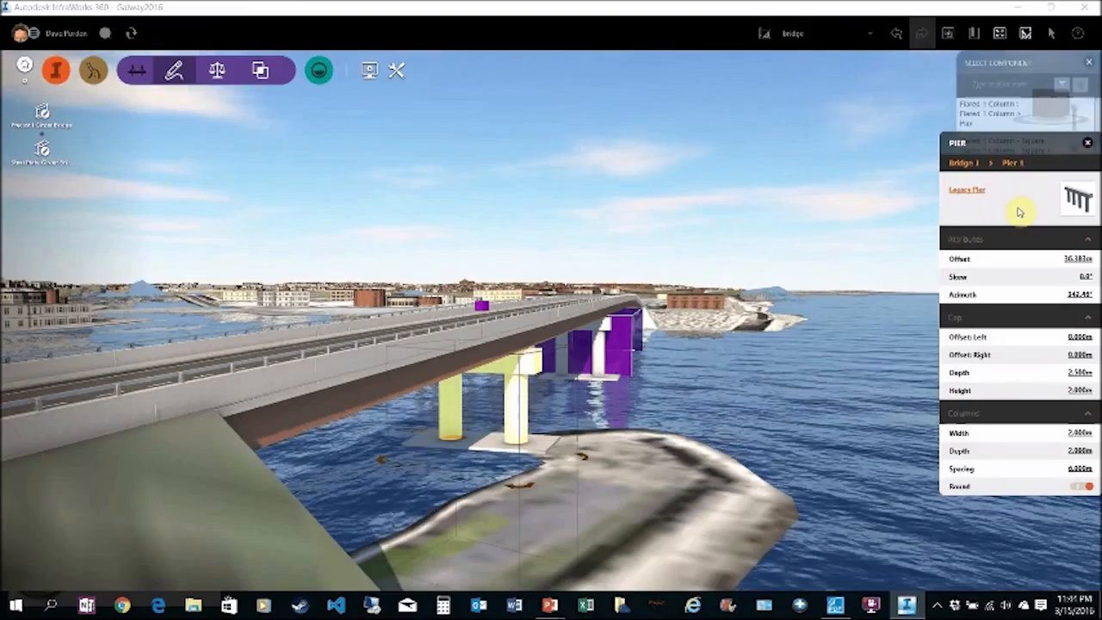
left_click(800, 138)
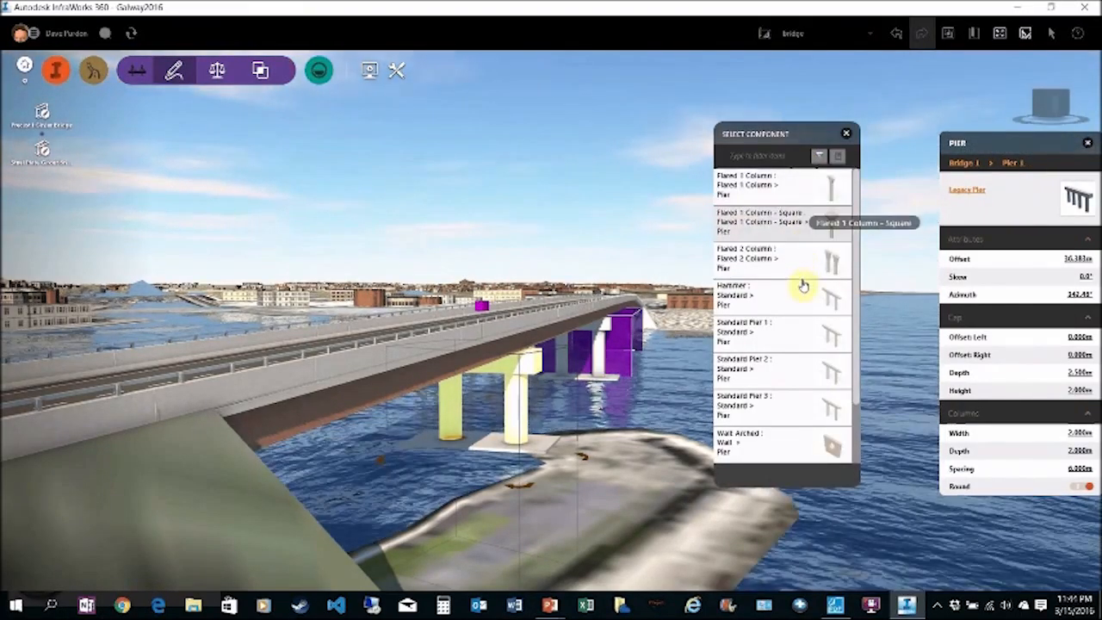
scroll(803, 288, "down", 2)
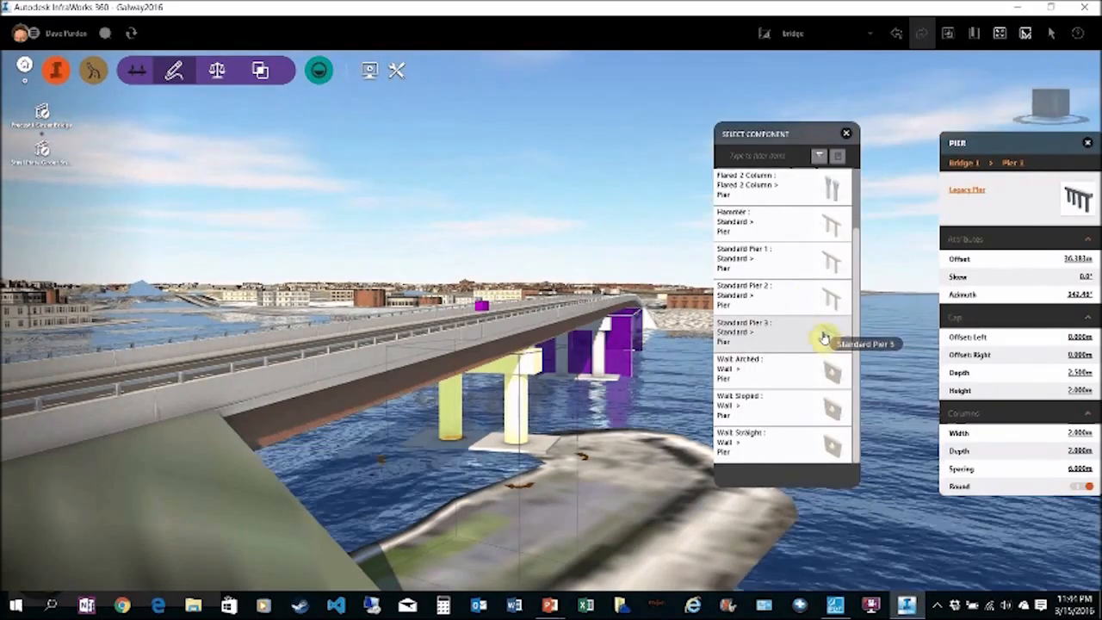
left_click(821, 337)
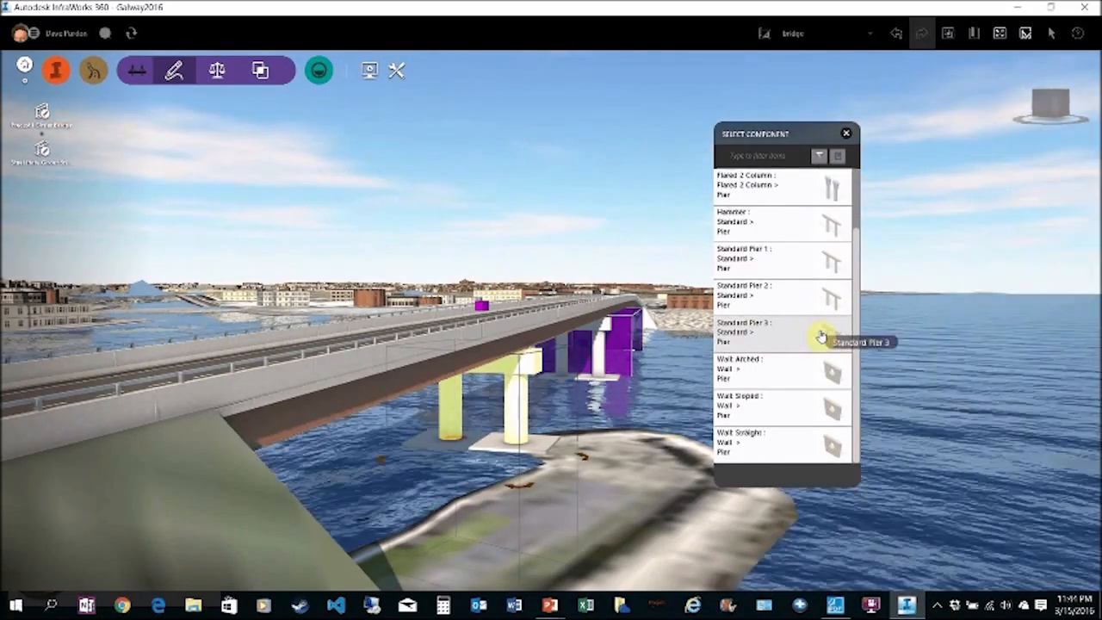
left_click(820, 329)
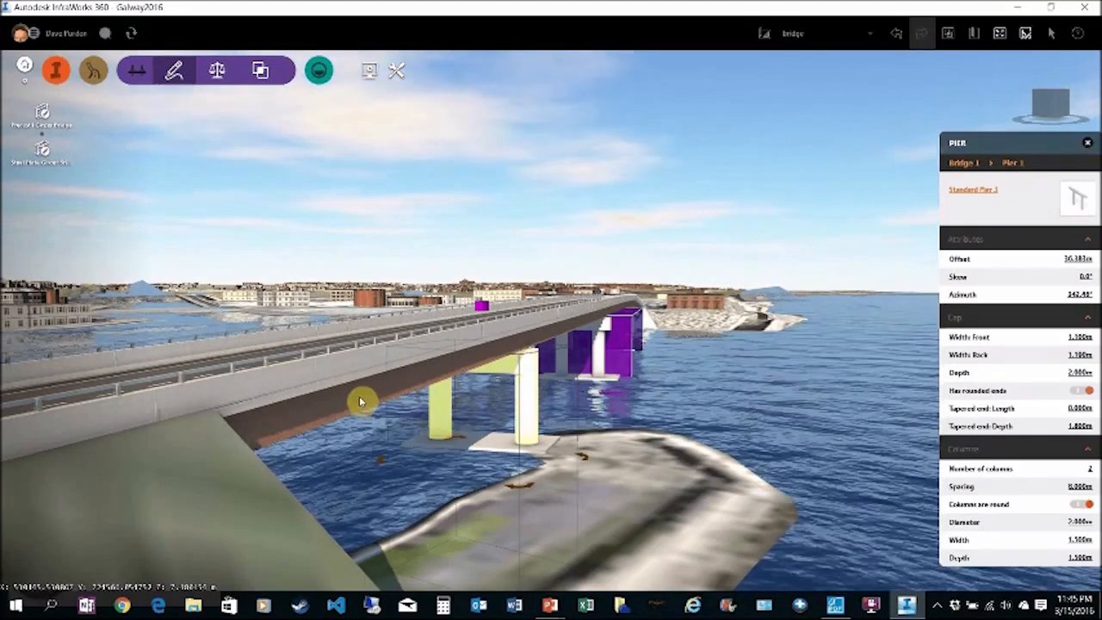
Select the bridge's first steel girder group, examine the external girder's cross-section and dimension properties, and close the section diagram.
left_click(361, 400)
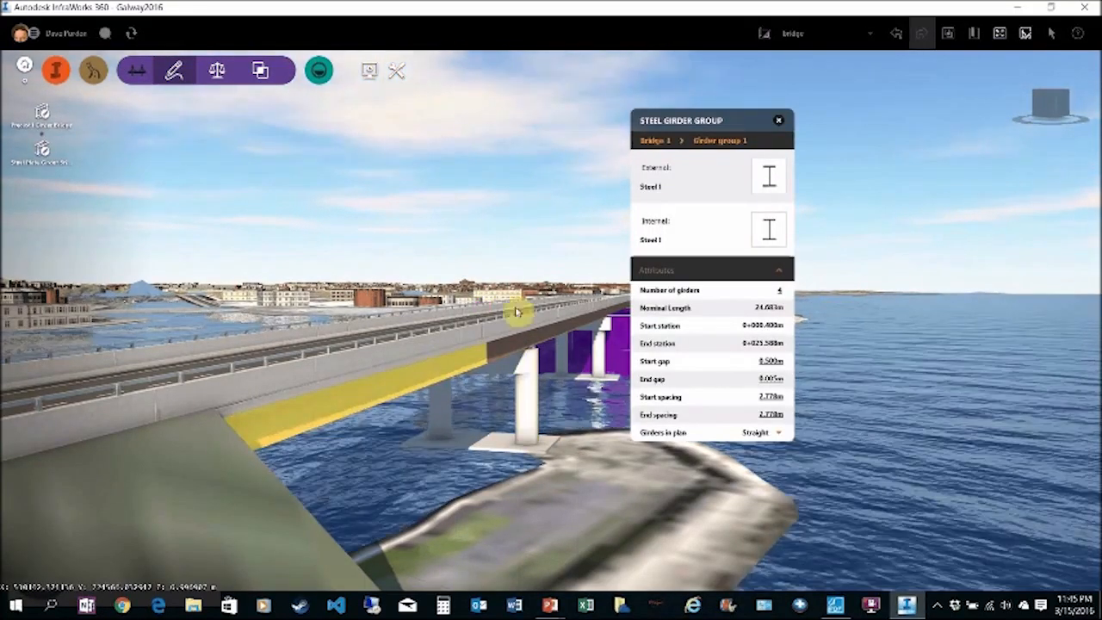
left_click(765, 178)
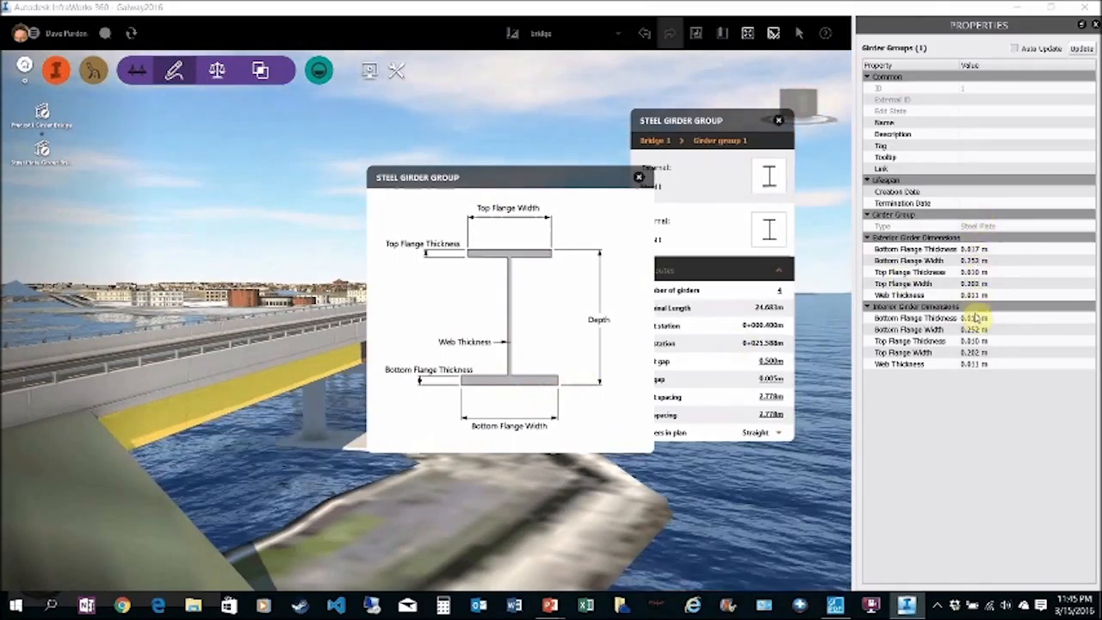
left_click(638, 178)
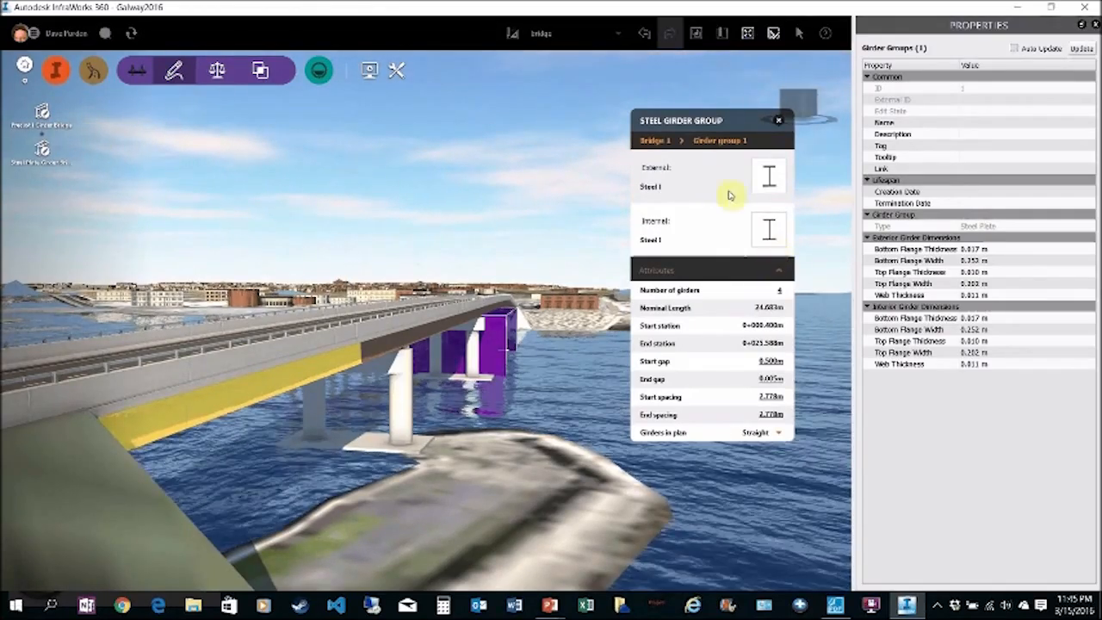
Change the bridge type from Steel Plate to Precast I and inspect the rebuilt deck, girders and piers.
left_click(652, 141)
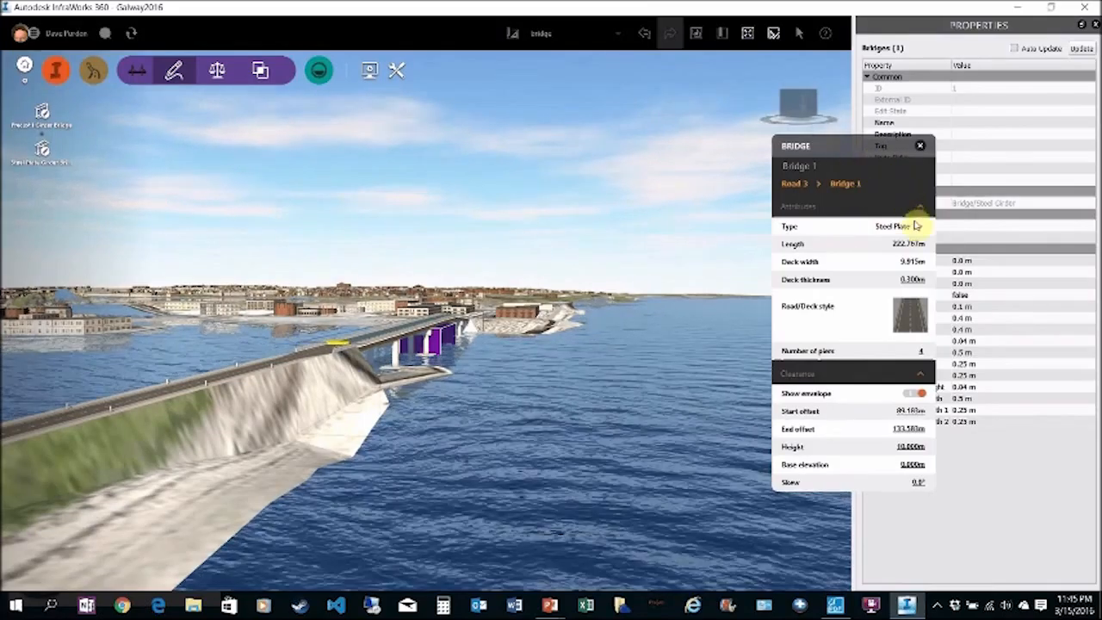
left_click(920, 227)
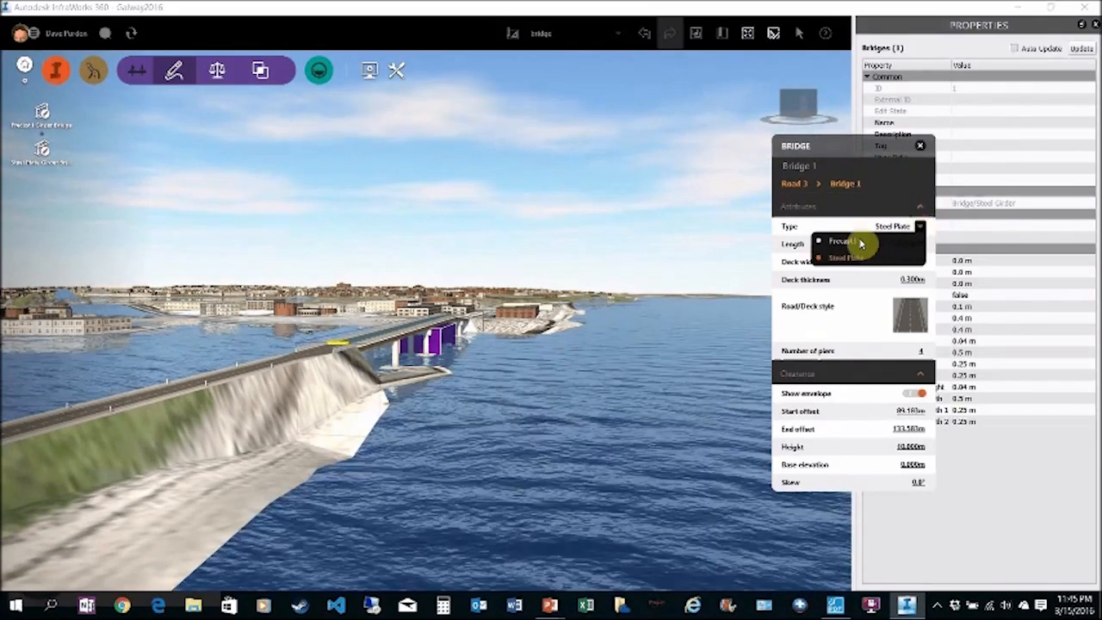
left_click(843, 243)
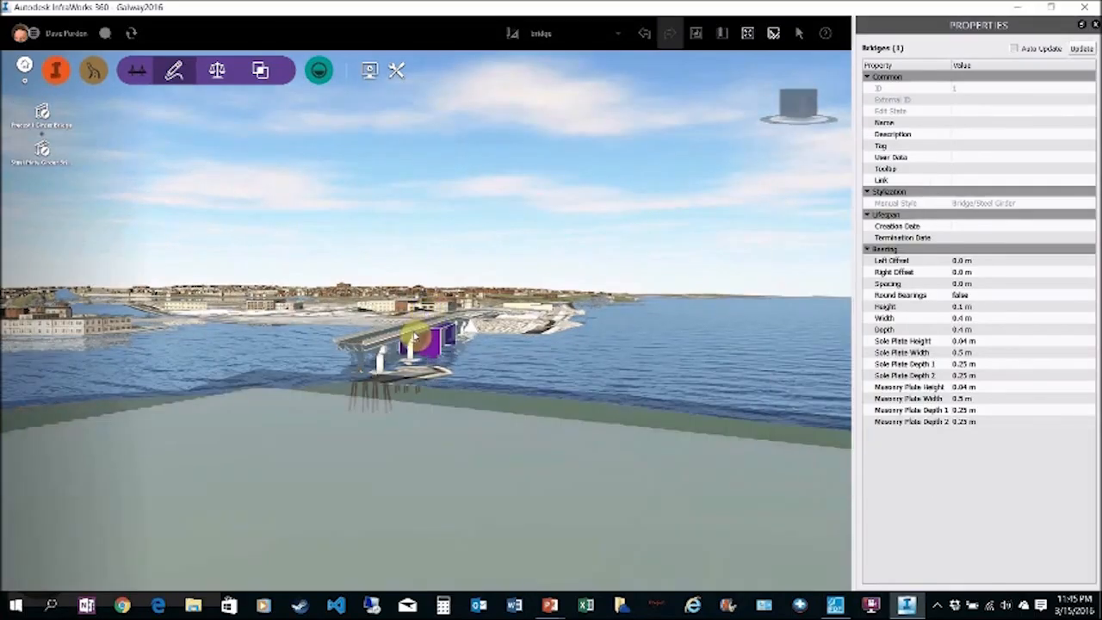
scroll(413, 338, "up", 3)
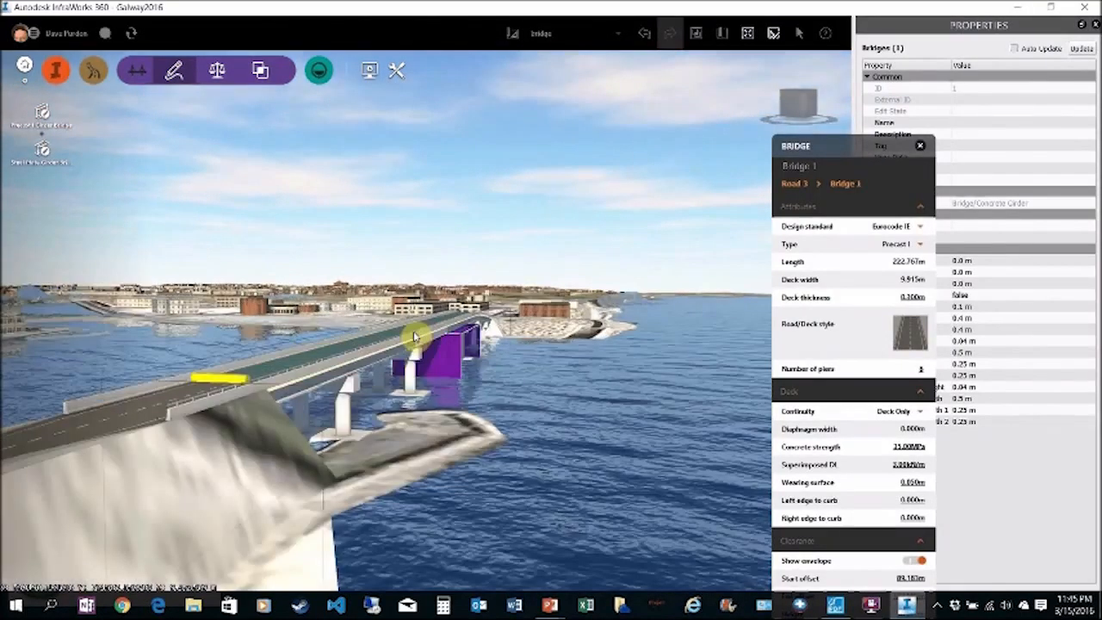
scroll(415, 337, "up", 5)
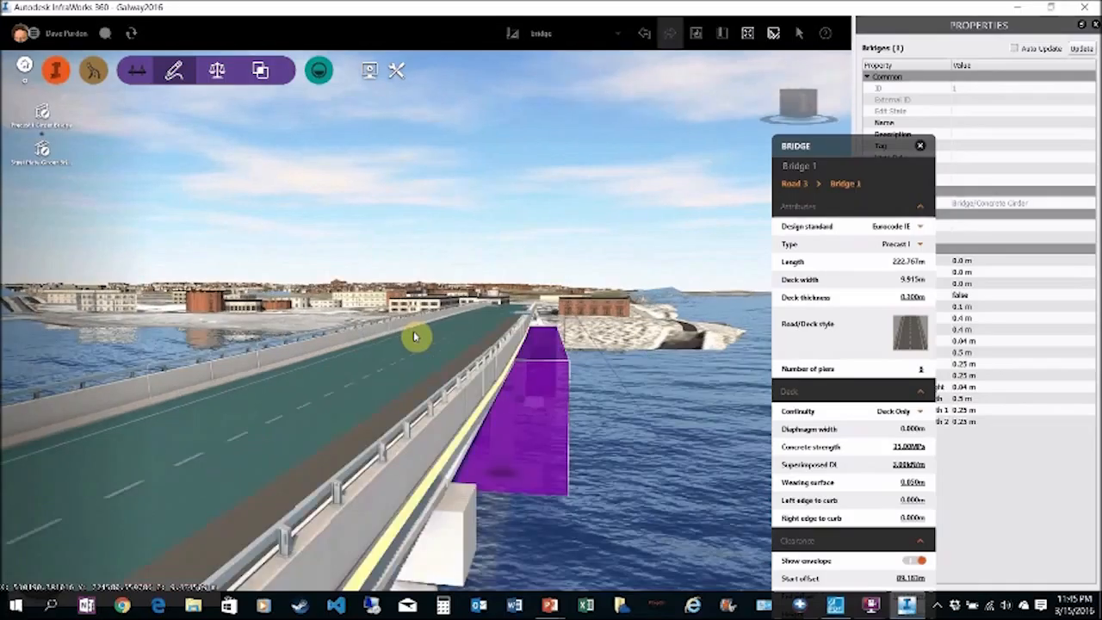
scroll(413, 337, "down", 2)
middle_click_drag(413, 336, 364, 424)
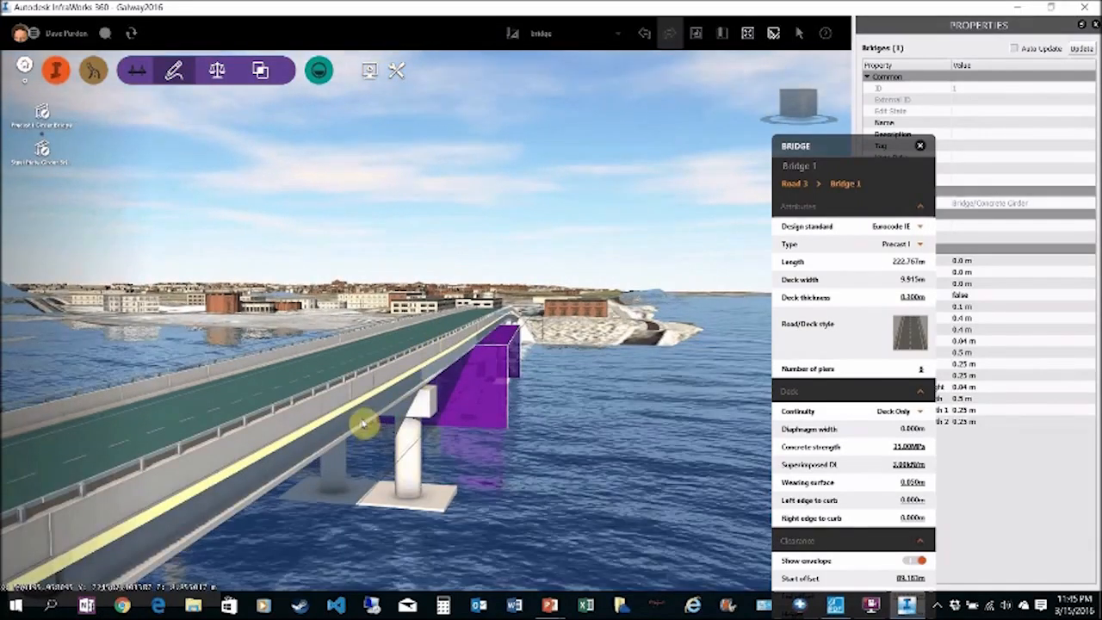
scroll(615, 388, "up", 1)
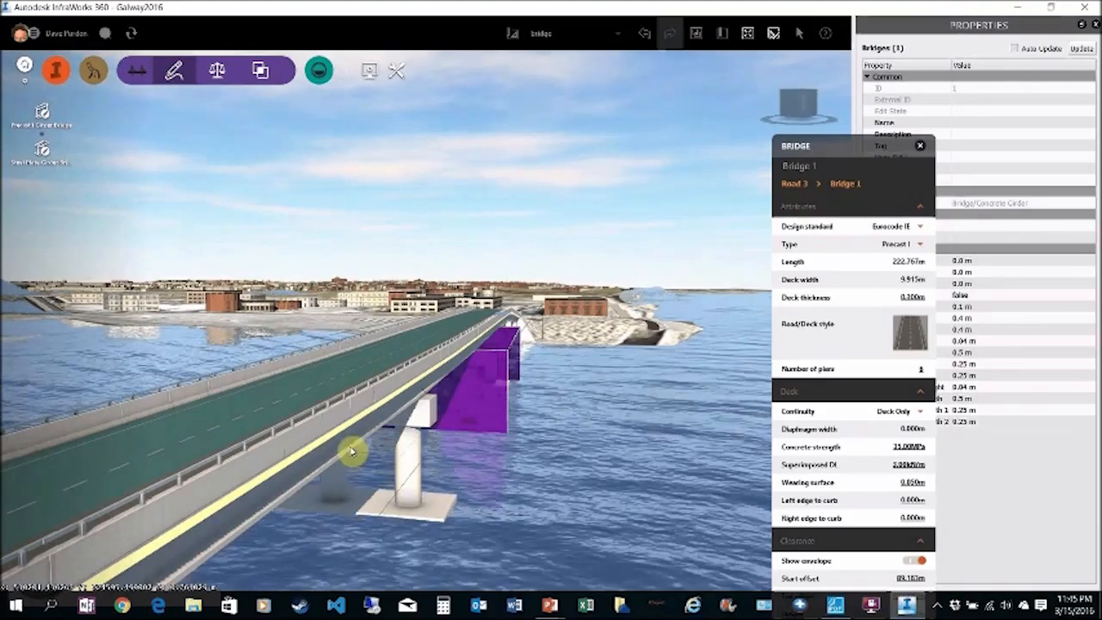
Select the second concrete girder group, browse the components available for its external girder, and close its properties without changing the girder.
left_click(352, 450)
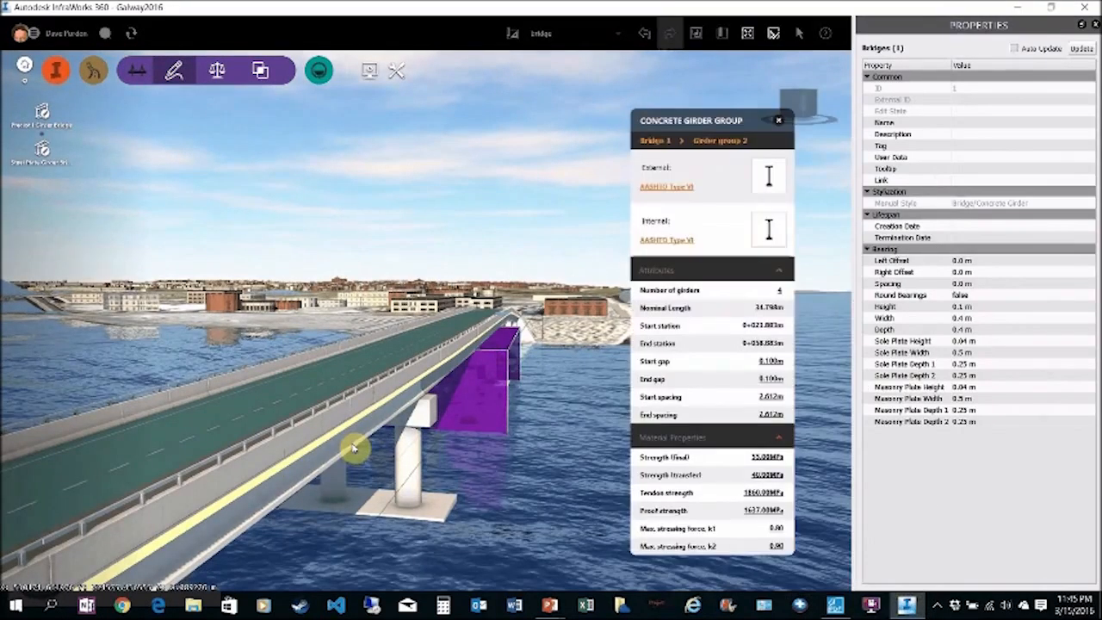
left_click(669, 188)
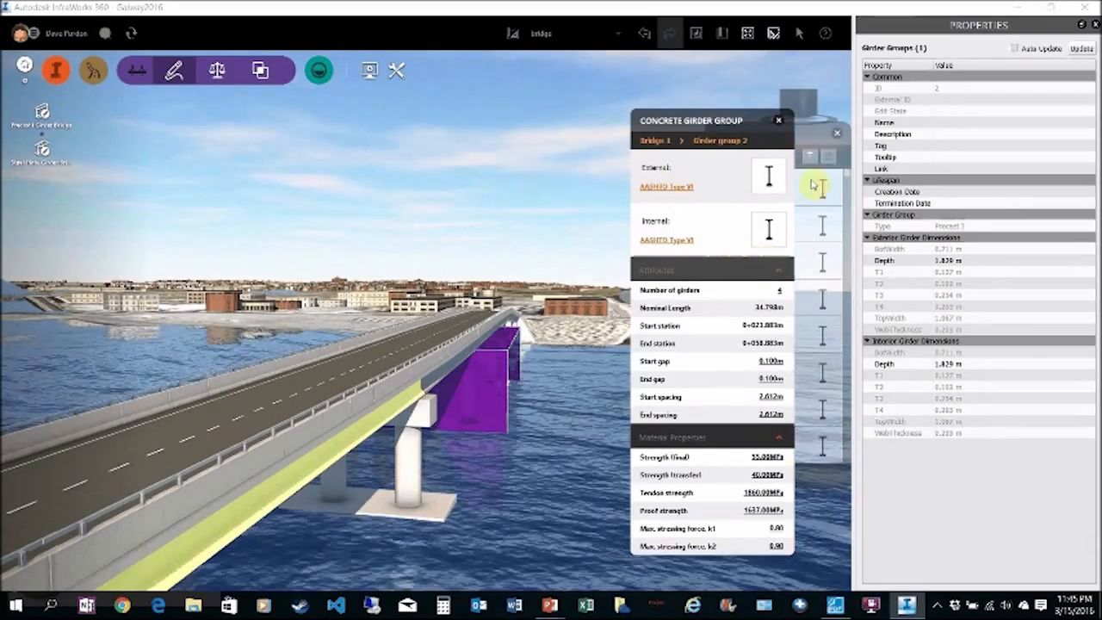
left_click(810, 156)
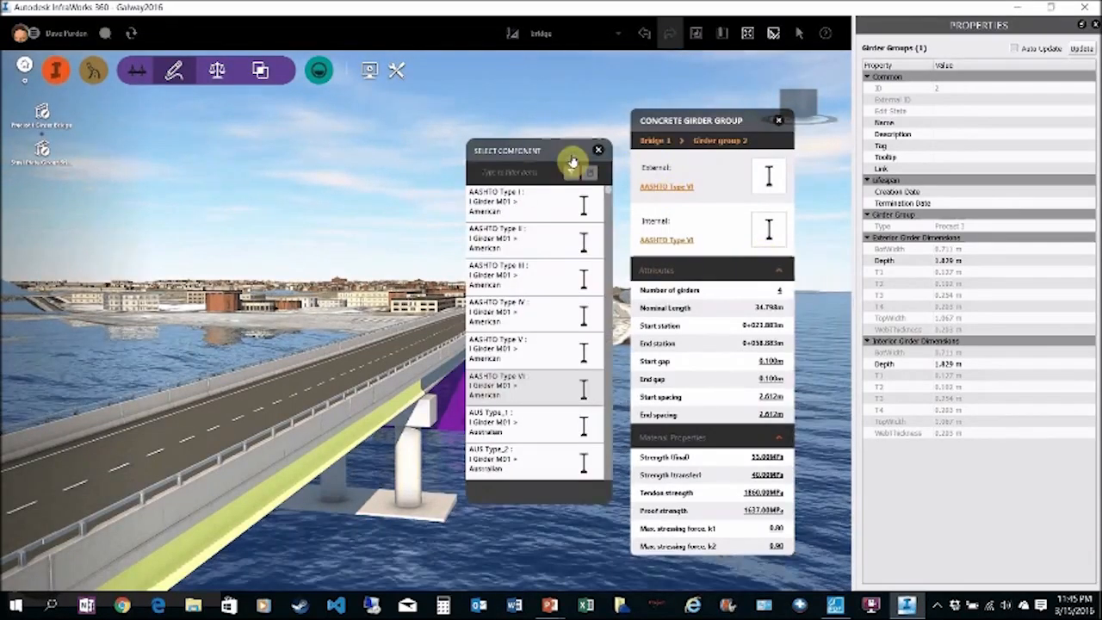
scroll(549, 274, "down", 5)
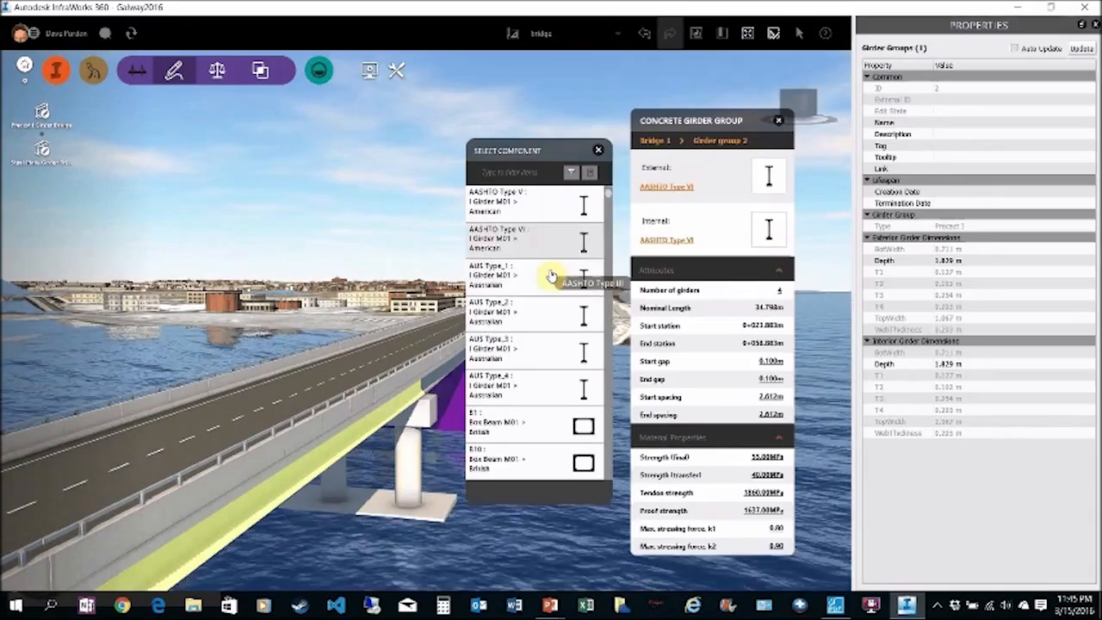
scroll(551, 274, "down", 7)
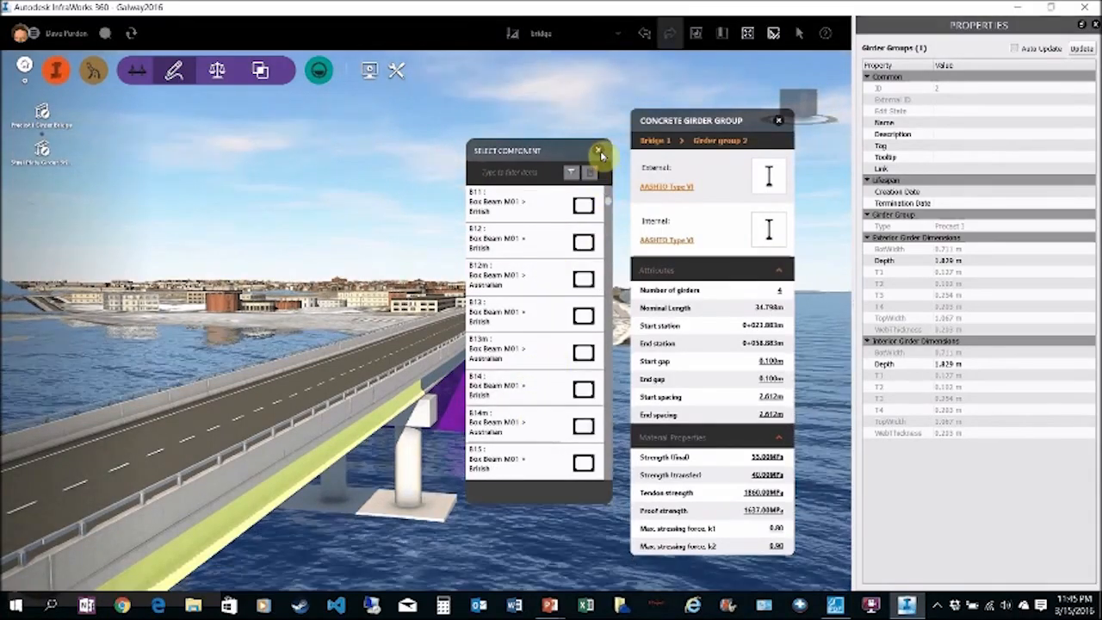
left_click(741, 335)
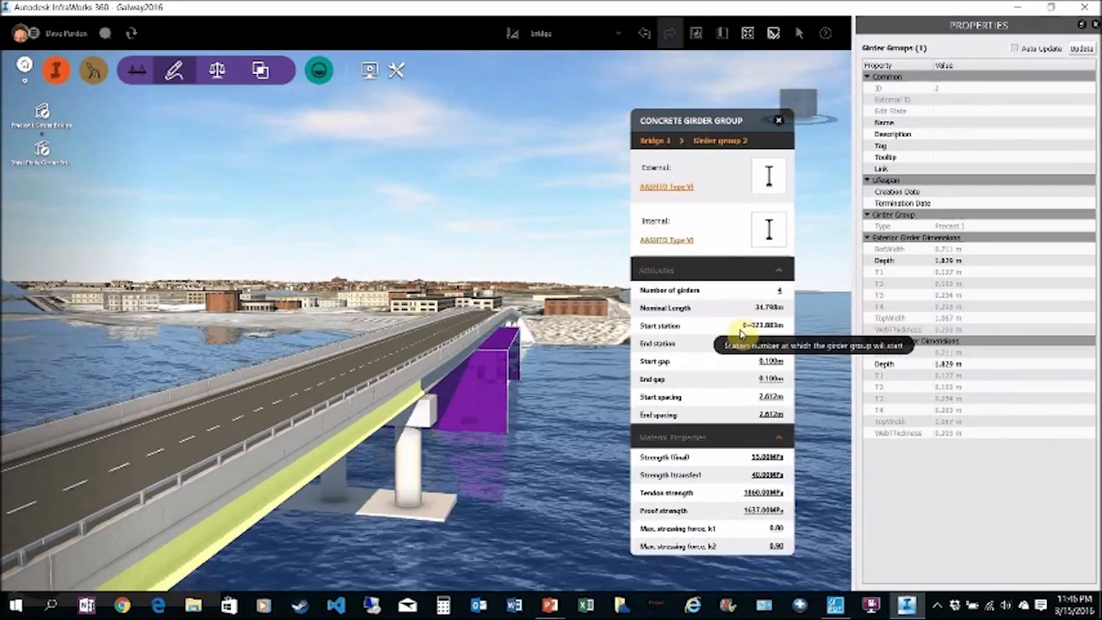
left_click(779, 120)
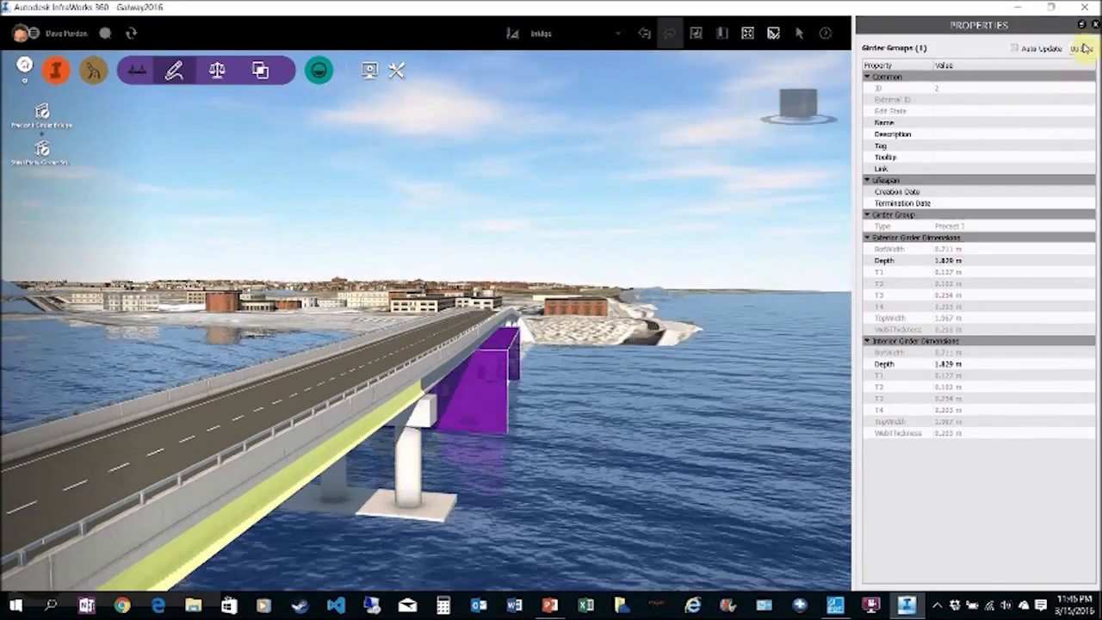
left_click(1094, 26)
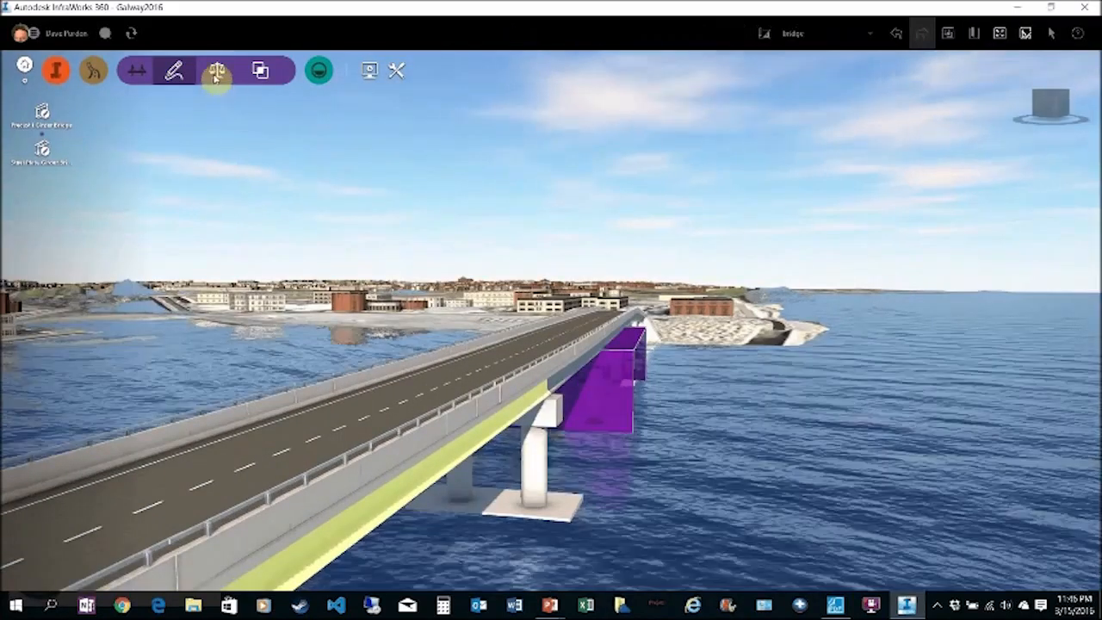
Make the bridge deck transparent to expose the girders and select the third girder group.
left_click(217, 75)
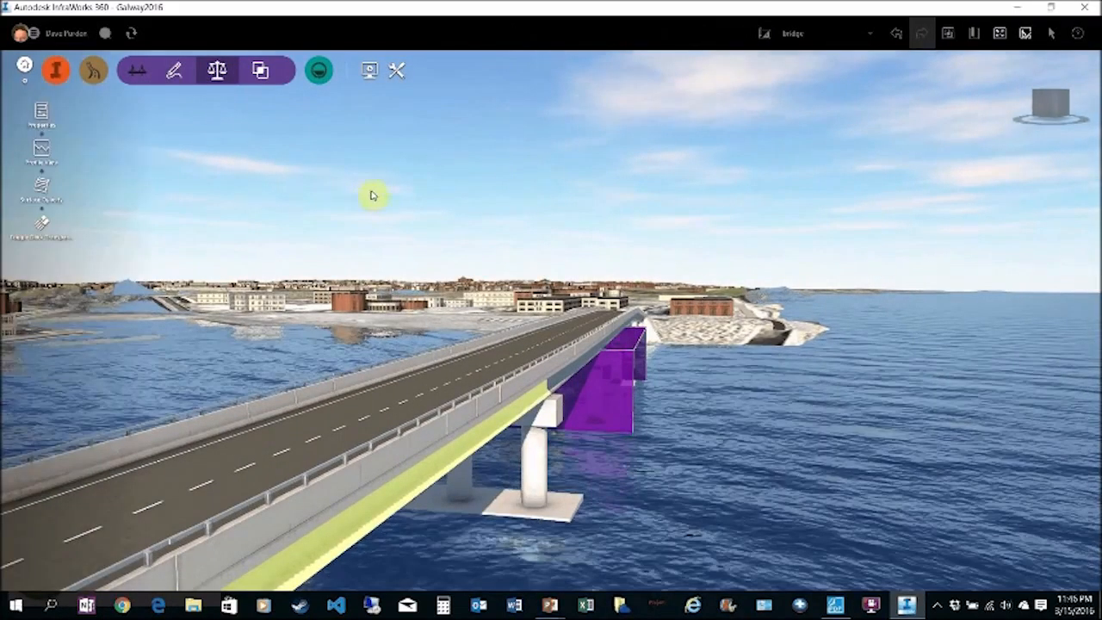
left_click(41, 228)
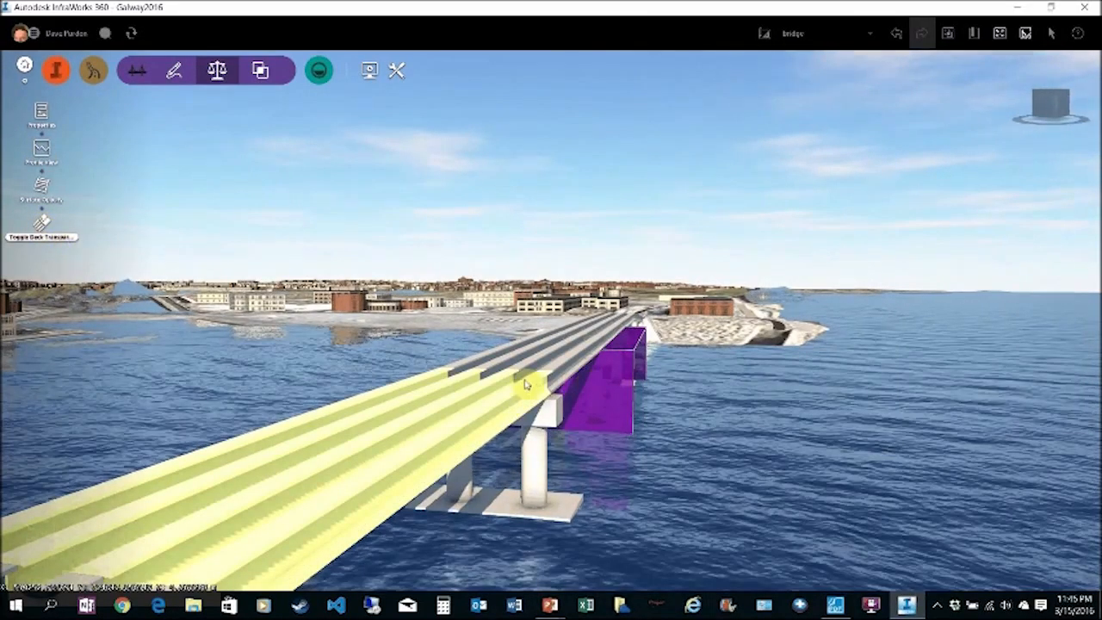
left_click(564, 370)
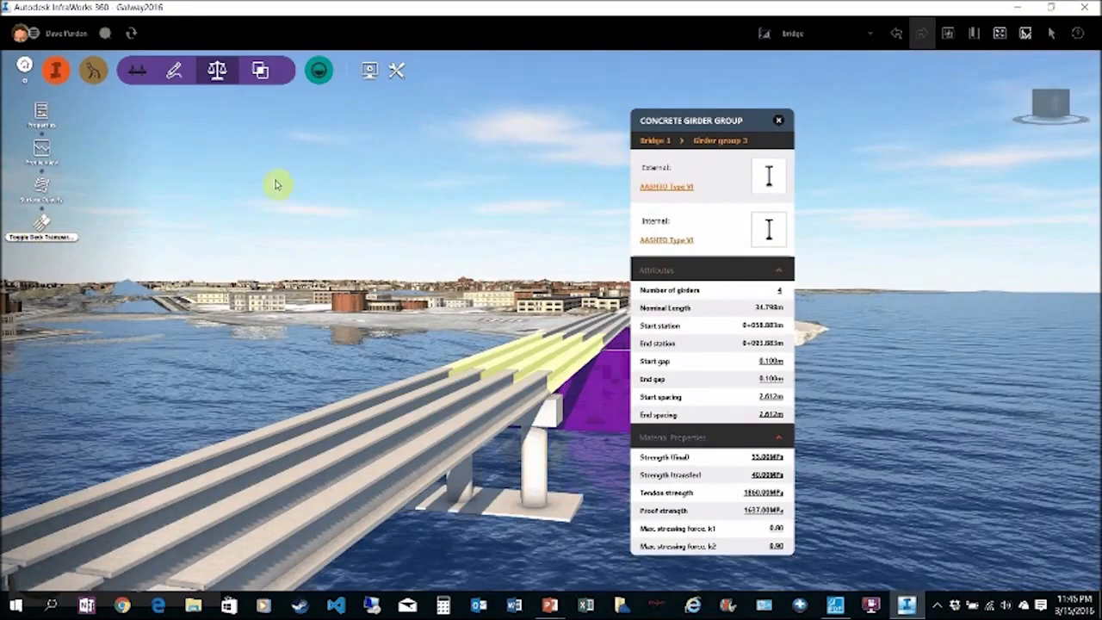
Show the bridge's concrete and steel quantities and select the second girder group to examine its share.
left_click(260, 71)
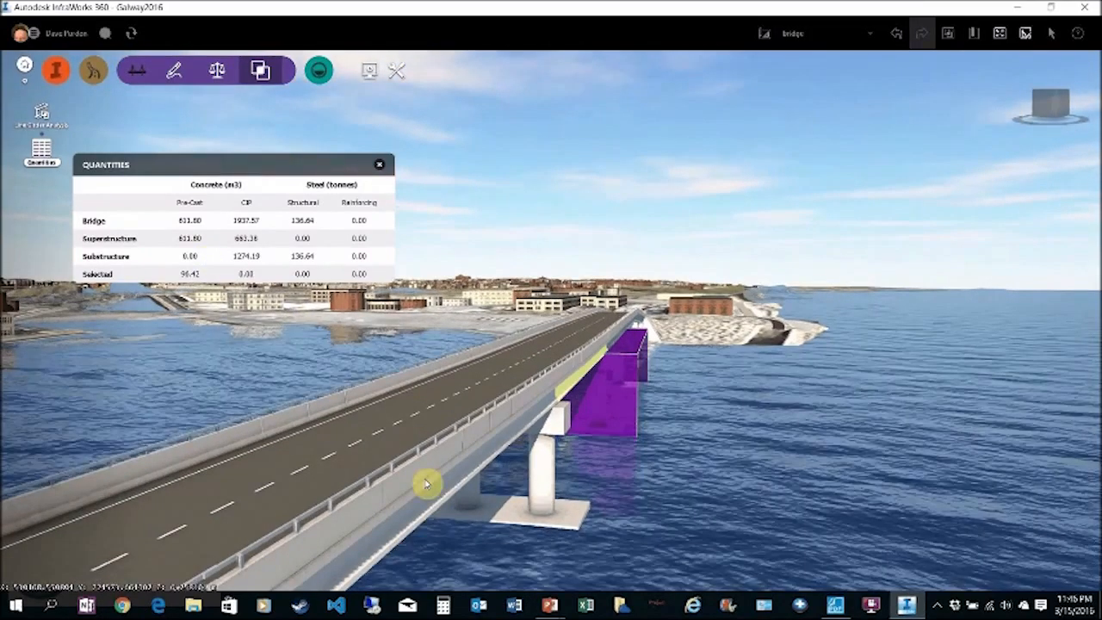
left_click_drag(423, 482, 436, 504)
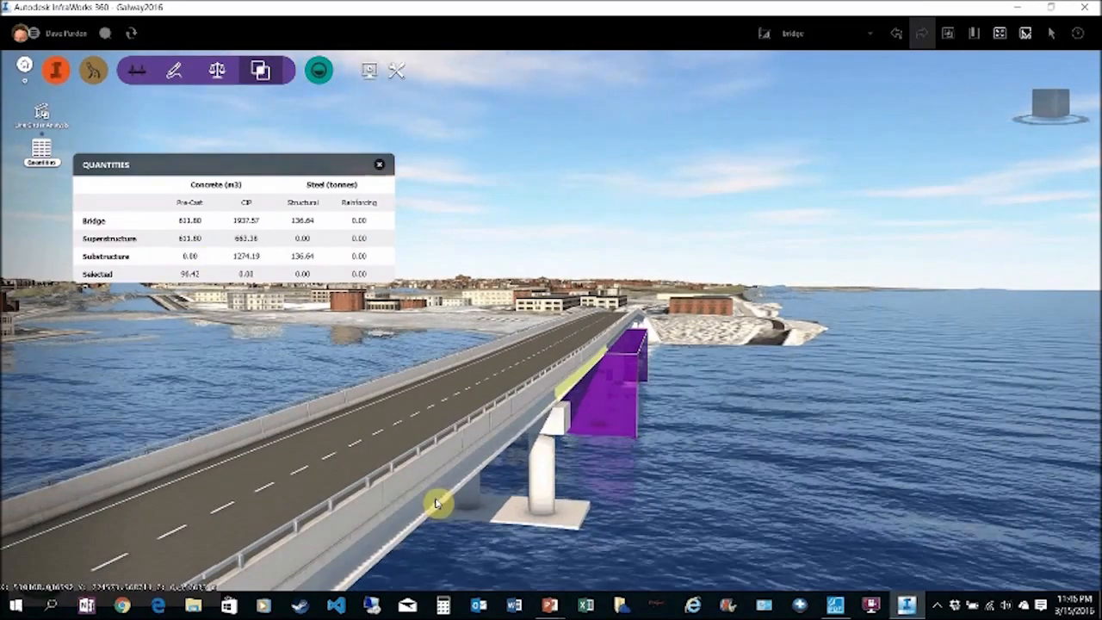
left_click(438, 504)
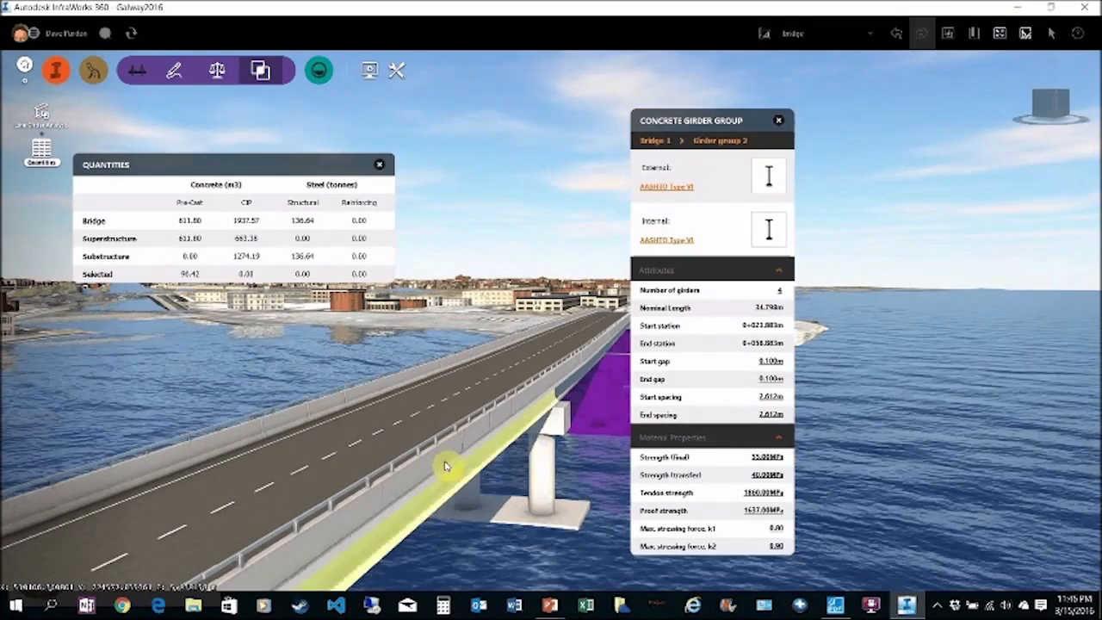
Dismiss the quantities, deselect the design road and view the whole bridge across the harbour.
key("Escape")
left_click(444, 465)
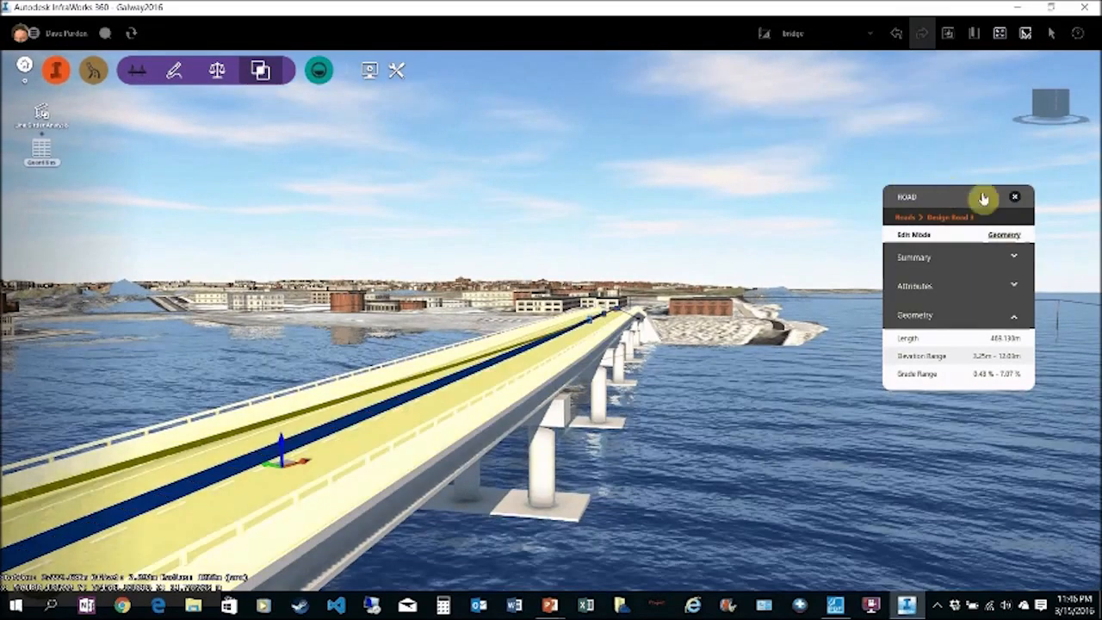
left_click(1015, 197)
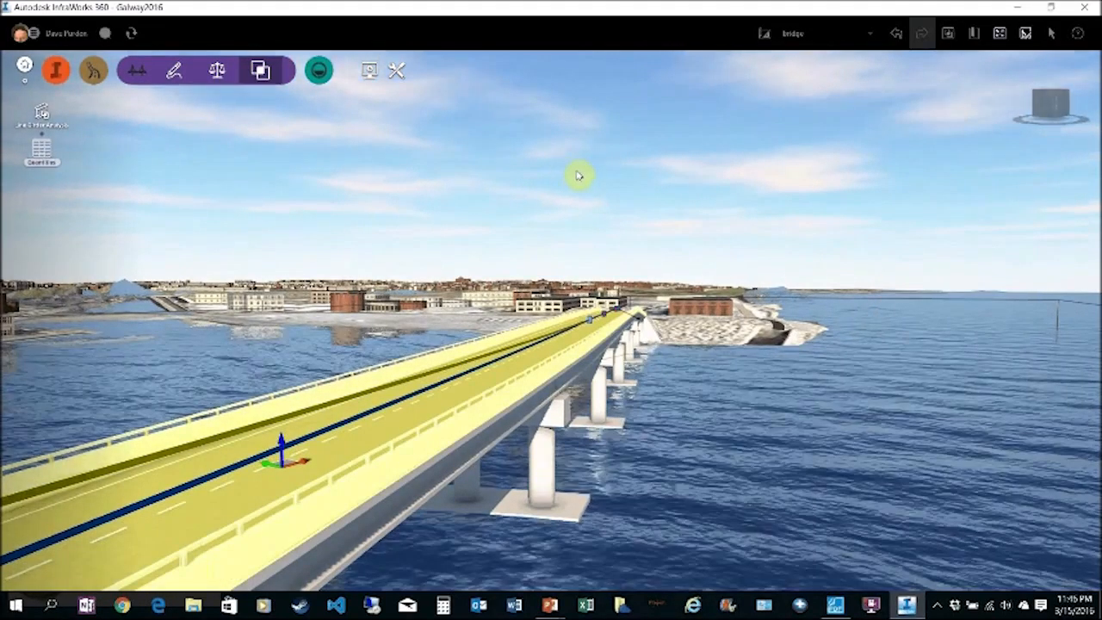
left_click(578, 175)
double_click(535, 285)
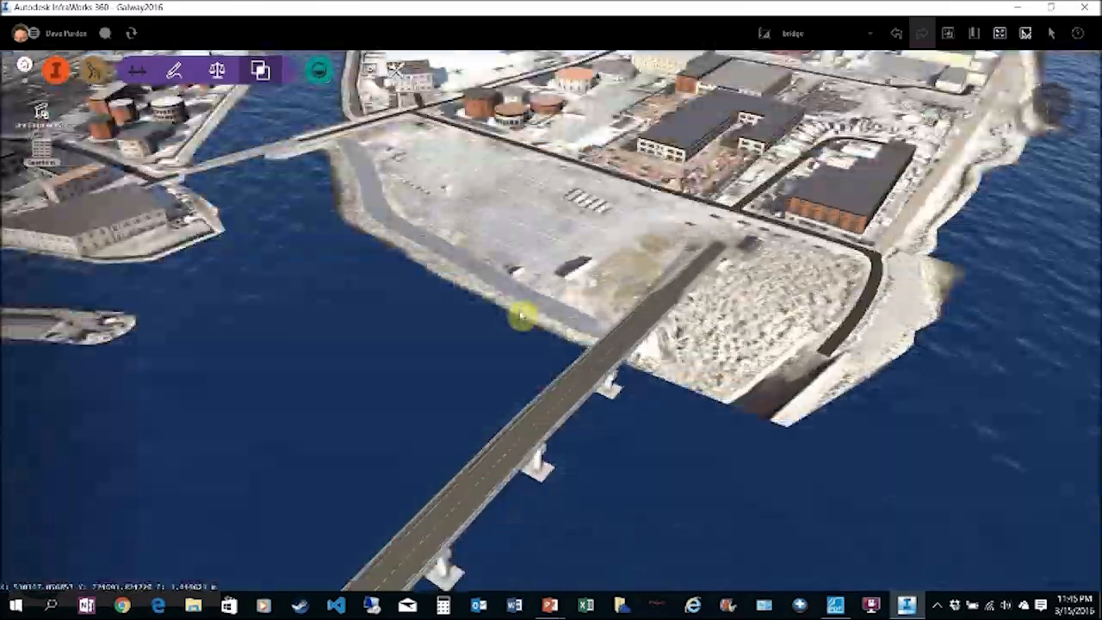
scroll(521, 320, "down", 5)
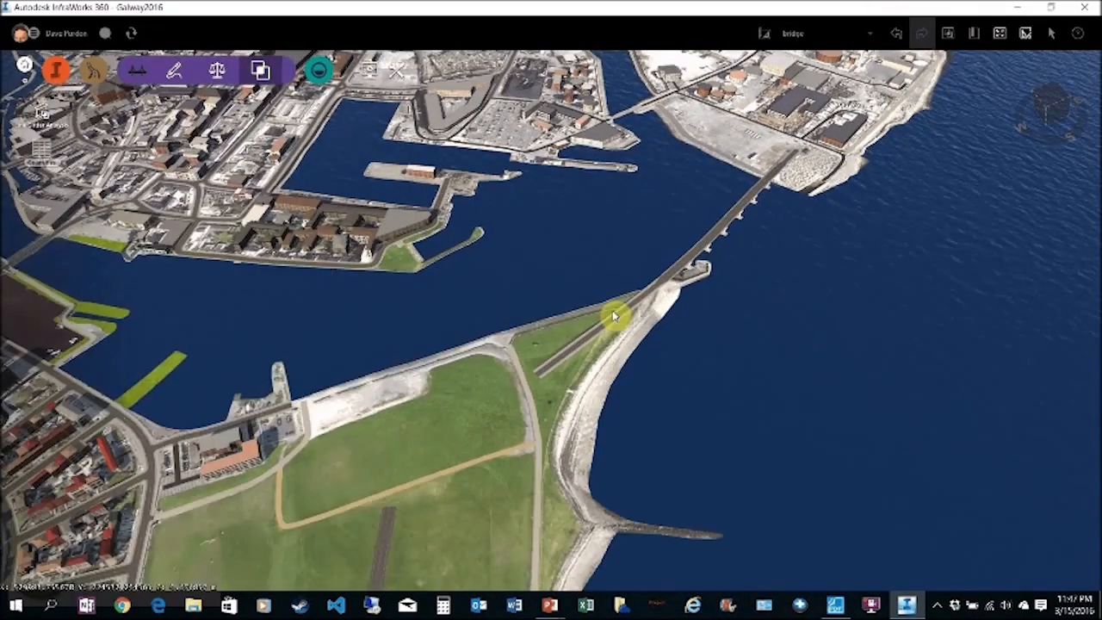
Open the Sun & Sky settings for the model and set the time of day to 11:26.
middle_click_drag(614, 316, 643, 268)
mouse_move(563, 451)
middle_mouse_down()
mouse_move(664, 266)
mouse_move(636, 348)
middle_mouse_up()
left_click_drag(635, 348, 577, 320)
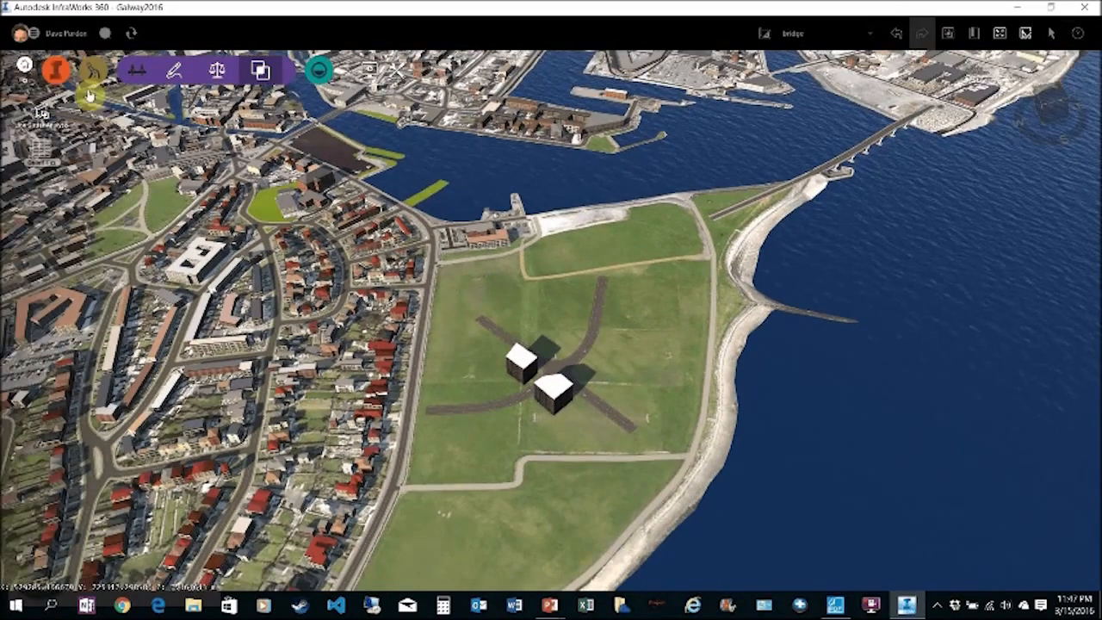
left_click(57, 71)
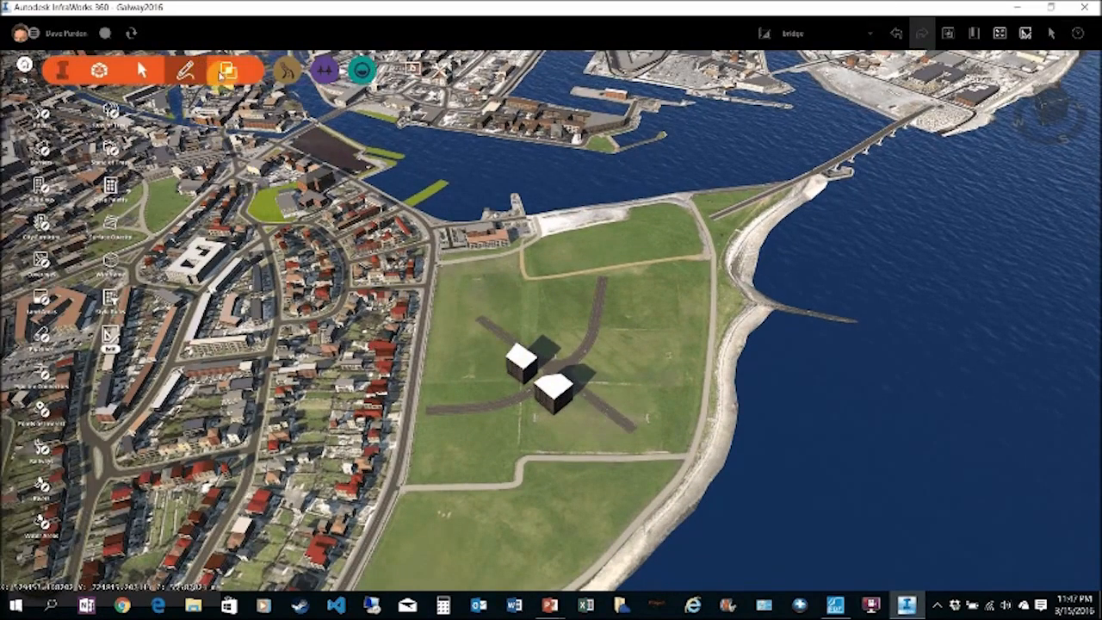
left_click(228, 70)
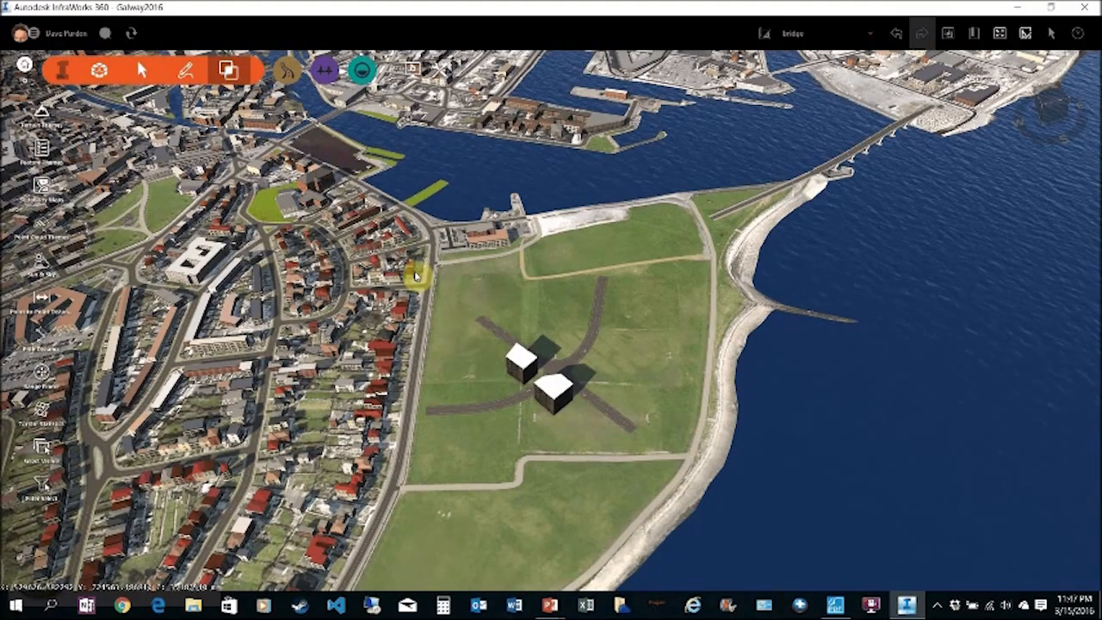
left_click(41, 263)
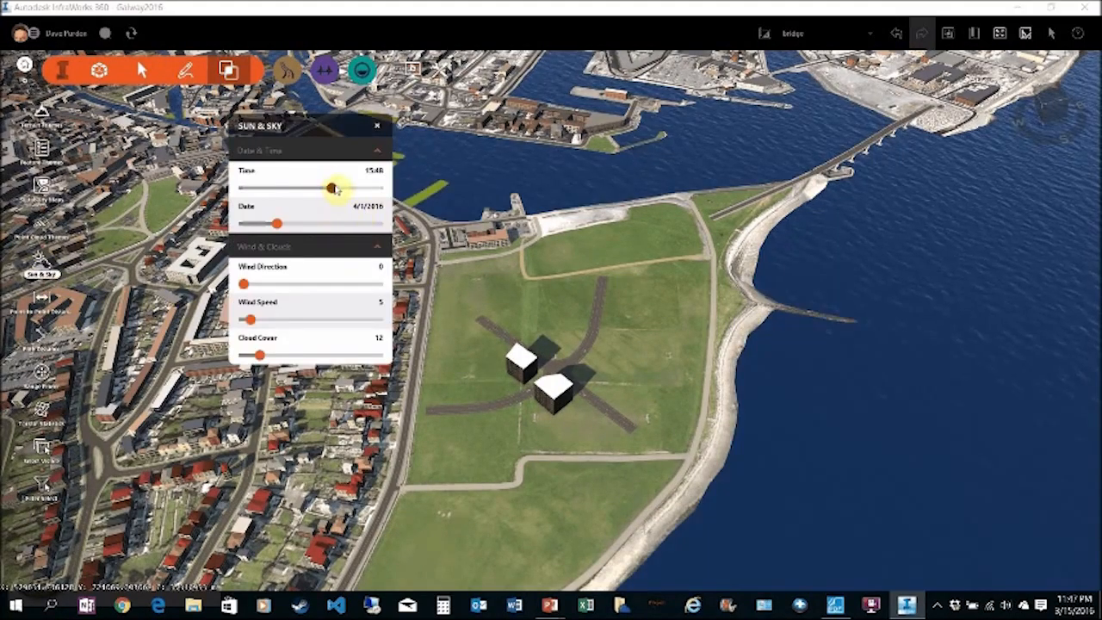
left_click_drag(332, 187, 320, 211)
Set the wind direction to 175, cloud cover to 19 and wind speed to 1, and close the Sun & Sky settings.
middle_click_drag(509, 433, 581, 323)
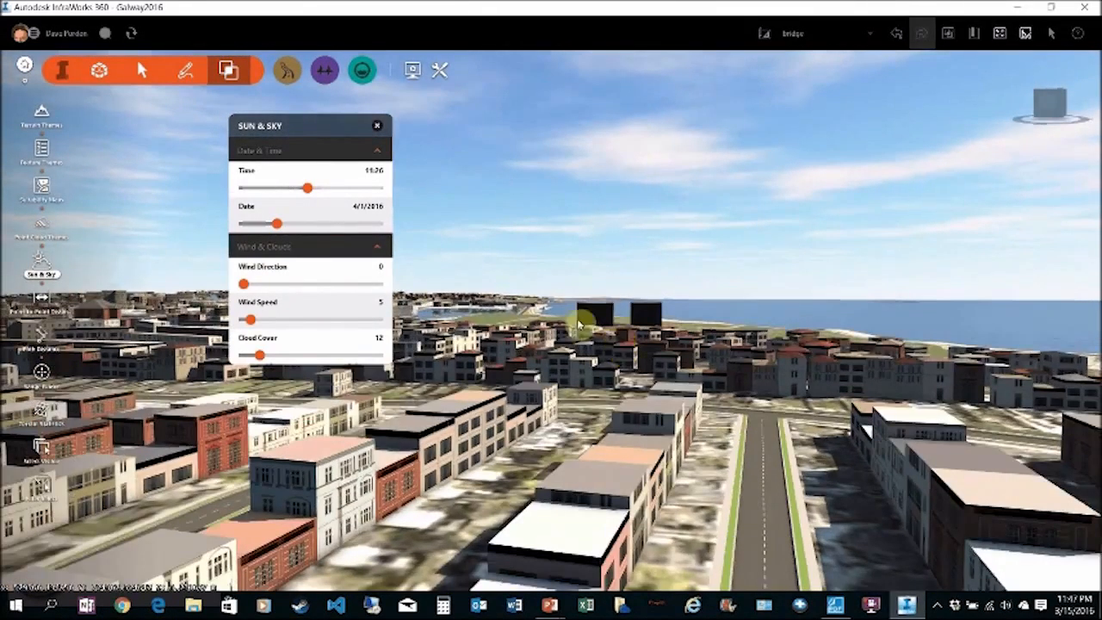
left_click_drag(247, 290, 307, 288)
mouse_move(260, 355)
left_mouse_down()
mouse_move(344, 356)
mouse_move(246, 356)
left_mouse_up()
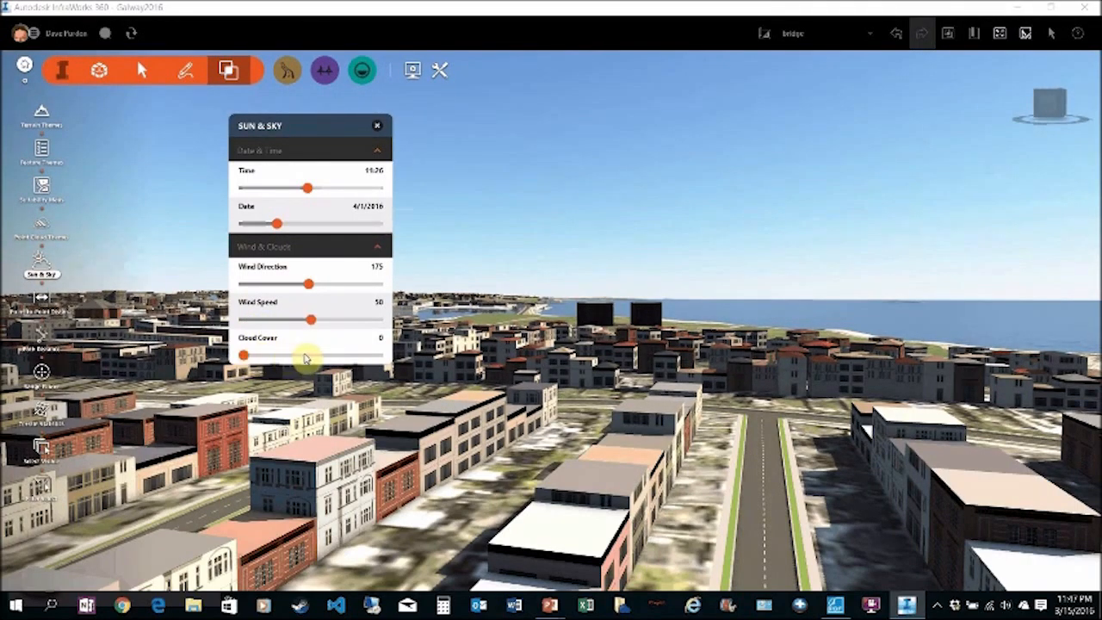
left_click(269, 356)
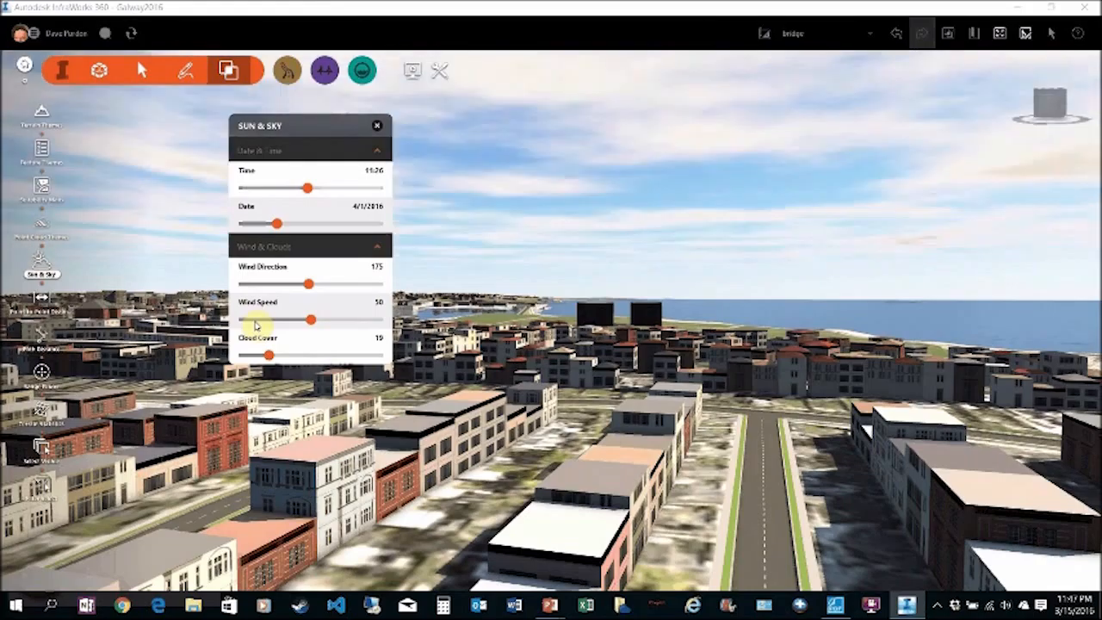
left_click_drag(310, 320, 256, 321)
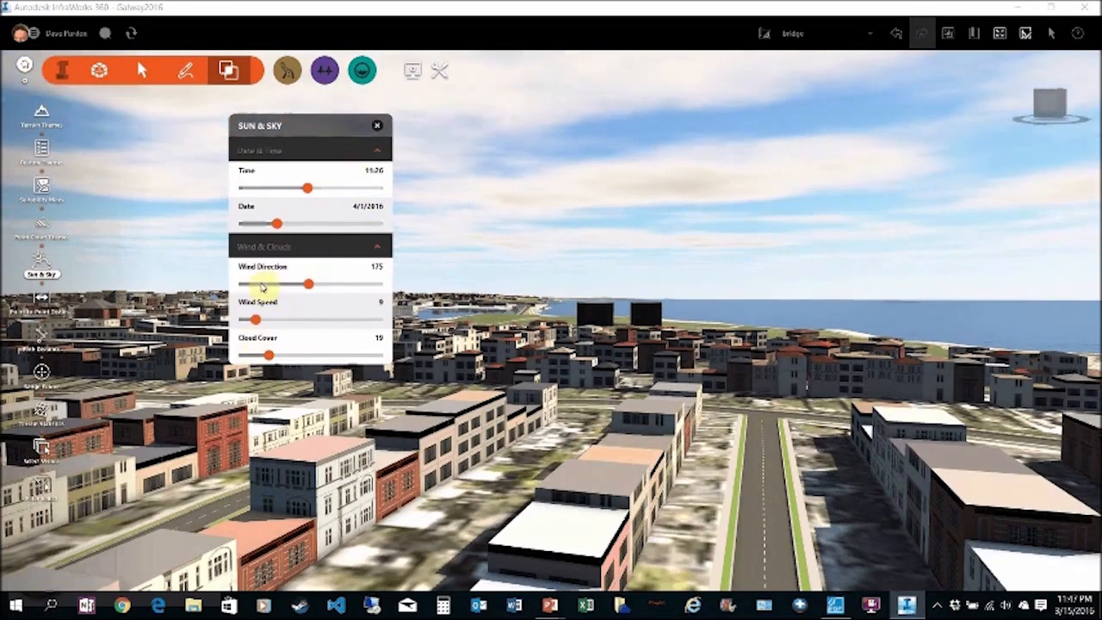
left_click_drag(256, 322, 248, 322)
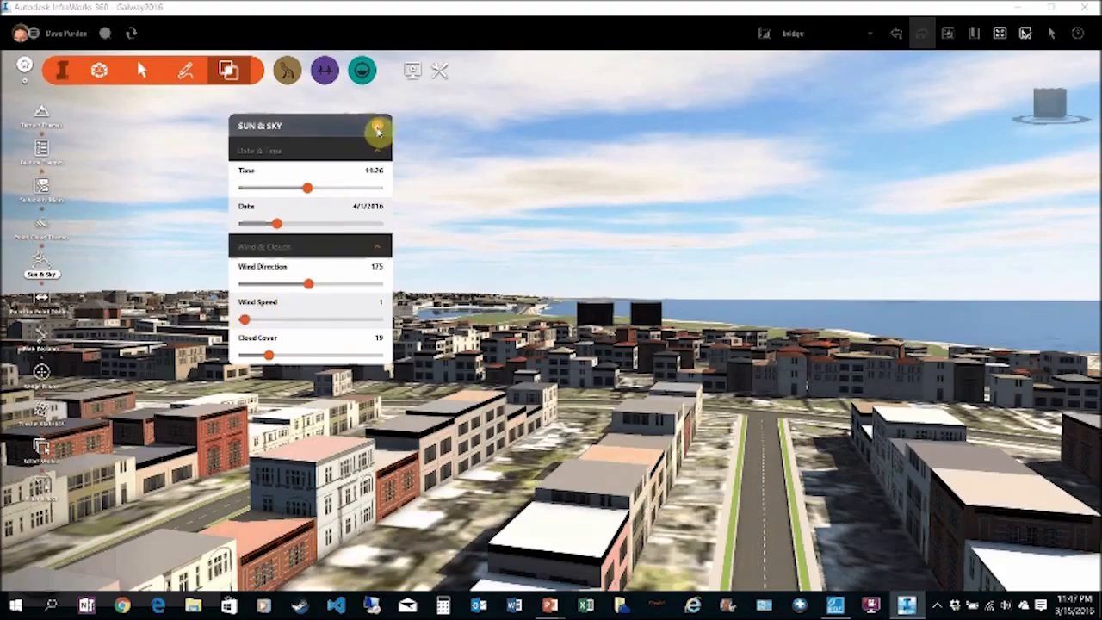
left_click(375, 127)
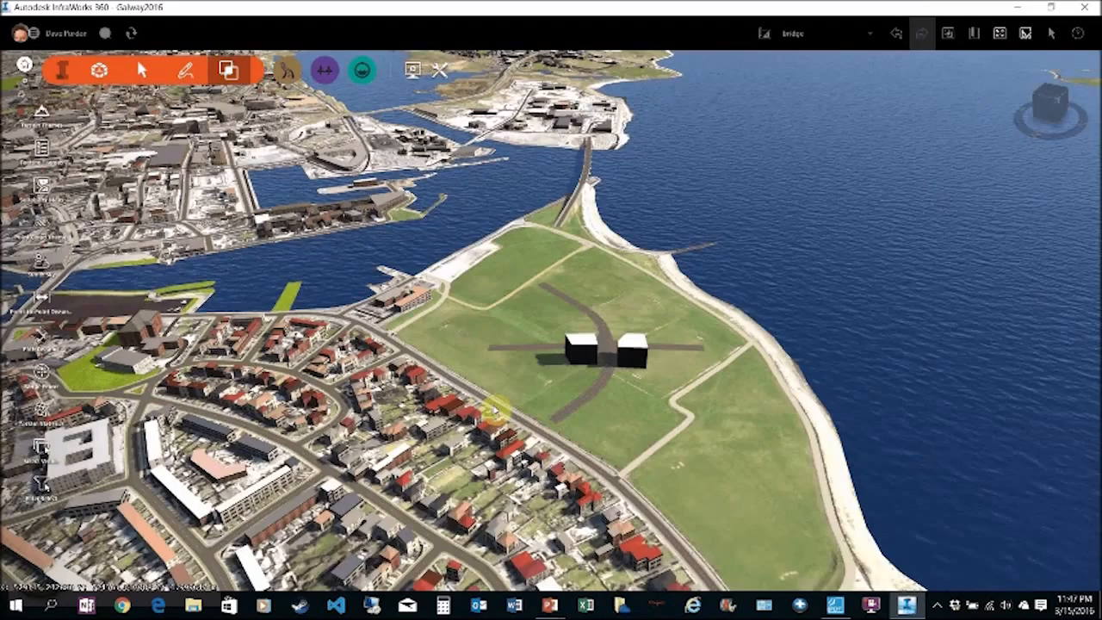
Leave the Galway2016 model and return to the My Models list.
scroll(492, 413, "up", 2)
left_click_drag(410, 390, 328, 391)
left_click_drag(503, 340, 507, 333)
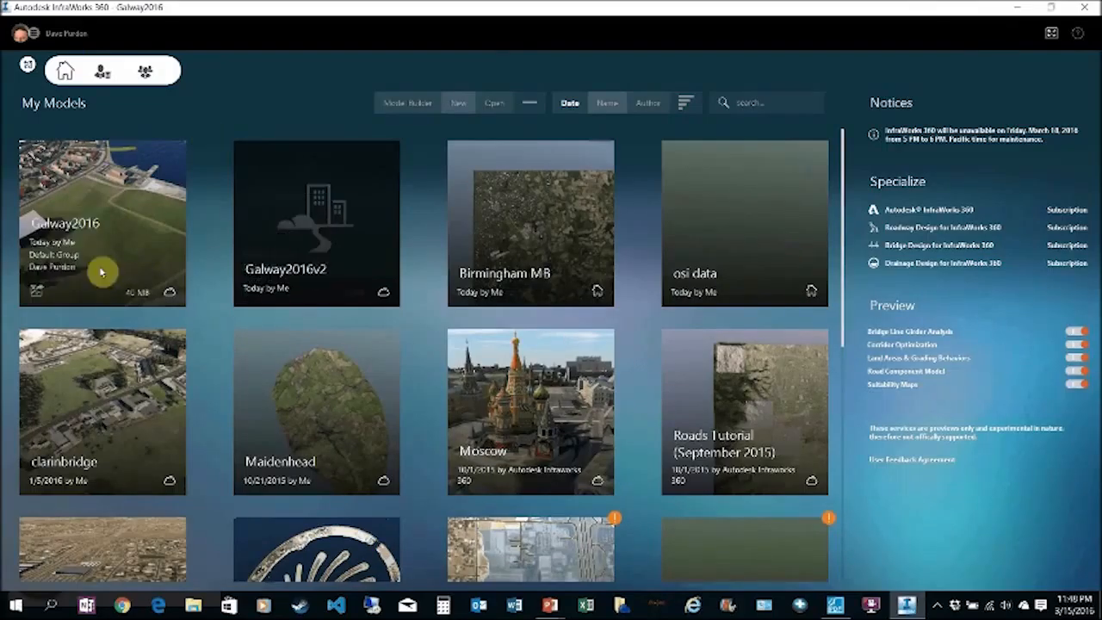
scroll(336, 242, "down", 10)
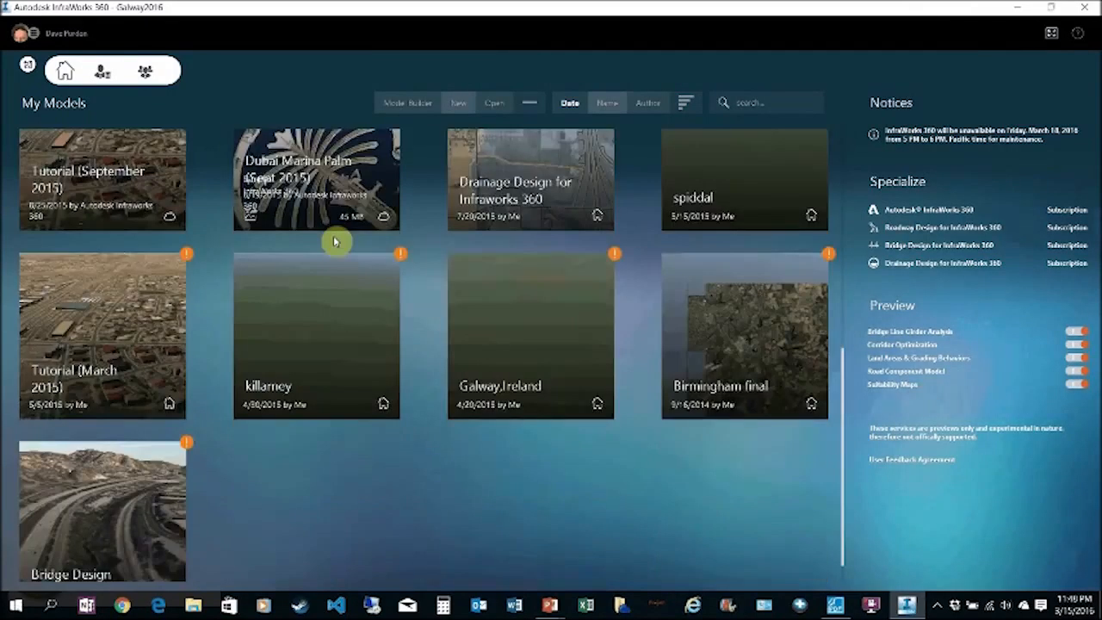
scroll(336, 242, "down", 1)
scroll(336, 242, "up", 10)
scroll(336, 242, "down", 10)
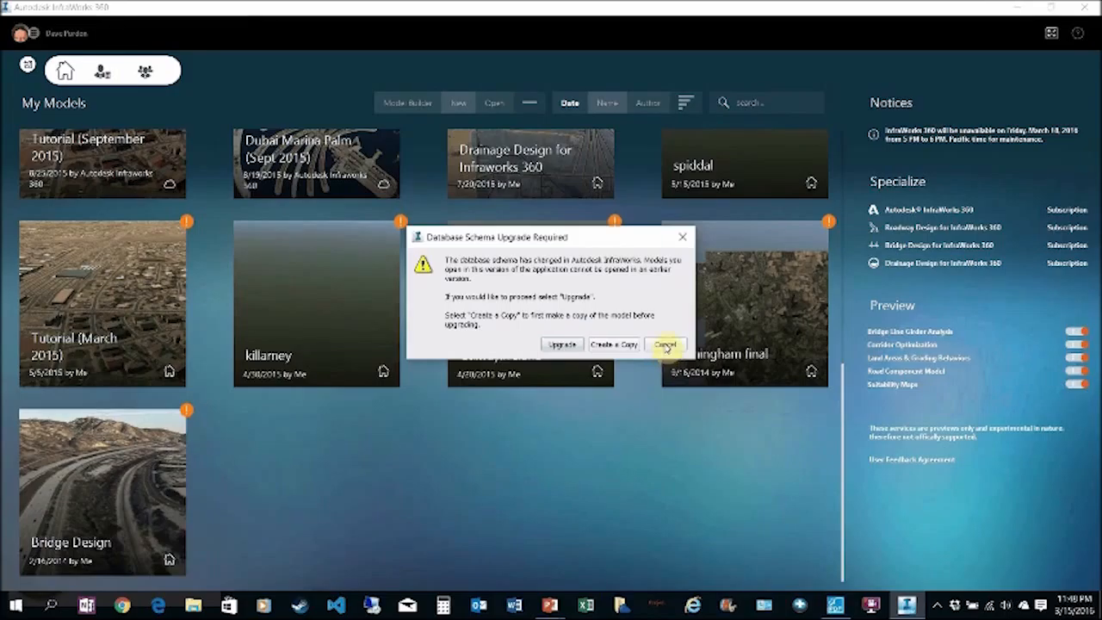
left_click(666, 346)
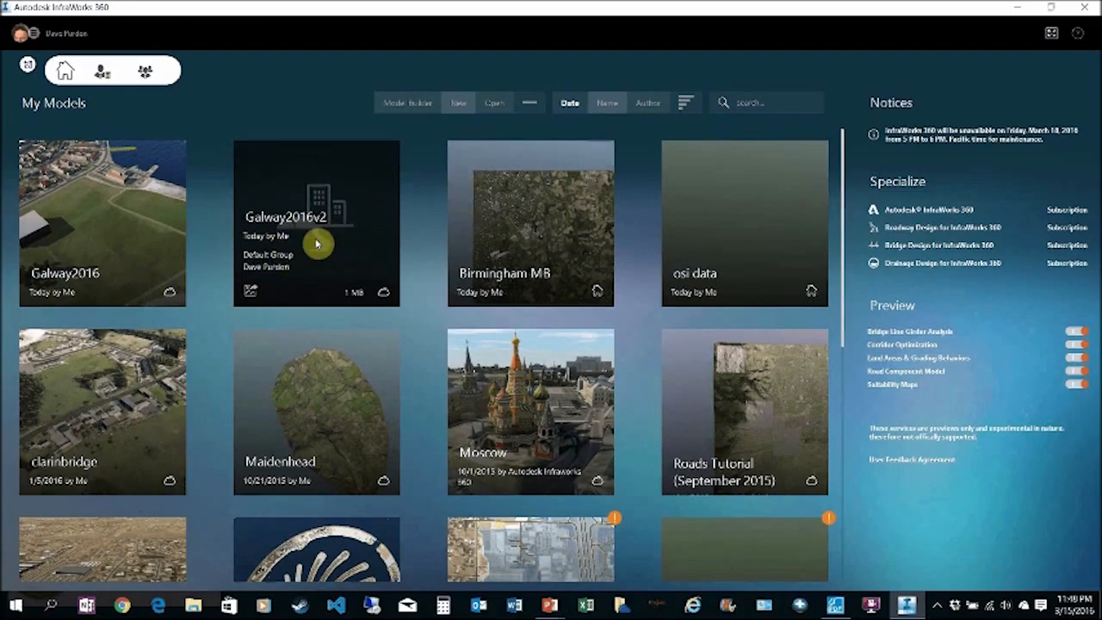
Browse the My Models list and open the Birmingham MB model.
scroll(315, 244, "down", 5)
scroll(316, 244, "up", 5)
mouse_move(536, 268)
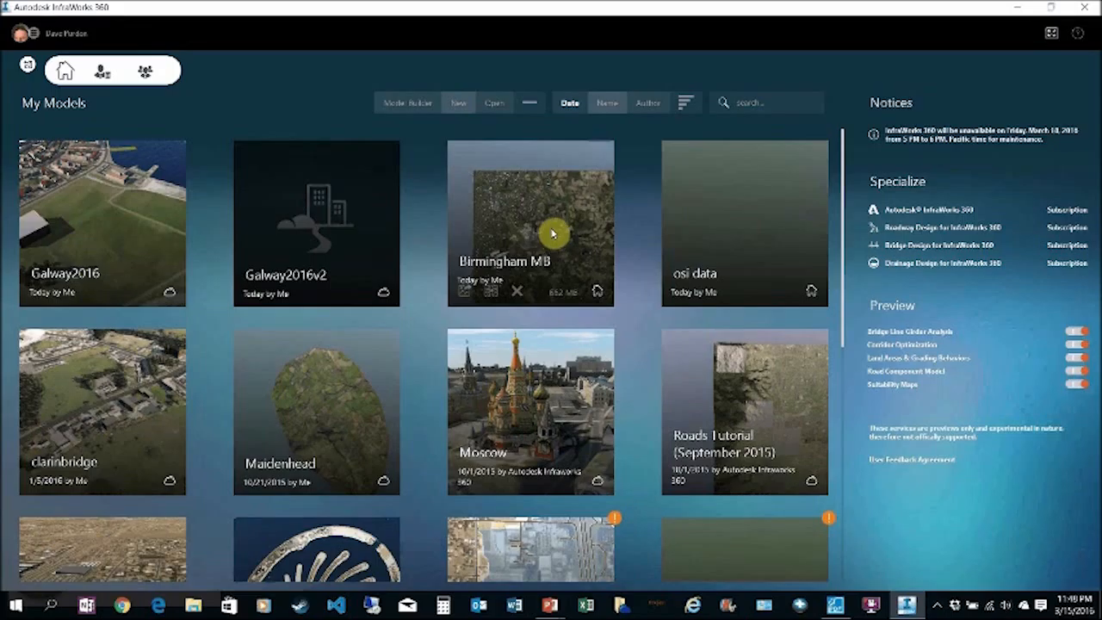
left_click(524, 233)
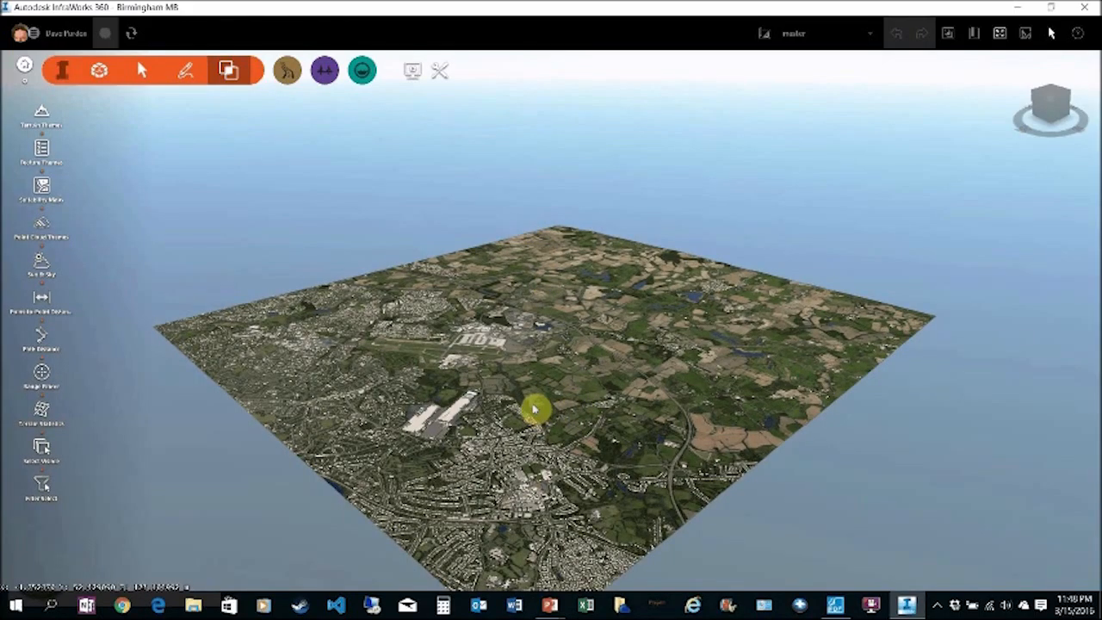
Examine the Birmingham MB model's housing, airport and surrounding fields from close up and from above.
scroll(496, 472, "up", 2)
scroll(450, 477, "up", 2)
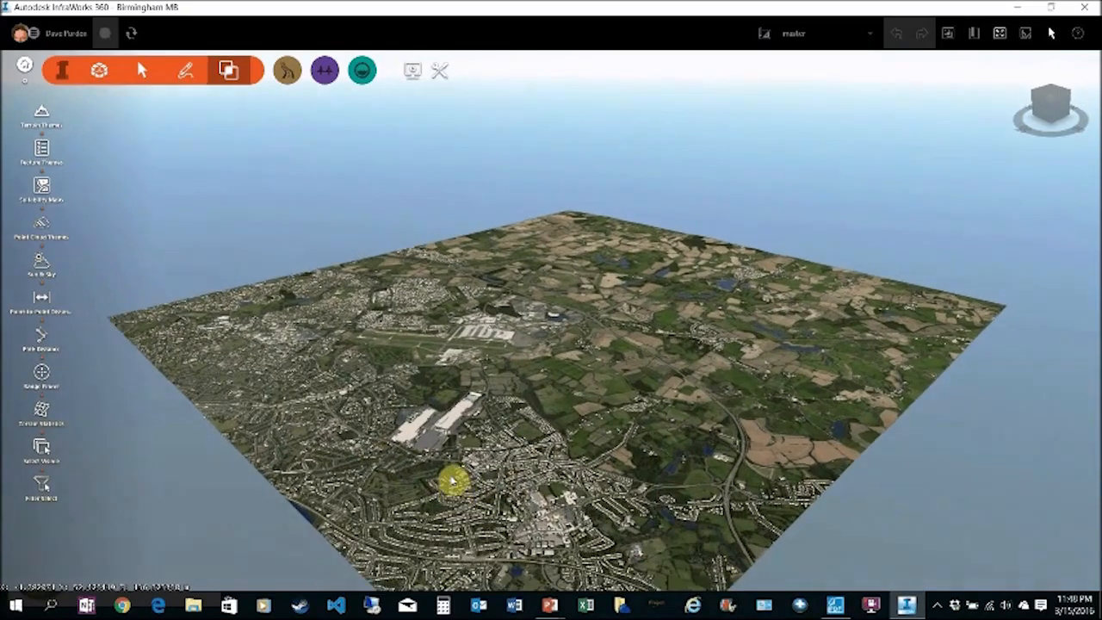
scroll(452, 481, "up", 4)
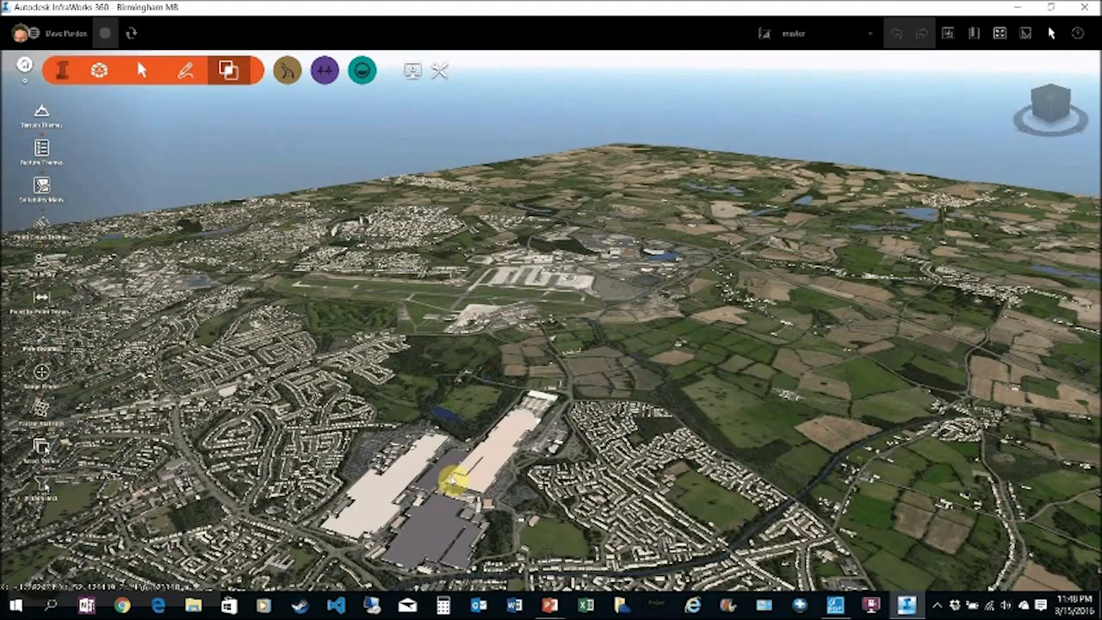
scroll(463, 463, "up", 3)
middle_click_drag(476, 439, 721, 381)
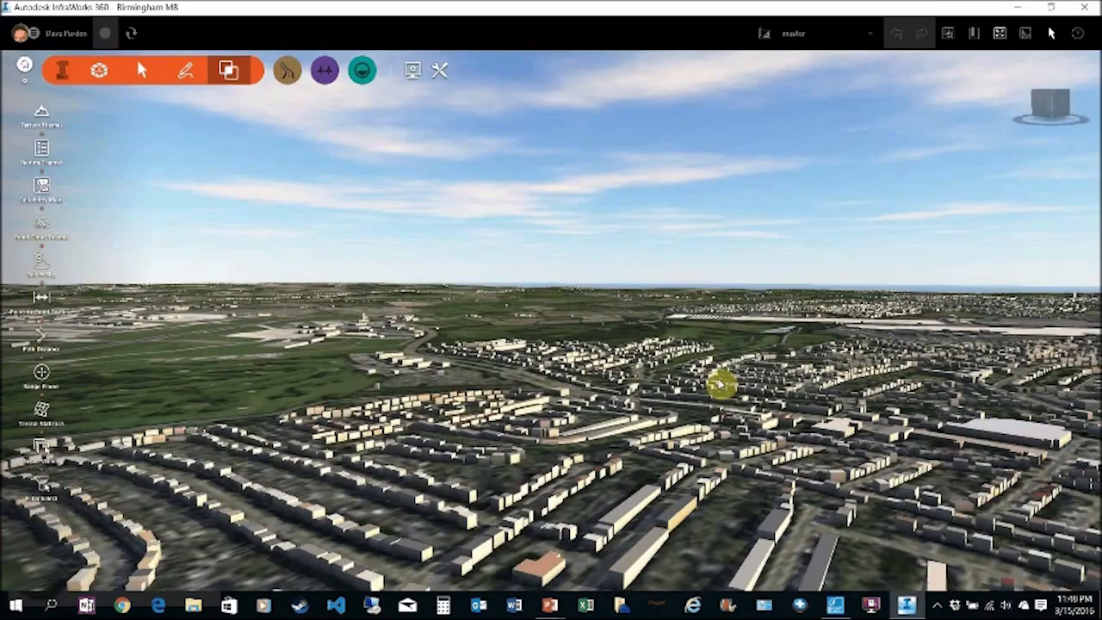
scroll(721, 381, "up", 4)
middle_click_drag(628, 387, 586, 534)
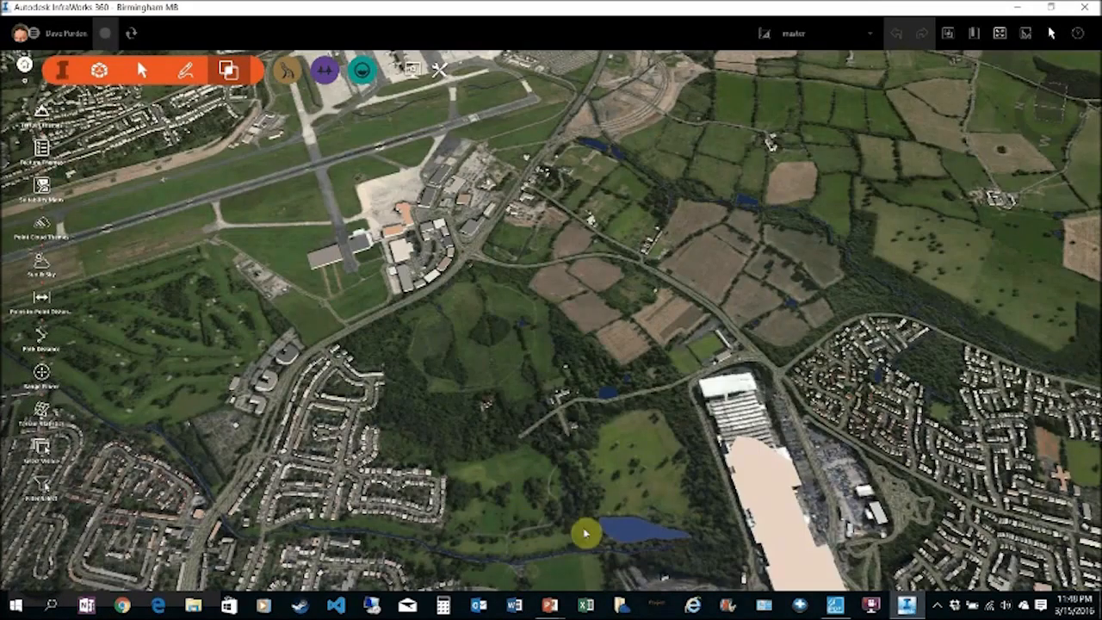
scroll(586, 533, "down", 3)
scroll(588, 534, "down", 4)
scroll(588, 534, "down", 5)
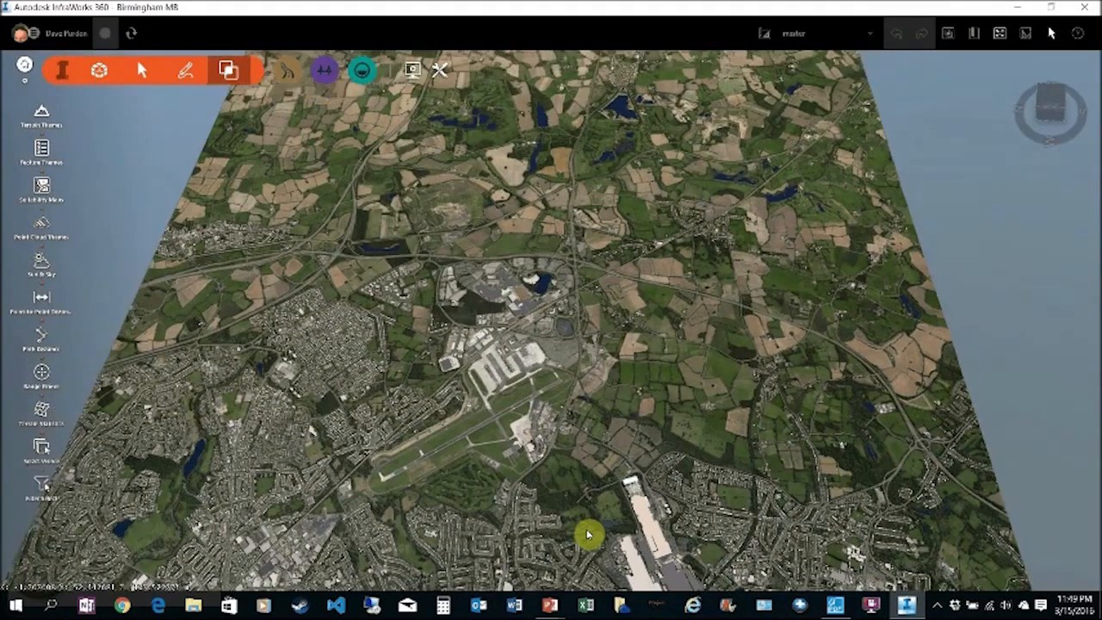
Examine the large factory buildings and the neighbouring housing in the Birmingham MB model, ending with an overview of the whole area.
middle_click_drag(588, 531, 455, 325)
scroll(336, 487, "up", 3)
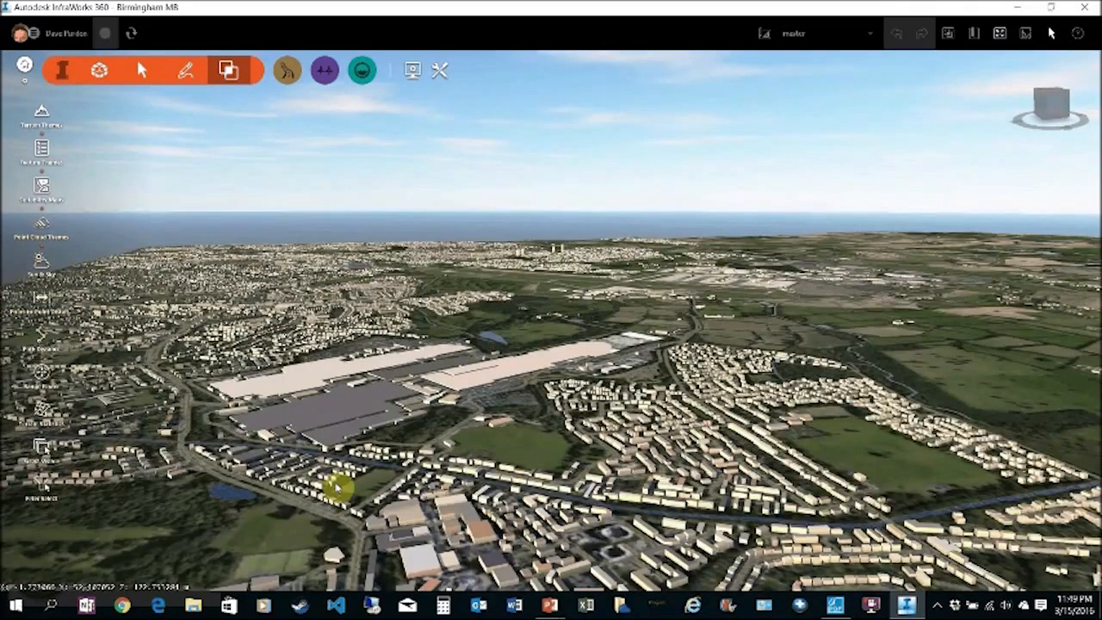
scroll(387, 480, "up", 4)
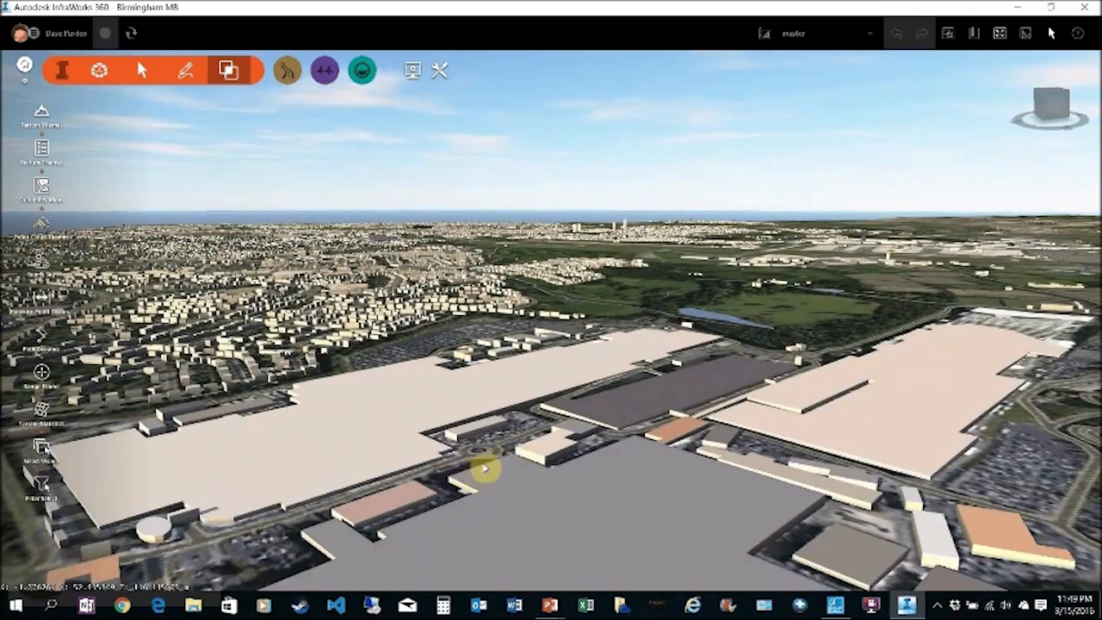
middle_click_drag(530, 454, 685, 472)
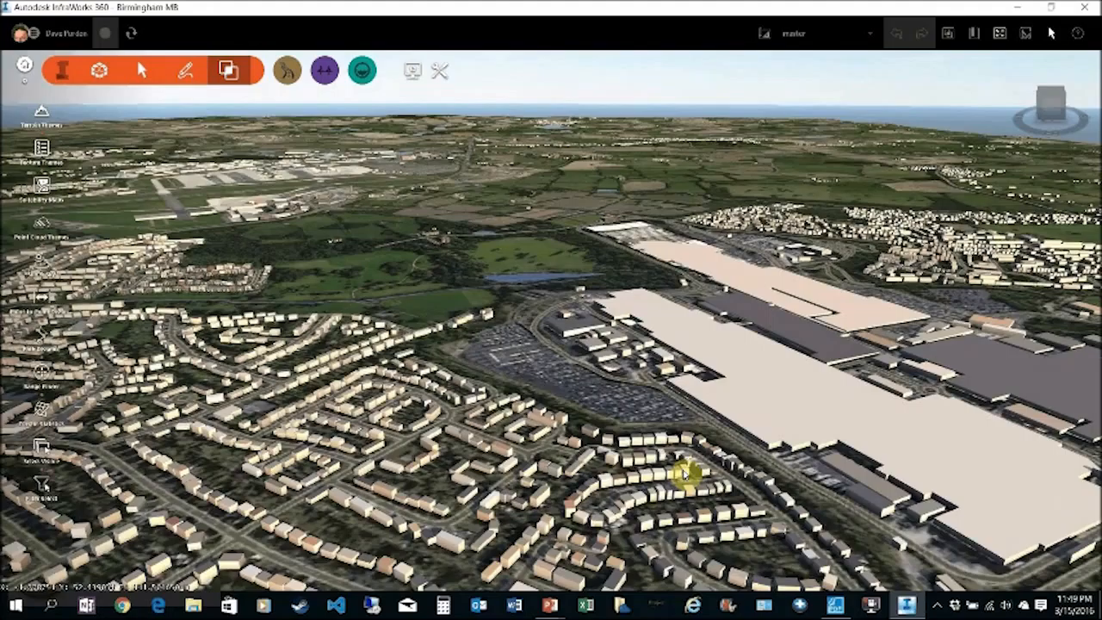
middle_click_drag(684, 472, 687, 475)
scroll(686, 476, "down", 5)
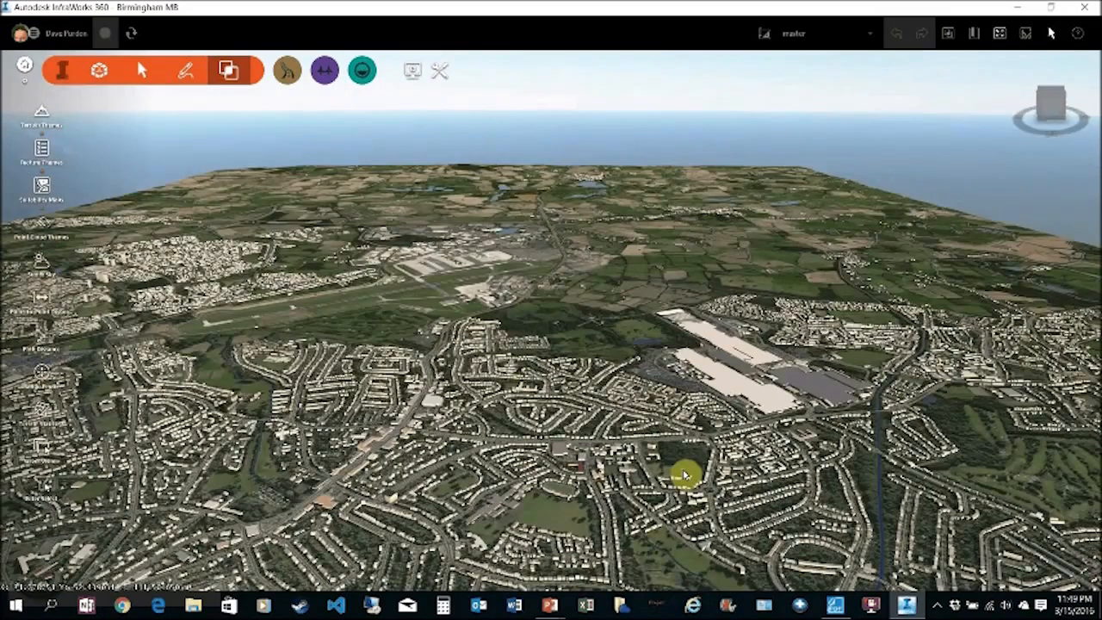
scroll(672, 465, "down", 5)
middle_click_drag(657, 456, 613, 555)
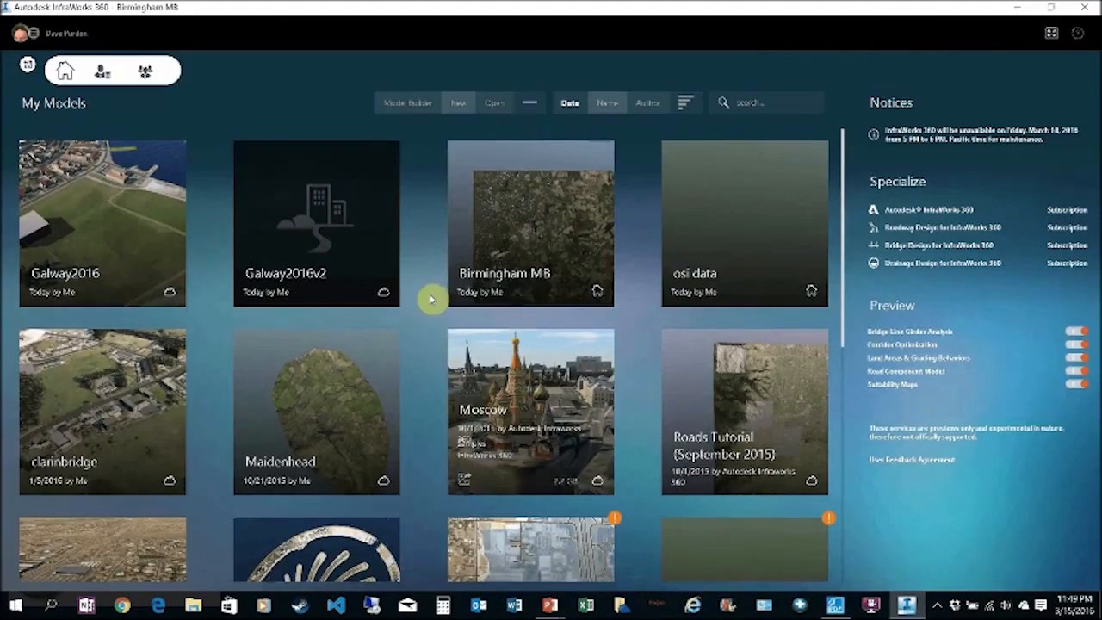
Open the Drainage Design for Infraworks 360 model from My Models, accepting its database schema upgrade, and display the drainage design tools.
scroll(461, 317, "down", 5)
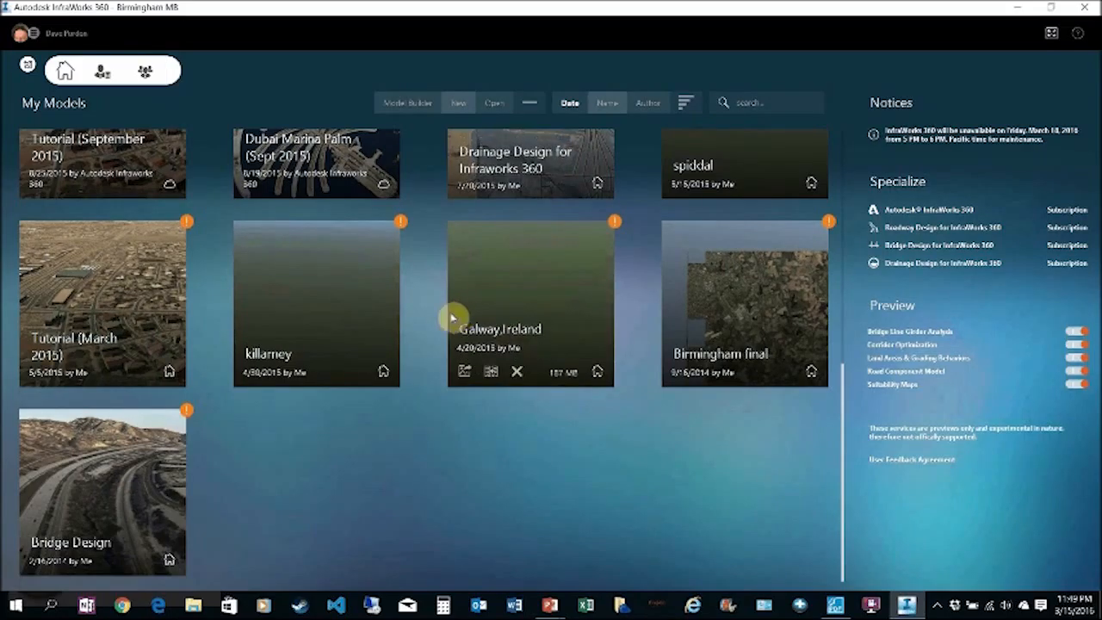
scroll(435, 386, "up", 5)
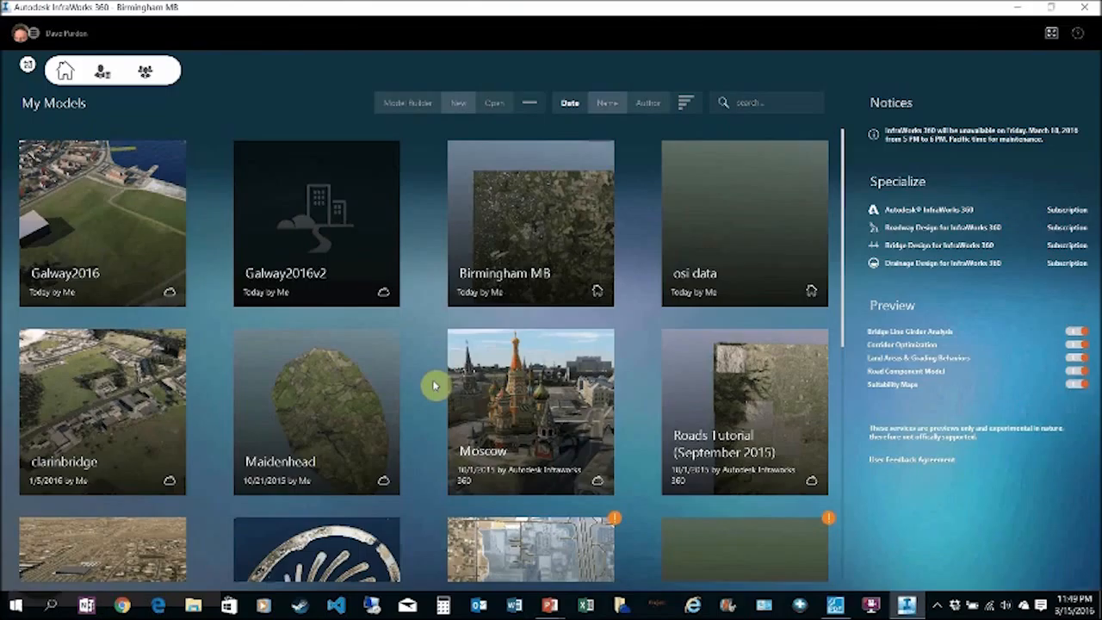
scroll(434, 386, "down", 5)
scroll(435, 386, "down", 1)
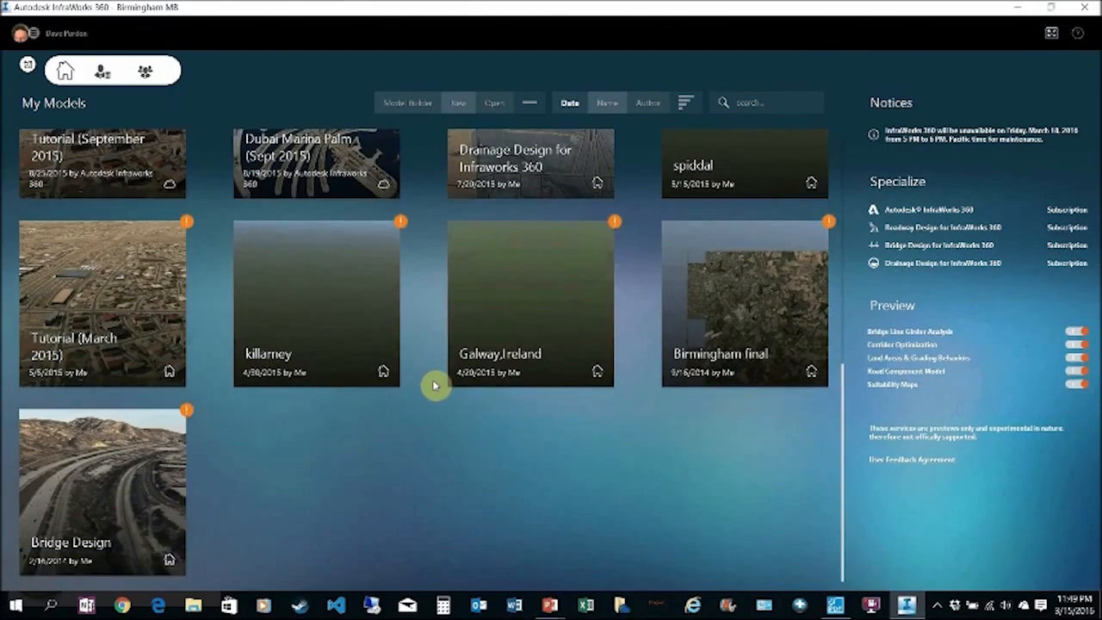
scroll(435, 386, "up", 1)
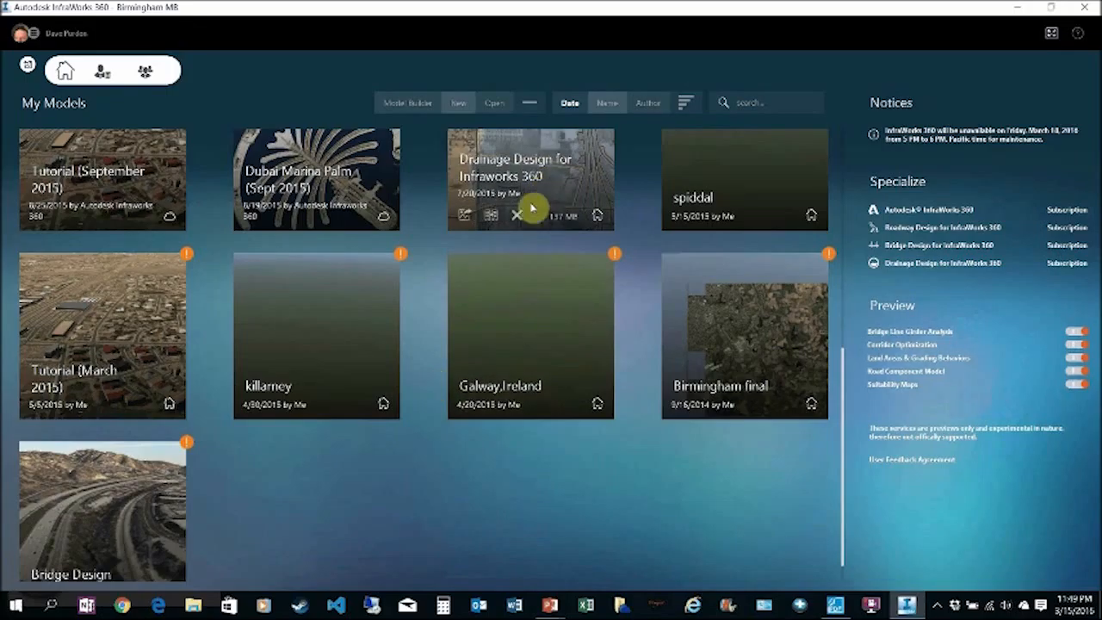
left_click(456, 312)
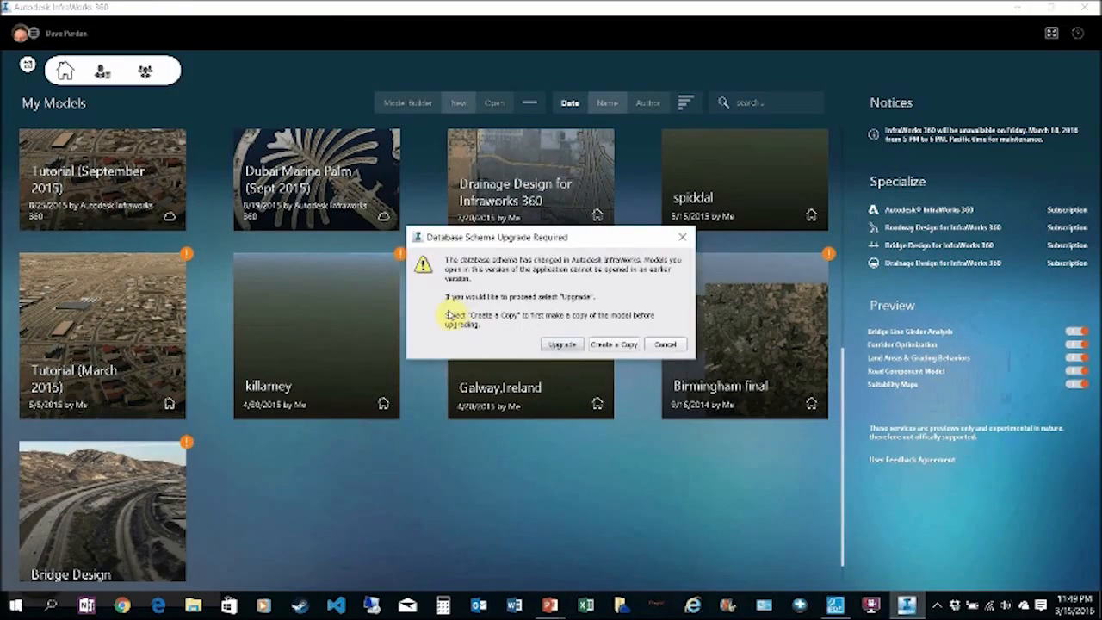
left_click(562, 345)
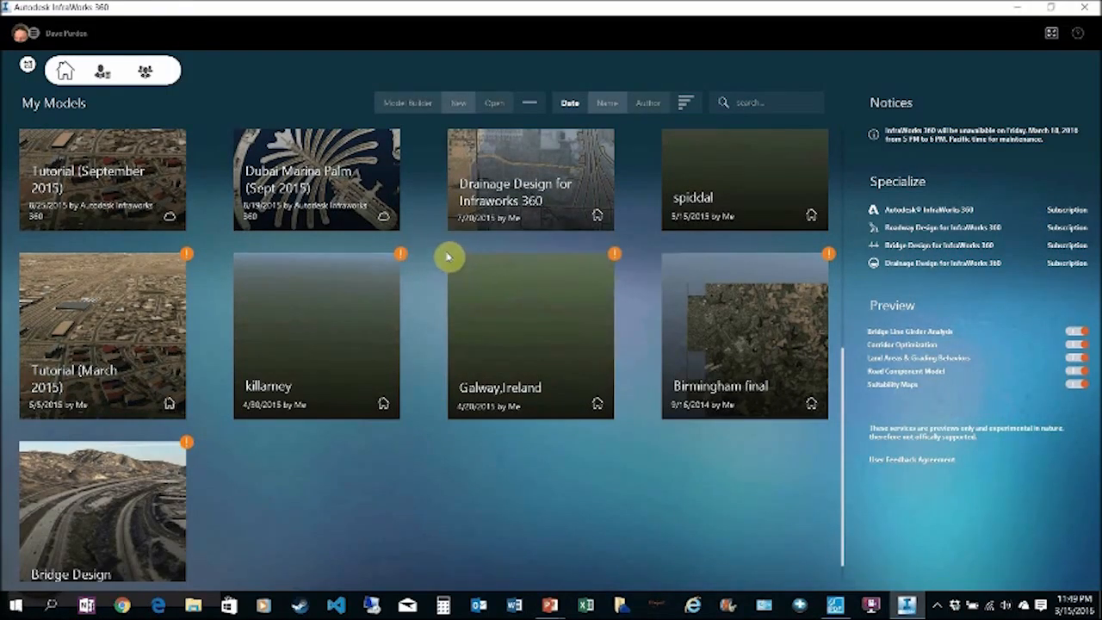
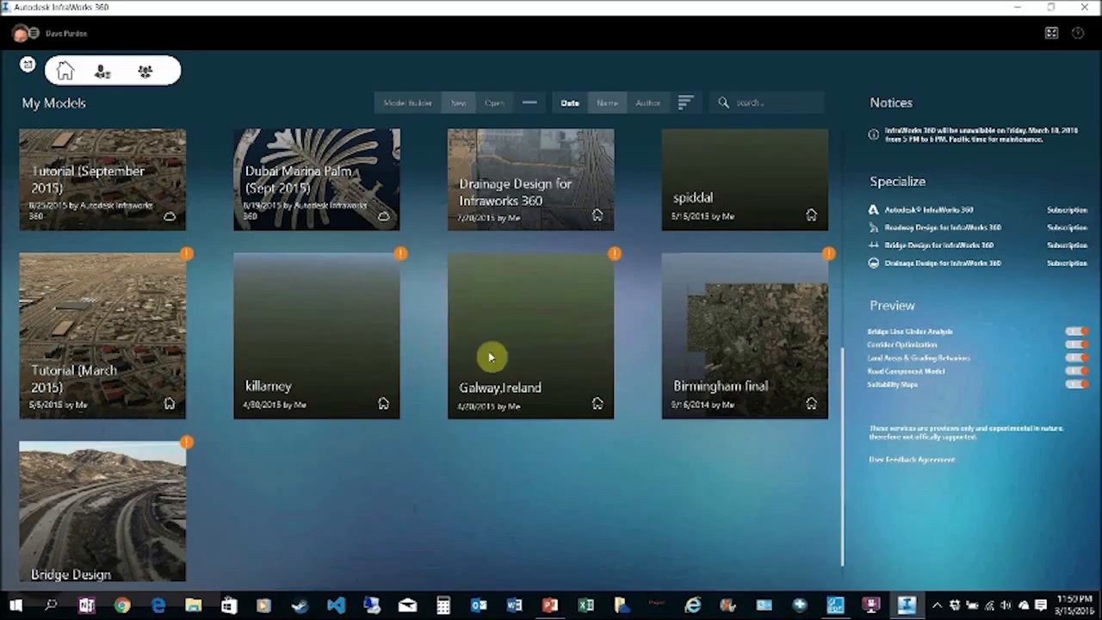
left_click(547, 239)
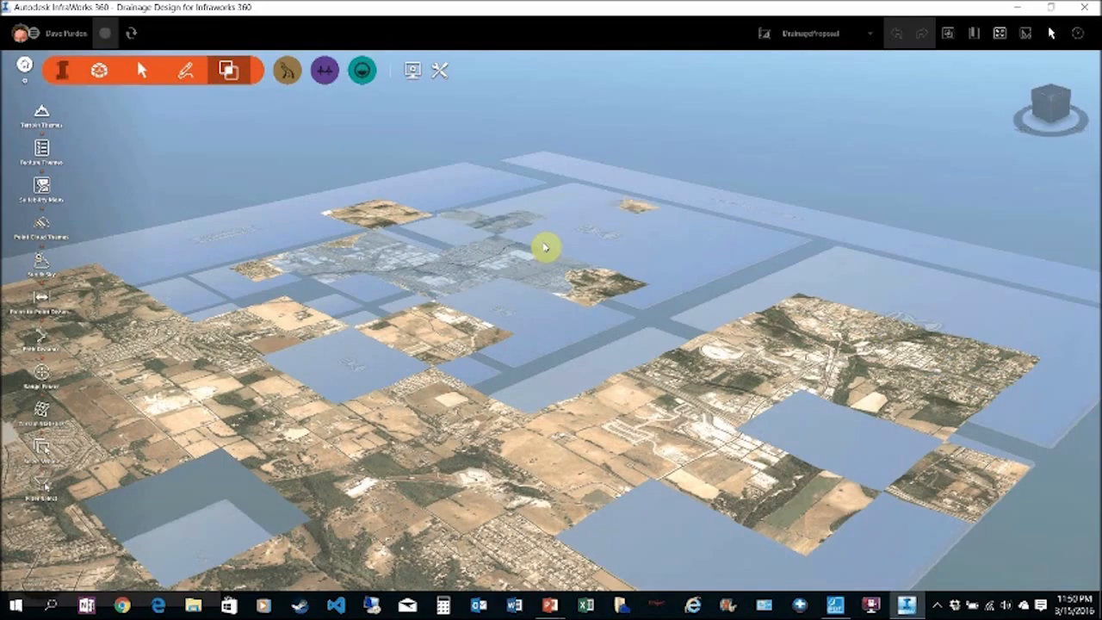
left_click(362, 70)
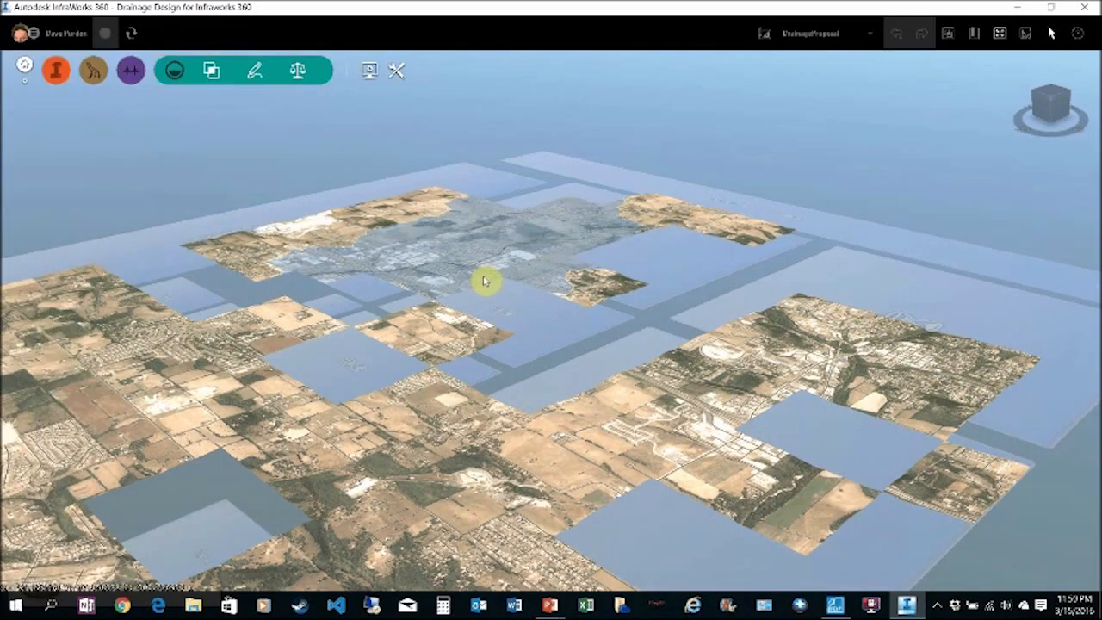
Display the drainage design tools and examine the culvert where the stream passes under the road at the watershed's outlet.
left_click(213, 72)
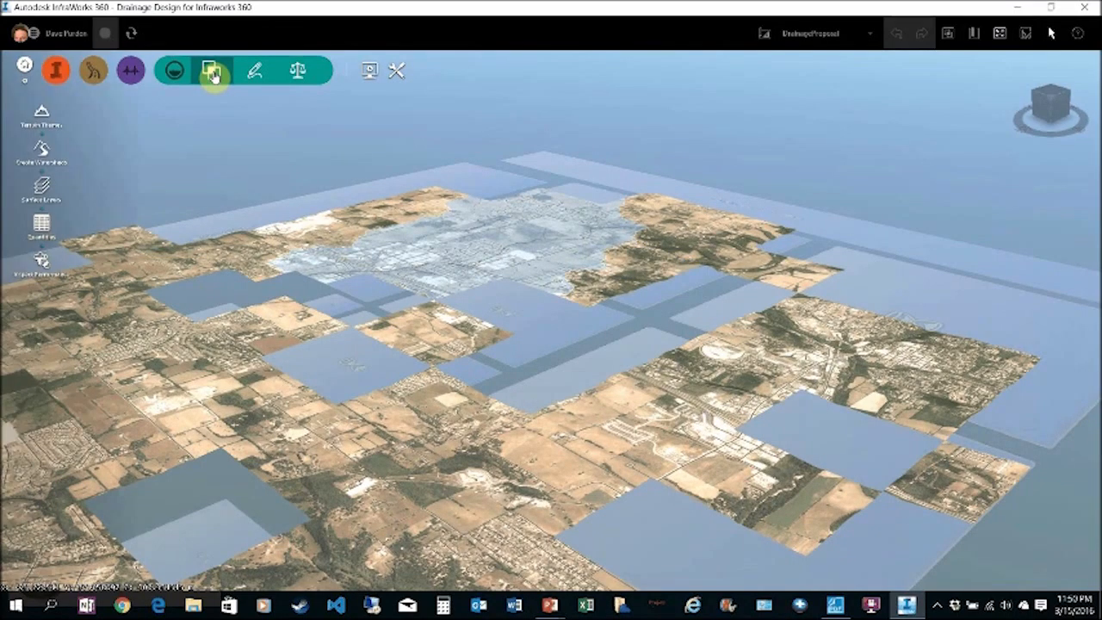
left_click(255, 76)
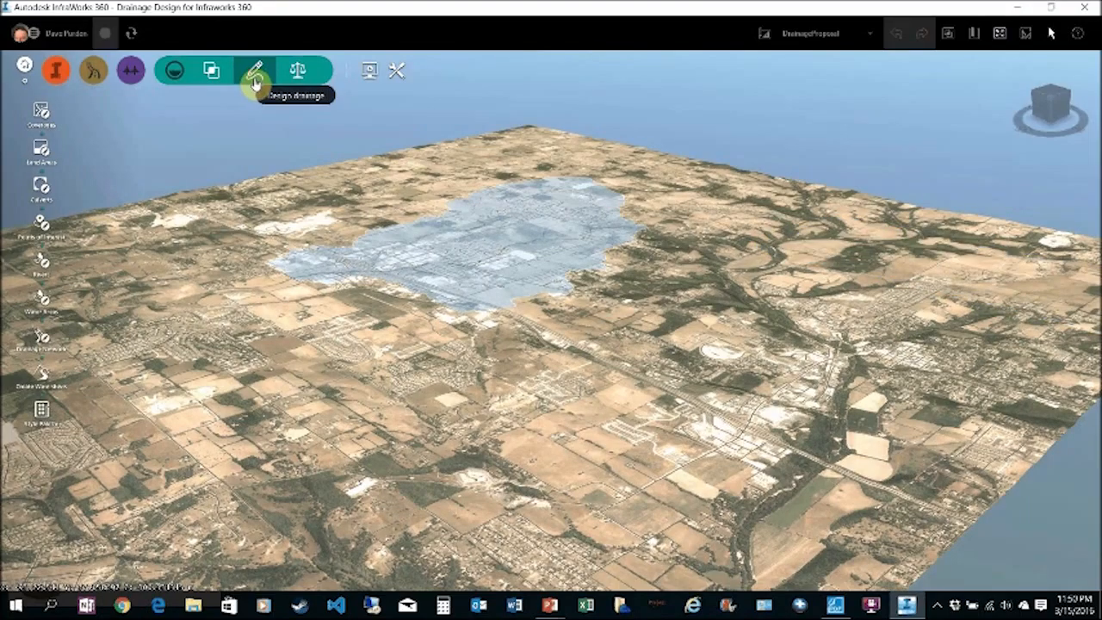
scroll(427, 312, "up", 3)
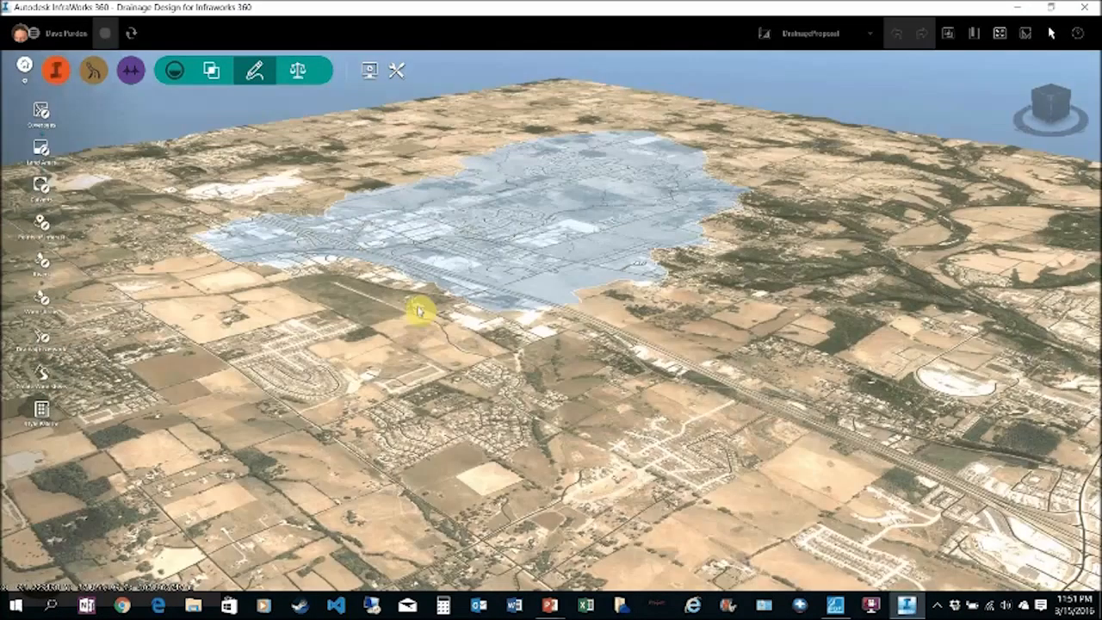
scroll(406, 308, "up", 2)
scroll(404, 307, "up", 2)
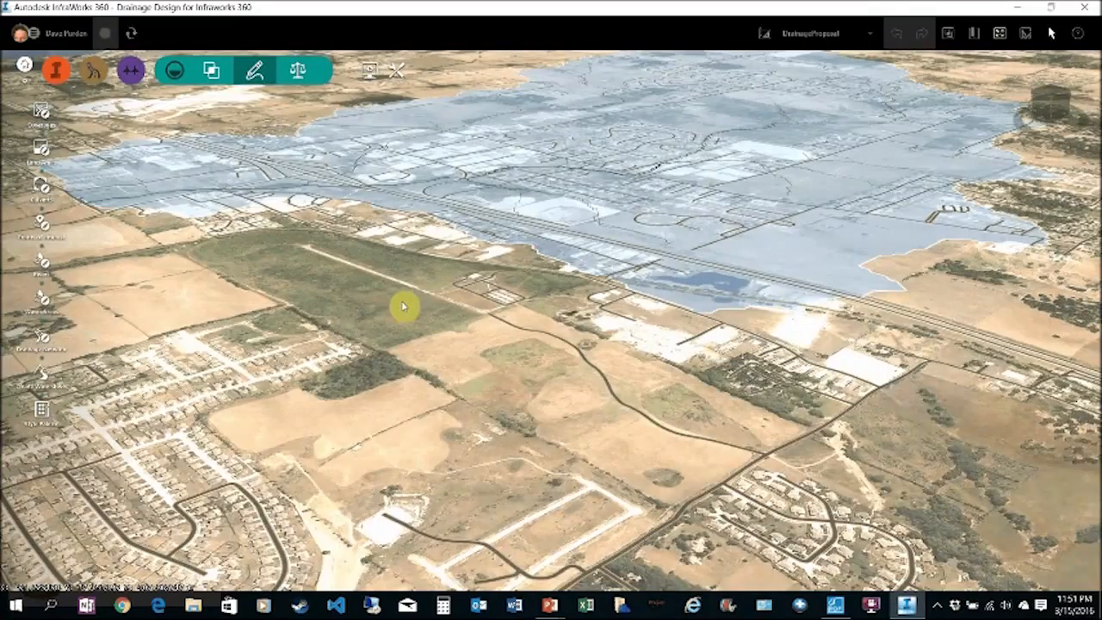
scroll(404, 308, "up", 2)
scroll(314, 262, "up", 2)
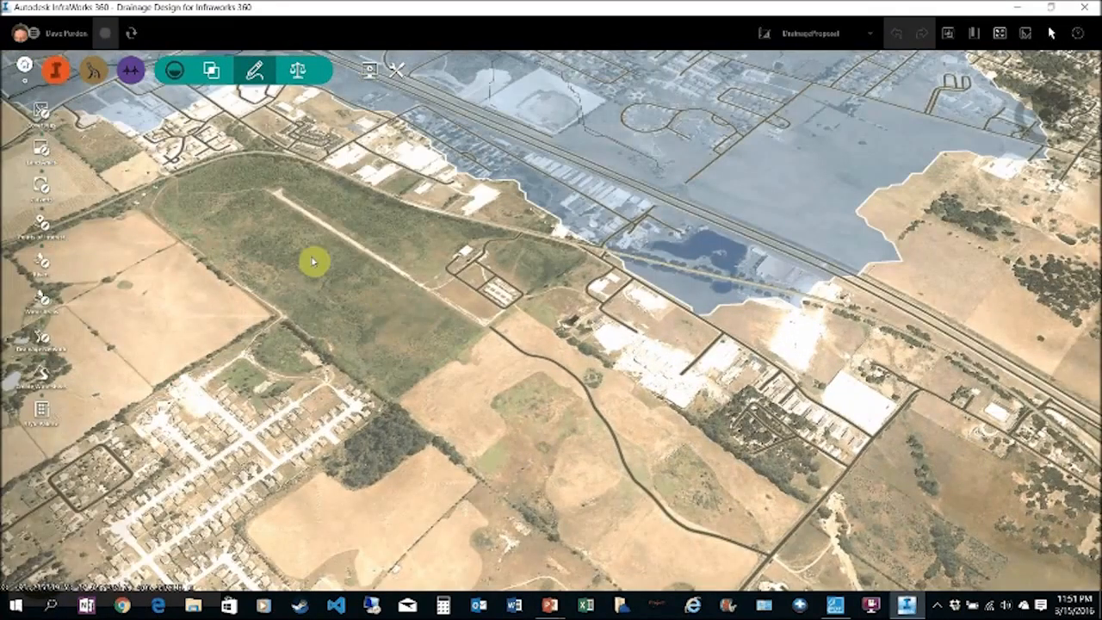
left_click_drag(313, 263, 441, 362)
middle_click_drag(412, 248, 649, 344)
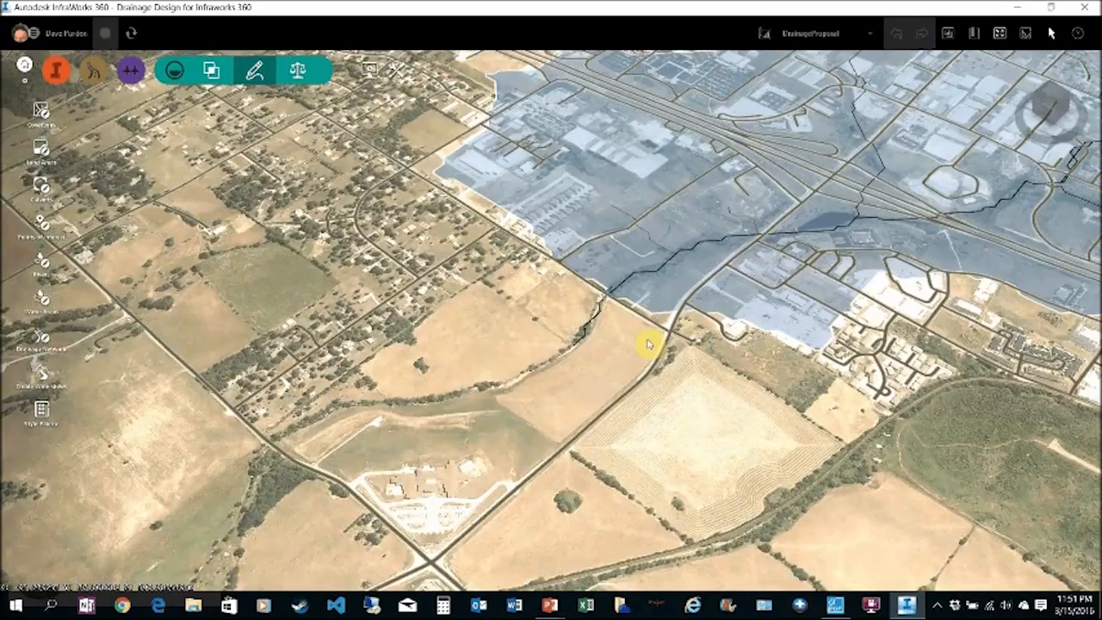
scroll(608, 296, "up", 5)
scroll(569, 291, "up", 5)
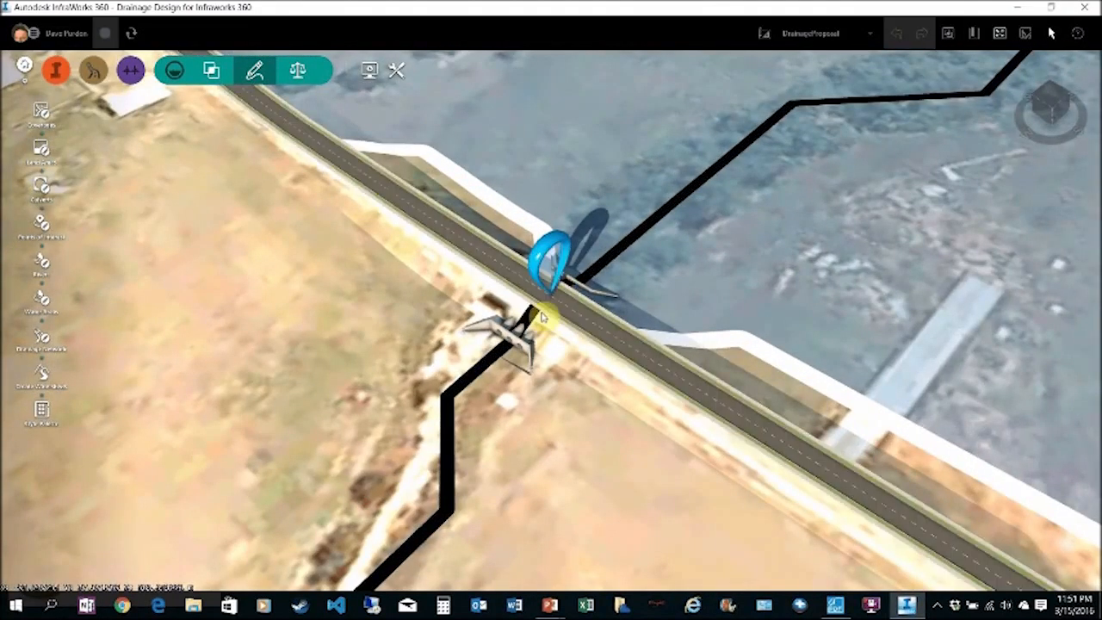
scroll(552, 297, "down", 2)
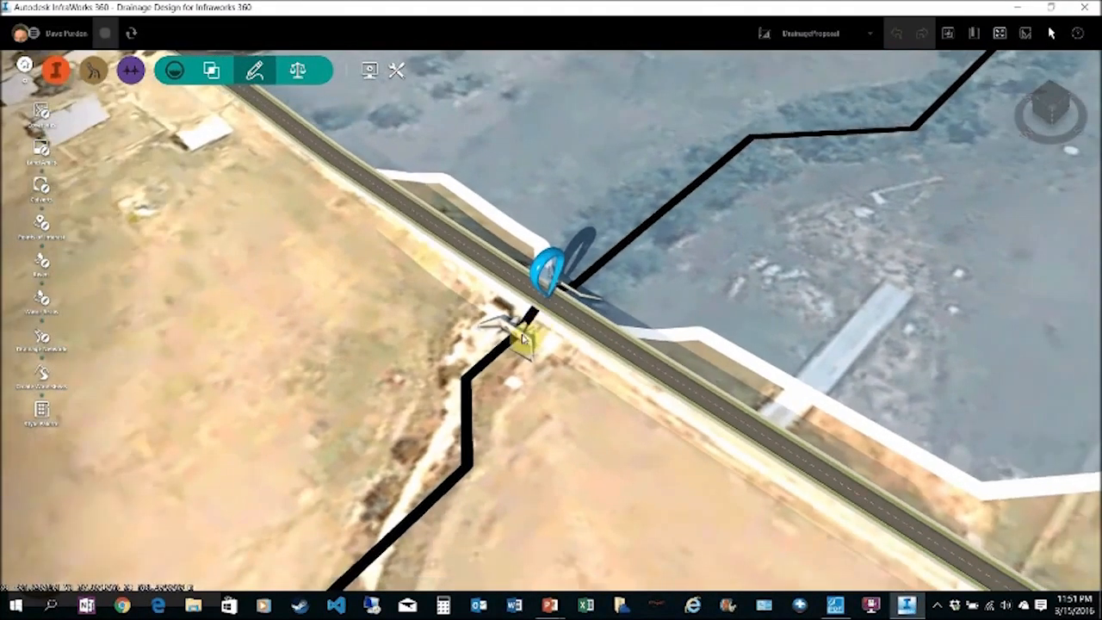
Switch to the master proposal and delete its existing watershed.
left_click(868, 37)
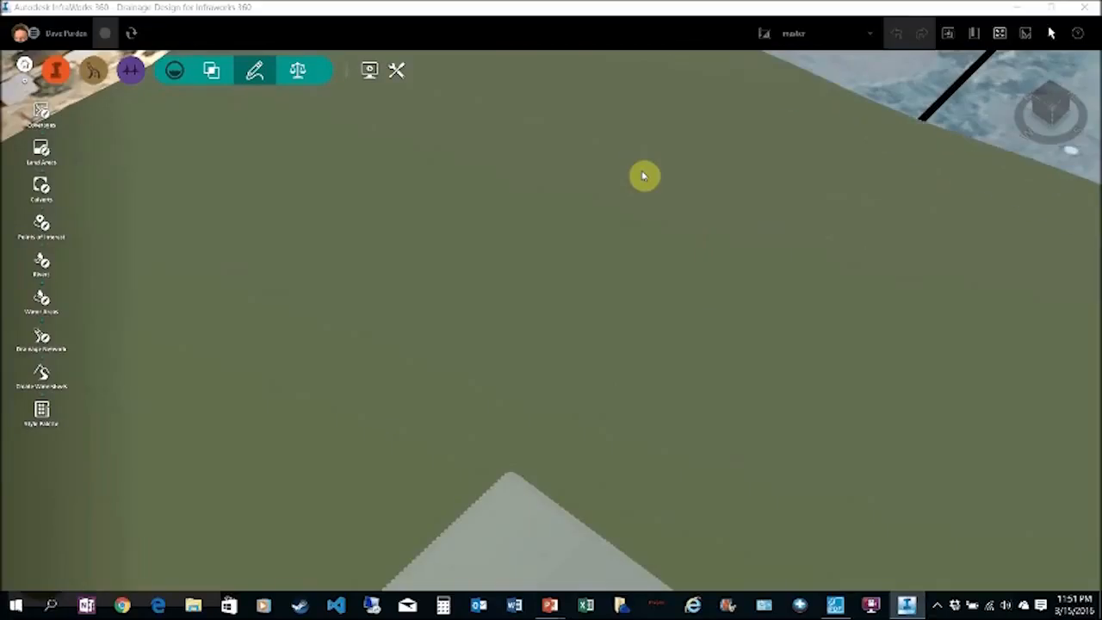
scroll(624, 285, "down", 5)
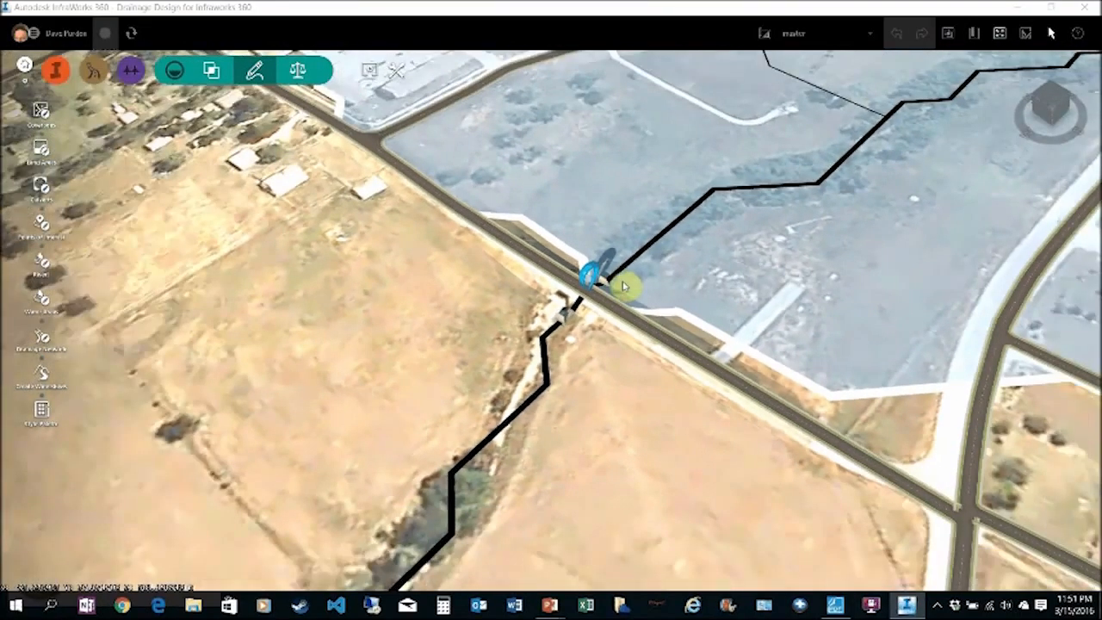
scroll(625, 285, "down", 5)
left_click_drag(587, 263, 602, 290)
scroll(602, 291, "up", 3)
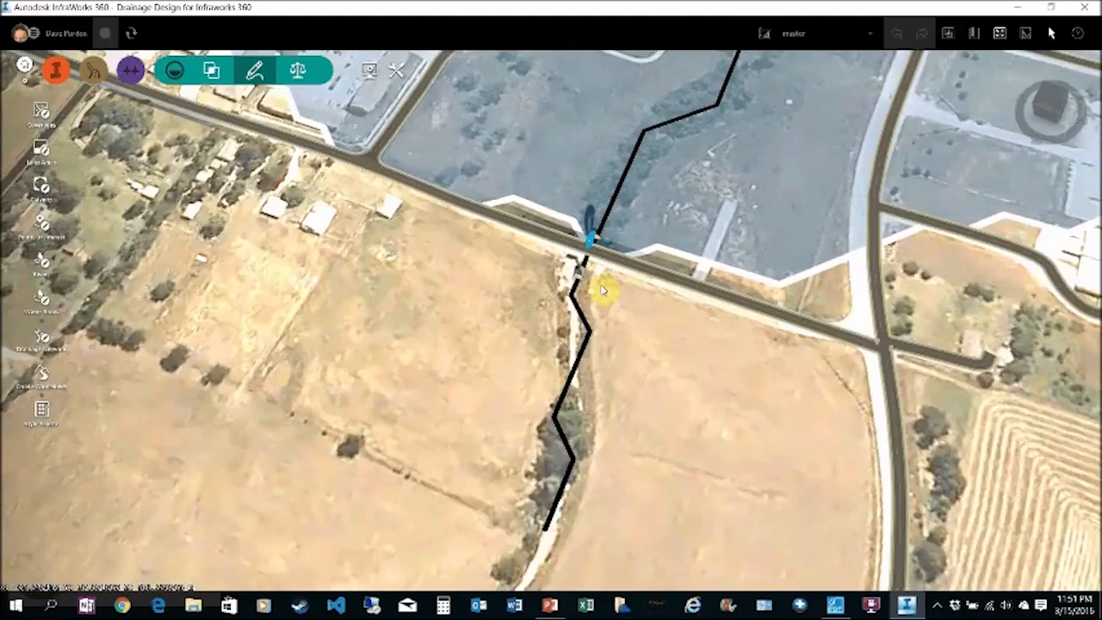
scroll(602, 290, "down", 4)
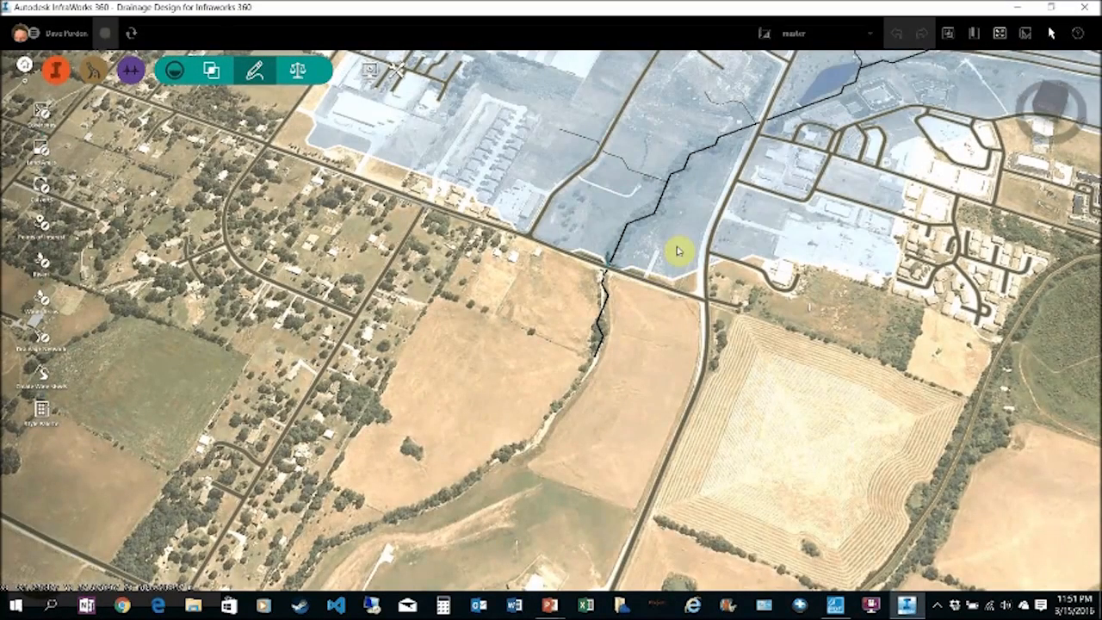
left_click(678, 251)
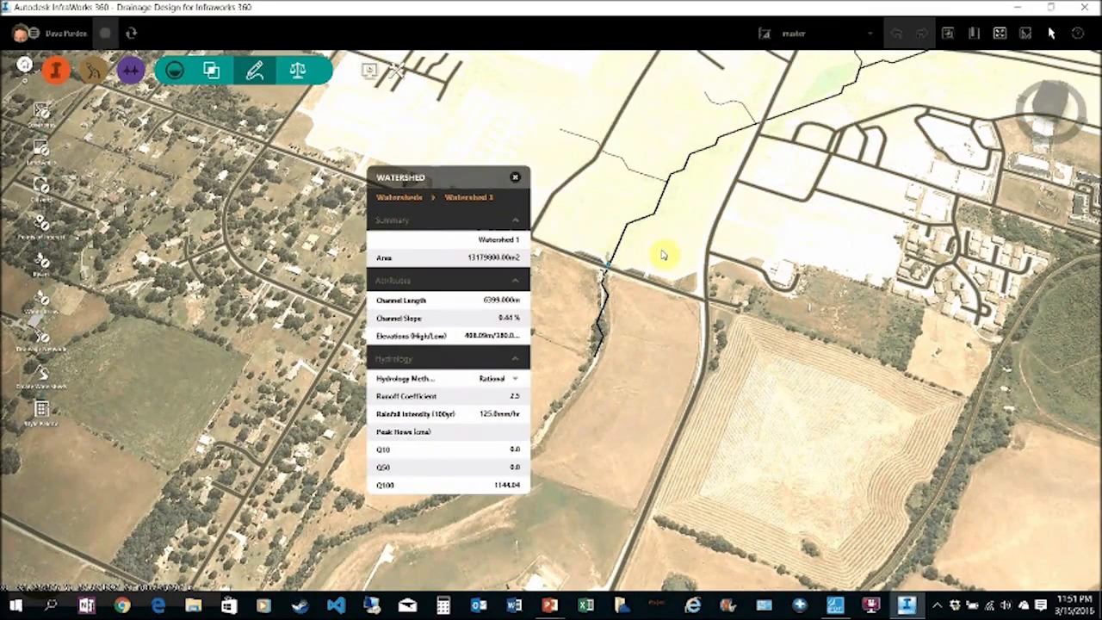
left_click(665, 248)
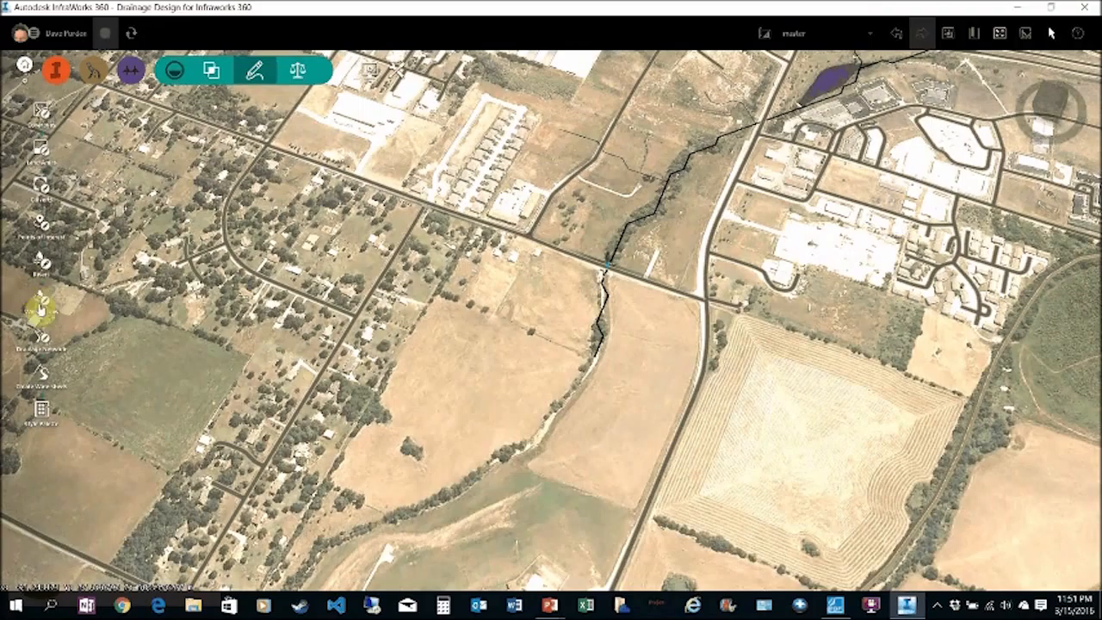
Create watersheds for the entire North 25th Street road, accepting the cloud-based analysis.
left_click(40, 373)
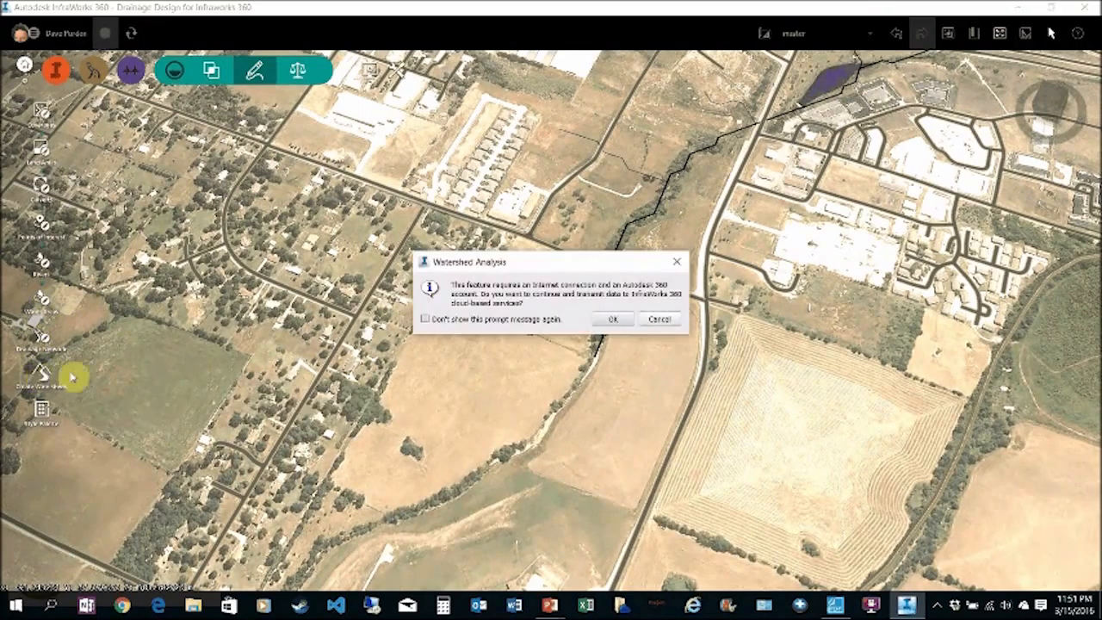
left_click(609, 318)
scroll(609, 272, "up", 1)
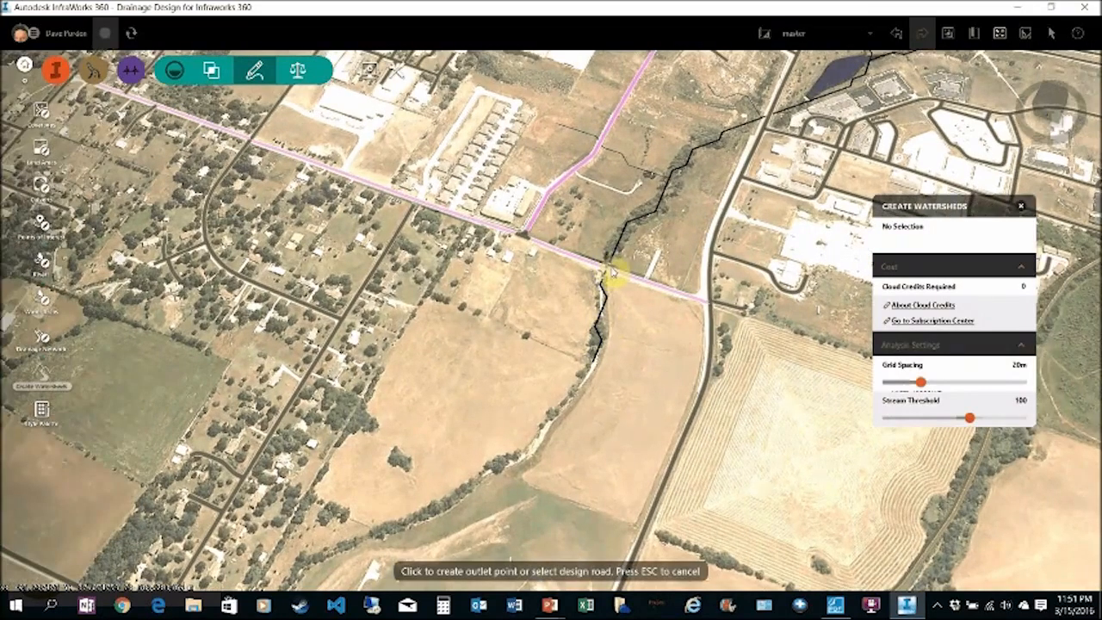
scroll(610, 269, "up", 5)
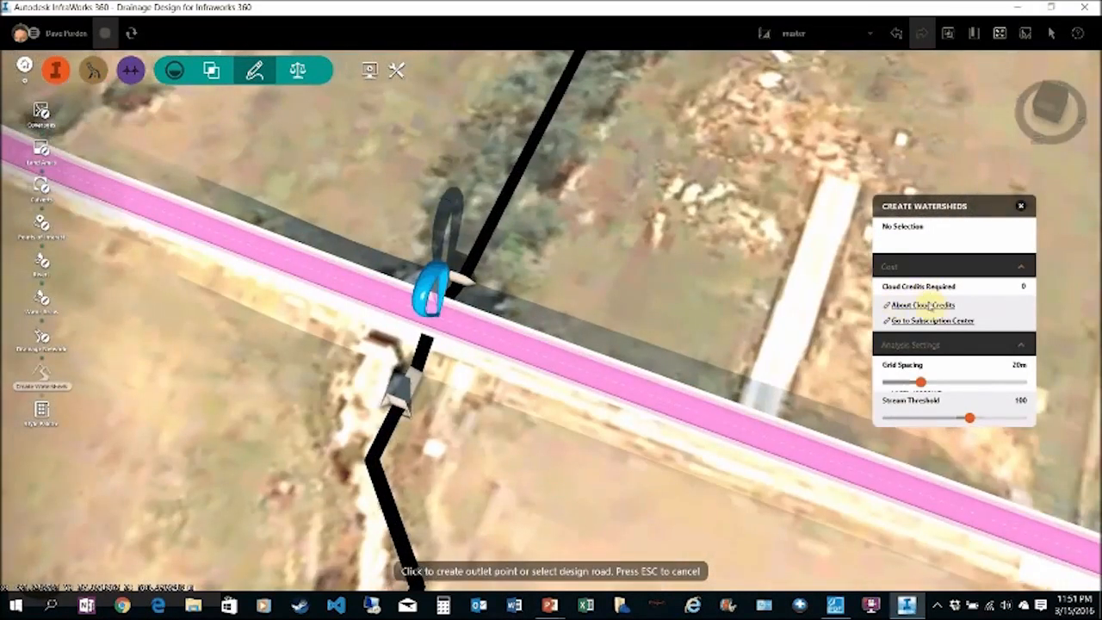
left_click(440, 319)
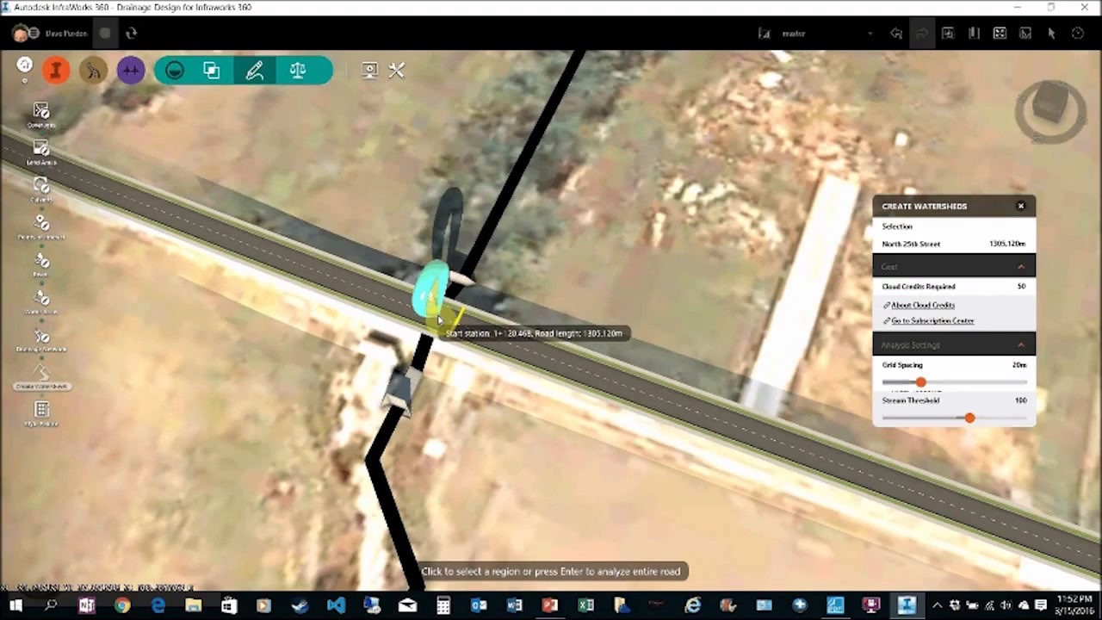
key("Return")
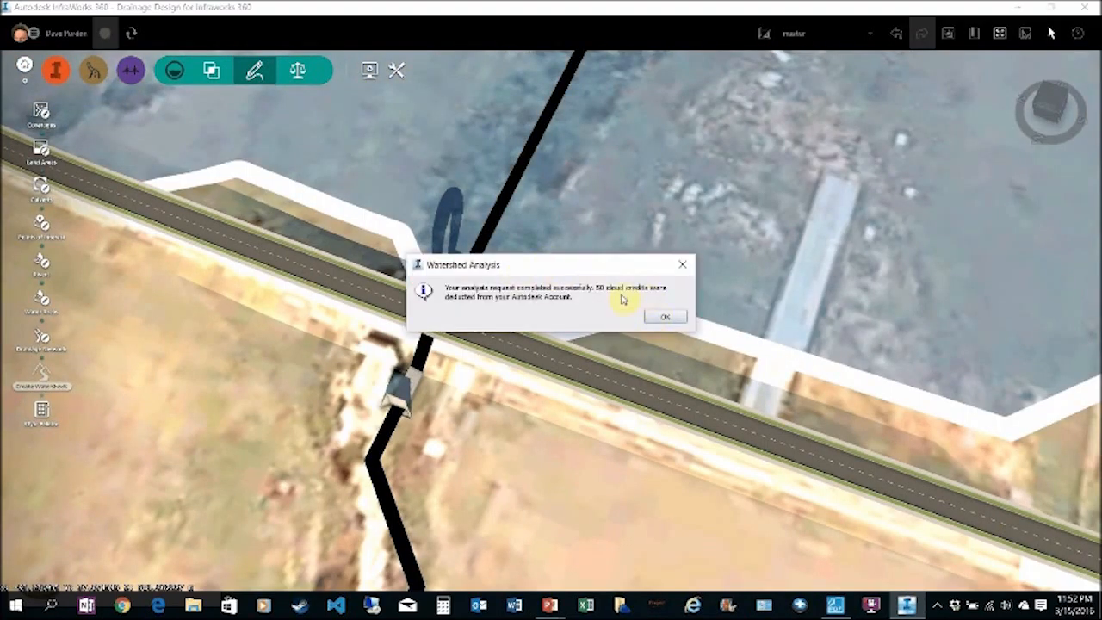
left_click(665, 318)
Examine the full extent of the newly created watershed and review its area, channel and hydrology properties.
scroll(554, 485, "down", 5)
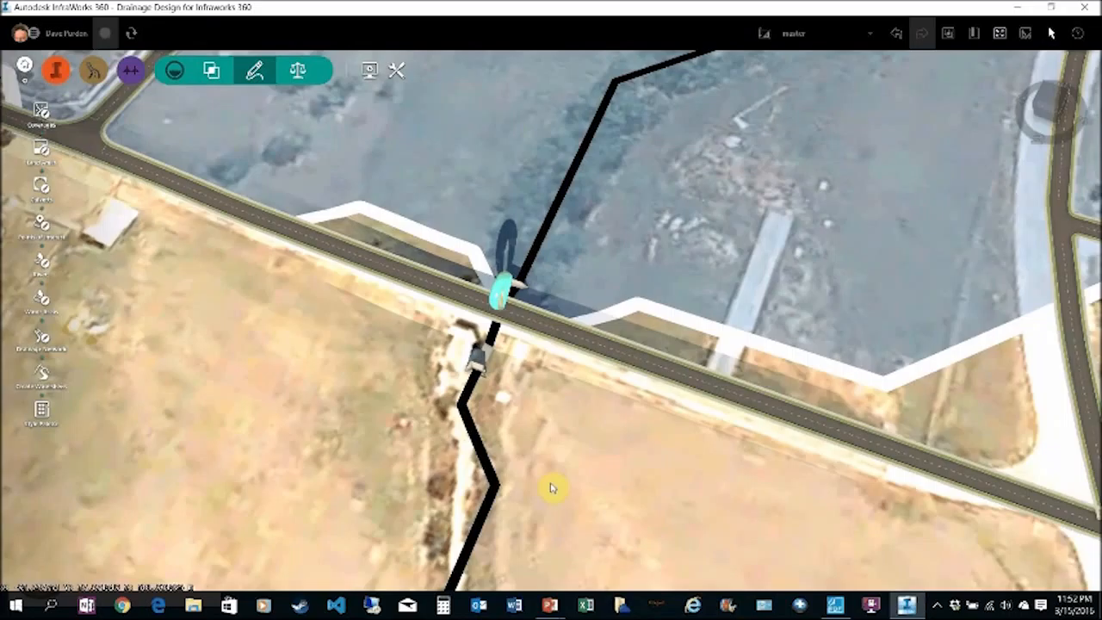
scroll(558, 463, "down", 5)
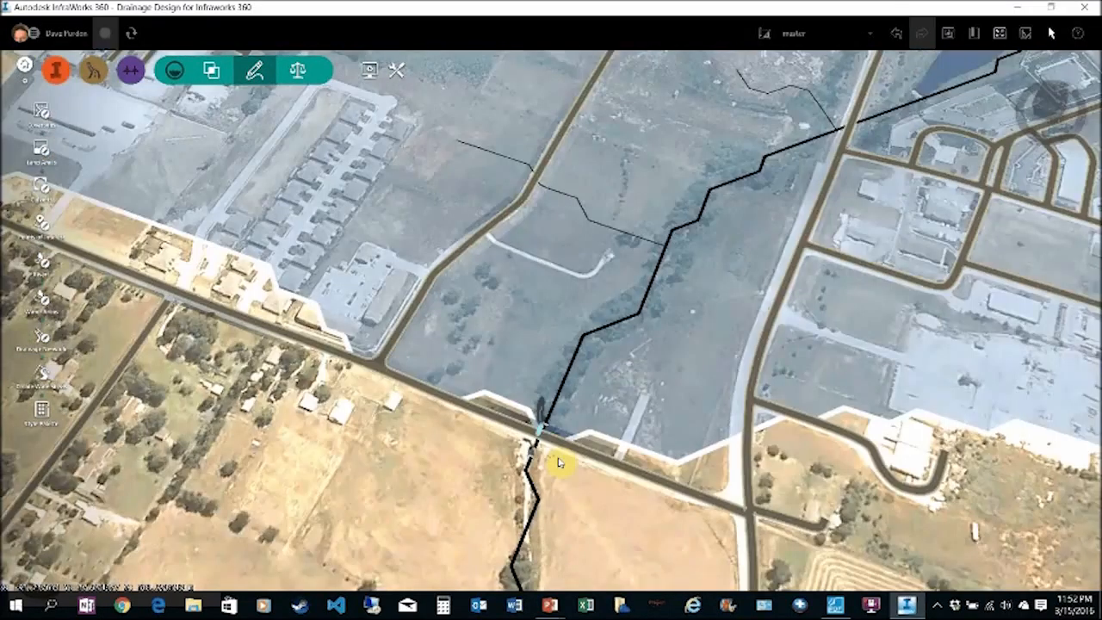
scroll(558, 462, "down", 3)
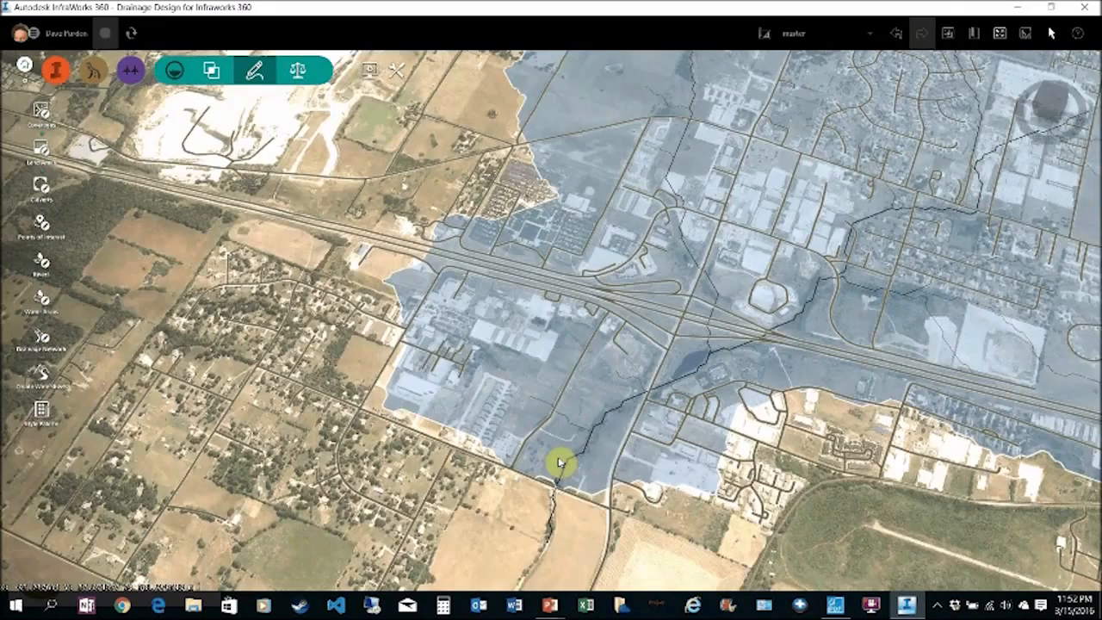
scroll(558, 462, "down", 3)
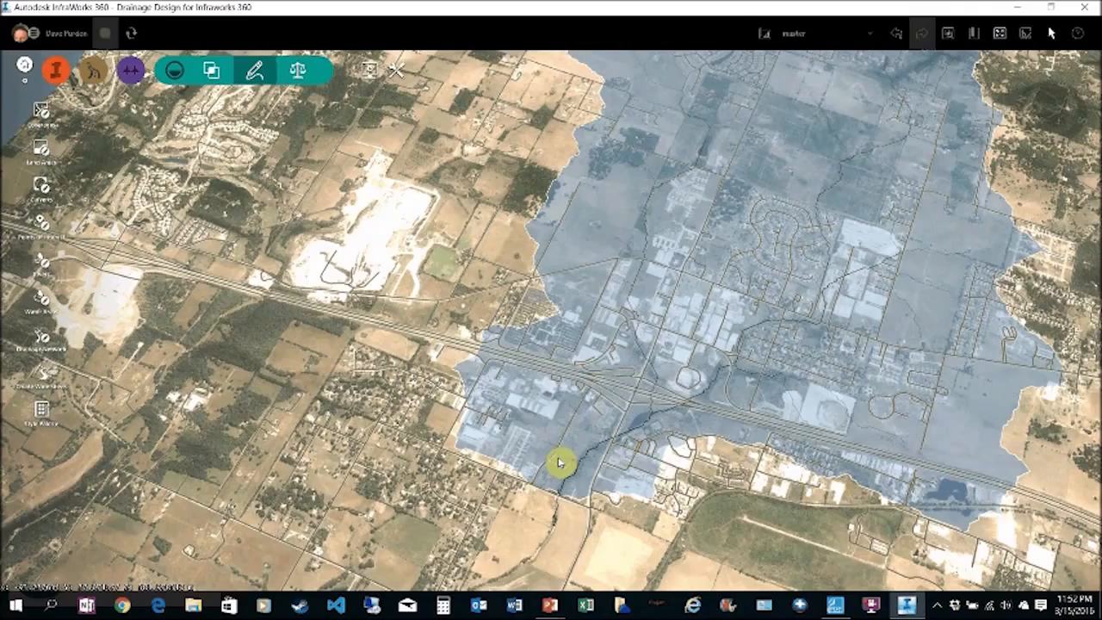
scroll(560, 463, "down", 3)
scroll(561, 463, "down", 3)
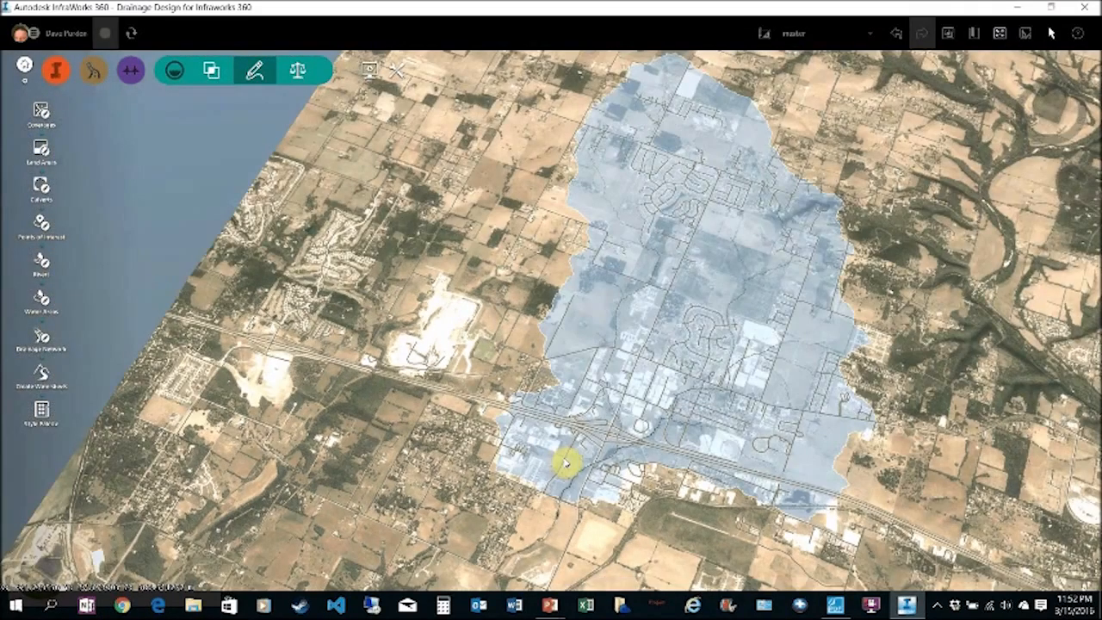
left_click(620, 194)
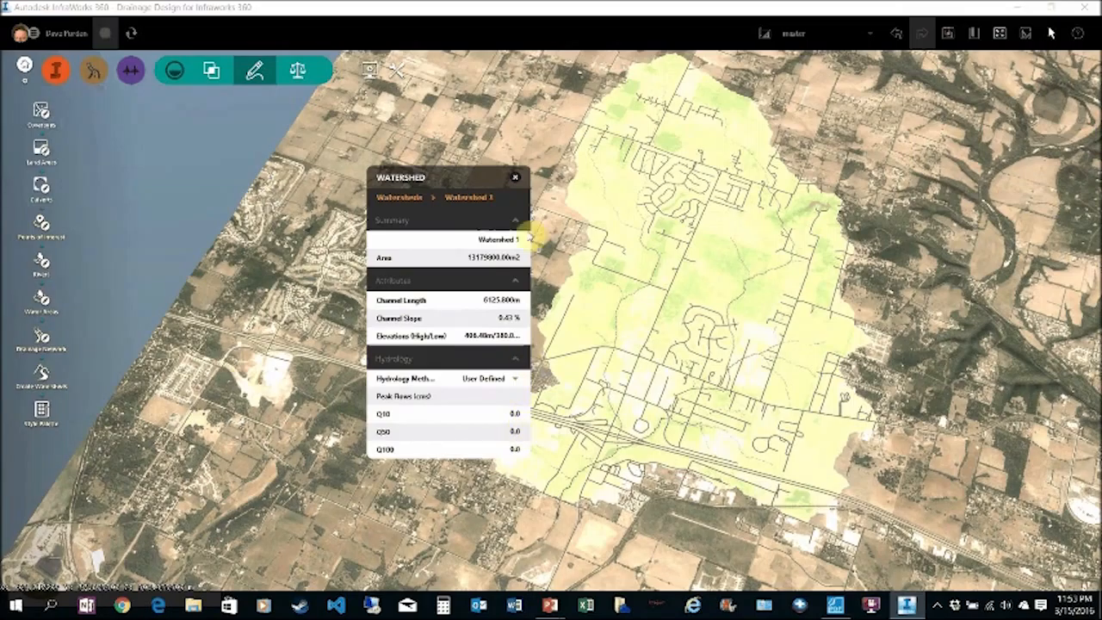
left_click(515, 178)
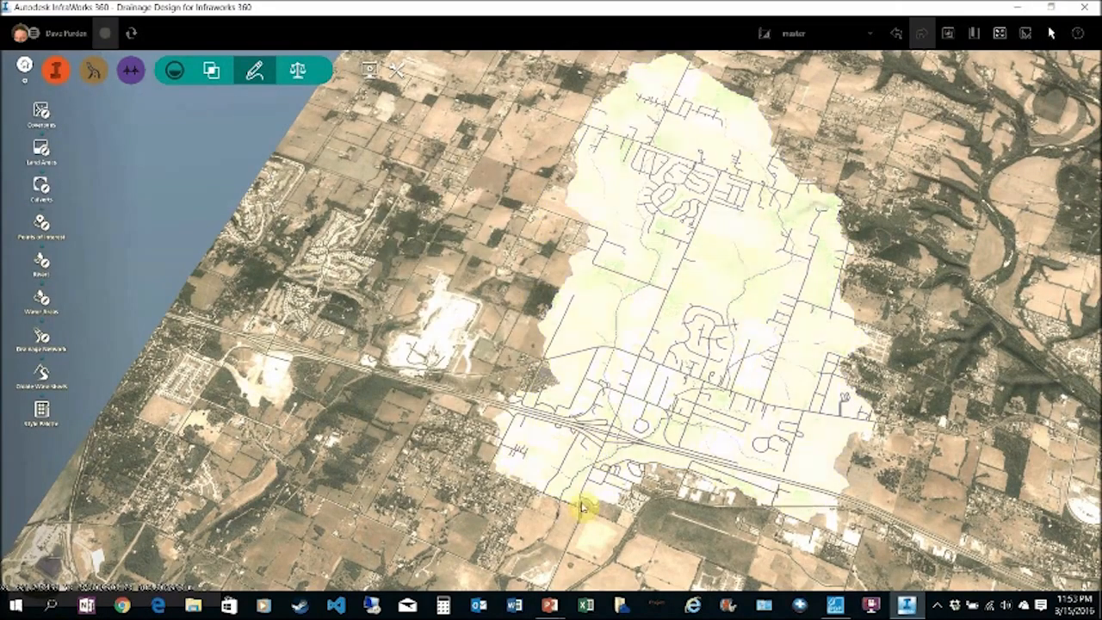
Switch to the DrainageProposal proposal and review its watershed's hydrology and peak flow properties.
scroll(584, 507, "up", 2)
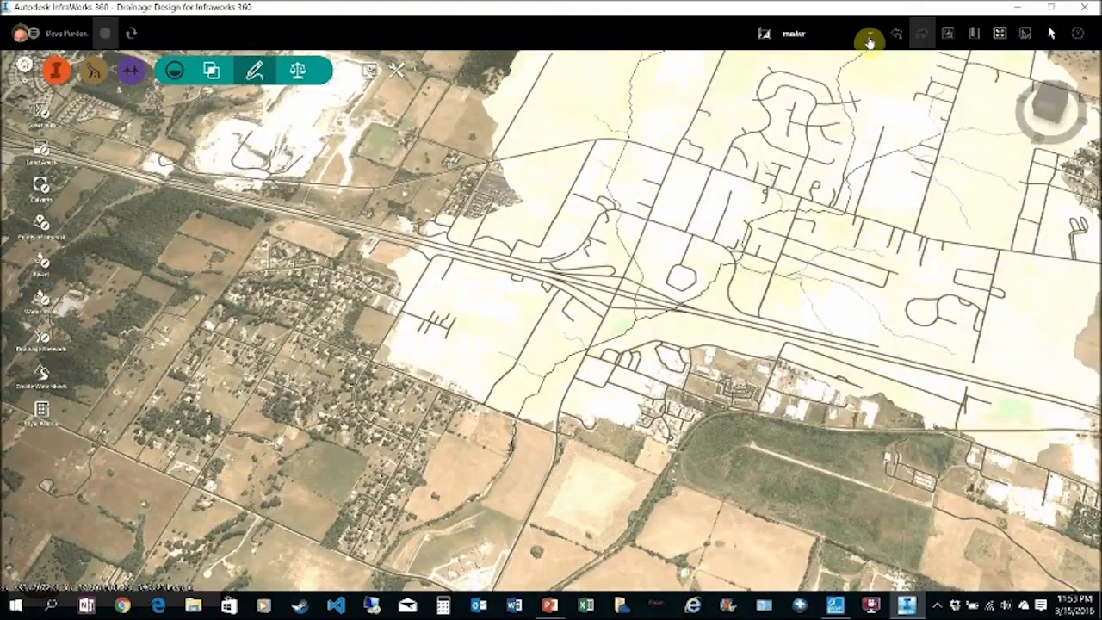
left_click(870, 41)
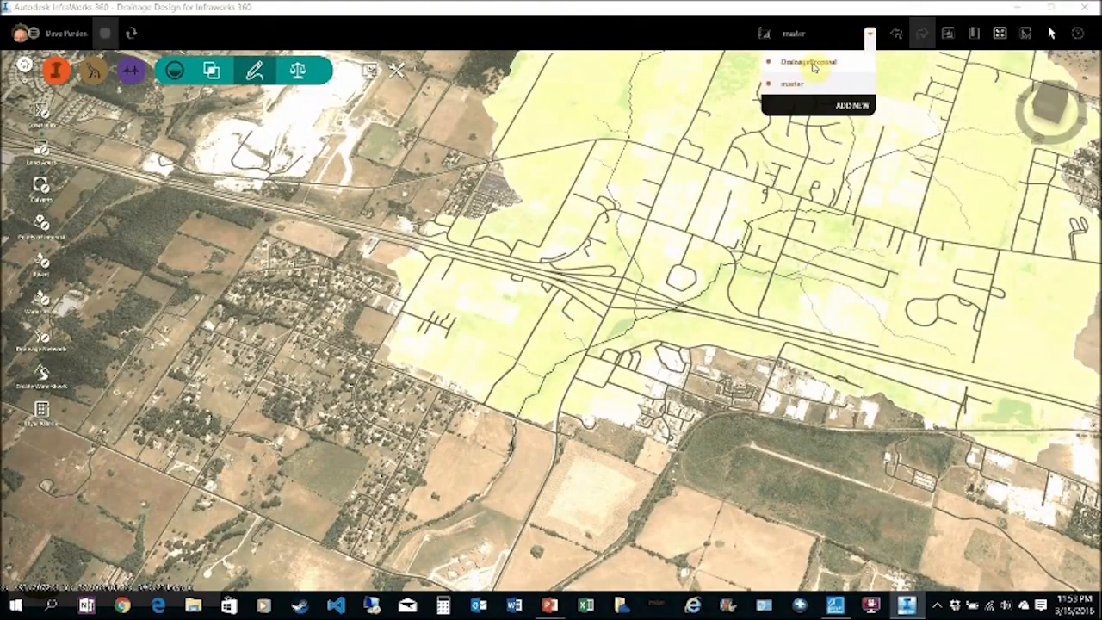
left_click(814, 56)
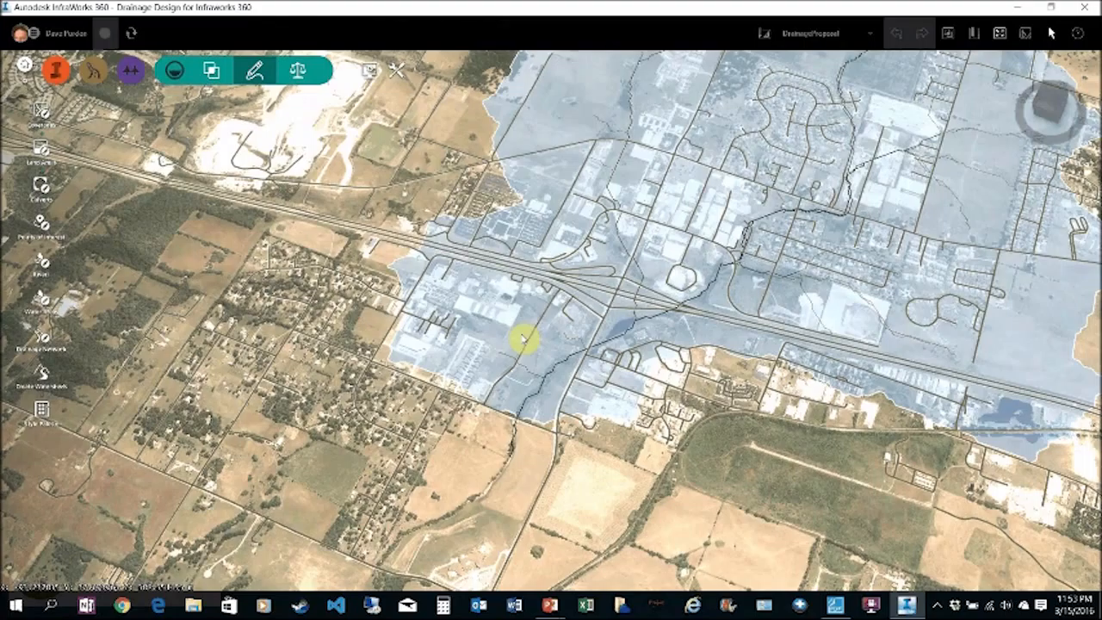
left_click(523, 339)
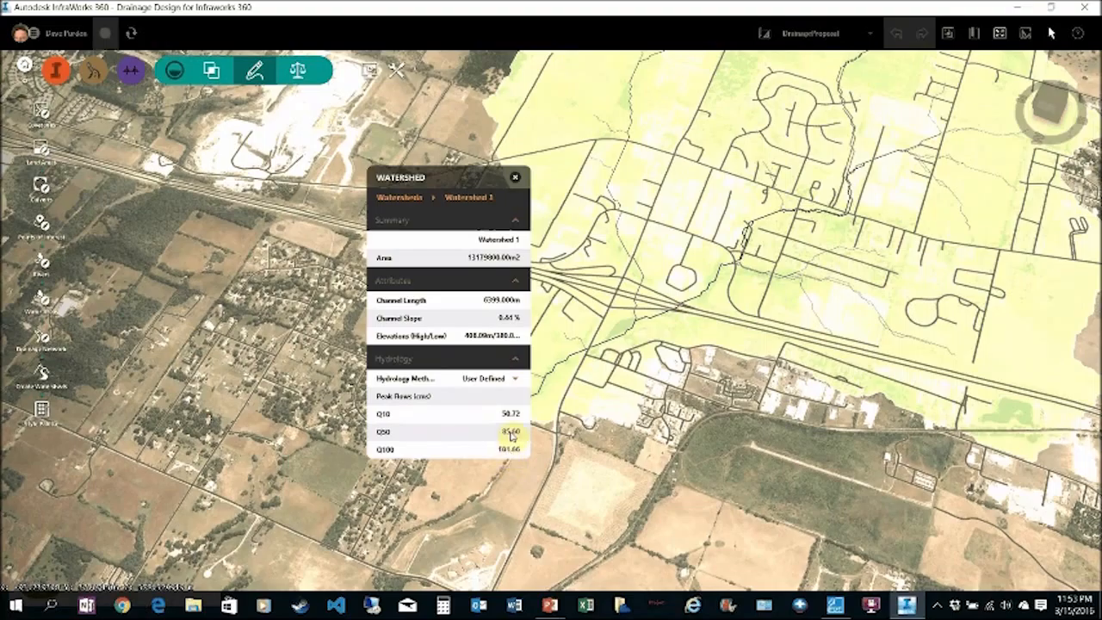
left_click(515, 177)
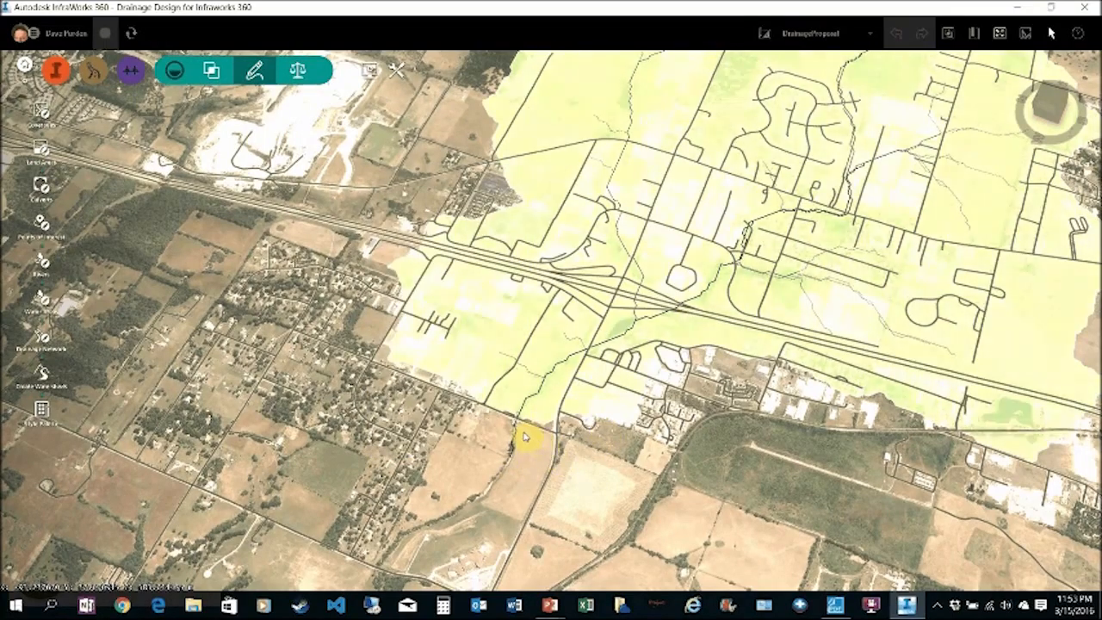
Display the properties and analysis results of the culvert under the road, moving the properties clear of its 3D display.
scroll(525, 435, "up", 2)
scroll(525, 420, "up", 6)
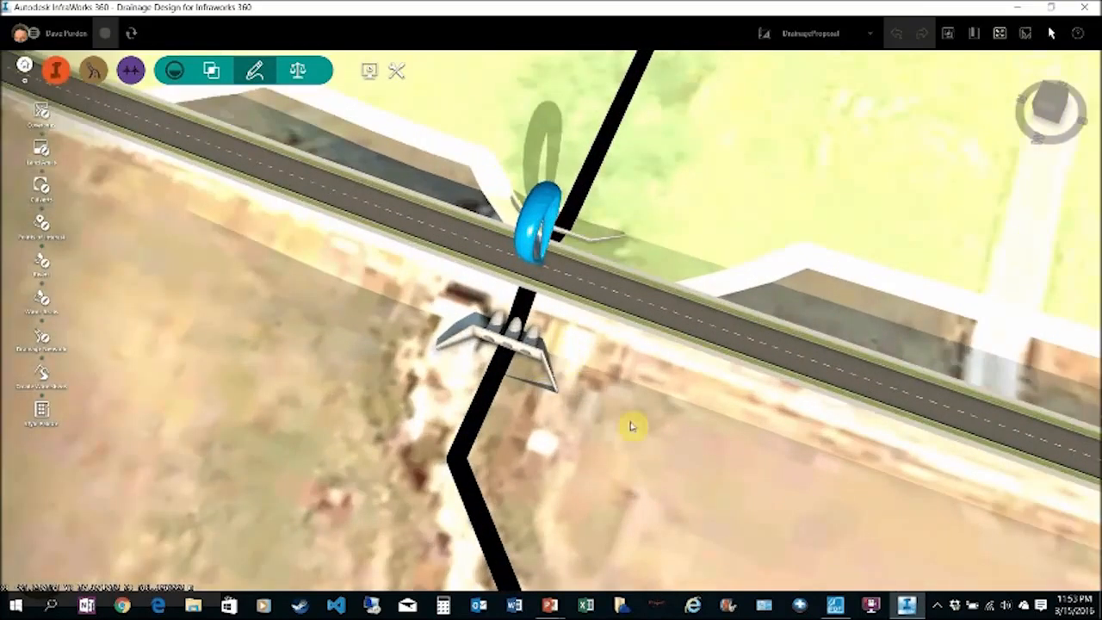
left_click_drag(631, 426, 554, 344)
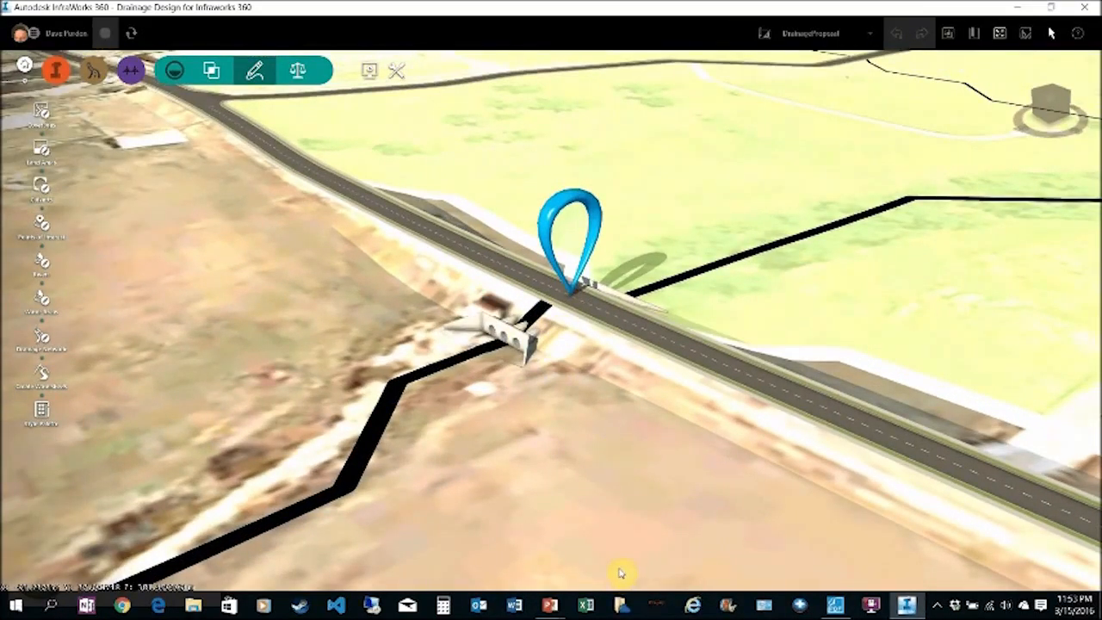
left_click(516, 357)
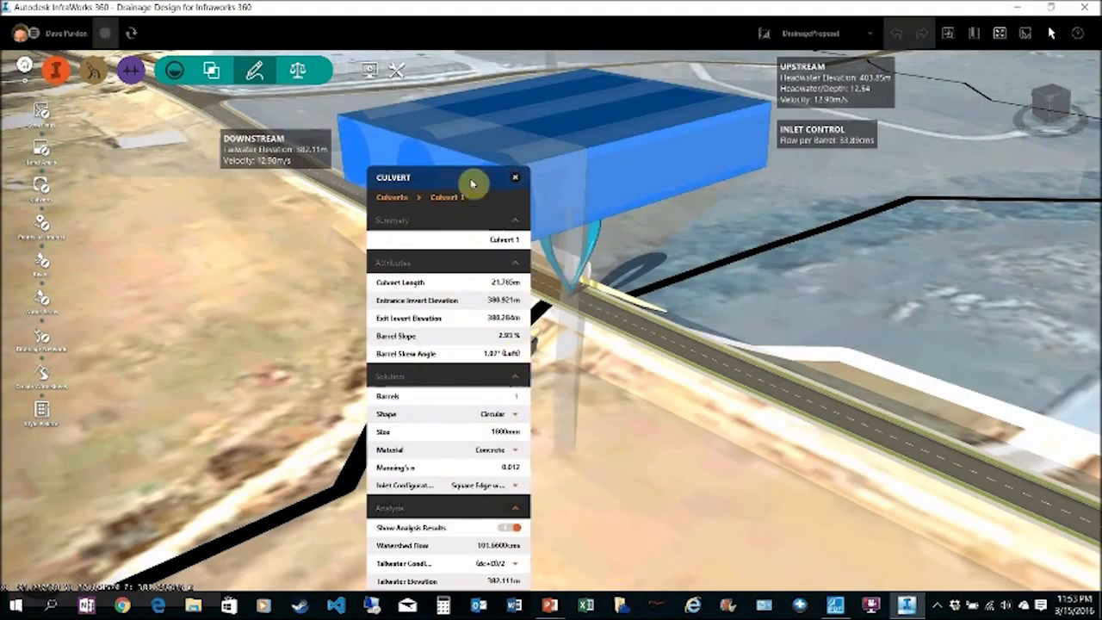
left_click_drag(460, 190, 216, 208)
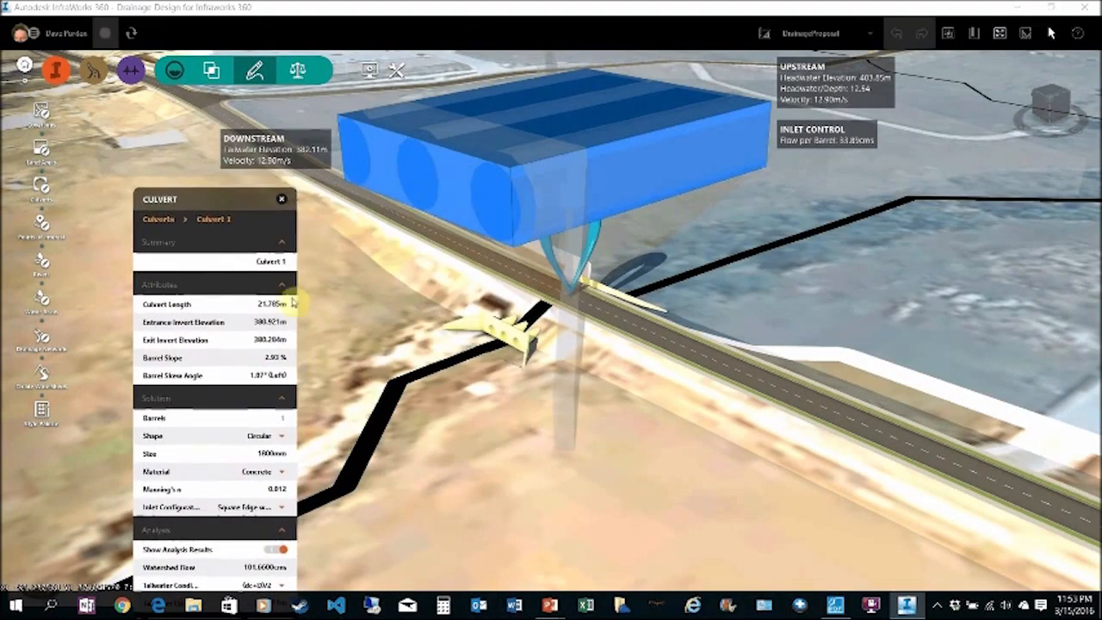
Start editing the culvert under the road and set its barrel size to 3300 mm.
scroll(583, 353, "down", 3)
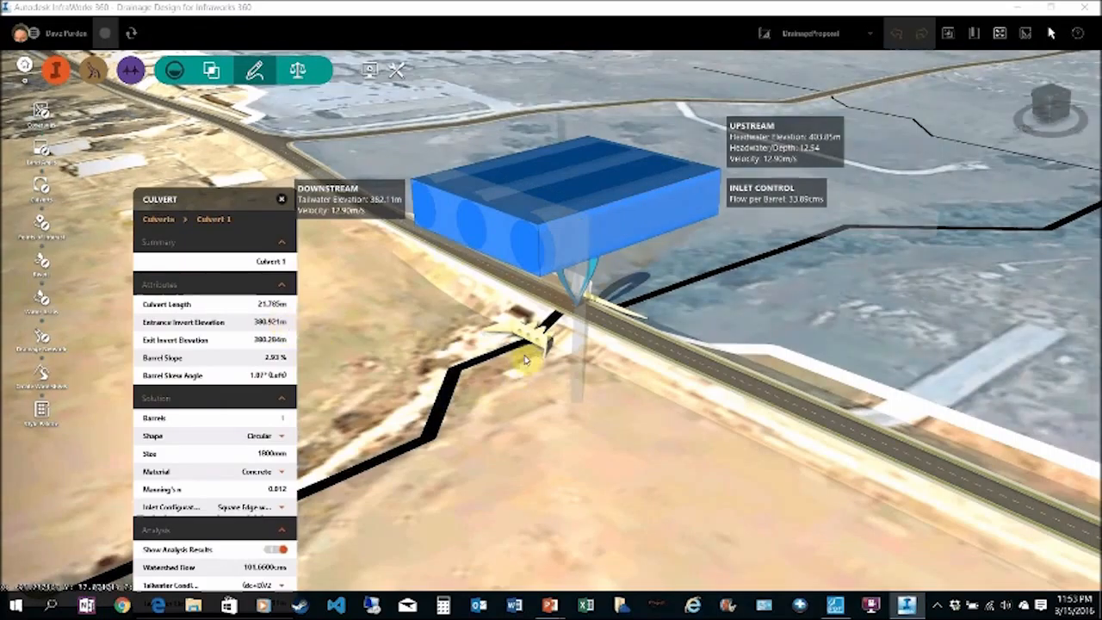
scroll(540, 353, "up", 1)
scroll(540, 353, "up", 4)
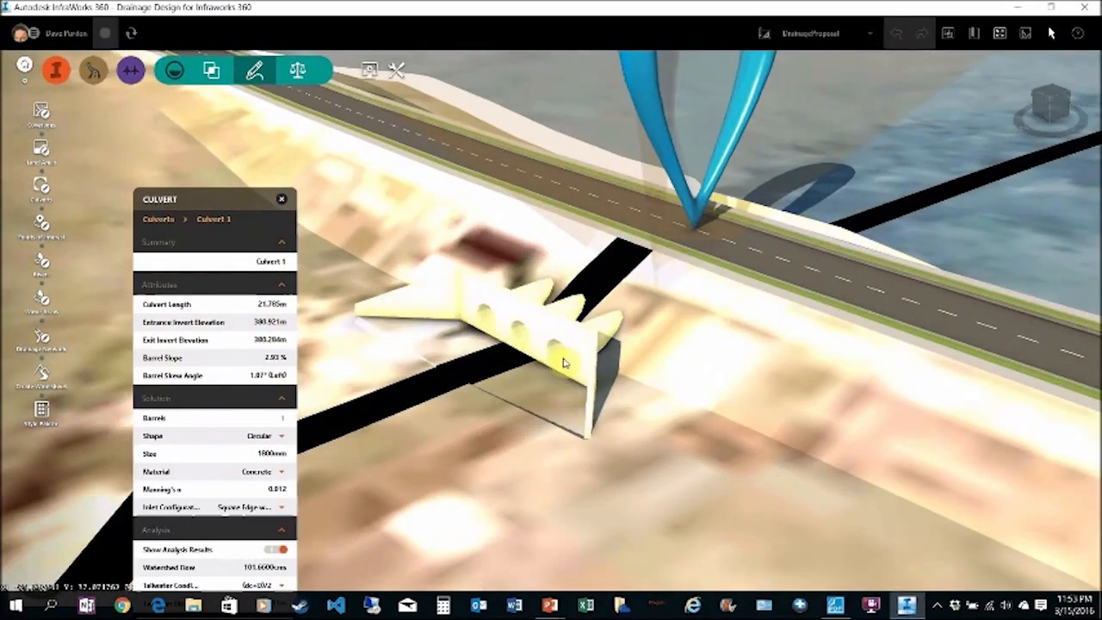
left_click(562, 430)
scroll(562, 429, "up", 1)
left_click_drag(563, 428, 687, 397)
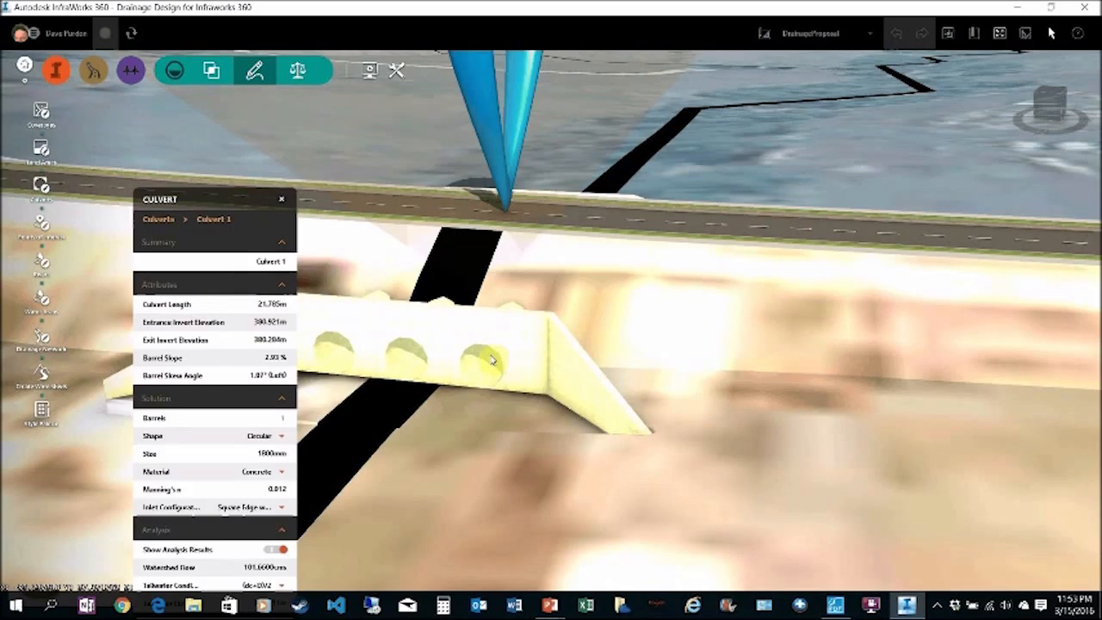
right_click(493, 362)
left_click(625, 432)
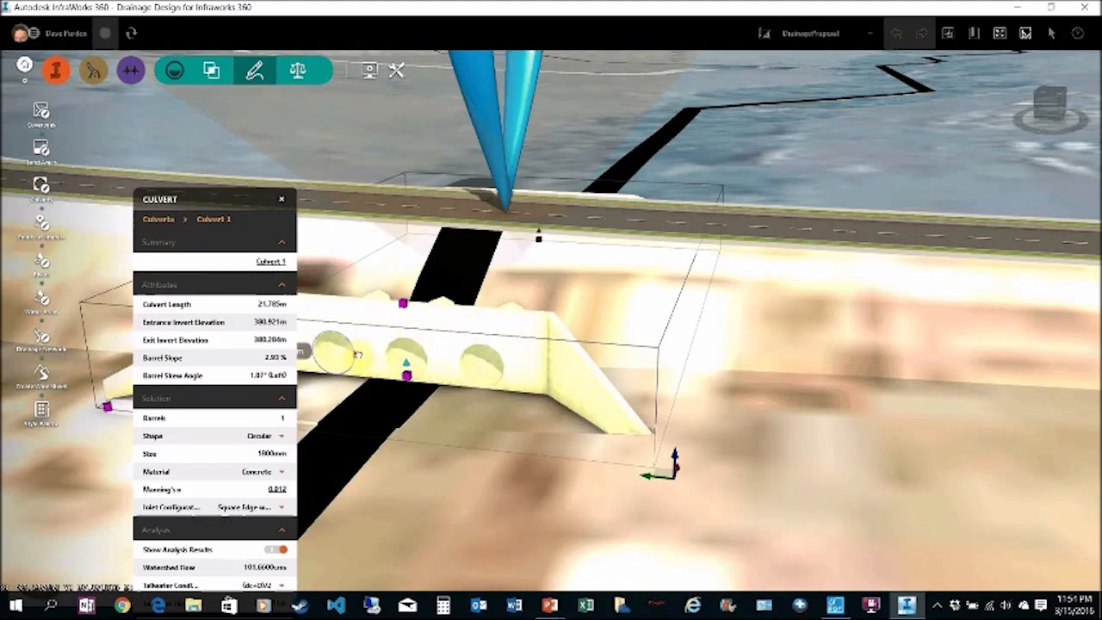
left_click(373, 355)
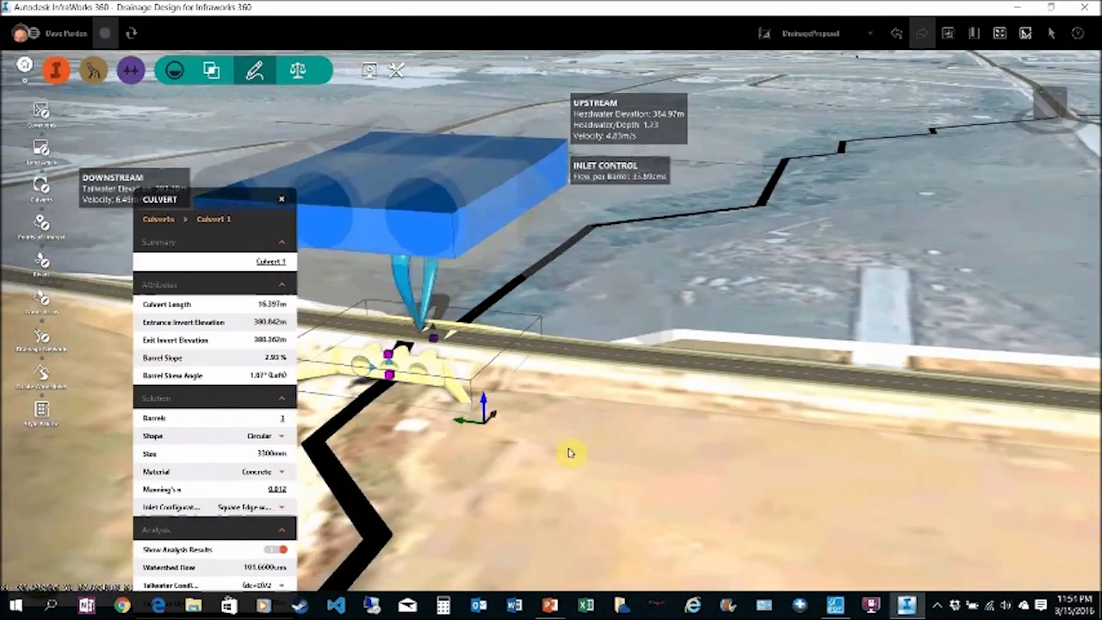
Examine the enlarged culvert at both ends, including its analysis display and the headwall height grip.
left_click_drag(568, 453, 570, 343)
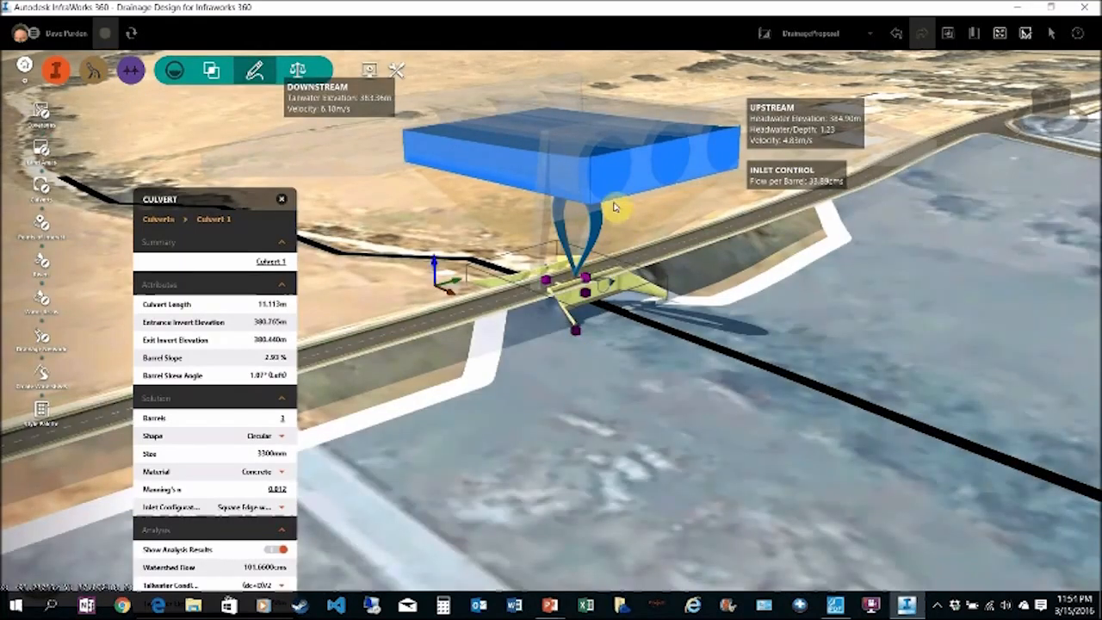
middle_click_drag(497, 234, 509, 331)
scroll(439, 388, "up", 5)
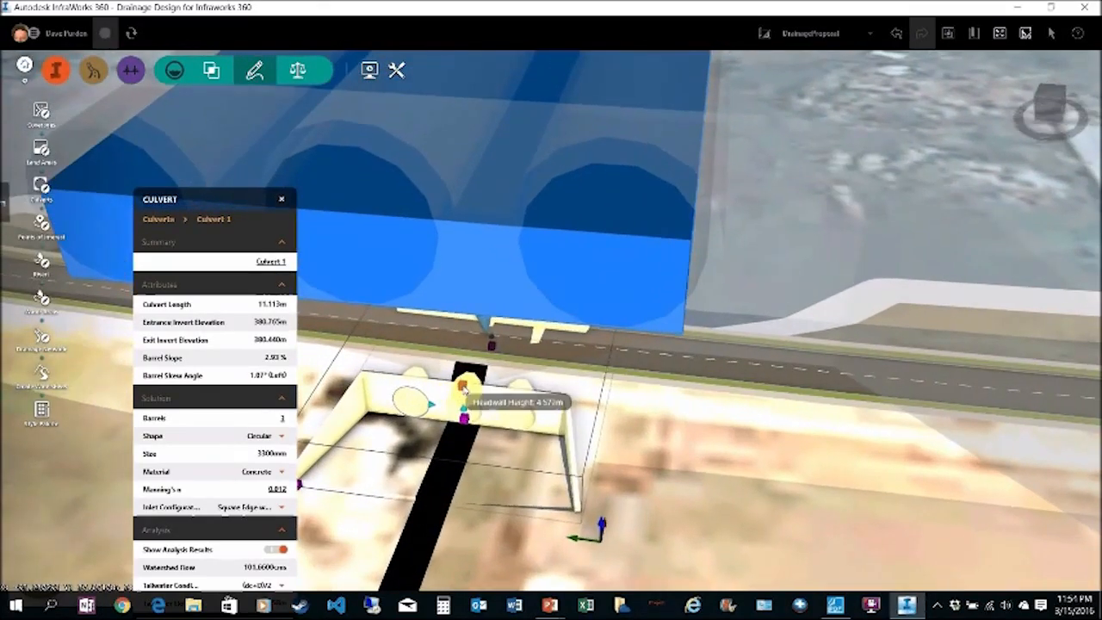
left_click_drag(463, 389, 467, 425)
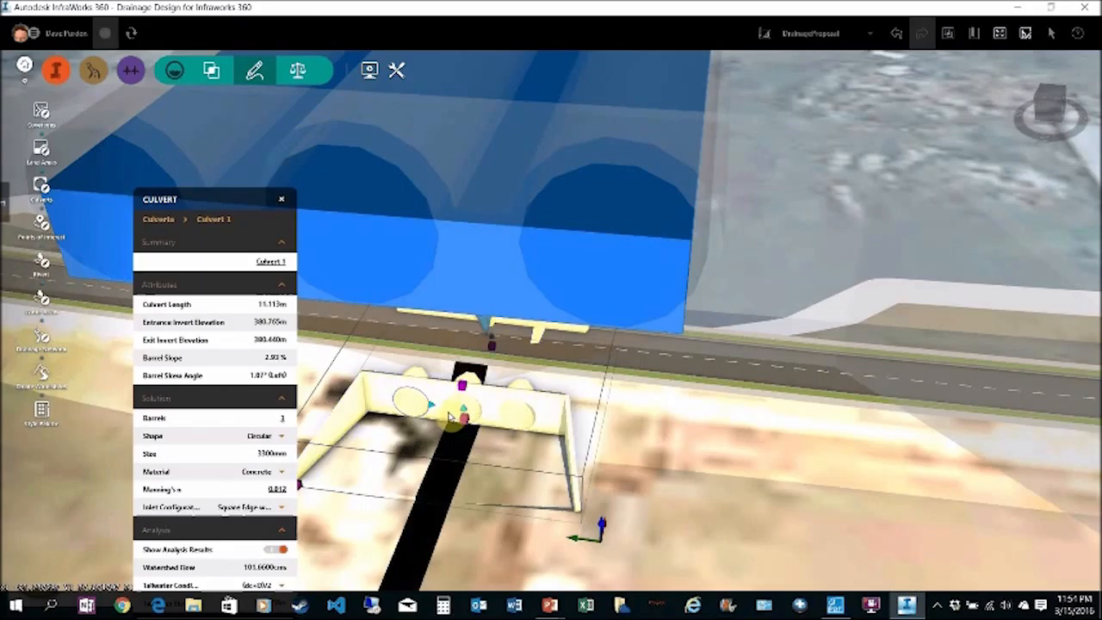
Move the culvert properties clear of the headwall and review the shape, inlet configuration and tailwater condition options.
left_click_drag(241, 207, 832, 205)
left_click_drag(855, 167, 910, 116)
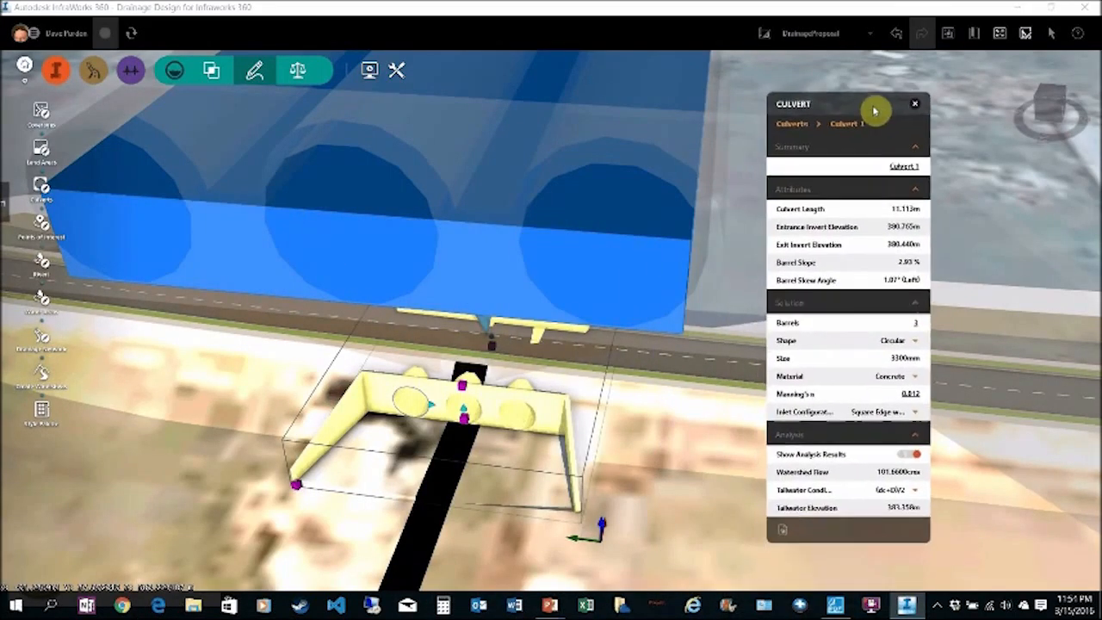
left_click(917, 343)
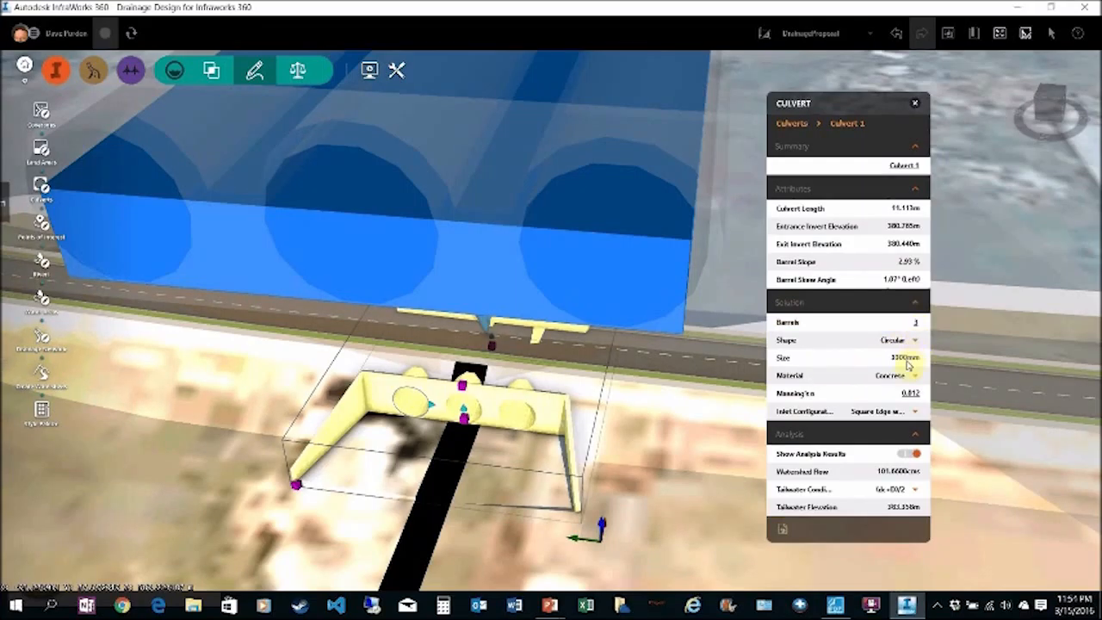
left_click(915, 412)
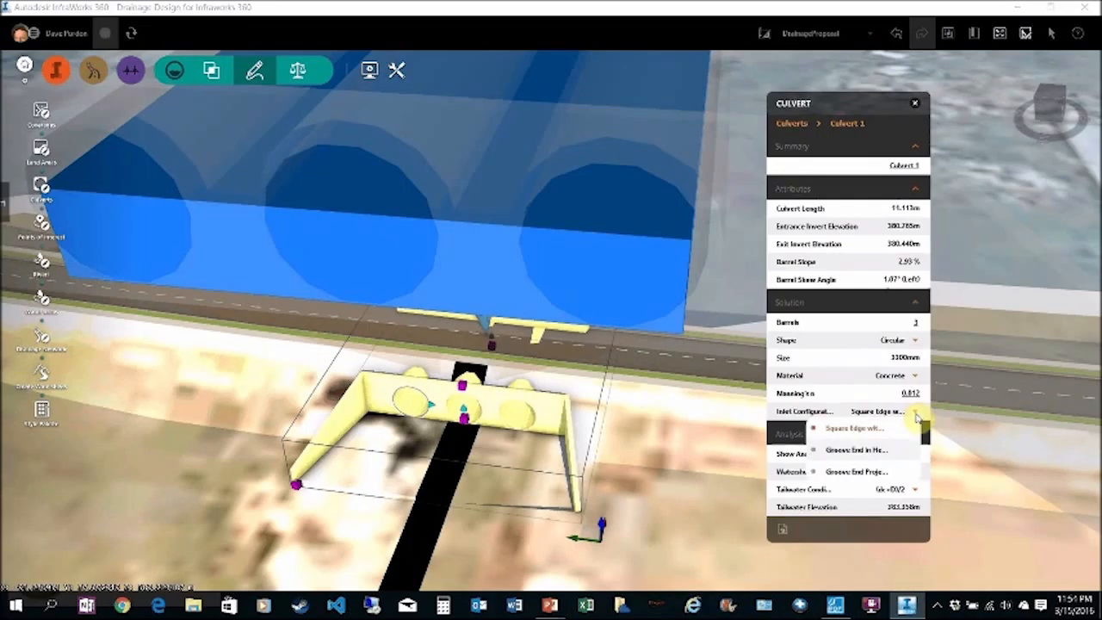
left_click(918, 415)
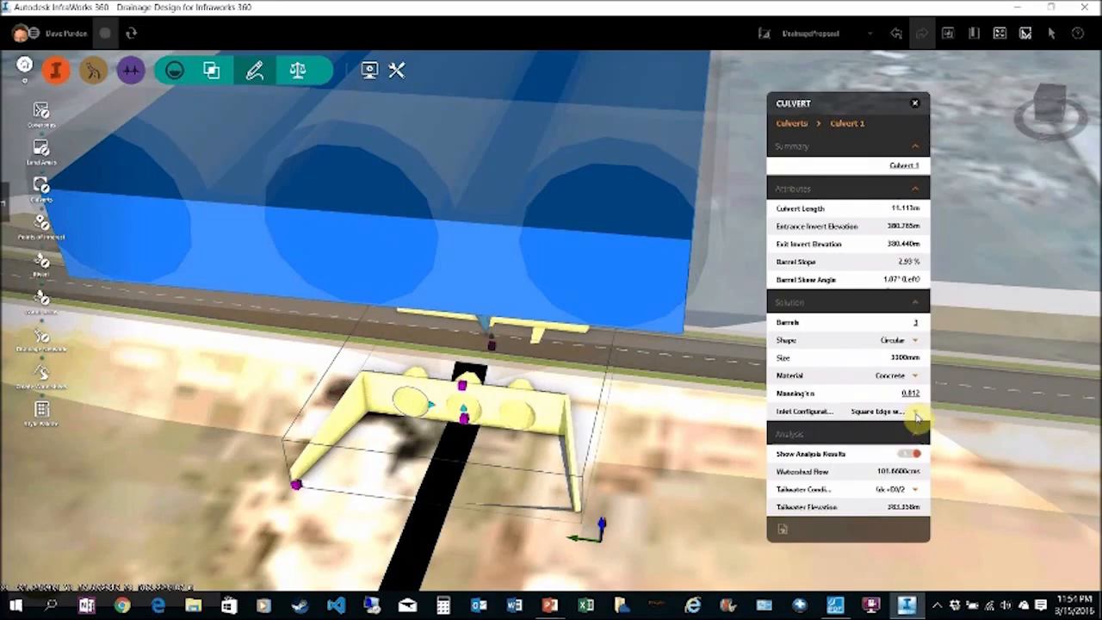
left_click(917, 491)
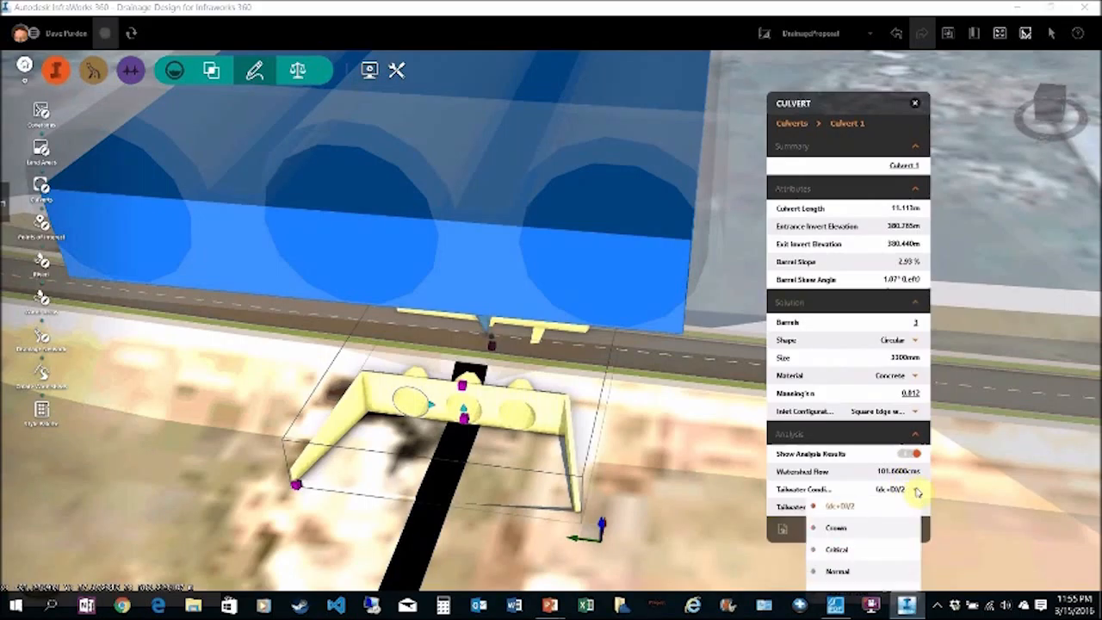
left_click(917, 491)
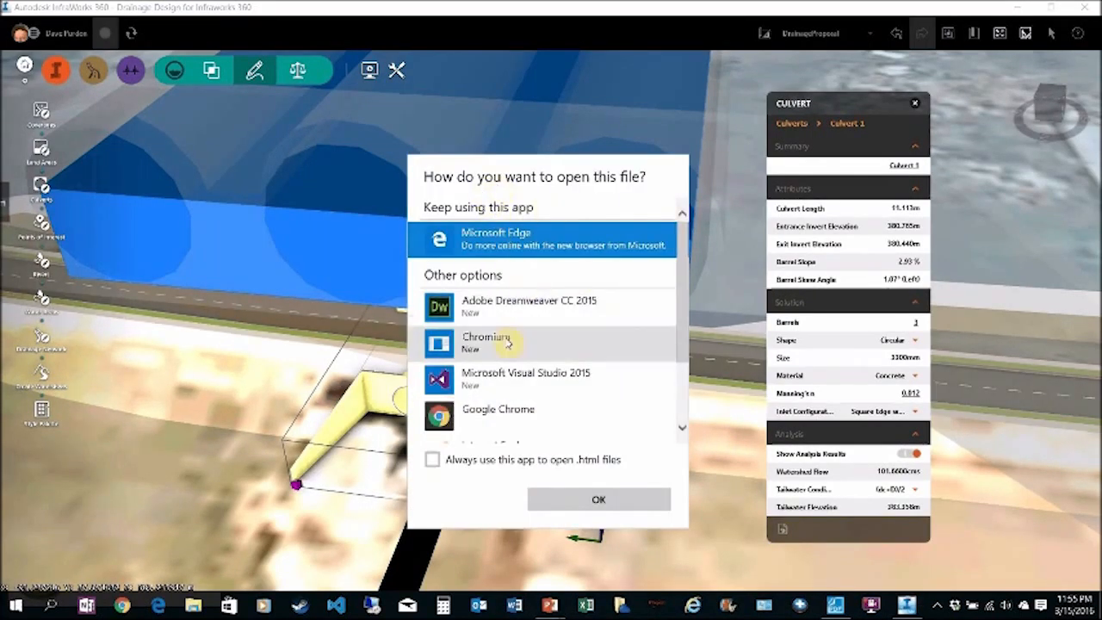
Generate the culvert report and open it in Internet Explorer.
scroll(483, 340, "down", 2)
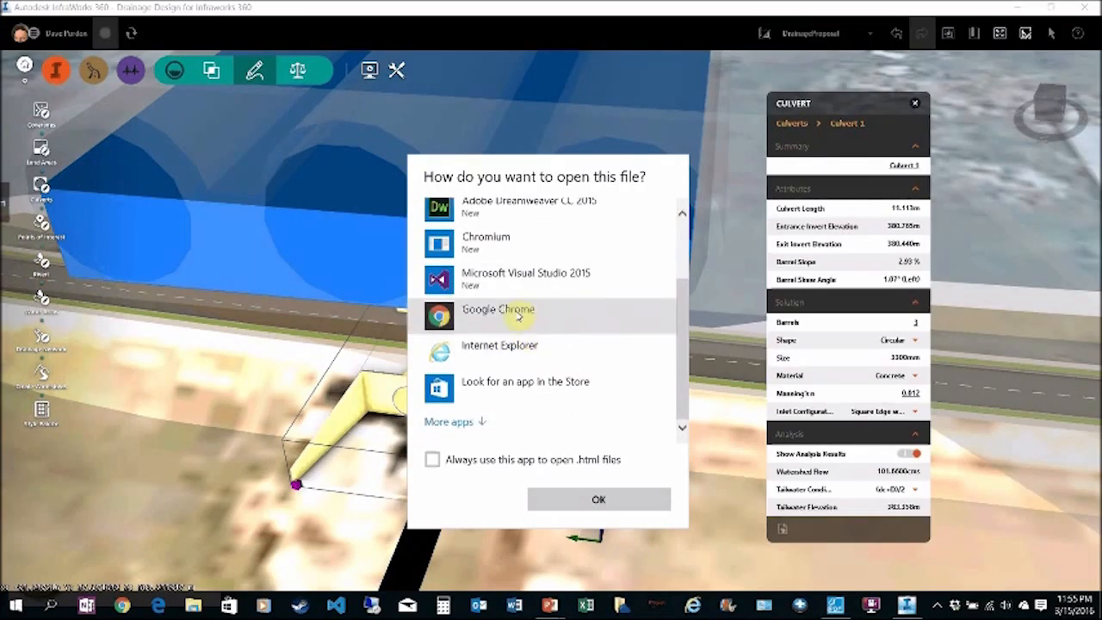
left_click(505, 349)
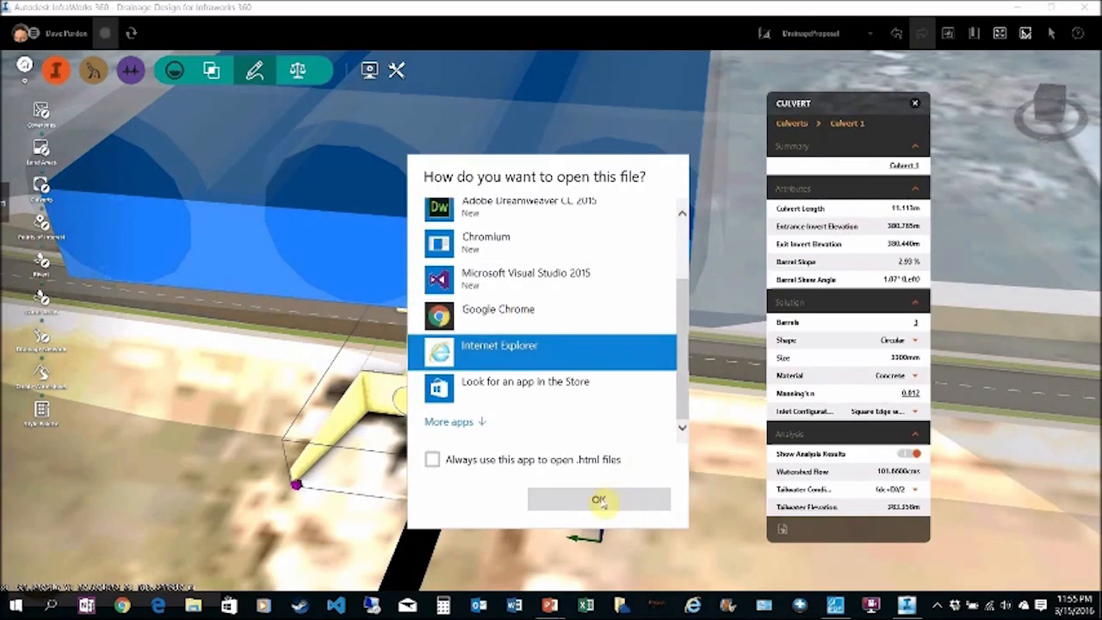
left_click(600, 501)
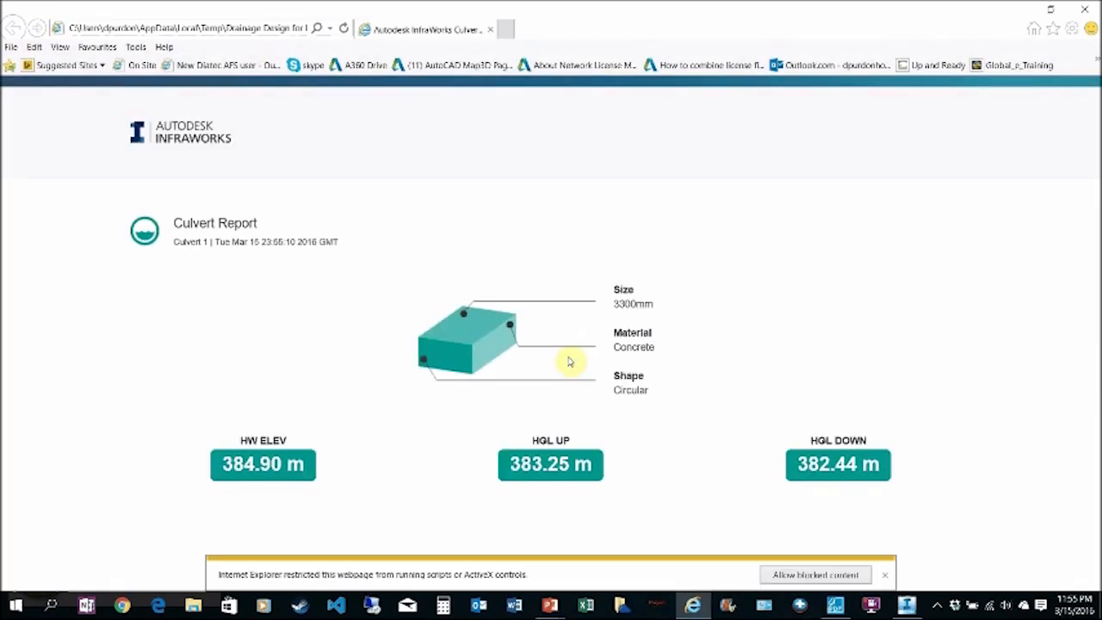
Review the report's culvert data, hydraulic calculations, embankment values and water surface profile, and close the report.
scroll(647, 287, "down", 2)
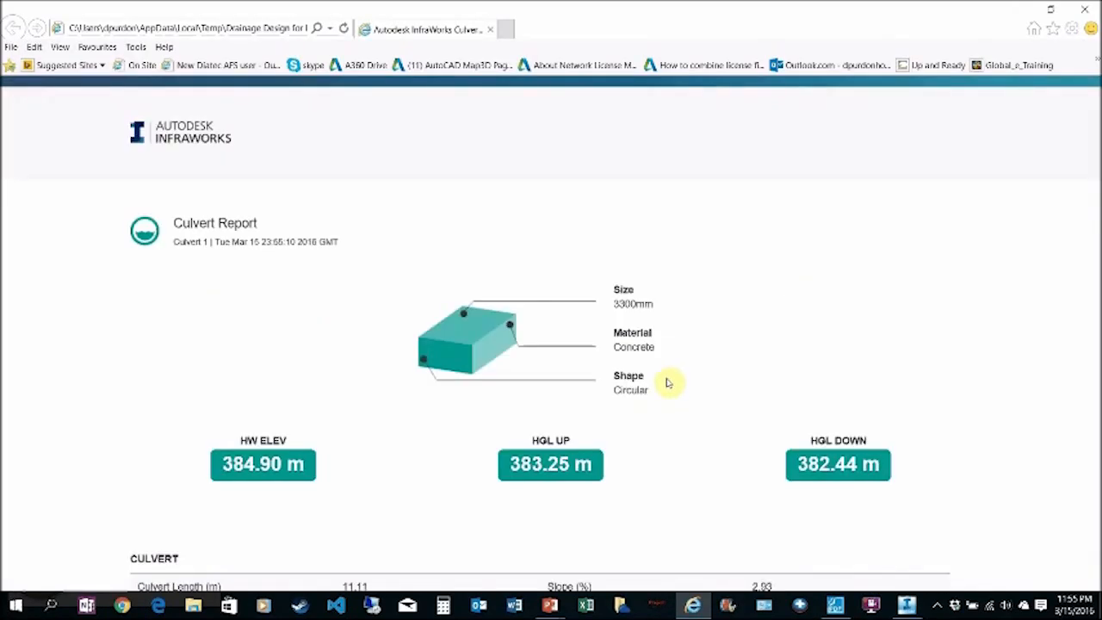
scroll(672, 374, "down", 5)
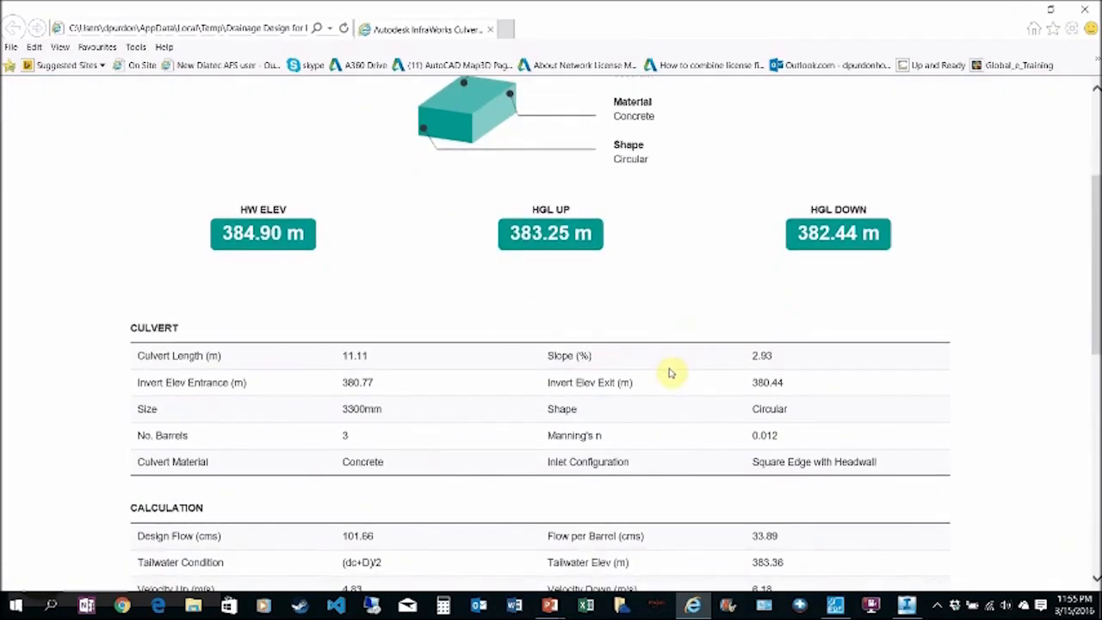
scroll(671, 373, "up", 4)
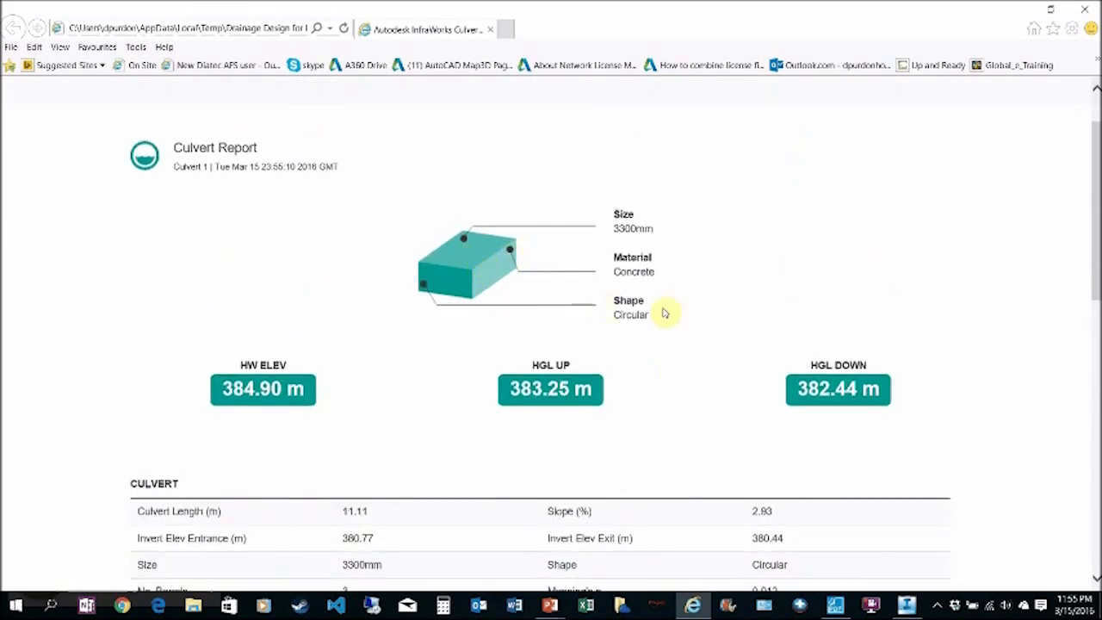
scroll(664, 314, "down", 9)
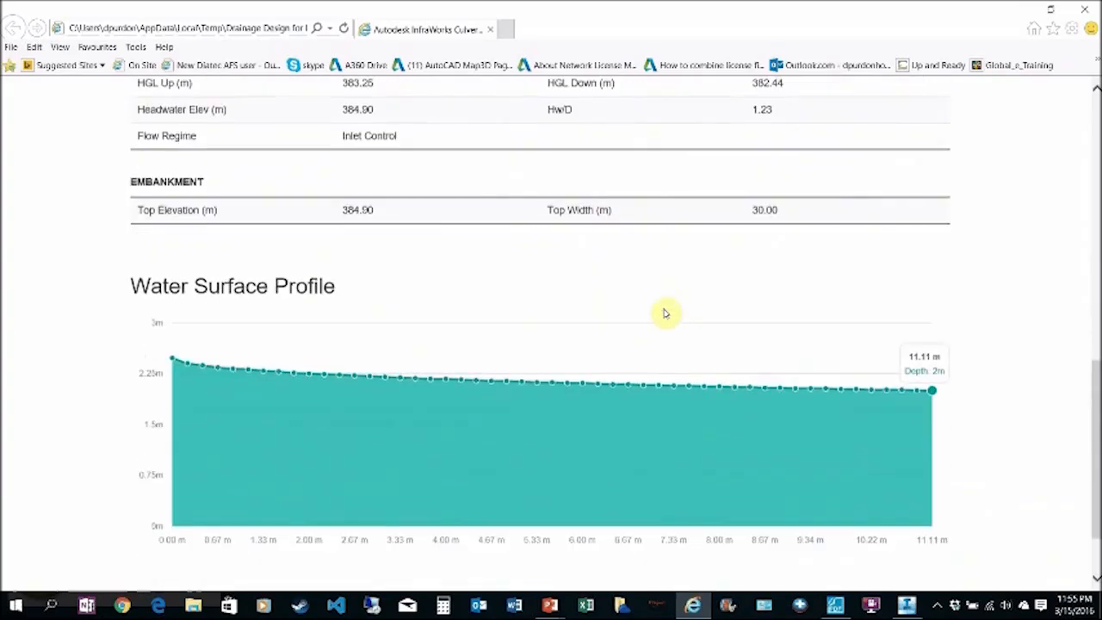
scroll(664, 313, "down", 1)
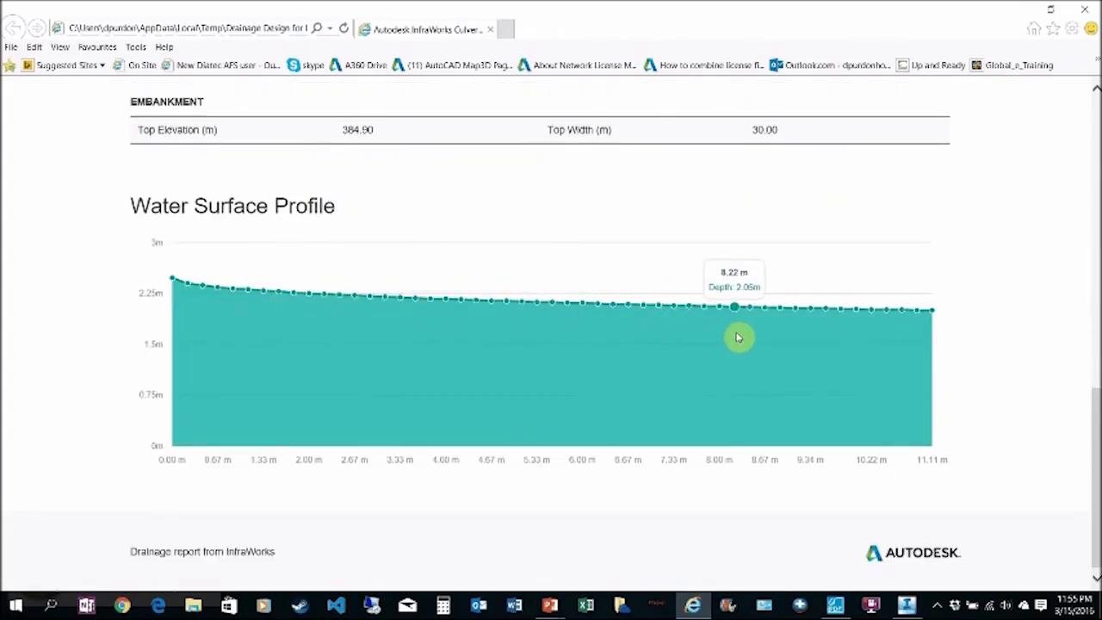
scroll(738, 338, "down", 1)
scroll(739, 338, "up", 3)
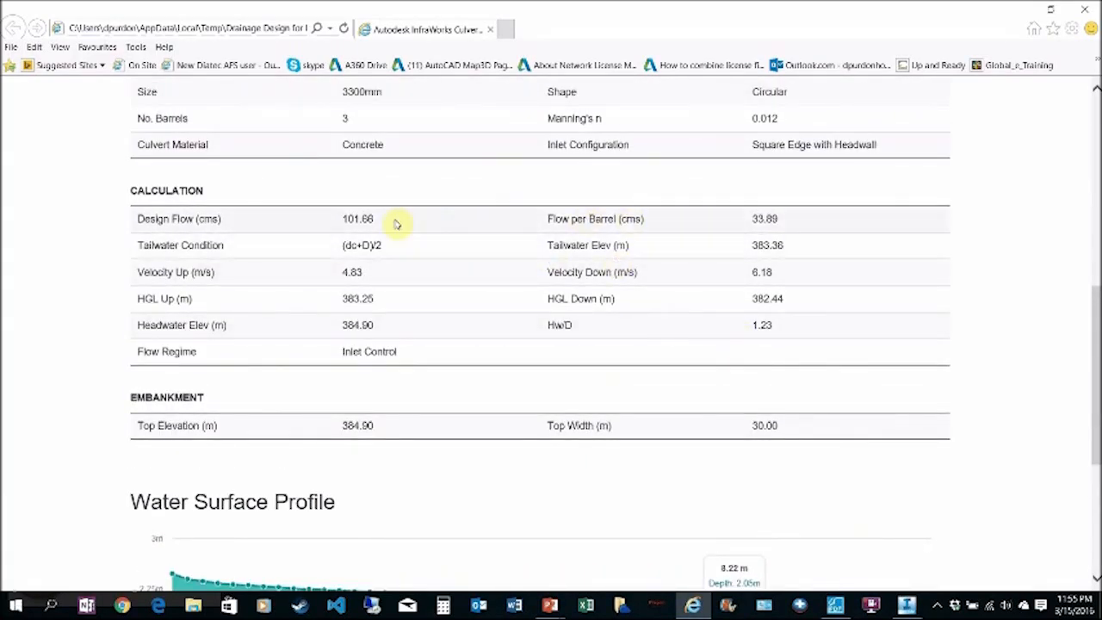
scroll(505, 345, "up", 2)
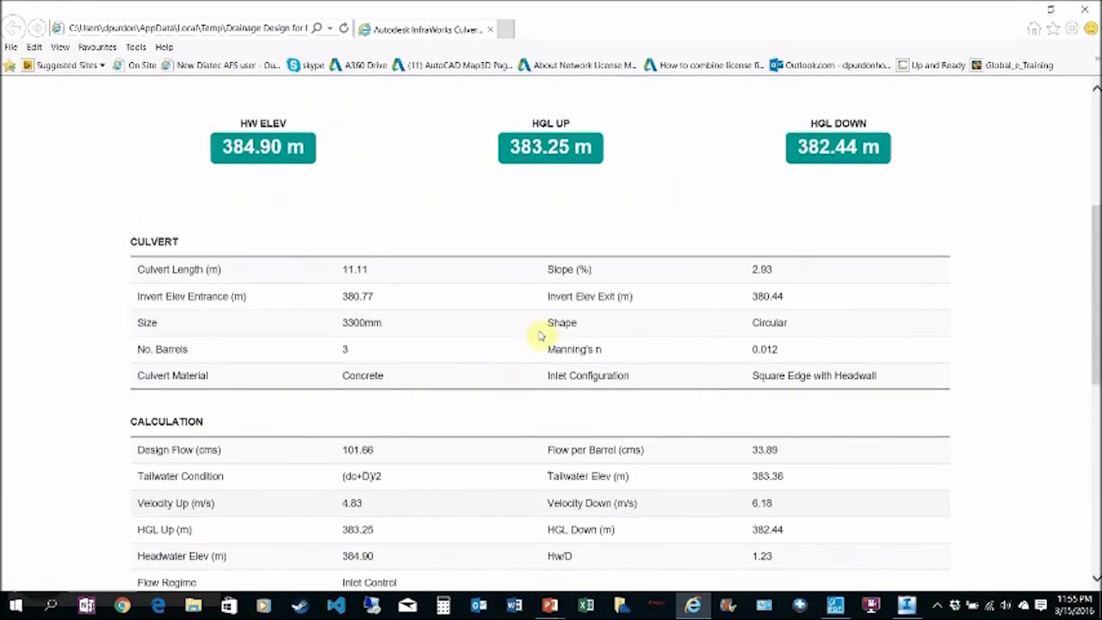
left_click(1086, 12)
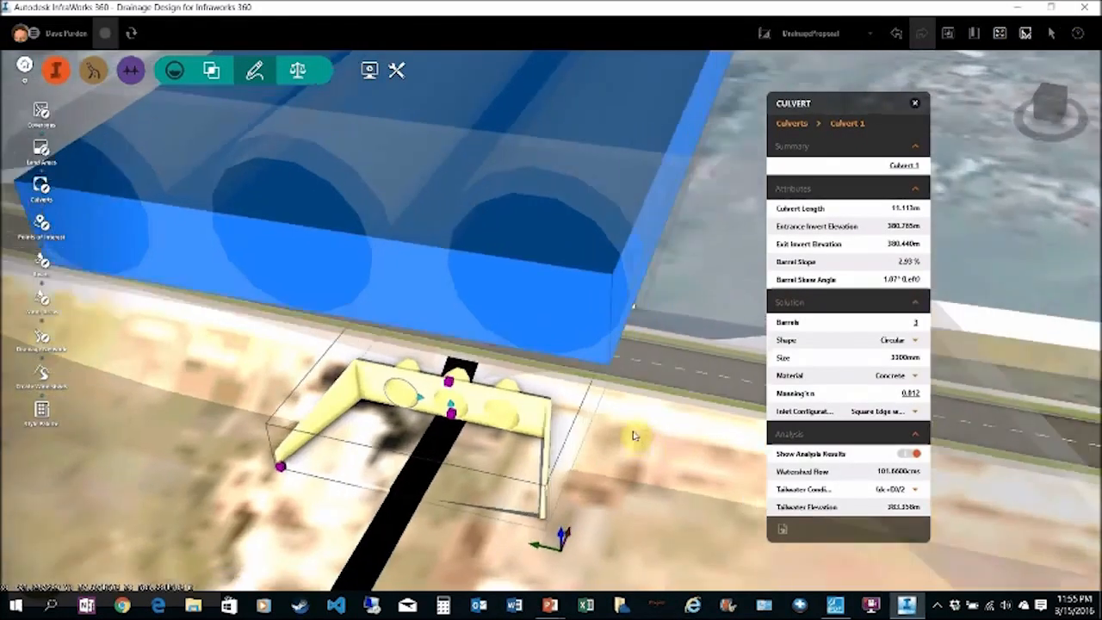
Start adding pavement drainage to the North 25th Street road and move its settings away from the culvert.
scroll(633, 435, "down", 3)
middle_click_drag(611, 423, 487, 360)
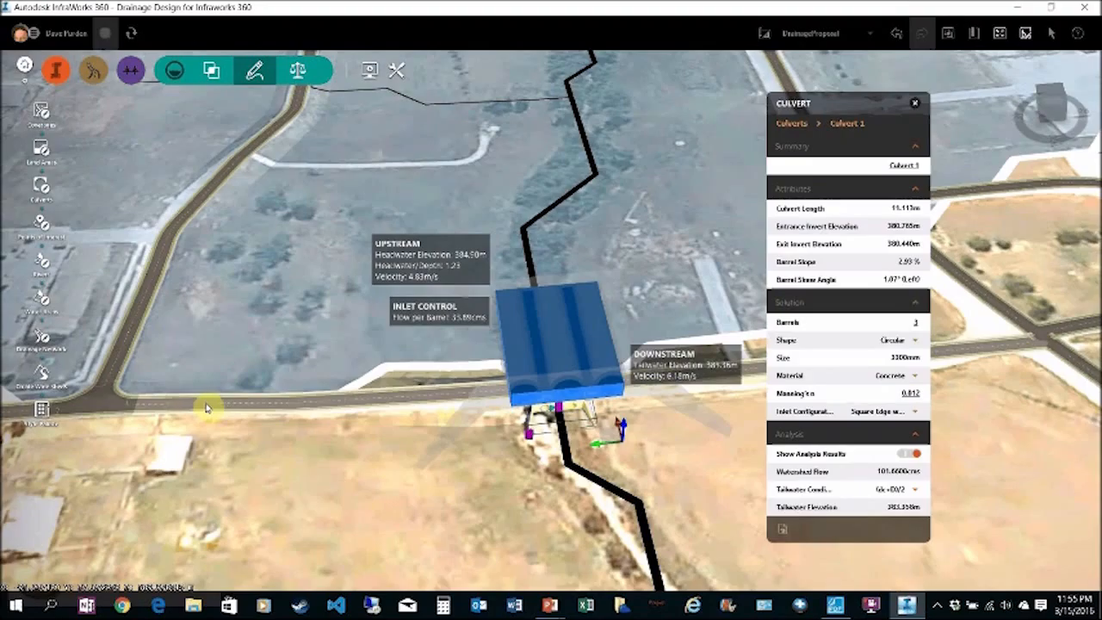
left_click(207, 408)
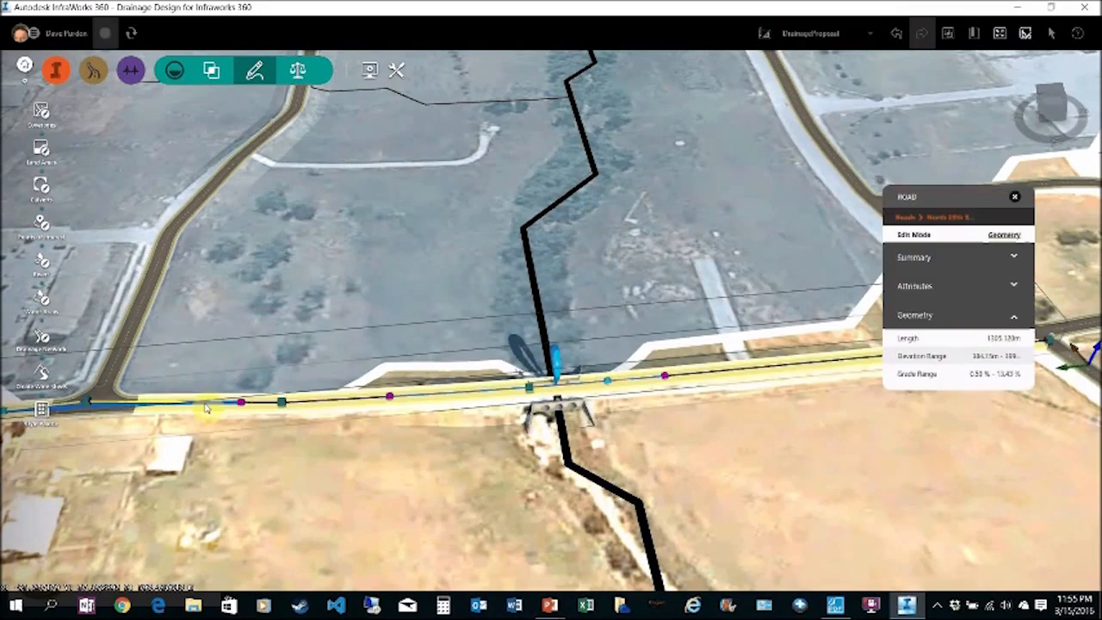
right_click(207, 409)
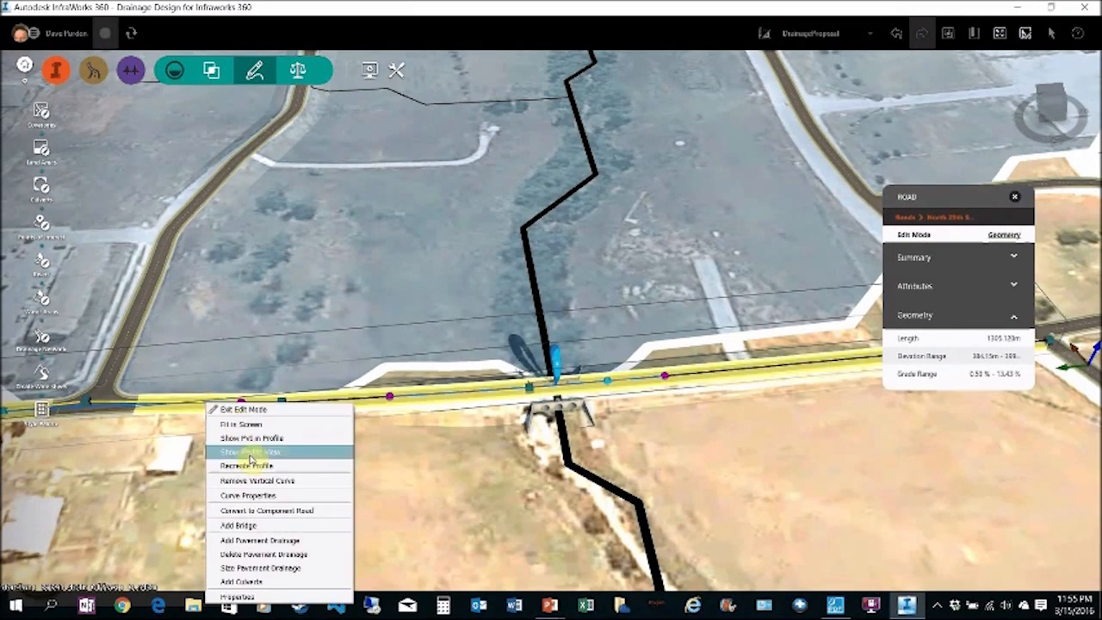
left_click(287, 542)
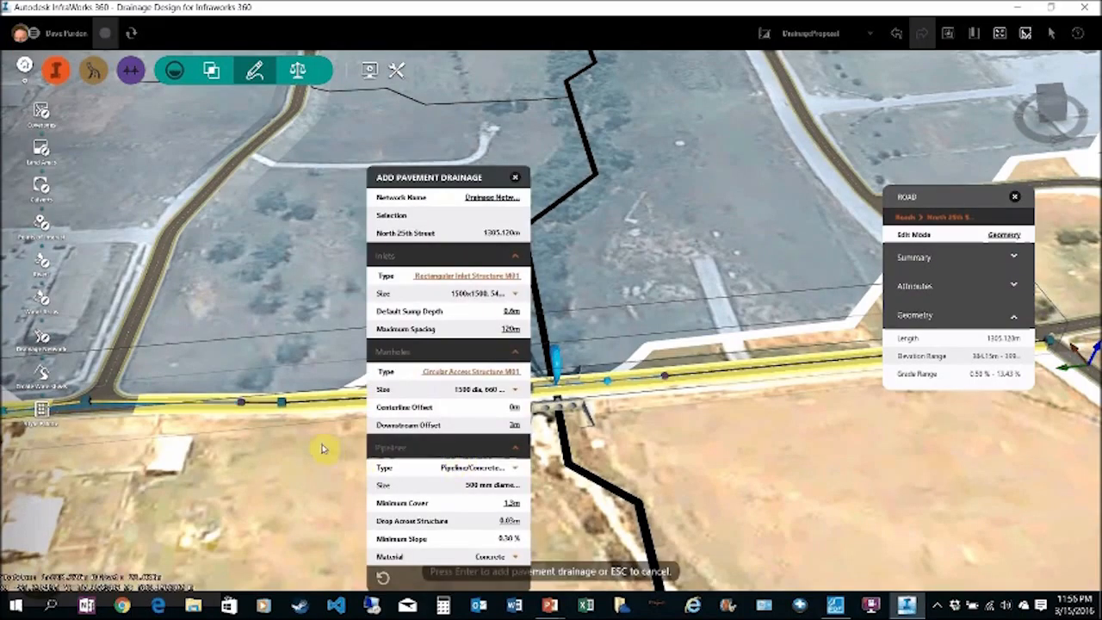
left_click_drag(485, 183, 745, 126)
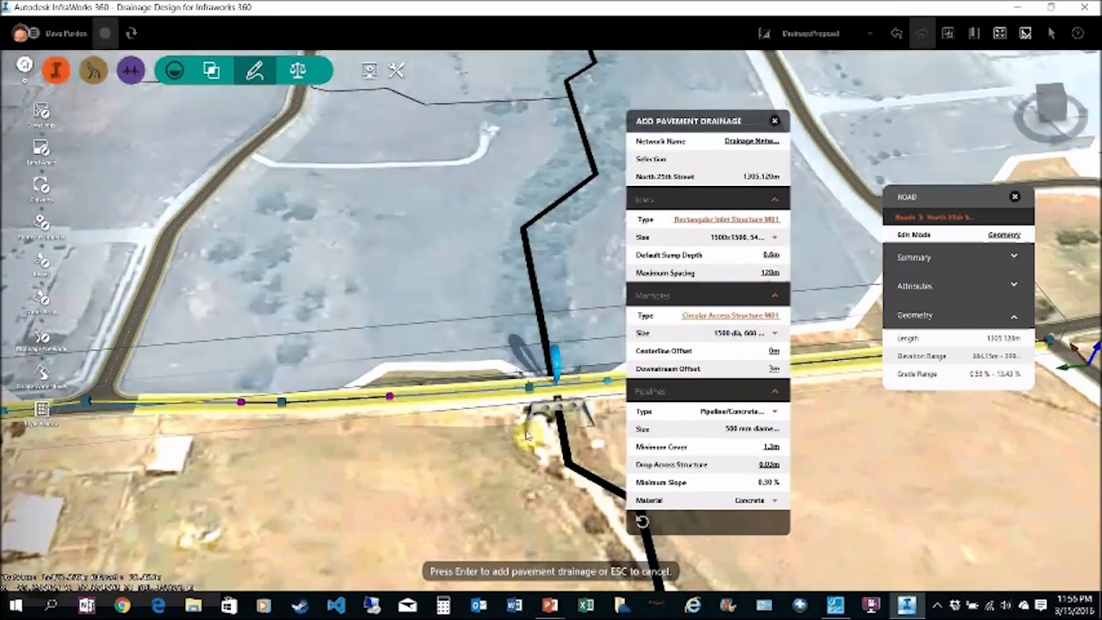
Examine the side road and the inlets, manholes and pipes of its drainage network from below ground.
left_click(493, 456)
scroll(534, 401, "up", 6)
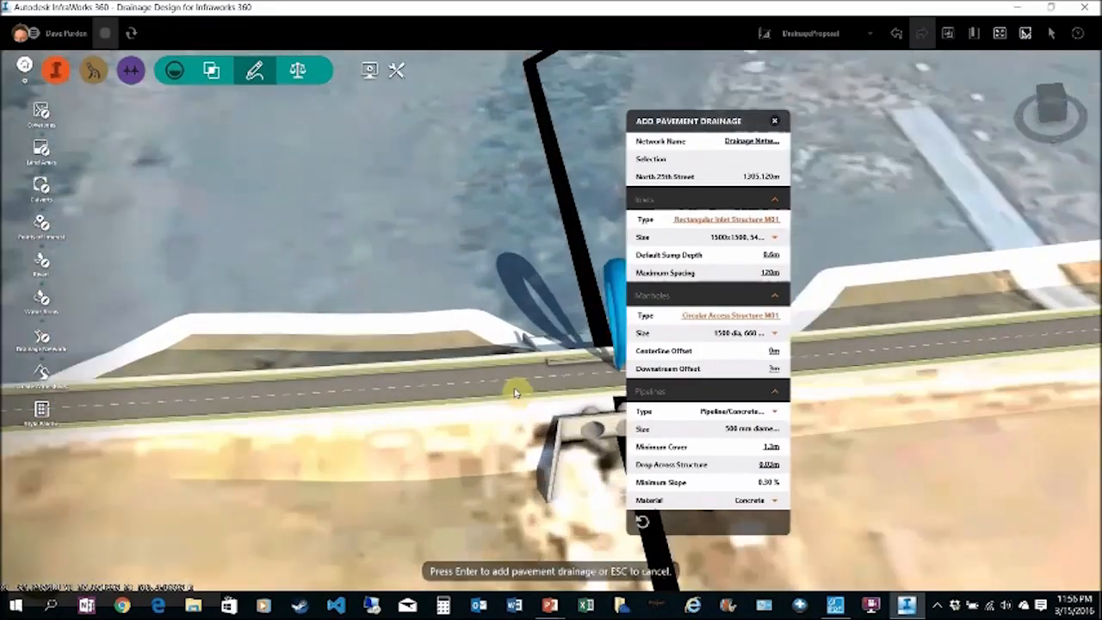
scroll(431, 390, "down", 5)
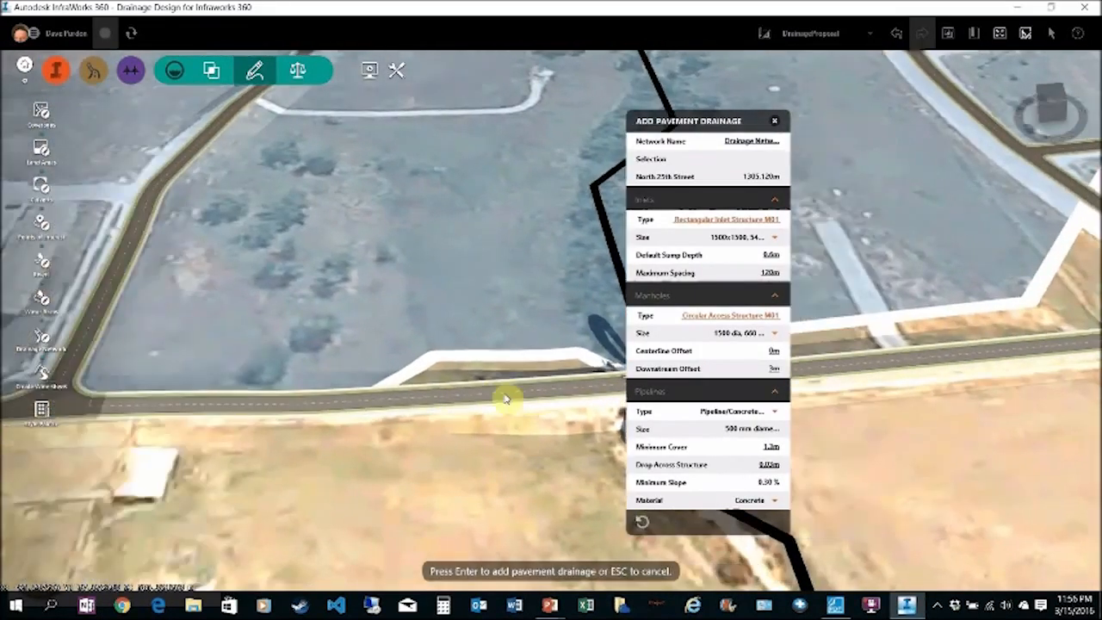
scroll(603, 401, "up", 3)
scroll(375, 356, "up", 3)
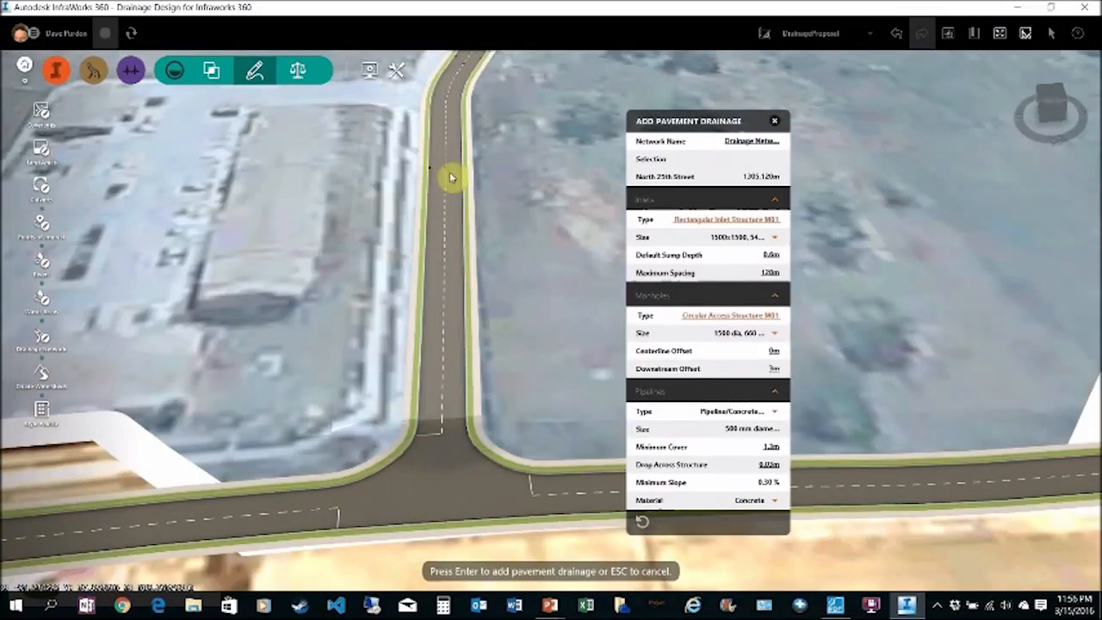
left_click_drag(448, 207, 450, 563)
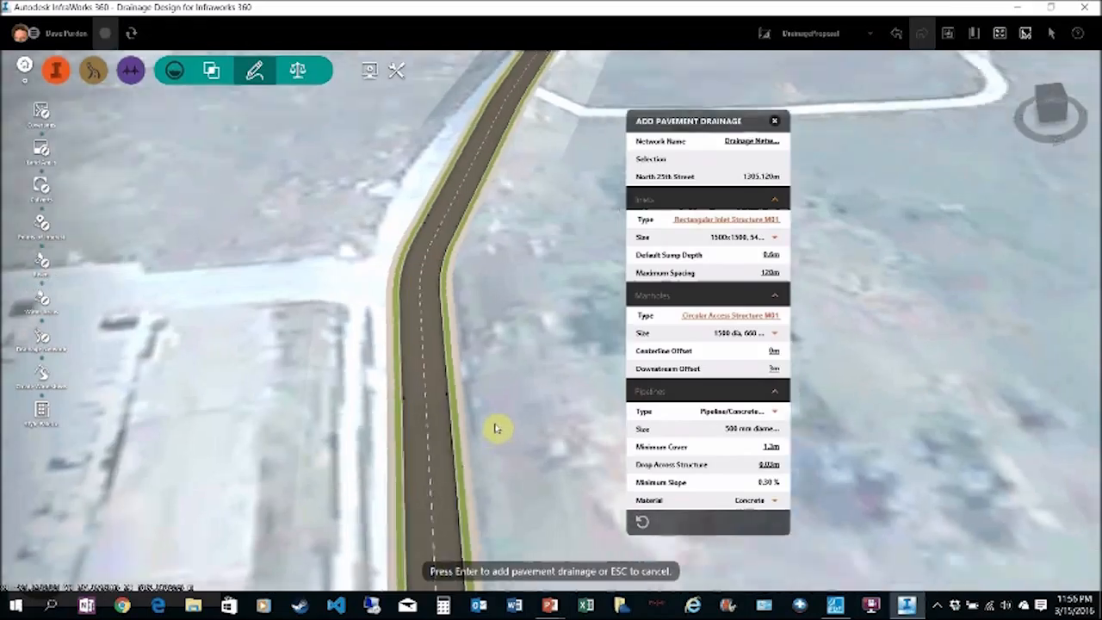
middle_click_drag(495, 428, 508, 335)
scroll(500, 254, "up", 5)
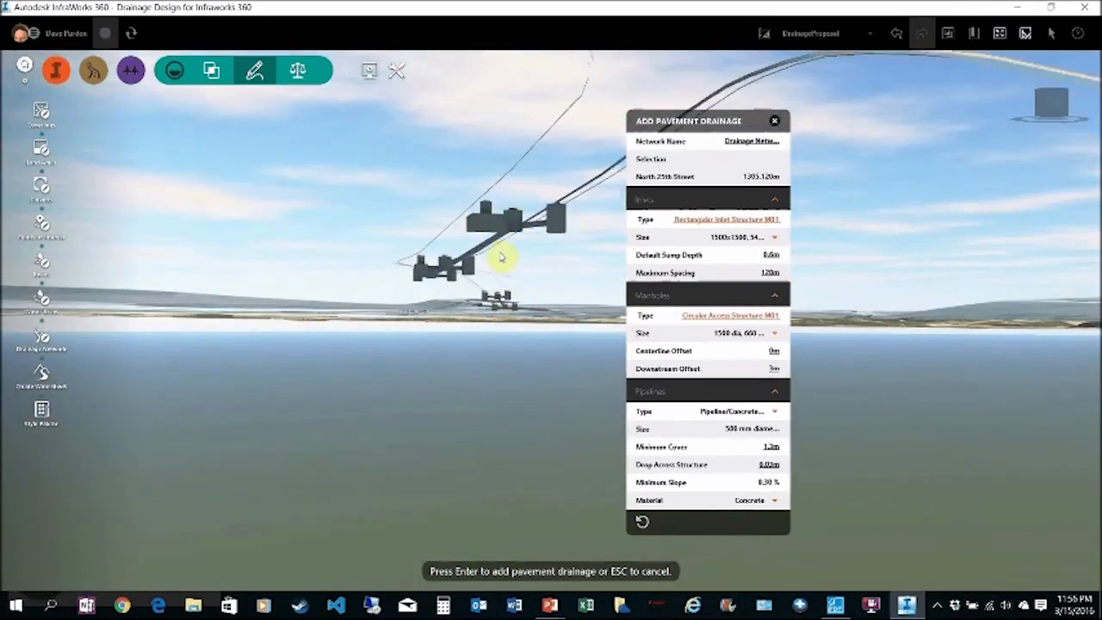
Finish adding pavement drainage to North 25th Street with the current inlet, manhole and pipeline settings.
middle_click_drag(495, 286, 496, 303)
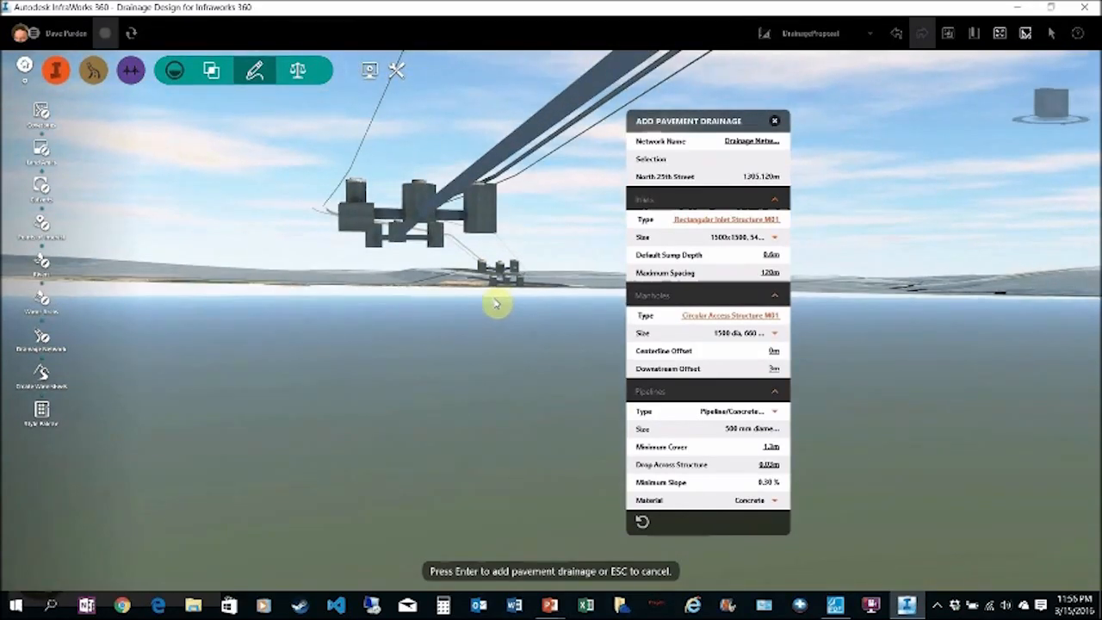
key("Return")
scroll(513, 352, "down", 5)
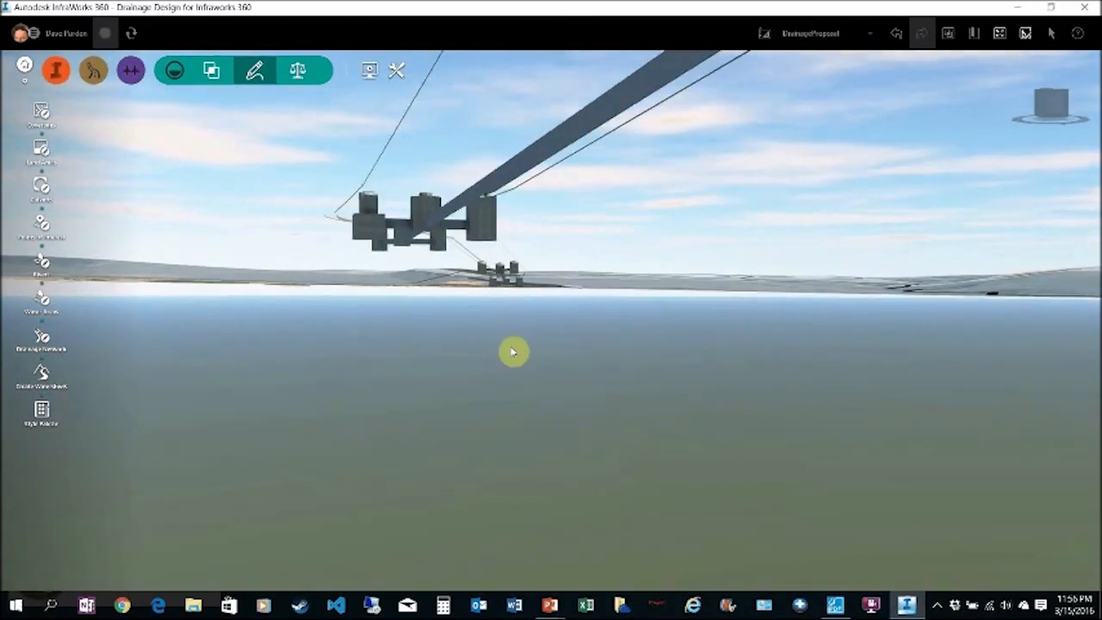
scroll(510, 351, "down", 4)
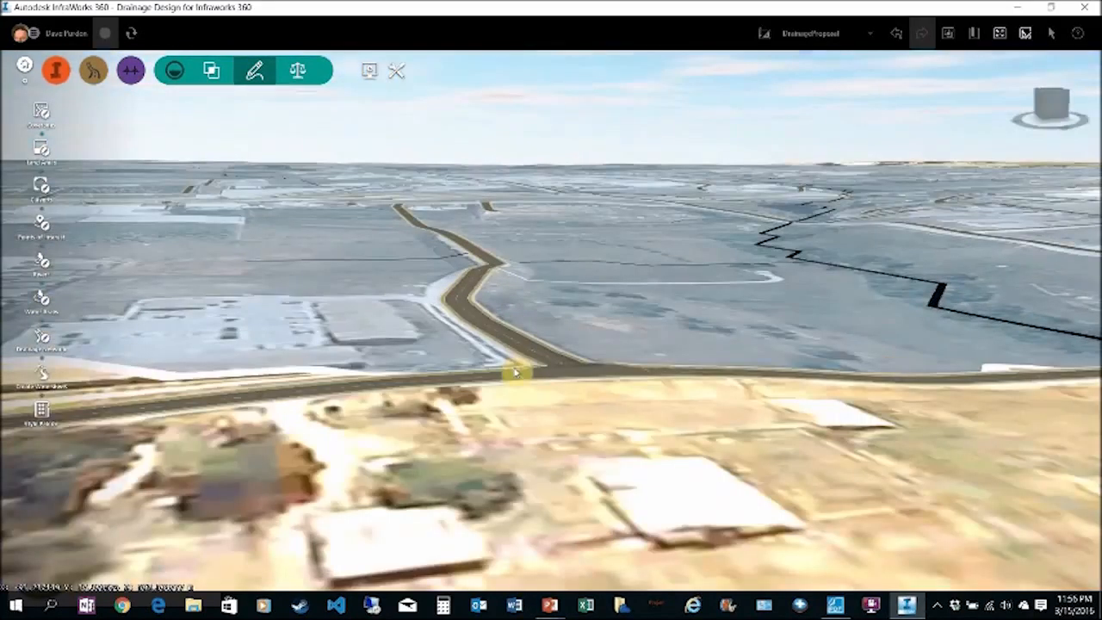
Select the manhole in the middle of the side road and move its properties clear of the roadway.
scroll(512, 395, "up", 4)
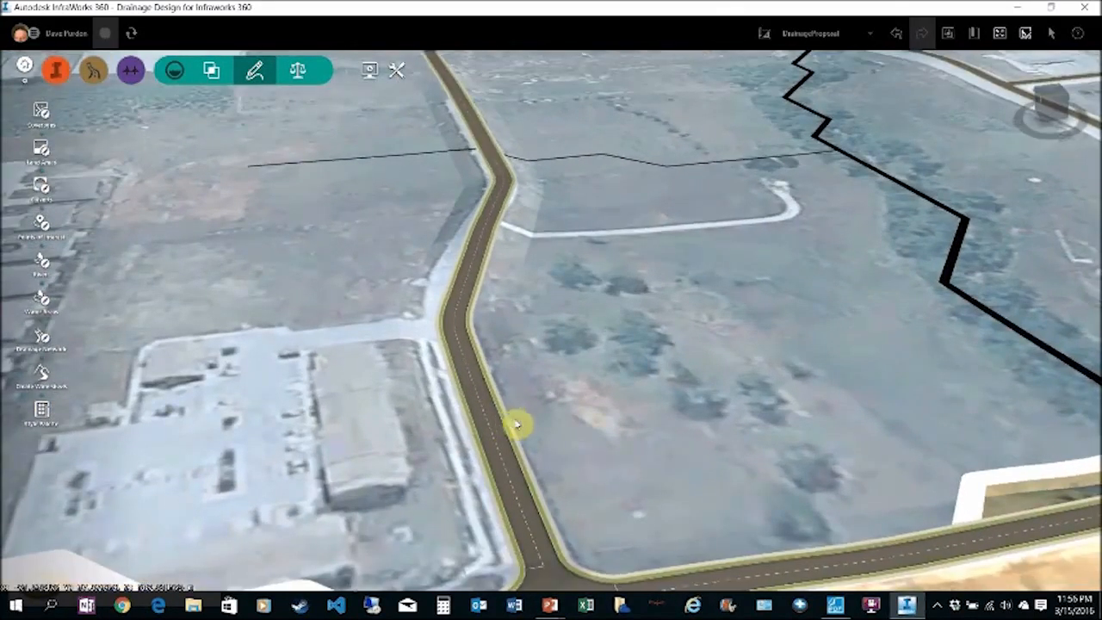
scroll(517, 423, "up", 2)
scroll(511, 385, "down", 3)
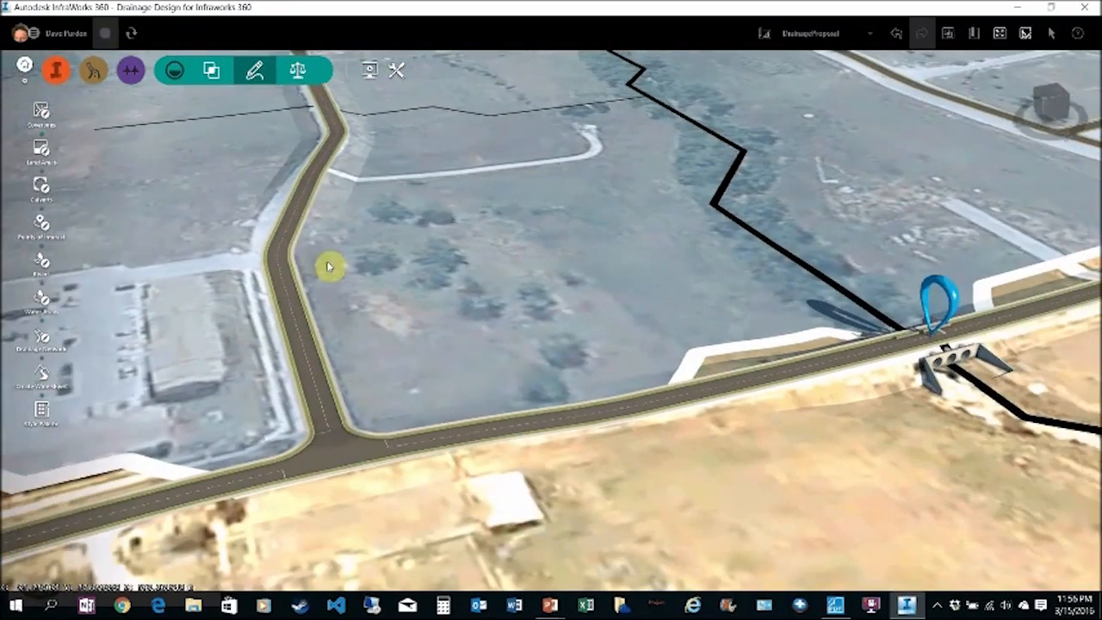
scroll(532, 424, "up", 3)
scroll(465, 293, "up", 5)
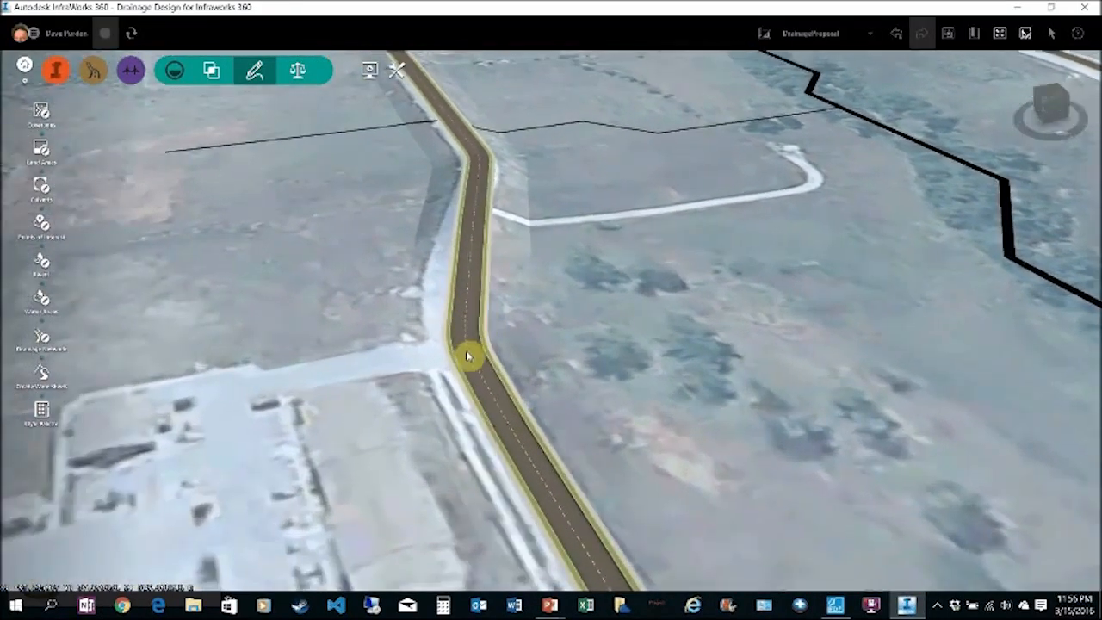
scroll(486, 305, "up", 4)
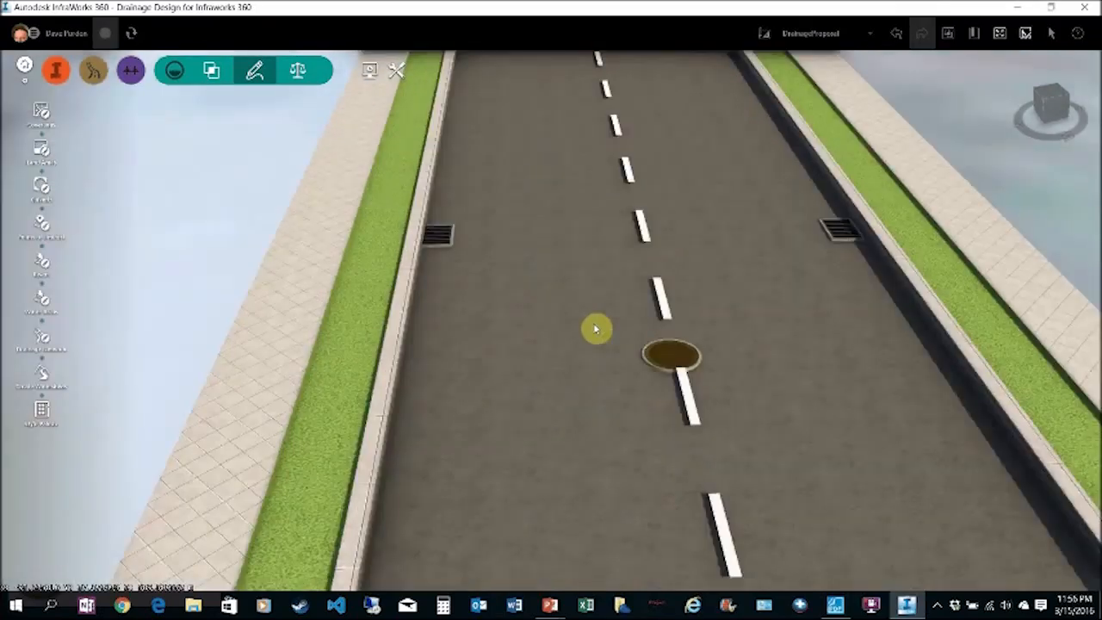
left_click(669, 370)
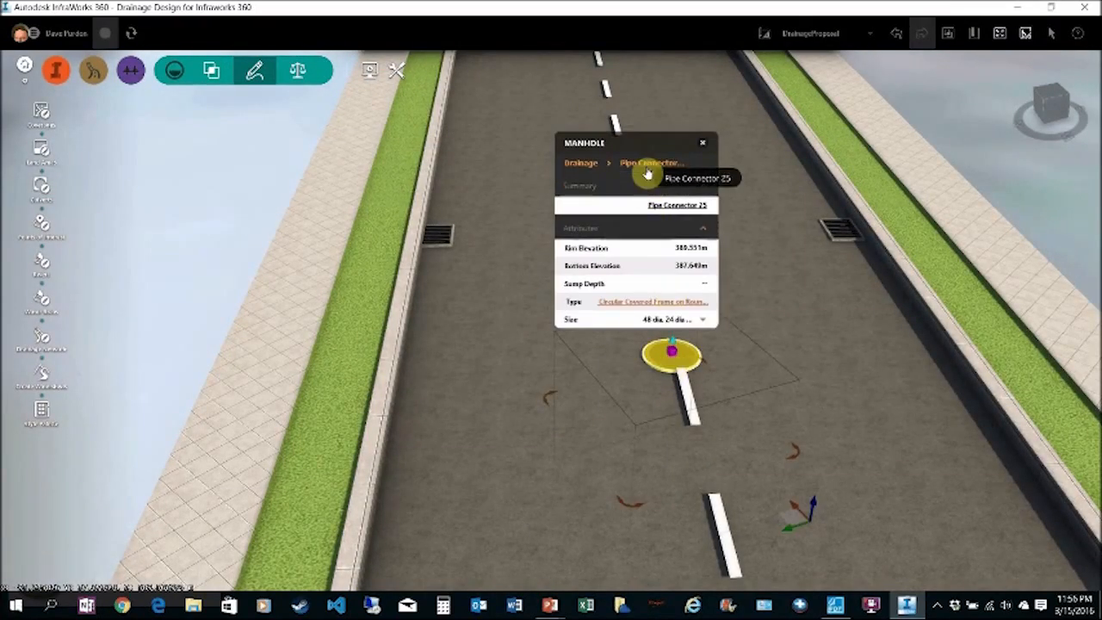
left_click_drag(625, 147, 311, 148)
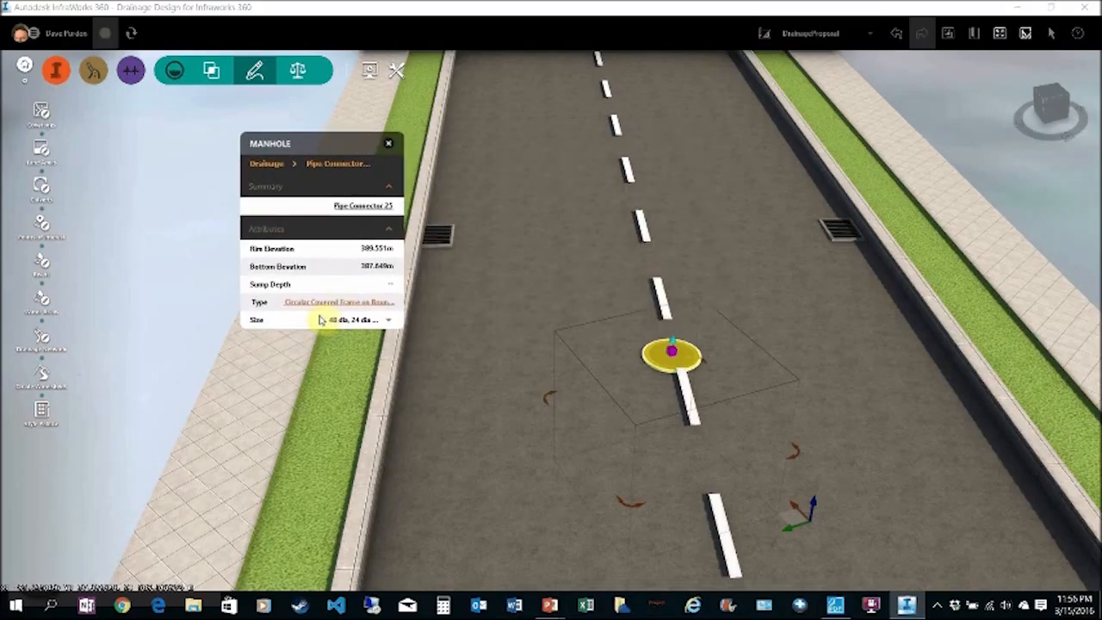
Browse the component types available for the manhole and close the list without replacing the structure.
left_click(424, 302)
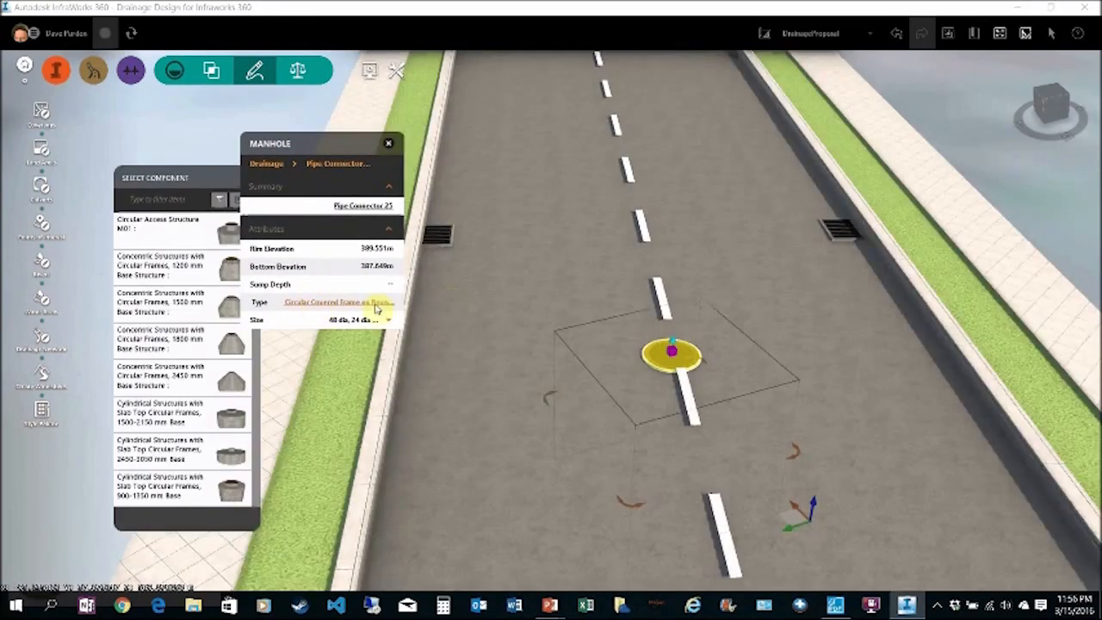
scroll(168, 320, "down", 5)
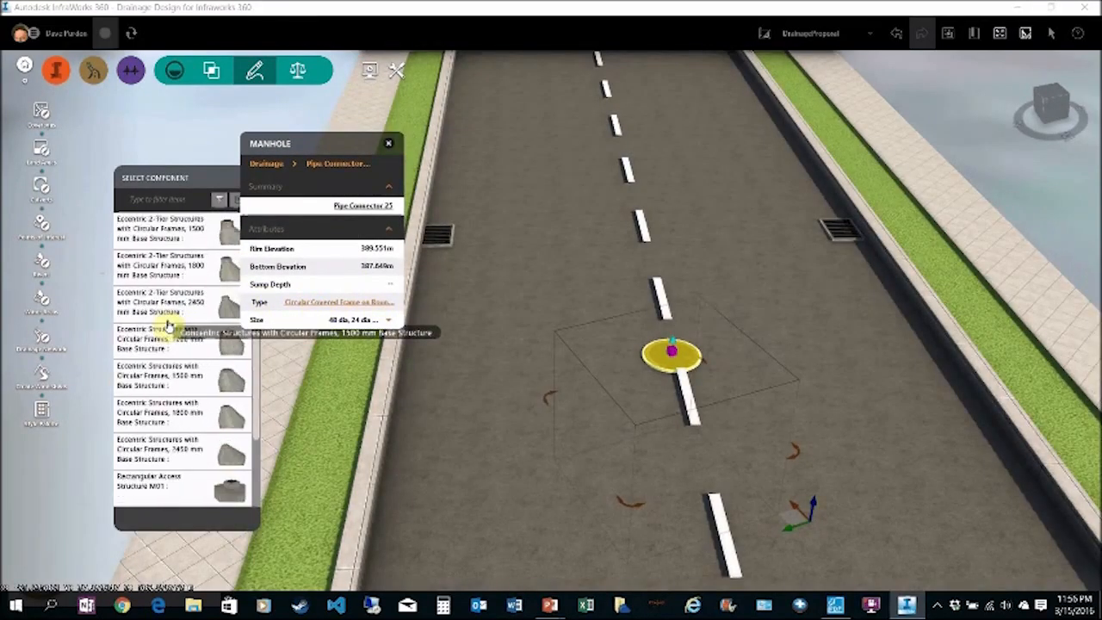
scroll(168, 326, "down", 4)
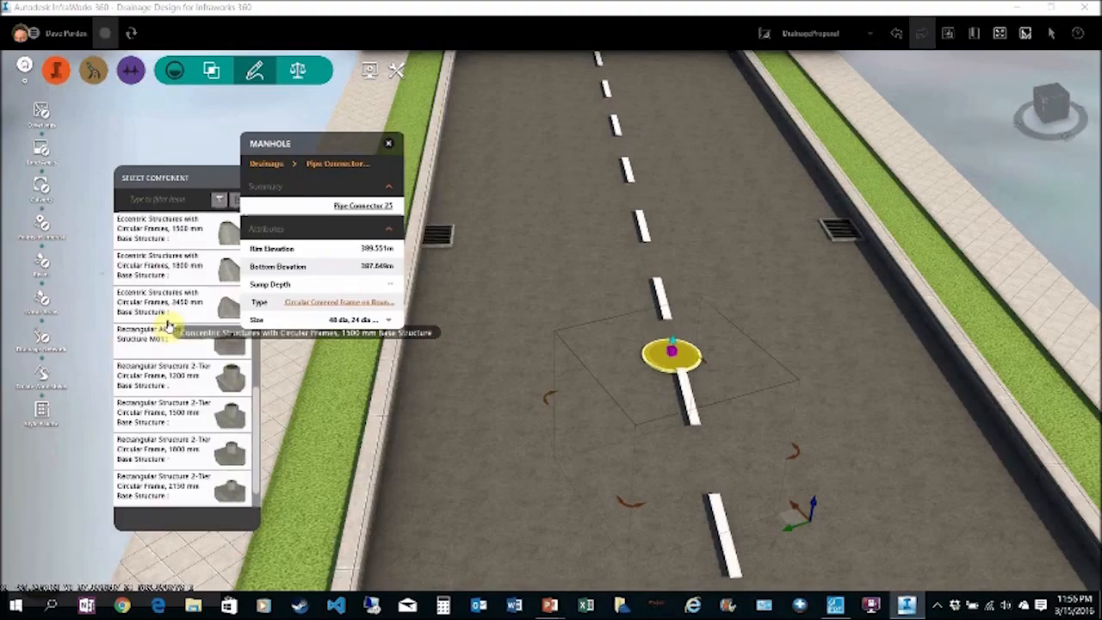
left_click_drag(171, 176, 152, 172)
left_click(189, 165)
From below ground, select the inlet beside the manhole, browse its component types and close the list without choosing one.
middle_click_drag(528, 382, 622, 297)
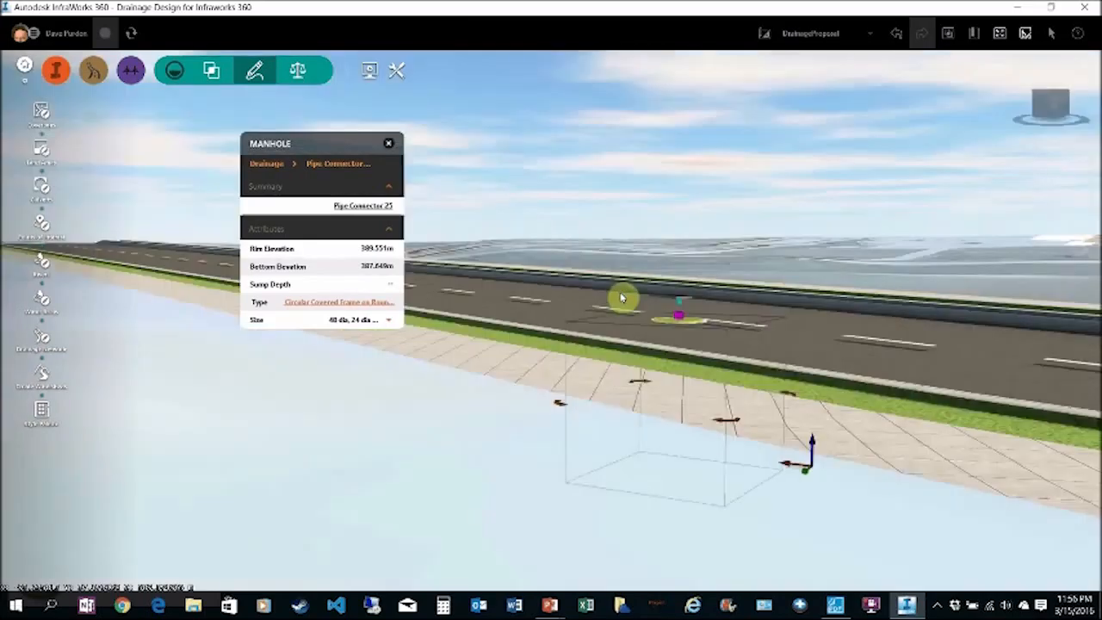
left_click_drag(622, 298, 625, 293)
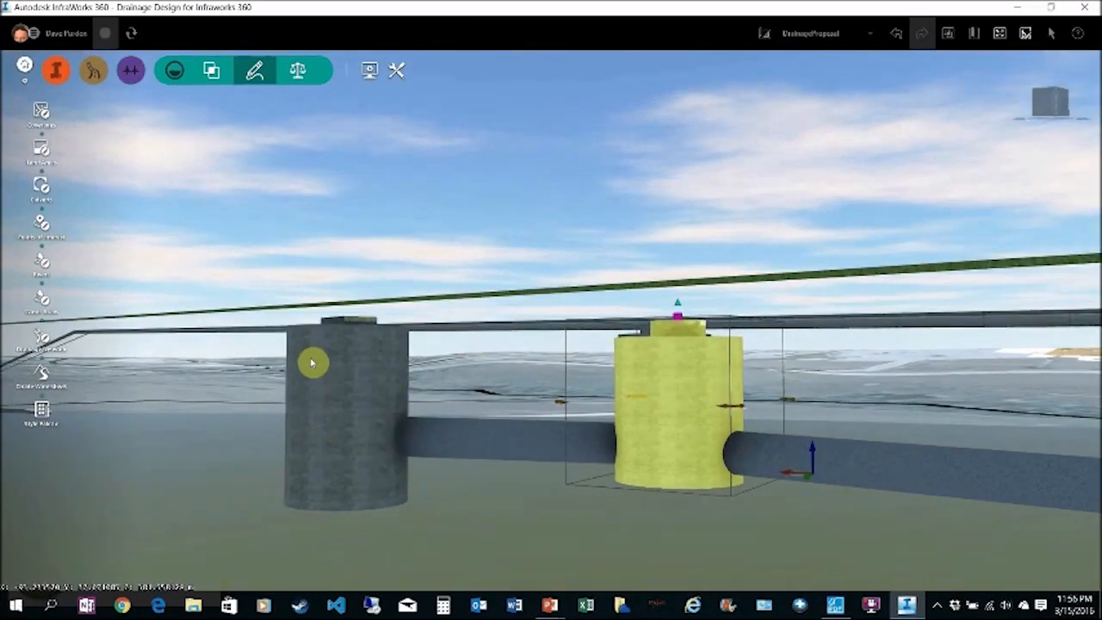
left_click(336, 355)
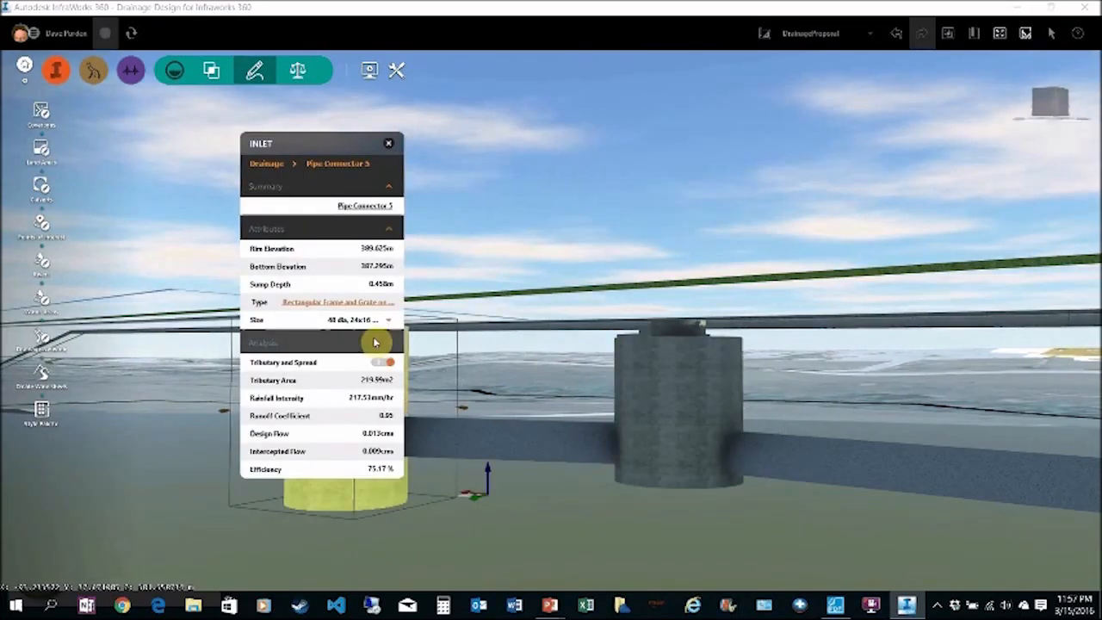
left_click(320, 303)
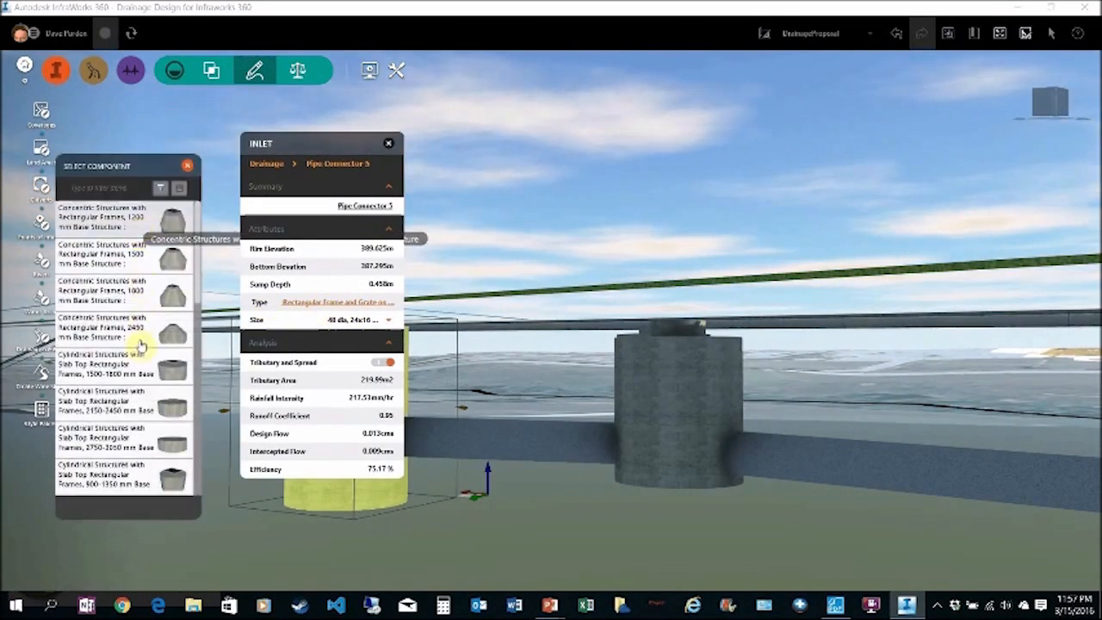
left_click(187, 170)
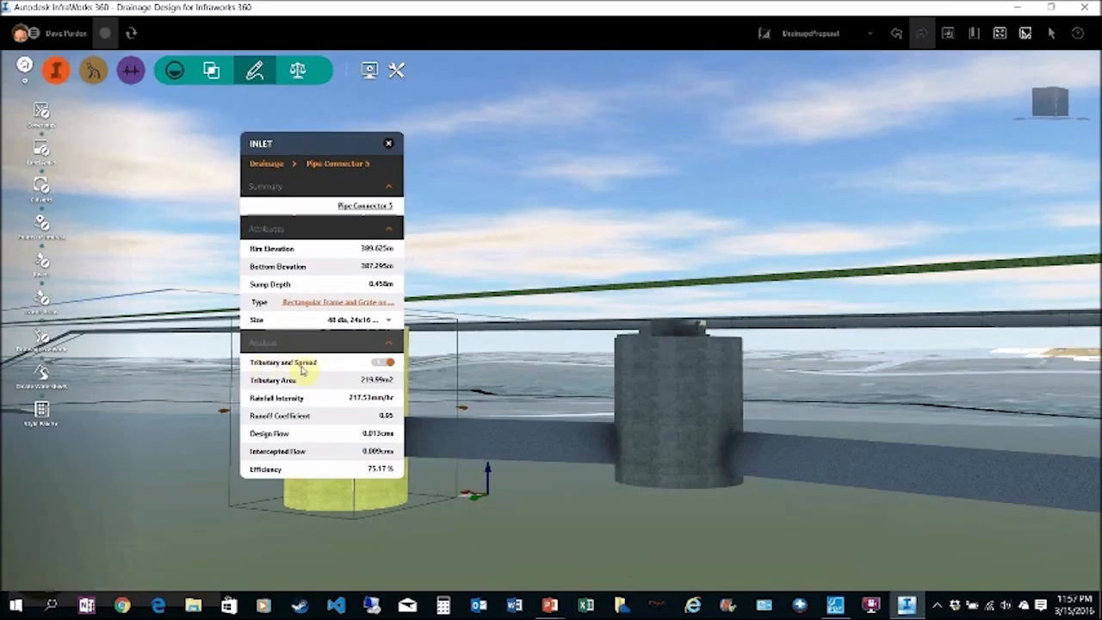
Start inspecting the drainage network's performance and select the manhole beside the inlet as the first pipe connector.
scroll(536, 448, "down", 3)
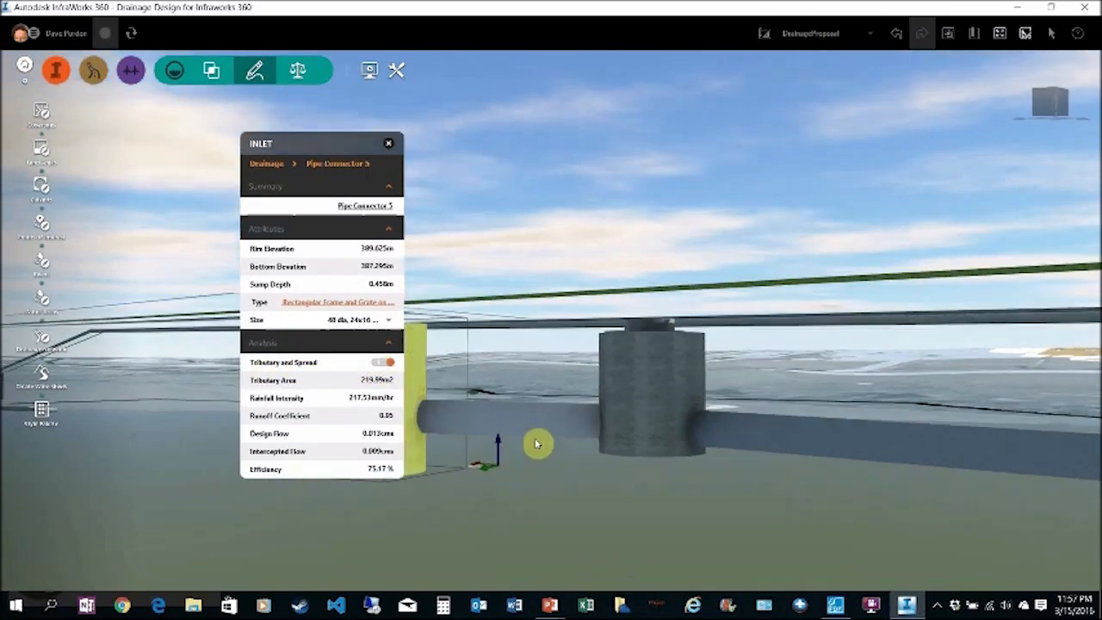
scroll(546, 452, "down", 2)
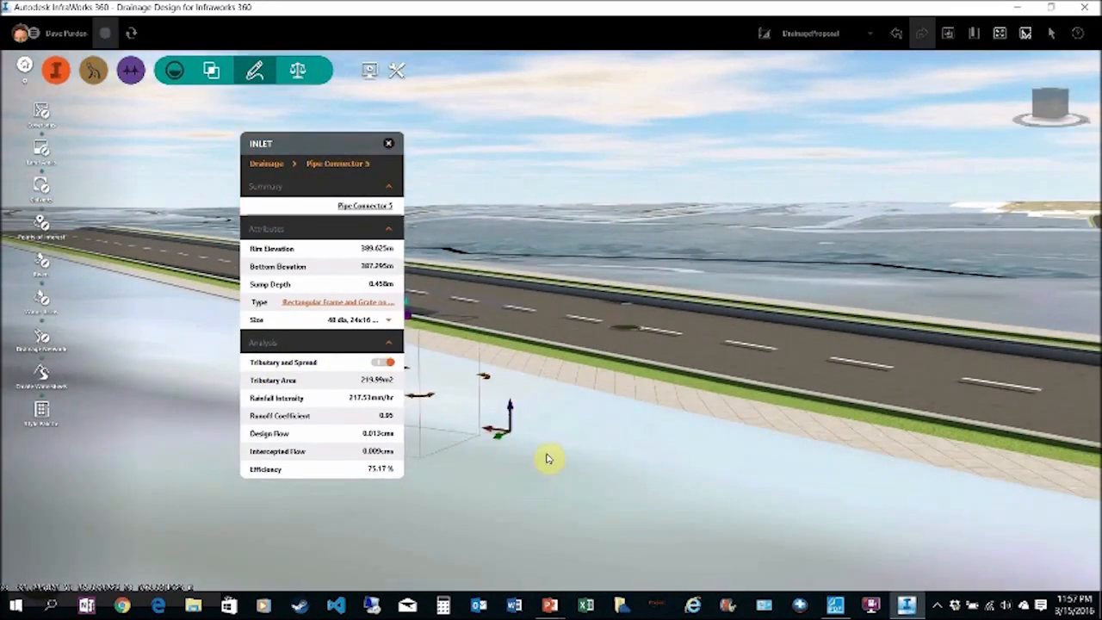
scroll(548, 443, "up", 5)
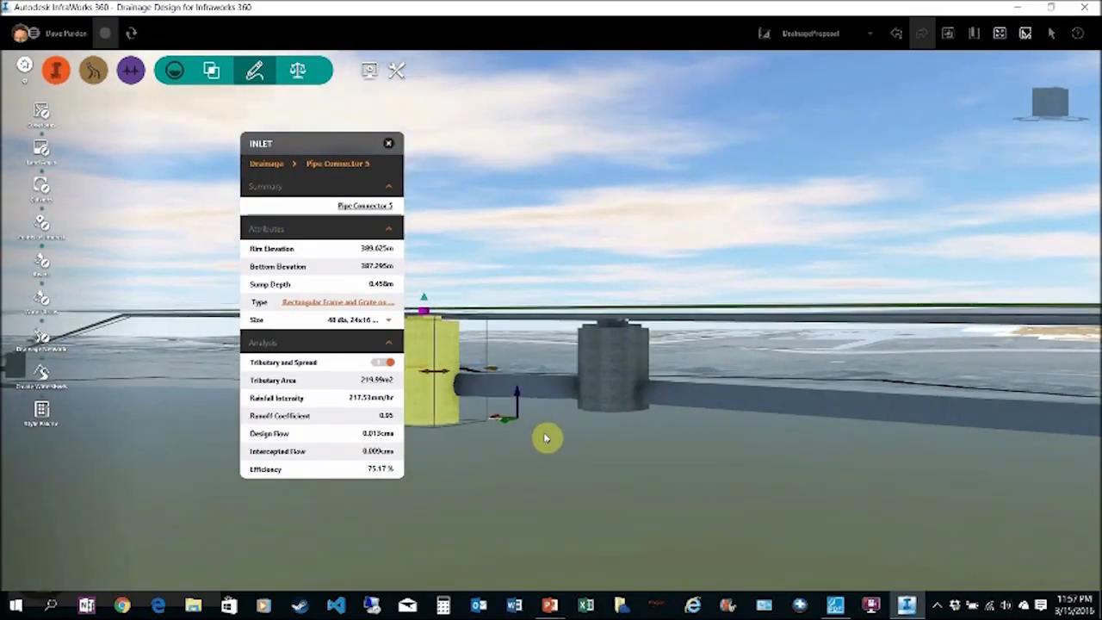
scroll(546, 440, "down", 1)
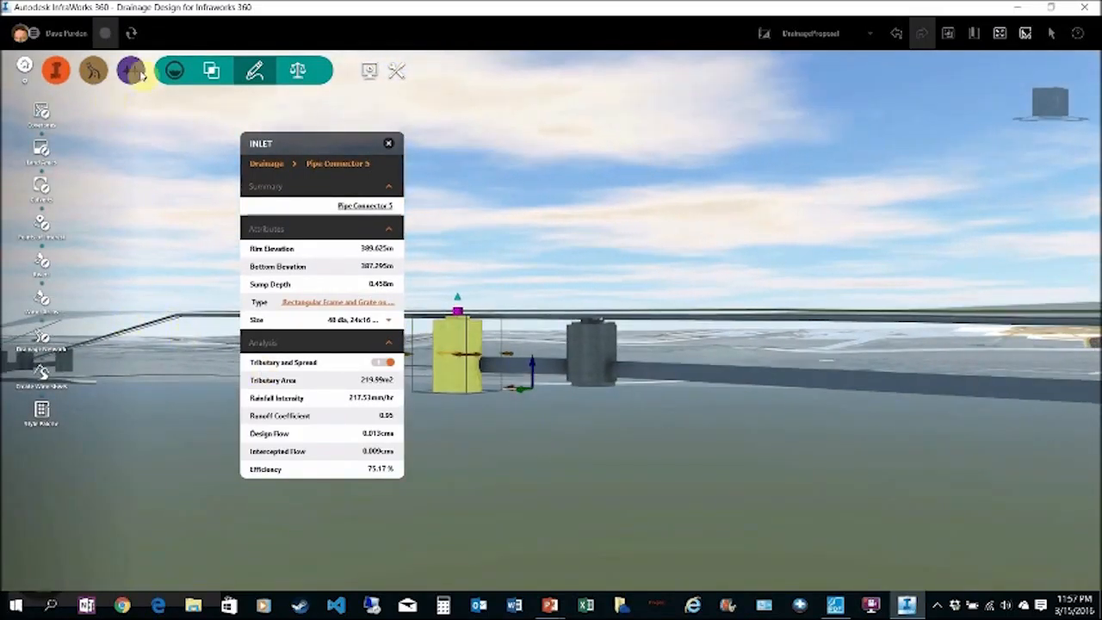
left_click(297, 73)
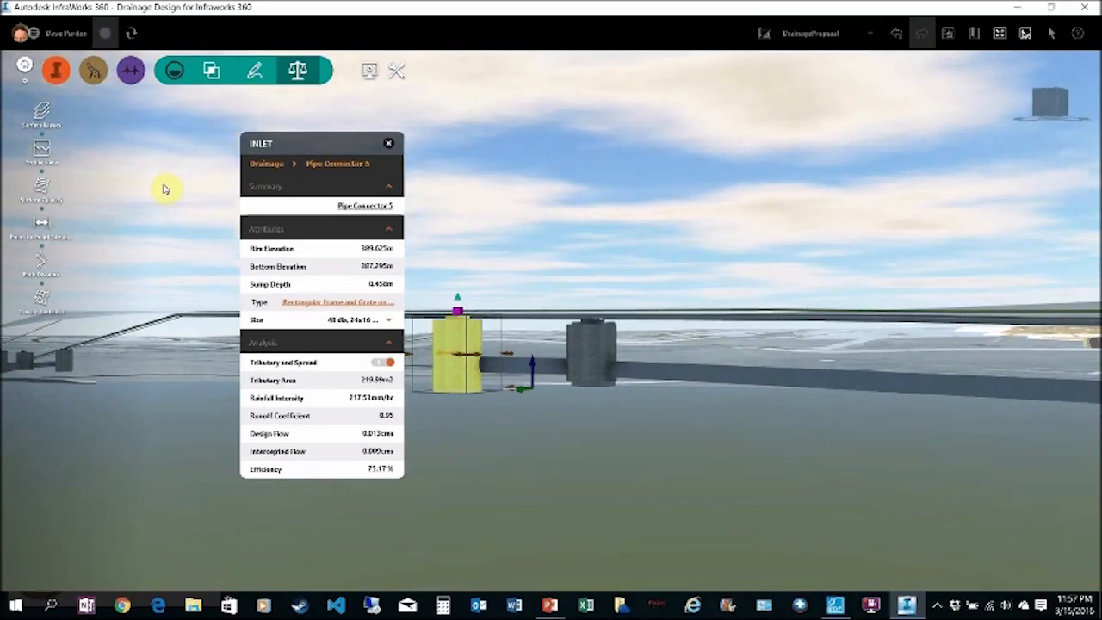
left_click(211, 70)
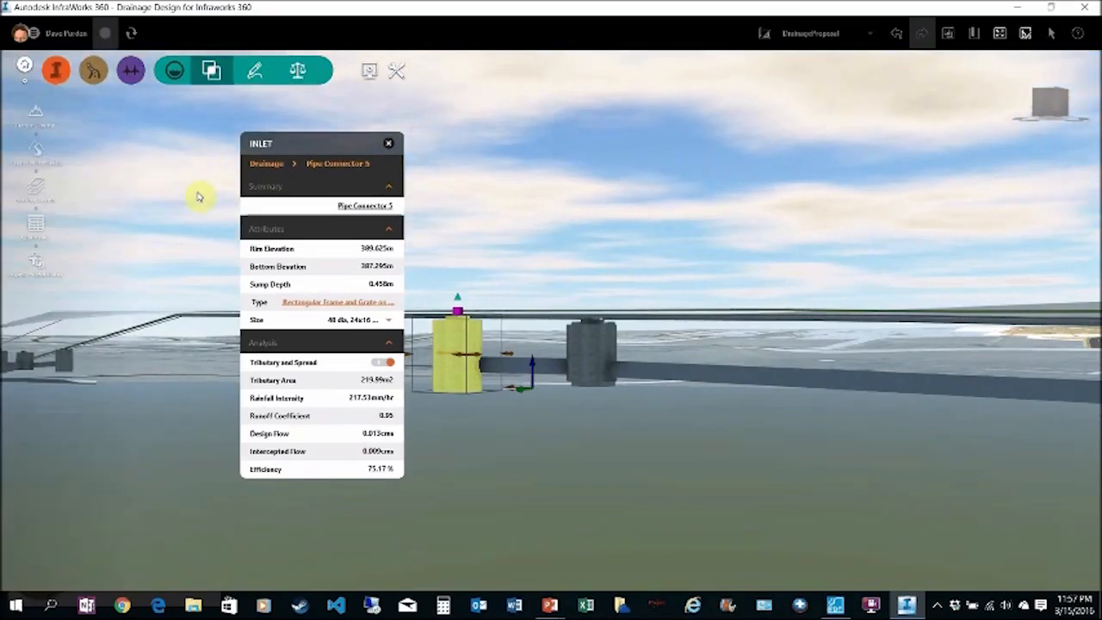
left_click(41, 267)
scroll(597, 414, "down", 3)
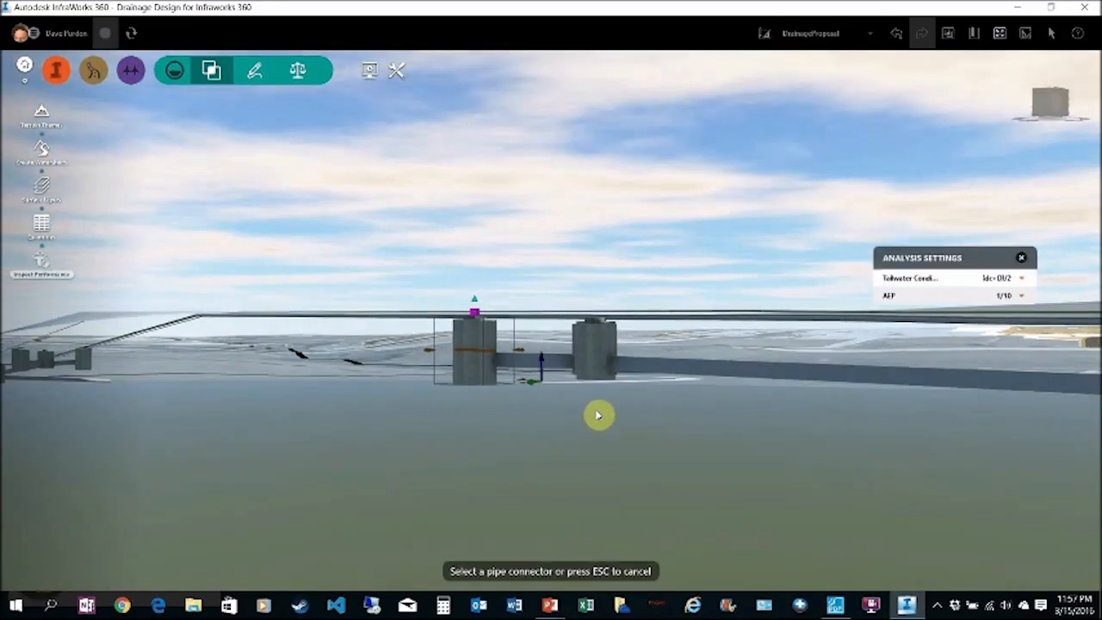
right_click_drag(566, 411, 435, 409)
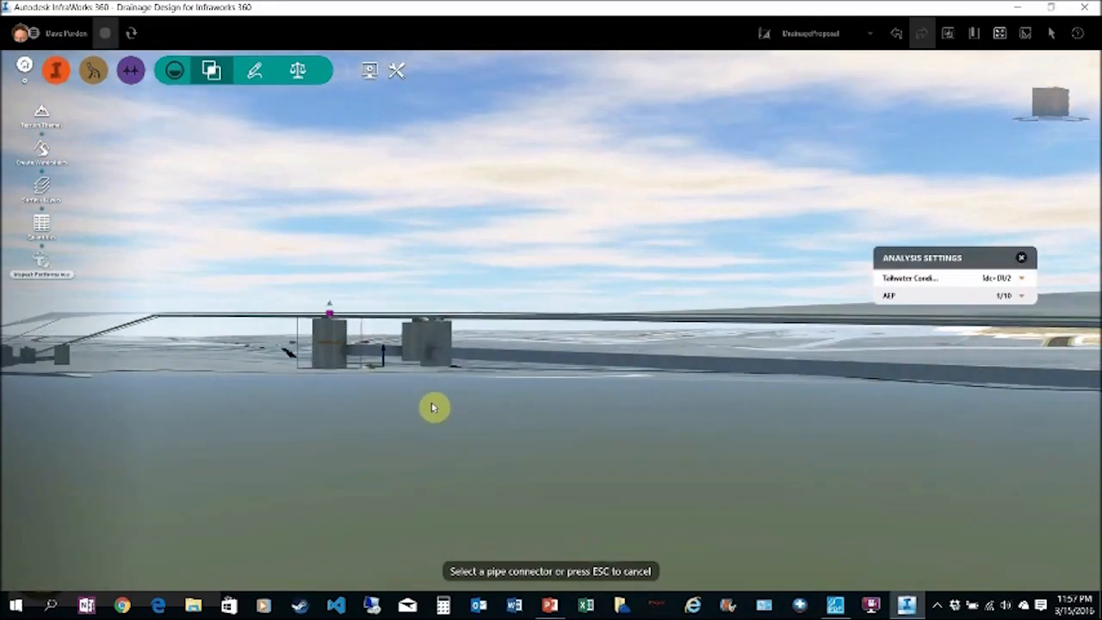
left_click(417, 338)
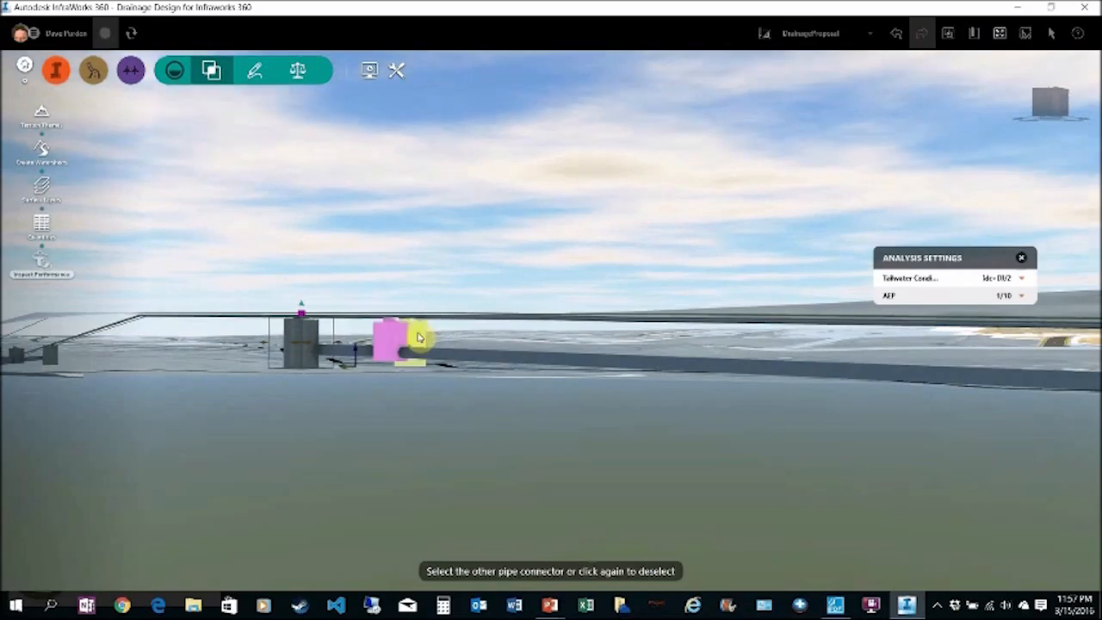
Select the manhole at the far end of the pipe run as the second pipe connector and analyze the pipe network.
scroll(563, 427, "down", 1)
scroll(563, 428, "down", 1)
right_click_drag(597, 422, 291, 370)
left_click(735, 346)
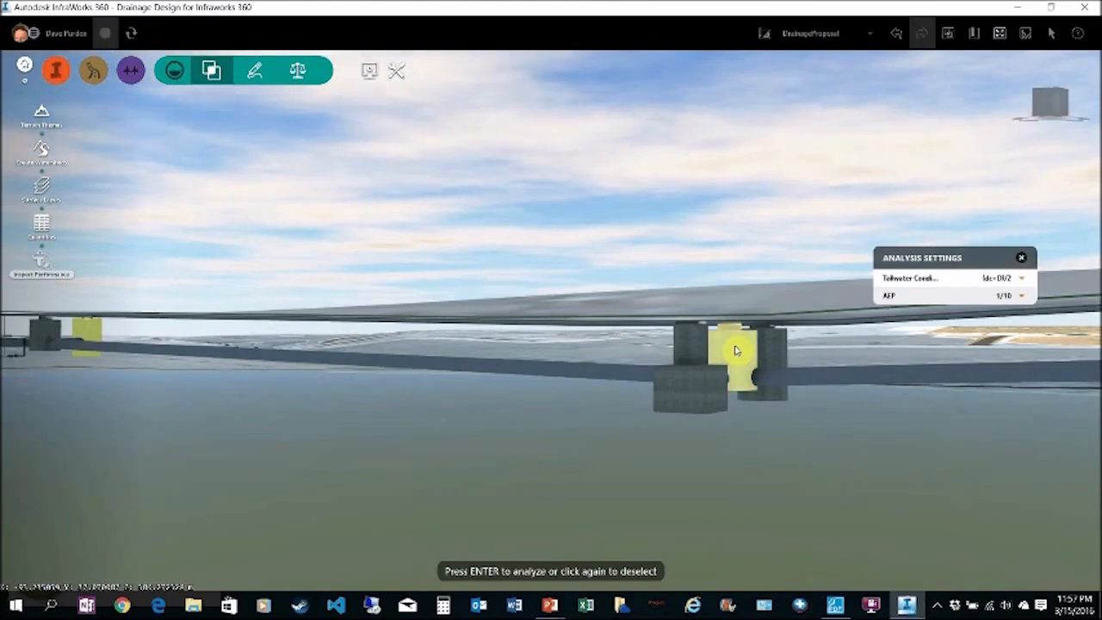
key("Return")
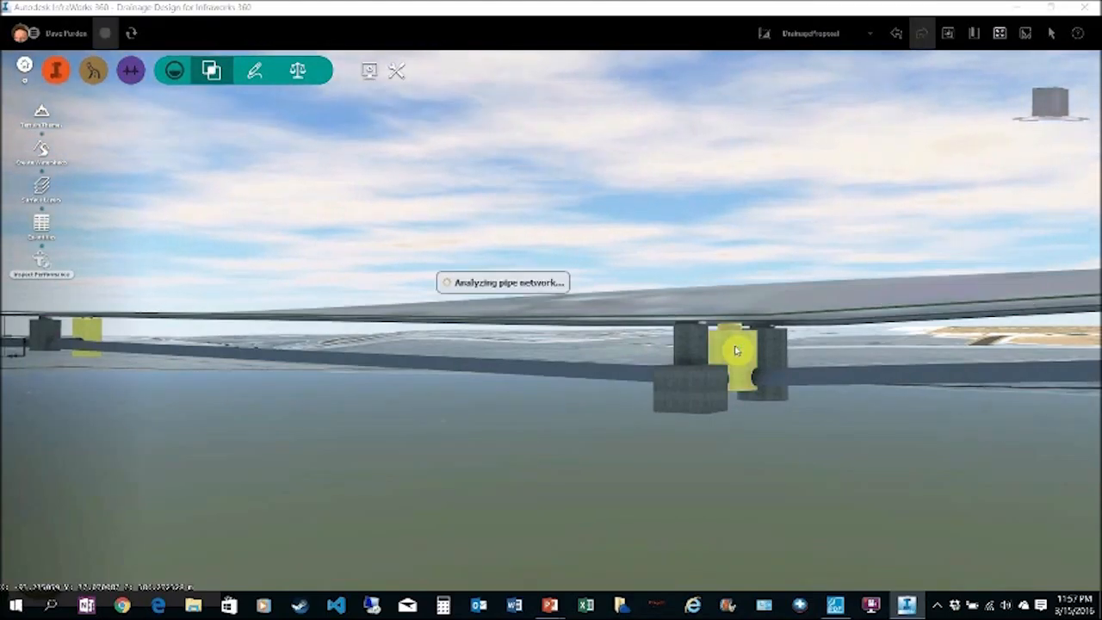
Examine the energy grade line, hydraulic grade line and pipe obvert along the analyzed run, and quit the performance inspection.
left_click_drag(460, 423, 467, 446)
mouse_move(574, 449)
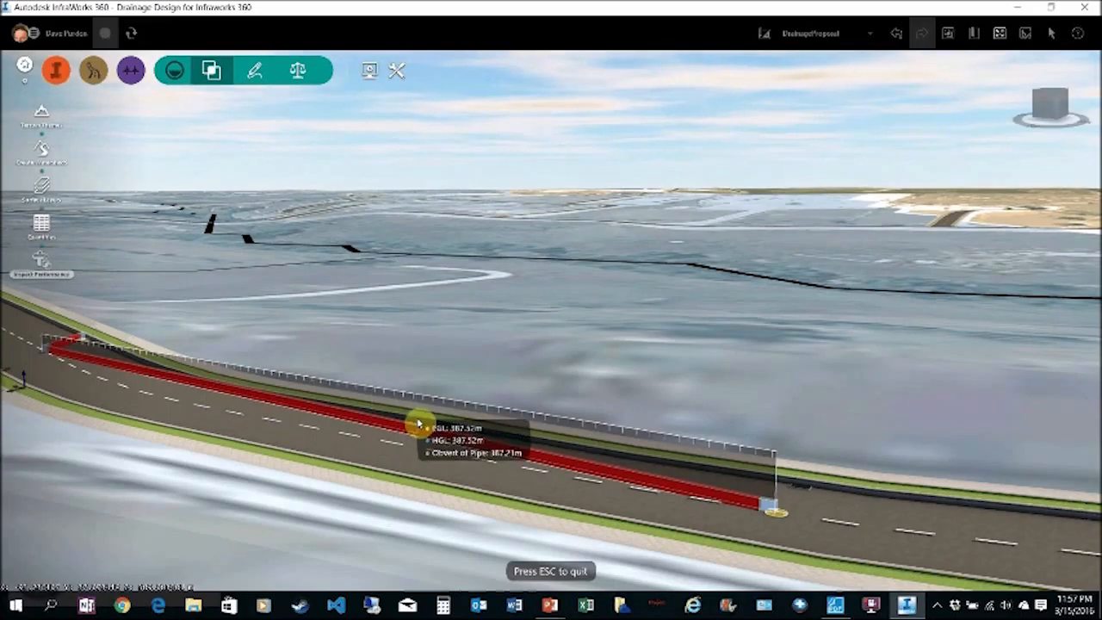
key("Escape")
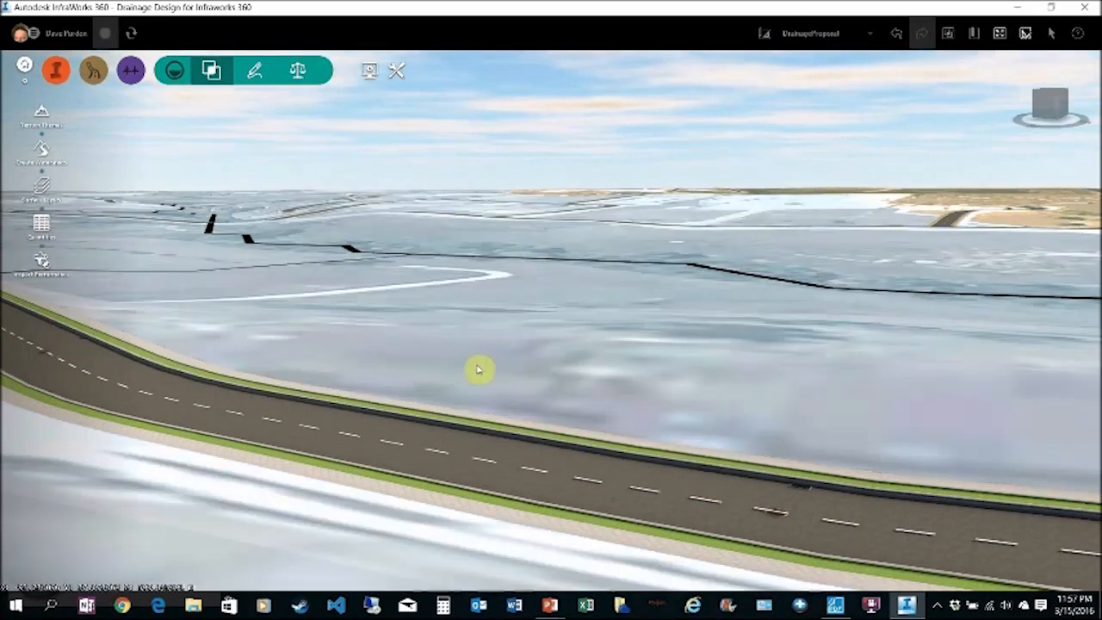
left_click_drag(479, 371, 465, 394)
scroll(465, 393, "down", 3)
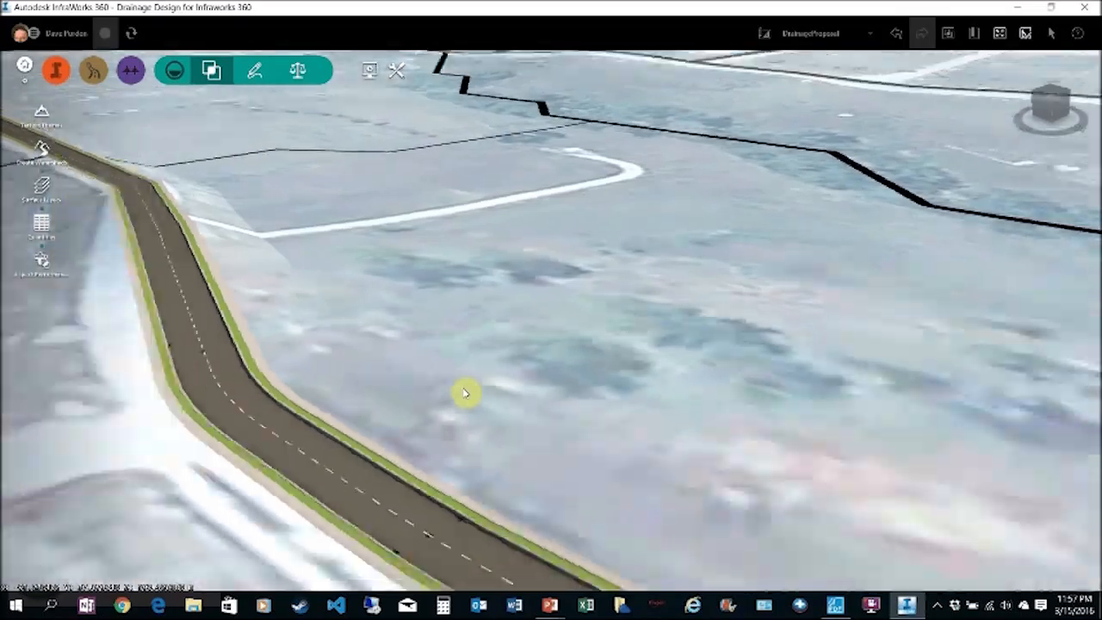
scroll(465, 394, "down", 5)
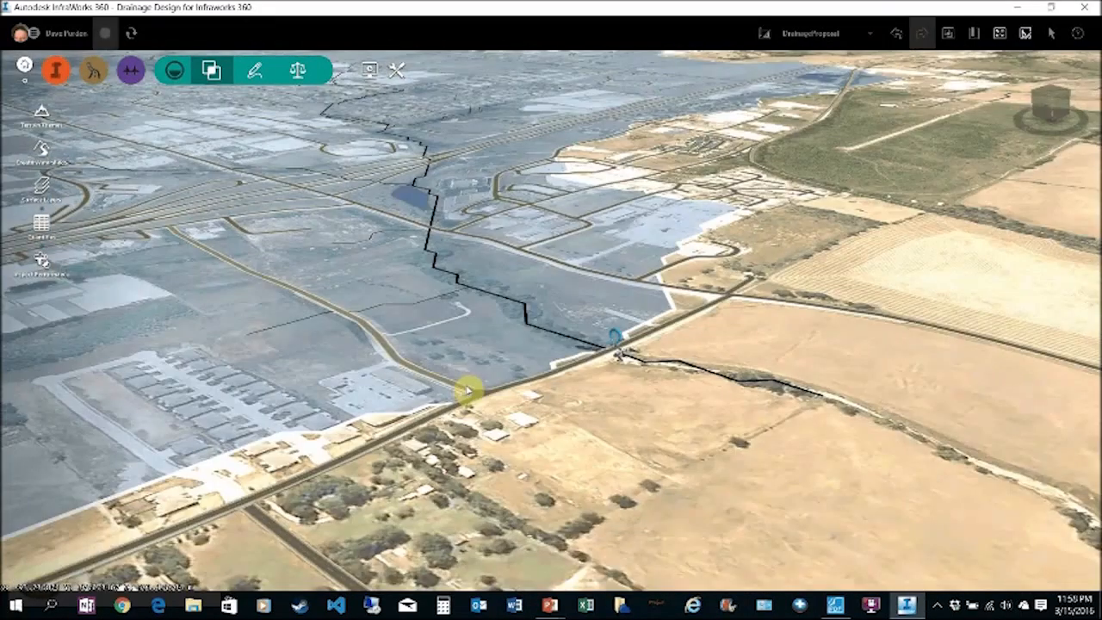
scroll(466, 392, "down", 2)
left_click_drag(512, 414, 662, 445)
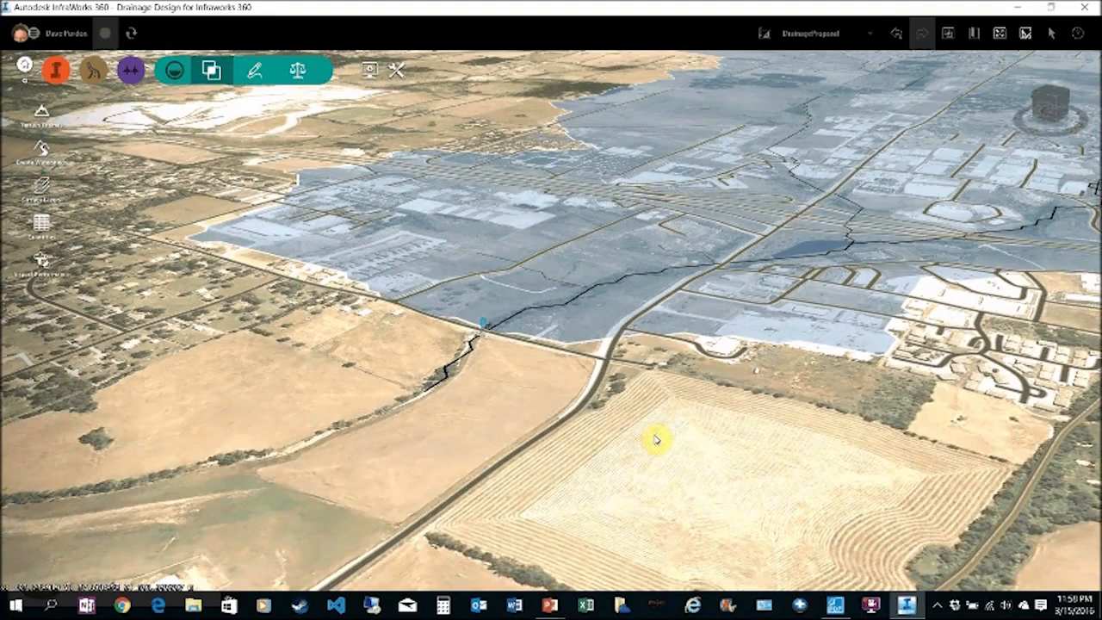
Leave the drainage model for the model list and download the Galway2016v2 cloud model to the proposed local folder.
left_click(24, 65)
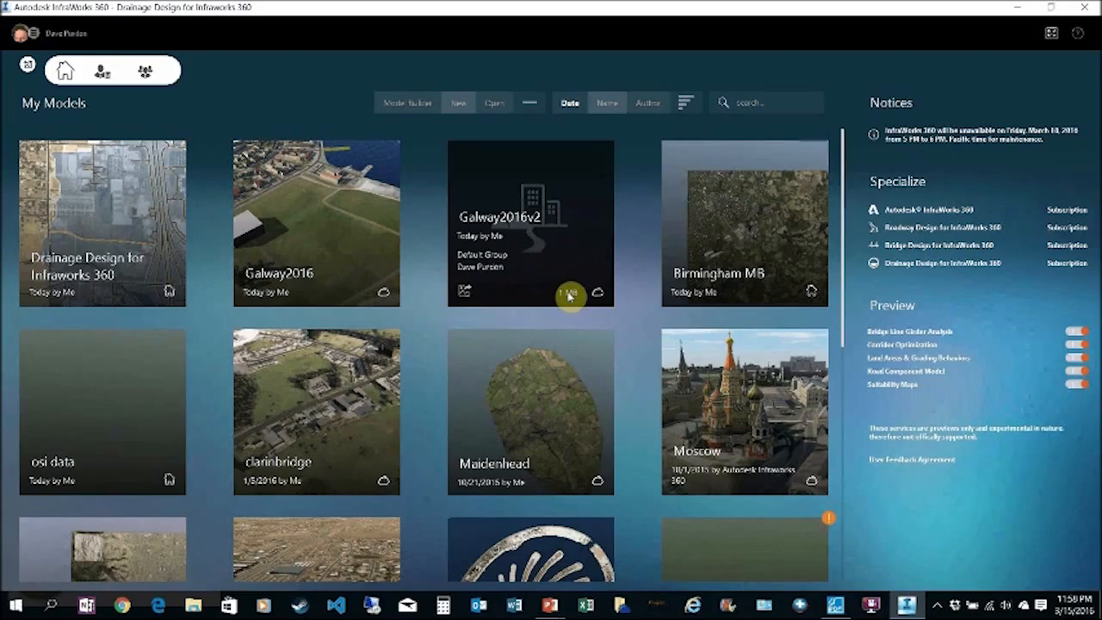
left_click(537, 241)
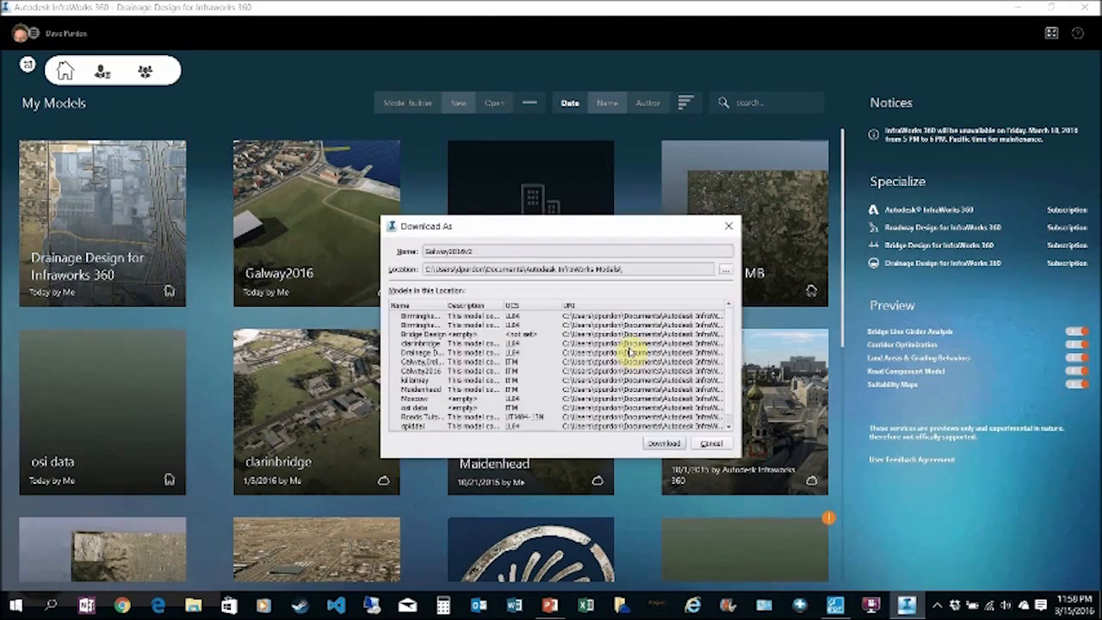
left_click(663, 443)
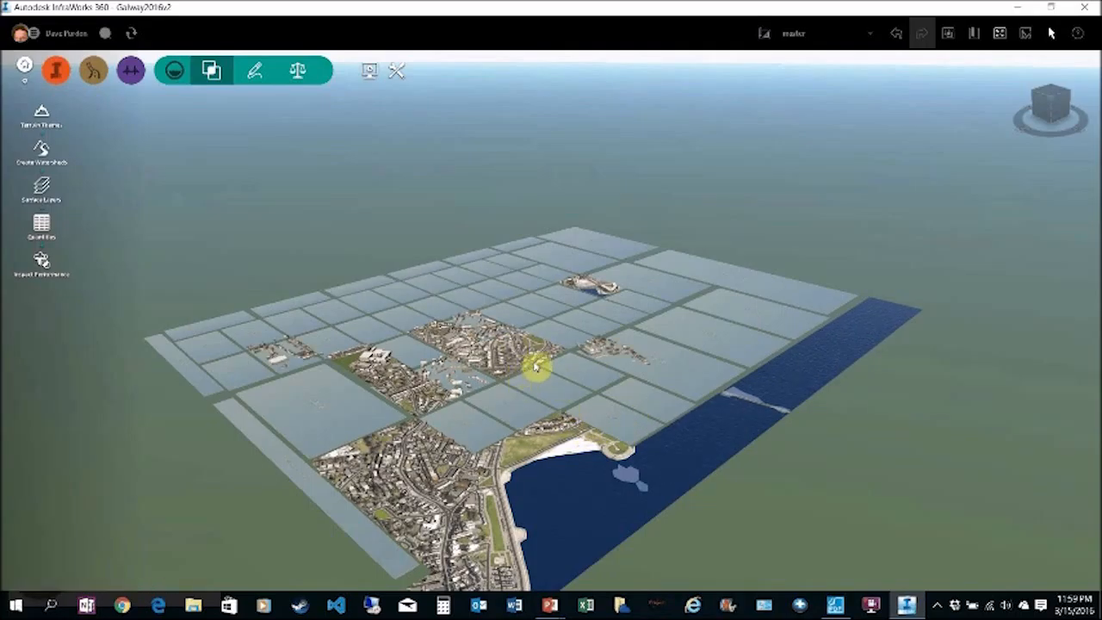
Examine the Galway city model from above and inspect the waterfront playing fields beside the harbour up close.
left_click_drag(443, 424, 551, 451)
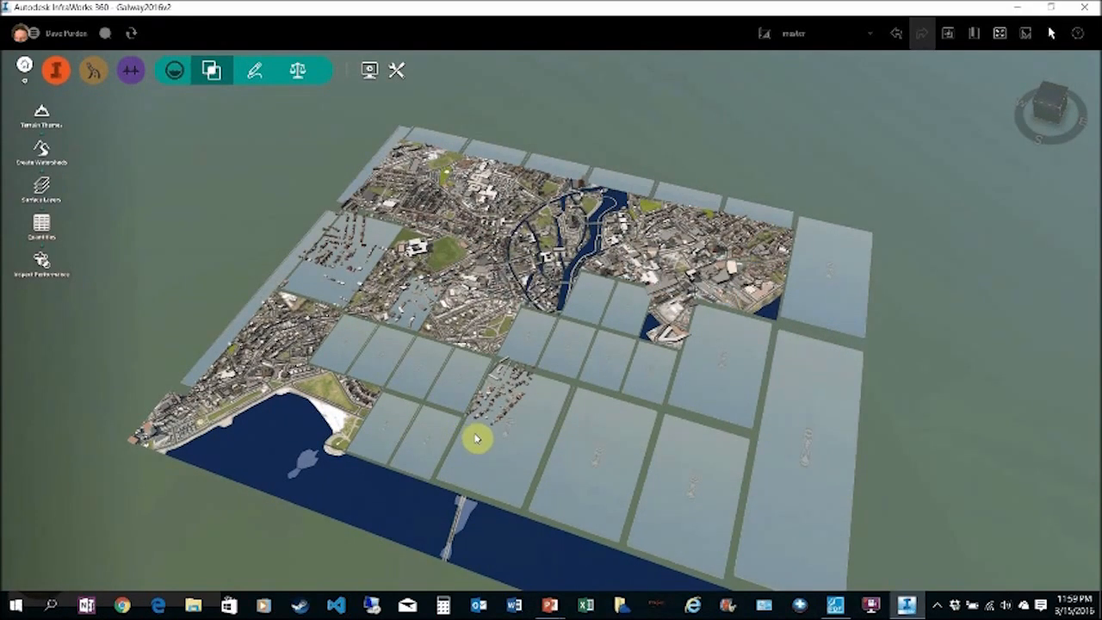
scroll(478, 440, "up", 1)
scroll(478, 440, "up", 1)
scroll(478, 438, "up", 3)
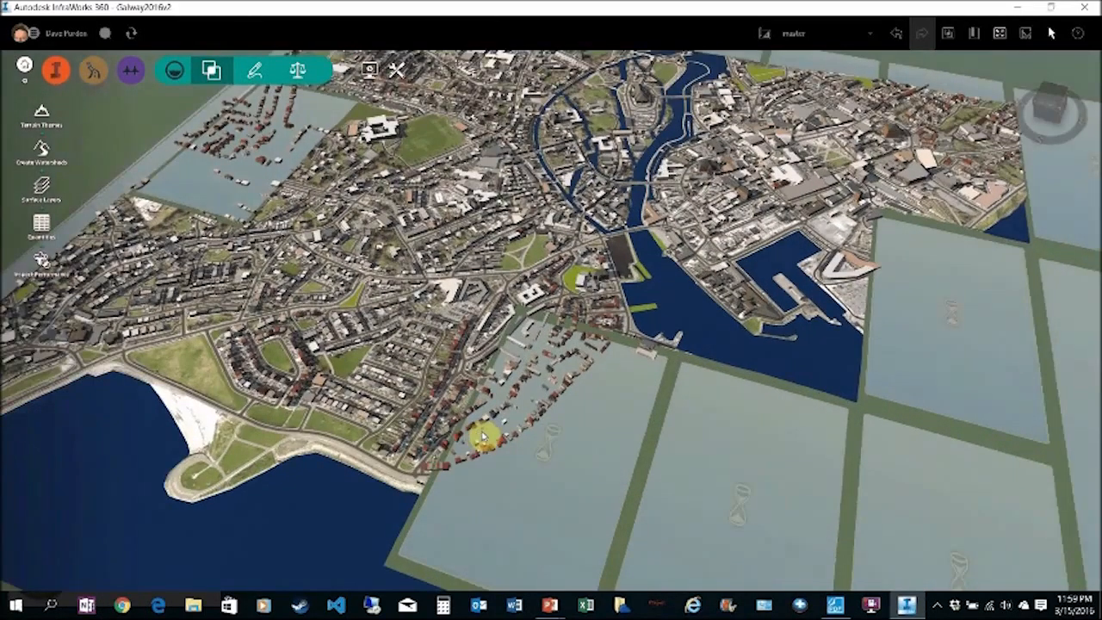
scroll(483, 438, "up", 2)
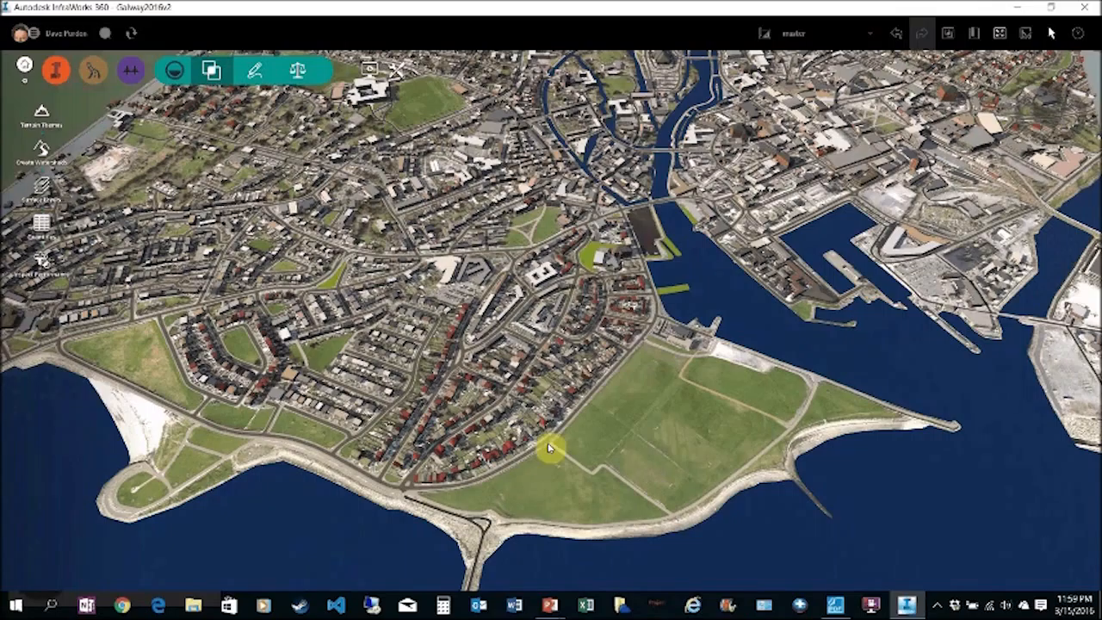
middle_click_drag(580, 386, 527, 342)
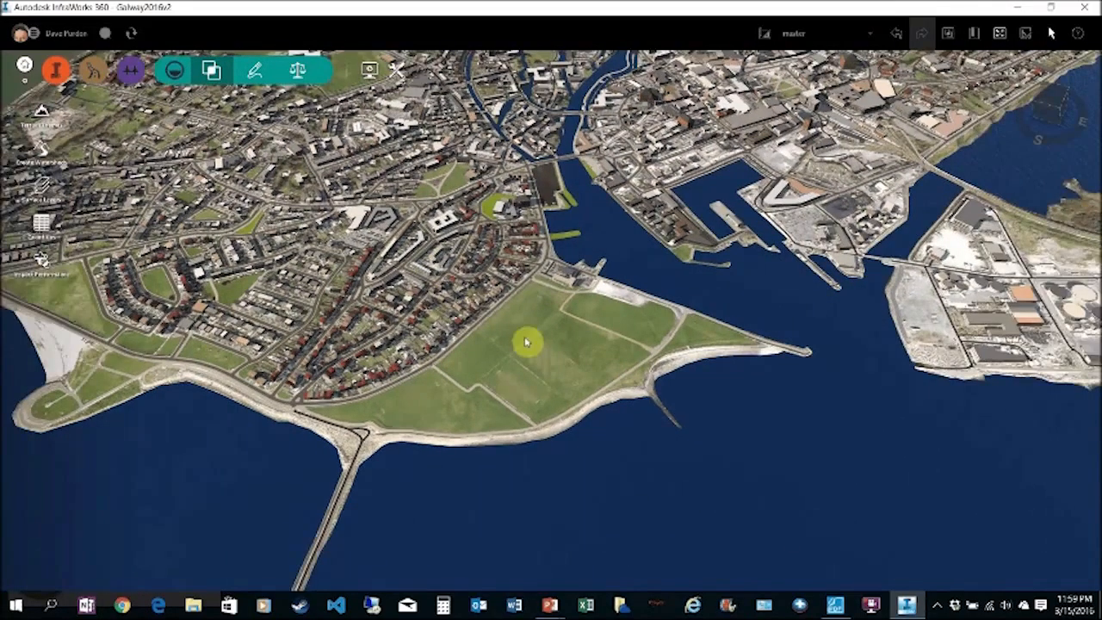
scroll(581, 378, "up", 1)
scroll(582, 379, "up", 5)
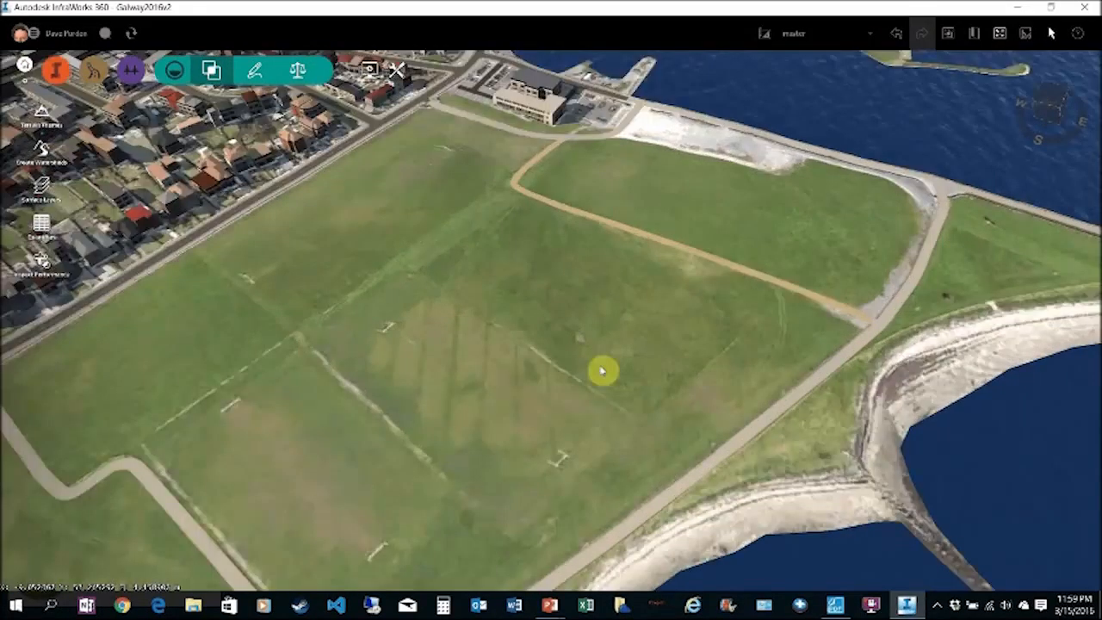
scroll(682, 311, "down", 2)
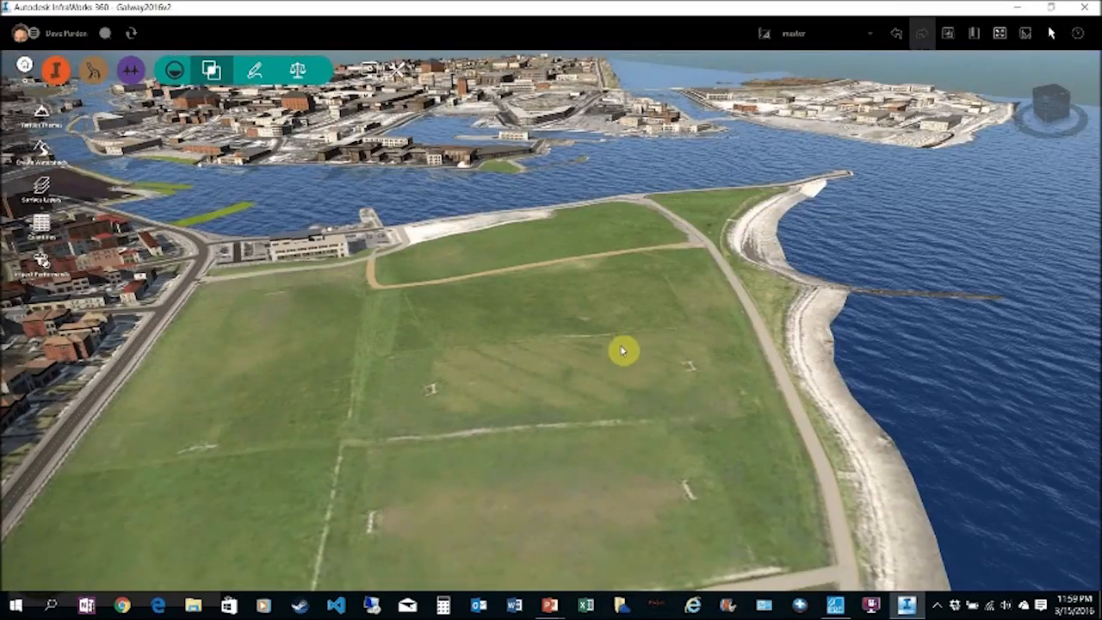
scroll(595, 367, "up", 4)
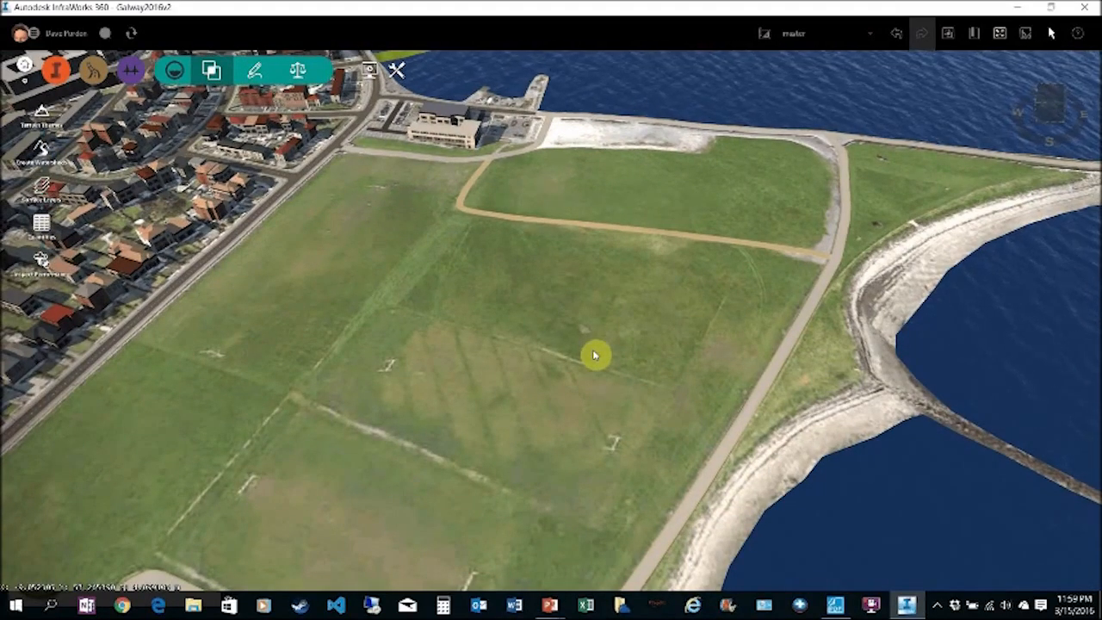
Switch to the PowerPoint presentation, start the slide show from the first slide and advance to the Further Info slide.
key("alt+Tab")
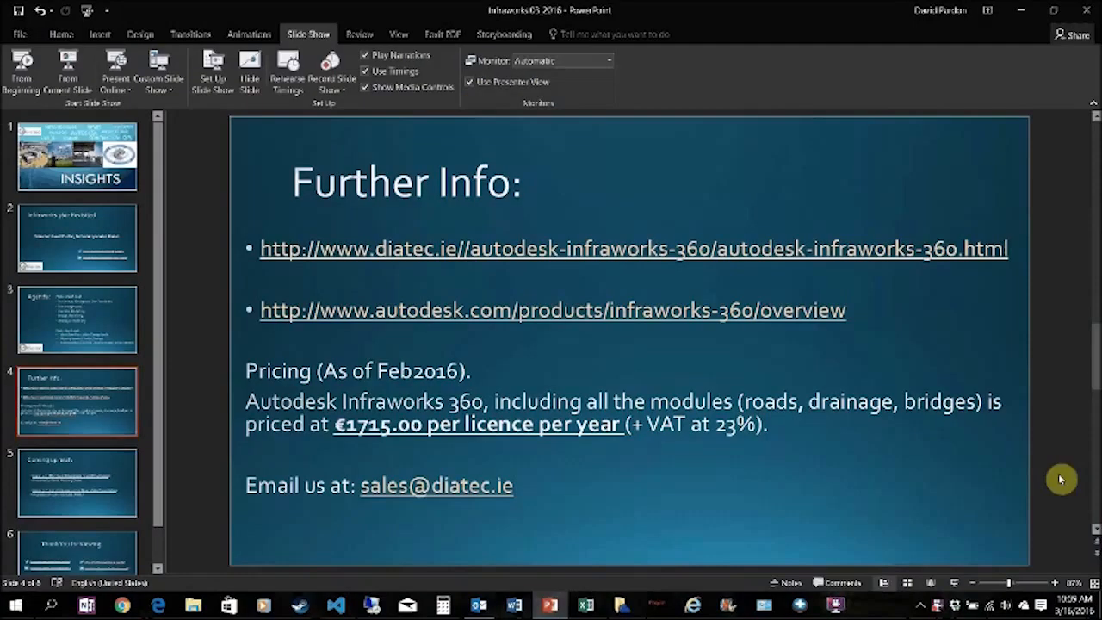
left_click(24, 76)
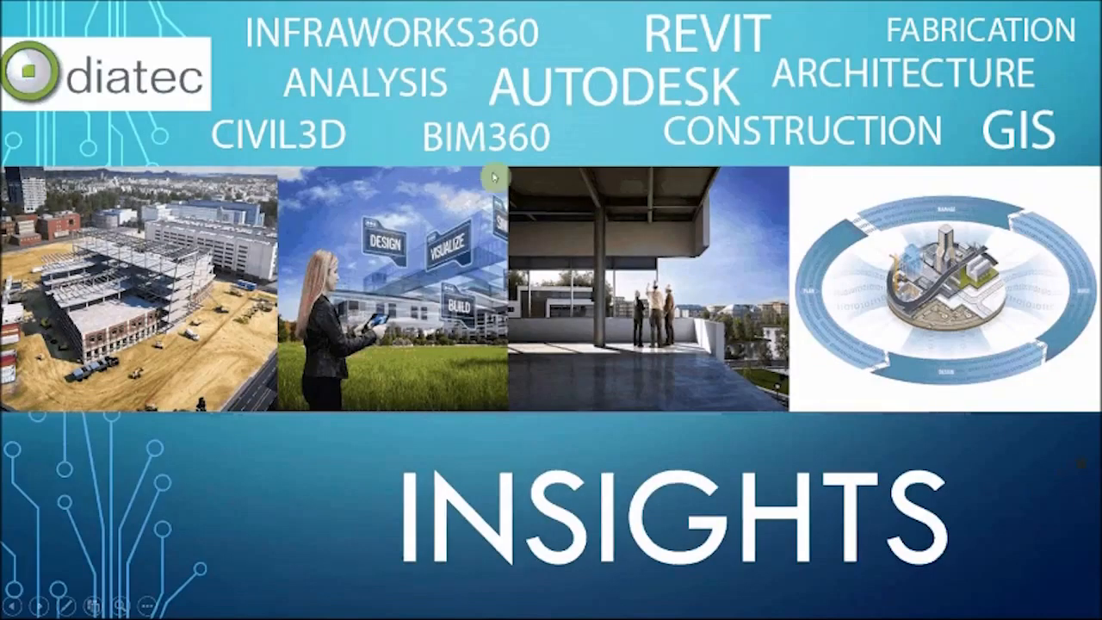
left_click(479, 218)
left_click(481, 222)
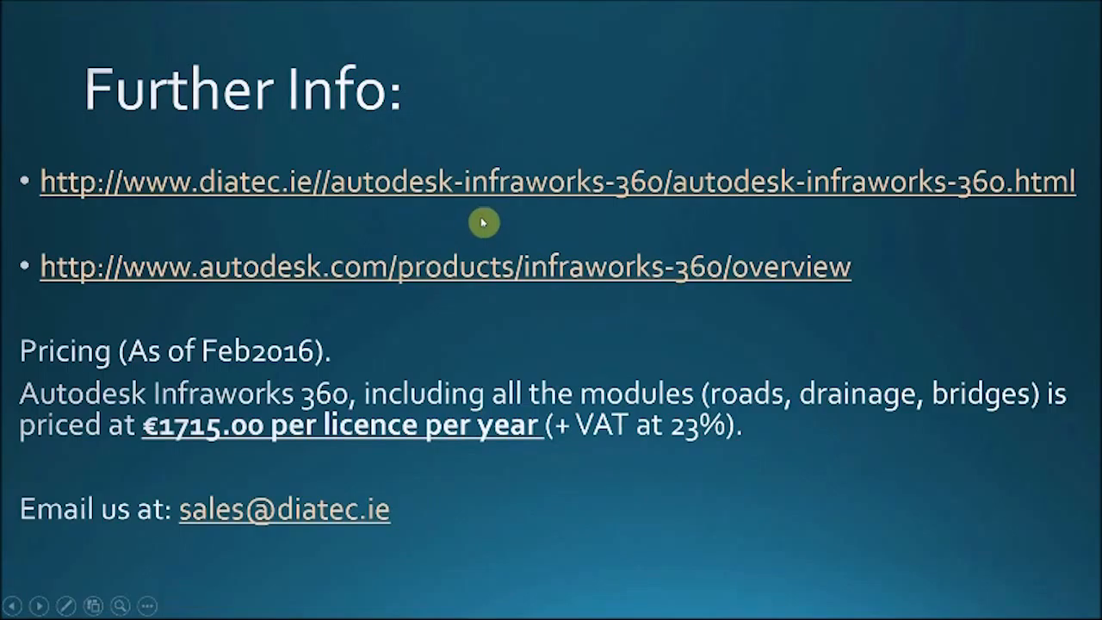